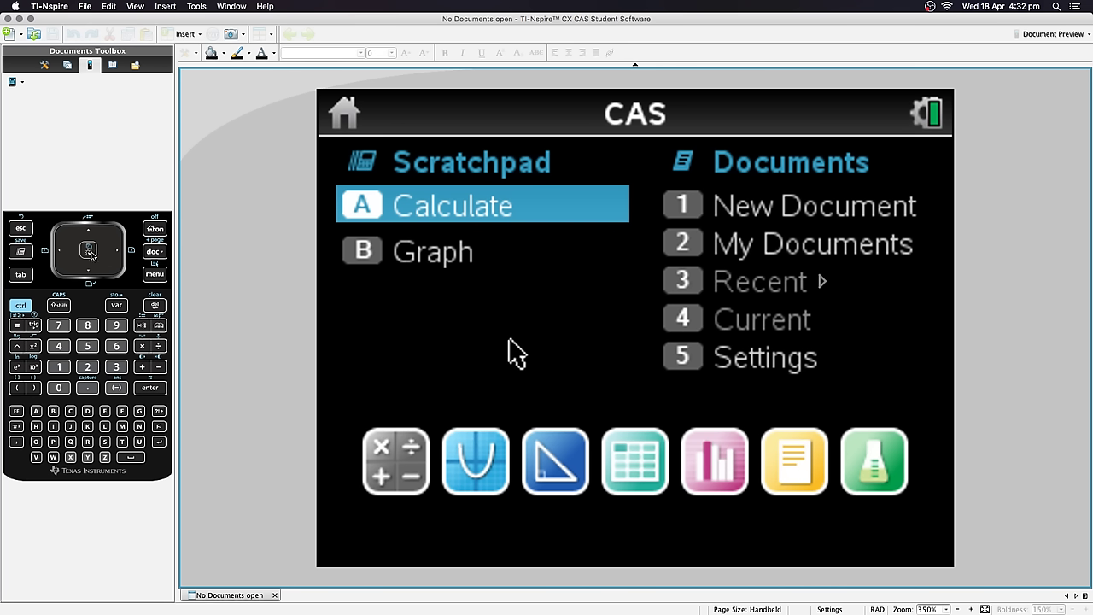
Step: Open the Document Settings from the handheld's home screen settings
left_click(727, 367)
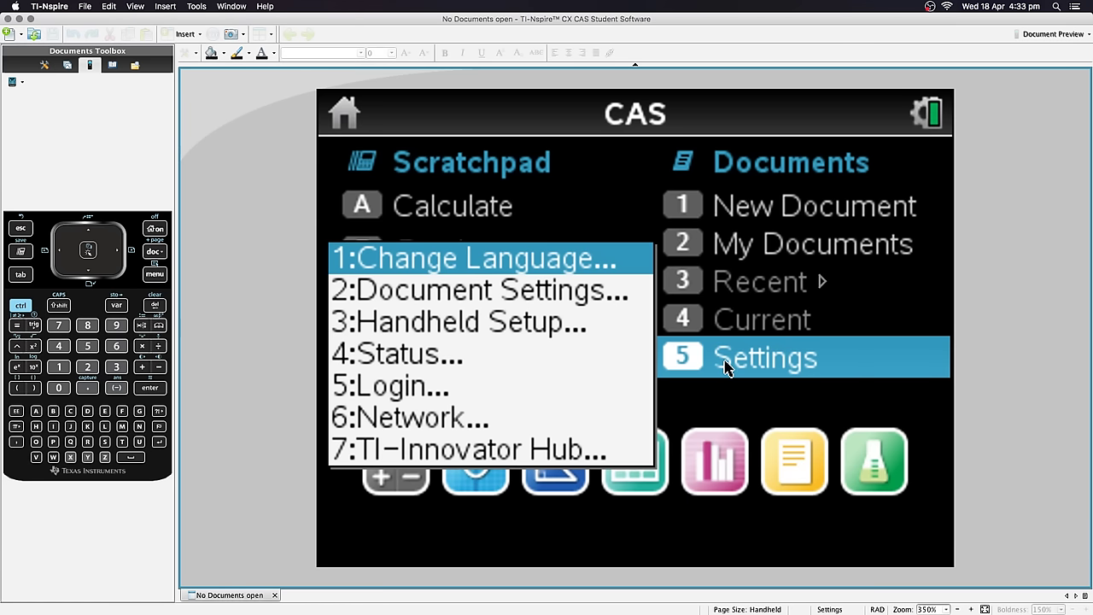
key("Down")
key("Down")
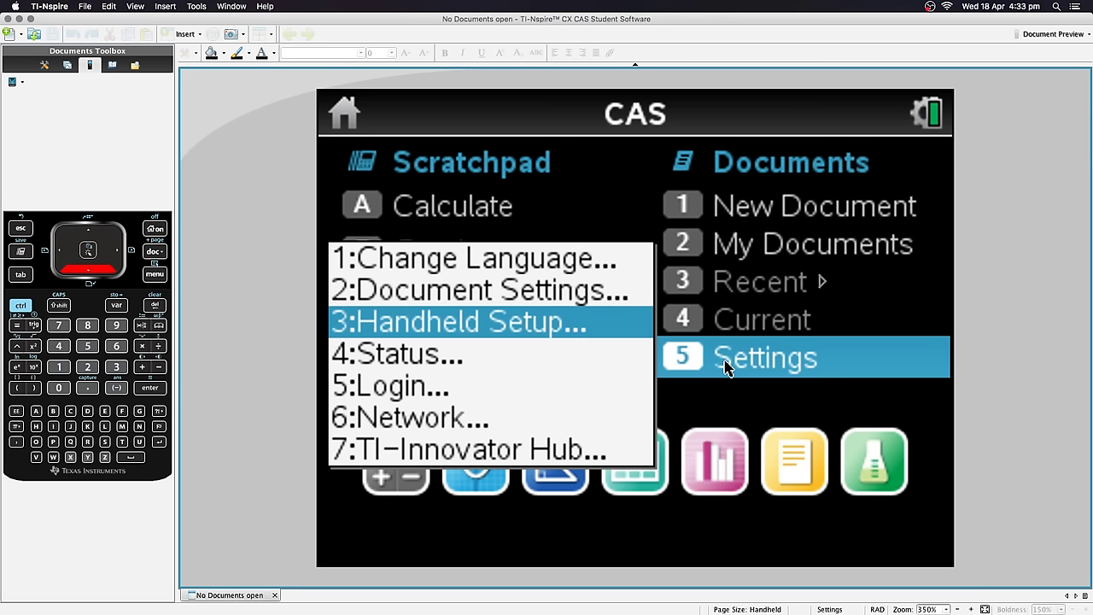
key("Down")
key("Down")
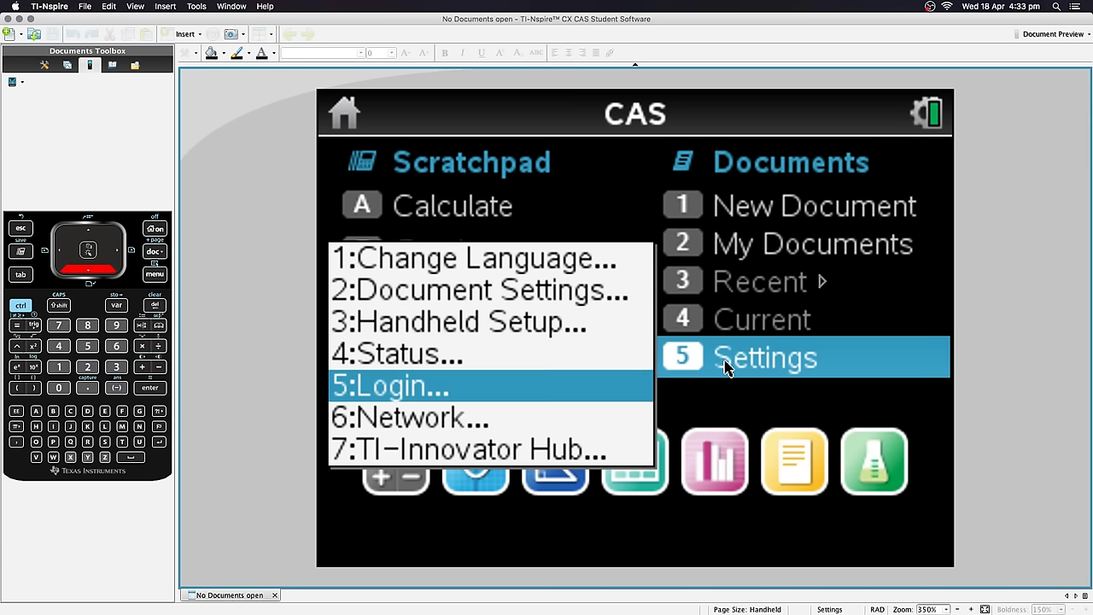
key("Down")
key("Down")
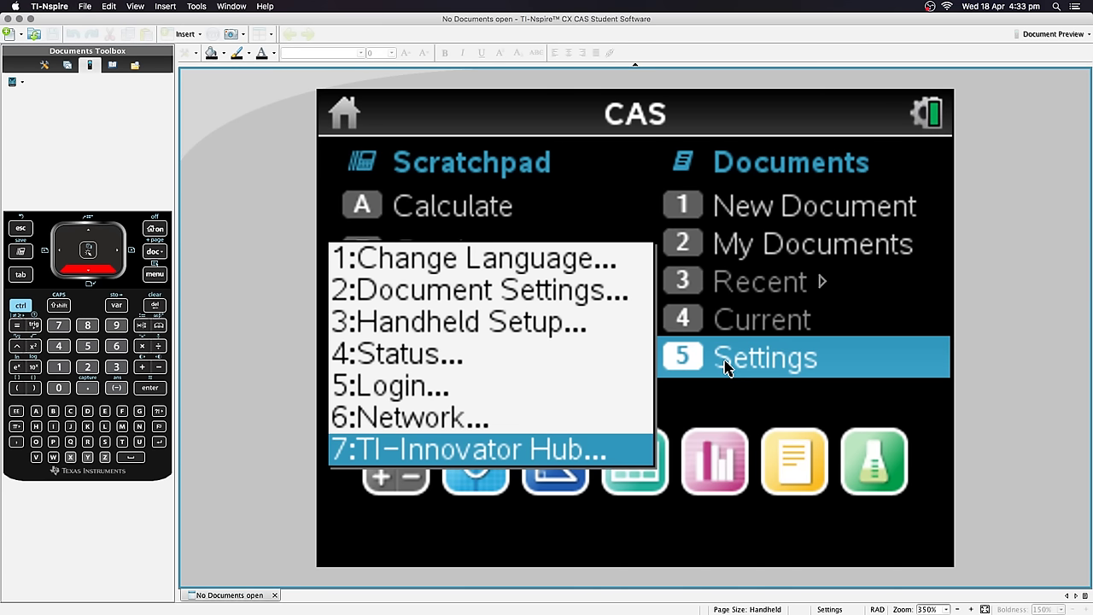
key("Up")
key("Up")
key("Up")
key("Up")
key("Up")
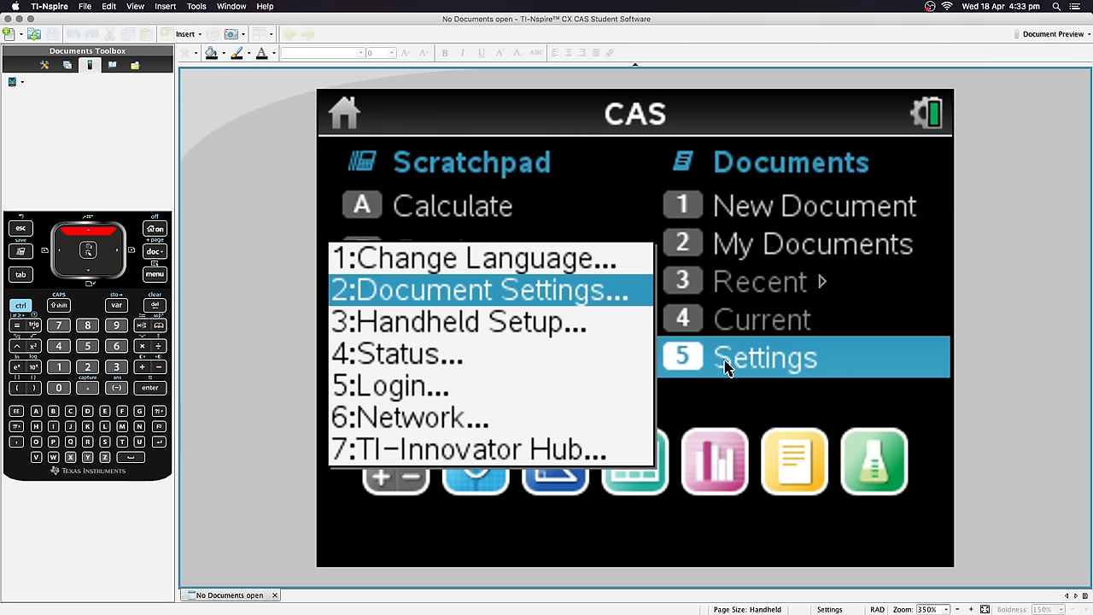
key("Return")
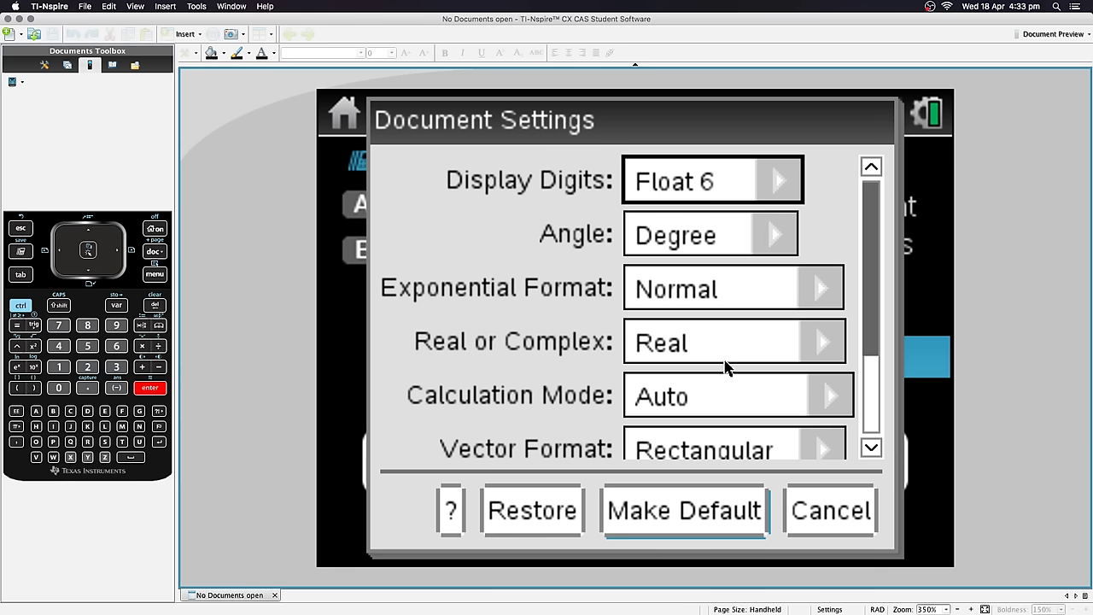
Step: Examine the available Display Digits formats, covering both the Float and the Fix options up to Fix 12
key("Right")
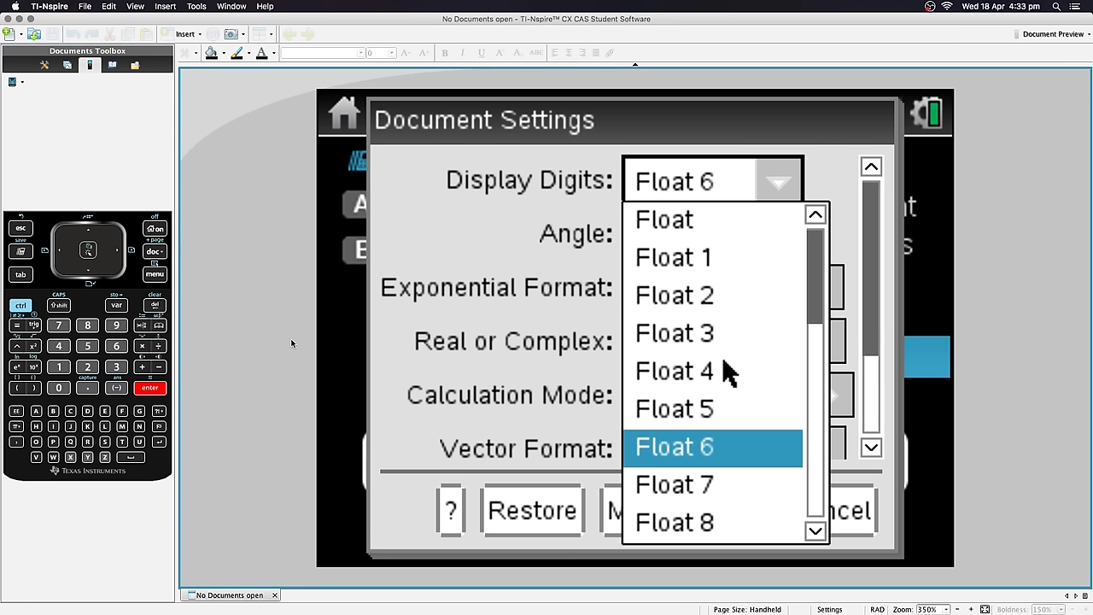
key("Down")
key("Down")
key("Down")
key("Down")
key("Down")
key("Down")
key("Down")
key("Down")
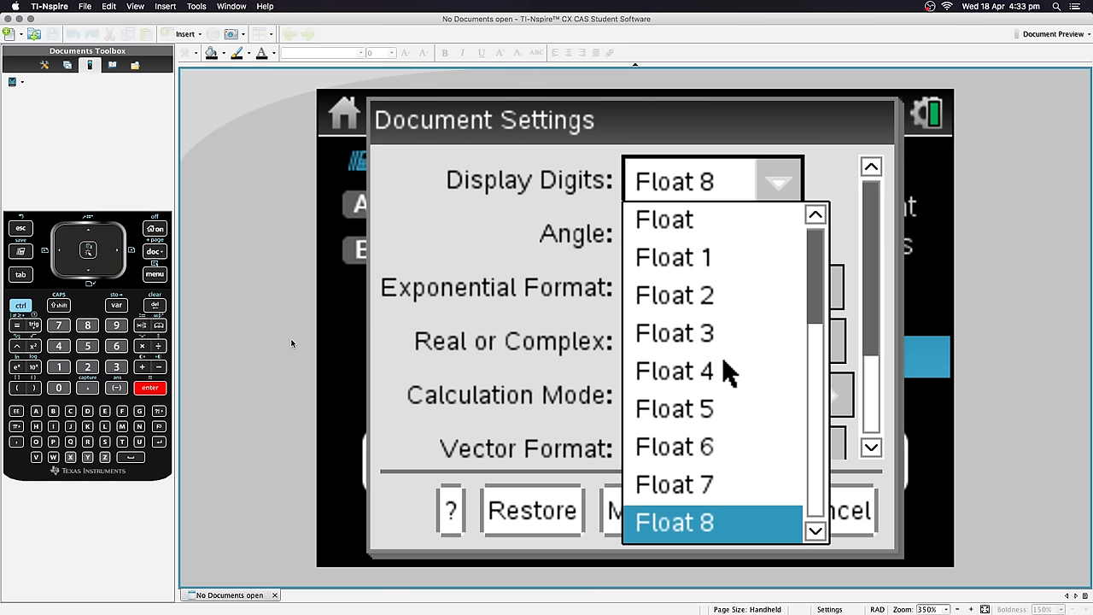
key("Down")
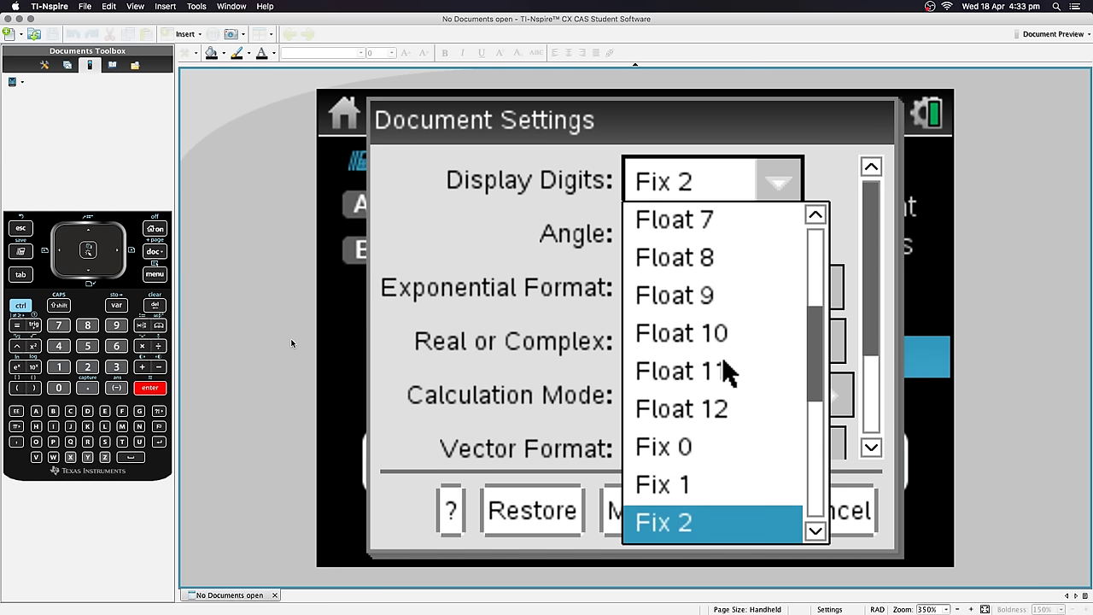
key("Up")
key("Up")
key("Up")
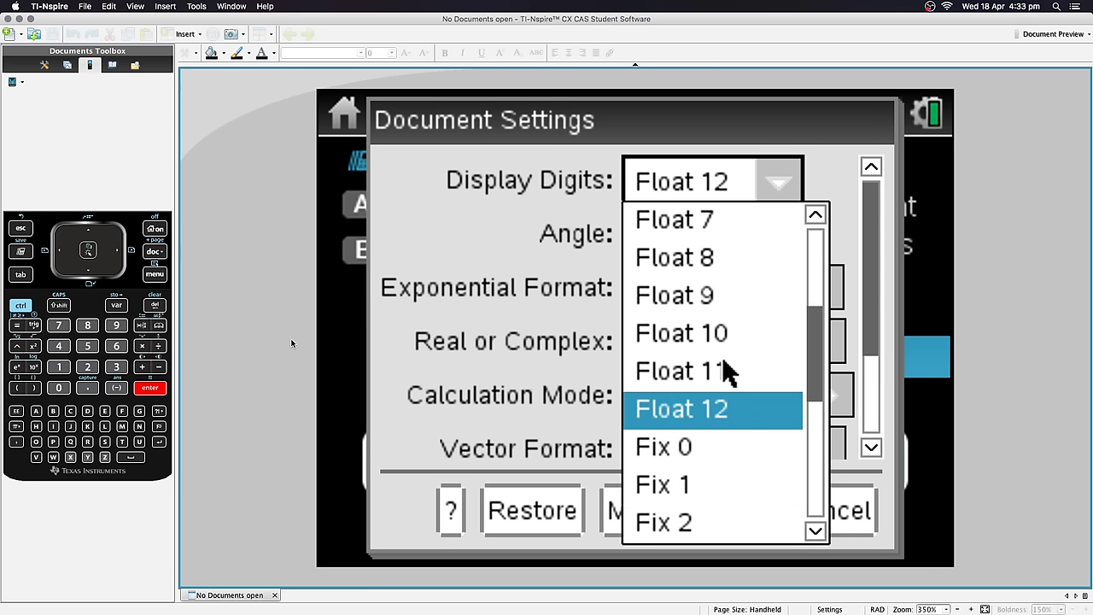
key("Up")
key("Up")
key("Up")
key("Up")
key("Up")
key("Up")
key("Up")
key("Up")
key("Up")
key("Up")
key("Up")
key("Up")
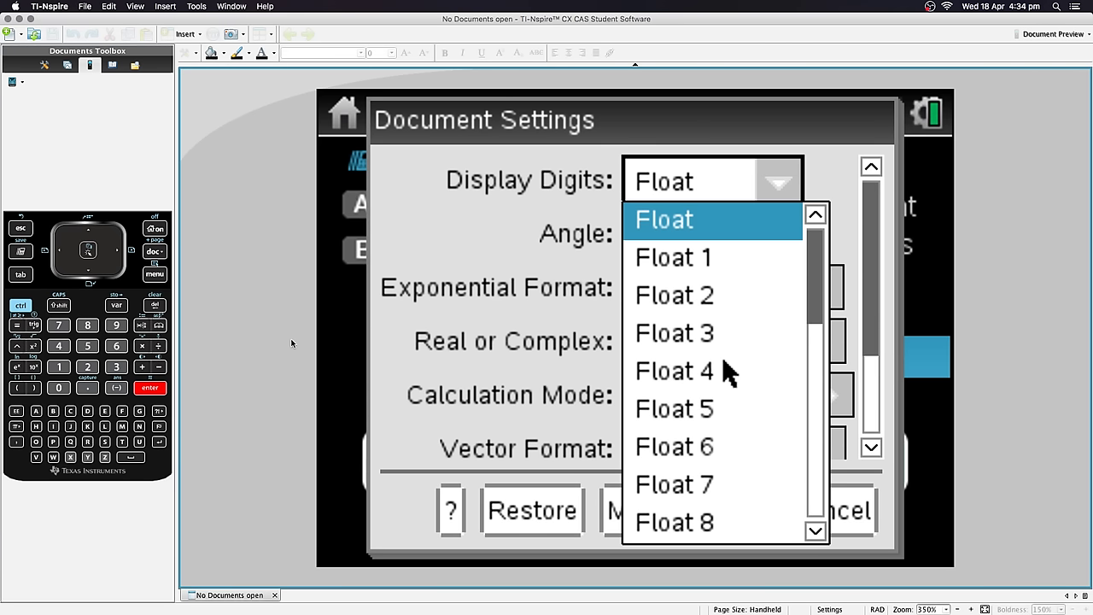
key("Down")
key("Down")
key("Down")
key("Down")
key("Down")
key("Down")
key("Down")
key("Down")
key("Down")
key("Down")
key("Down")
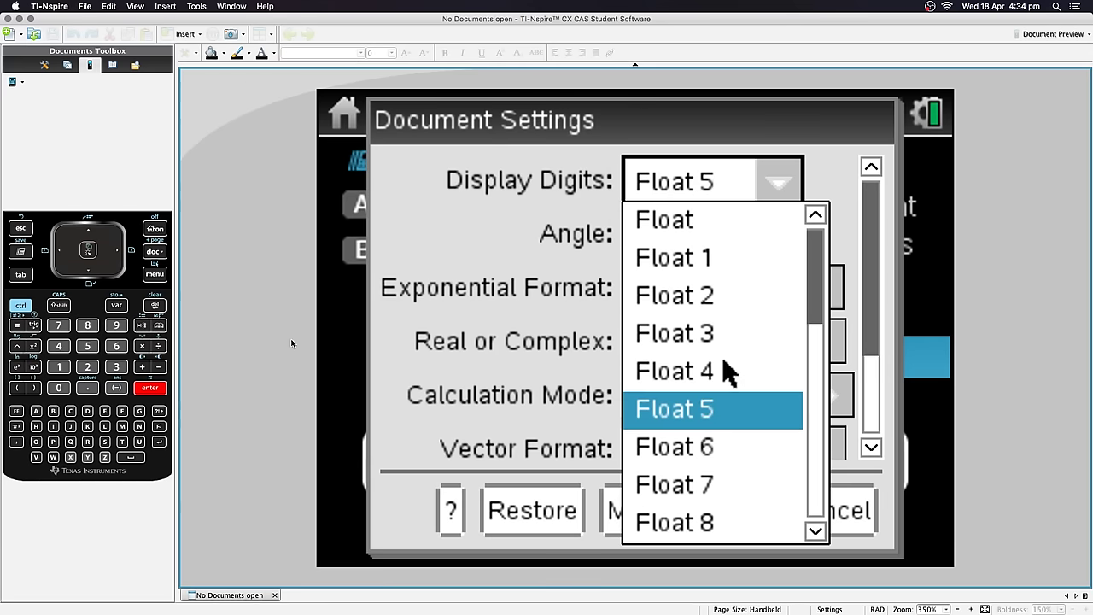
key("Down")
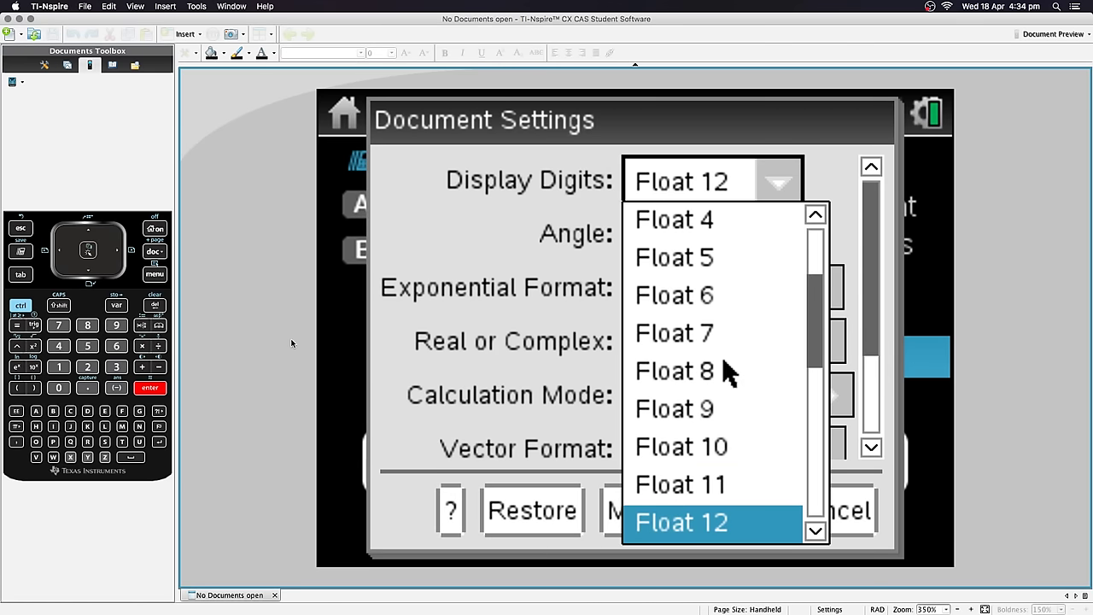
key("Down")
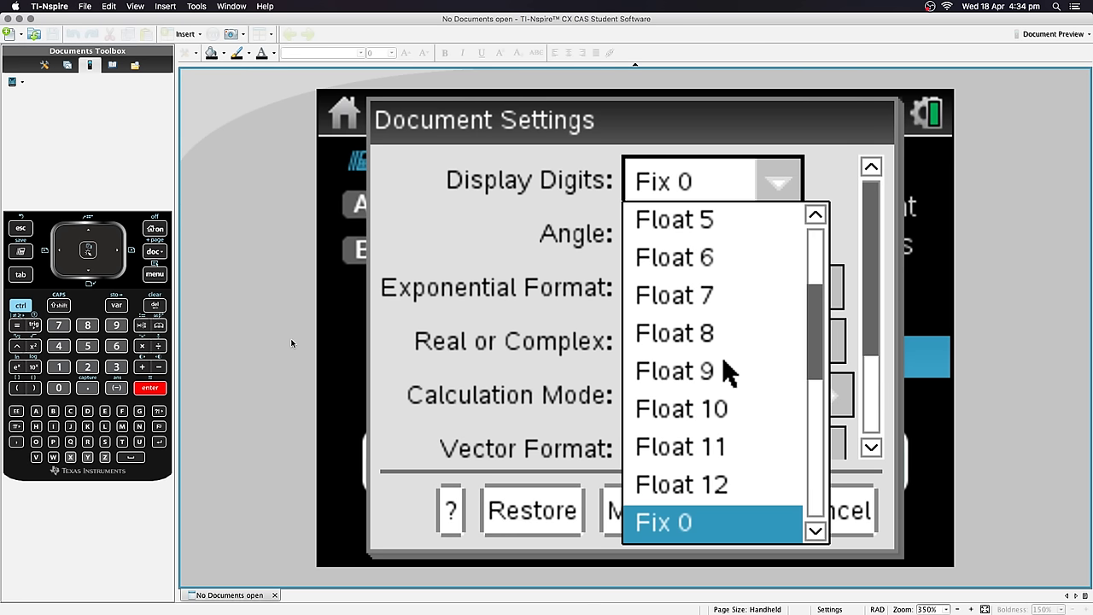
key("Down")
key("Down")
key("Down")
key("Down")
key("Down")
key("Down")
key("Down")
key("Down")
key("Down")
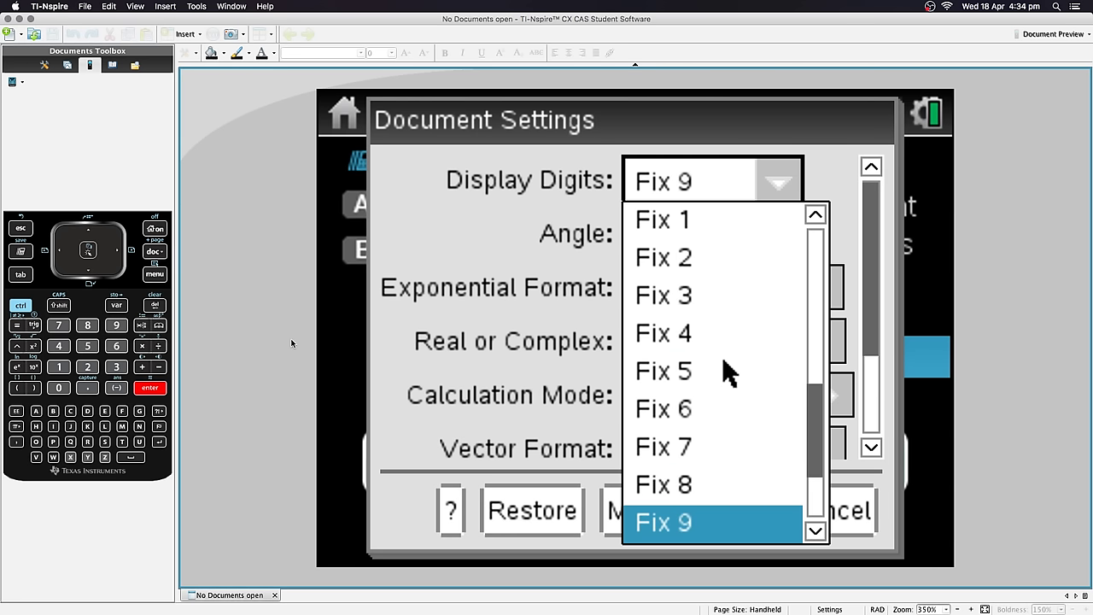
key("Down")
key("Down")
key("Down")
Step: Set Display Digits to Float 6 in the document settings
key("Up")
key("Up")
key("Up")
key("Up")
key("Up")
key("Up")
key("Up")
key("Up")
key("Up")
key("Up")
key("Up")
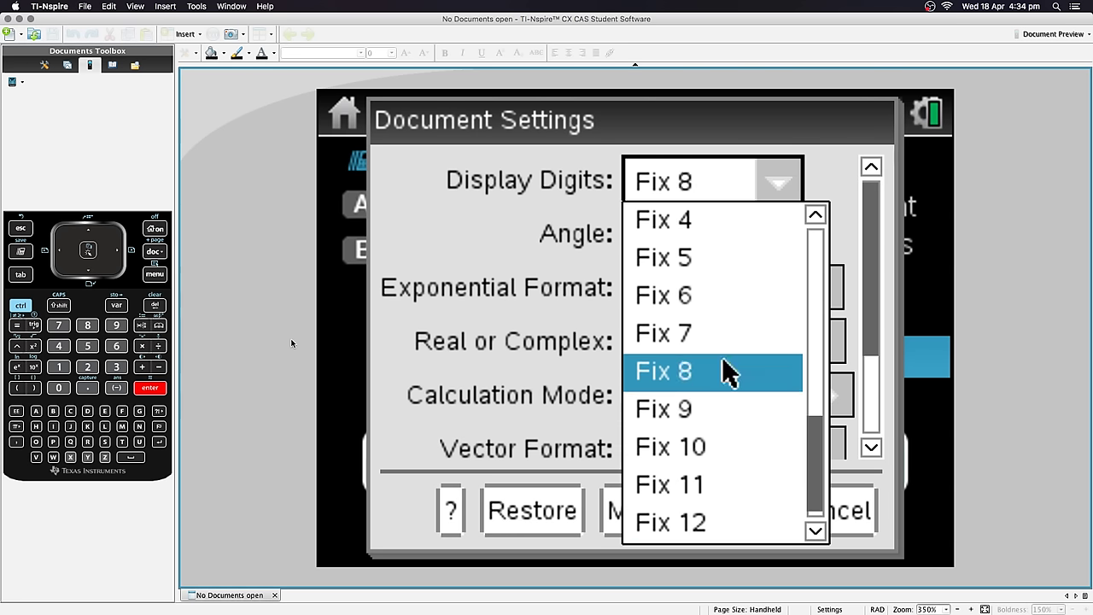
key("Up")
key("Up")
key("Up")
key("Up")
key("Up")
key("Up")
key("Up")
key("Up")
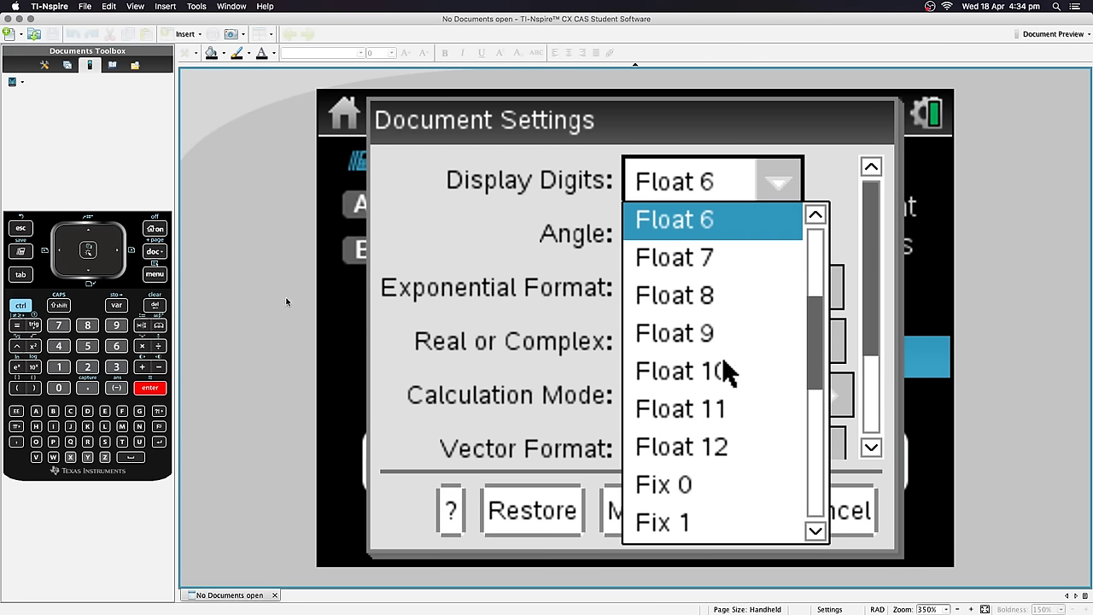
left_click(649, 222)
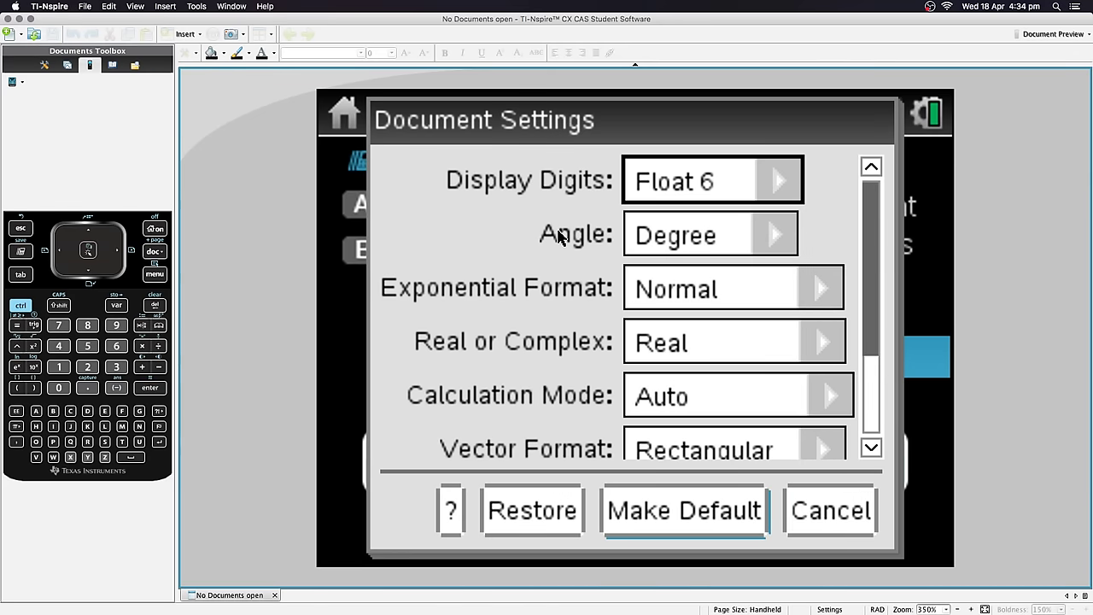
Step: Review the Angle unit options and choose Degree
key("Tab")
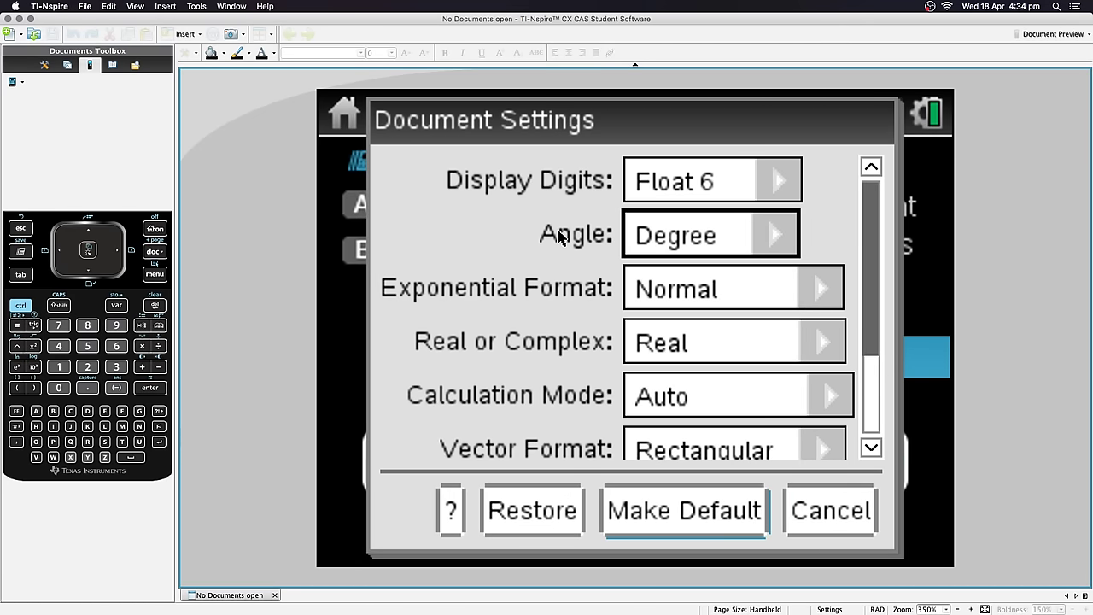
key("Right")
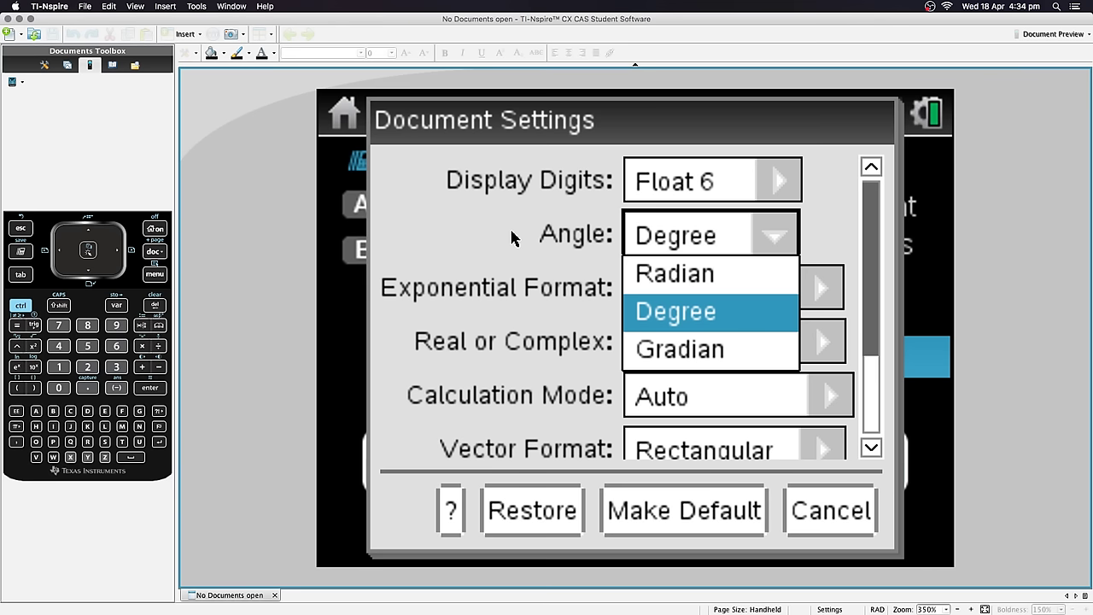
key("Return")
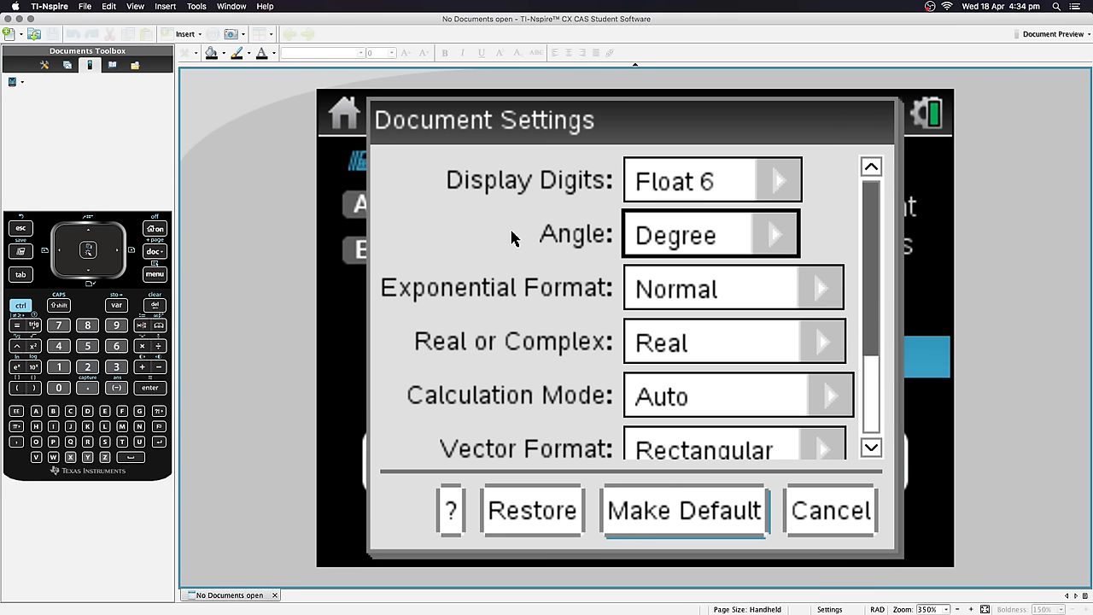
Step: Review the Scientific and Engineering exponential formats and set Exponential Format to Normal
key("Tab")
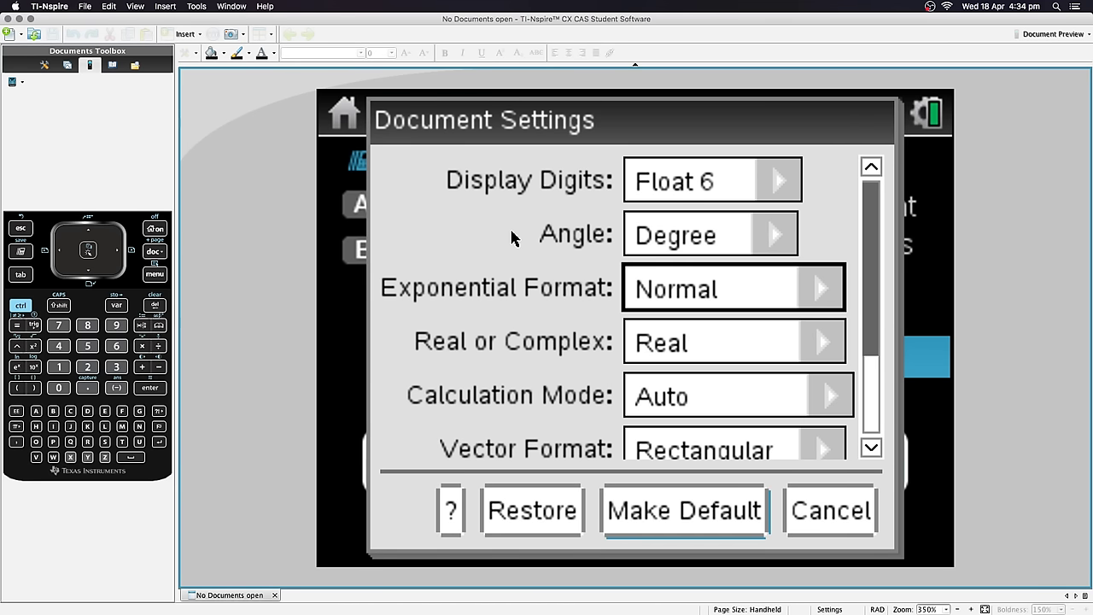
key("Right")
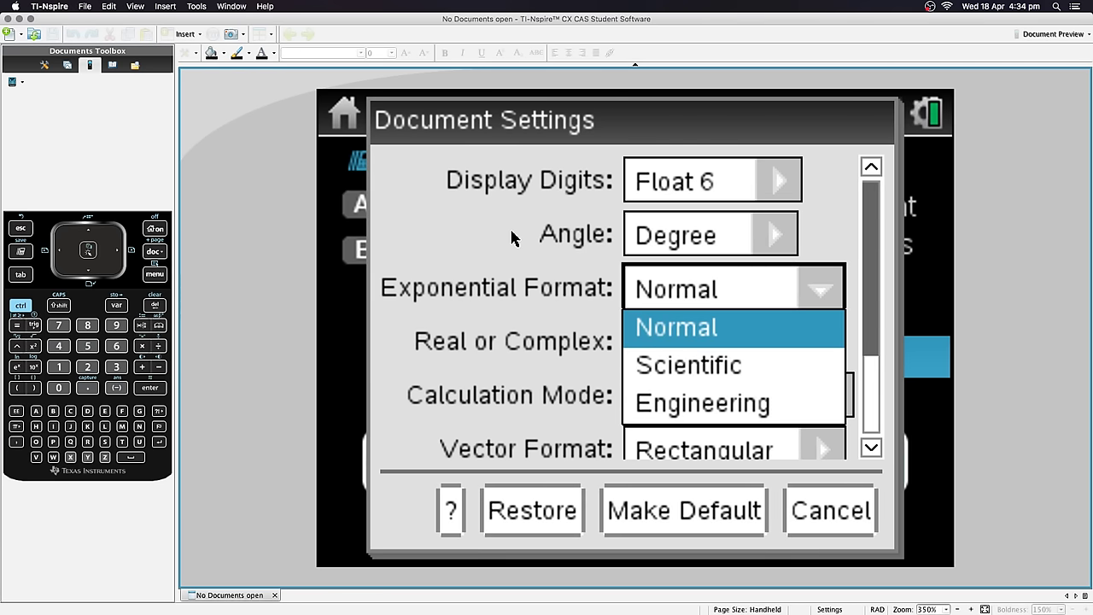
key("Down")
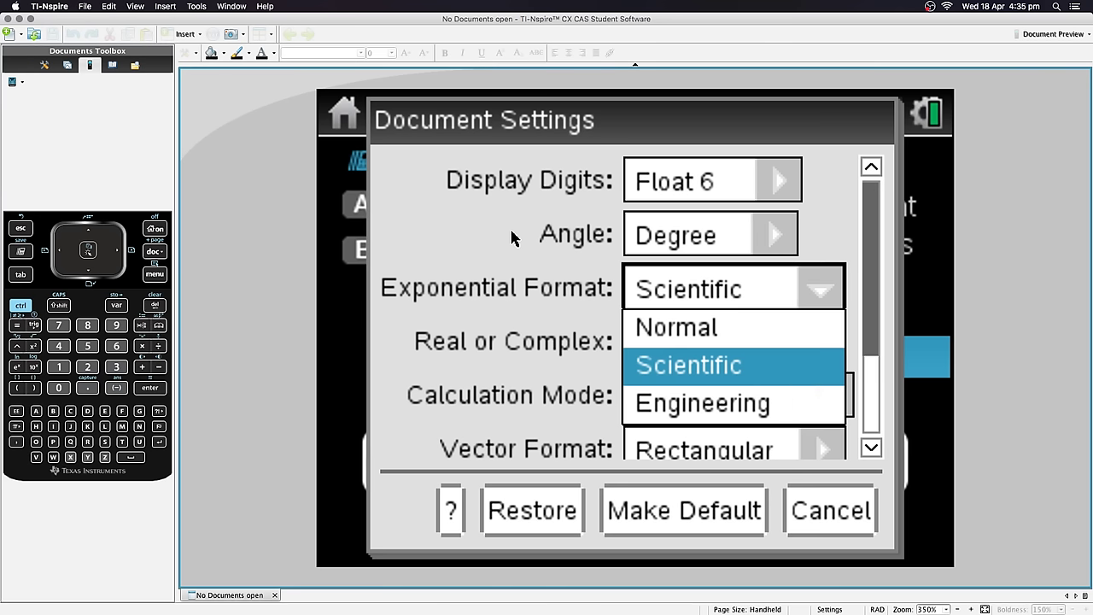
key("Down")
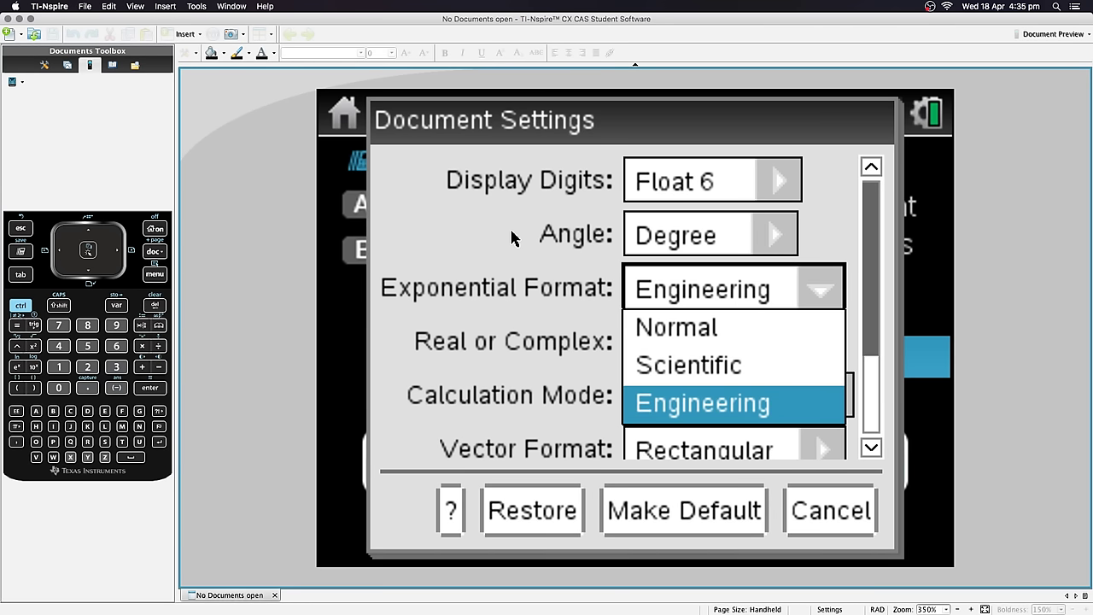
key("Down")
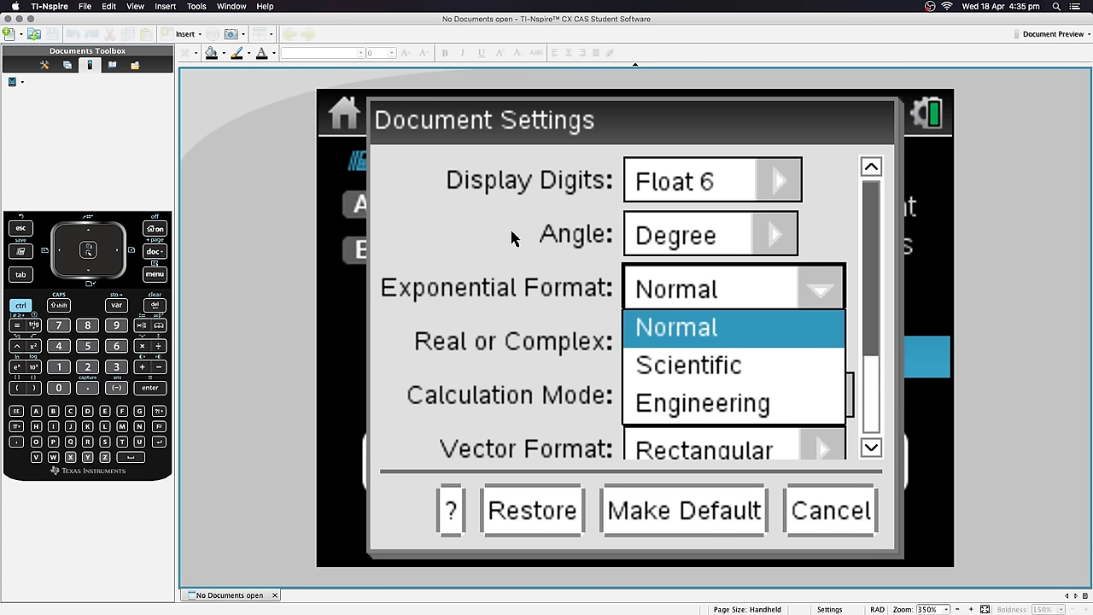
key("Return")
Step: Review the Rectangular and Polar options and set Real or Complex to Real
key("Tab")
key("Return")
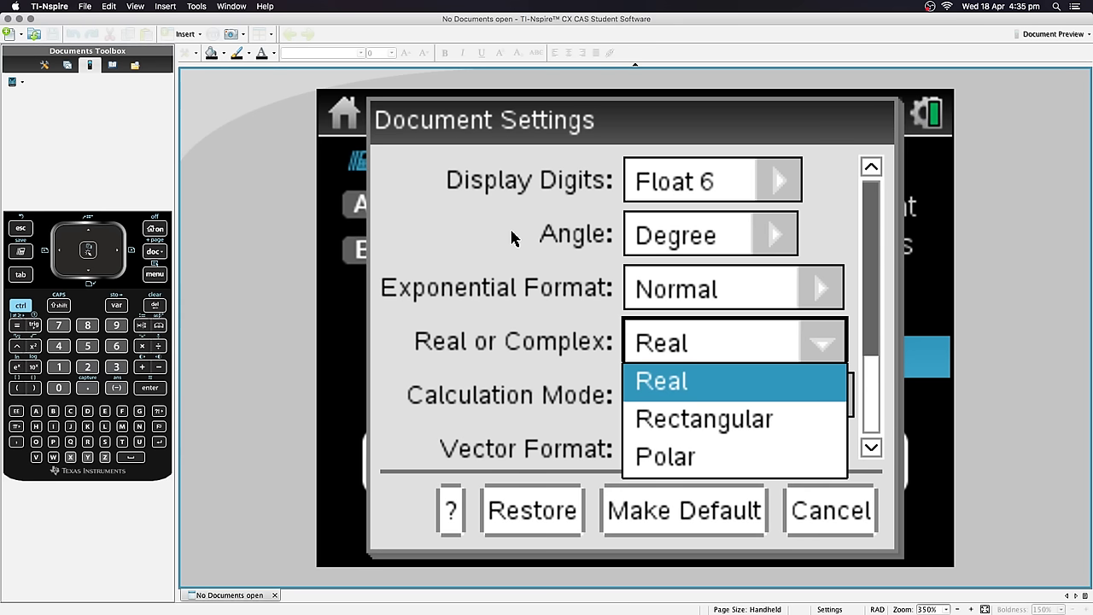
key("Down")
key("Down")
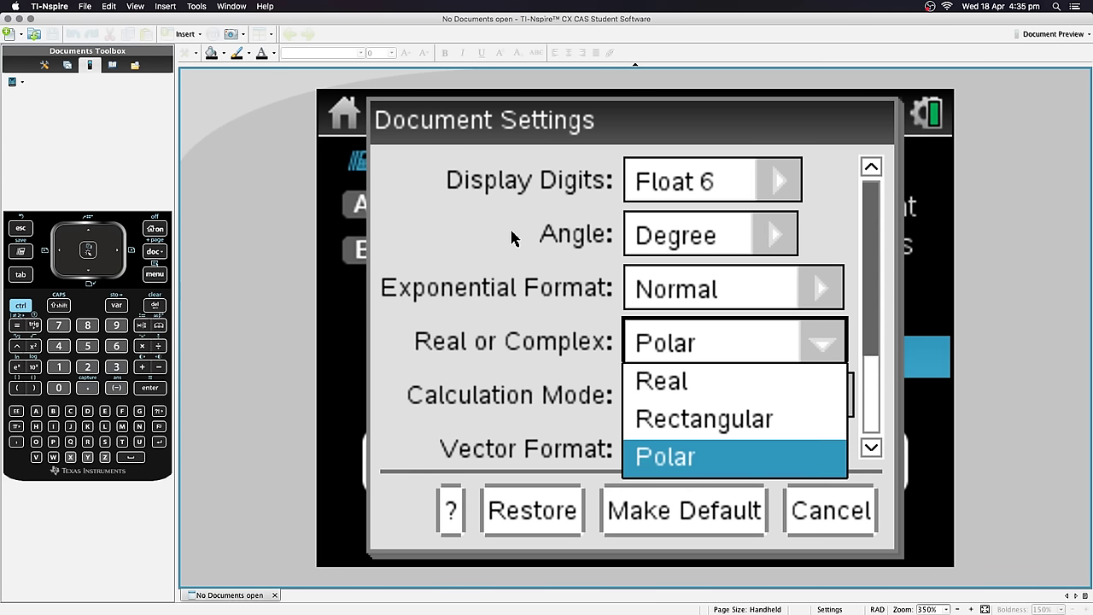
key("Up")
key("Down")
key("Up")
key("Down")
key("Up")
key("Up")
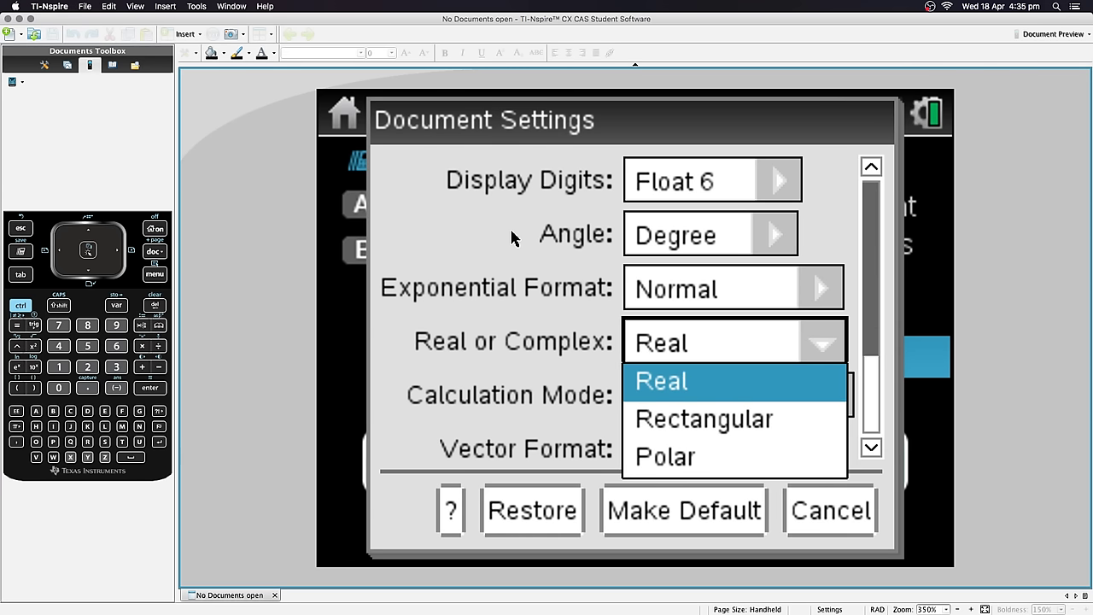
key("Return")
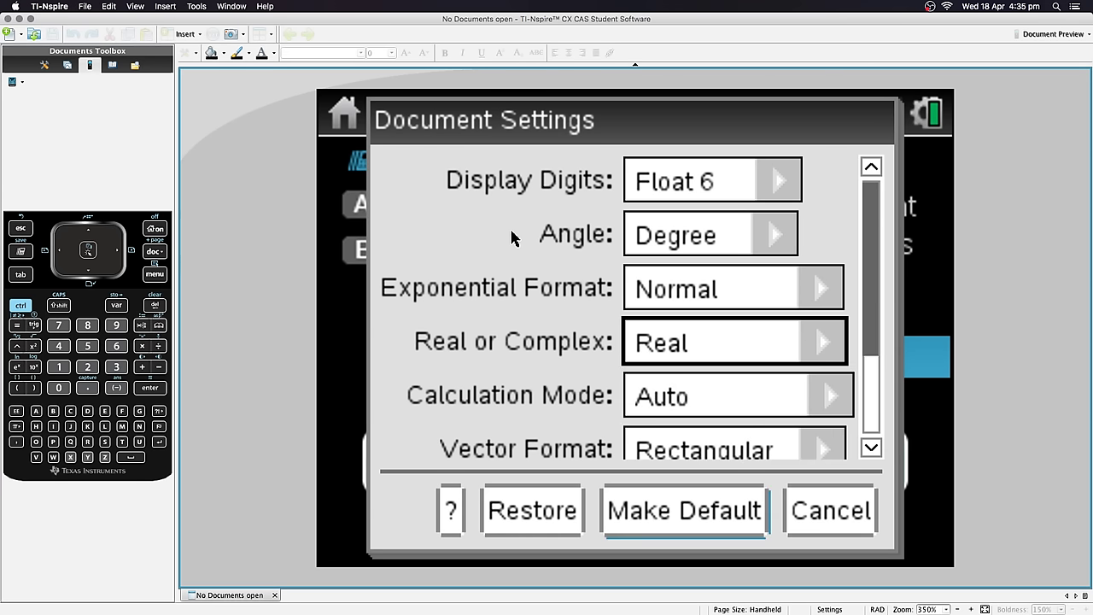
Step: Review the Exact and Approximate options and set Calculation Mode to Auto
key("Tab")
key("Right")
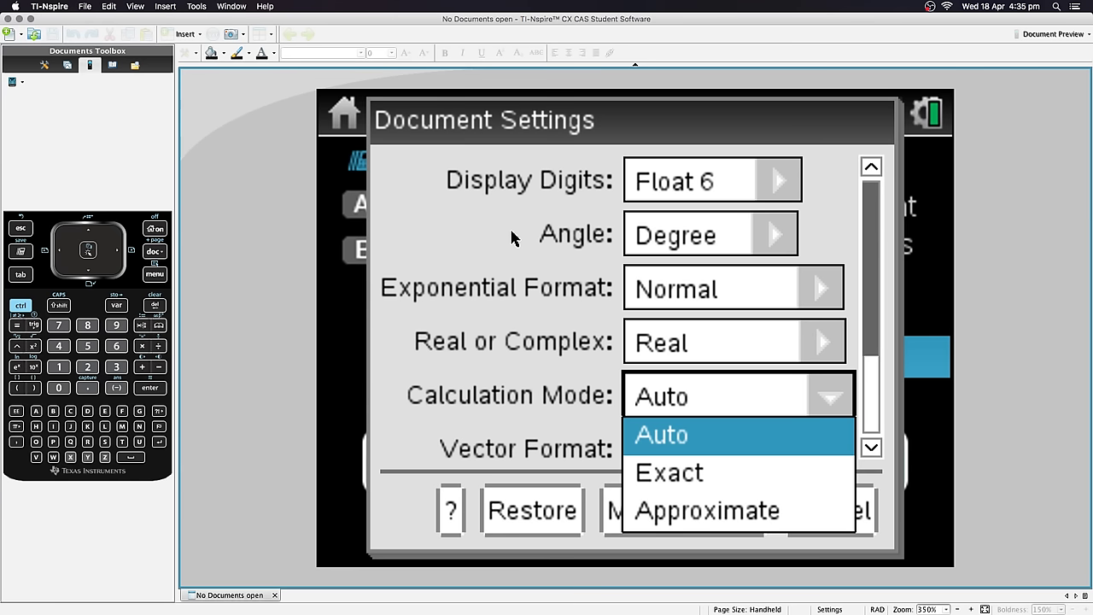
key("Down")
key("Down")
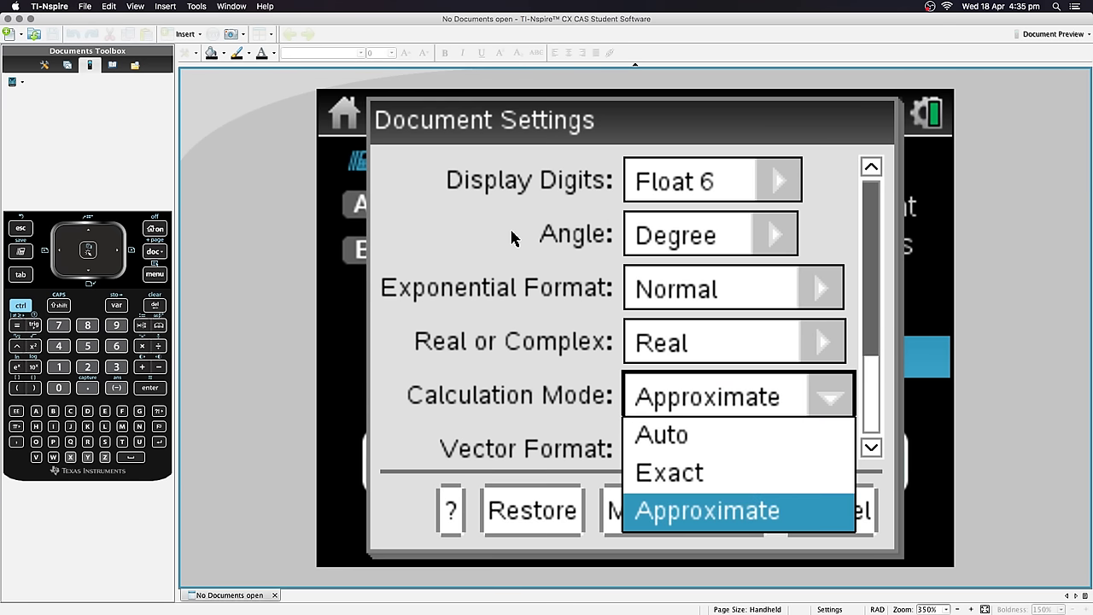
key("Up")
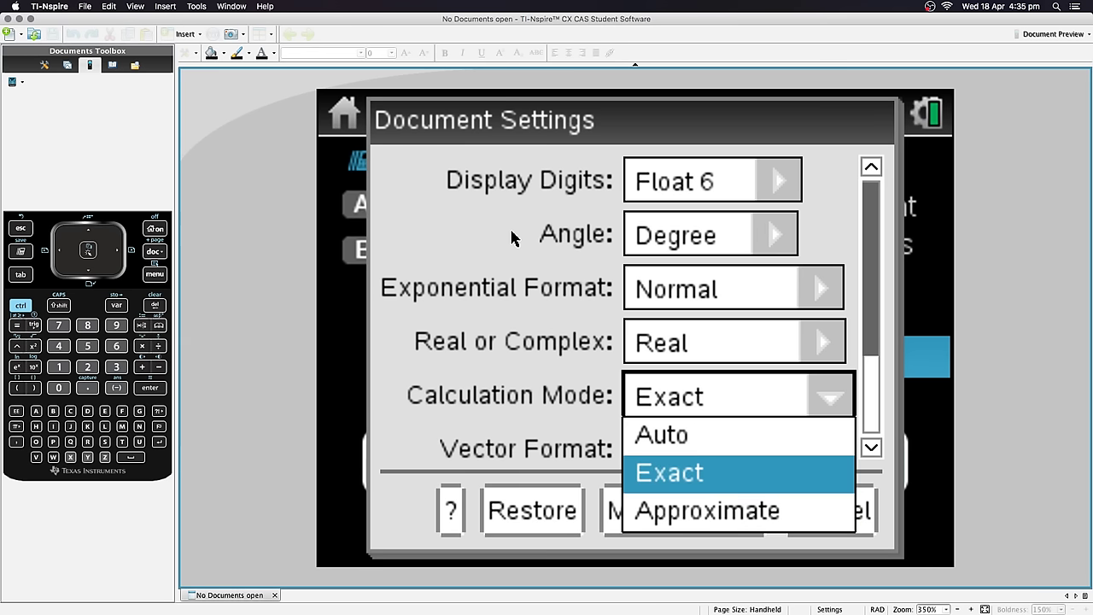
key("Down")
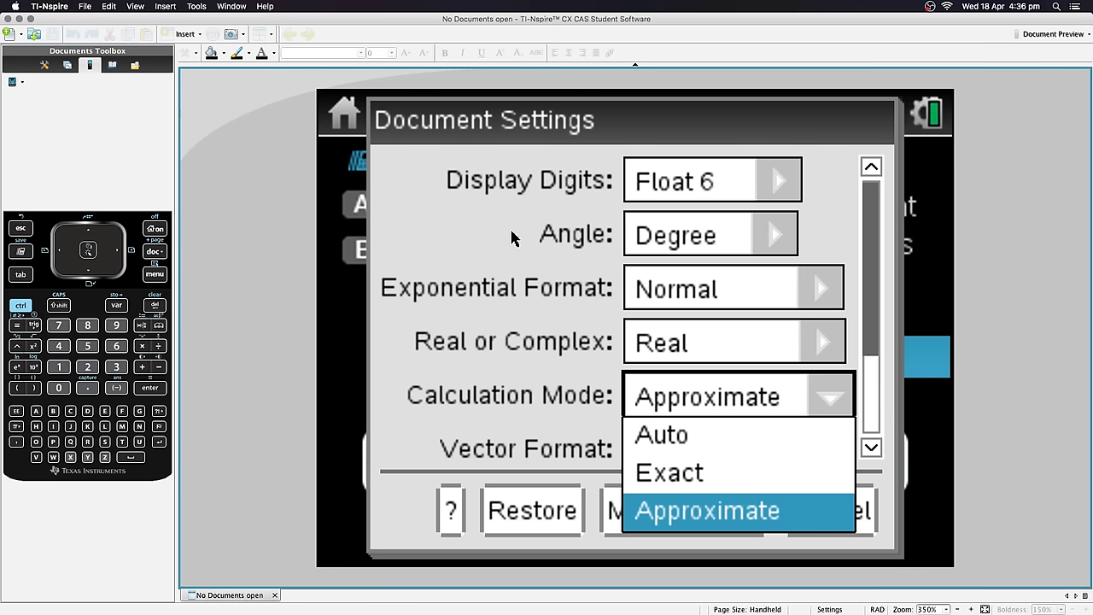
key("Up")
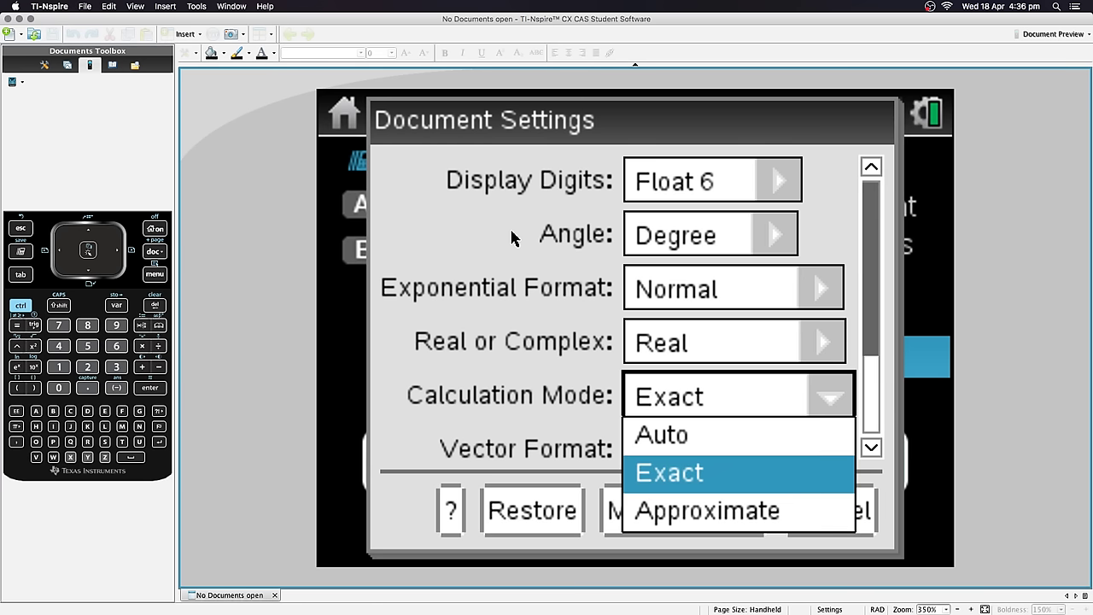
key("Up")
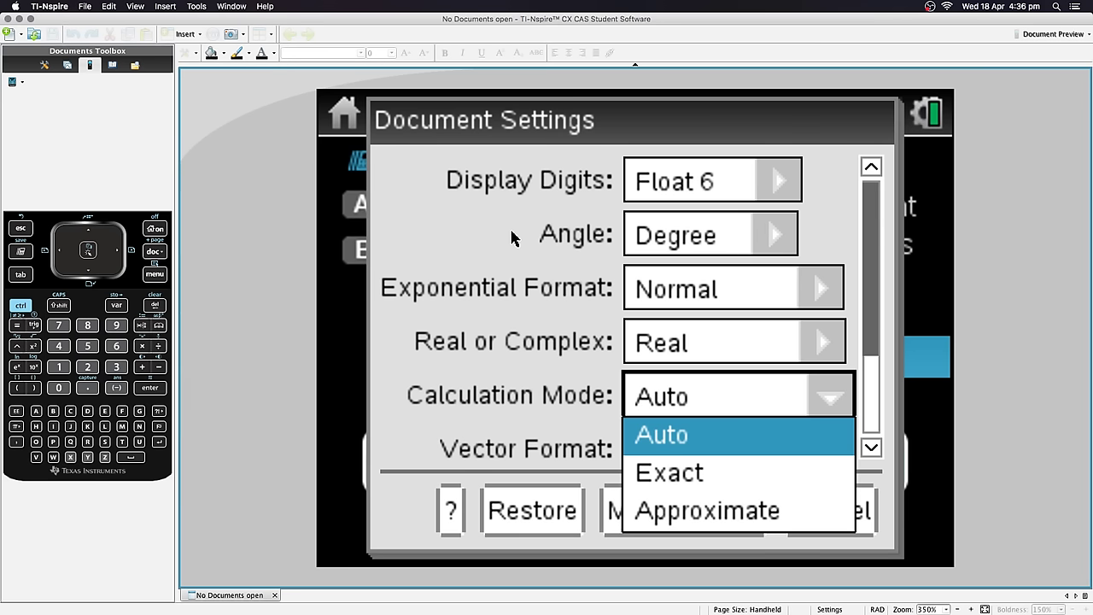
key("Down")
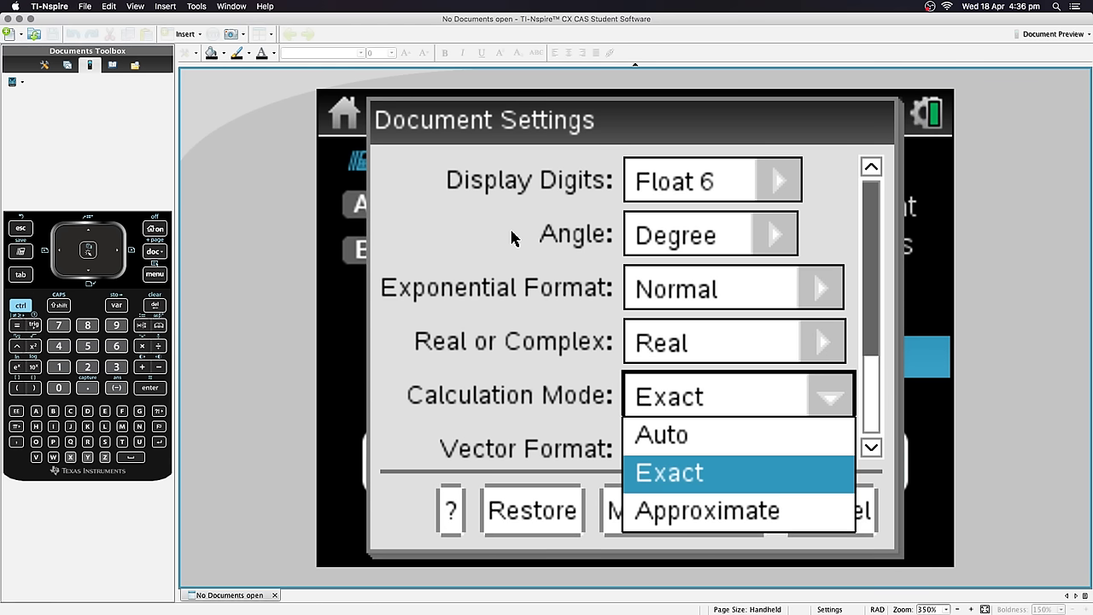
key("Down")
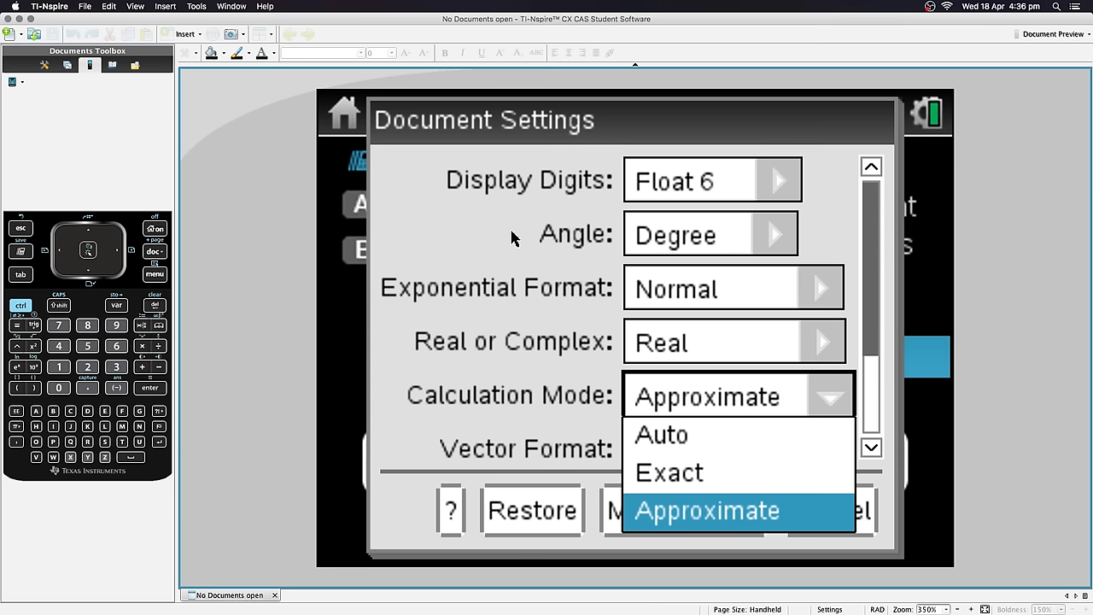
key("Up")
key("Up")
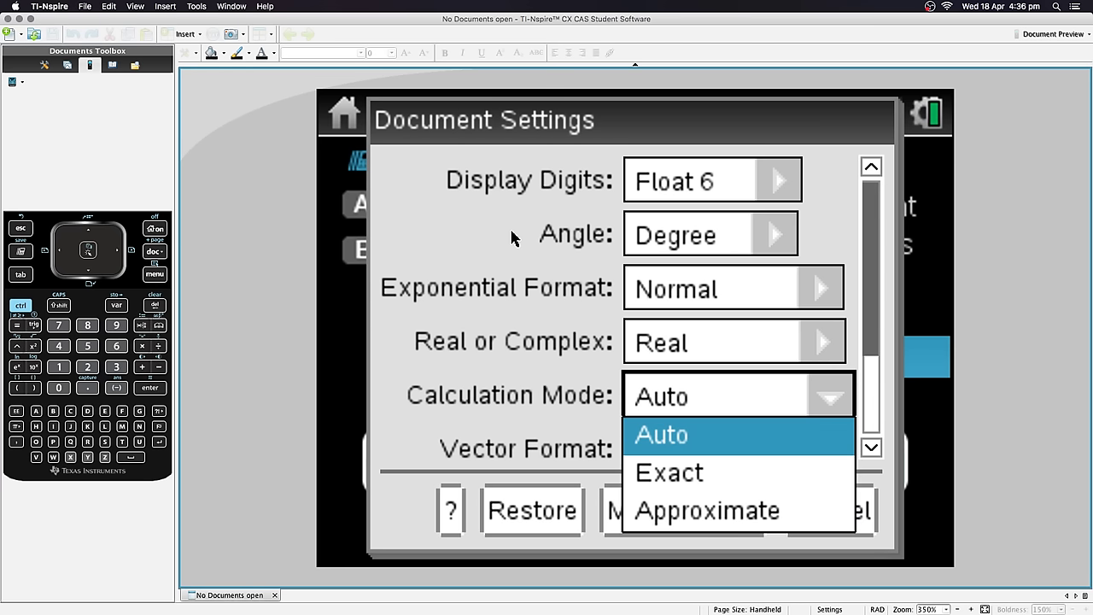
key("Return")
Step: Leave Vector Format at Rectangular, review the Hex and Binary options, and set Base to Decimal
key("Tab")
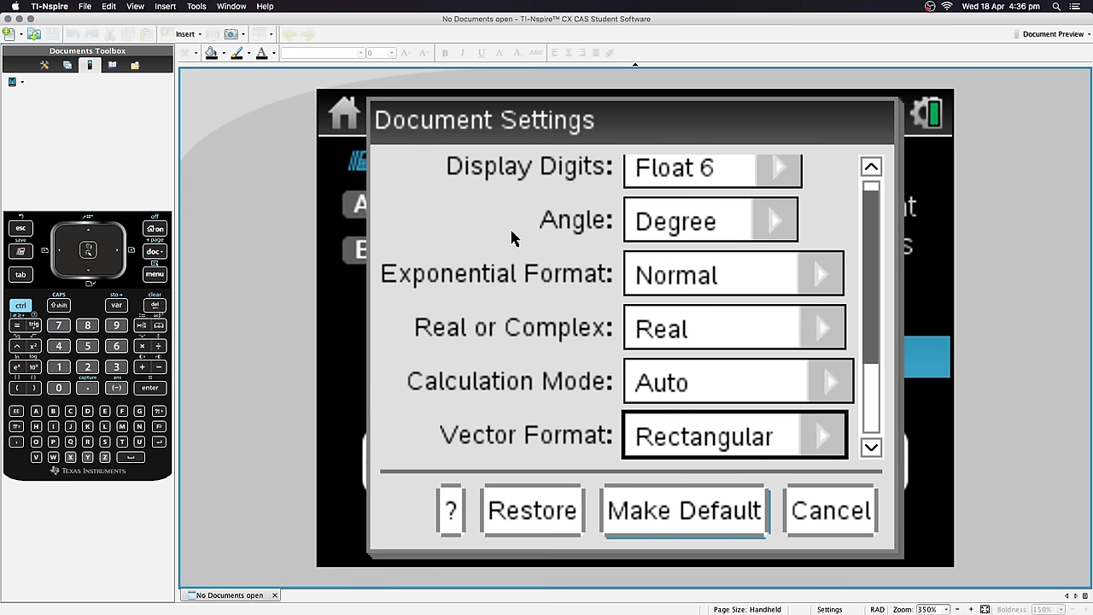
key("Tab")
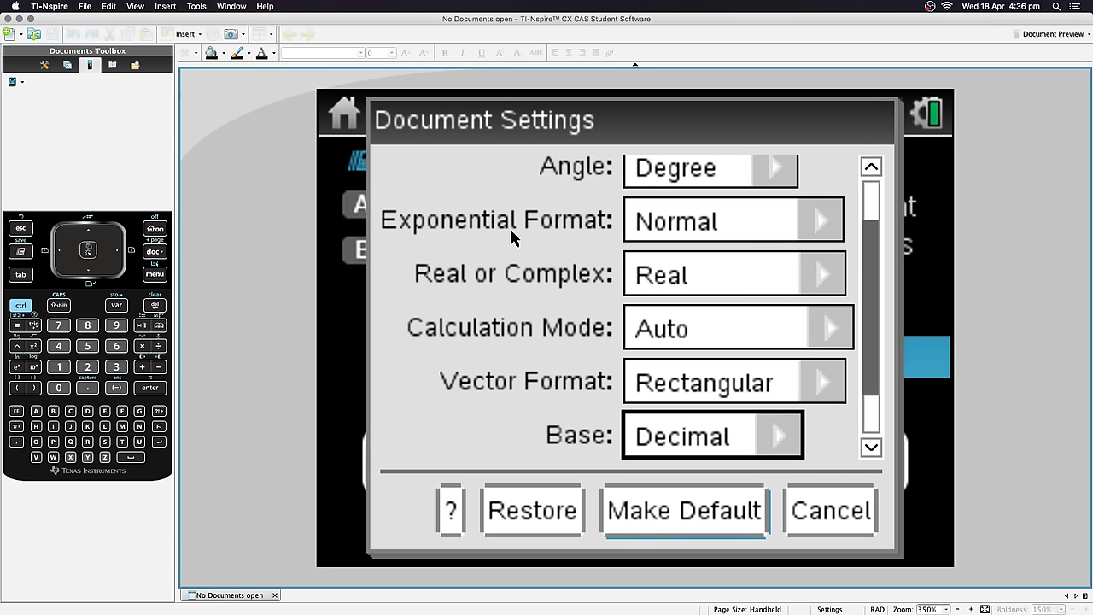
key("Right")
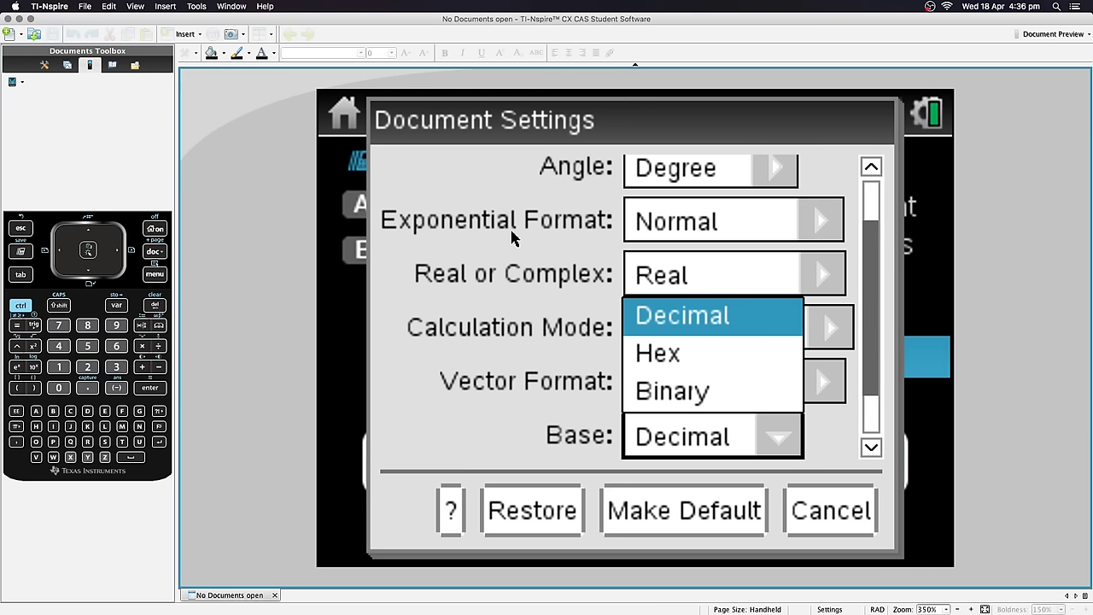
key("Down")
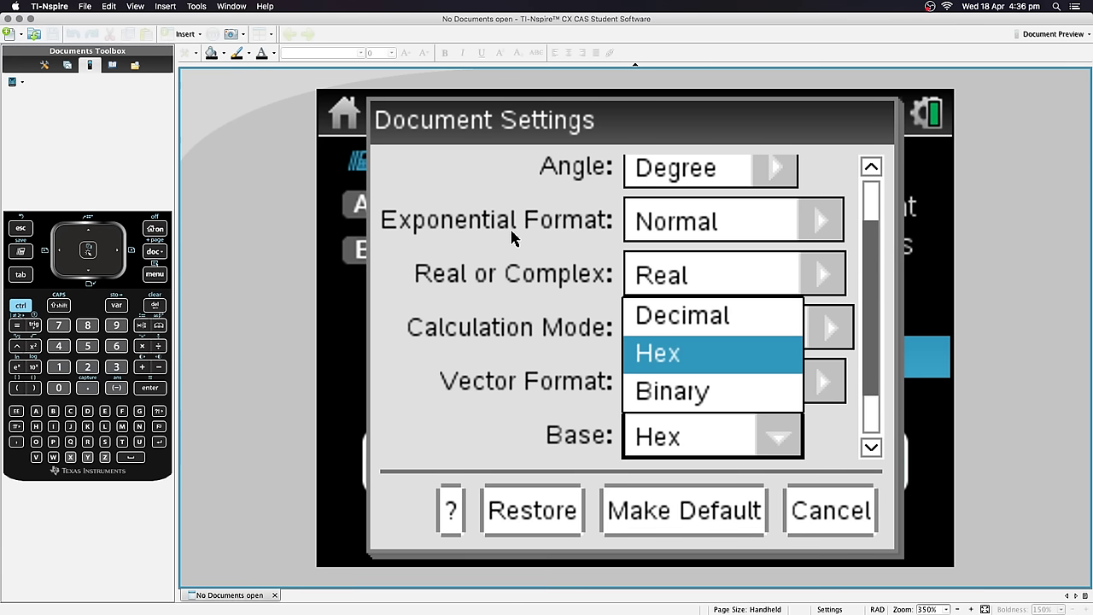
key("Down")
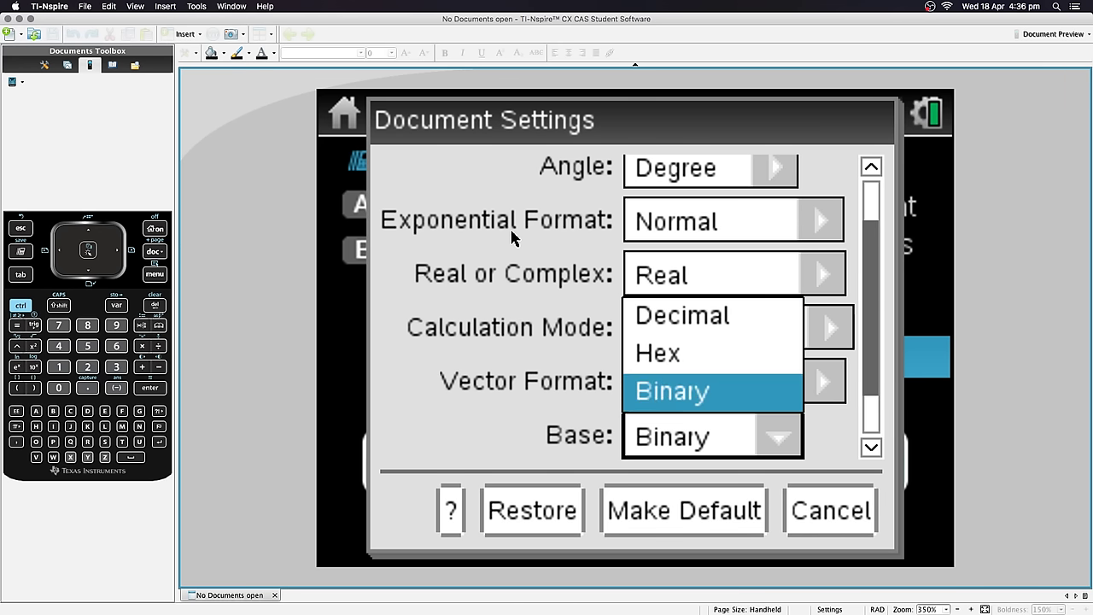
key("Up")
key("Up")
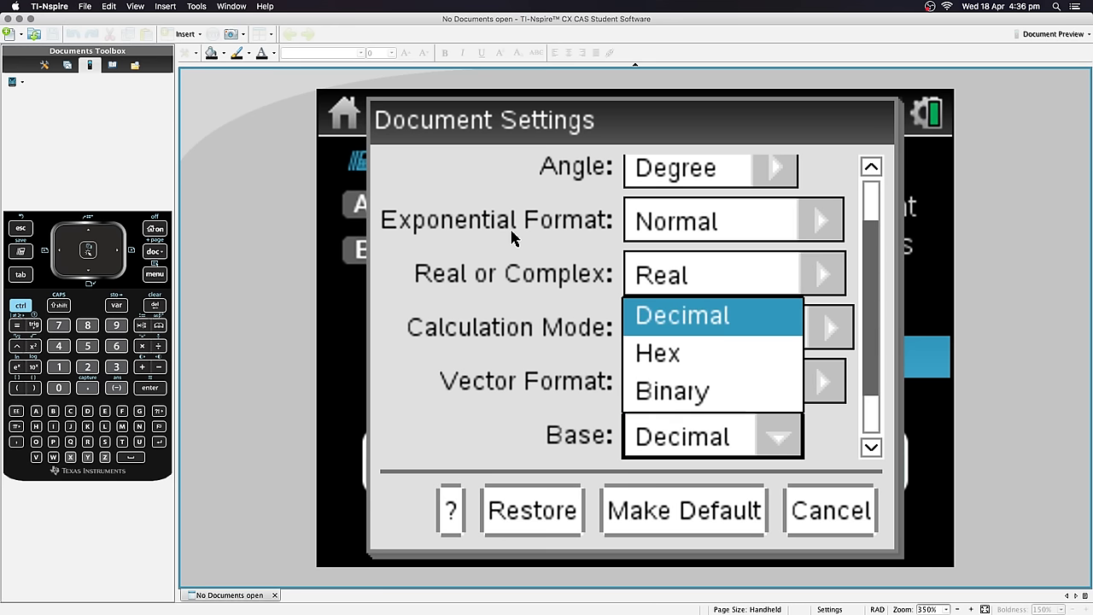
key("Return")
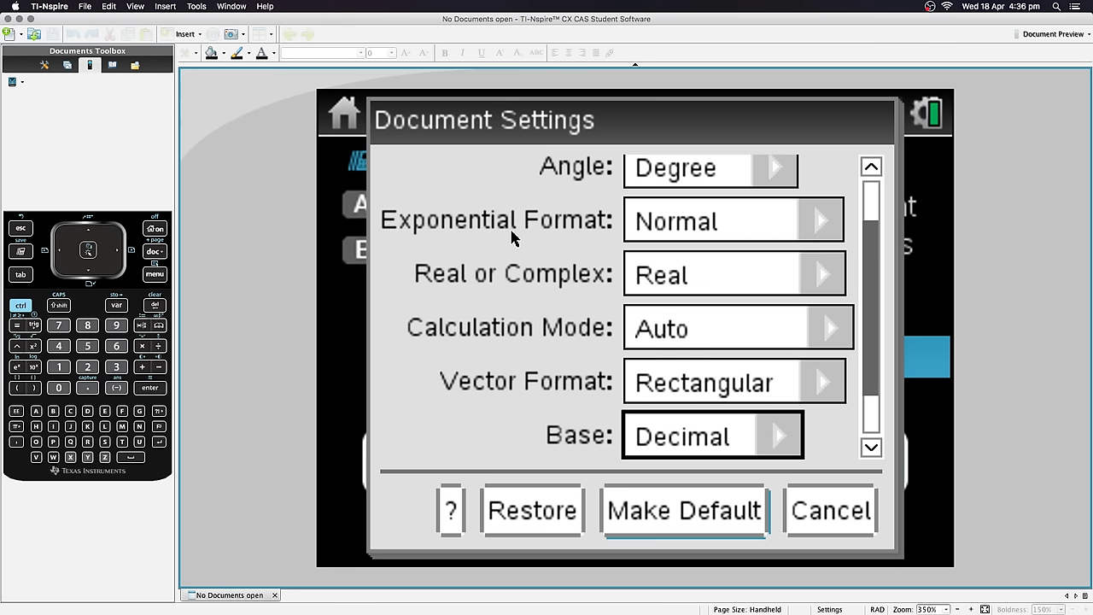
Step: Review the Eng/US option and set Unit System to SI
key("Down")
key("Right")
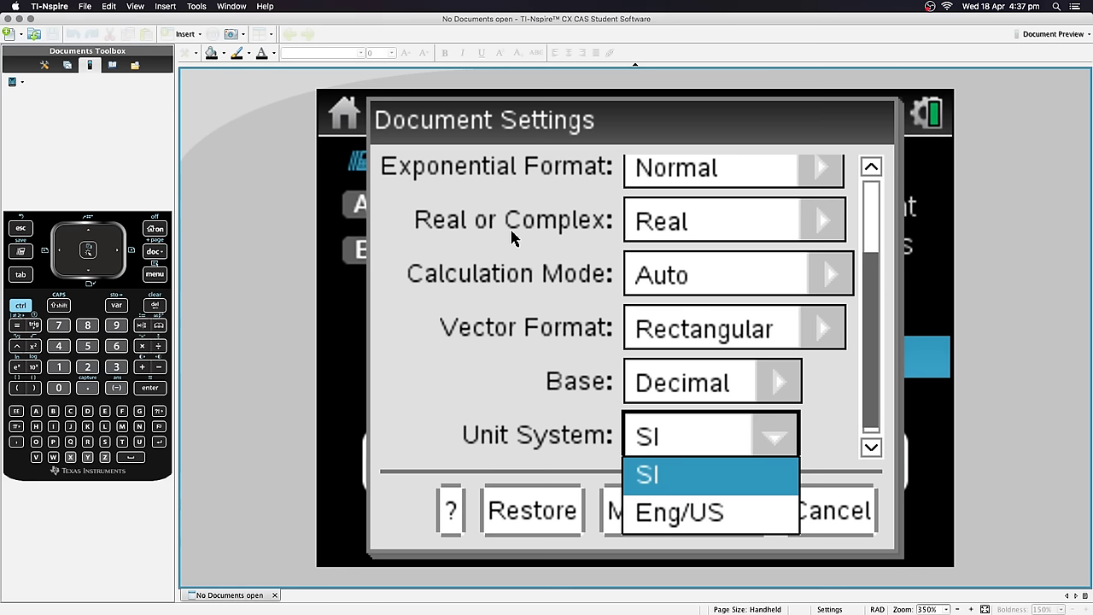
key("Down")
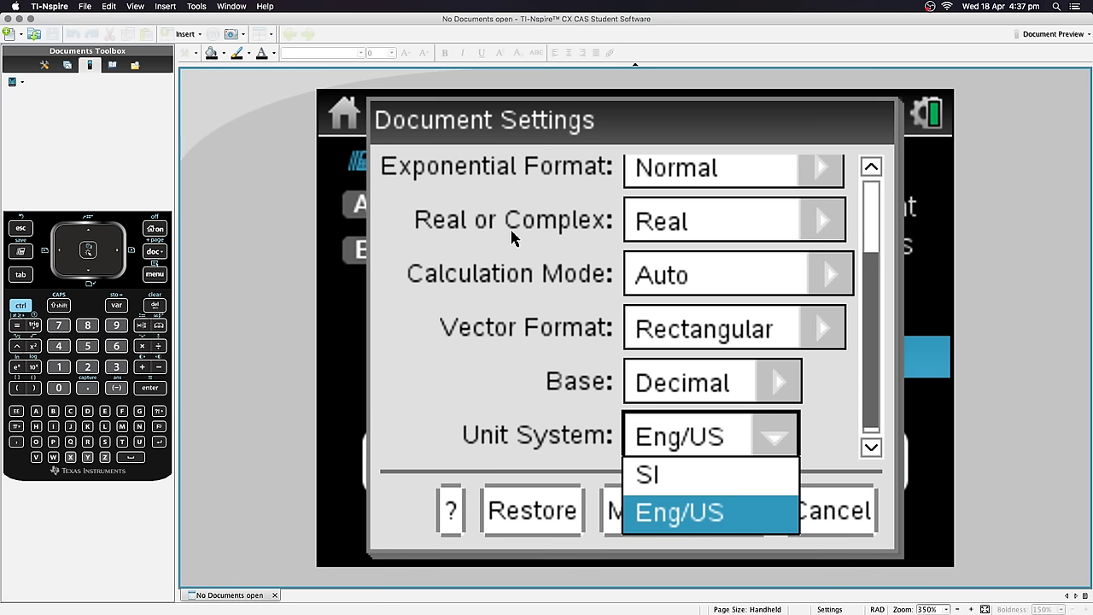
key("Up")
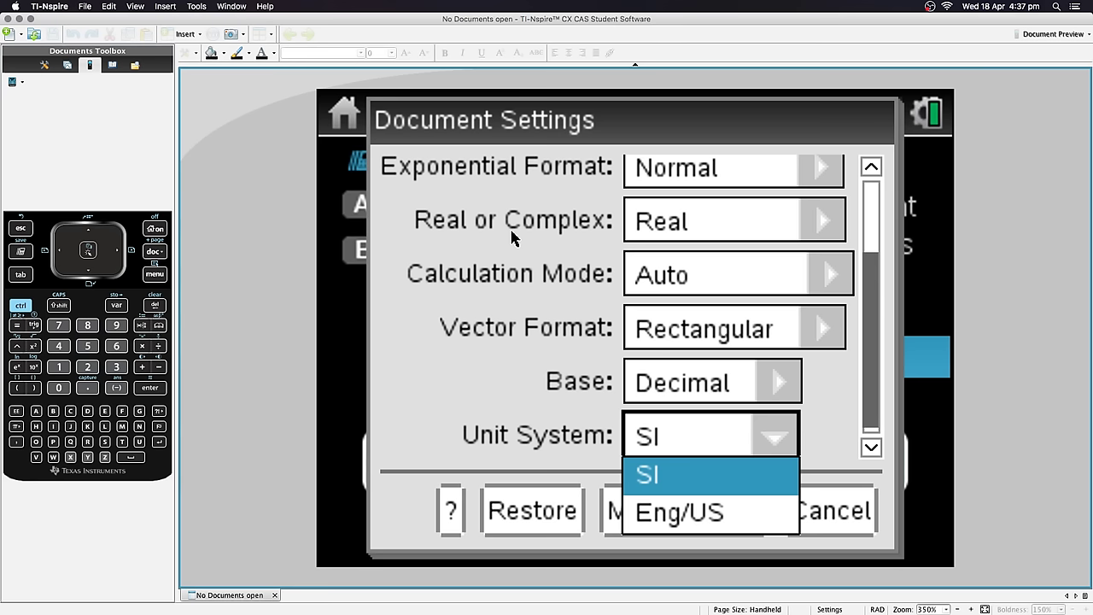
key("Return")
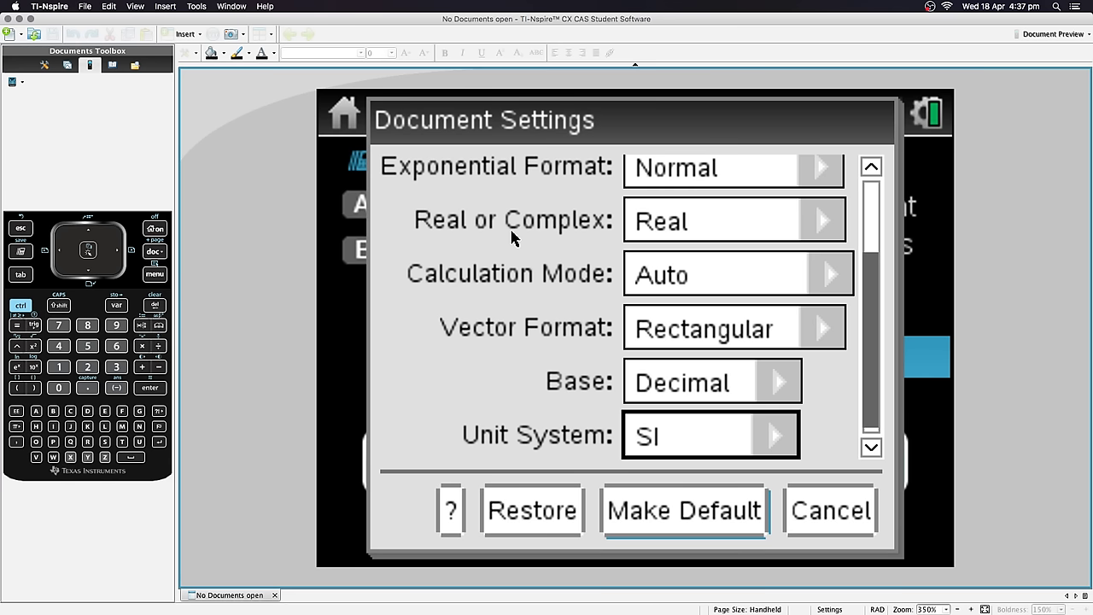
Step: Apply the document settings and save them as the default for new documents and Scratchpad
key("Tab")
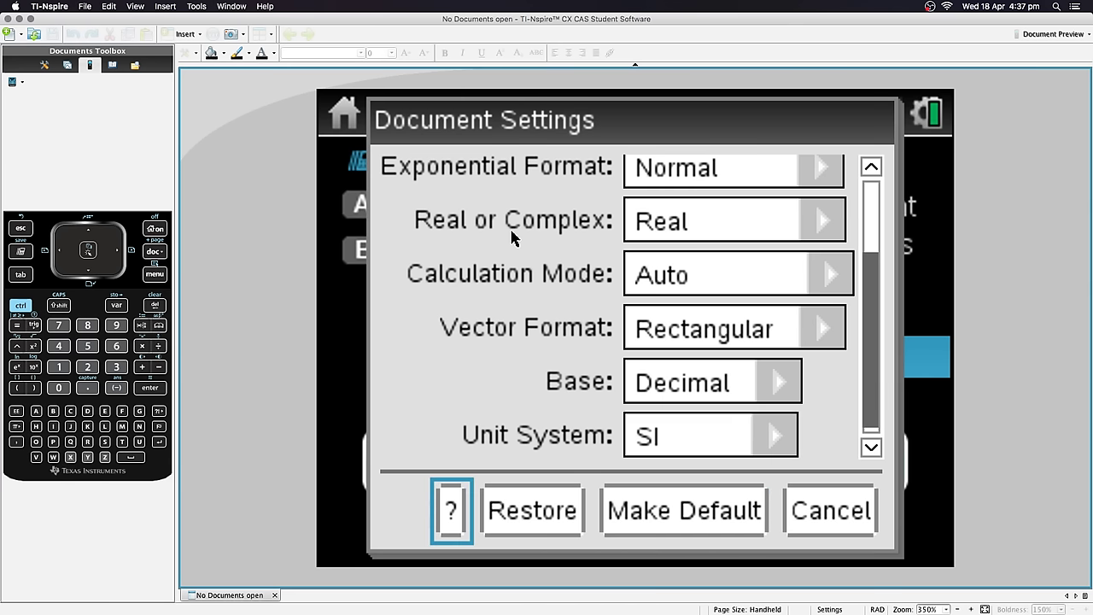
key("Tab")
key("Tab")
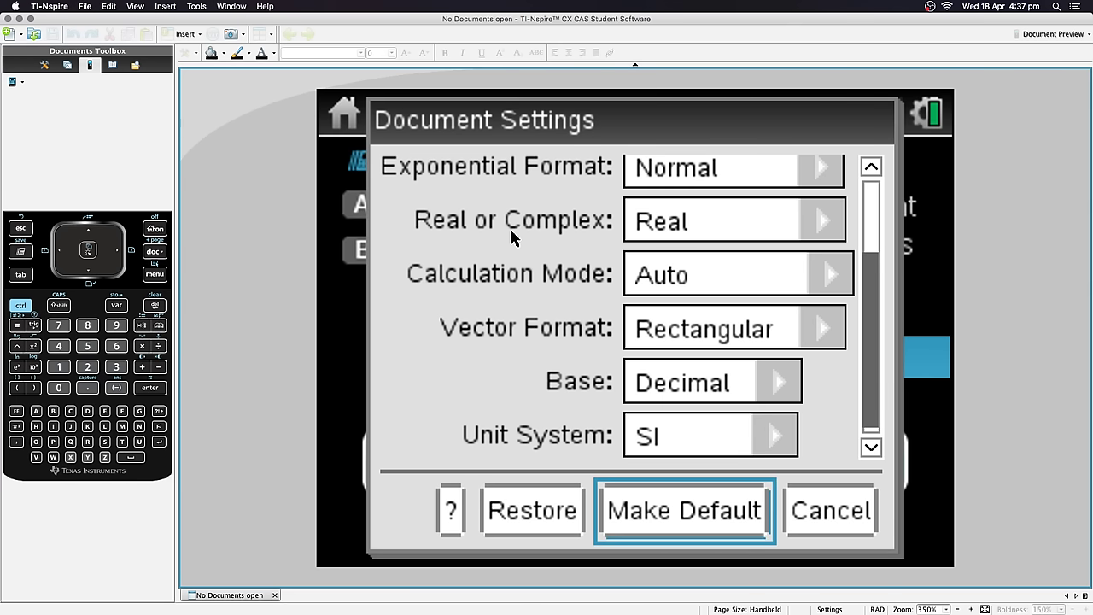
key("Return")
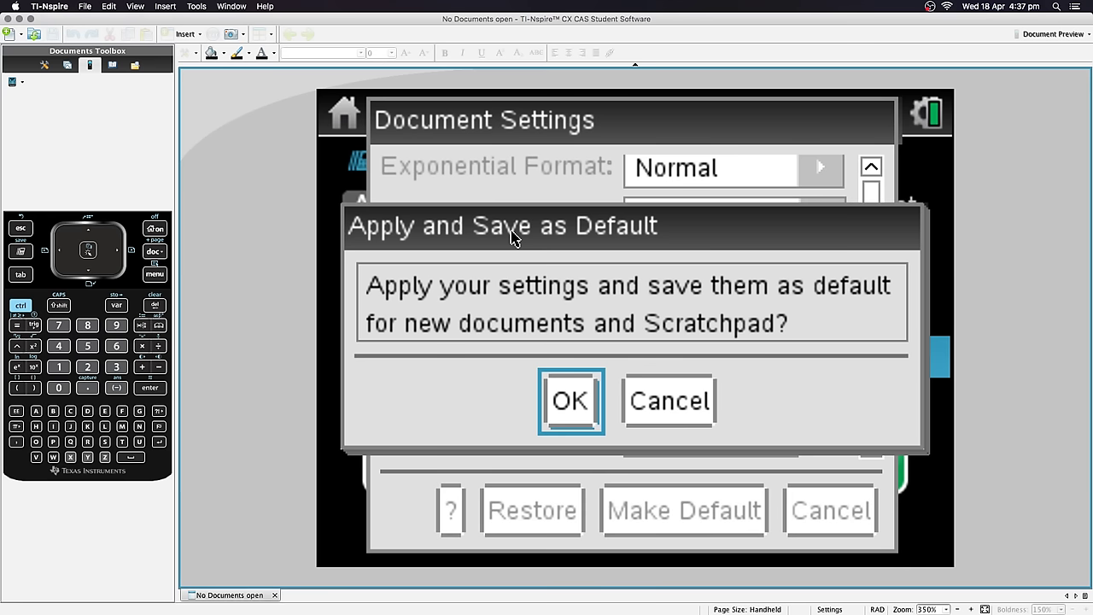
key("Return")
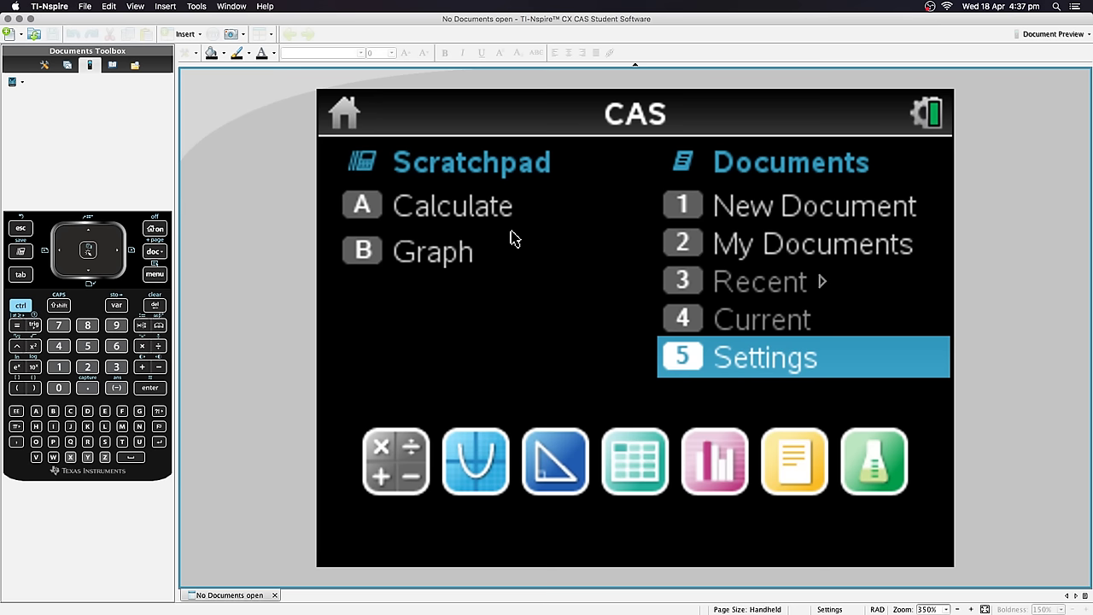
Step: Calculate 6·6 on the calculator page of a new document
key("Down")
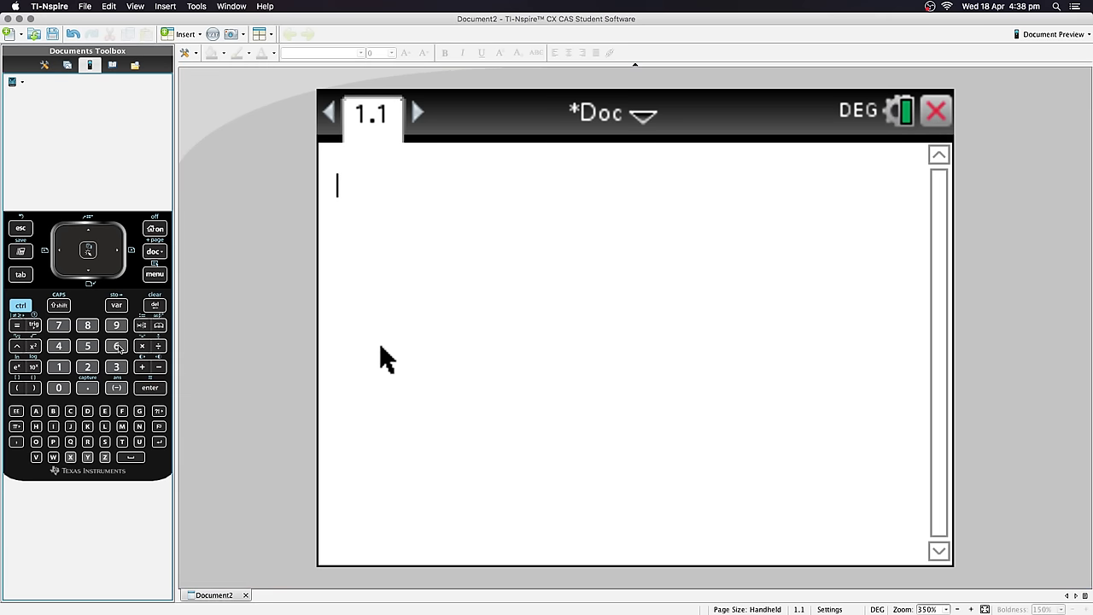
type("6*6")
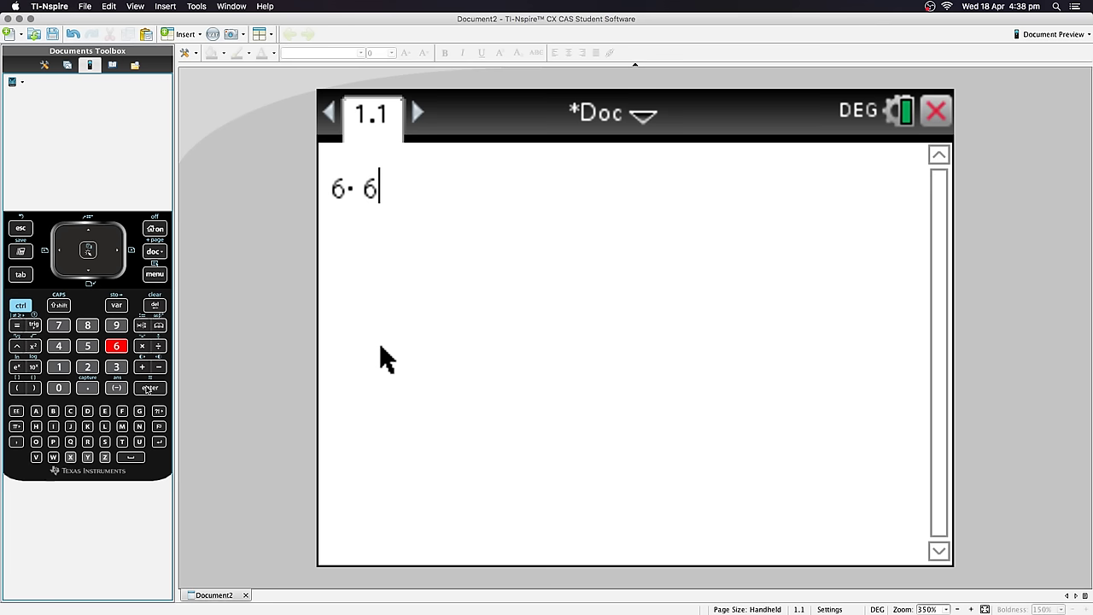
left_click(149, 388)
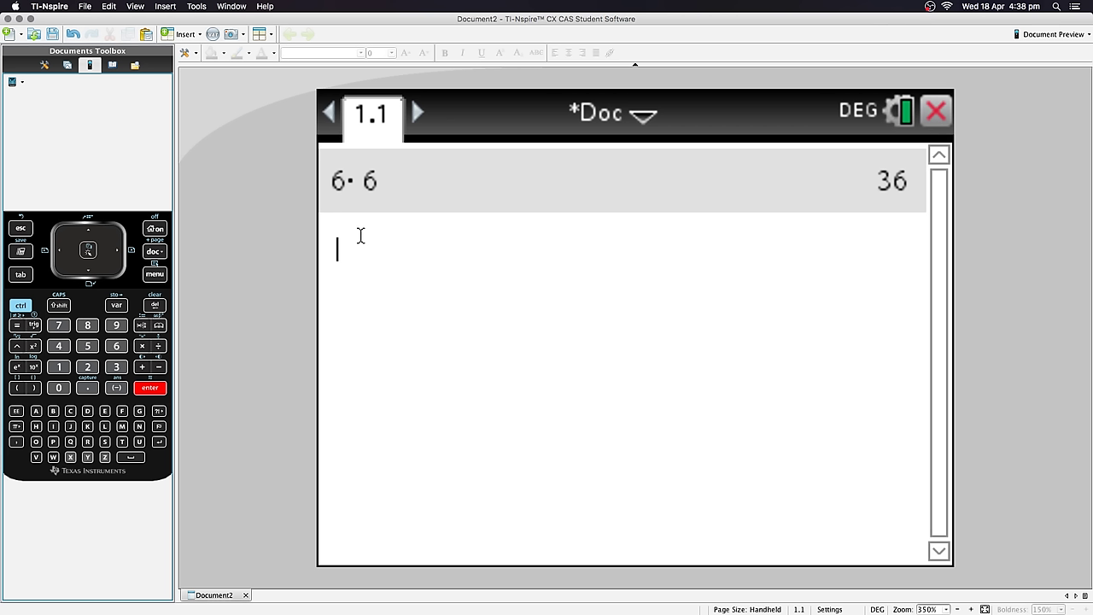
left_click(117, 326)
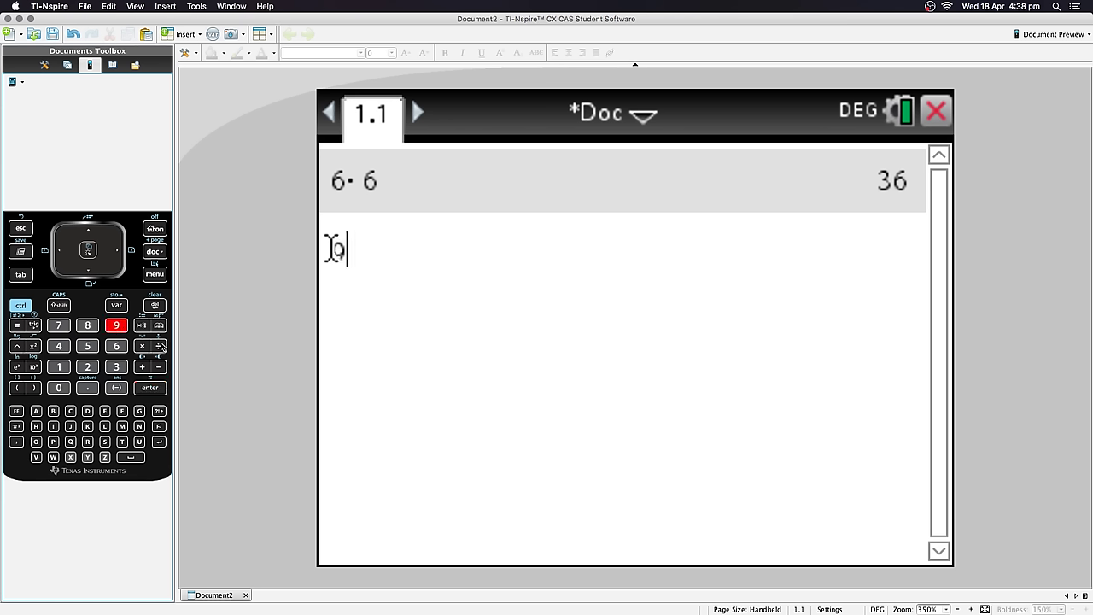
type("/21")
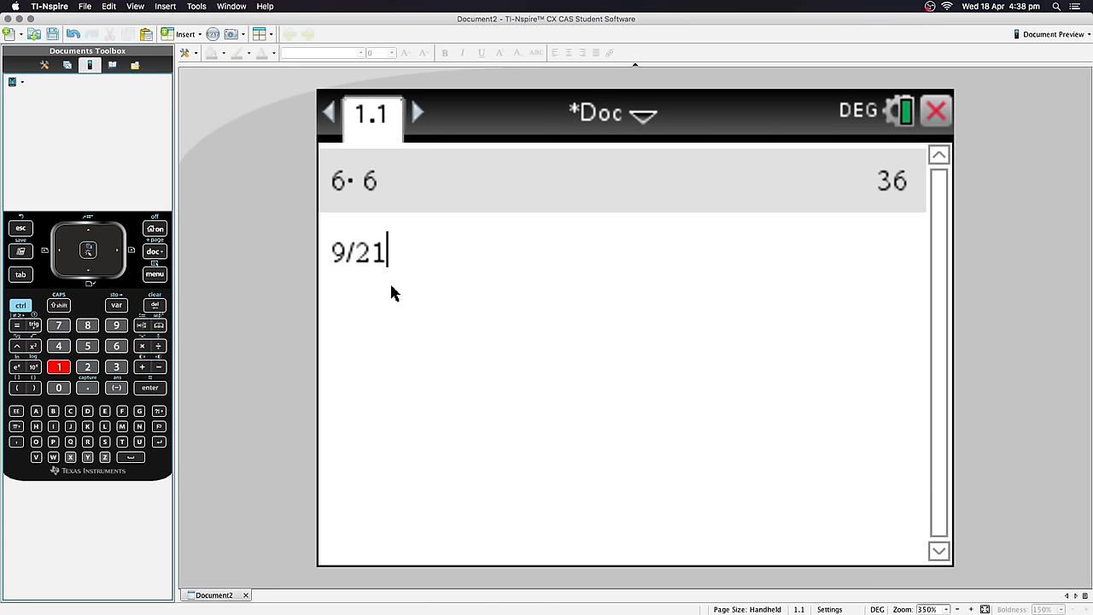
key("BackSpace")
key("BackSpace")
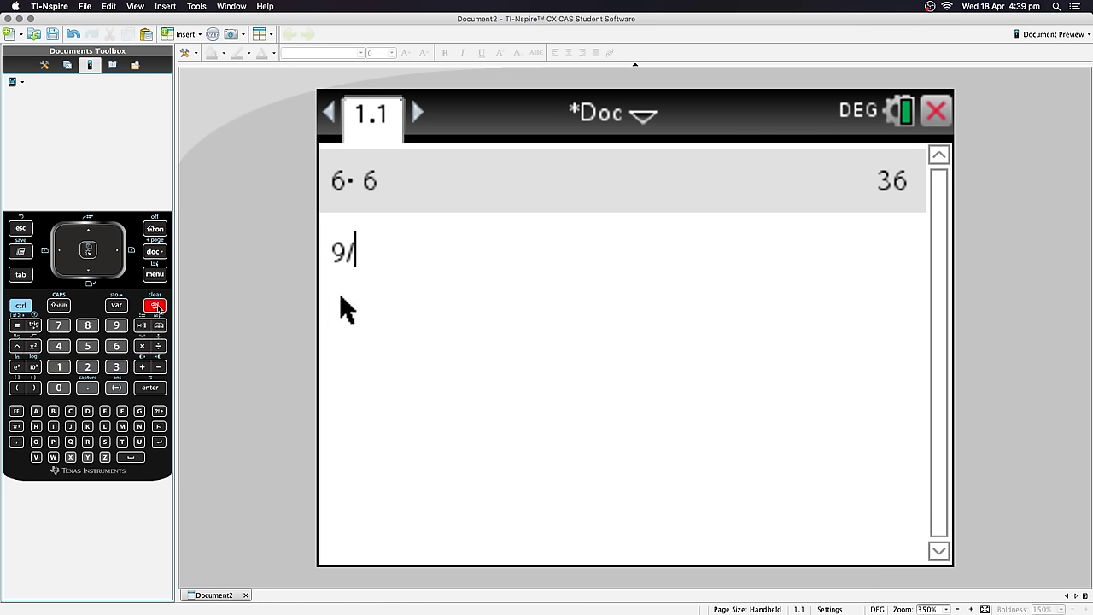
left_click(156, 306)
left_click(156, 306)
Step: Define the variable a as 9/21 with the Define command
left_click(154, 275)
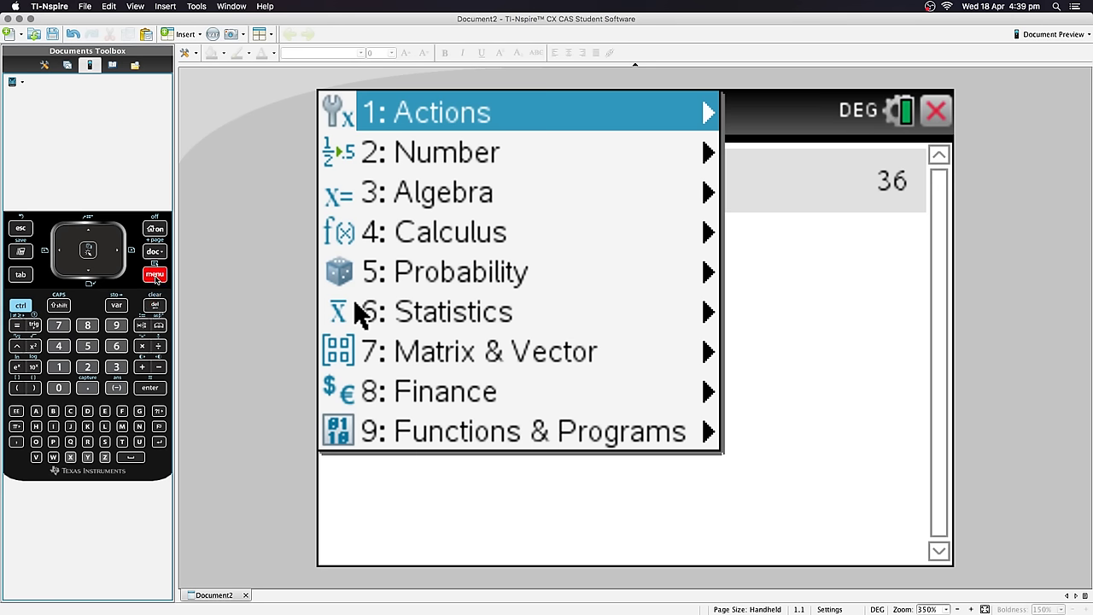
key("Right")
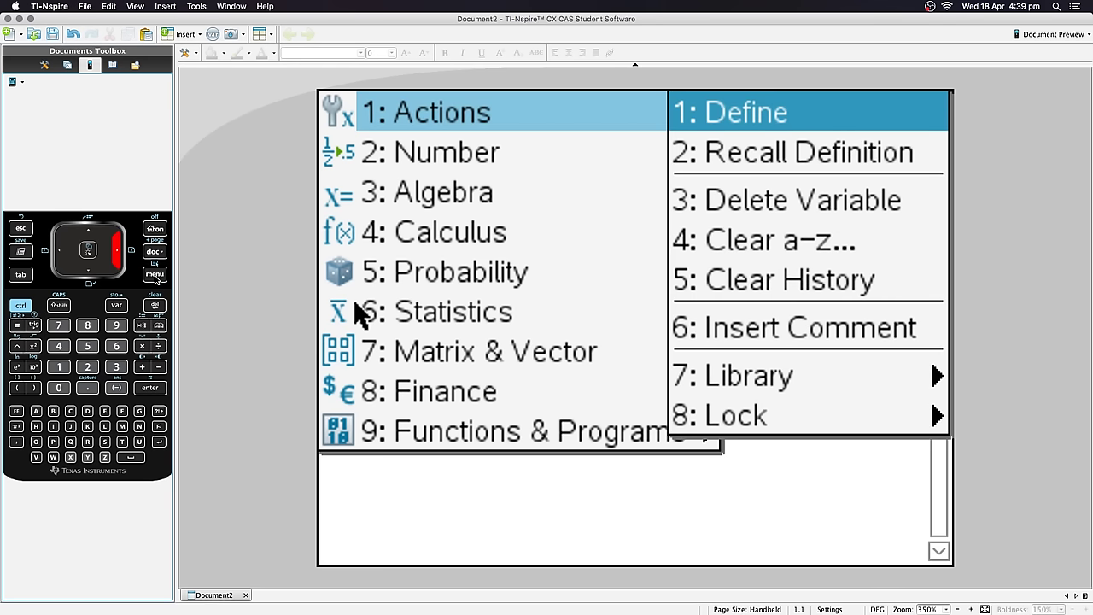
key("Return")
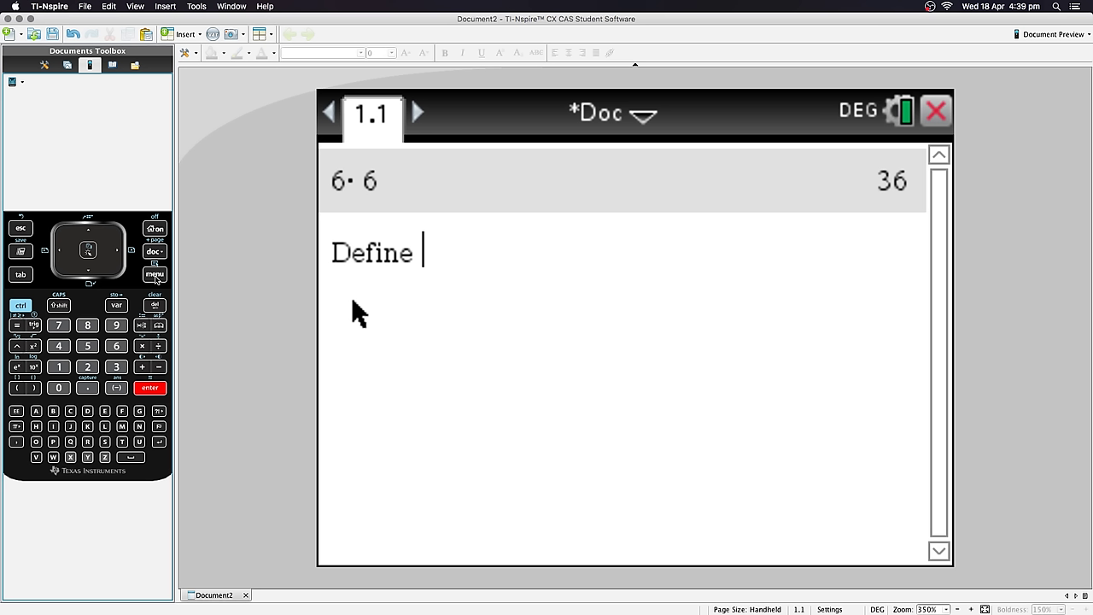
type("a")
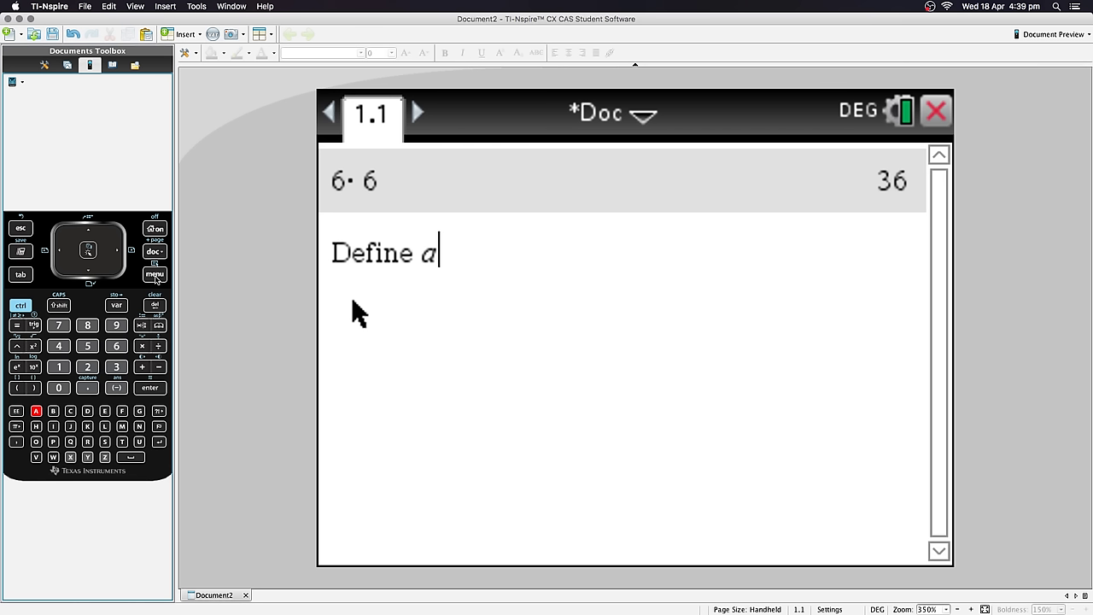
key("BackSpace")
type("=9/21")
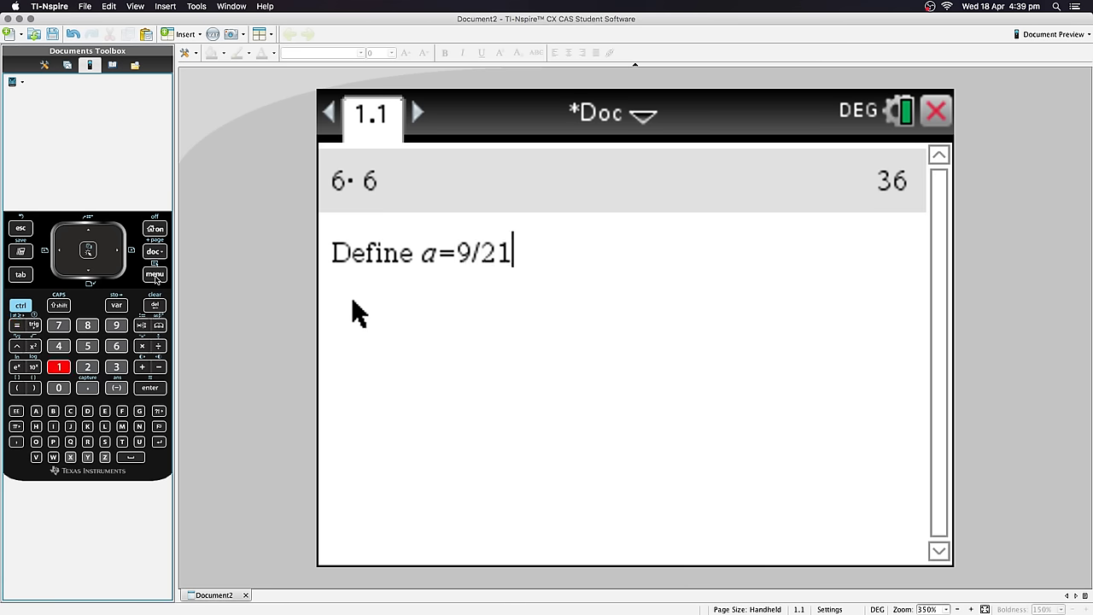
key("Return")
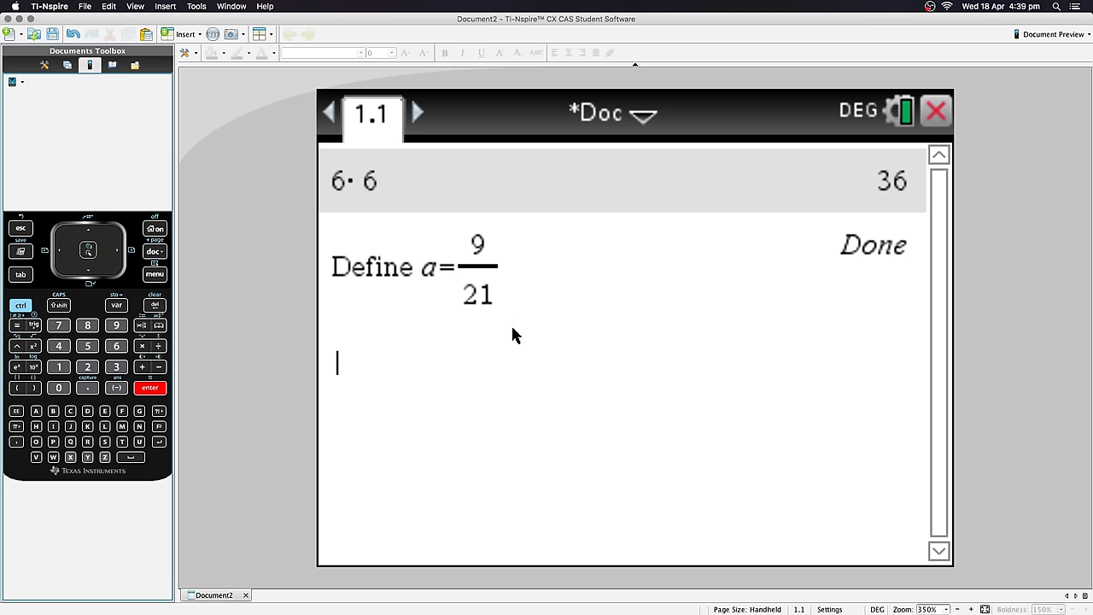
Step: Try the entries ab and a·b, cut the entry back to a, and evaluate it
type("a")
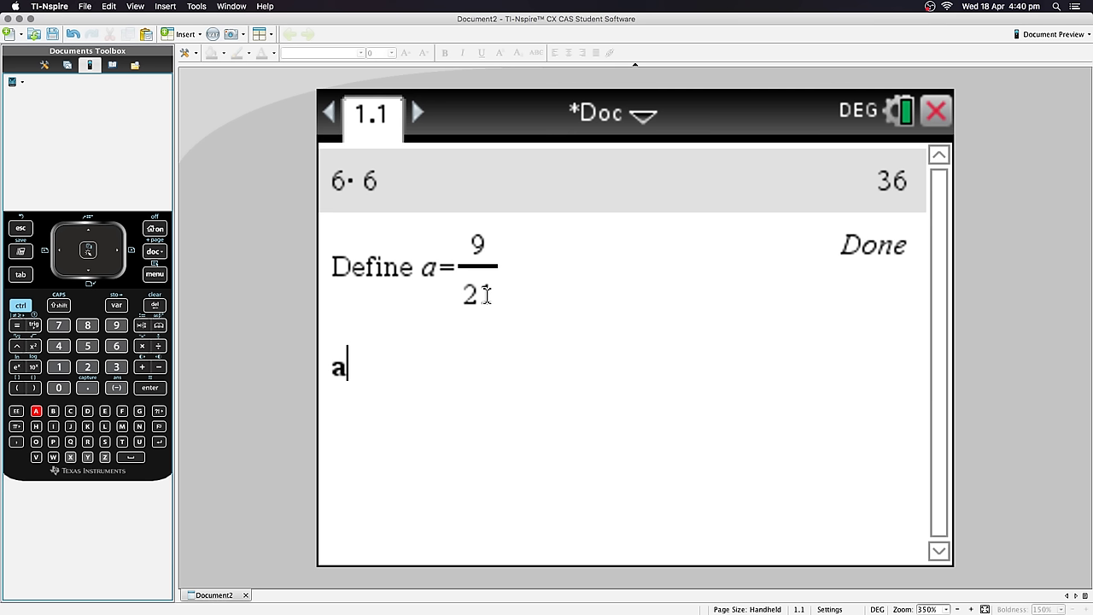
type("b")
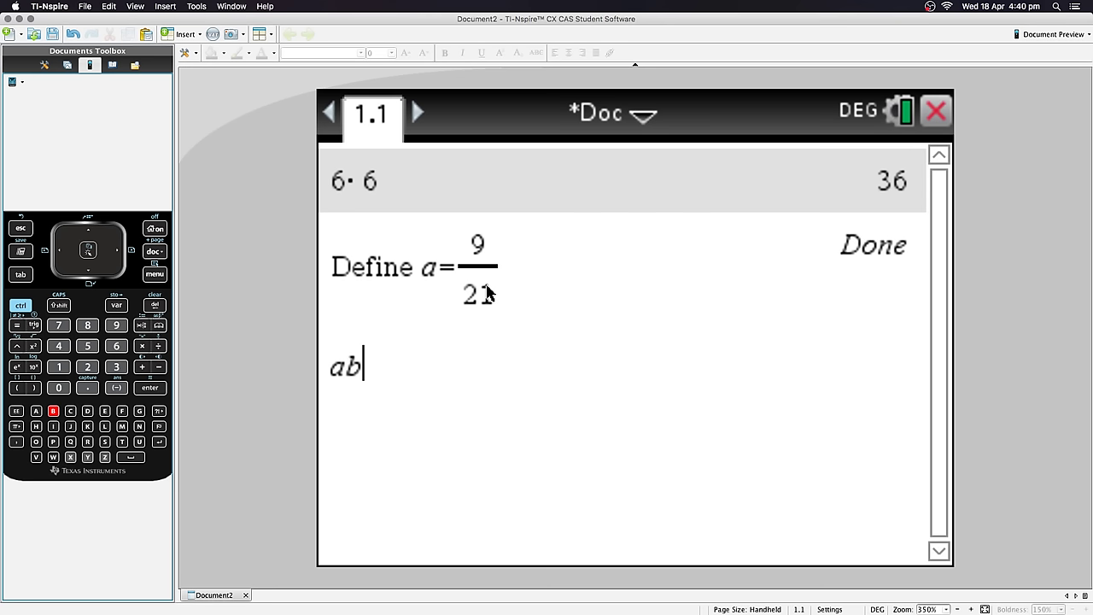
key("Left")
type("*")
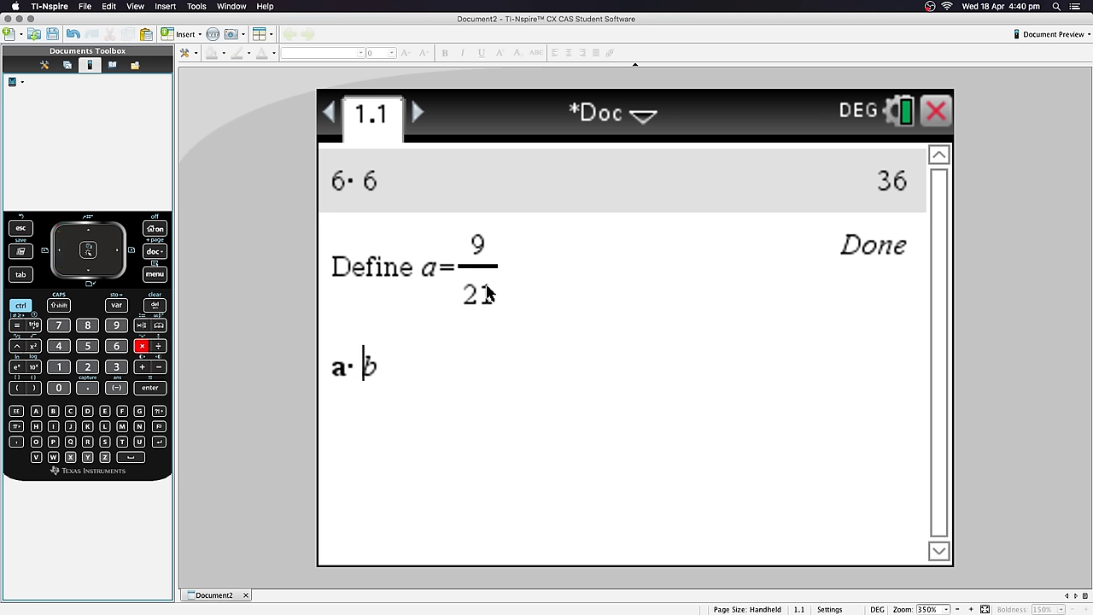
key("Left")
key("Left")
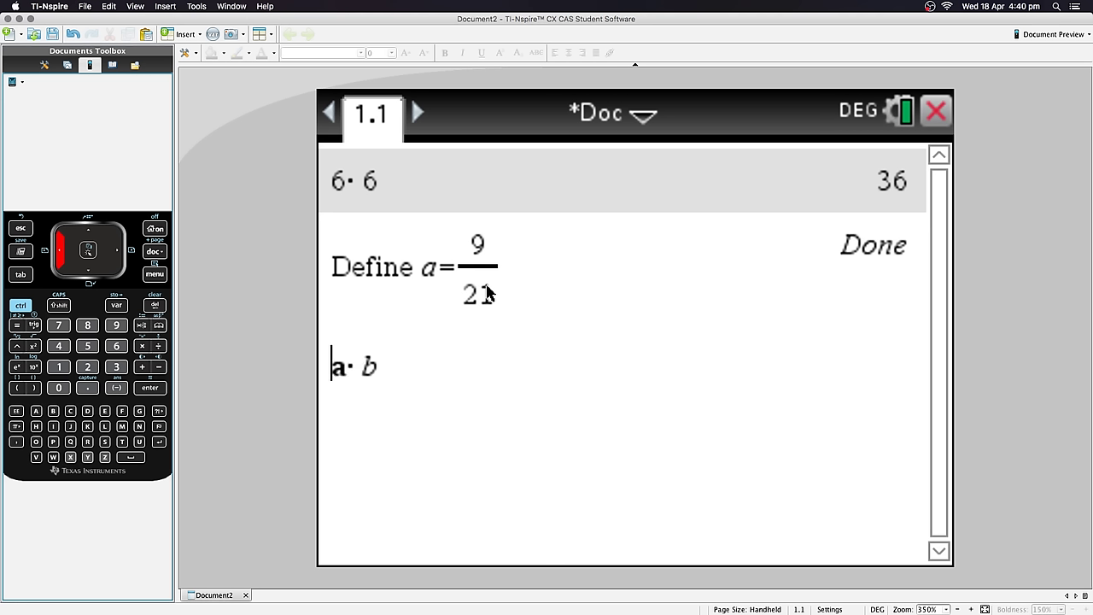
key("Right")
key("Right")
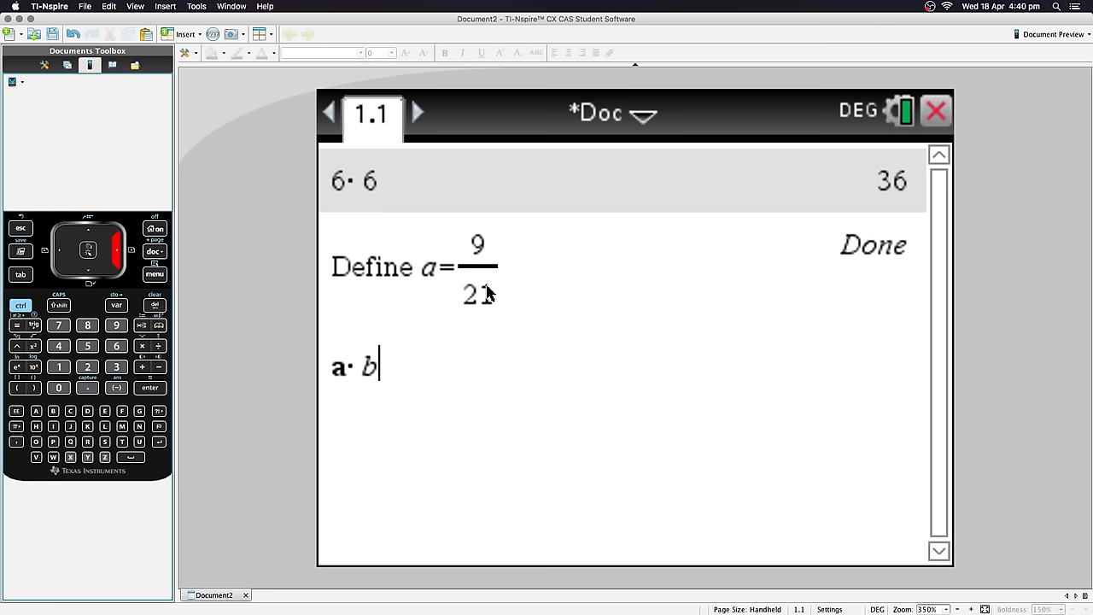
key("BackSpace")
key("BackSpace")
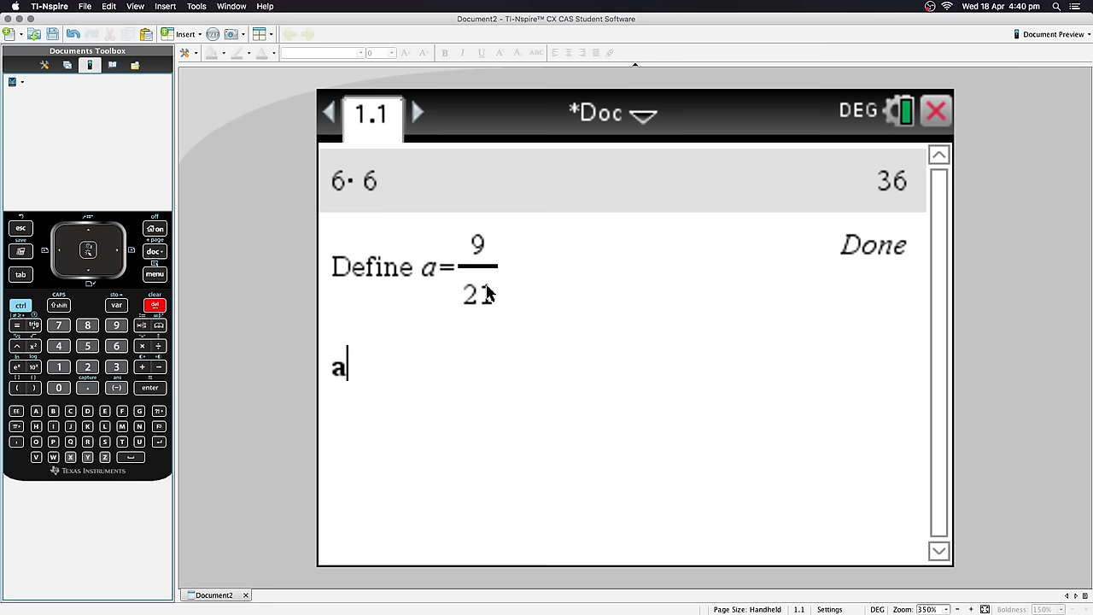
key("Return")
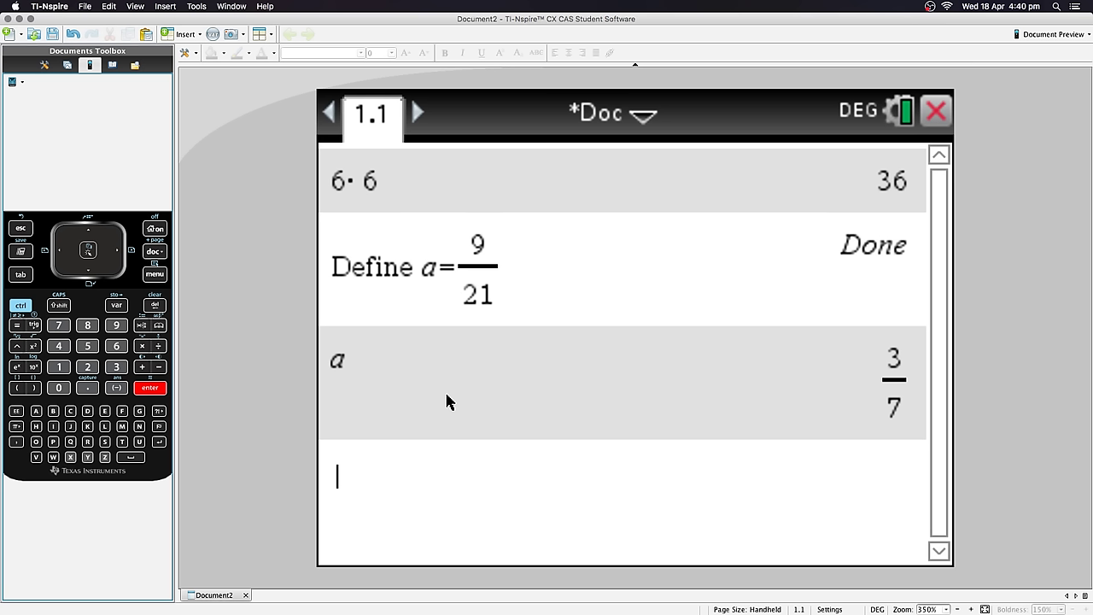
Step: Assign 9/21 to a with the := operator and evaluate a
type("a")
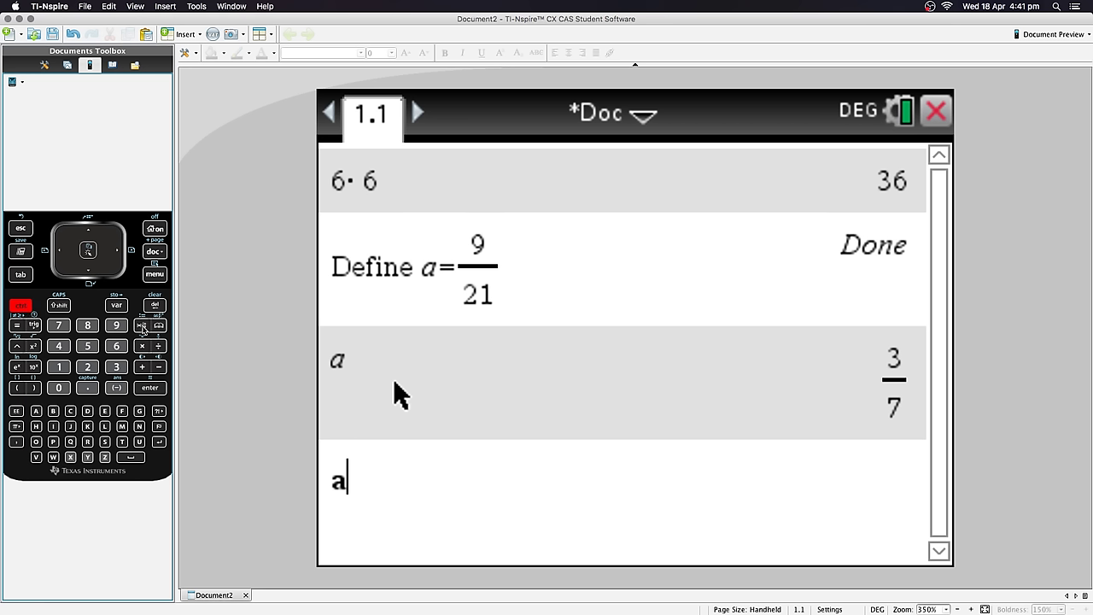
left_click(143, 326)
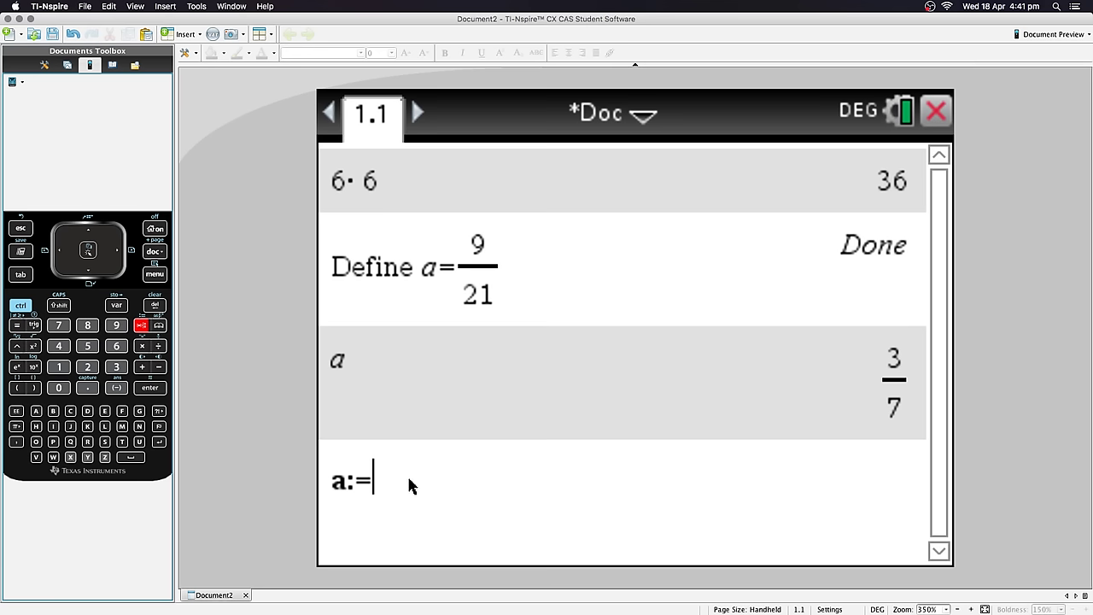
left_click_drag(346, 484, 321, 484)
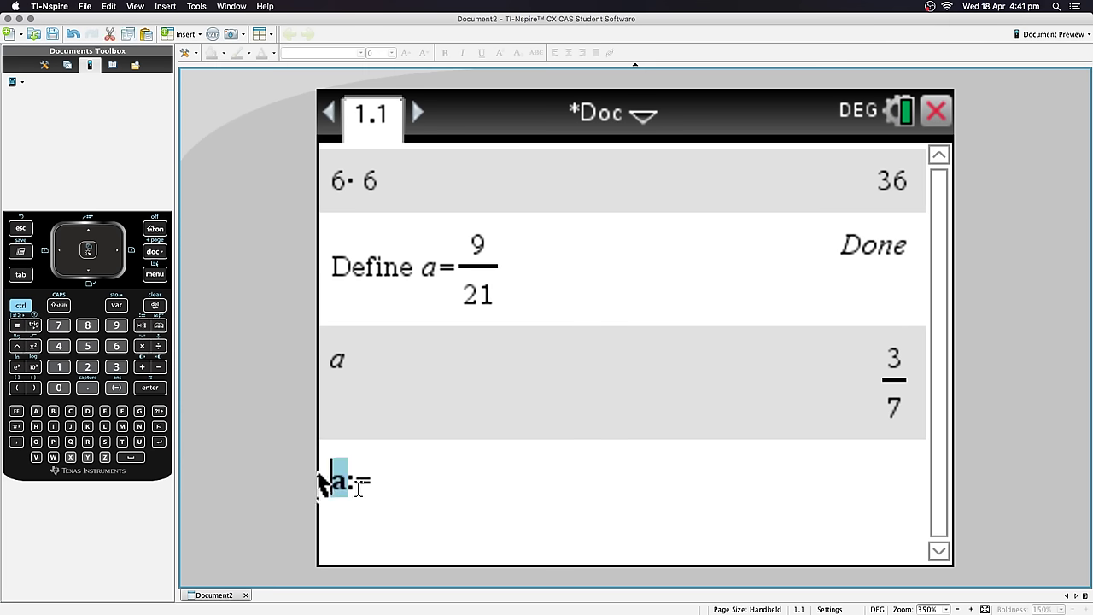
left_click(384, 489)
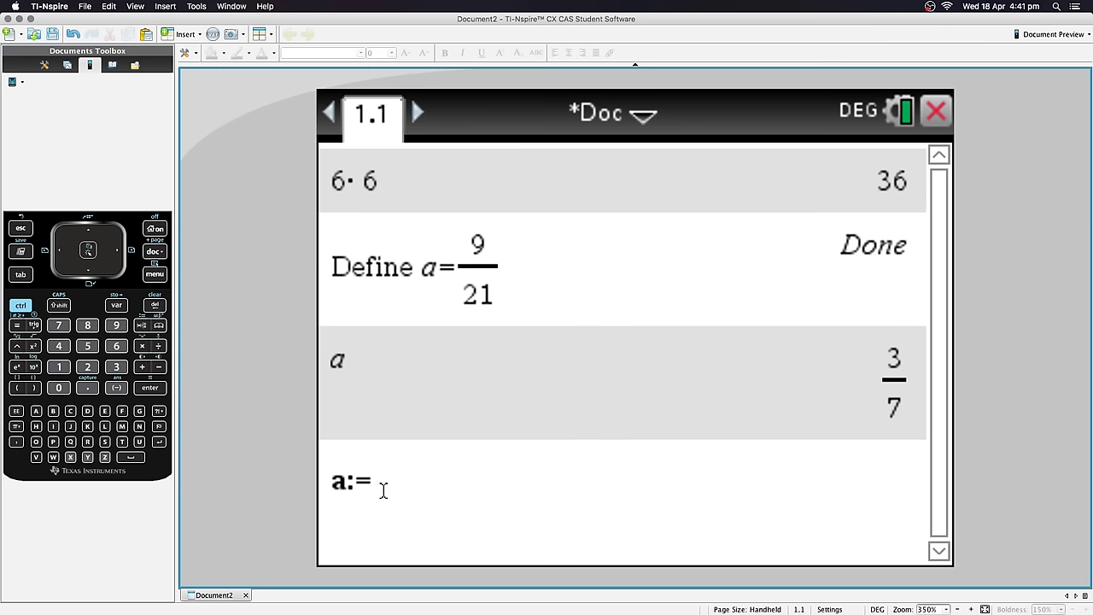
type("9/21")
key("Return")
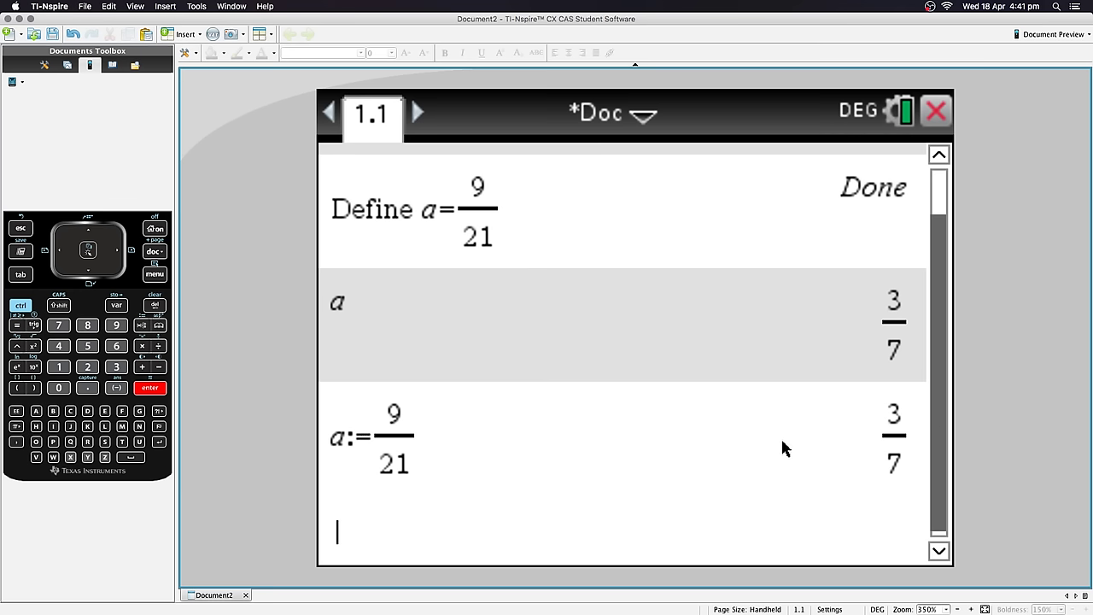
type("a")
key("Return")
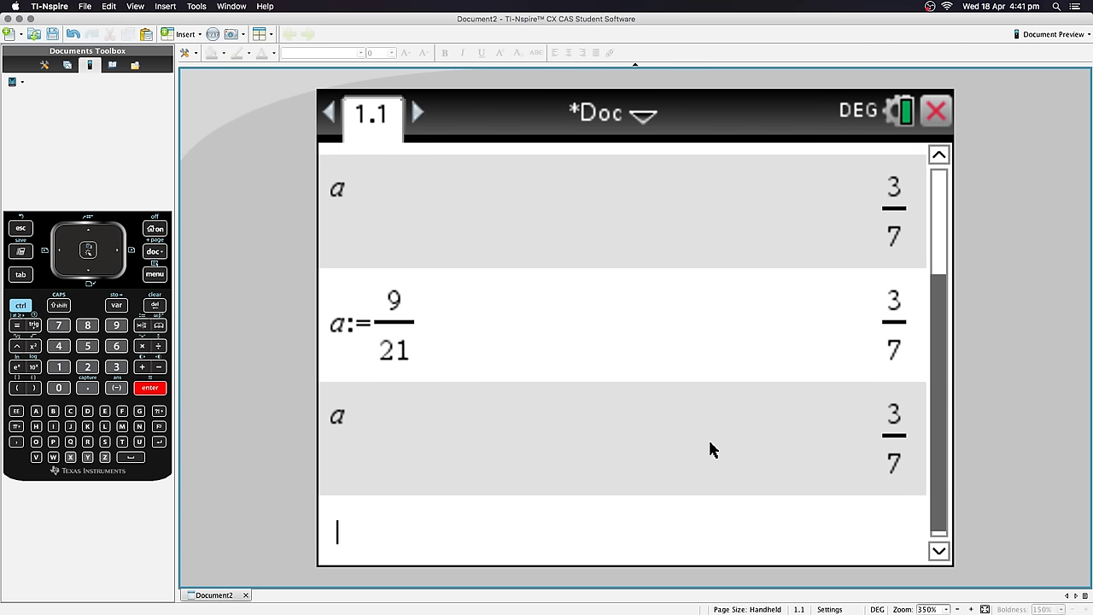
Step: Copy the earlier a:=9/21 expression from the calculation history into the entry line
key("Up")
key("Up")
key("Up")
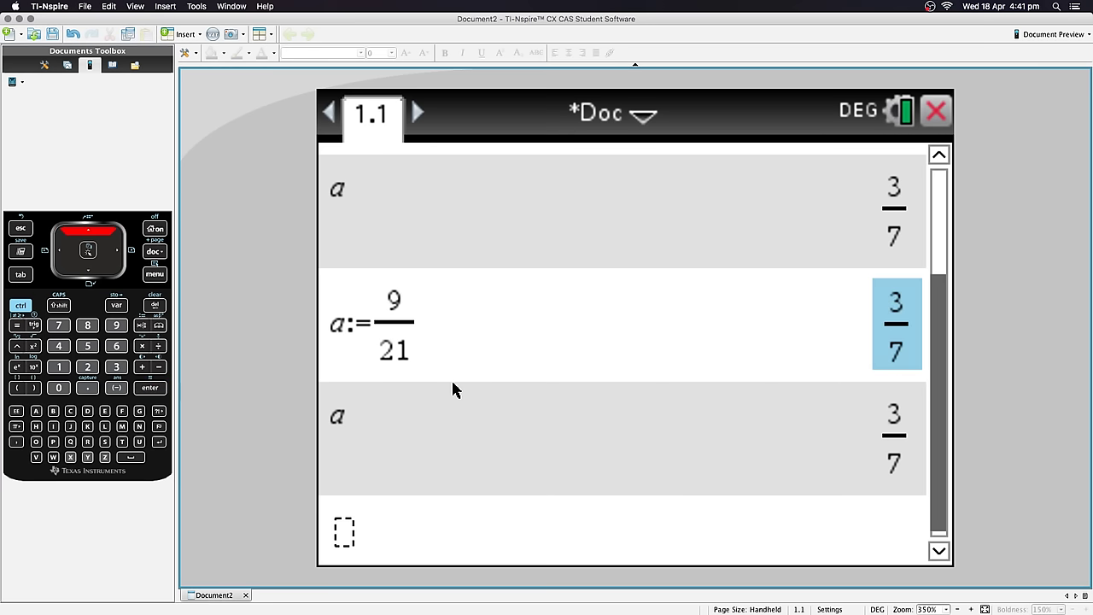
key("Down")
key("Down")
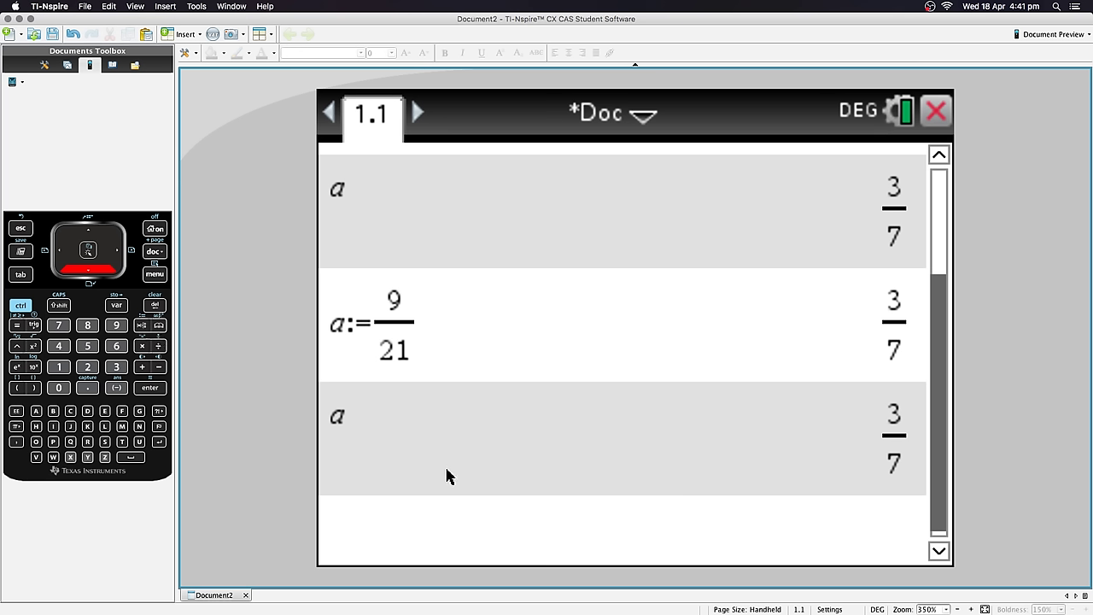
key("Up")
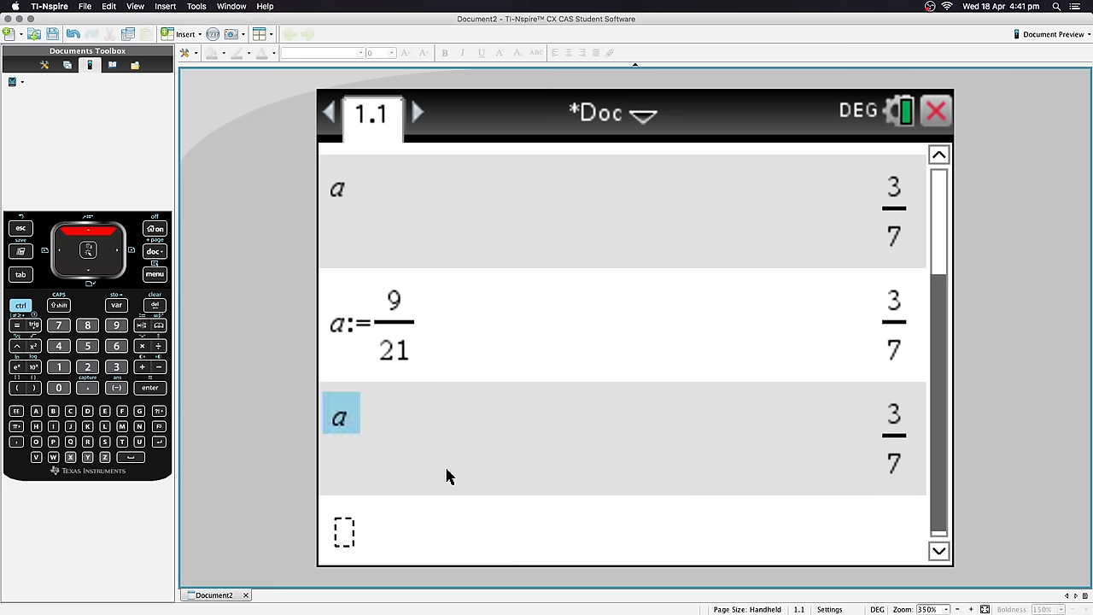
key("Up")
key("Up")
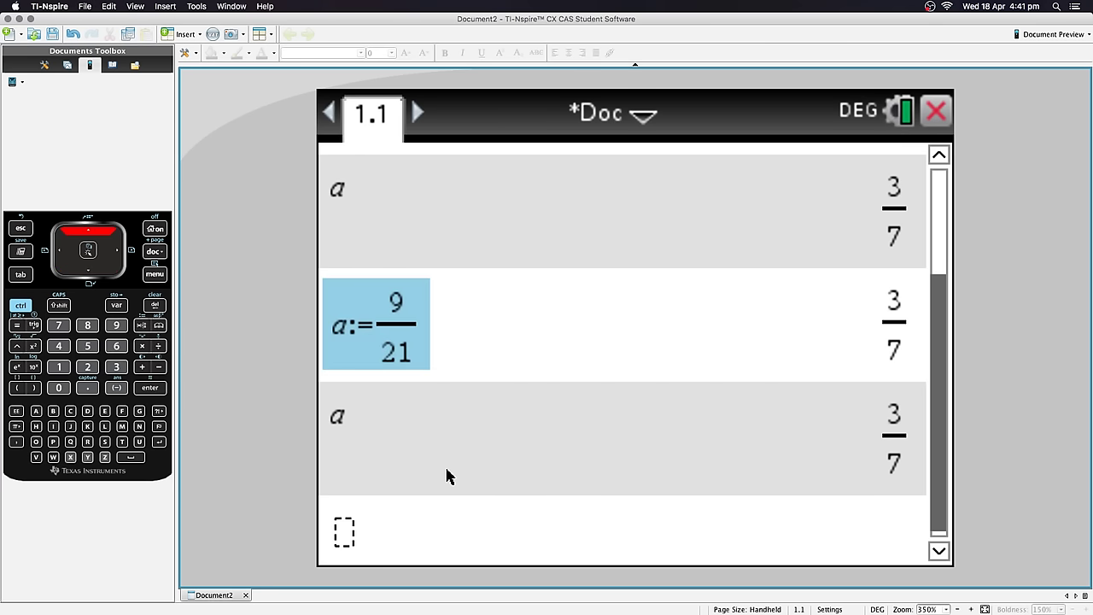
key("Return")
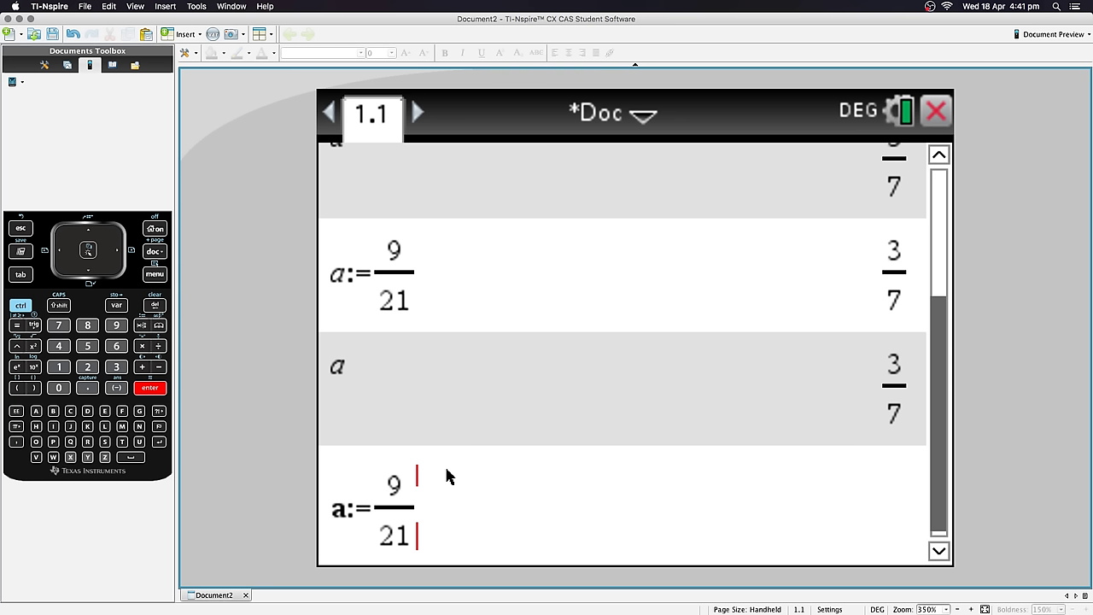
Step: Replace the numerator of the copied assignment with 7 and evaluate a:=7/21
key("Left")
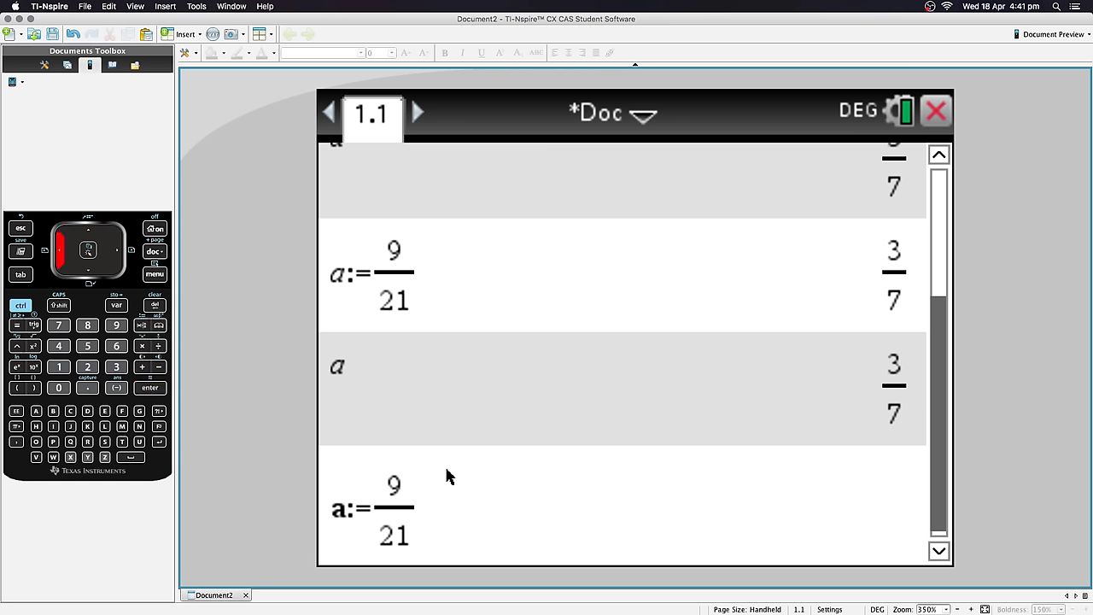
key("BackSpace")
type("7")
key("Return")
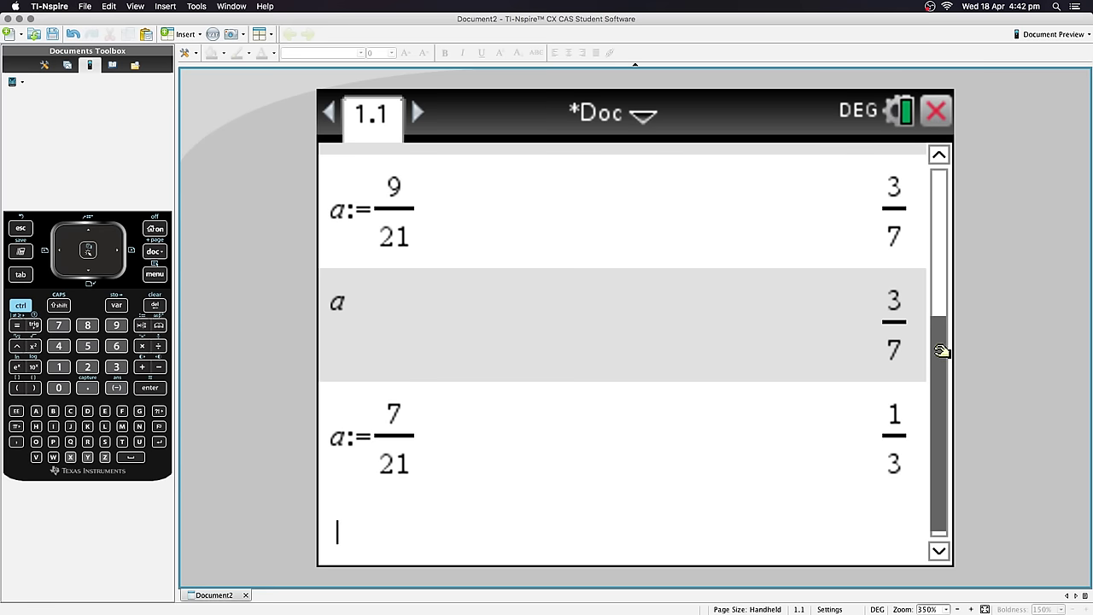
Step: Enter the fraction 8/21 on the empty entry line below the a:=7/21 calculation
left_click_drag(940, 351, 939, 166)
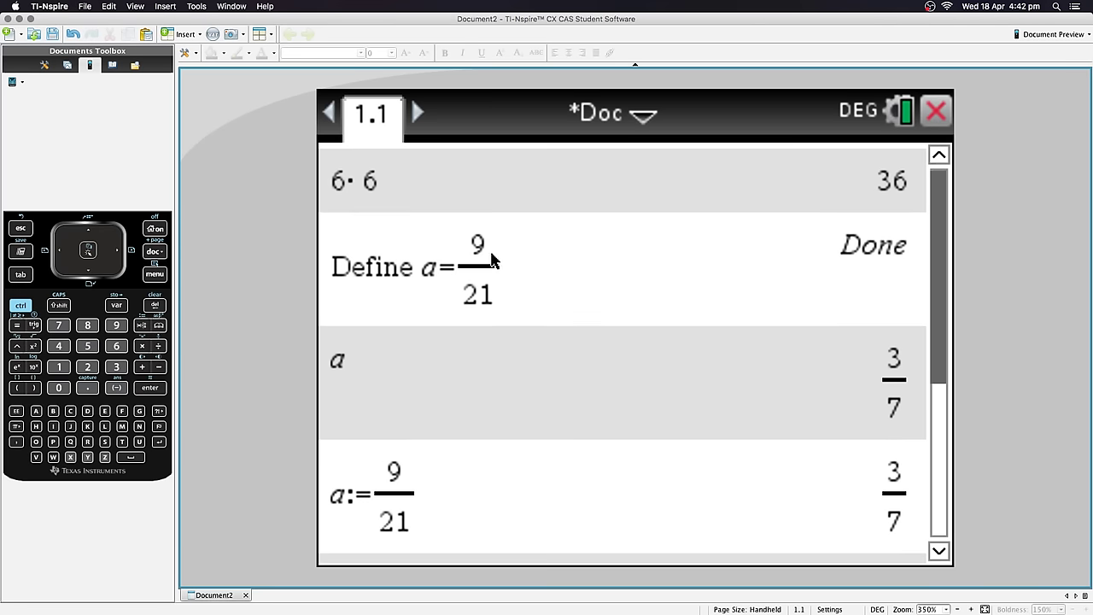
left_click_drag(940, 282, 929, 464)
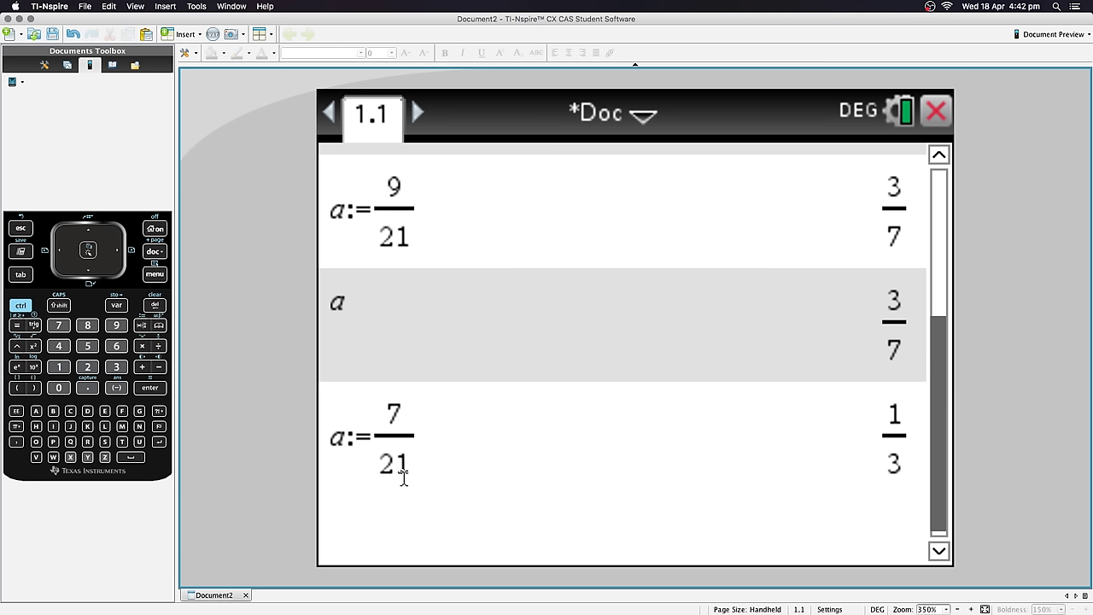
type("8/")
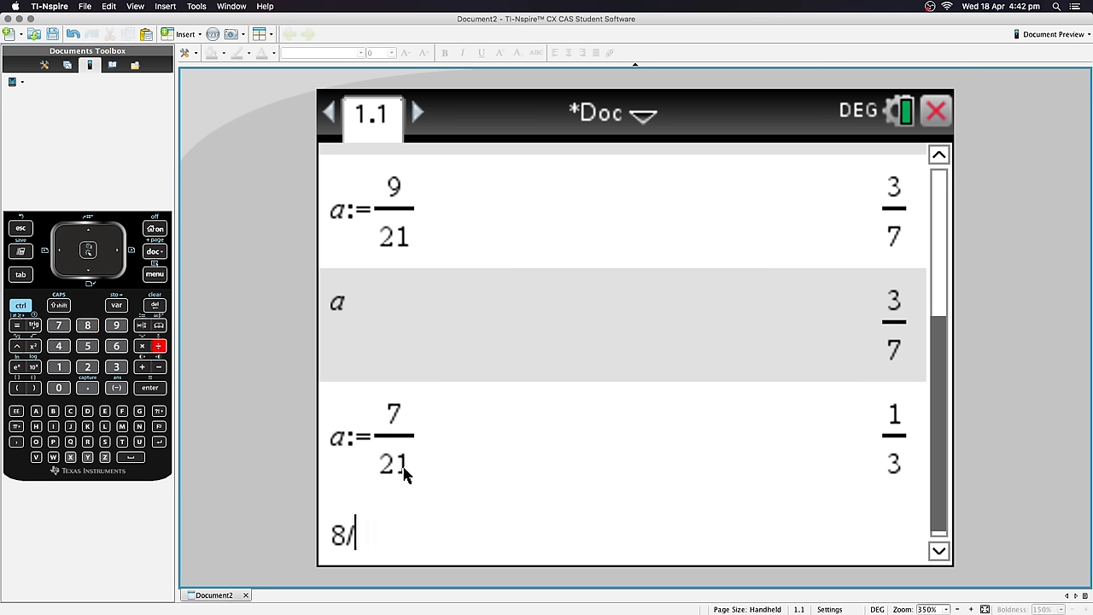
type("21")
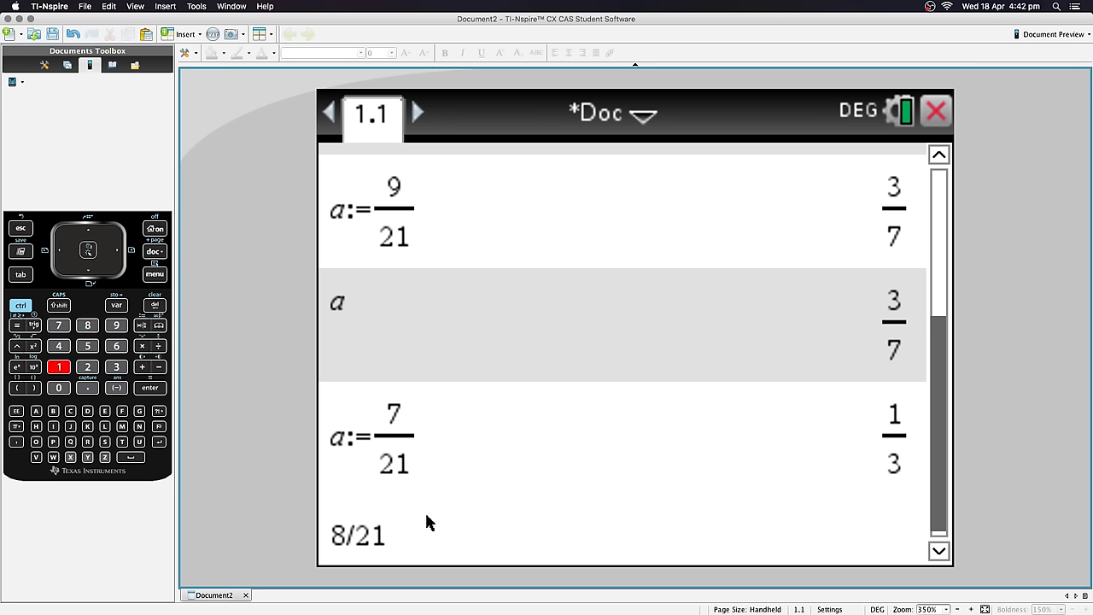
key("Left")
key("Left")
key("Left")
key("Left")
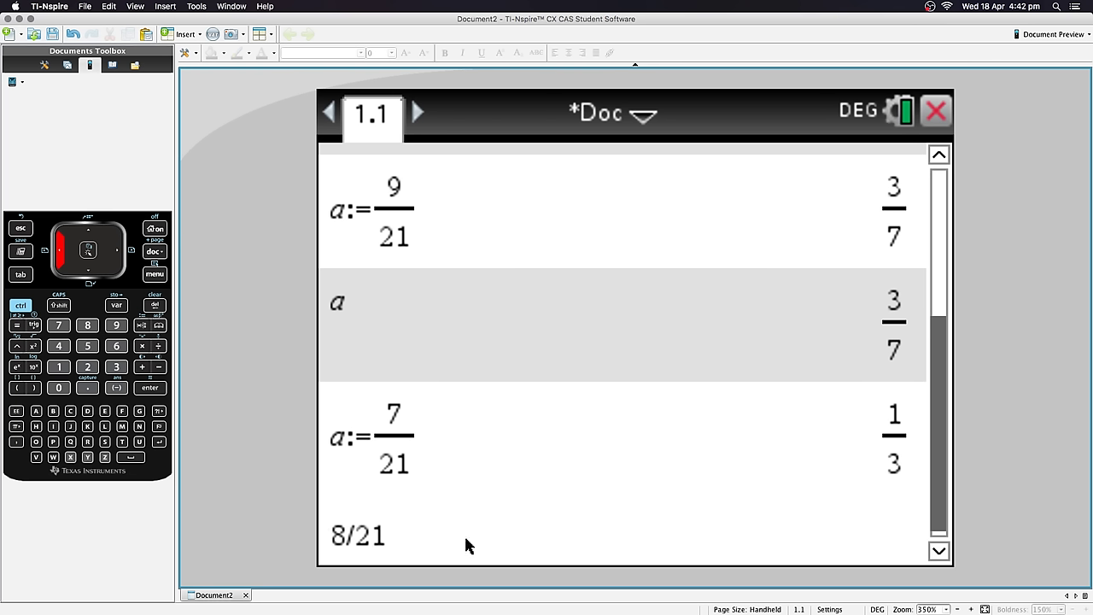
left_click(429, 547)
key("Left")
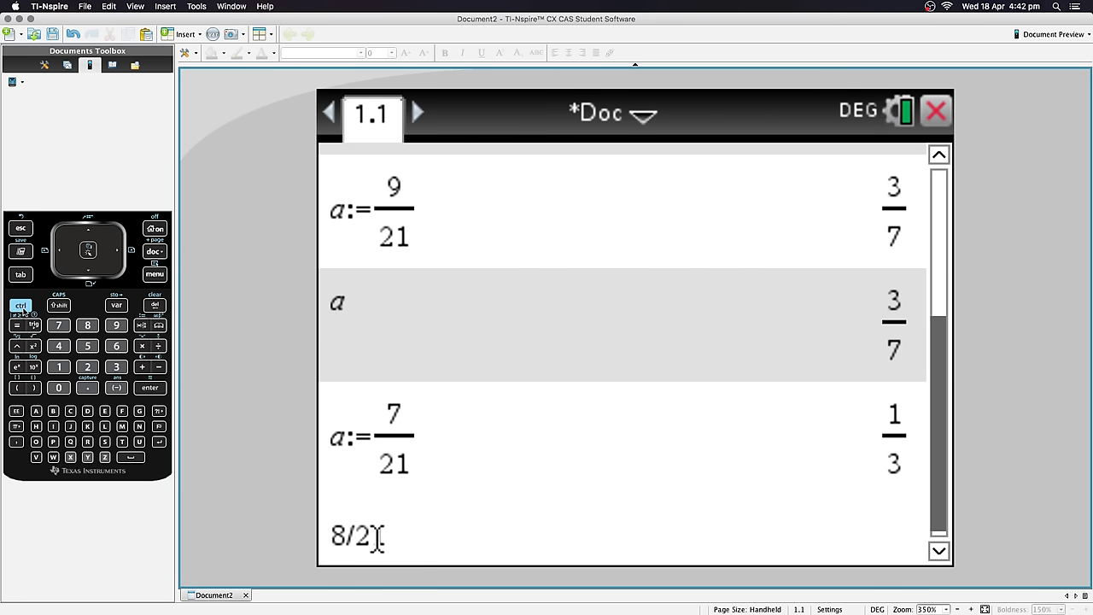
Step: Store 8/21 in a with the store operator (→) and evaluate a
left_click(21, 305)
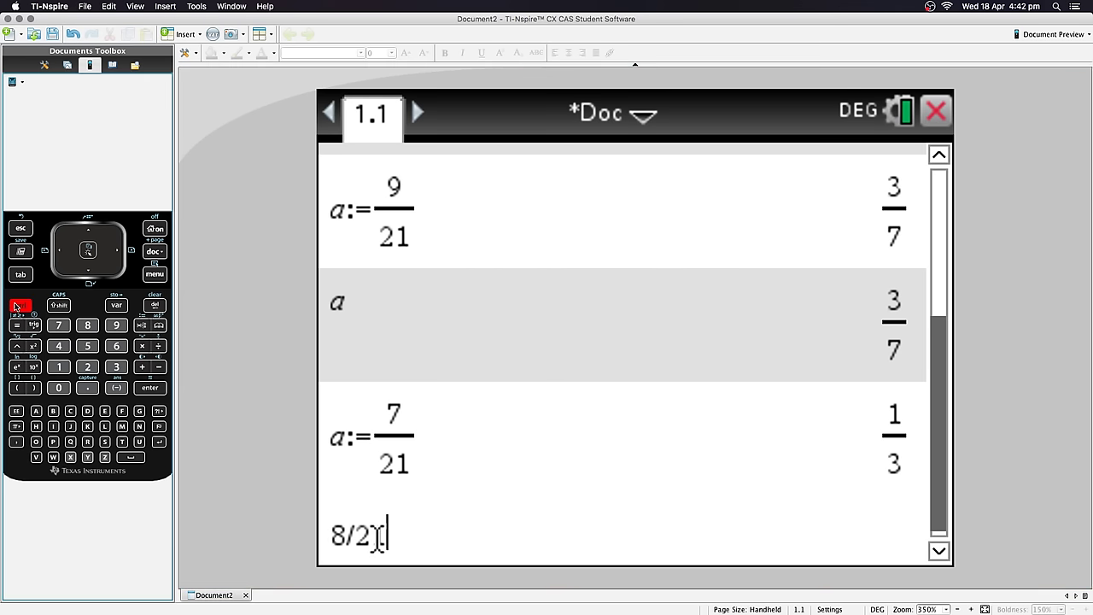
left_click(116, 306)
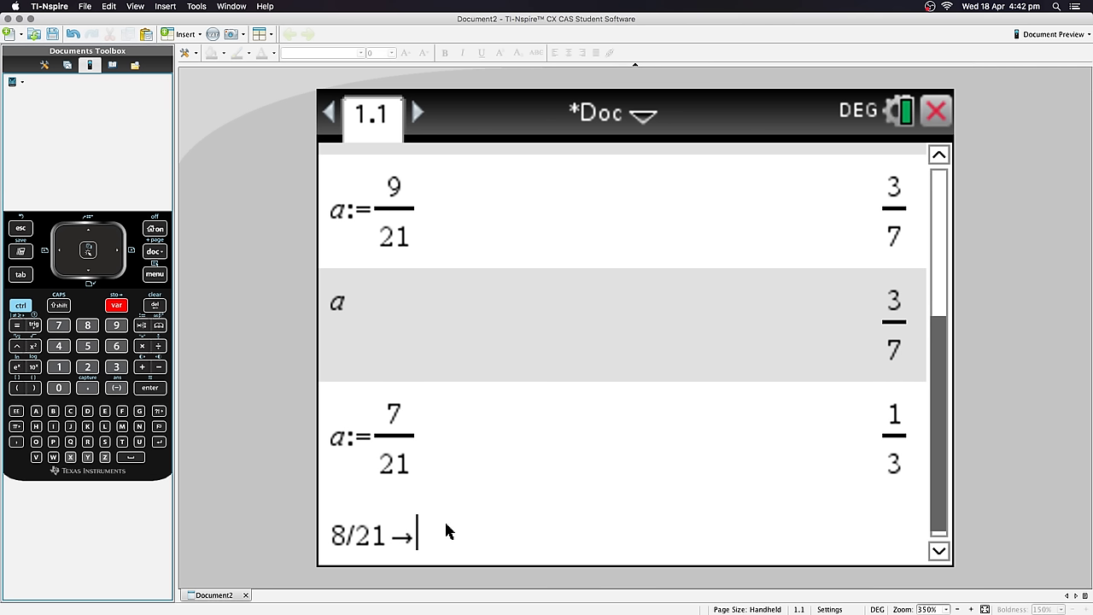
type("a")
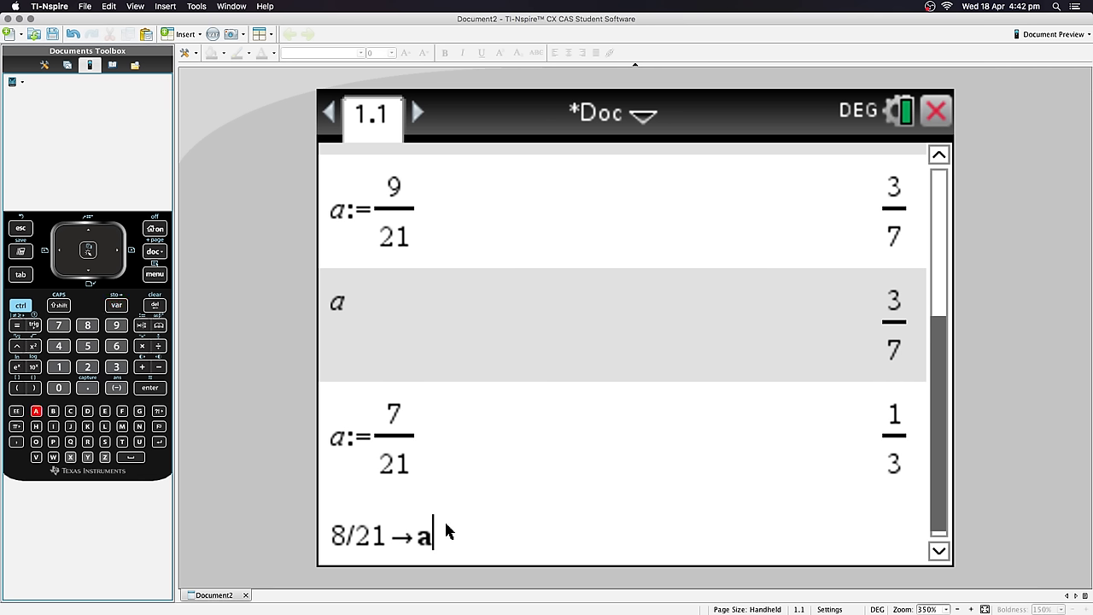
key("Return")
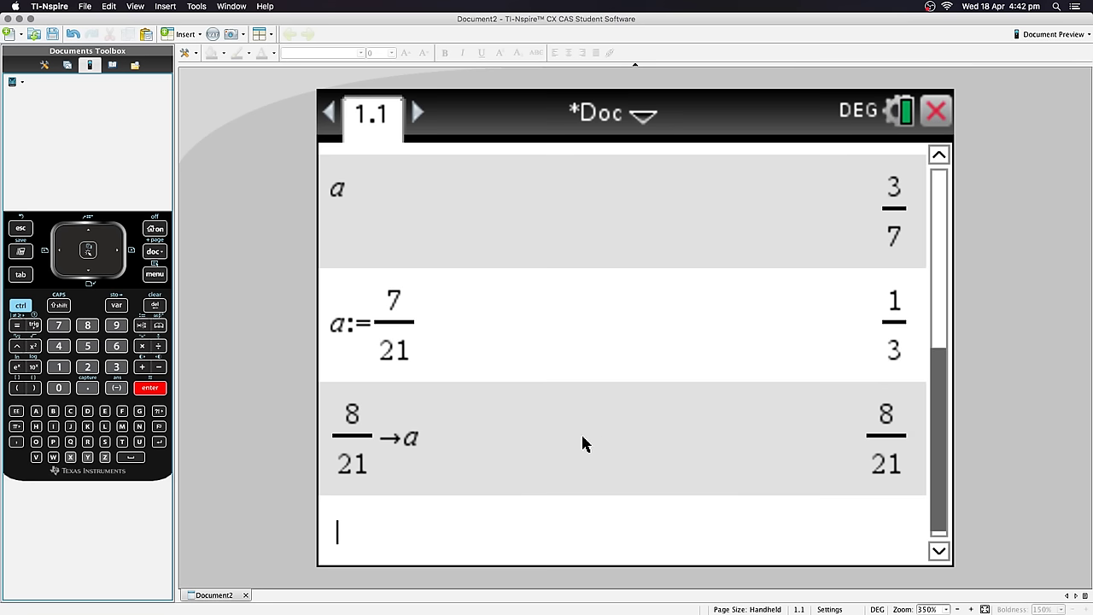
type("a")
key("Return")
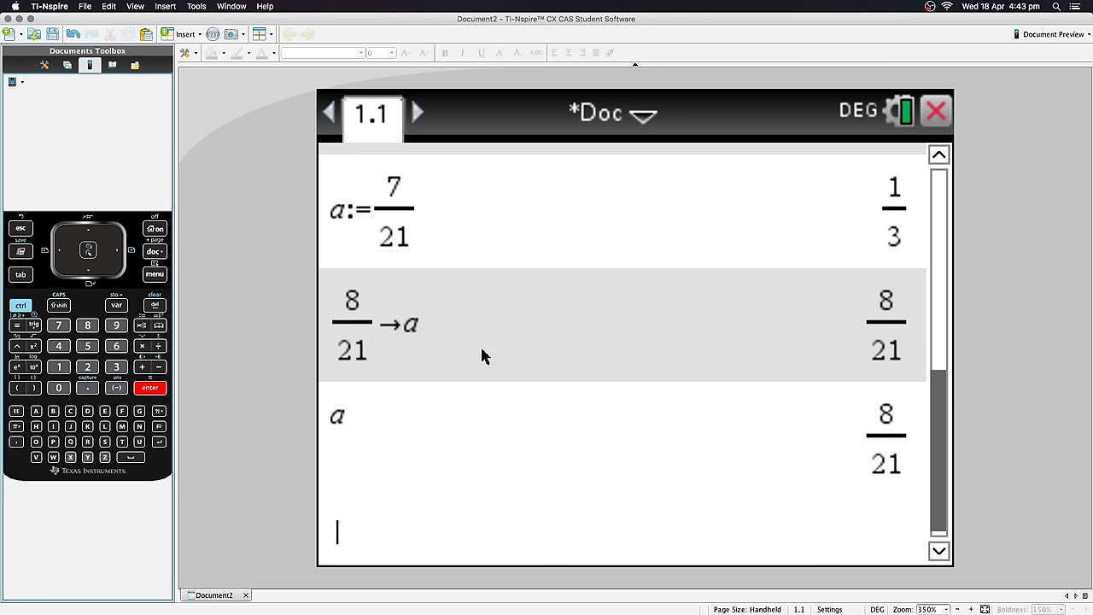
Step: Start a function definition by entering f(x):= on the entry line
type("f")
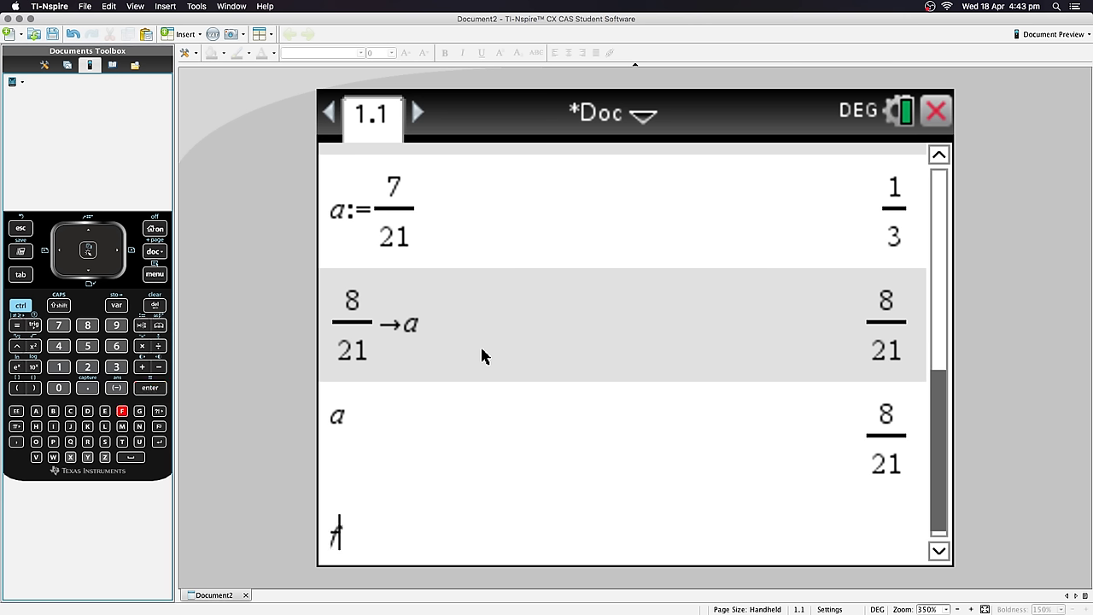
type("(x")
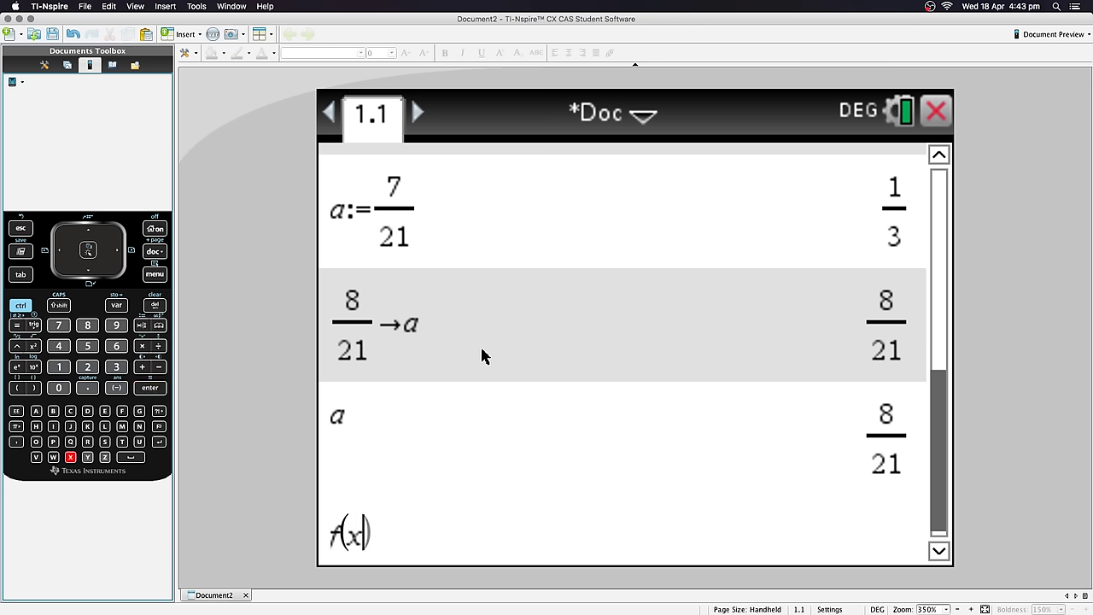
key("Right")
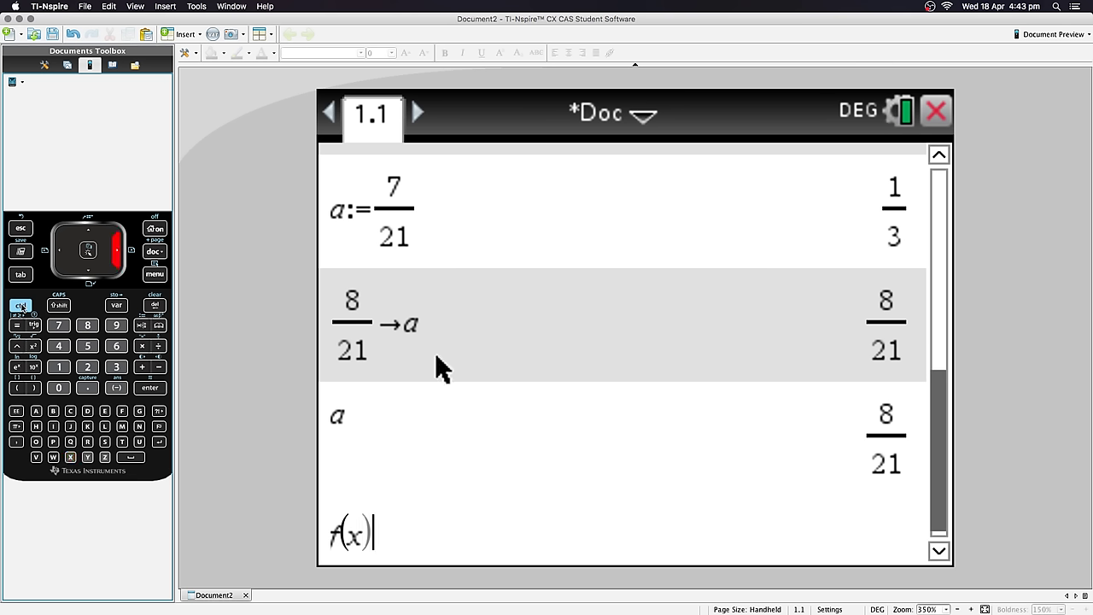
left_click(21, 306)
left_click(142, 326)
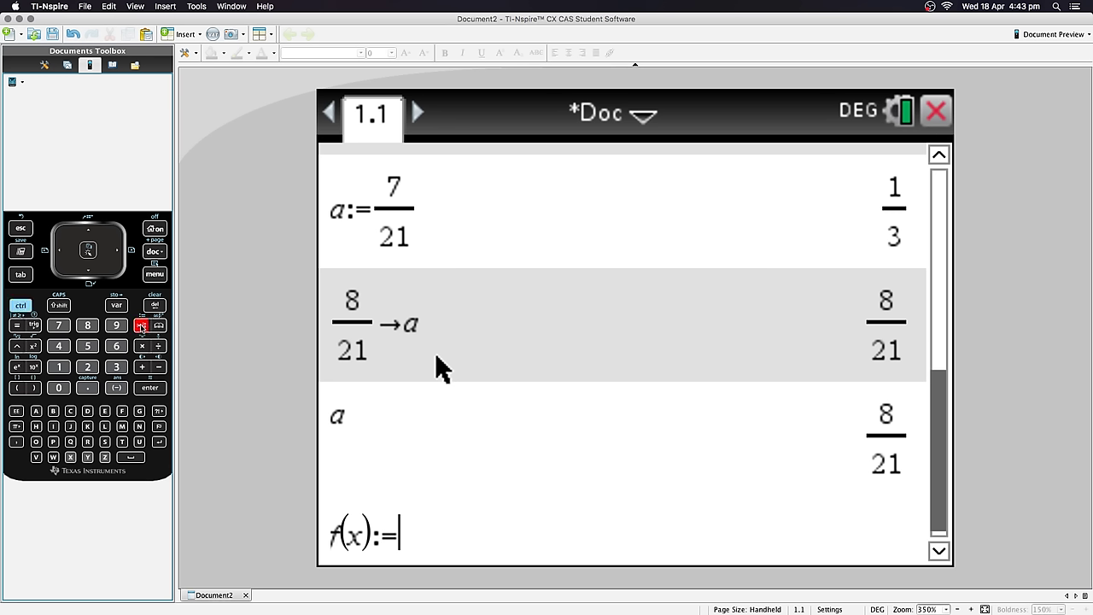
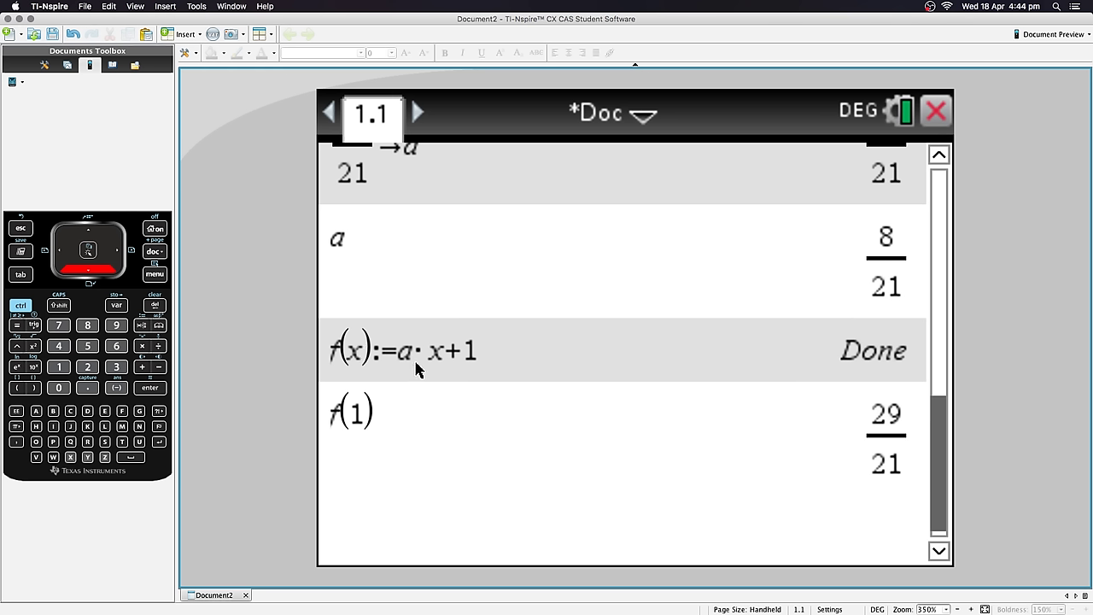
Step: Evaluate x^2+x at x=1 by attaching the condition with the | operator
type("x^2")
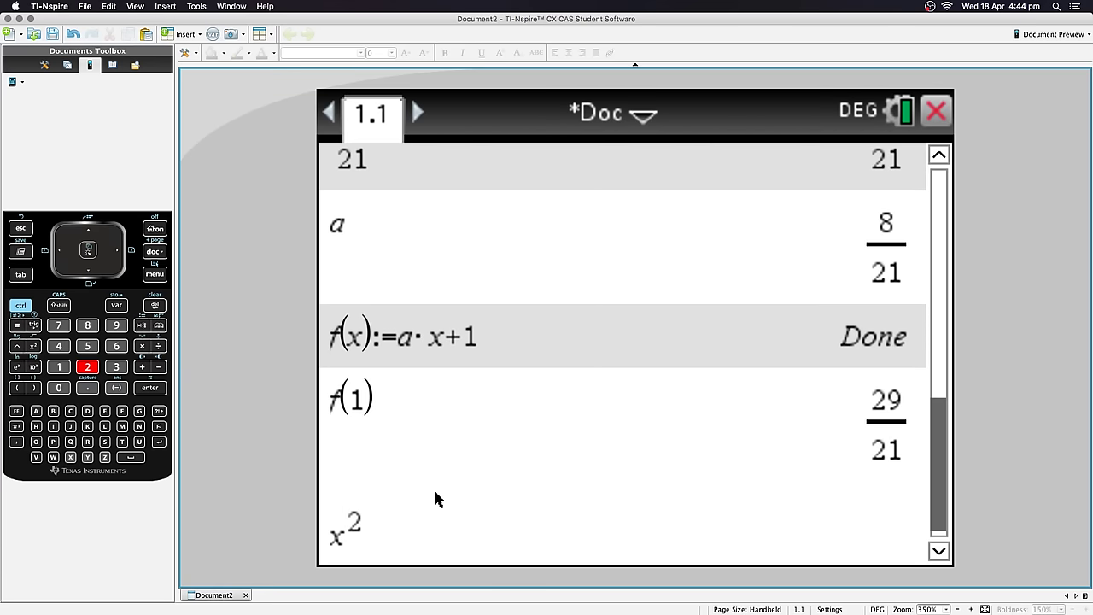
key("Right")
type("+x")
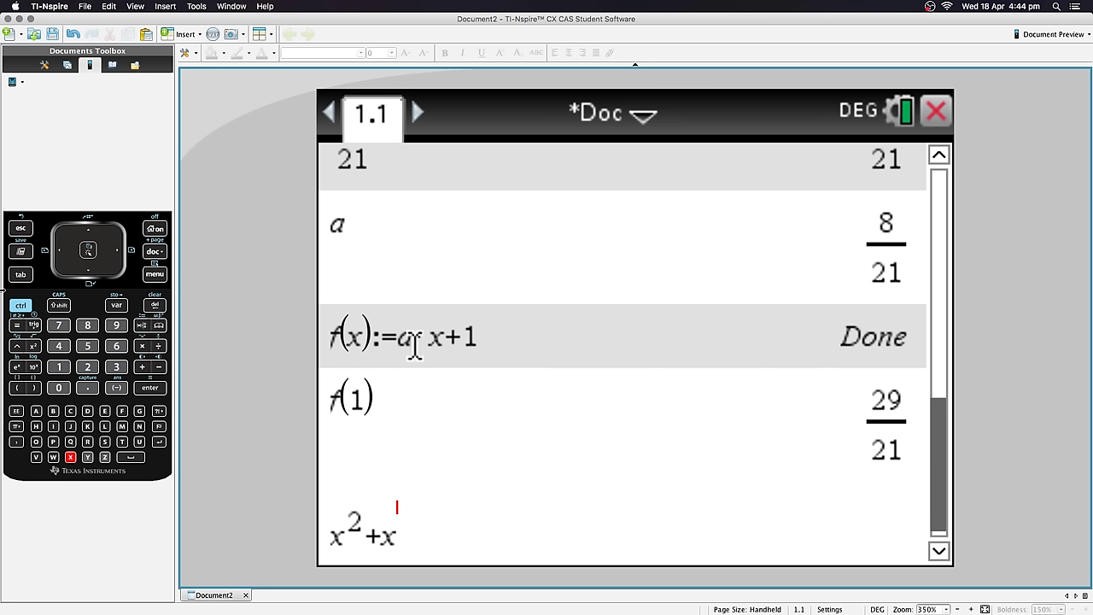
left_click(21, 306)
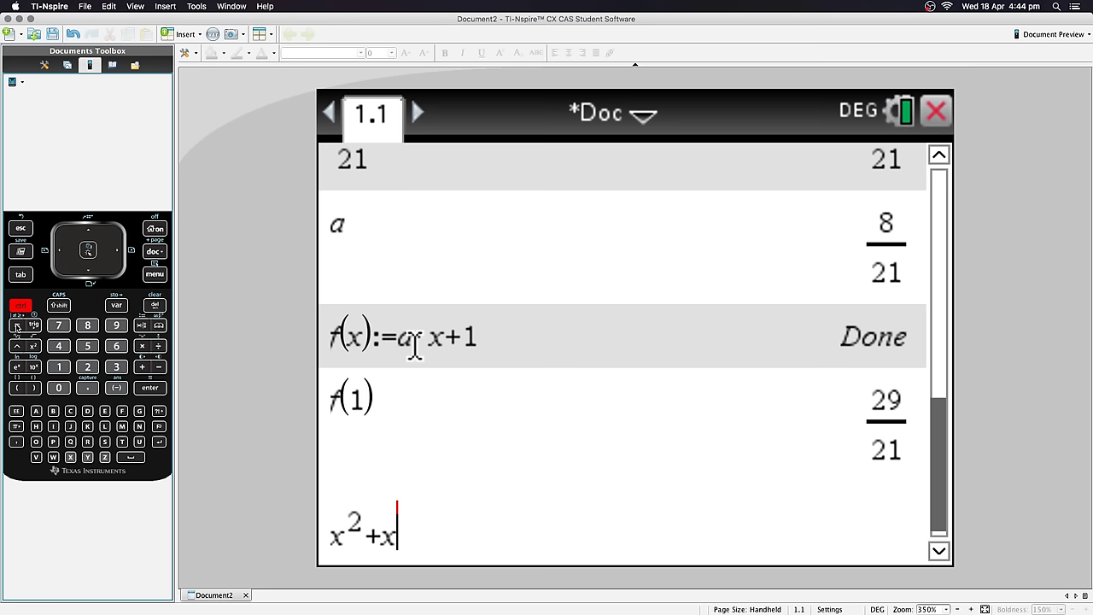
left_click(17, 327)
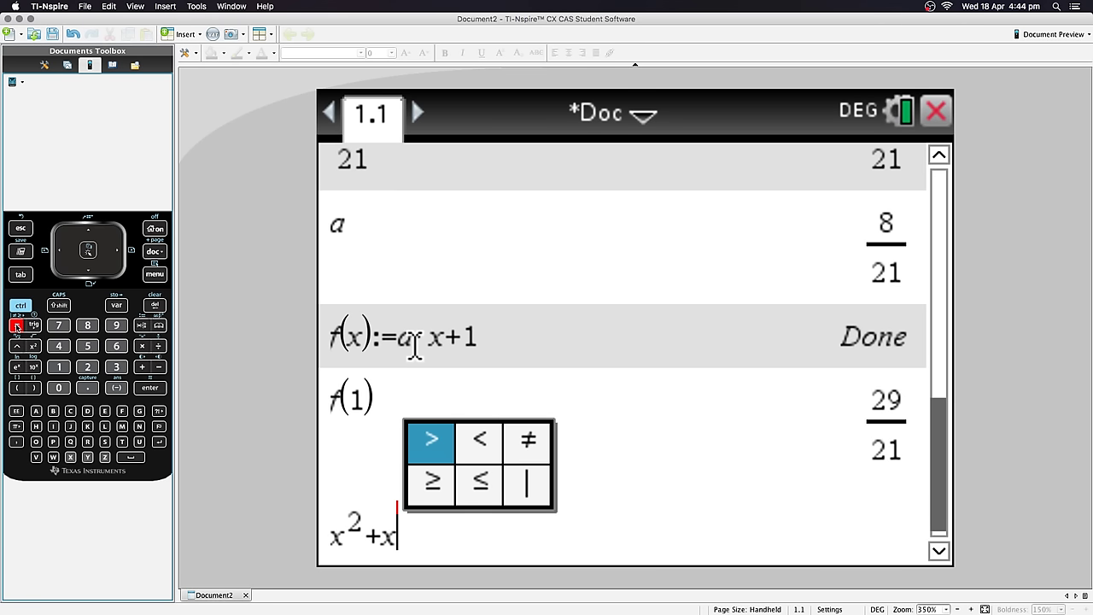
key("Right")
key("Right")
key("Down")
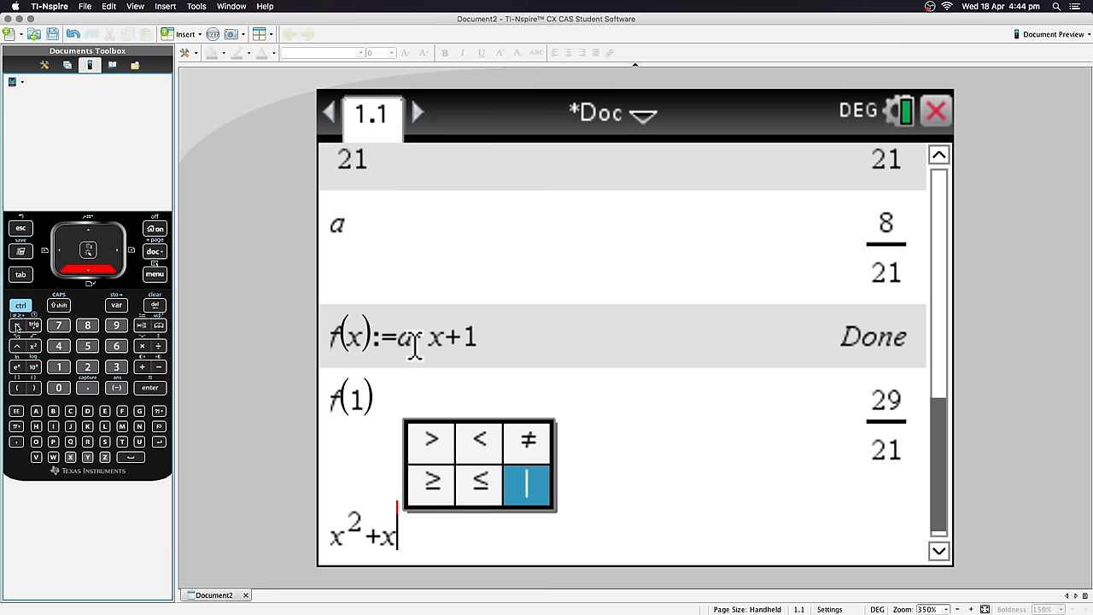
key("Return")
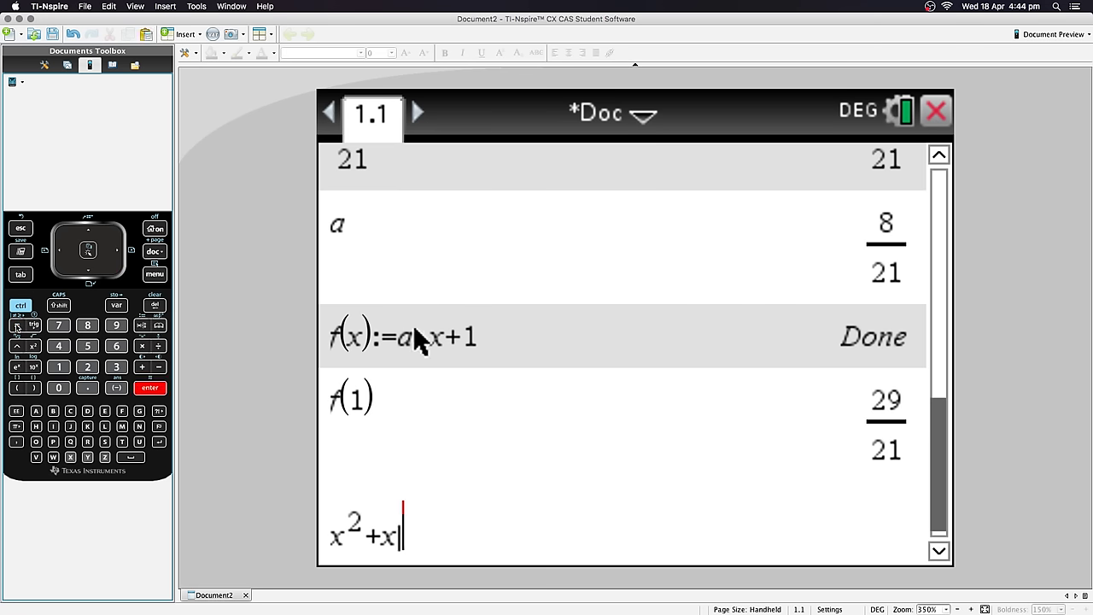
type("x=")
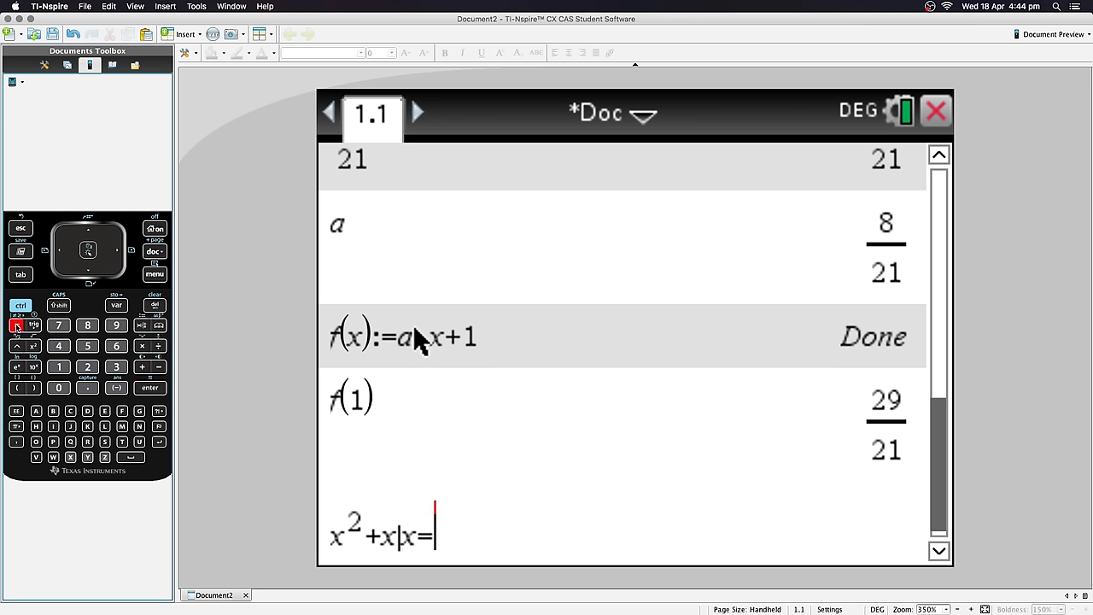
type("1")
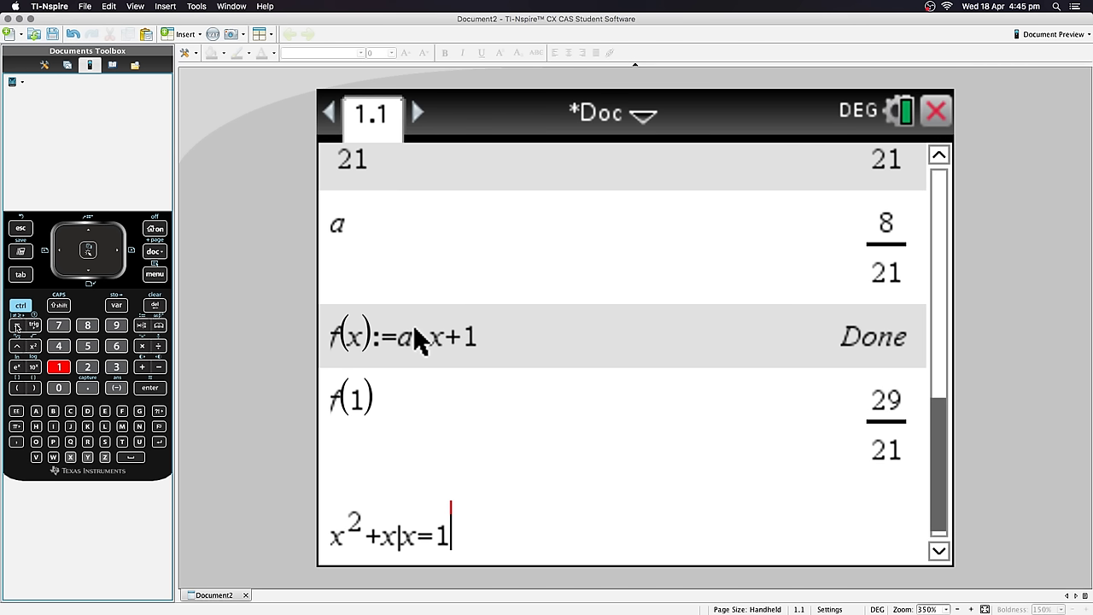
key("Return")
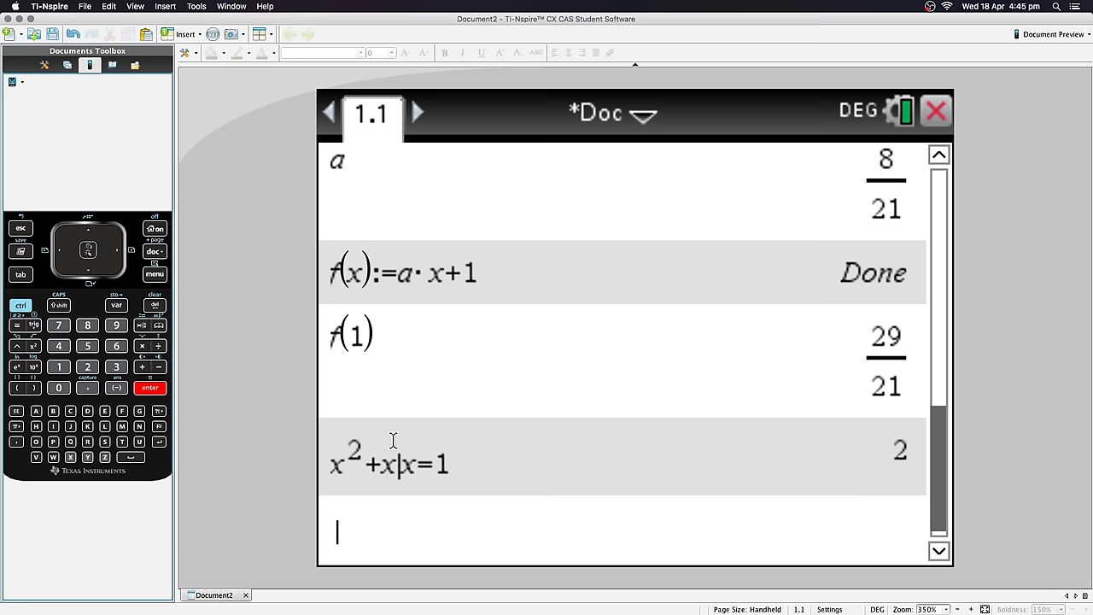
Step: Try to assign 2 to a variable named sahdoiashfiohisuaofdjoias with the := operator
type("sahdoiashfiohisuaofdjoias")
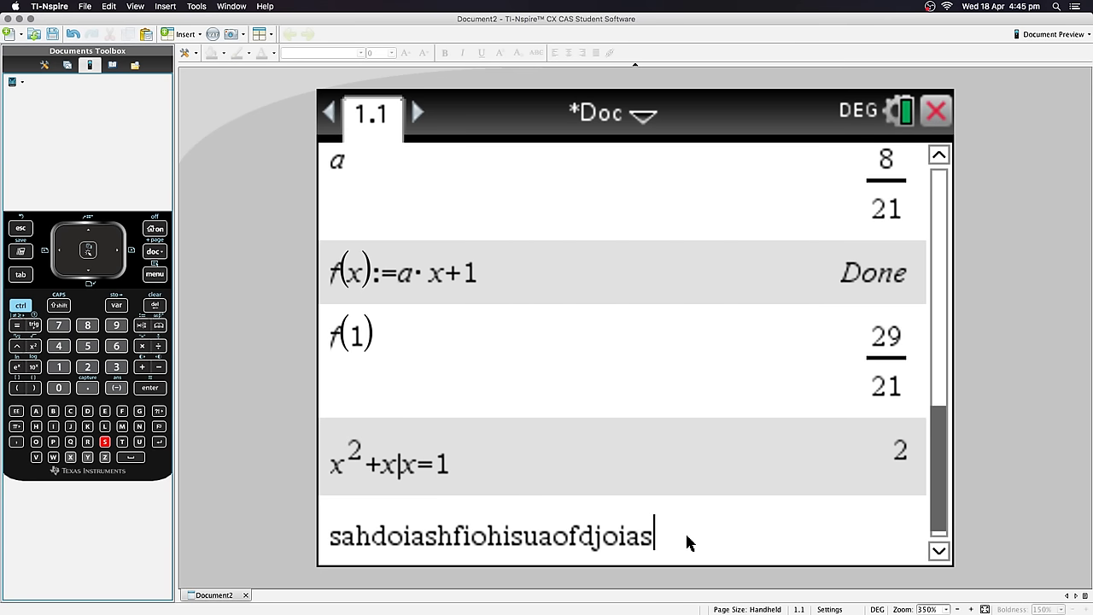
type(":=2")
key("Return")
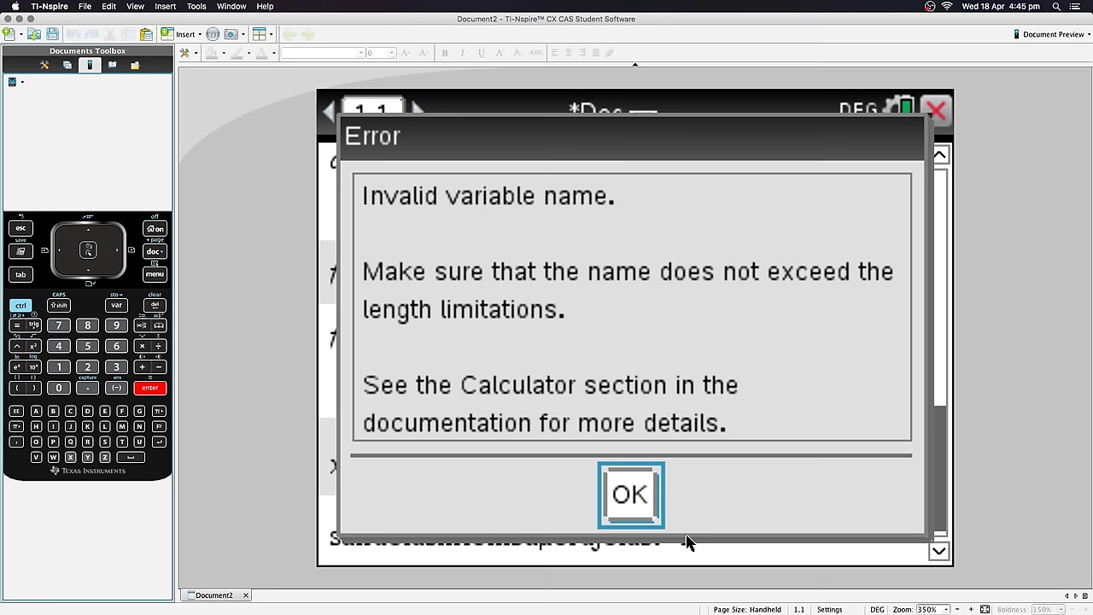
Step: Dismiss the error, shorten the variable name to sahdoiashfioas, and evaluate the assignment of 2
left_click(638, 493)
key("BackSpace")
key("BackSpace")
key("BackSpace")
key("BackSpace")
key("BackSpace")
key("BackSpace")
key("BackSpace")
key("BackSpace")
key("BackSpace")
key("BackSpace")
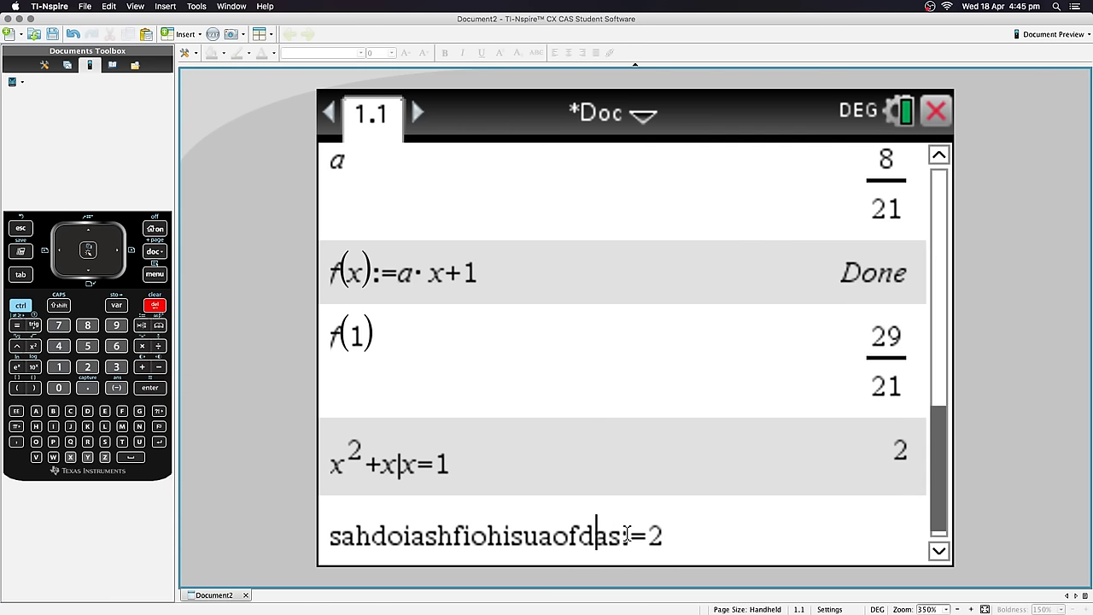
key("End")
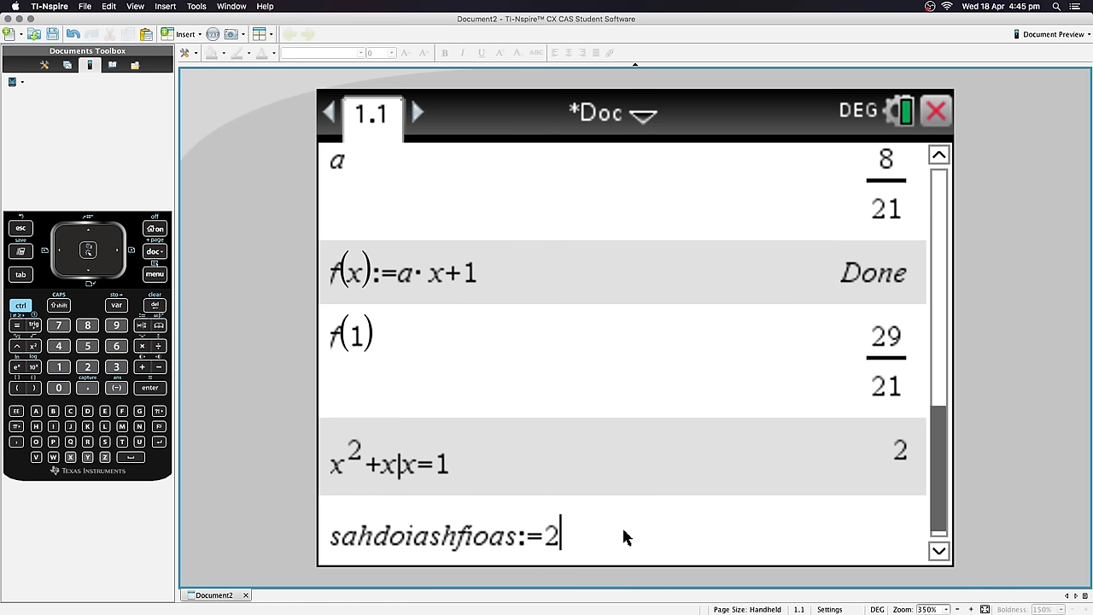
key("Return")
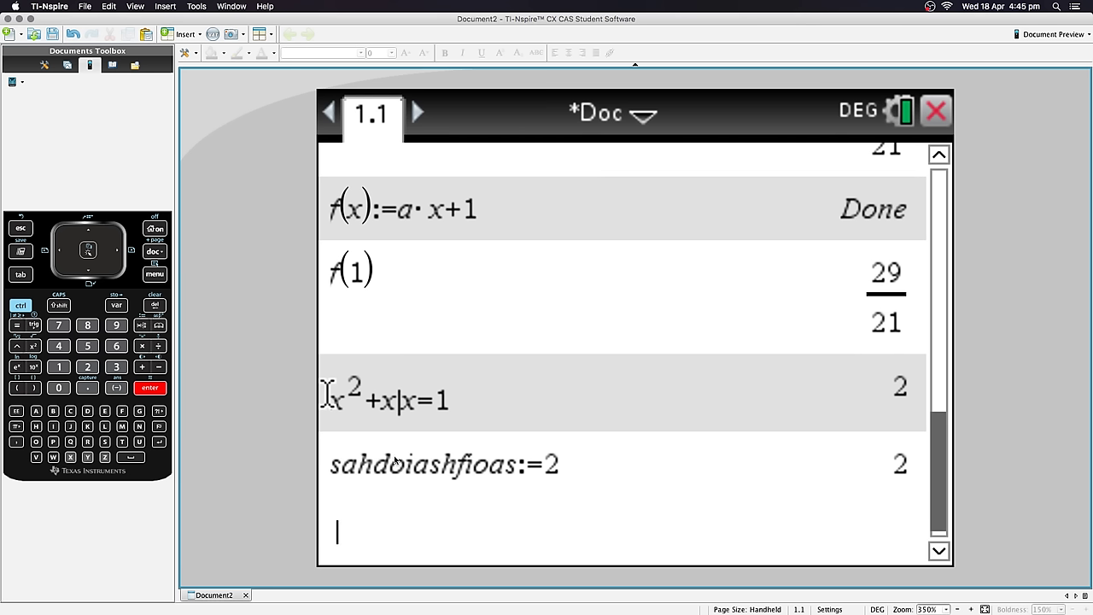
Step: Insert sahdoiashfioas from the list of stored variables, multiply it by 2, and evaluate
left_click(117, 306)
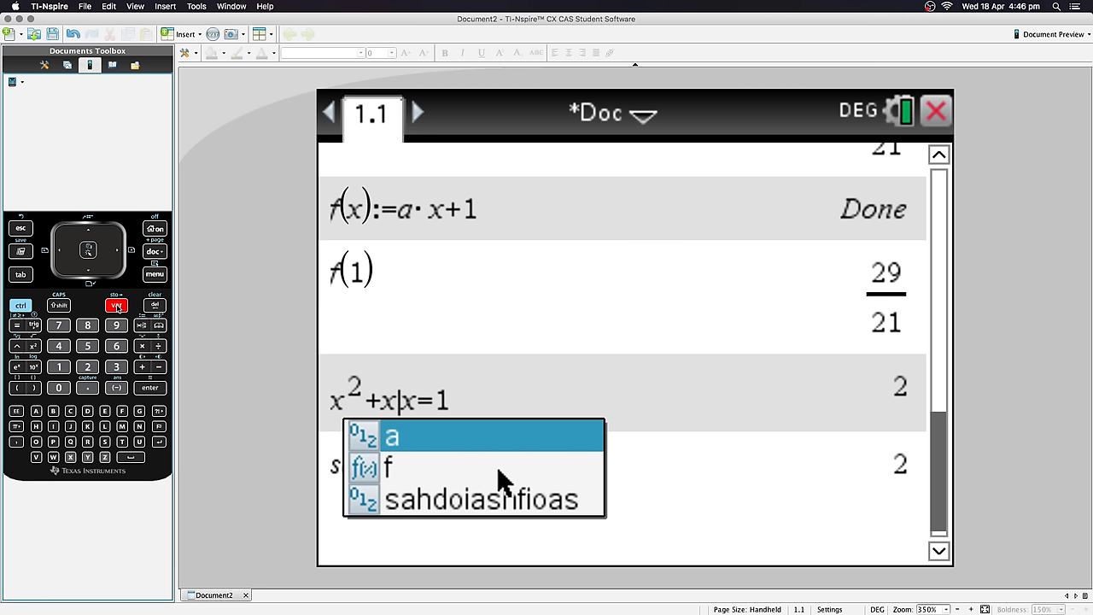
key("Down")
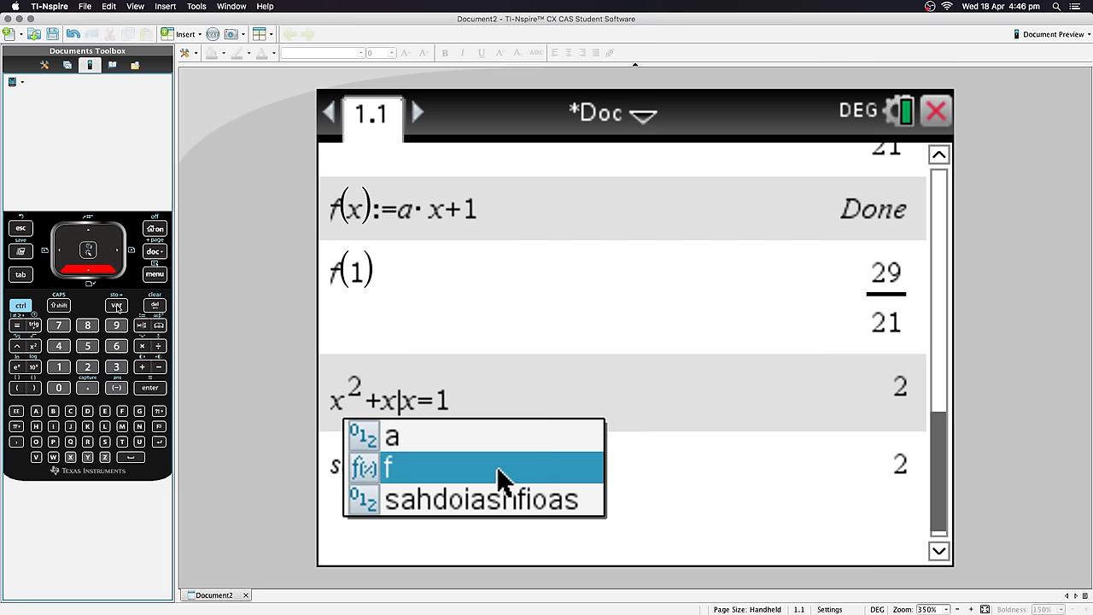
key("Down")
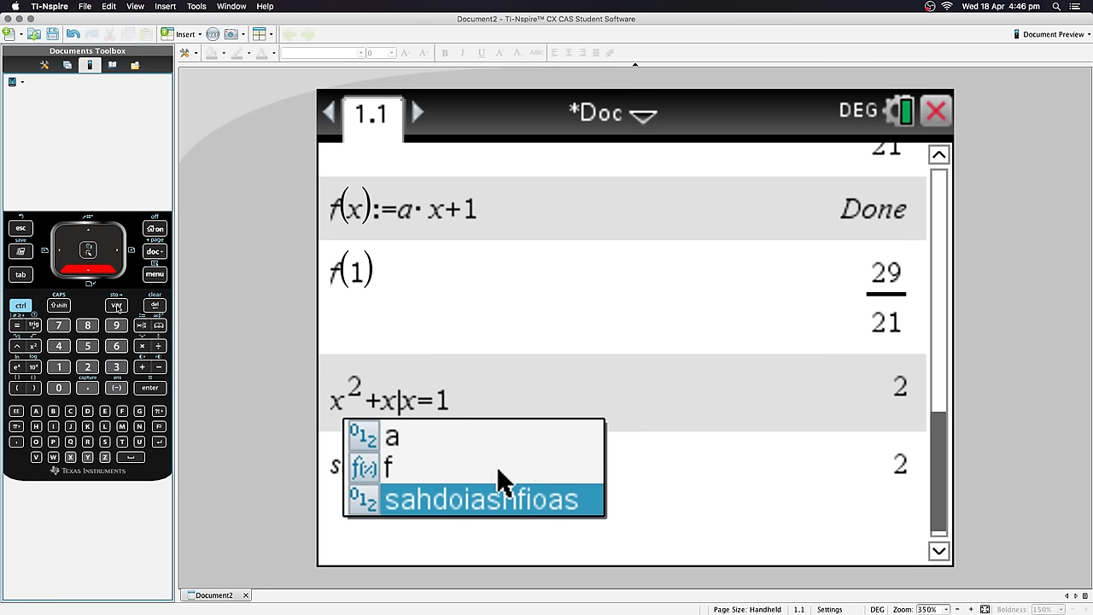
key("Return")
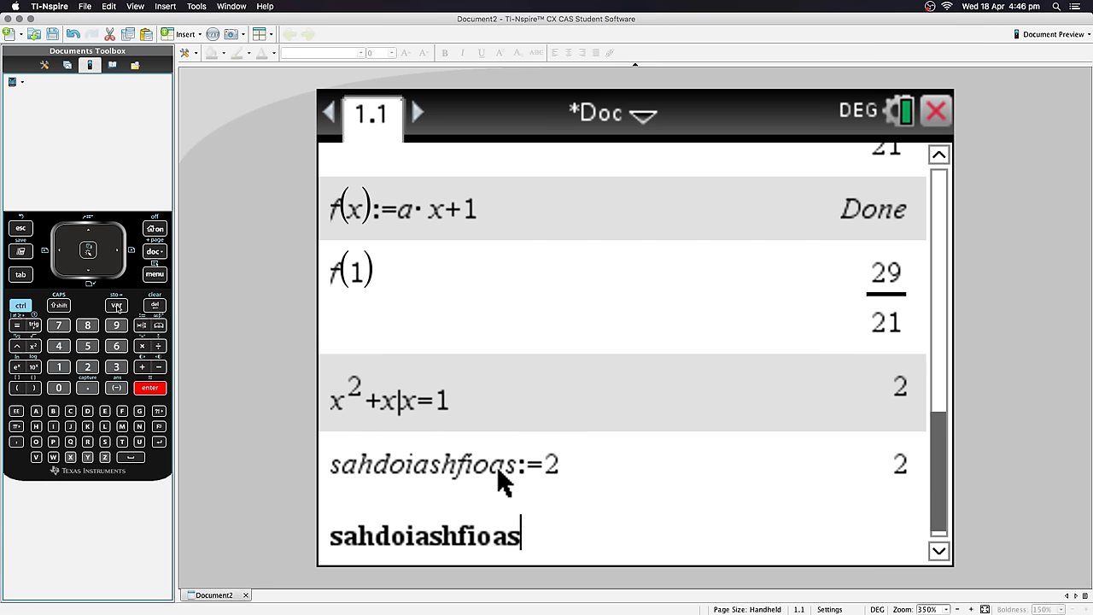
type("*2")
key("Return")
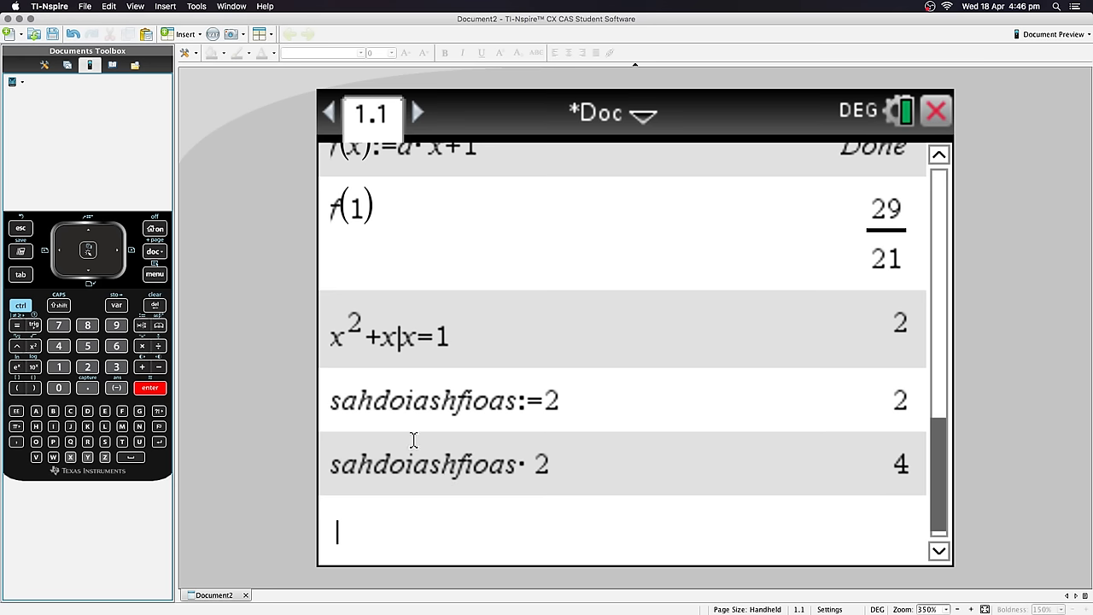
Step: Delete the variable sahdoiashfioas with DelVar, and check the list of stored variables
left_click(154, 274)
key("Right")
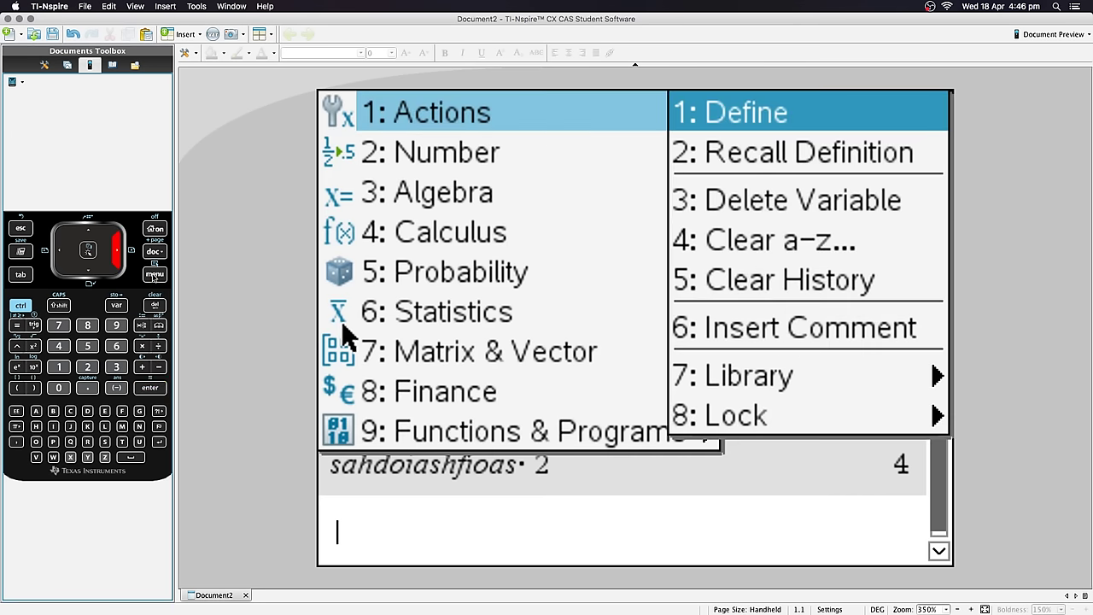
key("Down")
key("Down")
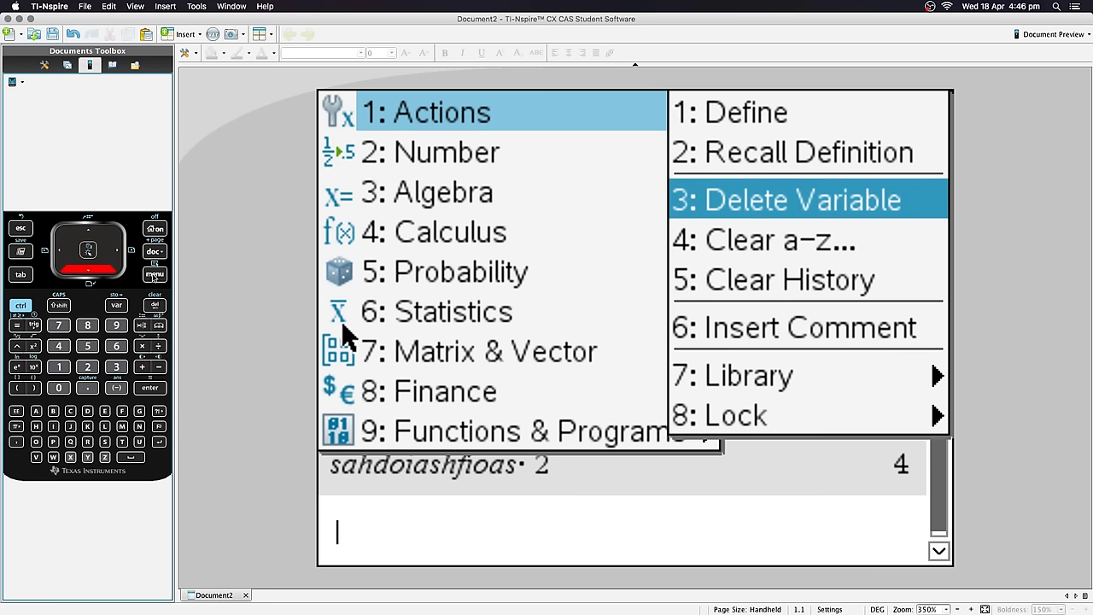
key("Return")
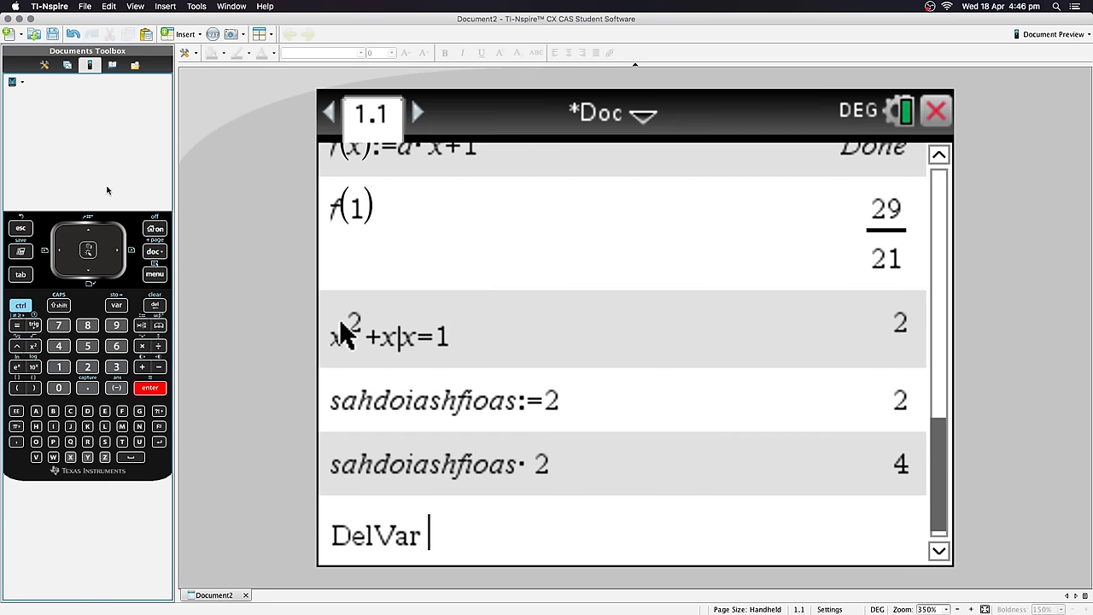
left_click(118, 305)
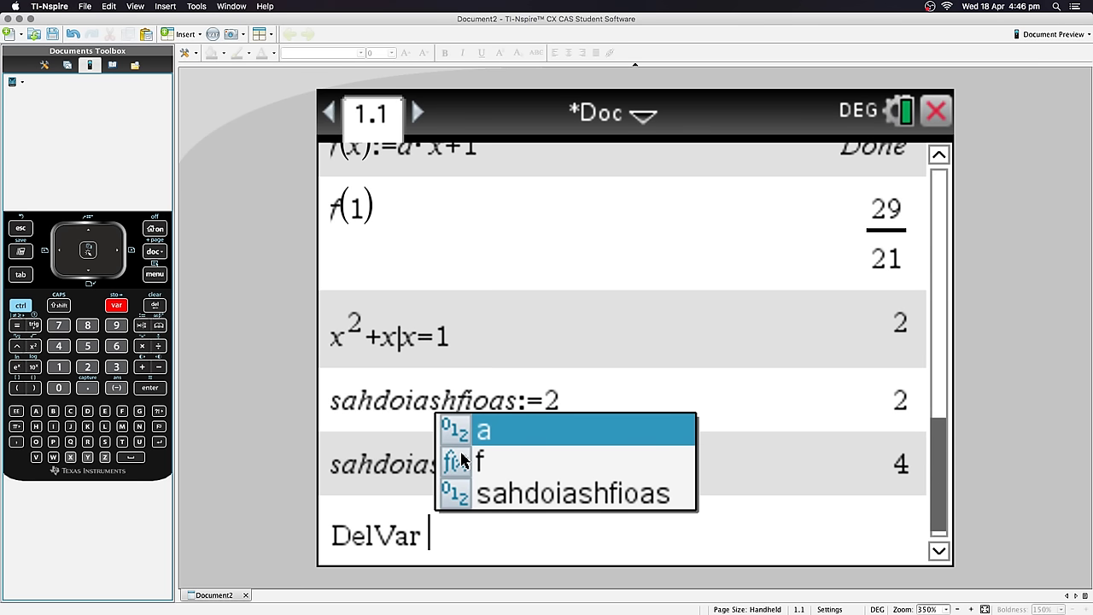
left_click(512, 492)
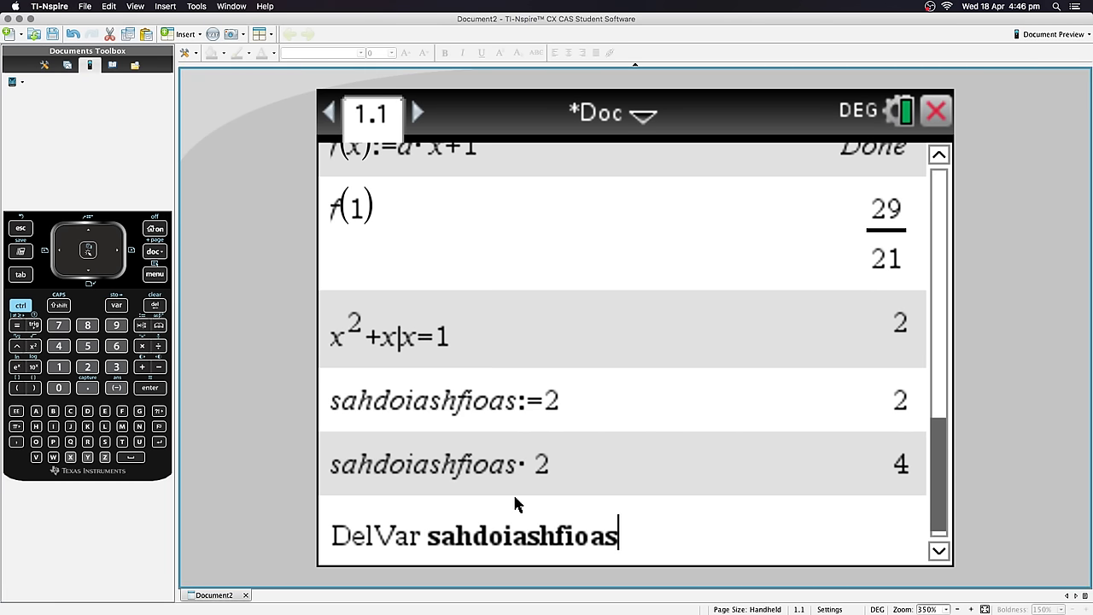
key("Return")
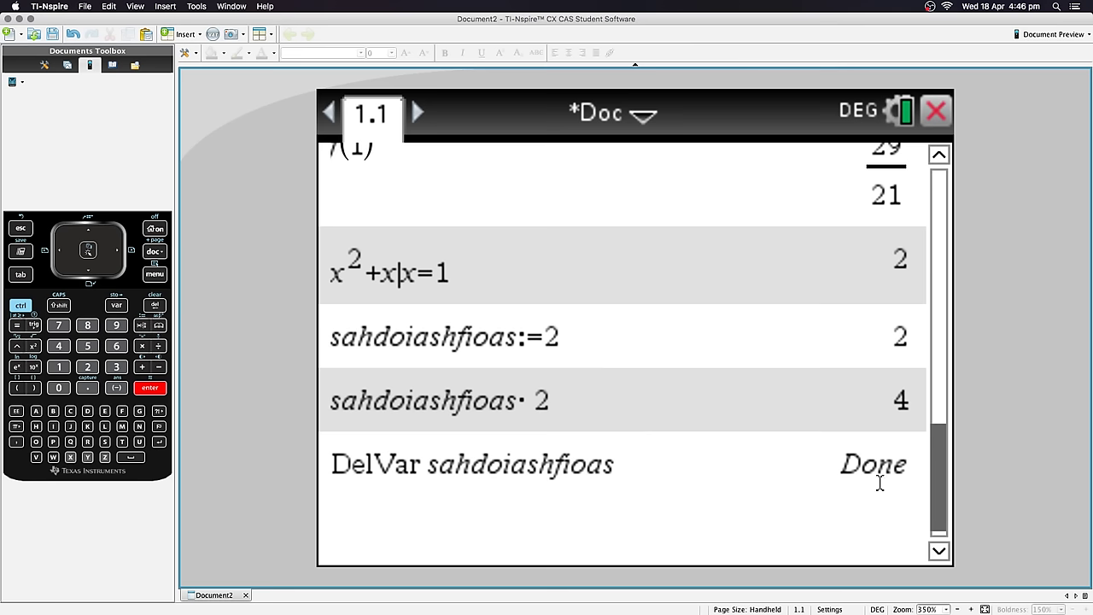
left_click(118, 305)
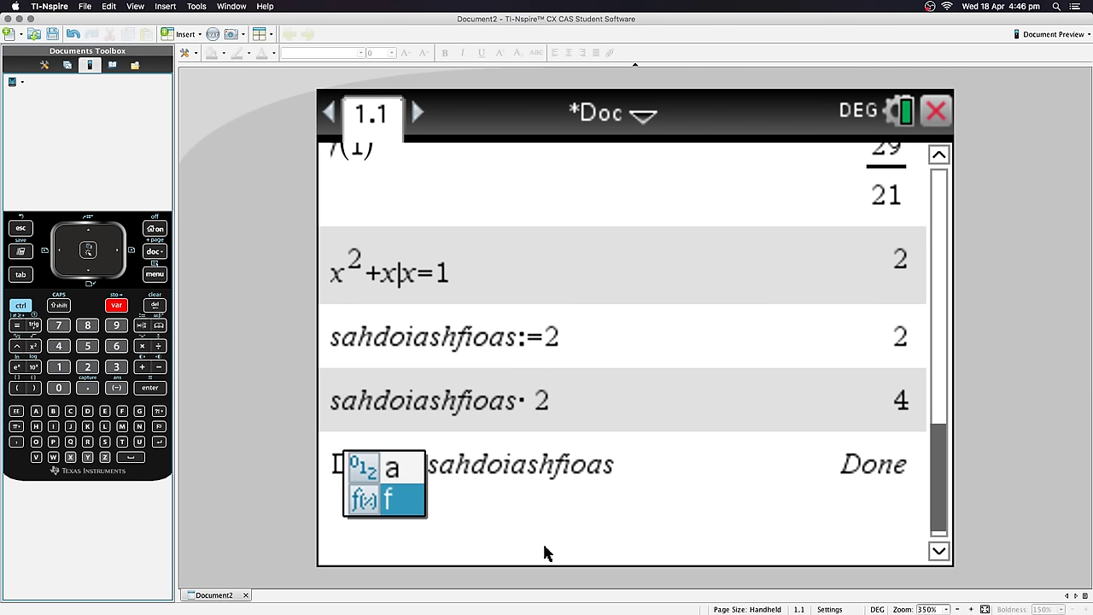
left_click(492, 548)
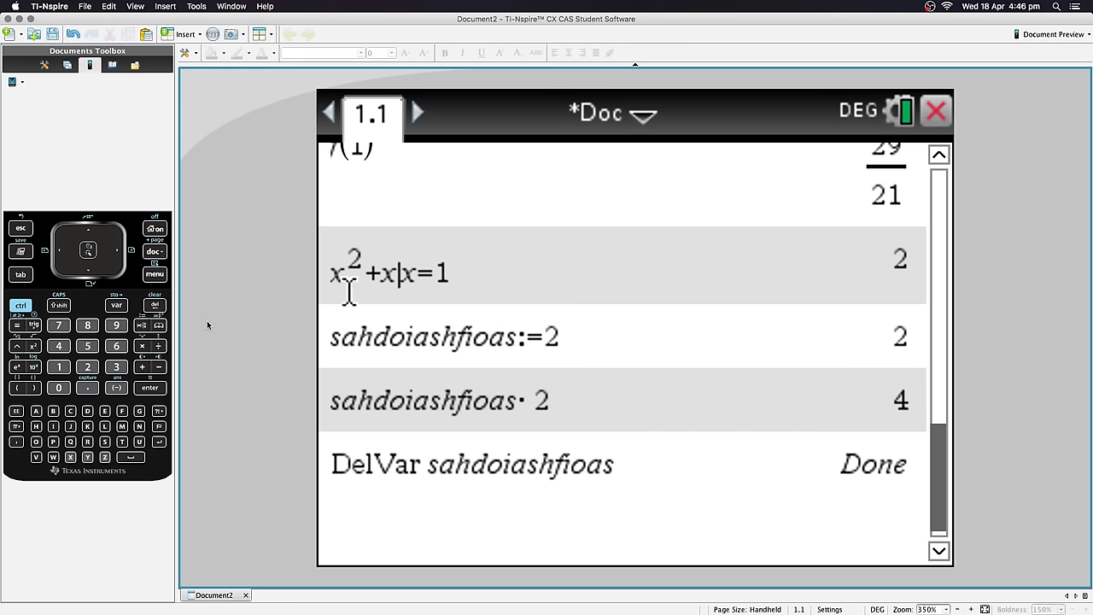
Step: Delete the function f with DelVar, using its name without parentheses, and check the list of stored variables
left_click(157, 275)
key("Right")
key("Down")
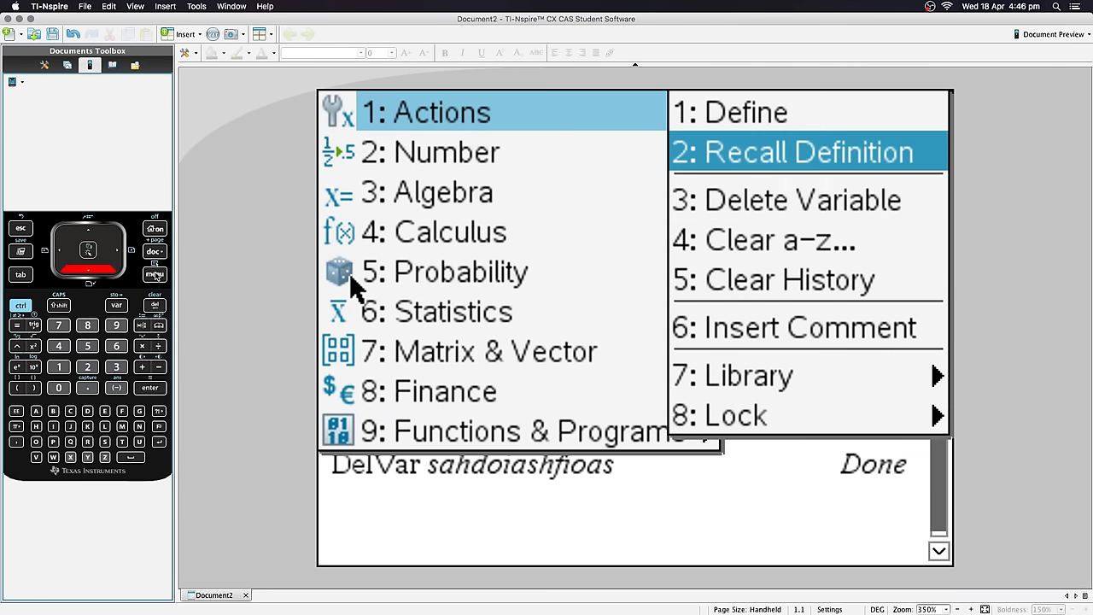
key("Down")
key("Down")
key("Up")
key("Return")
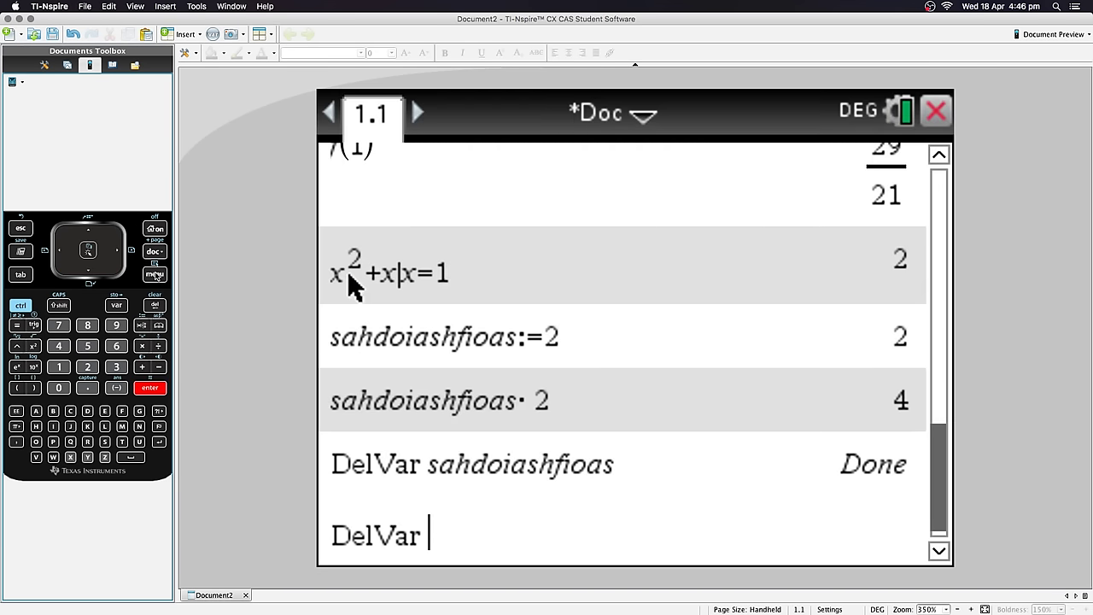
key("ctrl+l")
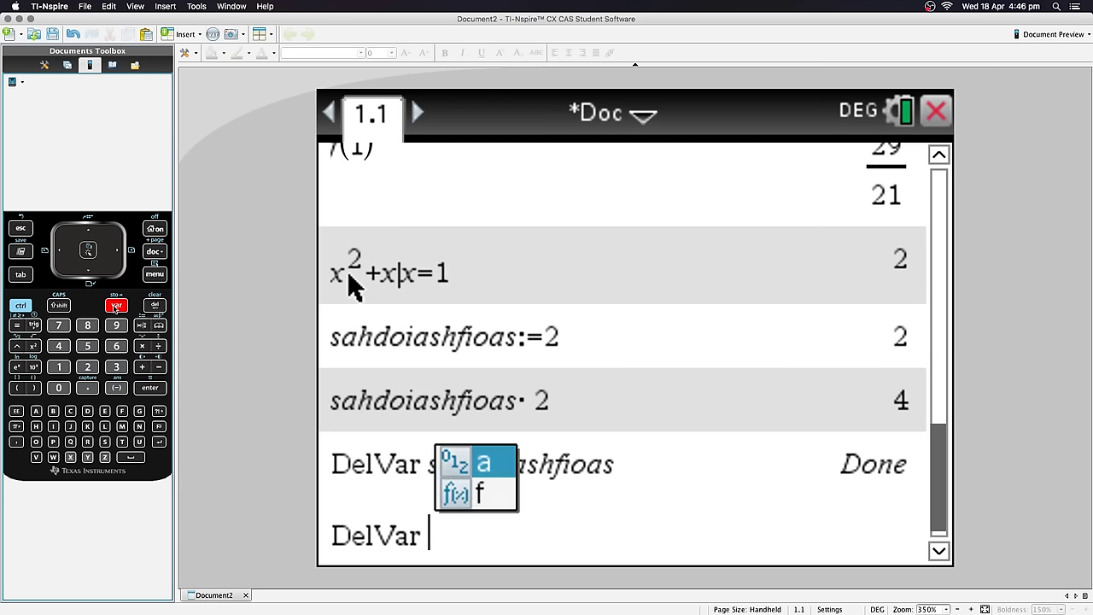
left_click(462, 492)
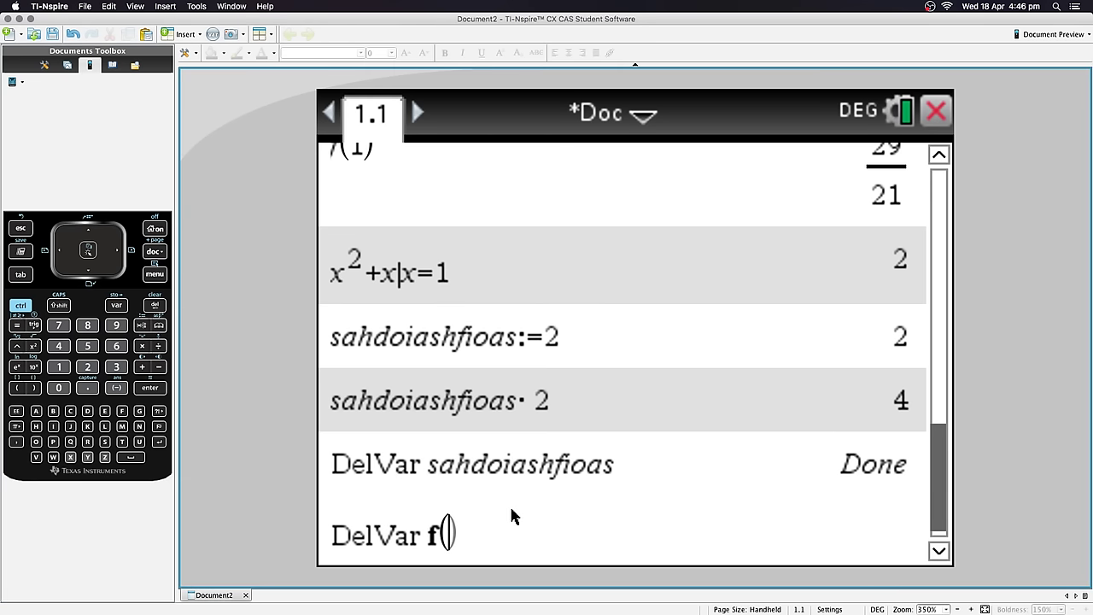
key("BackSpace")
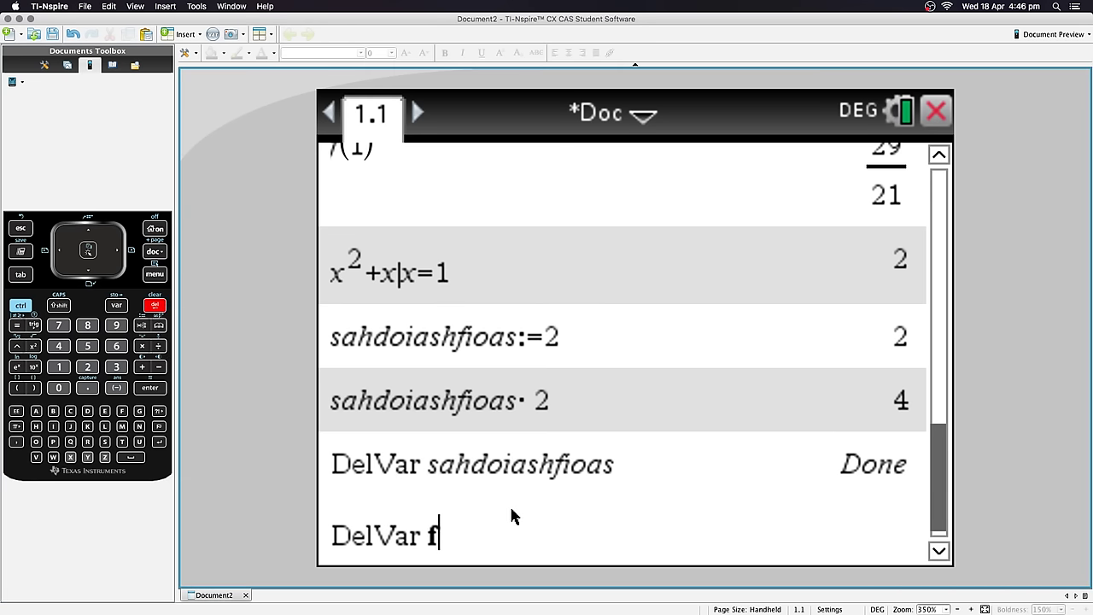
key("Return")
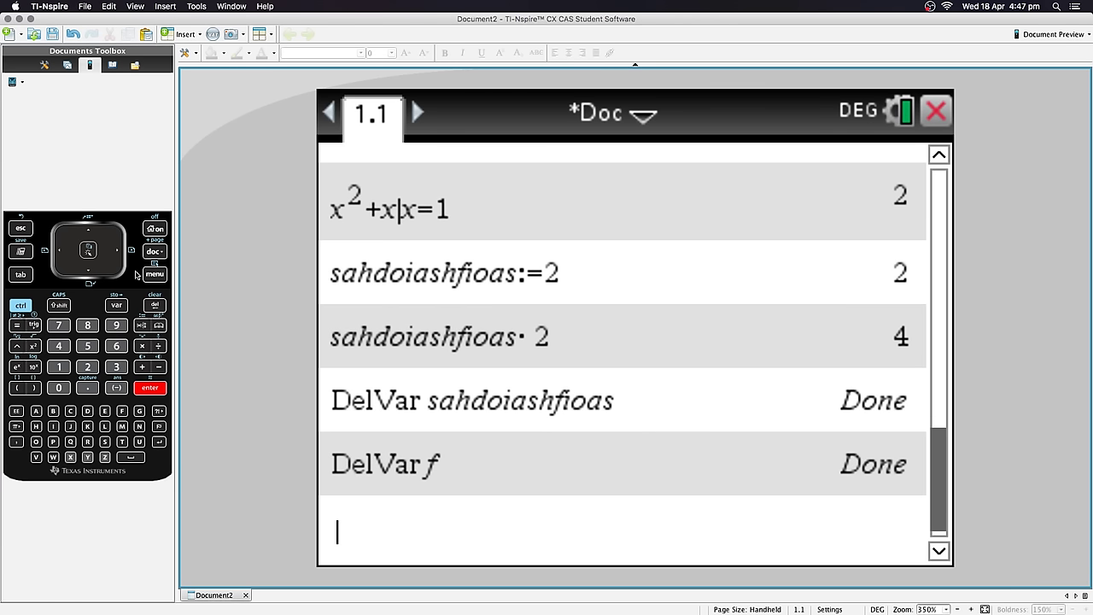
left_click(118, 308)
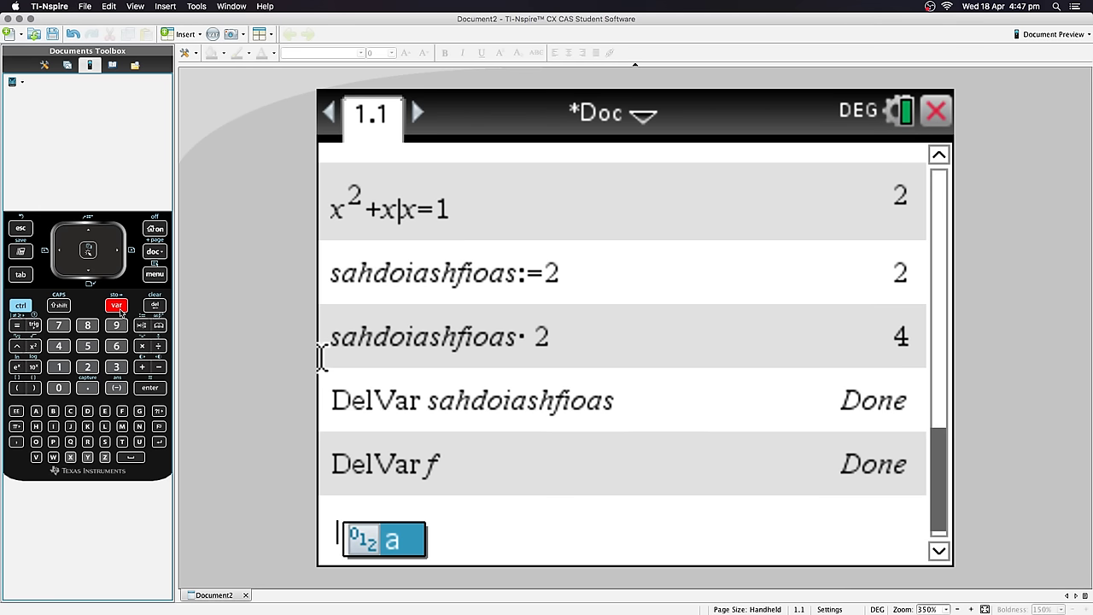
left_click(490, 527)
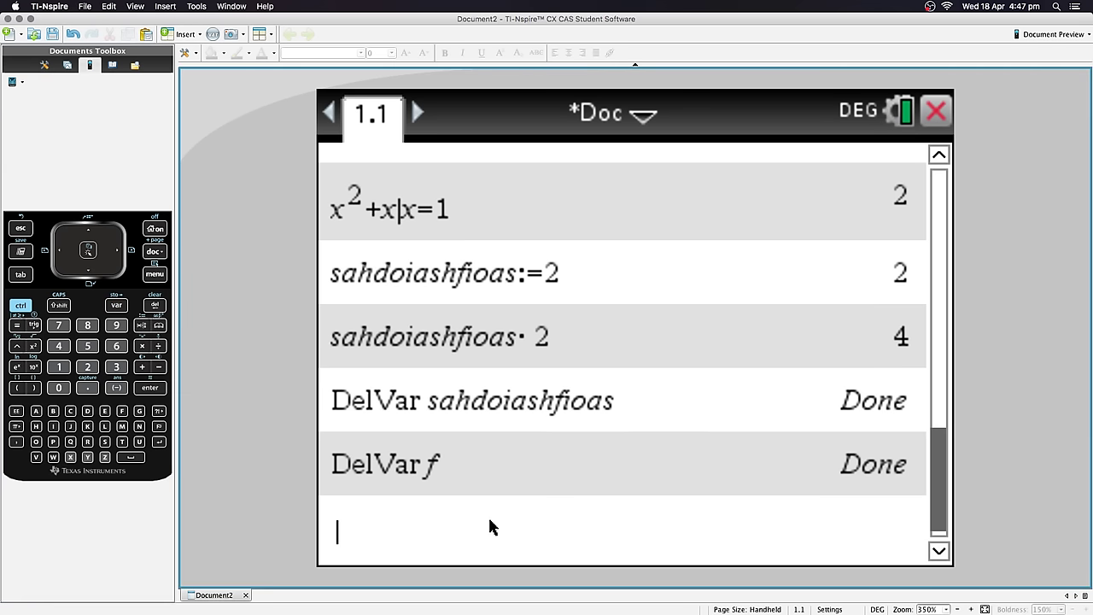
Step: Assign 1 to the variable b with the := operator, and look it up in the list of stored variables
type("b:+")
key("BackSpace")
type("=")
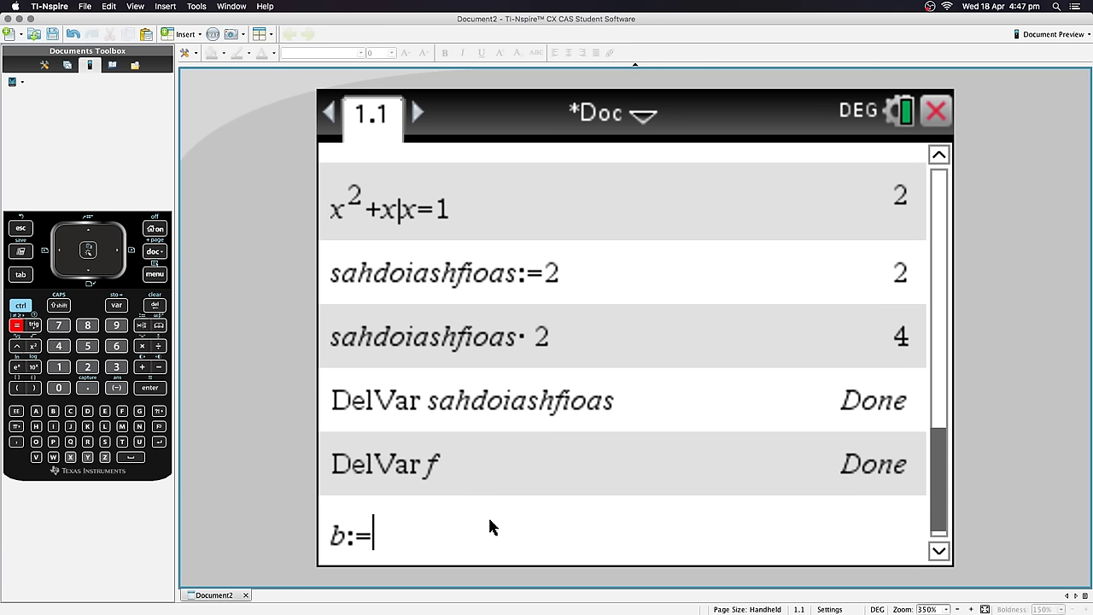
type("1")
key("Return")
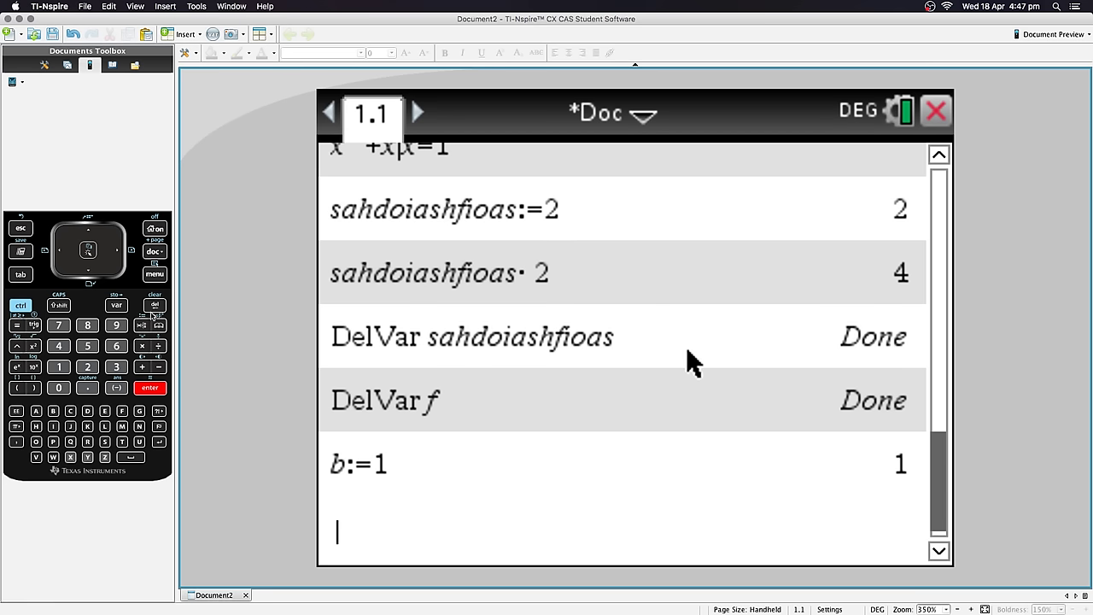
left_click(114, 306)
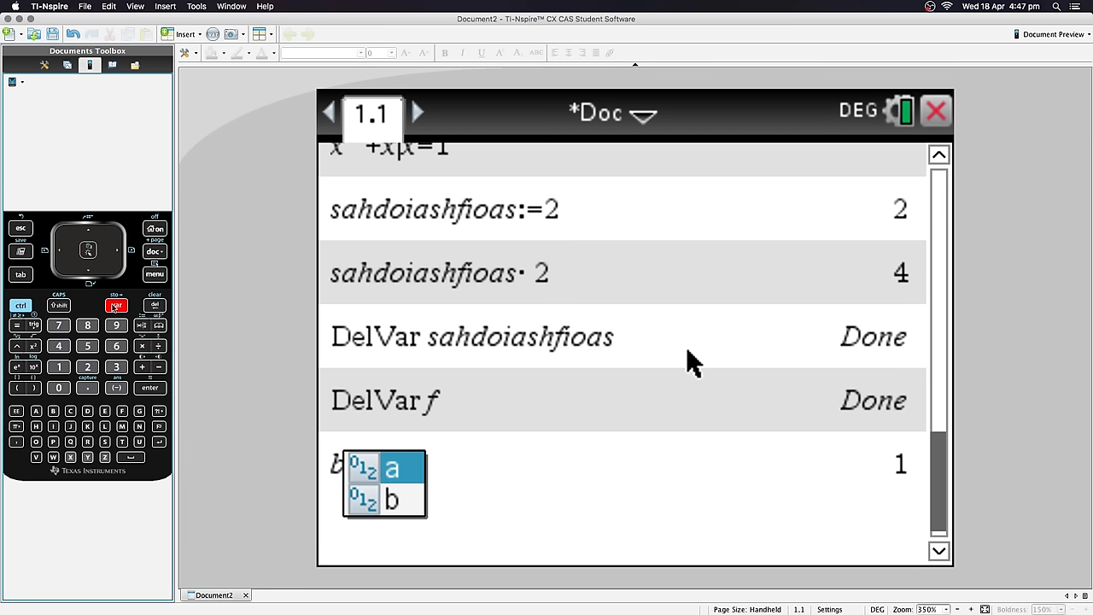
key("Down")
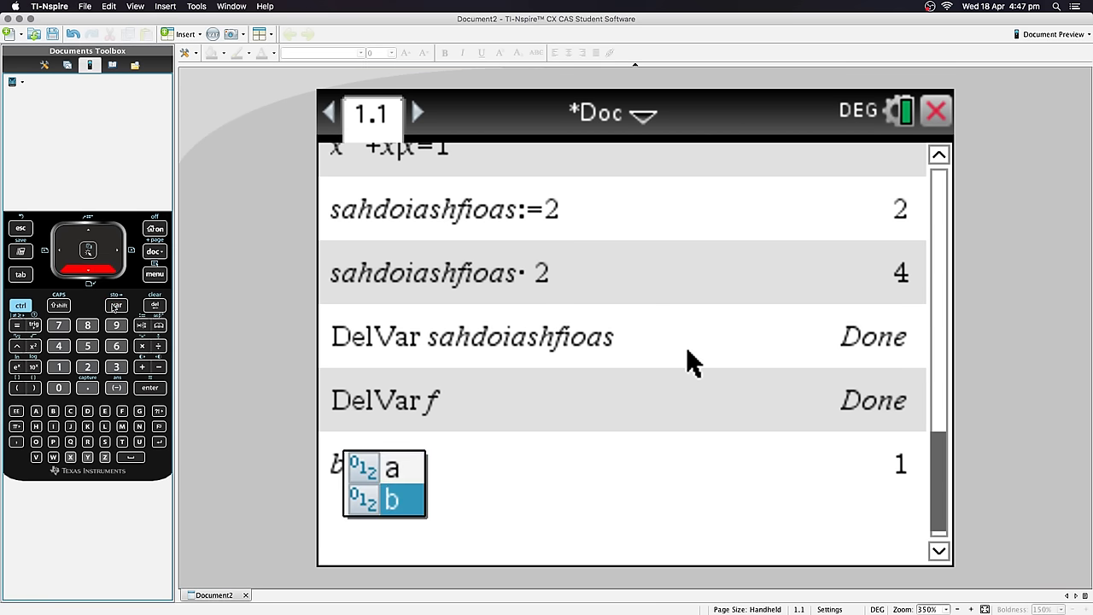
key("Up")
left_click(505, 534)
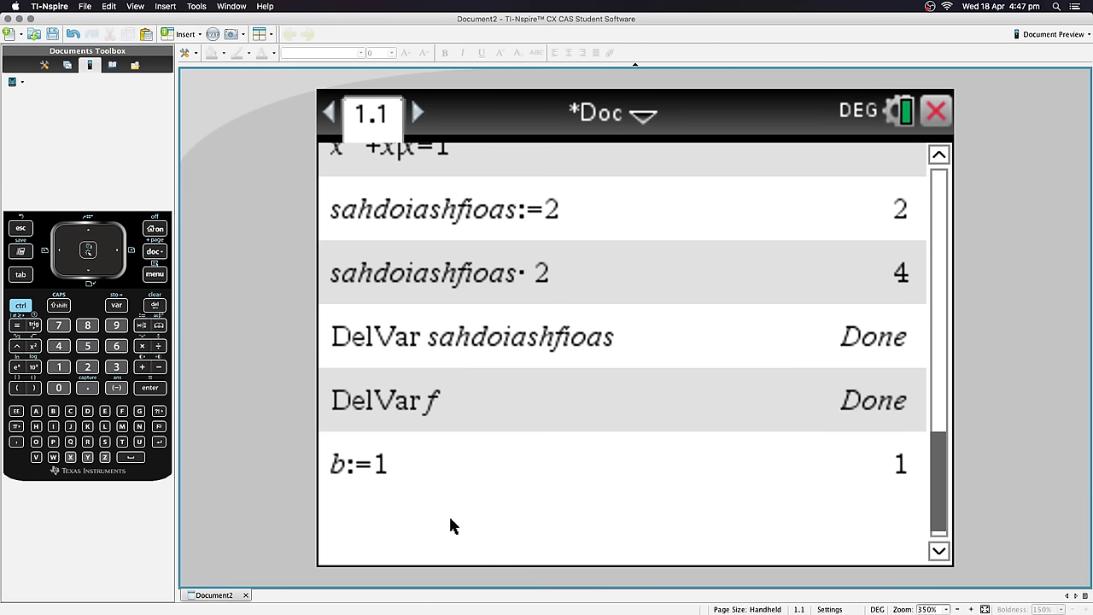
Step: Clear all one-character variables a-z at once, and check the list of stored variables
left_click(155, 275)
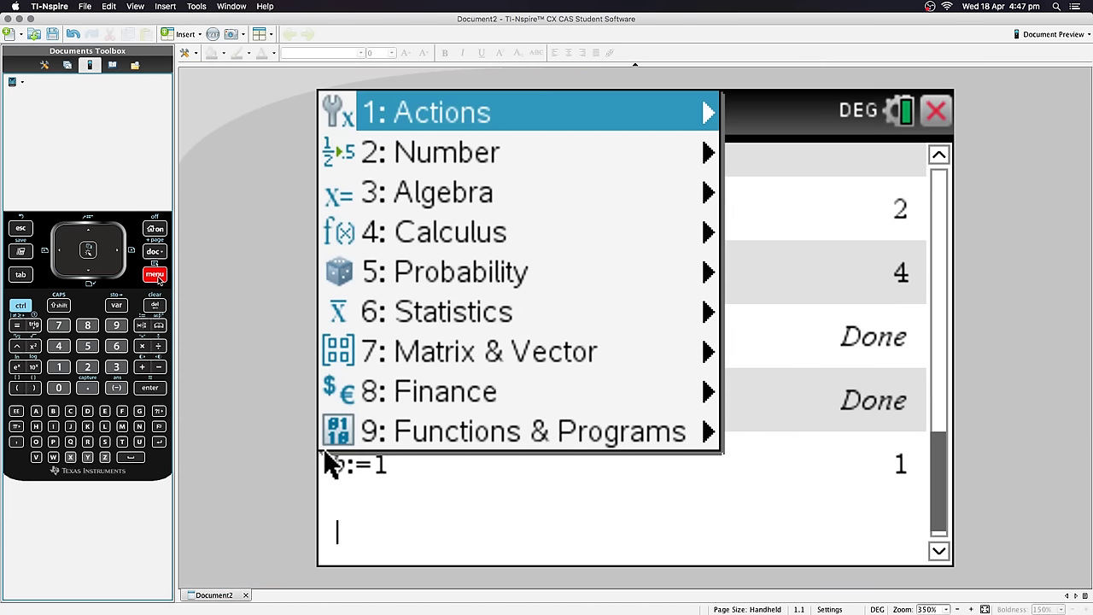
key("Right")
key("Down")
key("Down")
key("Down")
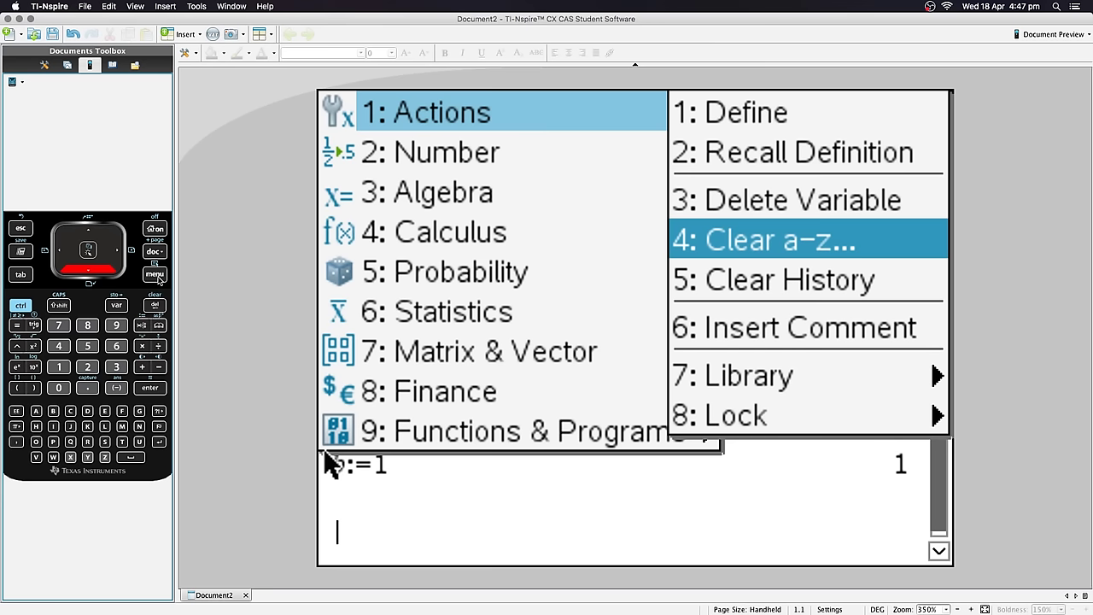
key("Return")
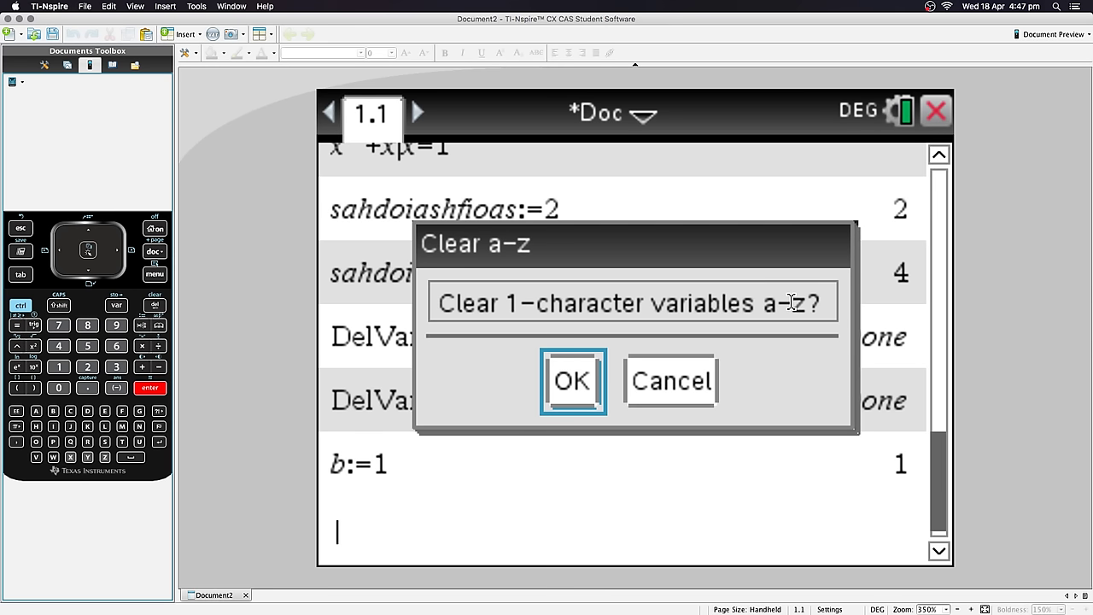
left_click(580, 367)
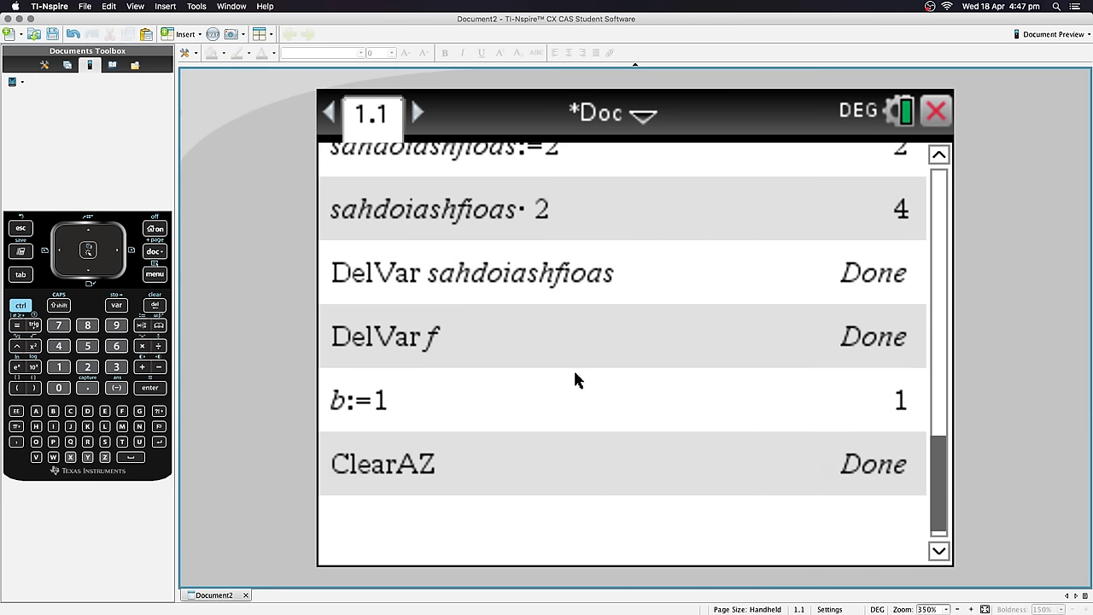
key("ctrl+m")
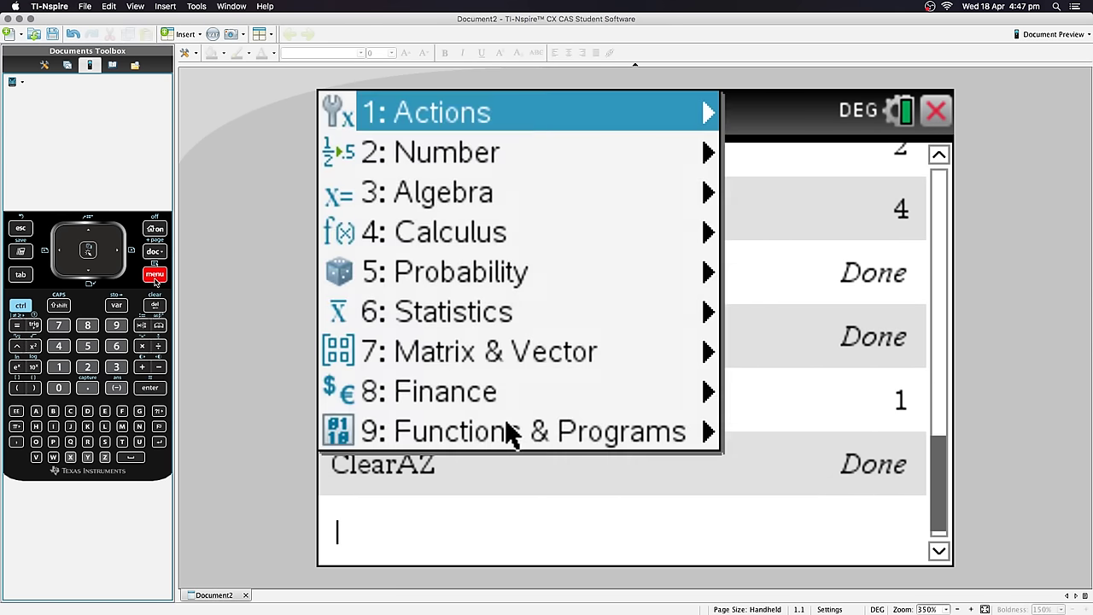
key("Escape")
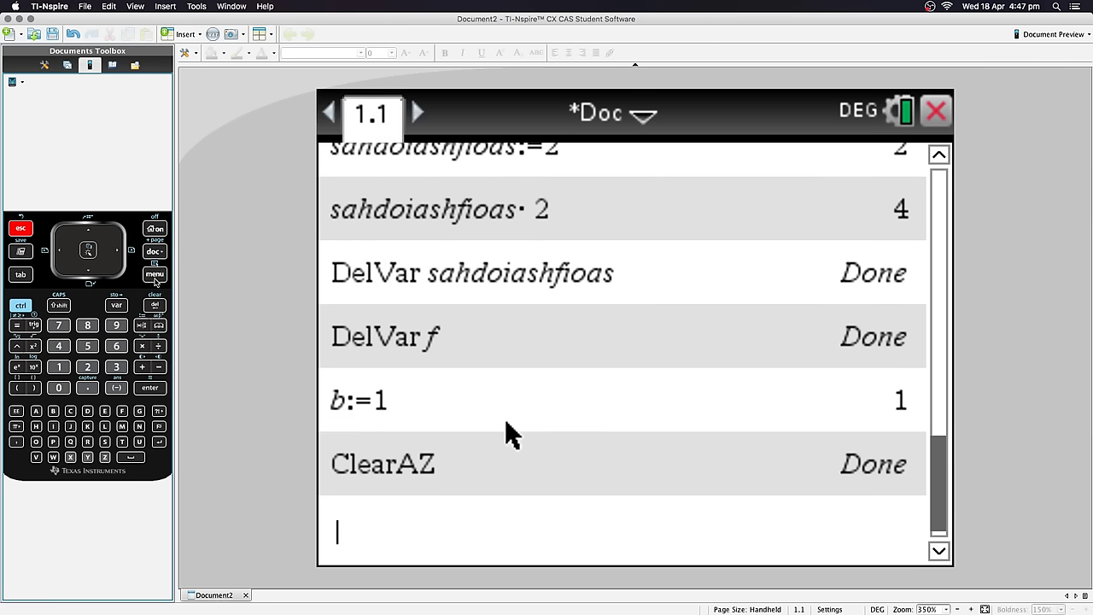
key("ctrl+l")
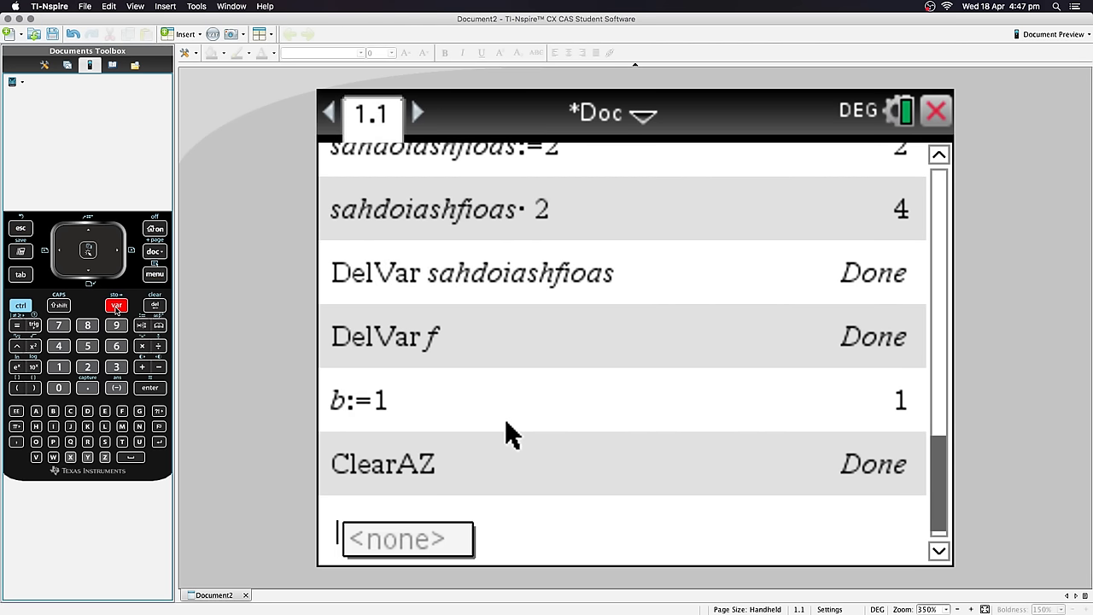
left_click(588, 525)
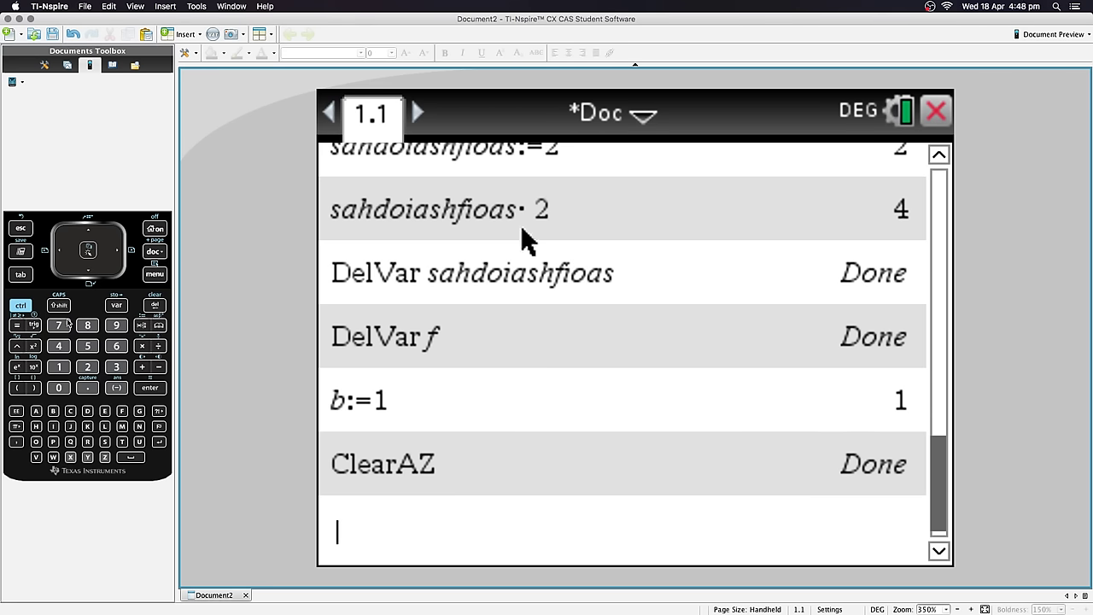
Step: Insert a new page after page 1.1, and dismiss the list of applications without choosing one
key("ctrl")
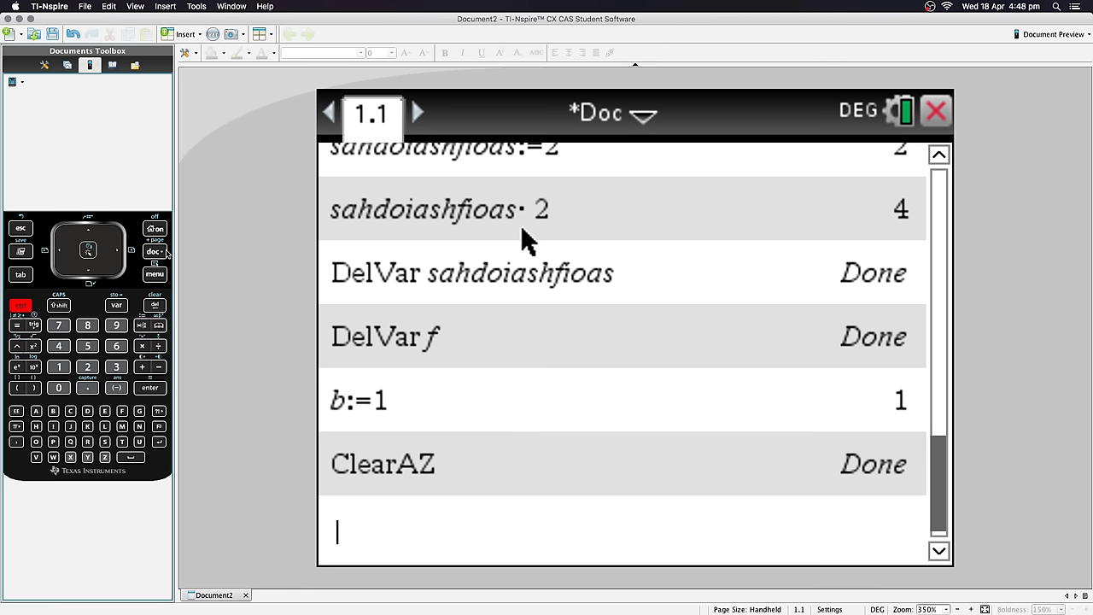
key("ctrl+i")
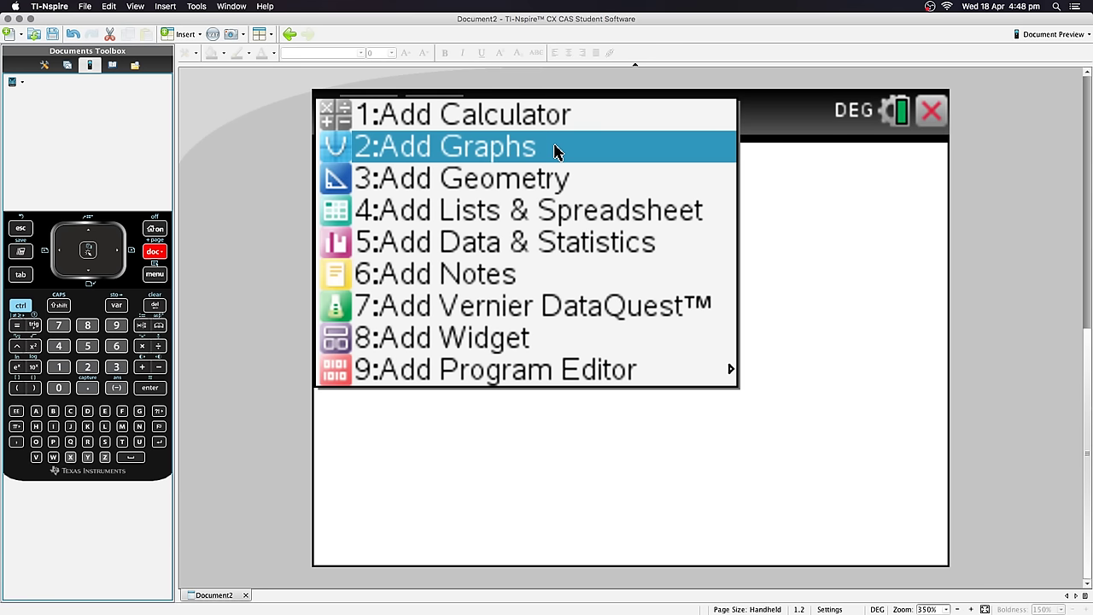
left_click(814, 152)
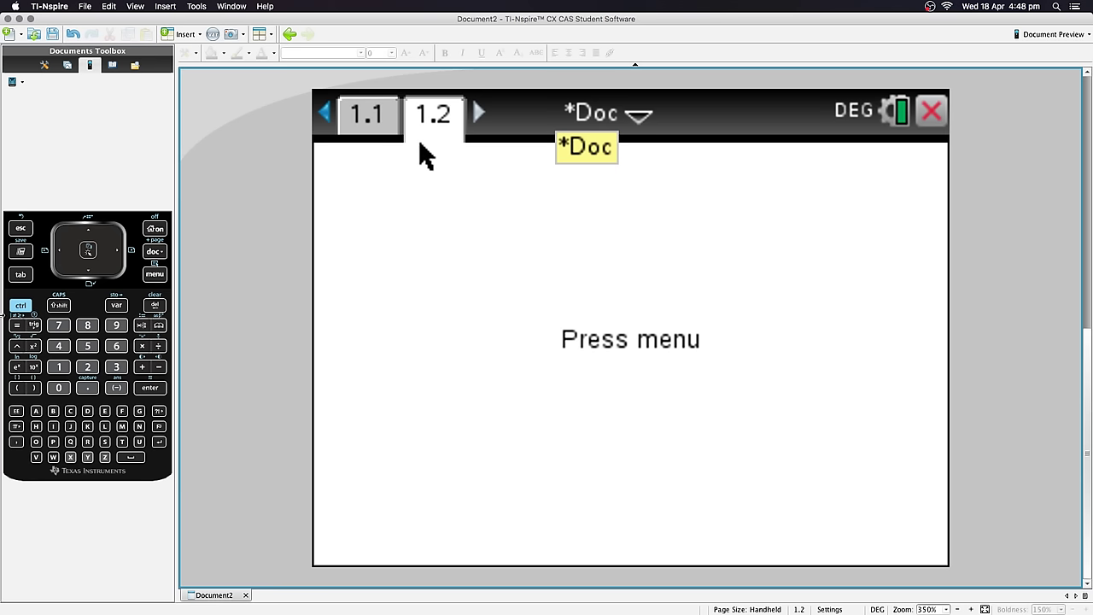
Step: Open the page sorter overview of the document and move the selection between the two pages of Problem 1
key("ctrl")
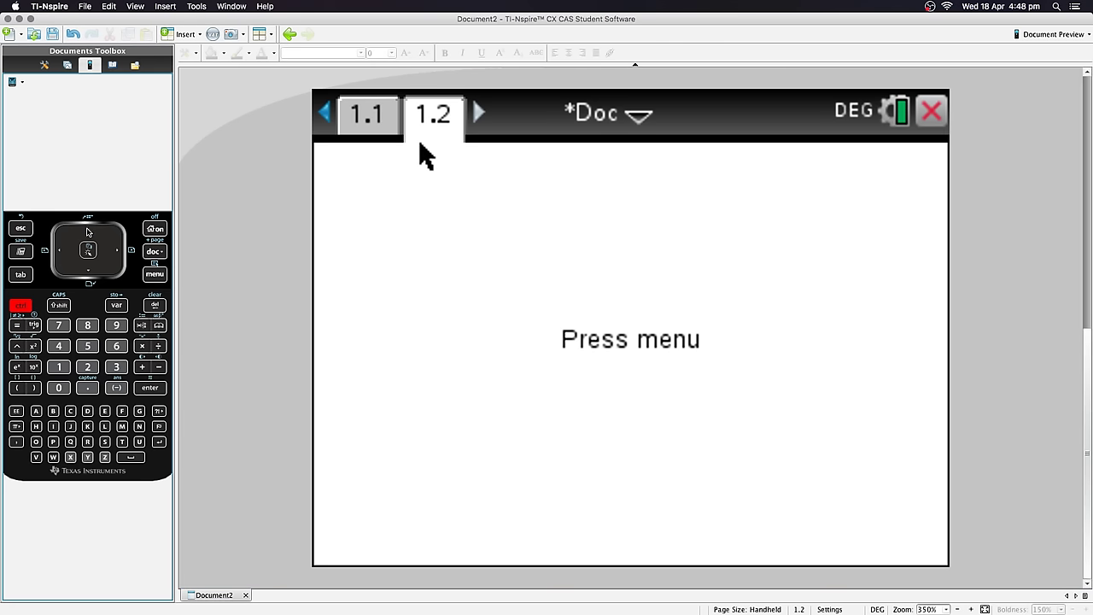
left_click(88, 231)
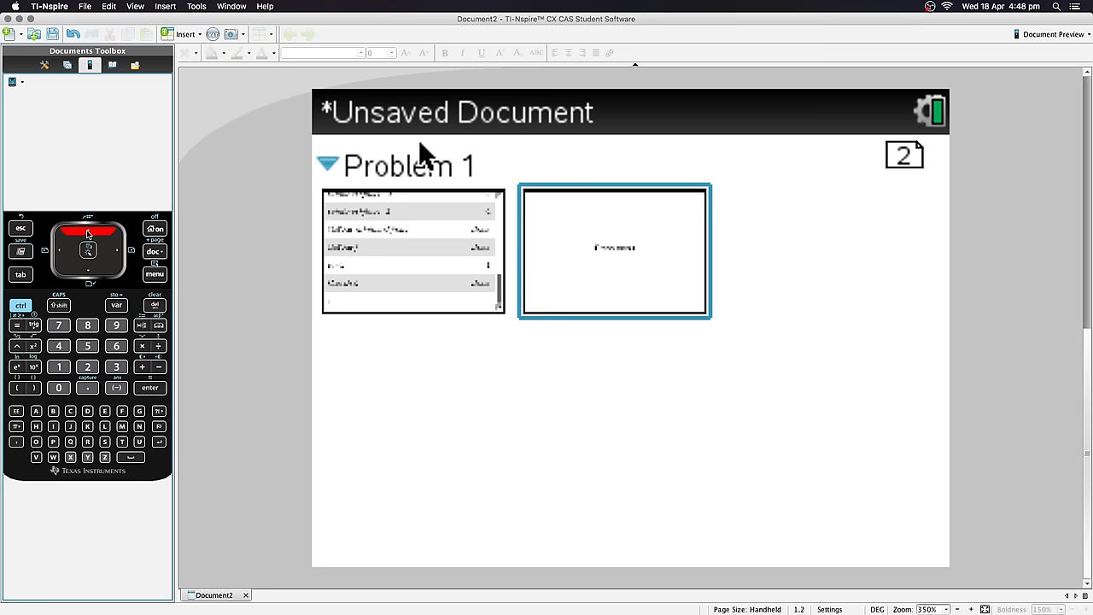
key("Left")
key("Right")
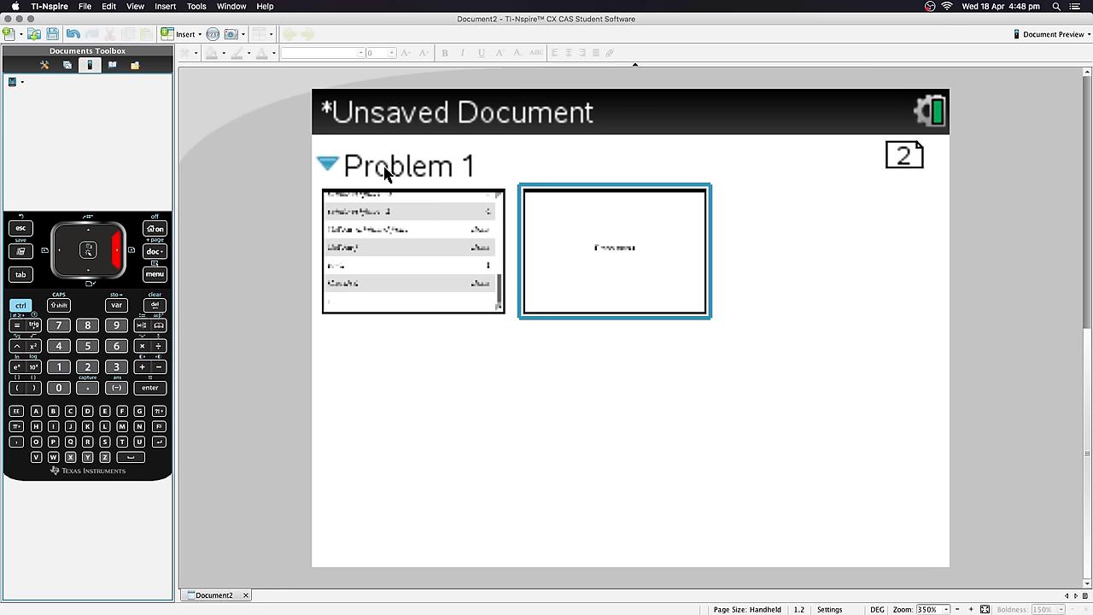
Step: On page 1.1, assign 1 to the variable a with the := operator and check the list of stored variables
double_click(423, 252)
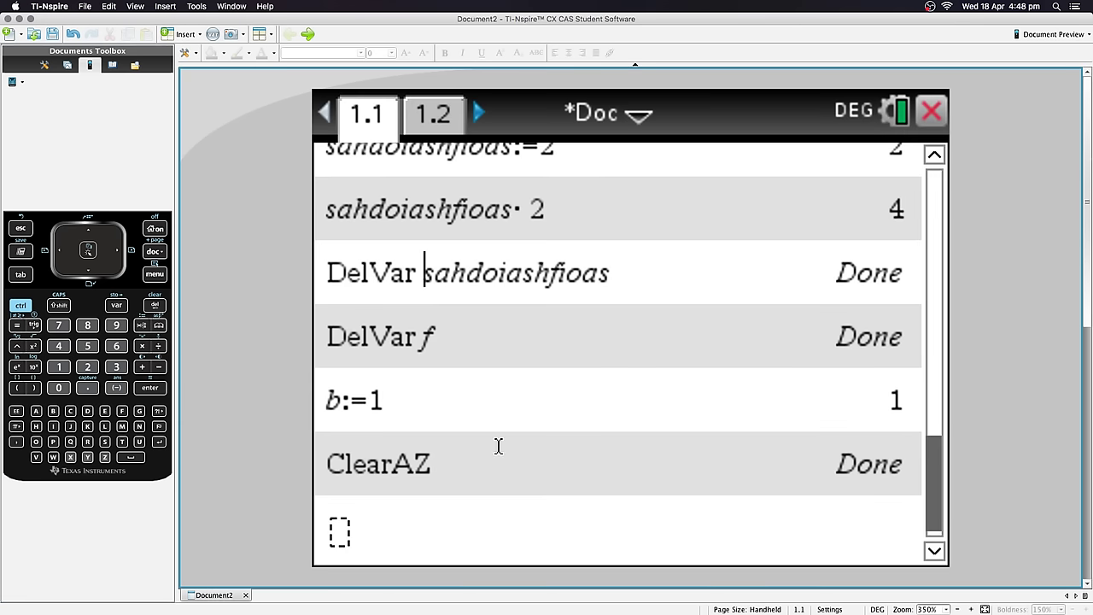
left_click(349, 530)
type("a")
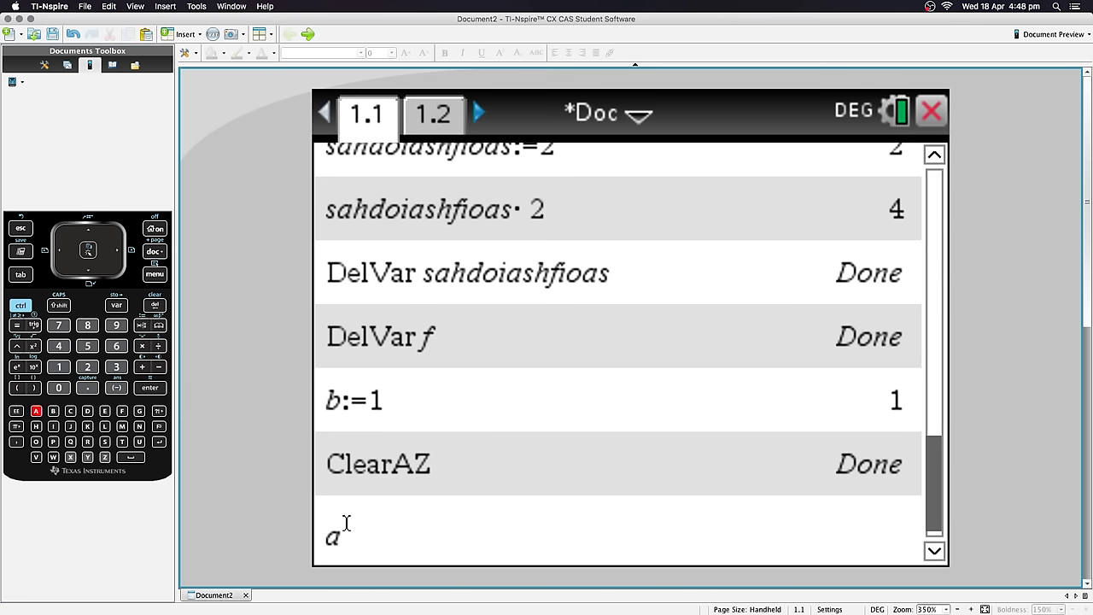
type("+")
key("BackSpace")
type(":+")
key("BackSpace")
type("=1")
key("Return")
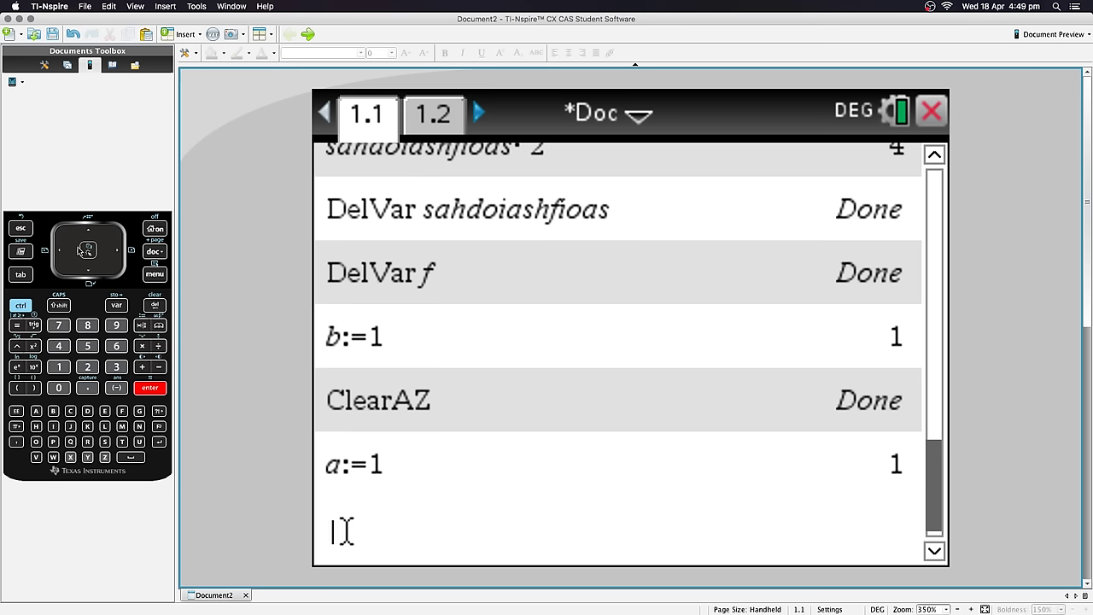
key("ctrl+l")
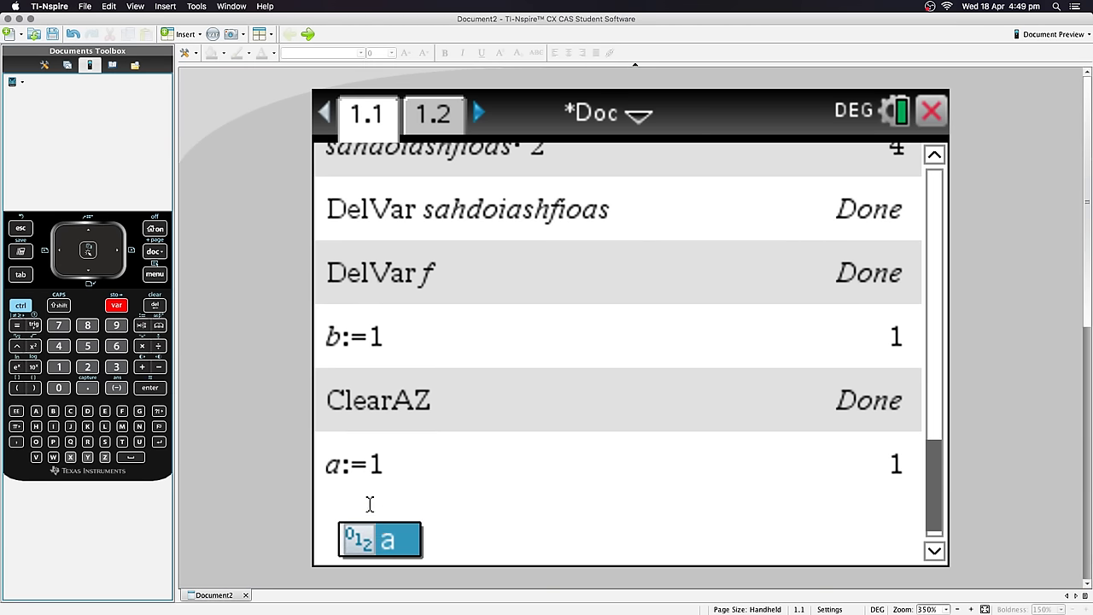
key("Escape")
Step: Add a Calculator application to page 1.2 and check its list of stored variables
left_click(427, 115)
right_click(470, 246)
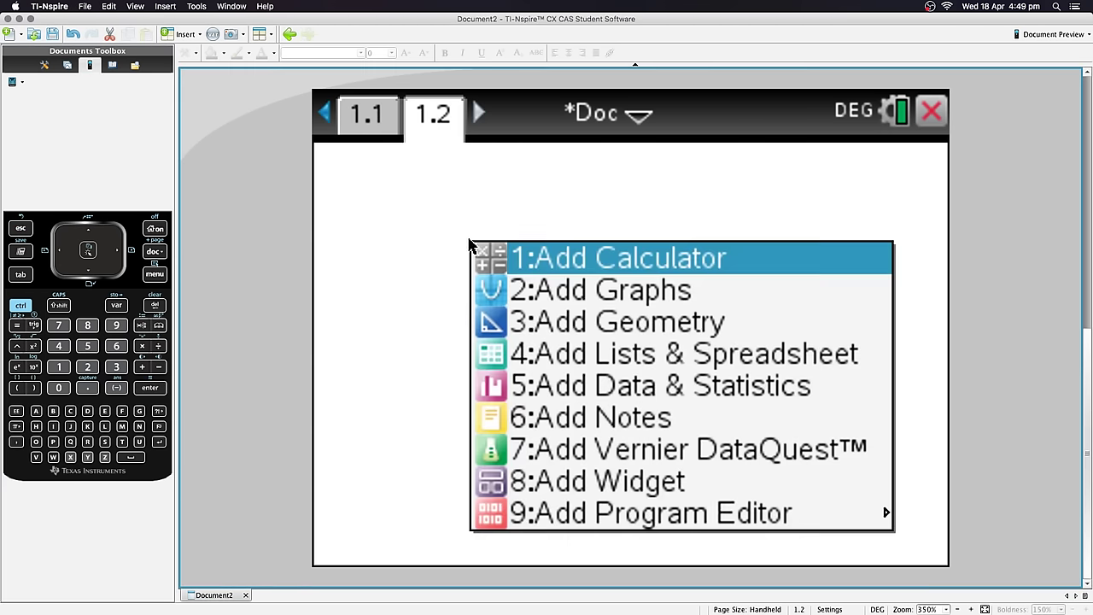
key("Return")
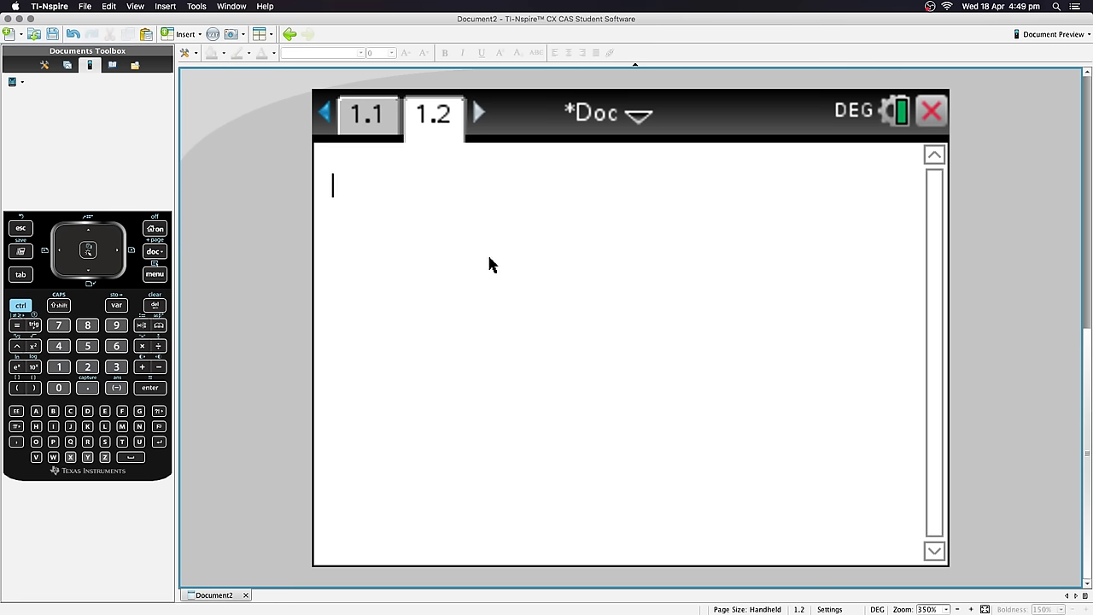
key("ctrl+l")
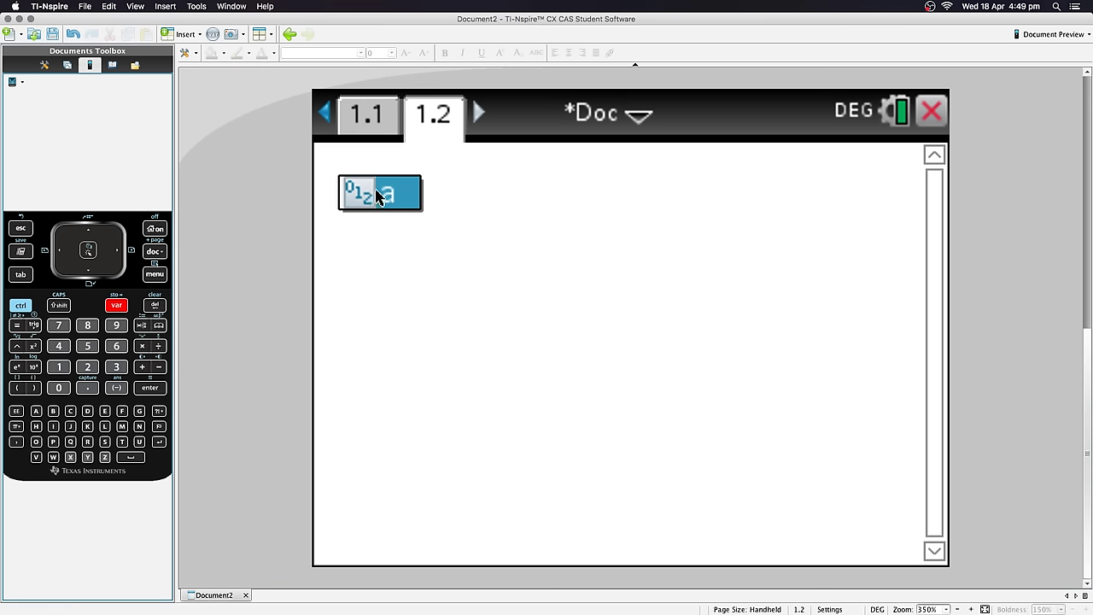
key("Escape")
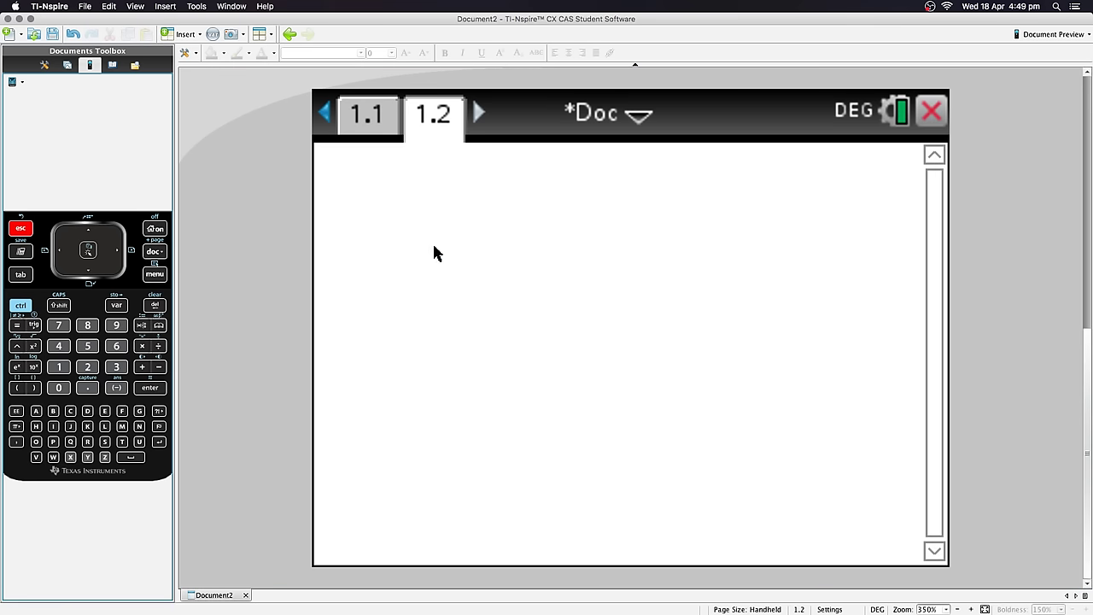
Step: Insert a new problem into the document from the page sorter overview
key("ctrl+Up")
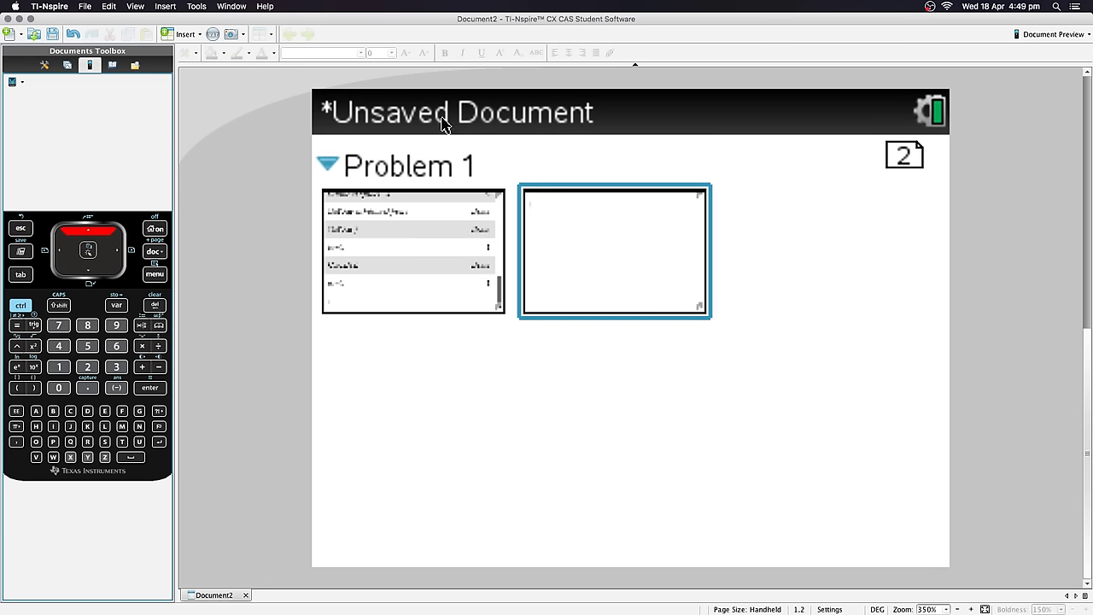
left_click(149, 277)
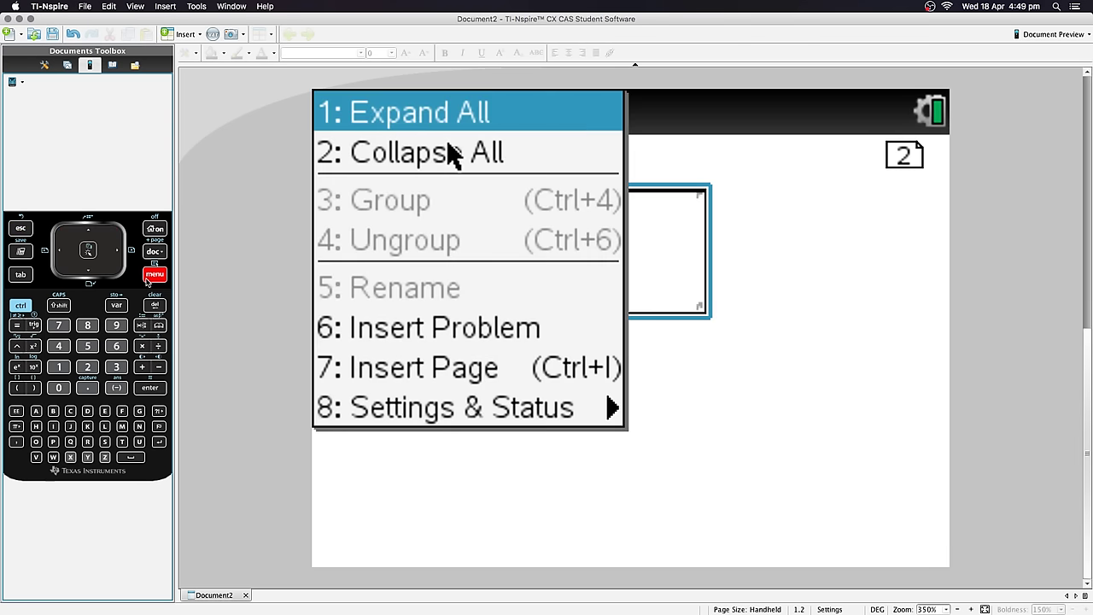
key("Down")
key("Down")
key("Down")
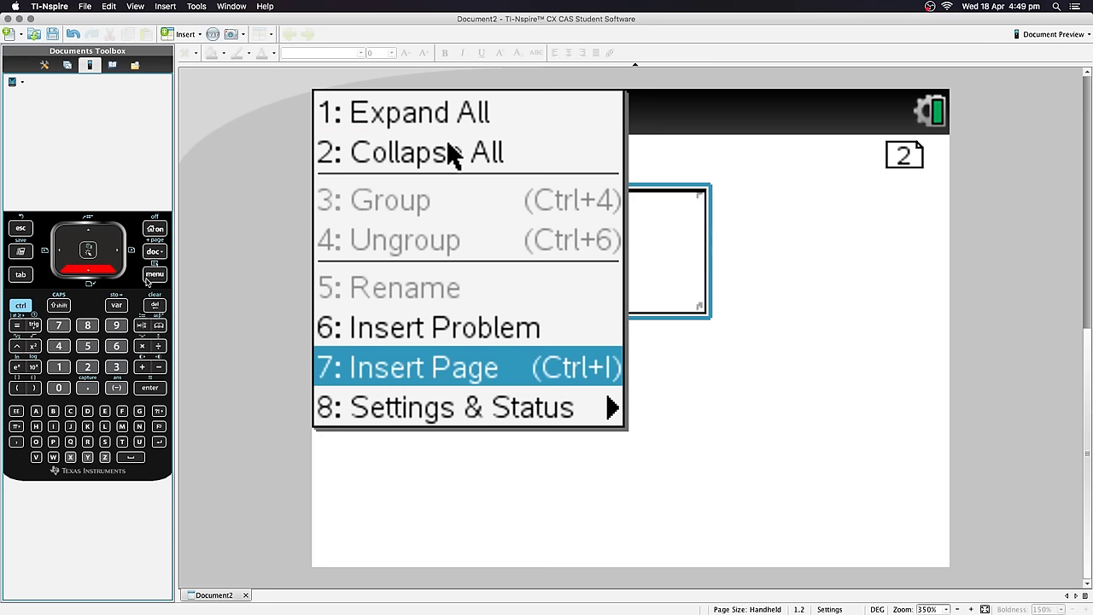
key("Up")
key("Return")
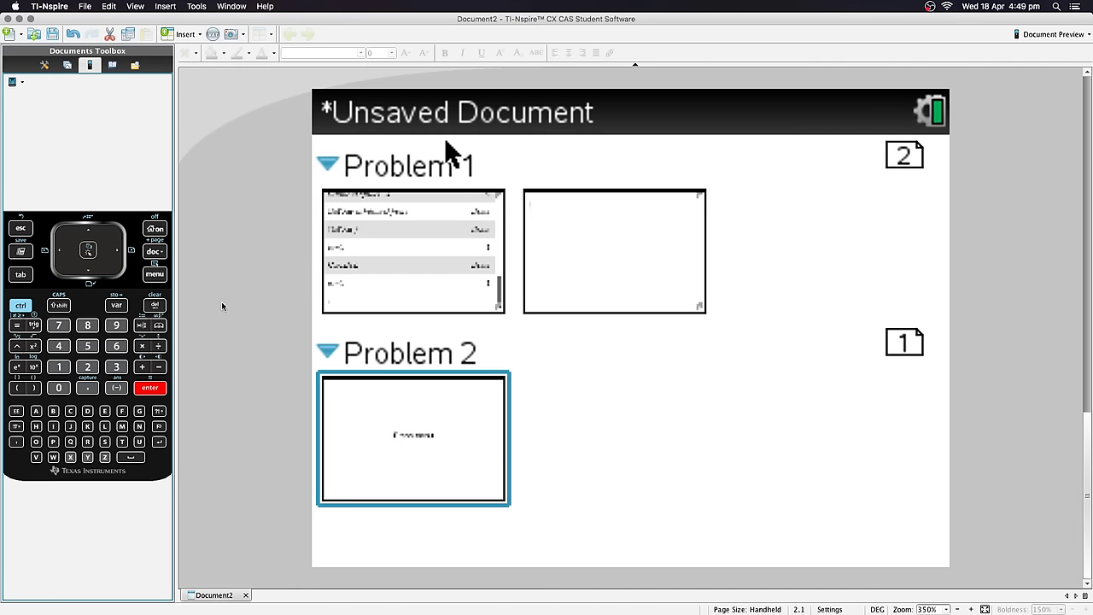
Step: Add a Calculator application to page 2.1 of the new problem and check its list of stored variables
double_click(382, 420)
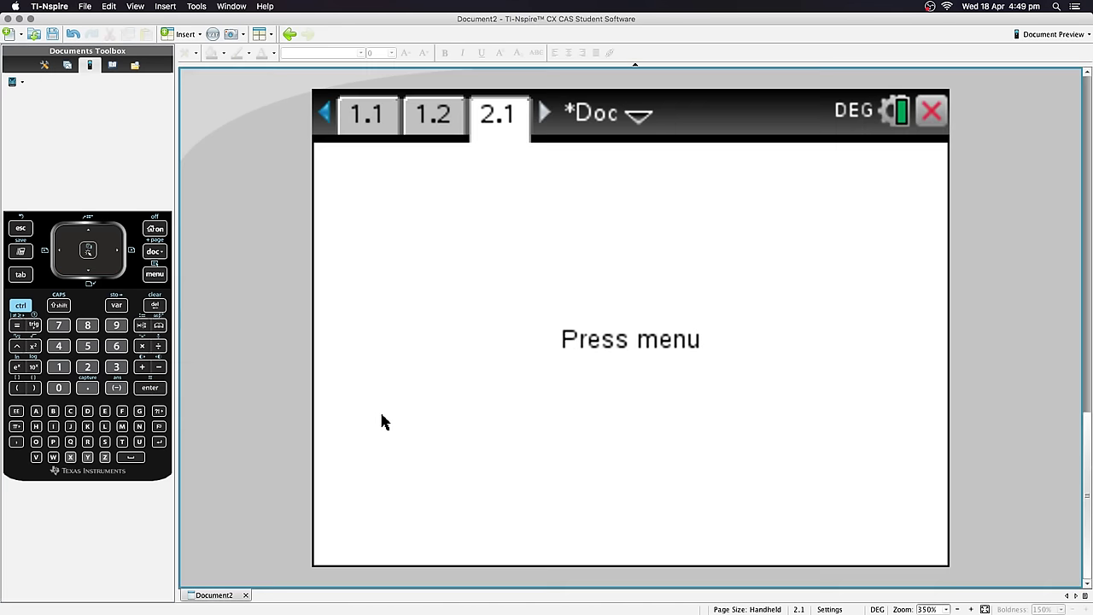
left_click(446, 276)
left_click(531, 288)
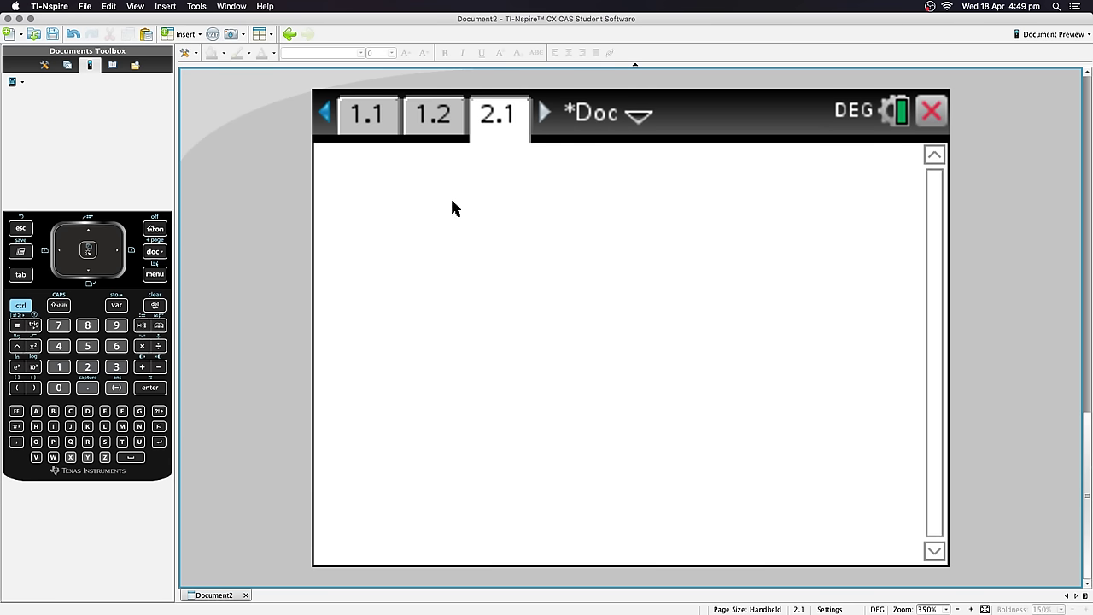
left_click(117, 305)
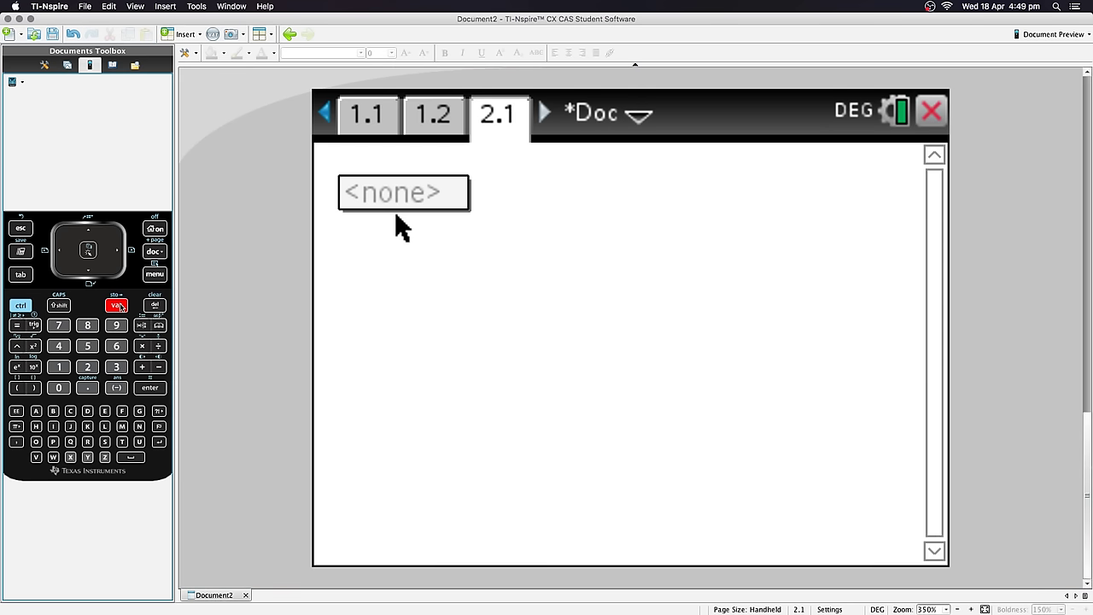
left_click(481, 263)
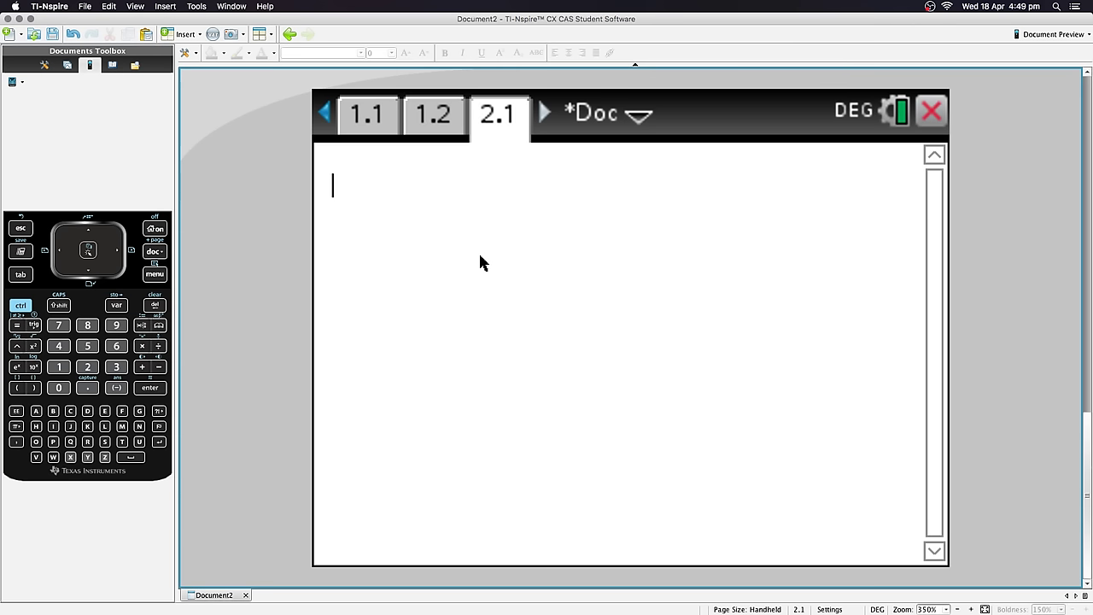
Step: Compare the lists of stored variables on page 1.2 and page 2.1
left_click(433, 113)
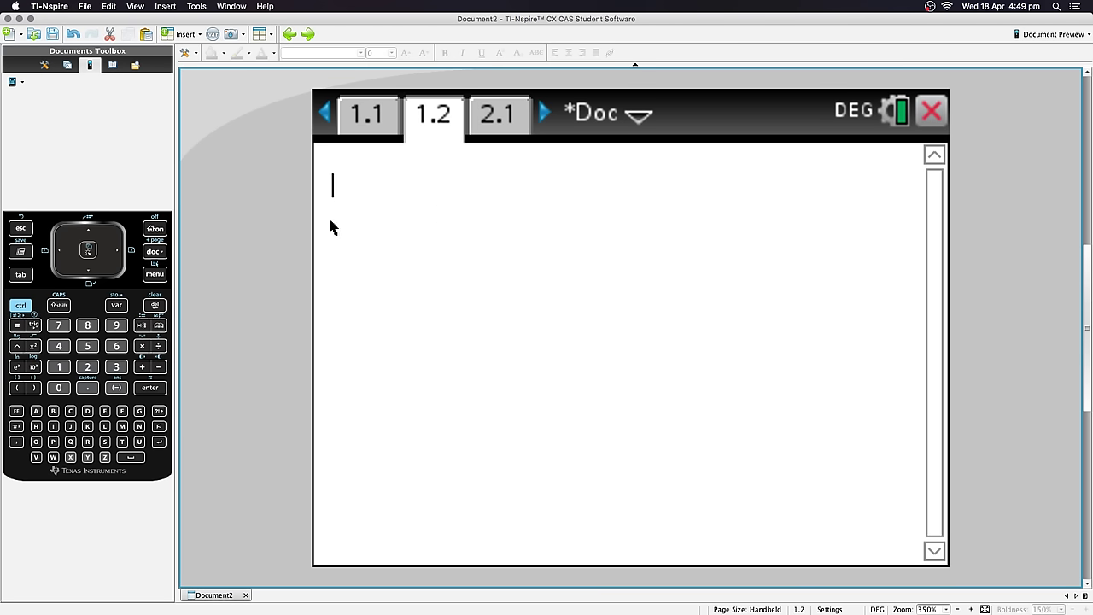
key("super+l")
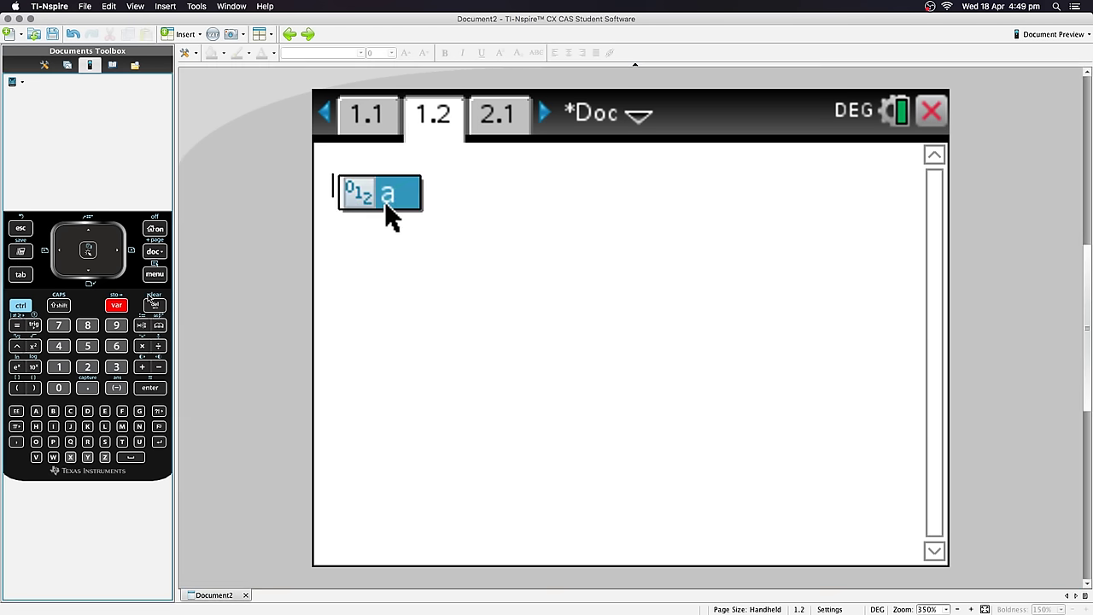
left_click(453, 188)
left_click(489, 119)
key("super+l")
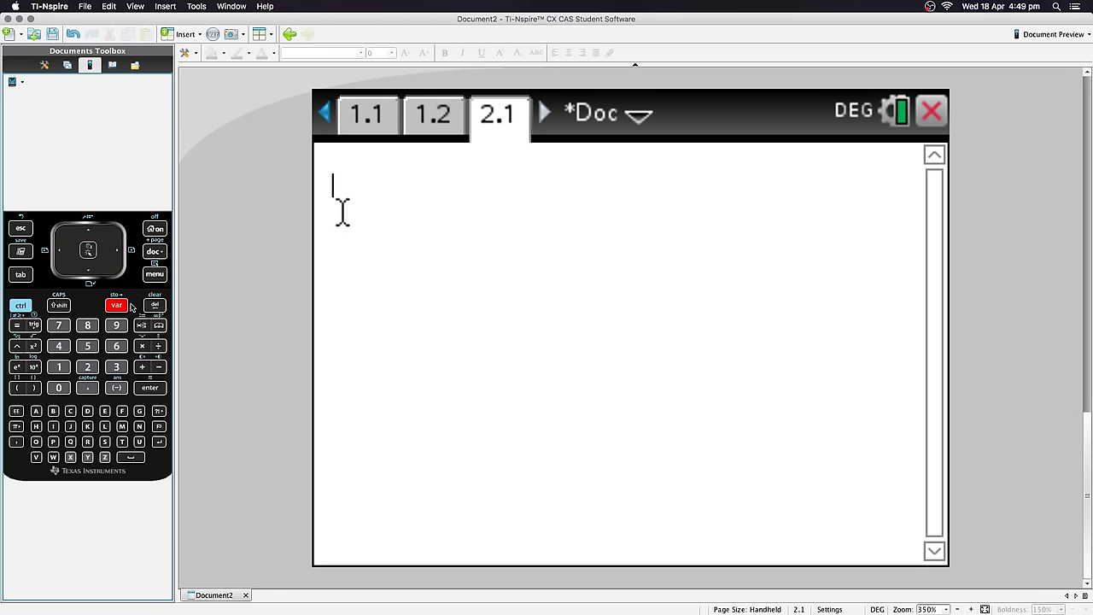
left_click(358, 298)
left_click(438, 118)
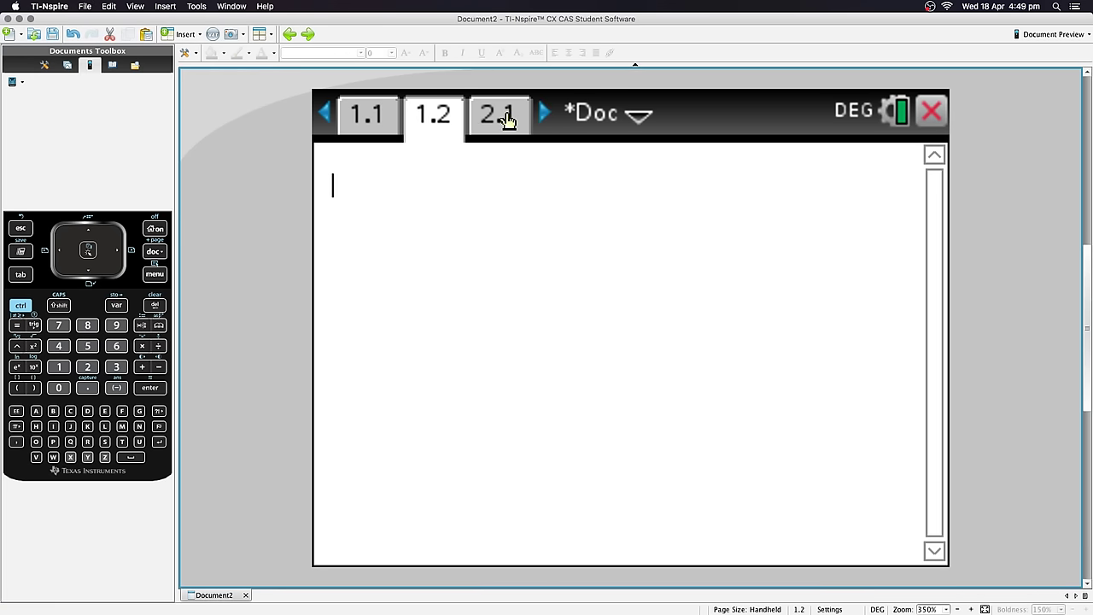
key("super+l")
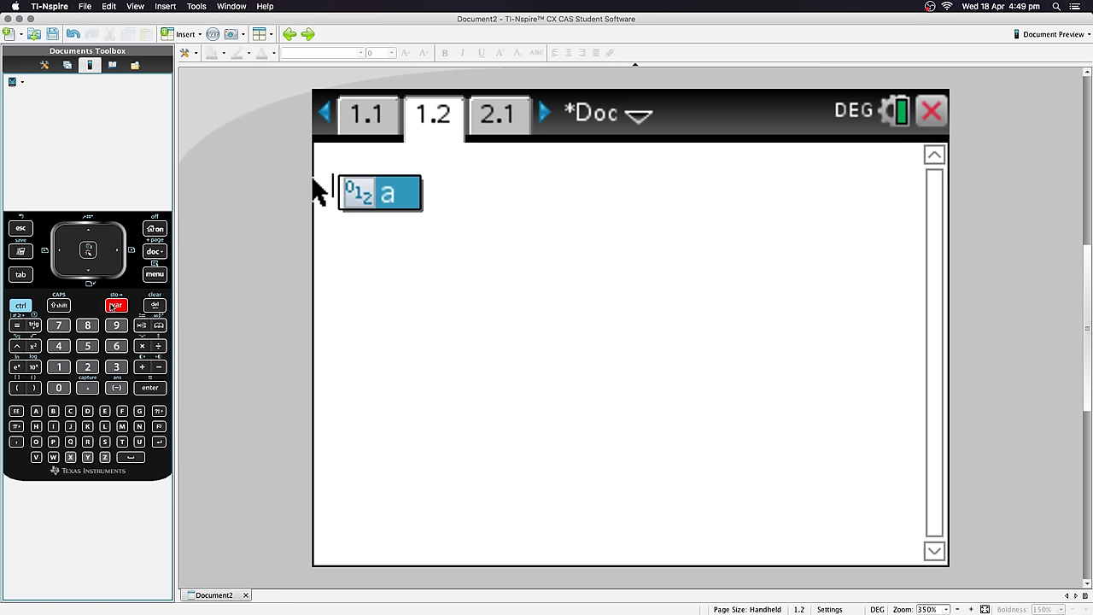
key("Escape")
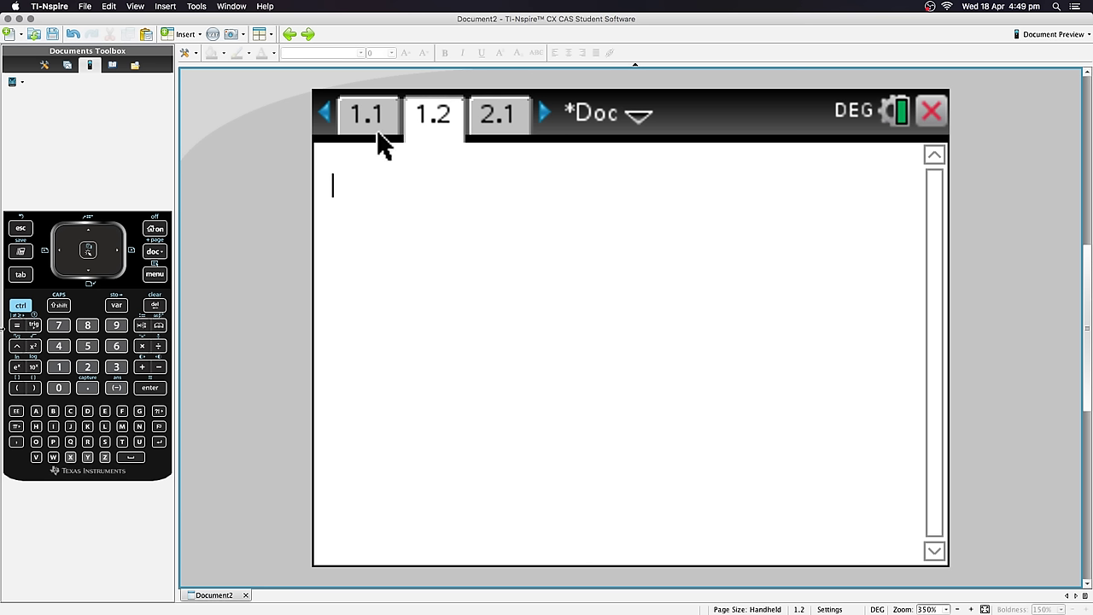
Step: Return to page 1.1 through the page sorter overview
key("ctrl")
key("ctrl+Up")
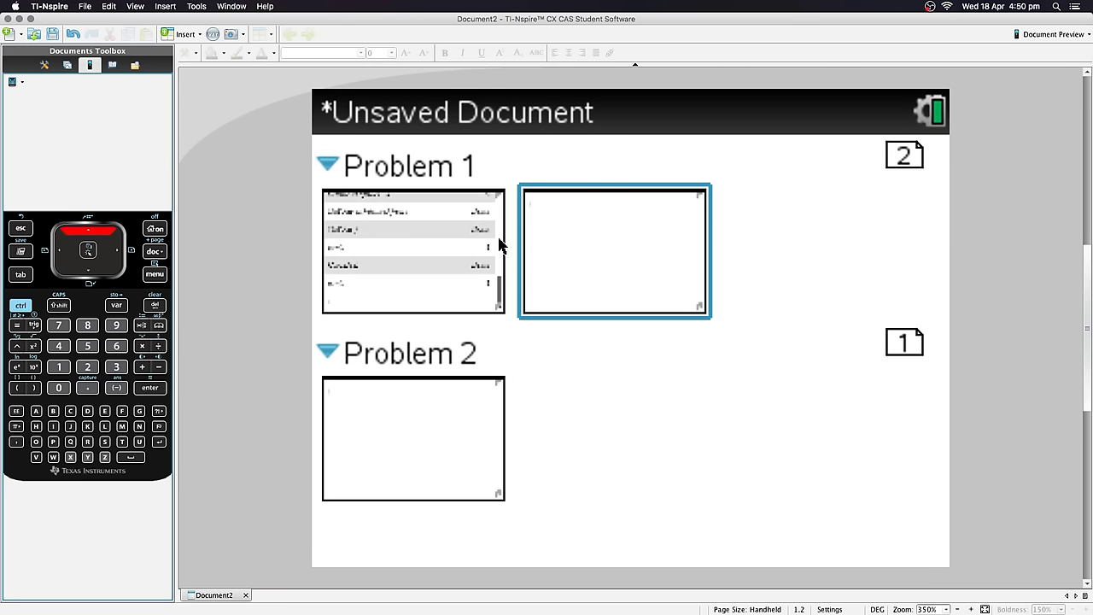
left_click(451, 261)
double_click(450, 260)
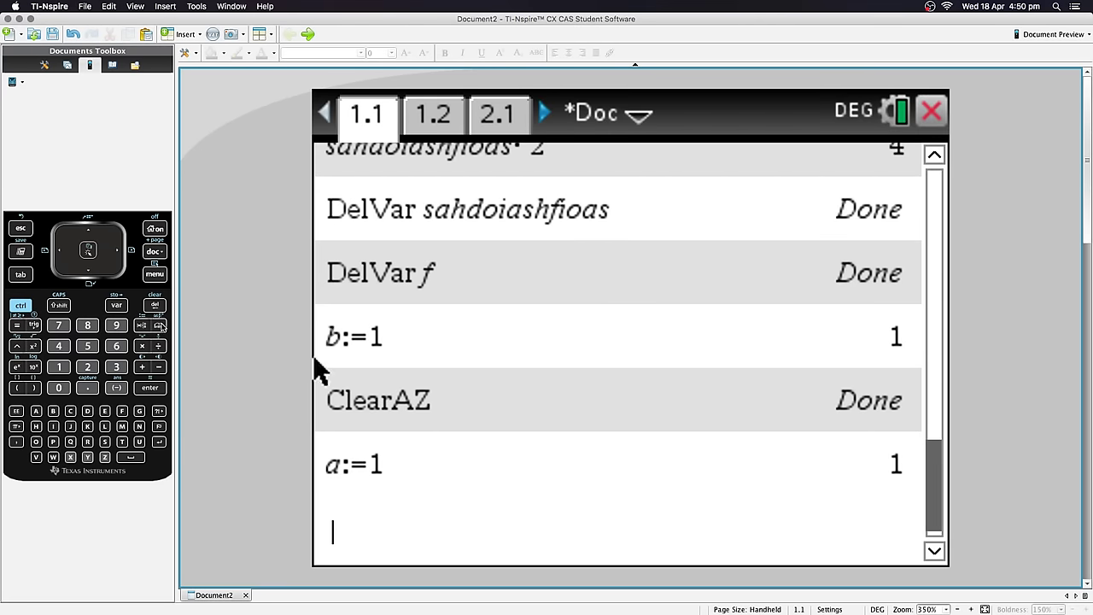
Step: Open the math templates palette on page 1.1 and browse its first row from the fraction to the two-piece piecewise template
left_click(141, 325)
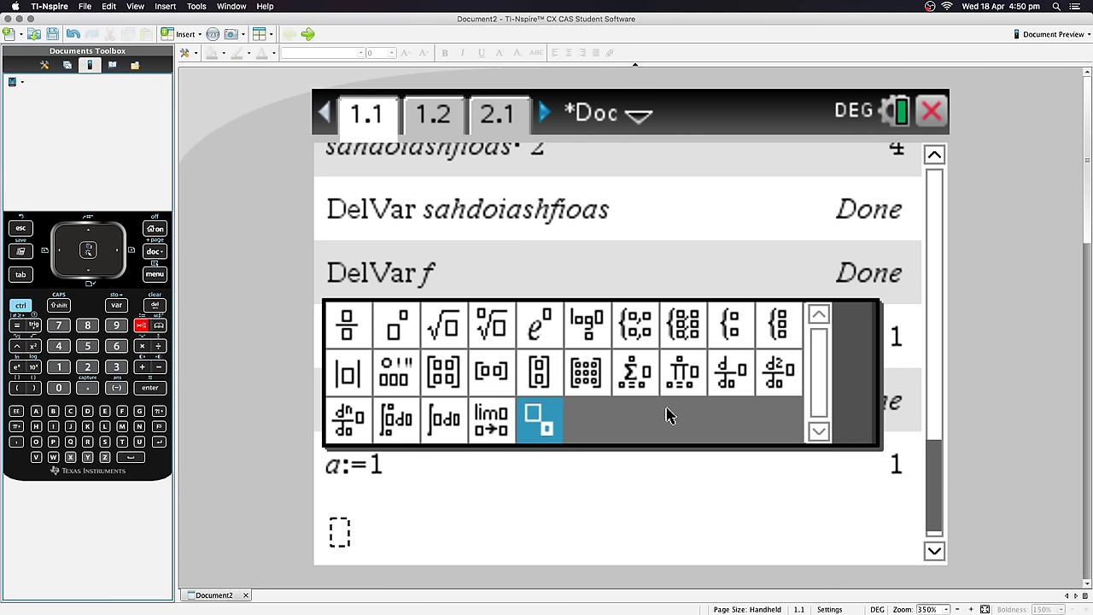
key("Up")
key("Up")
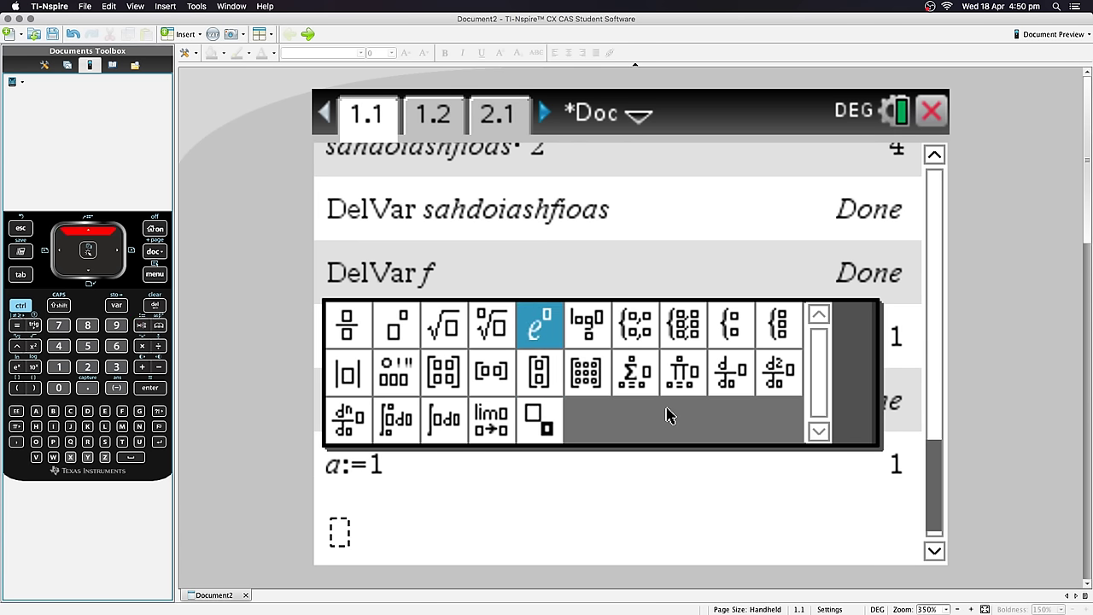
key("Left")
key("Left")
key("Left")
key("Left")
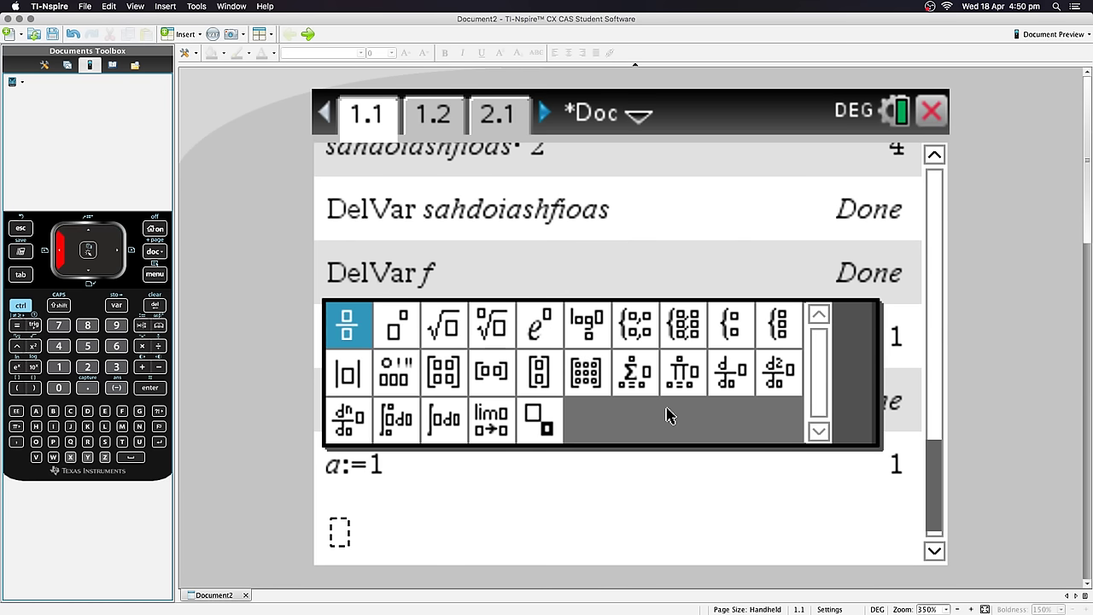
key("Right")
key("Right")
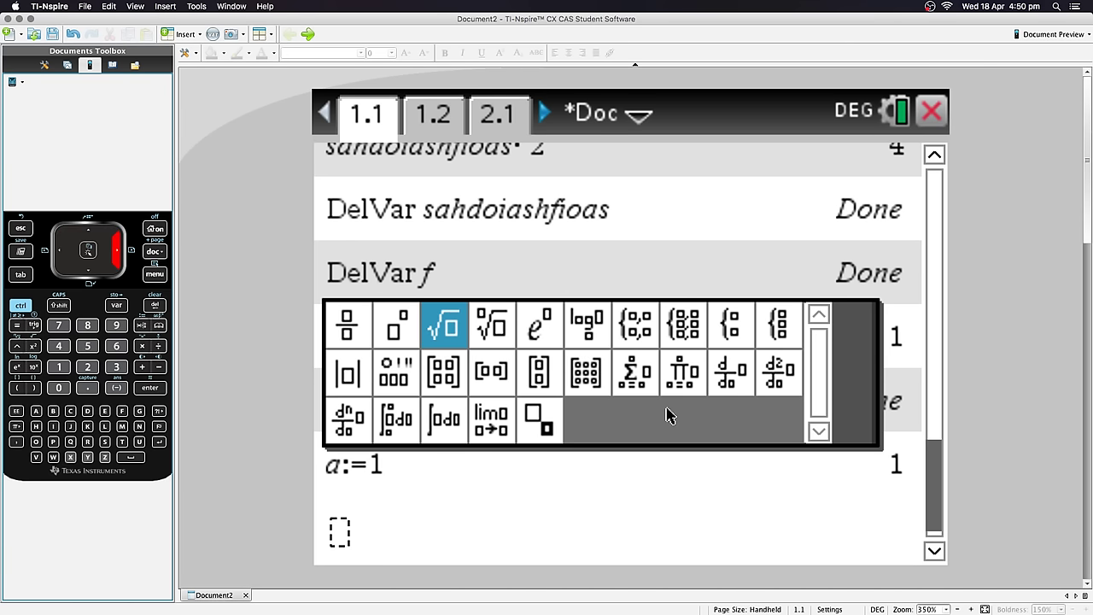
key("Right")
key("Right")
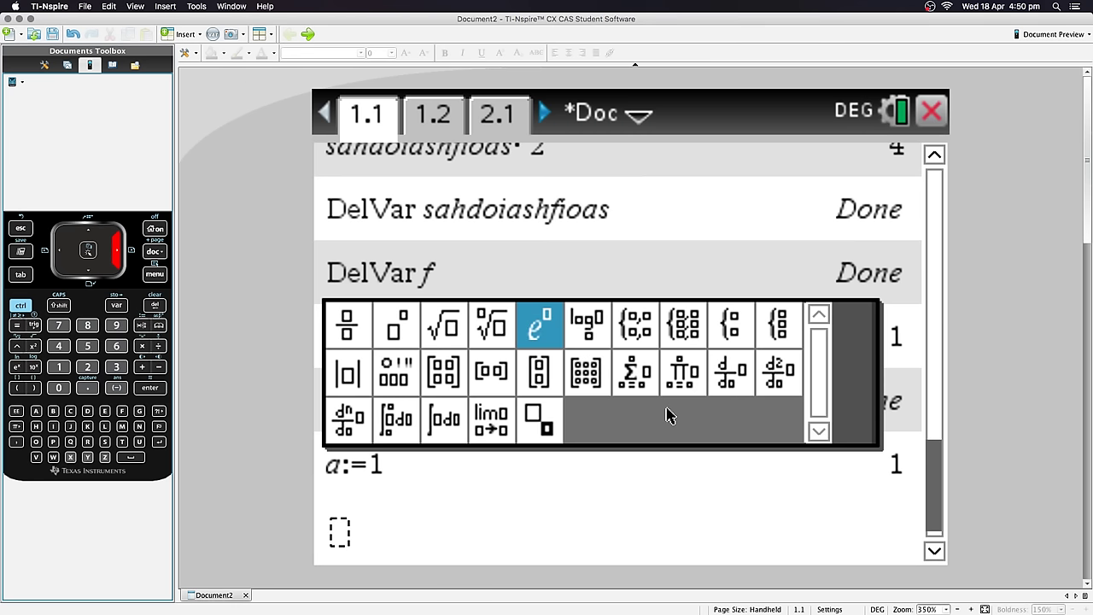
key("Right")
key("Right")
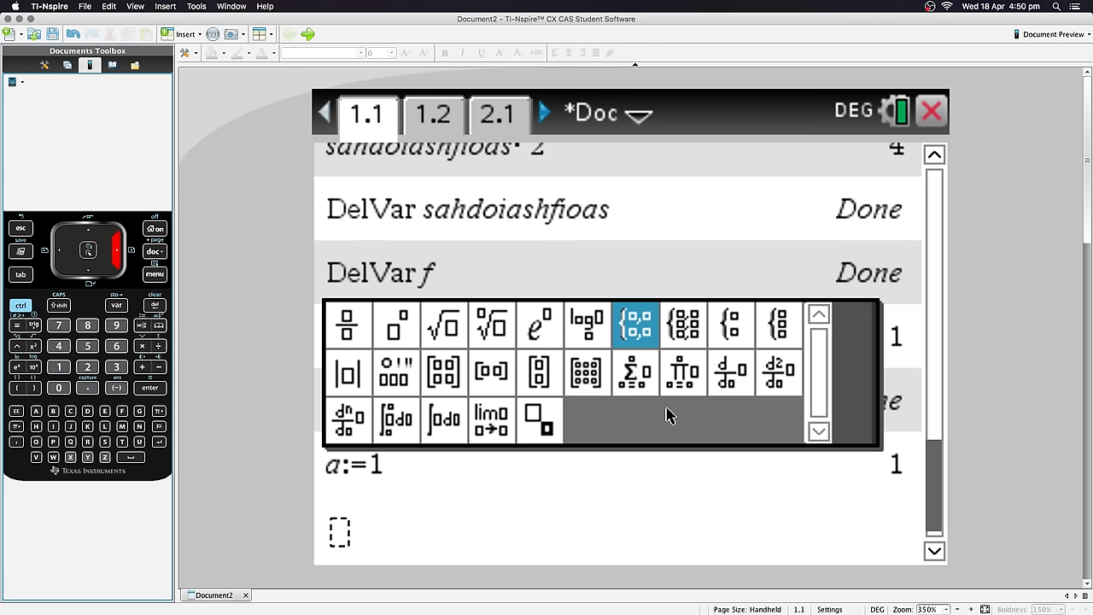
Step: Browse the second row of math templates back to the absolute value template
key("Down")
key("Left")
key("Left")
key("Left")
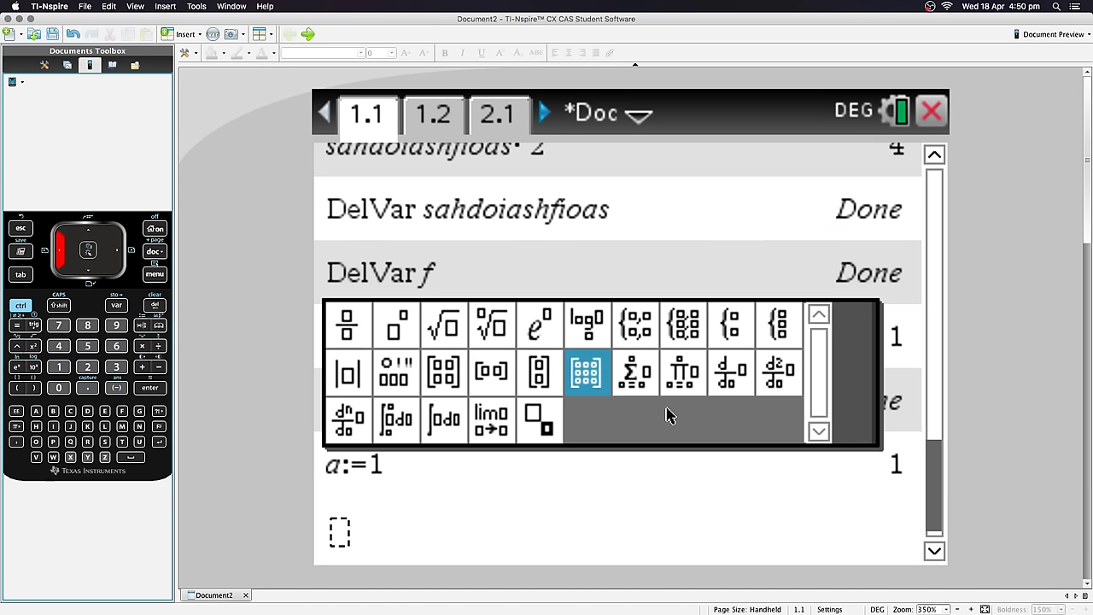
key("Left")
key("Left")
key("Left")
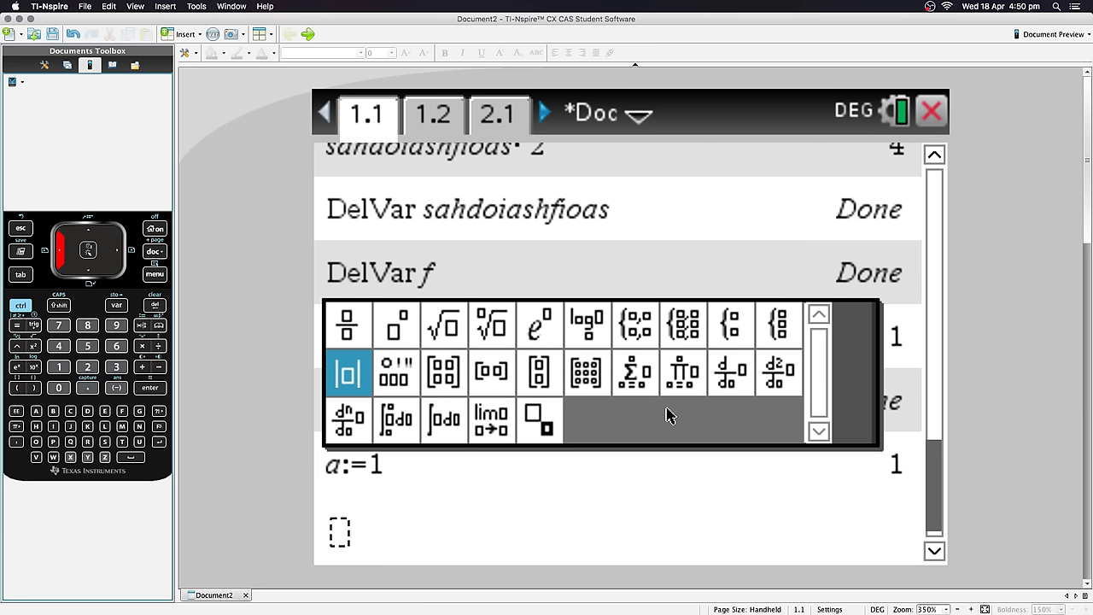
Step: Examine the matrix templates in the palette, from the 2-by-2 matrix to the custom-size matrix
key("Right")
key("Right")
key("Right")
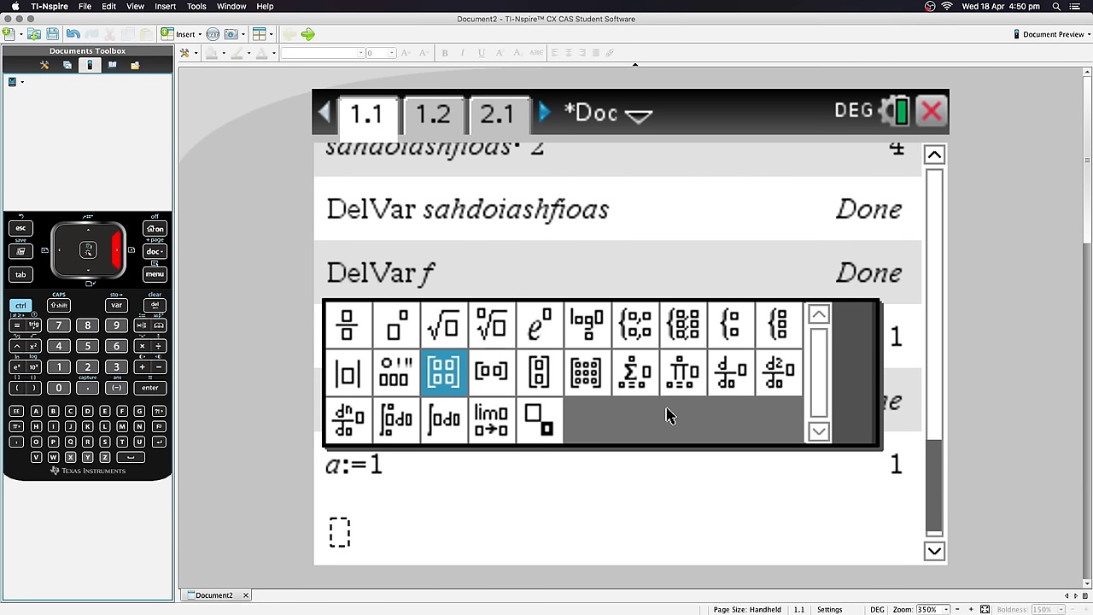
key("Right")
key("Right")
key("Right")
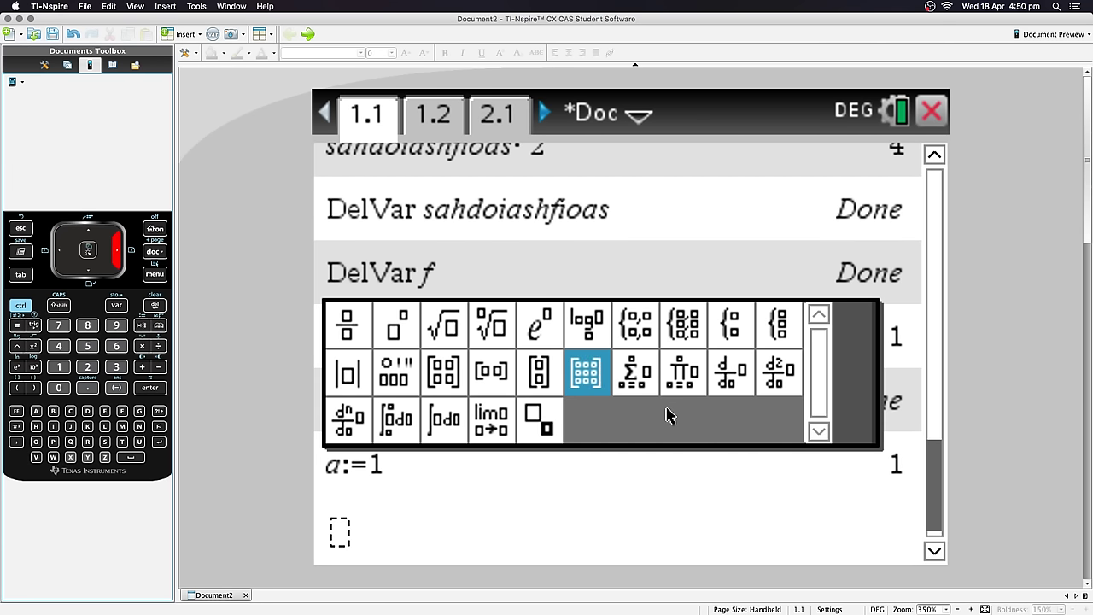
key("Left")
key("Left")
key("Left")
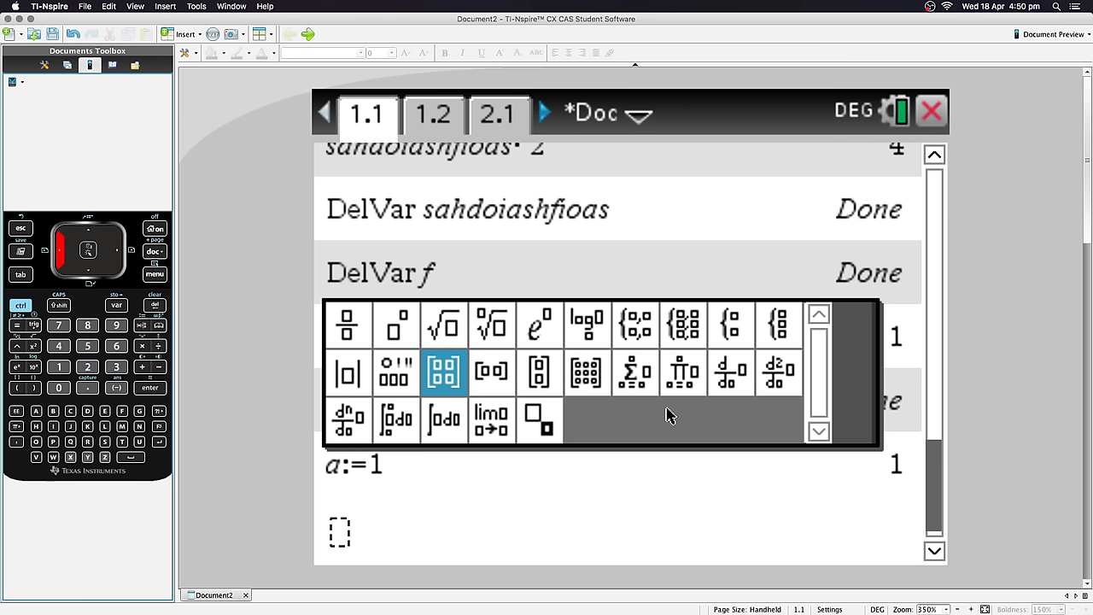
key("Right")
key("Right")
key("Right")
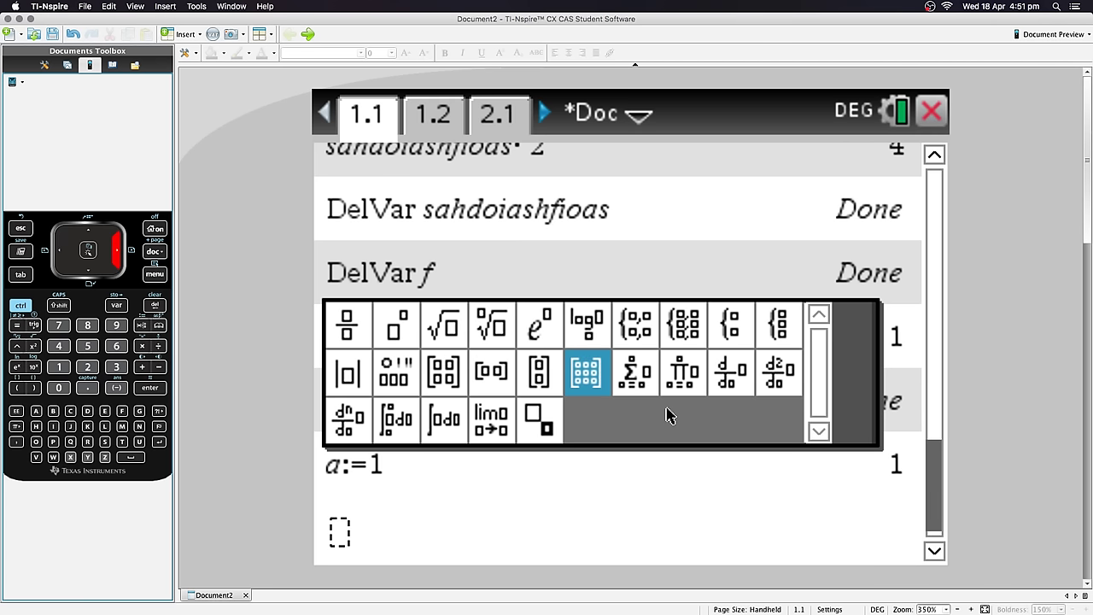
Step: Examine the calculus templates in the palette, from the sum, product and derivative through to the limit
key("Right")
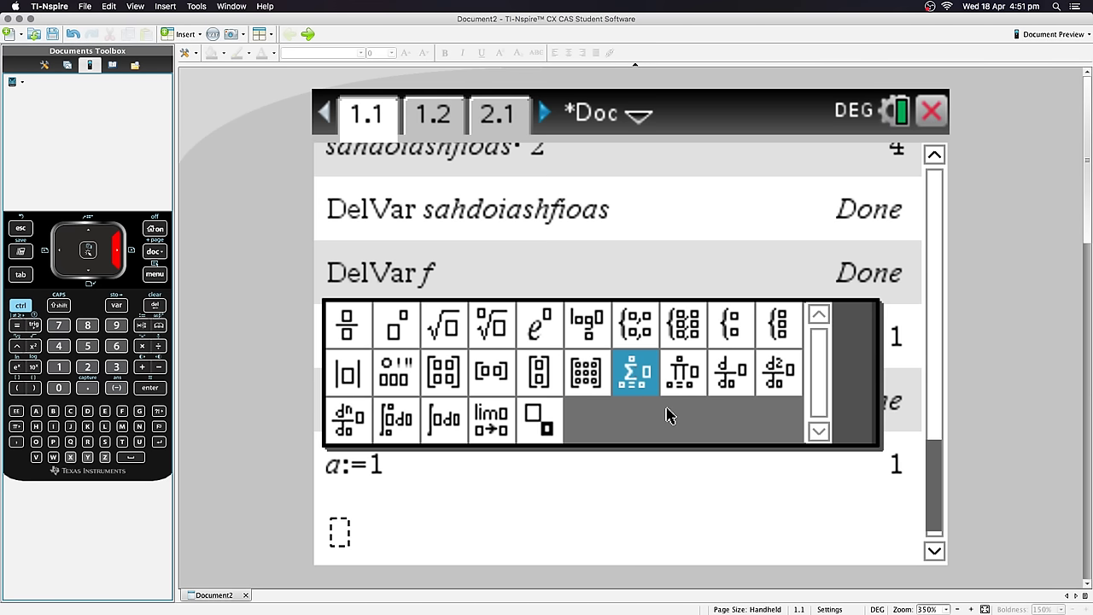
key("Right")
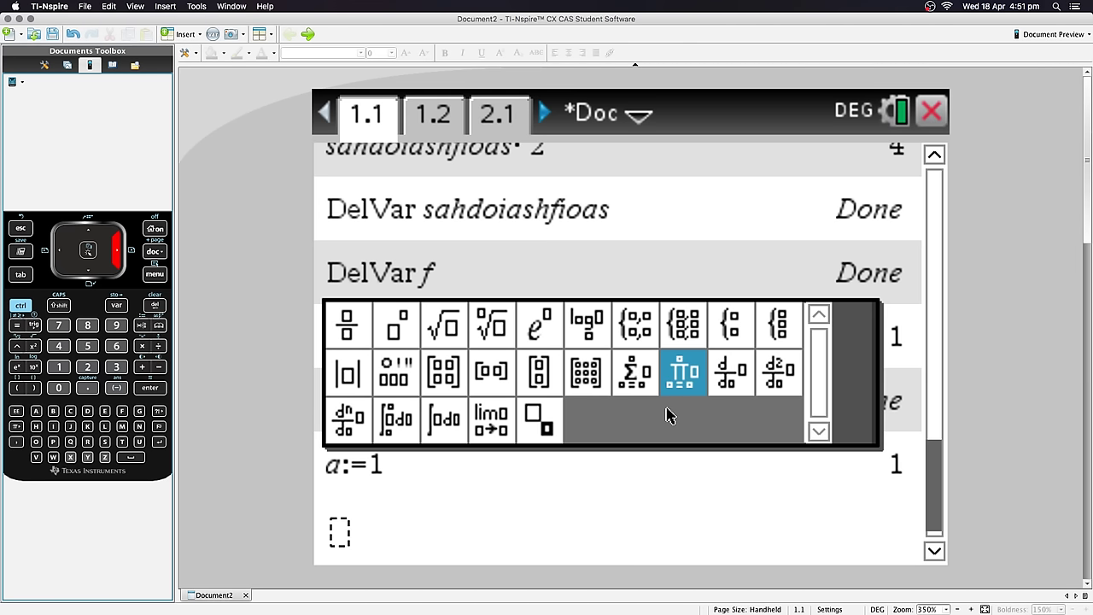
key("Right")
key("Down")
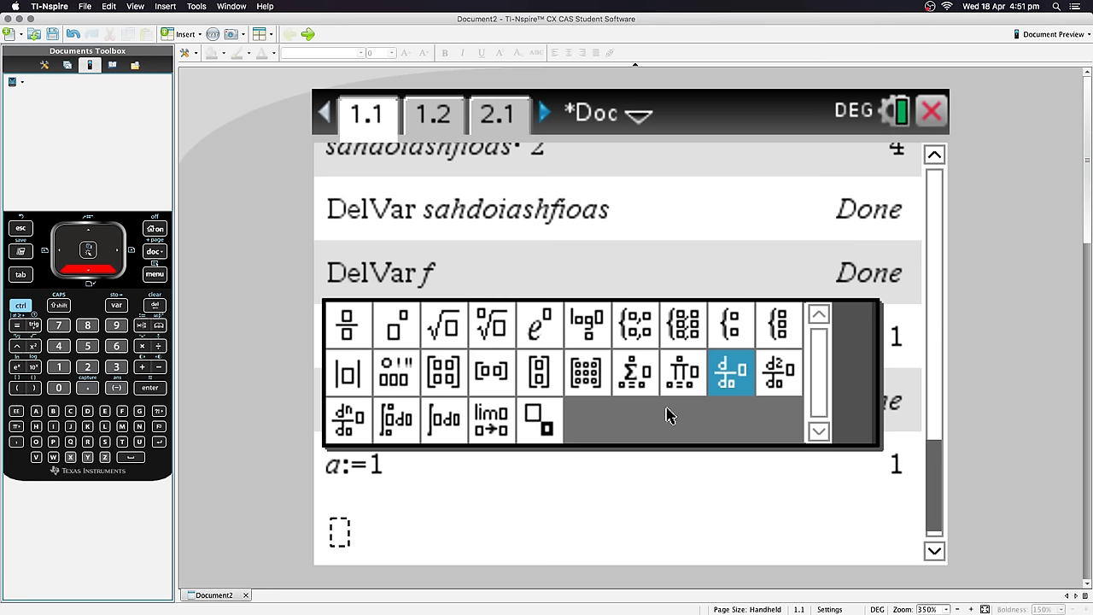
key("Right")
key("Right")
key("Right")
key("Right")
key("Right")
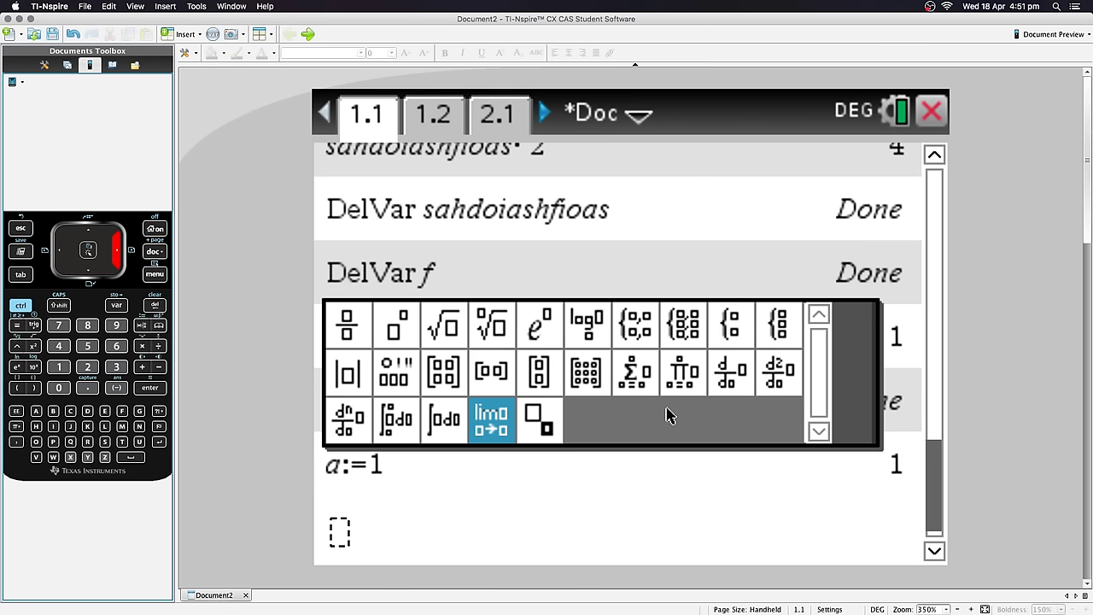
Step: Insert the subscript template and use it to define the variable x₁ with the value 2
key("Right")
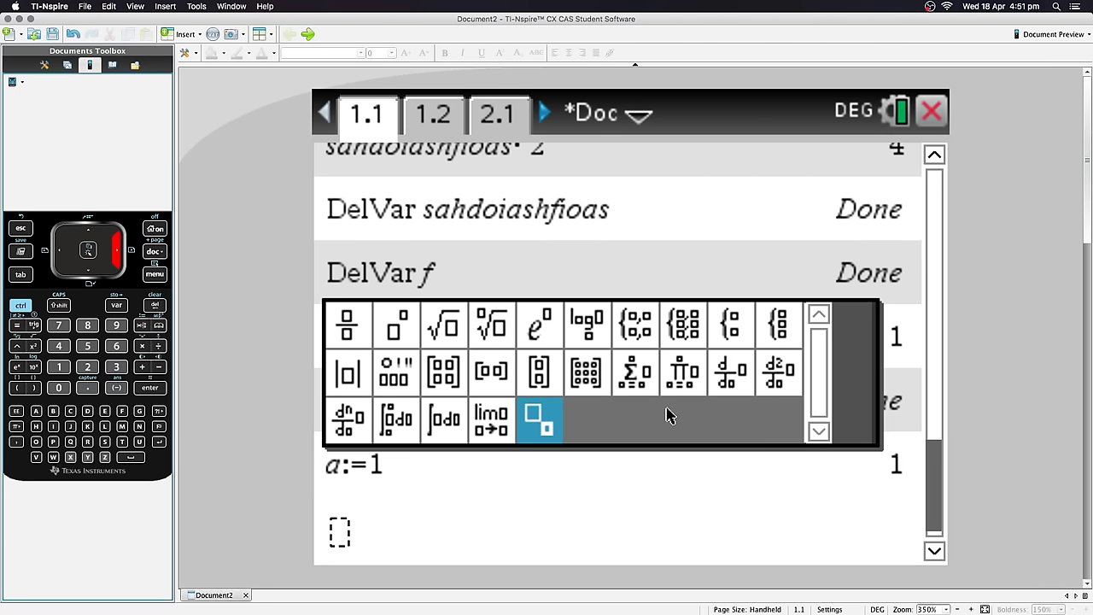
key("Return")
type("x")
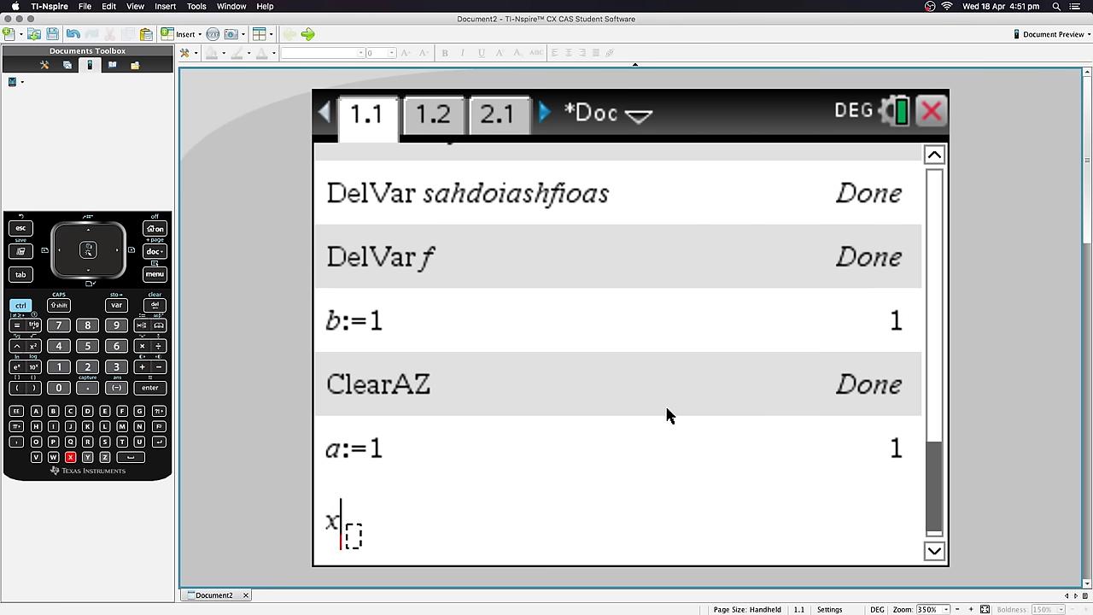
key("Right")
type("1")
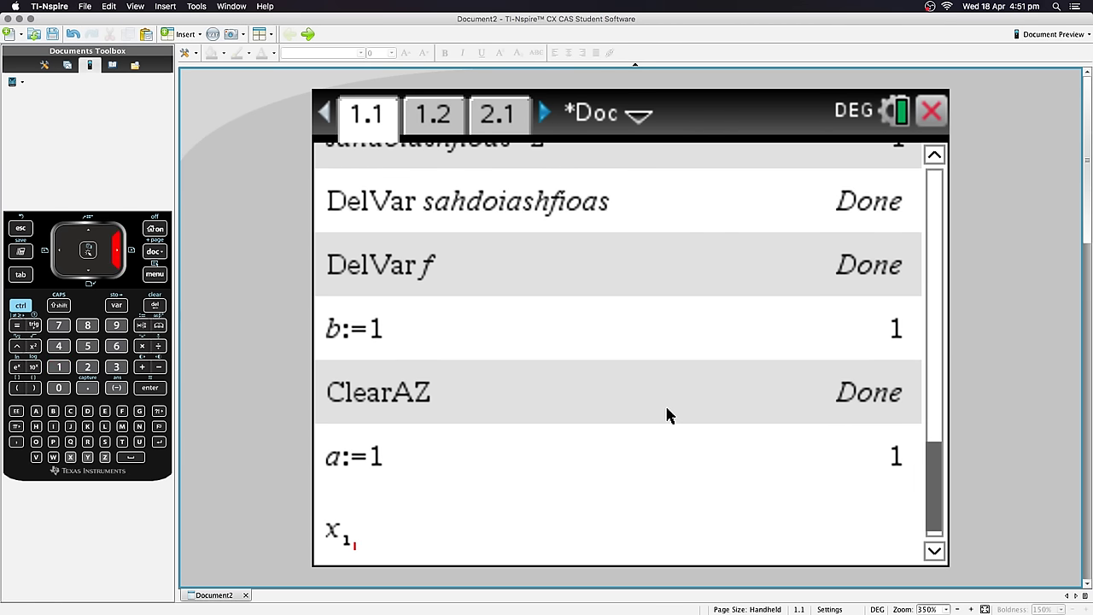
key("Right")
type(":+q")
key("BackSpace")
key("BackSpace")
type("=2")
key("Return")
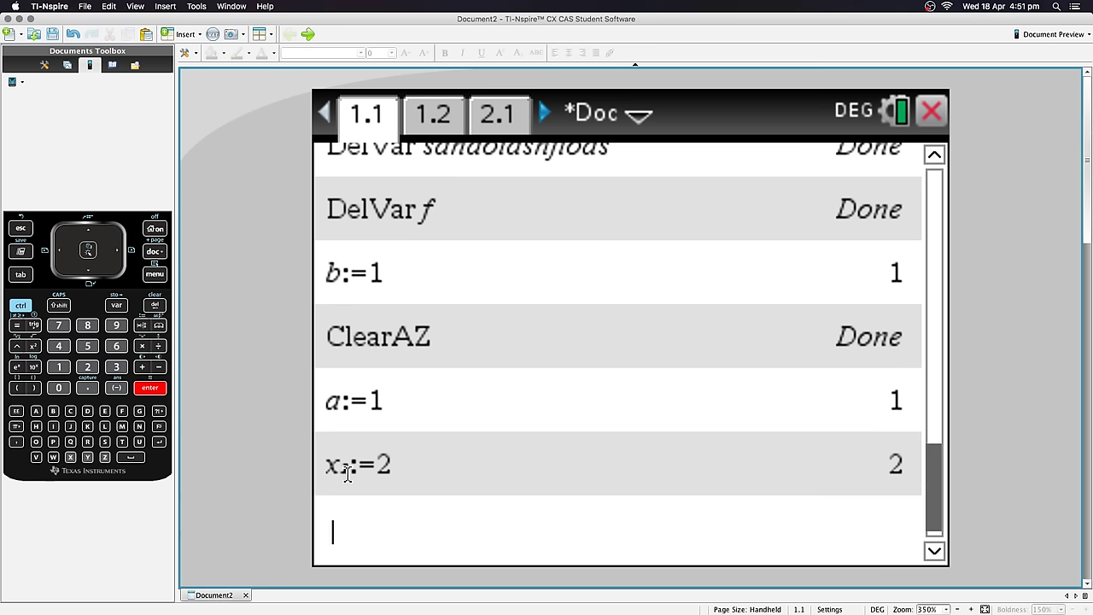
Step: Recall x₁ from the list of stored variables and evaluate it
key("super+l")
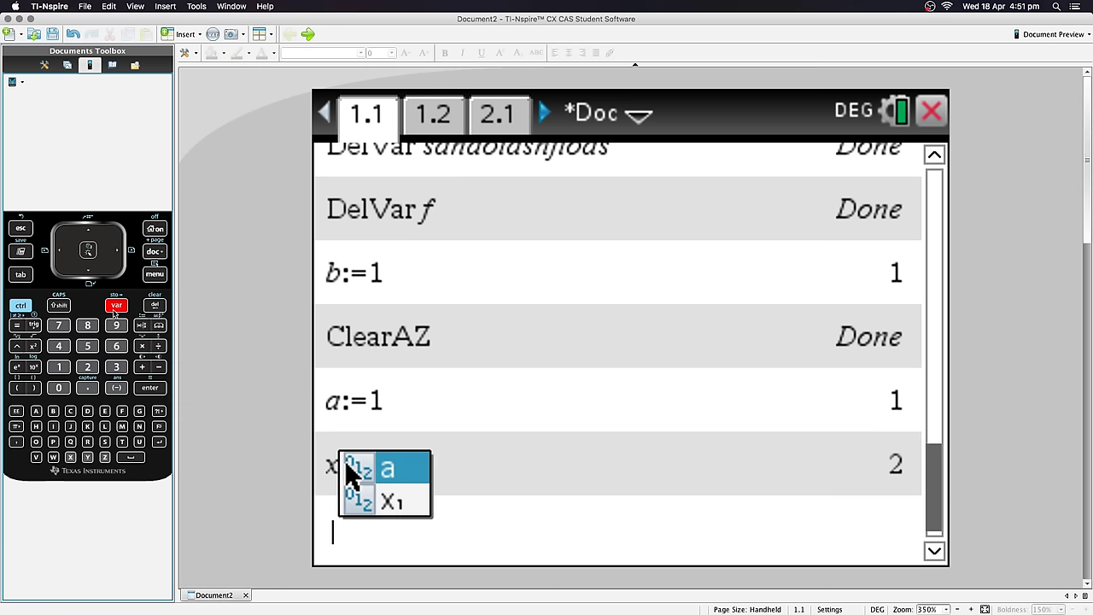
left_click(393, 504)
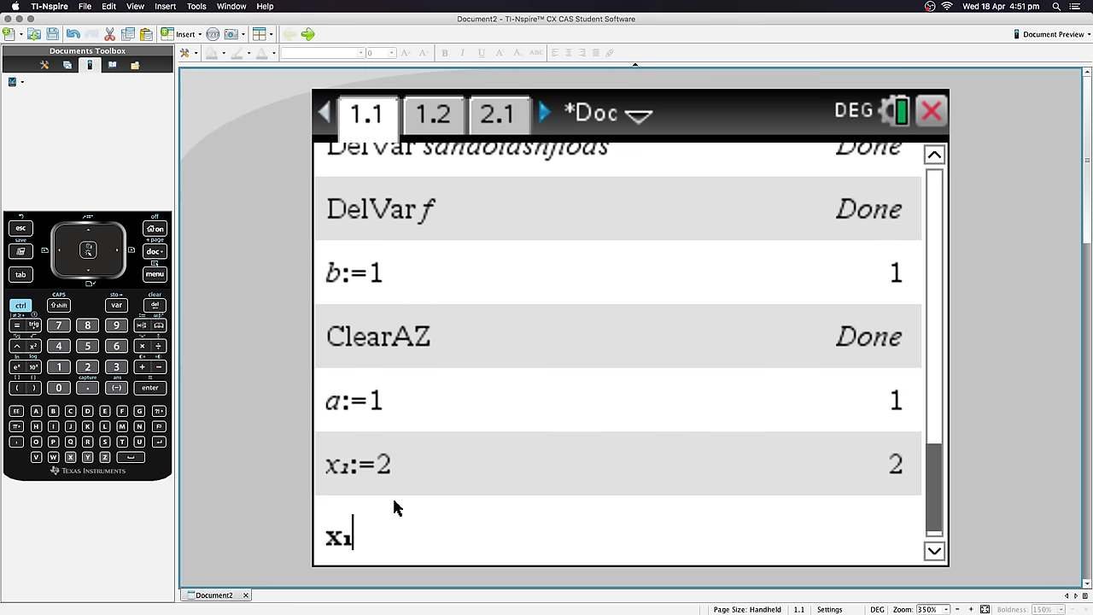
key("Return")
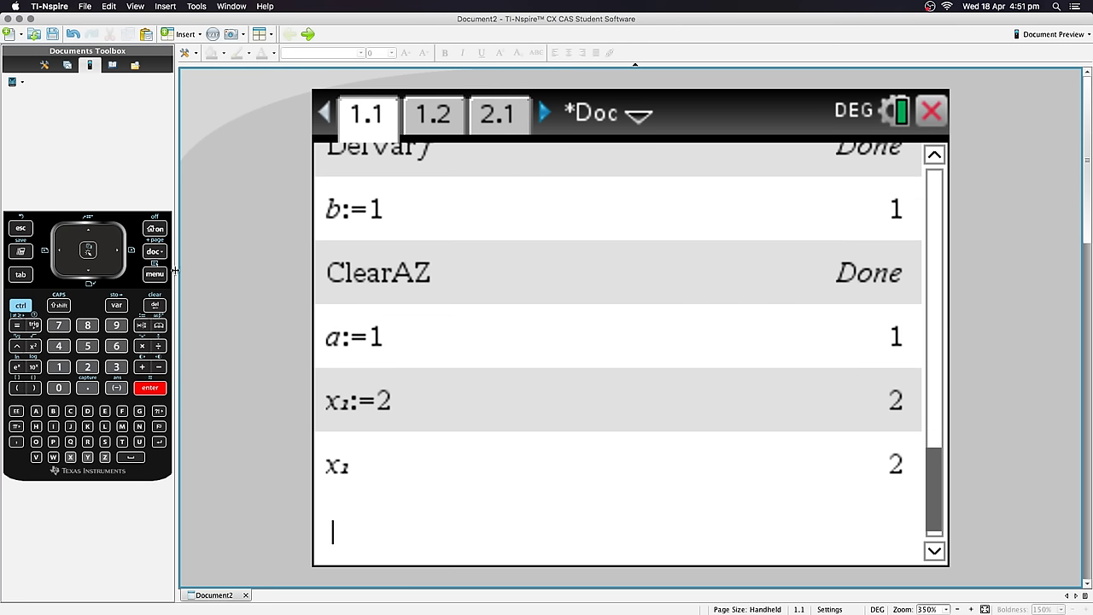
Step: Examine the trigonometric functions and their inverses in the trig palette, from sine to cotangent, and close it
left_click(32, 328)
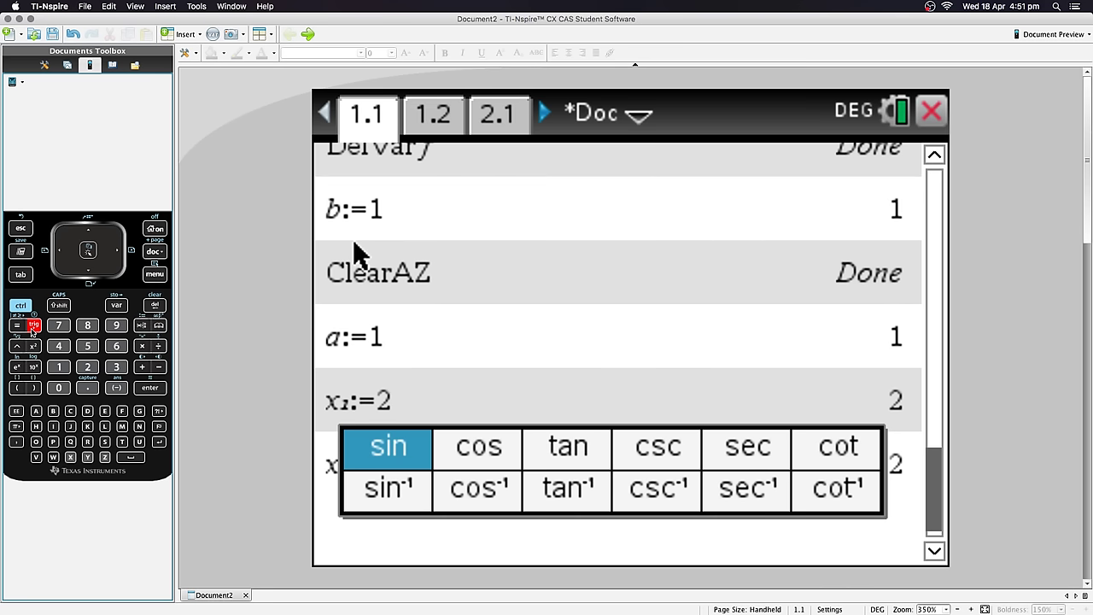
key("Right")
key("Right")
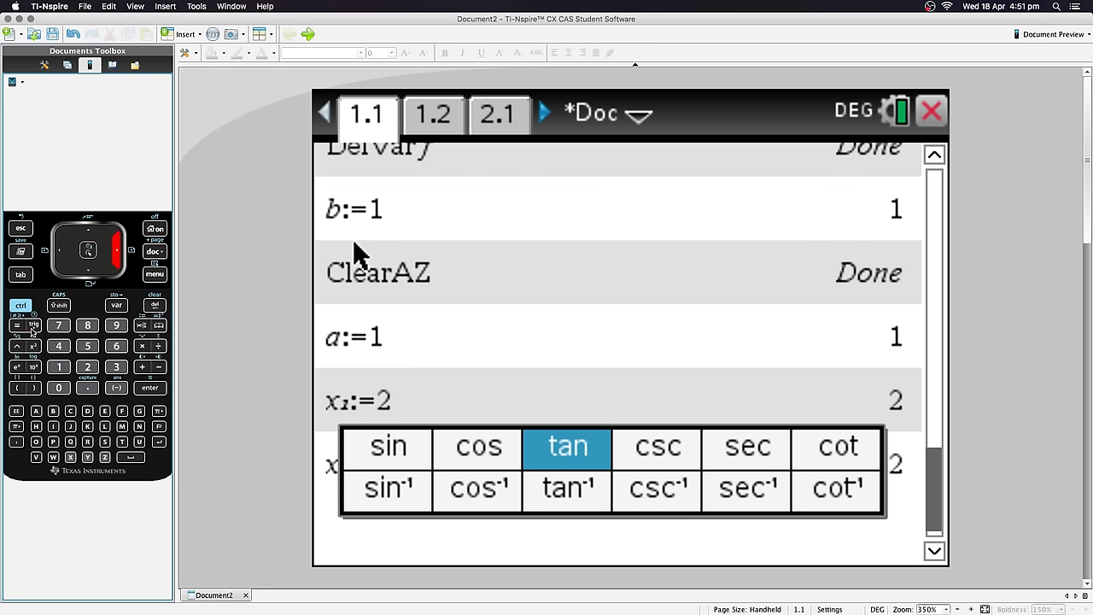
key("Down")
key("Left")
key("Left")
key("Right")
key("Right")
key("Right")
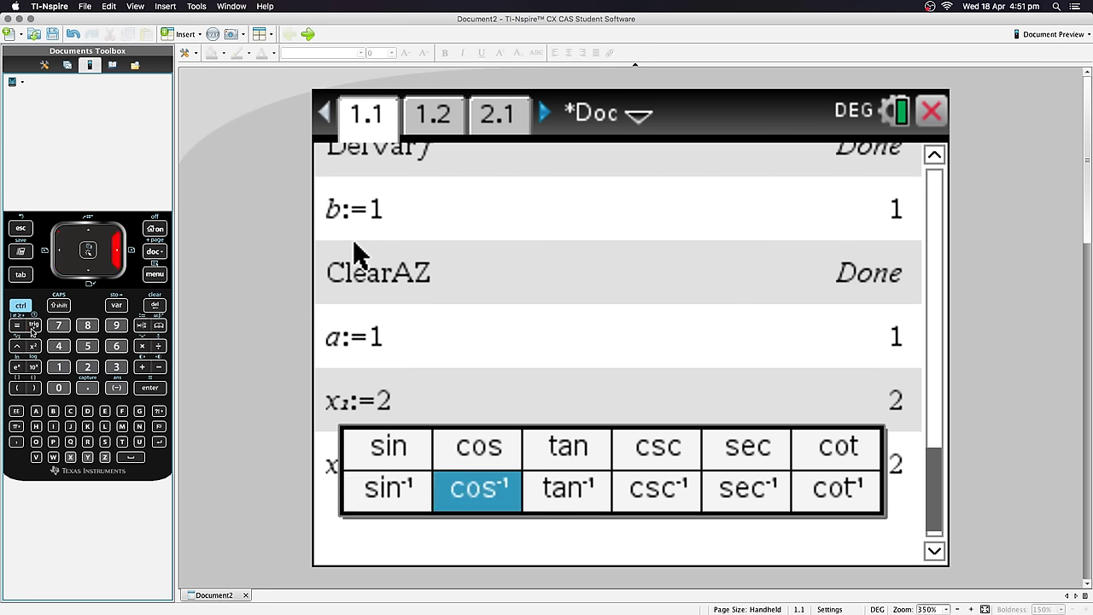
key("Up")
key("Right")
key("Right")
key("Down")
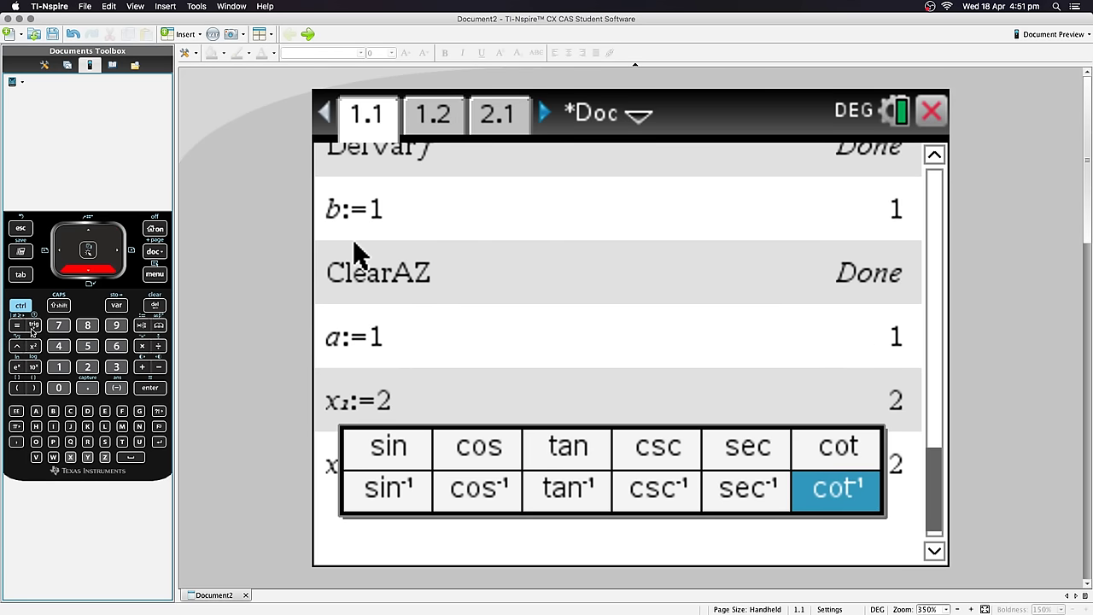
key("Left")
key("Left")
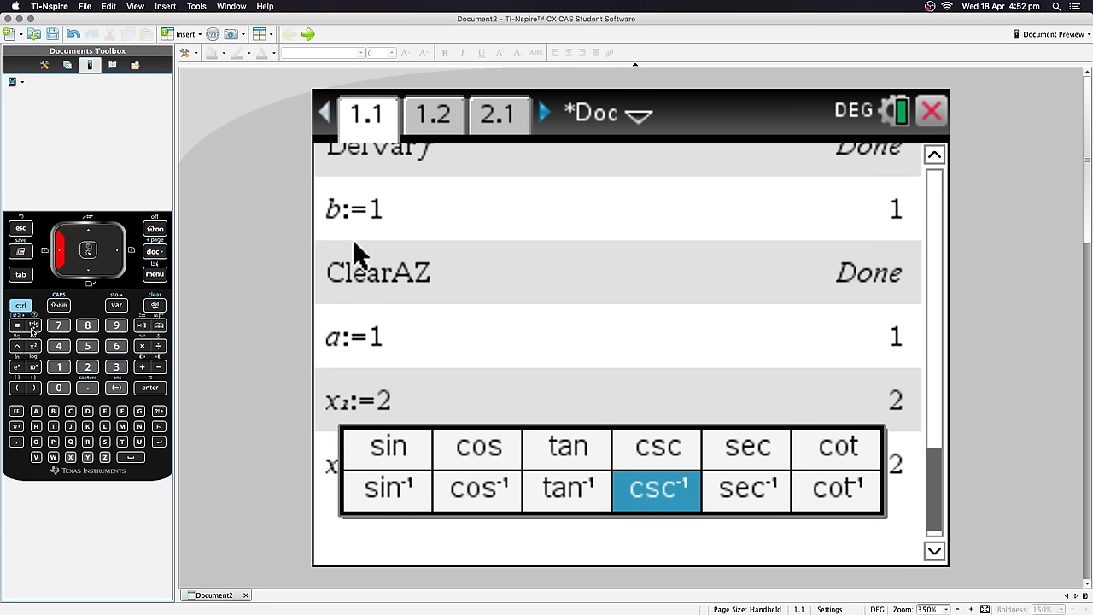
key("Up")
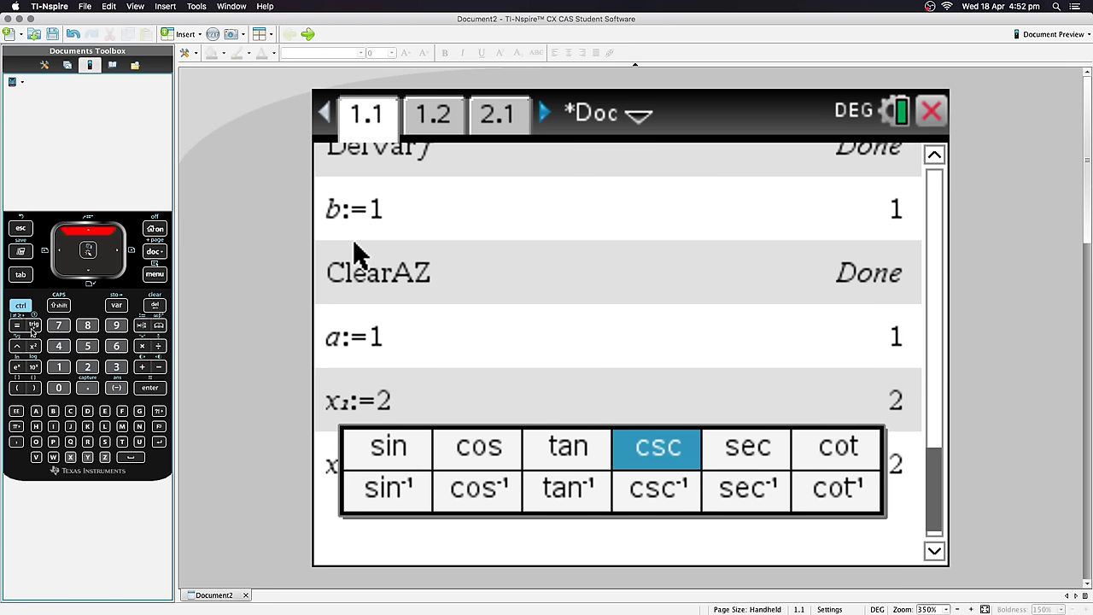
key("Right")
key("Right")
key("Down")
key("Left")
key("Left")
key("Left")
key("Left")
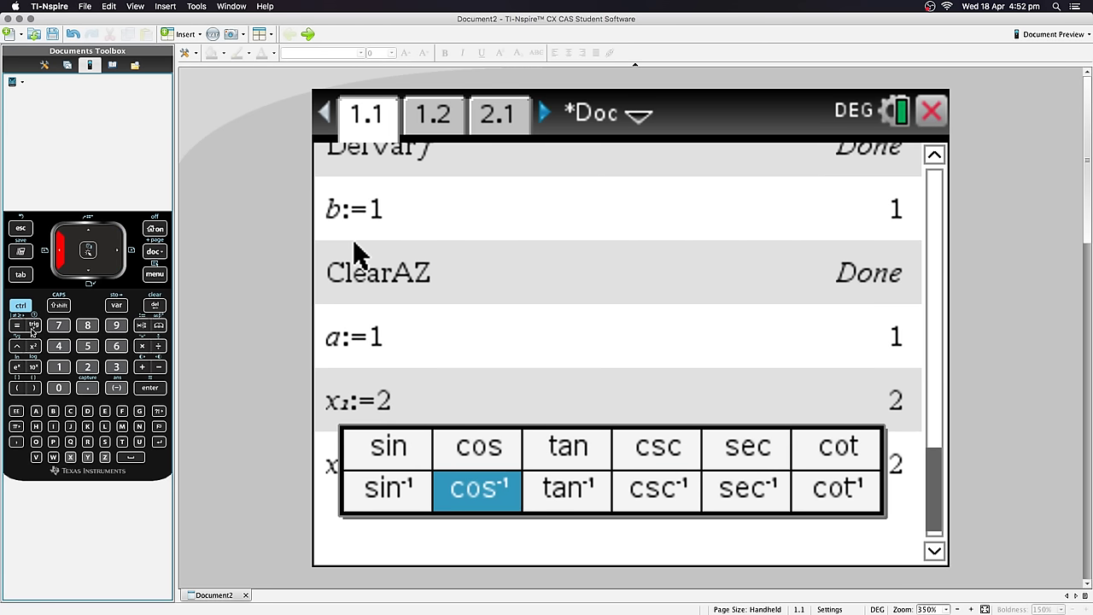
key("Up")
key("Left")
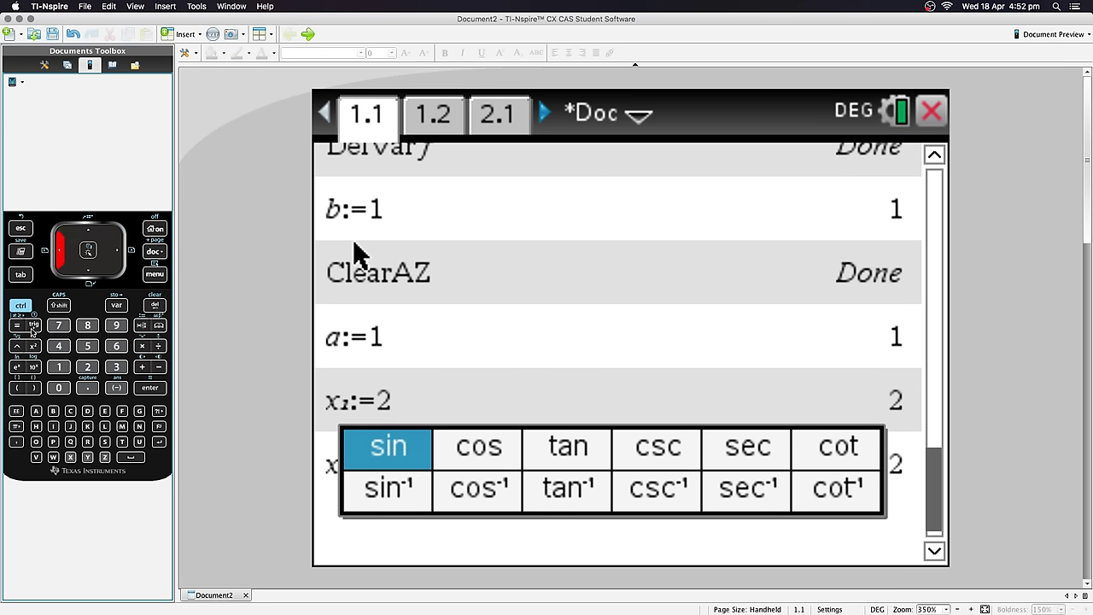
key("Escape")
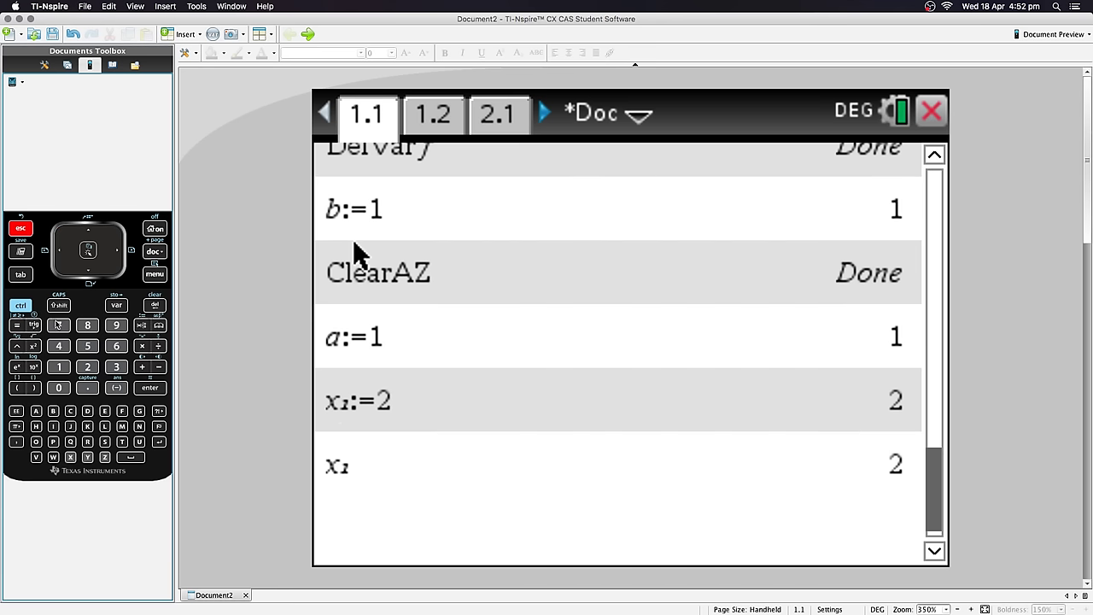
Step: Evaluate sin(30) using the sine function from the trig palette and highlight its argument in the history
key("ctrl+t")
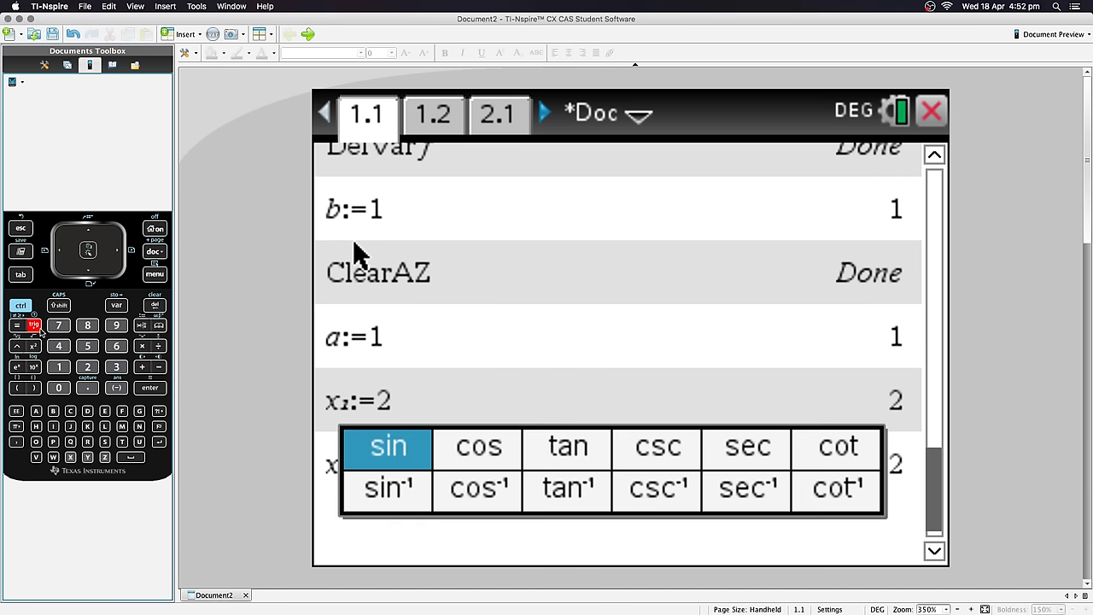
left_click(357, 461)
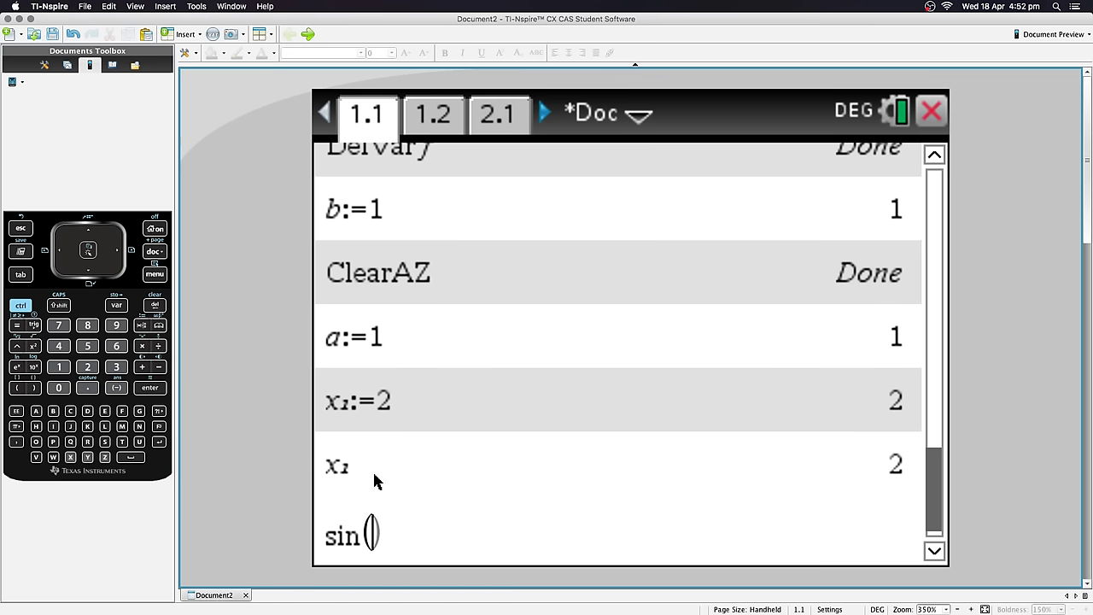
type("30")
key("Return")
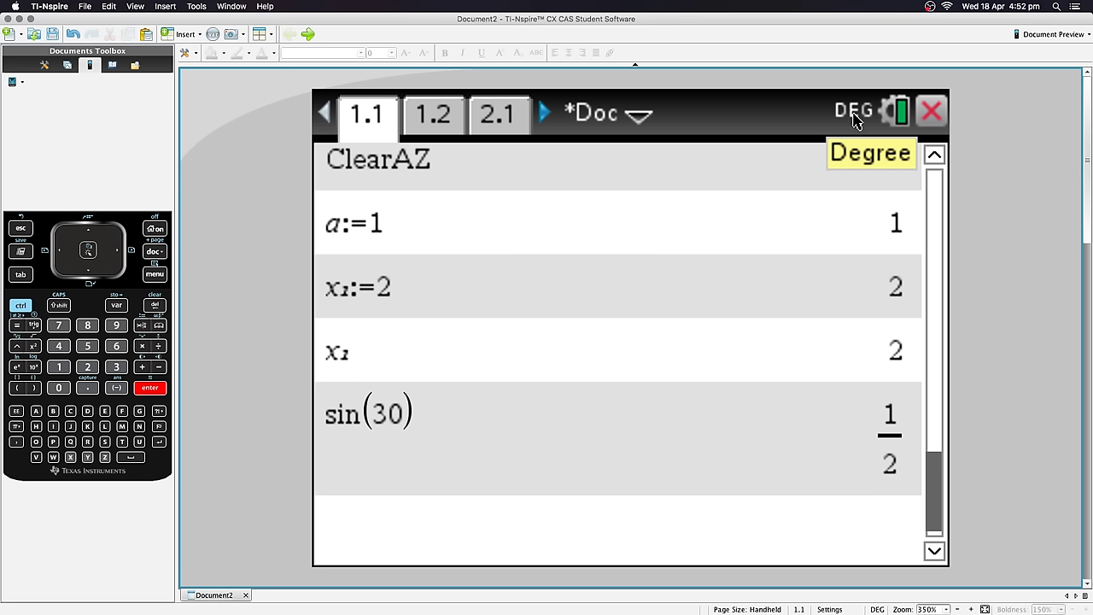
left_click_drag(373, 415, 403, 414)
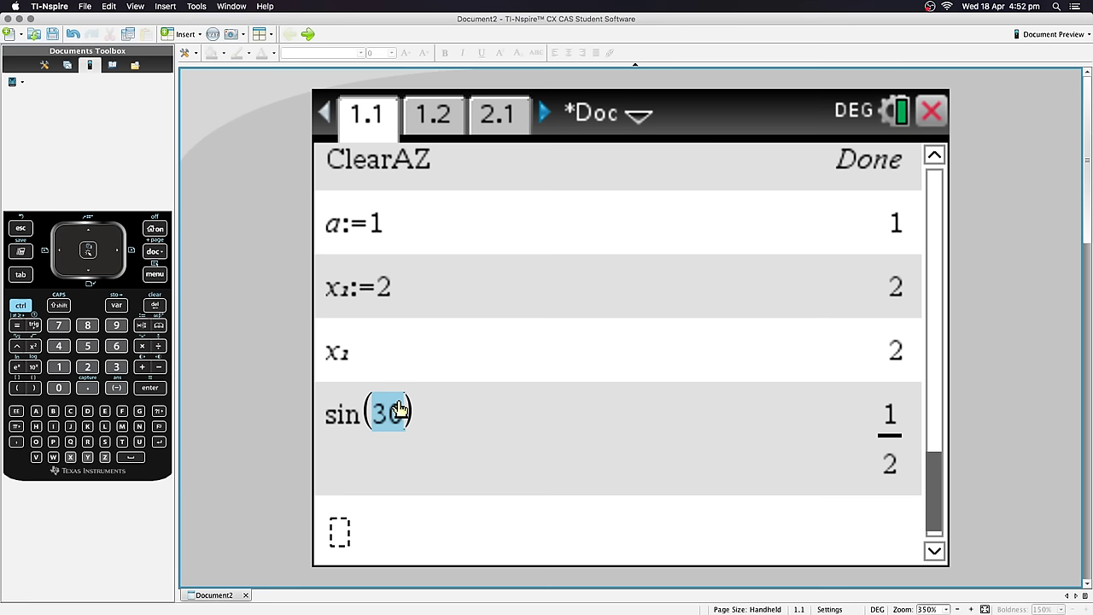
Step: Start a new sine expression on the entry line with the trig palette and enter 30 as its argument
left_click(342, 535)
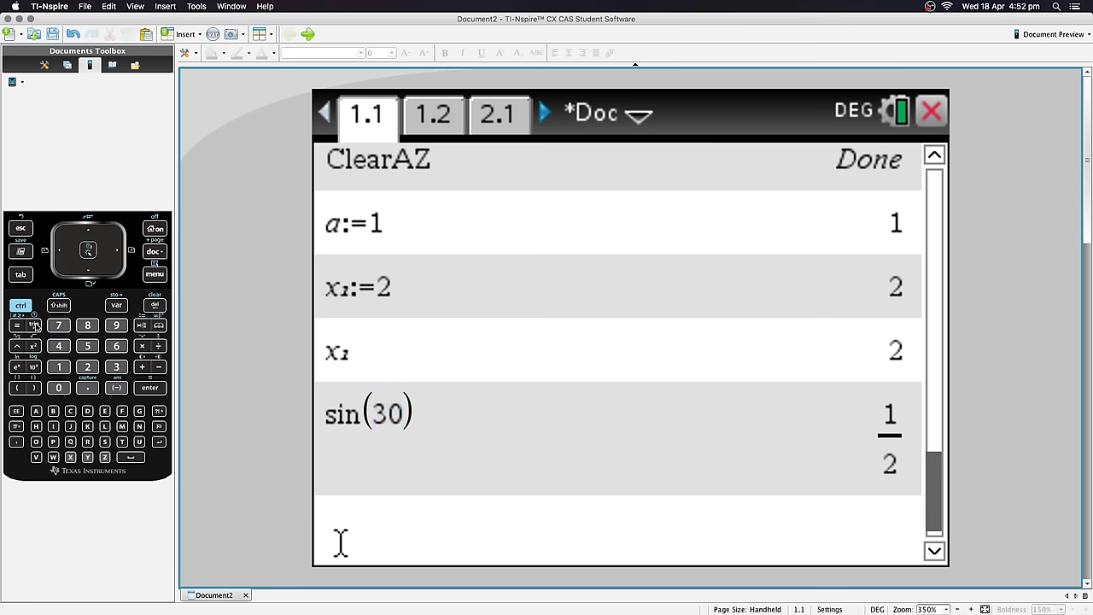
left_click(34, 326)
left_click(389, 450)
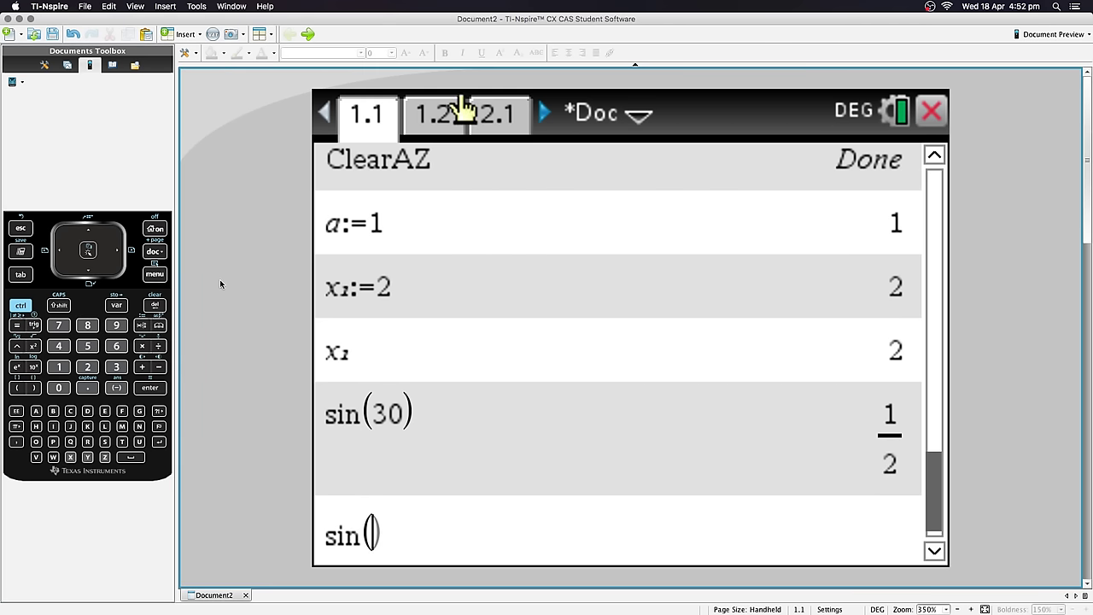
type("30")
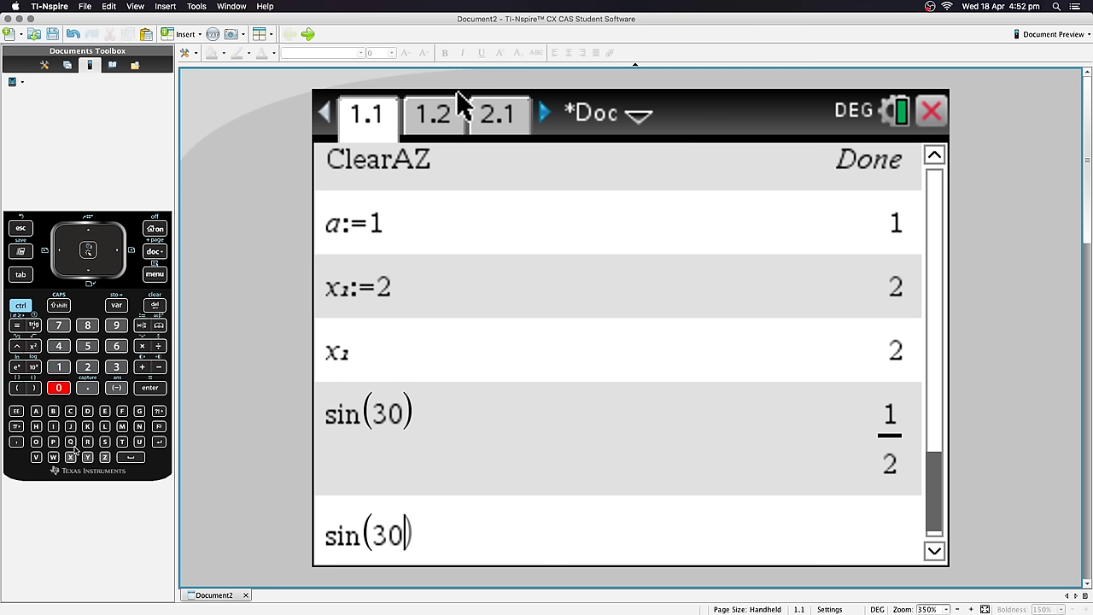
Step: Append the radian symbol from the constants and symbols palette to the 30 and evaluate sin(30ʳ)
left_click(15, 427)
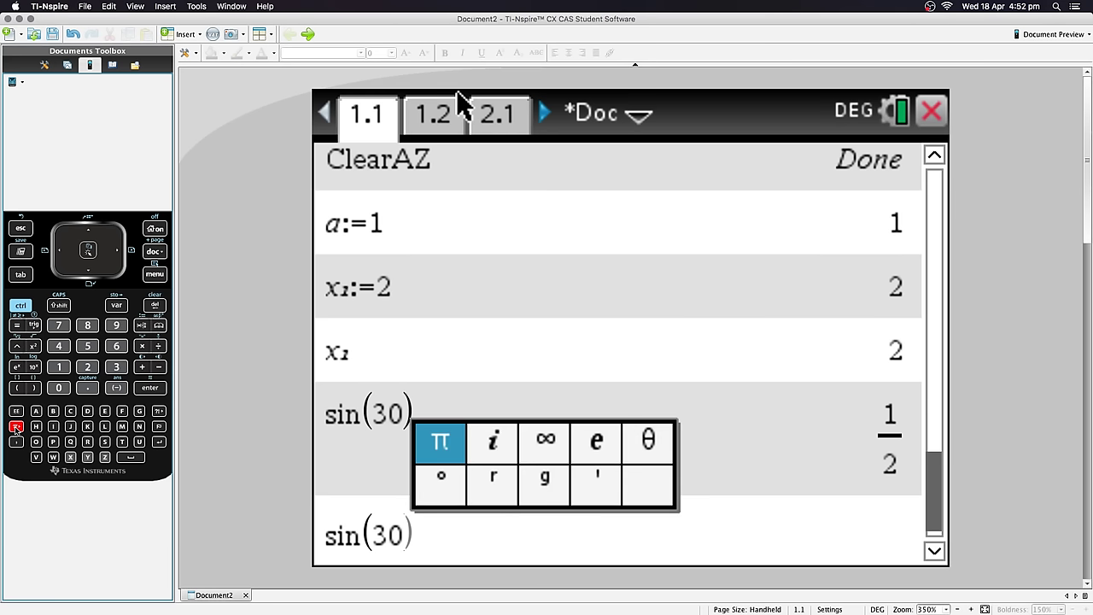
key("Right")
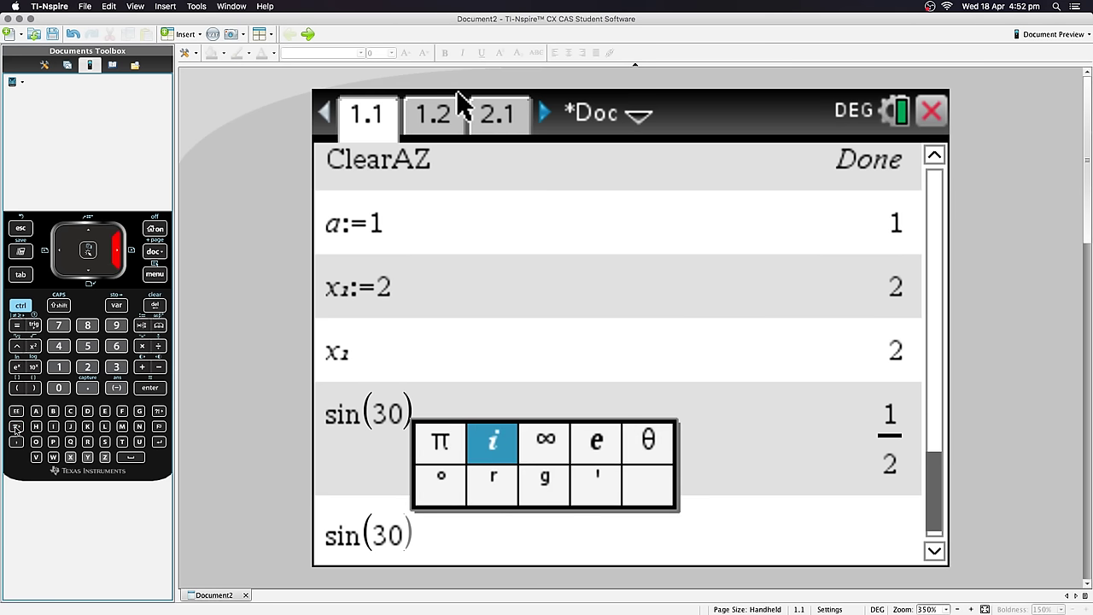
key("Right")
key("Right")
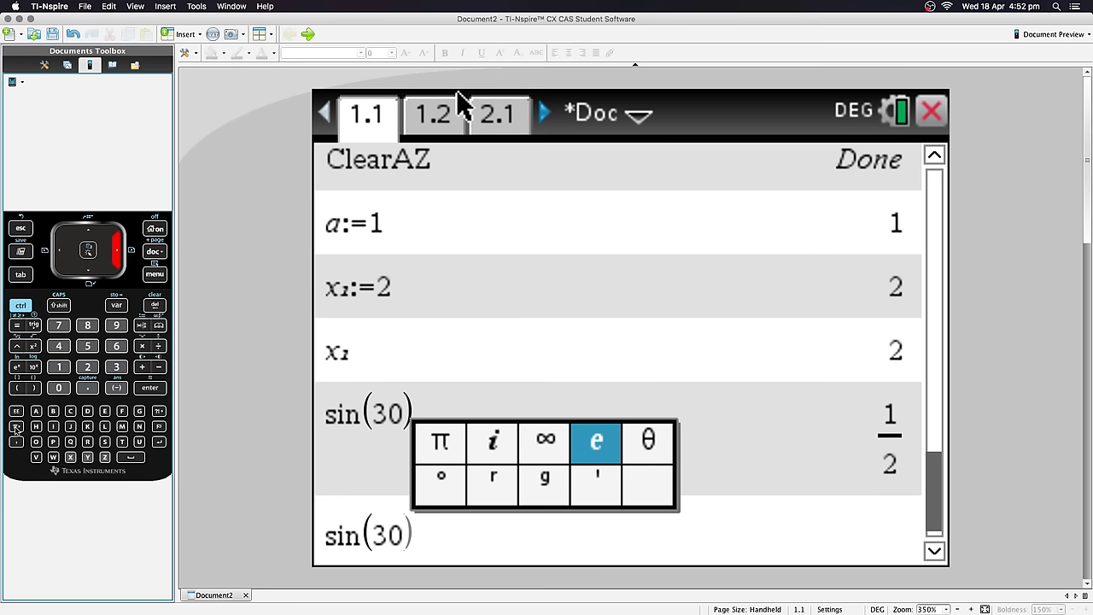
key("Right")
key("Left")
key("Down")
key("Left")
key("Left")
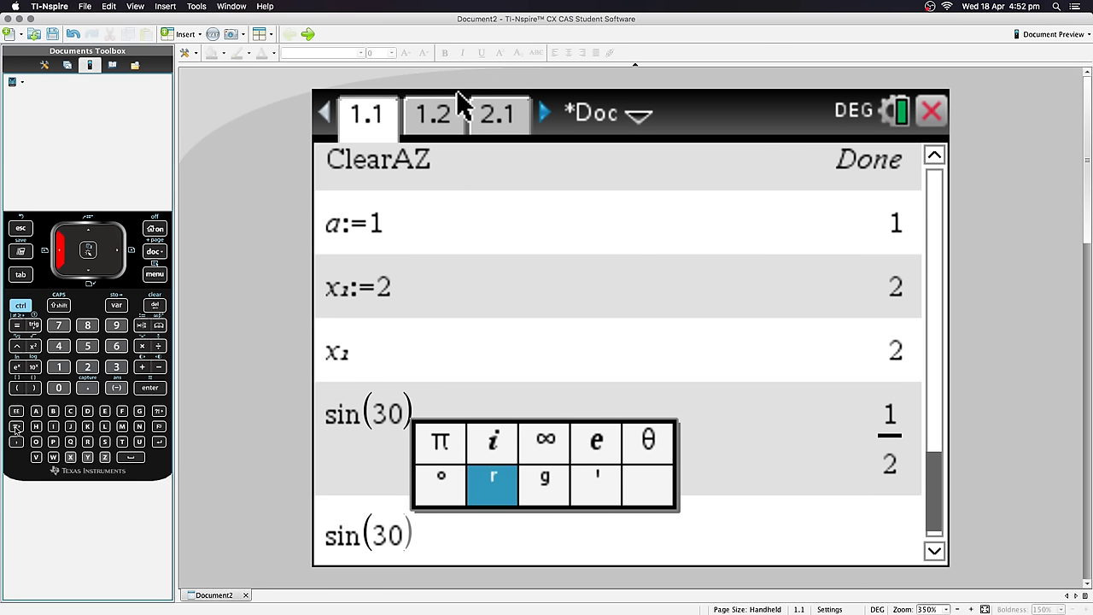
key("Return")
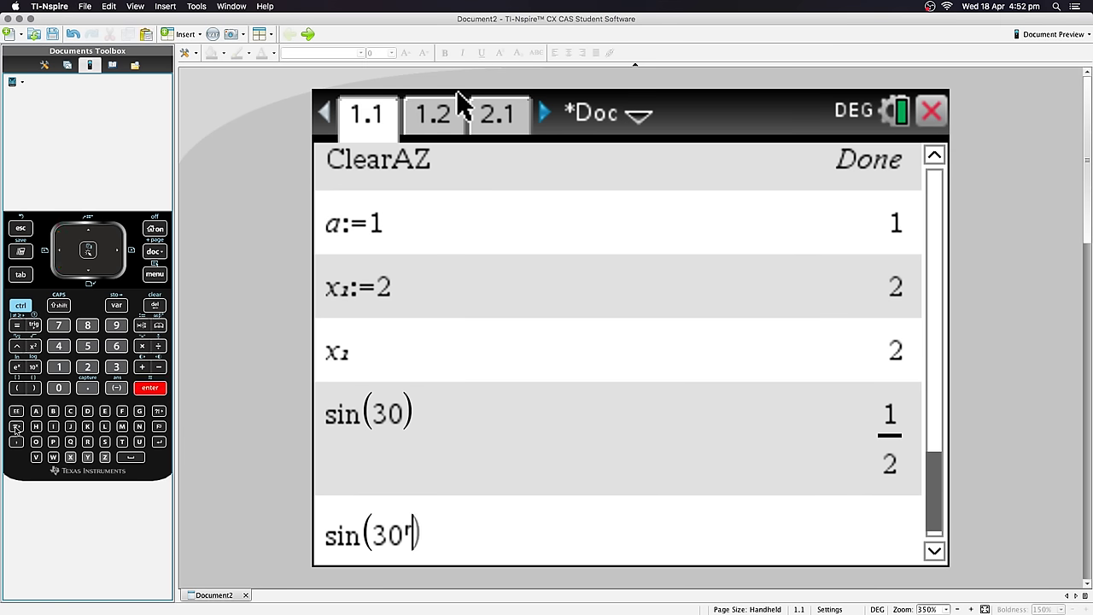
key("Return")
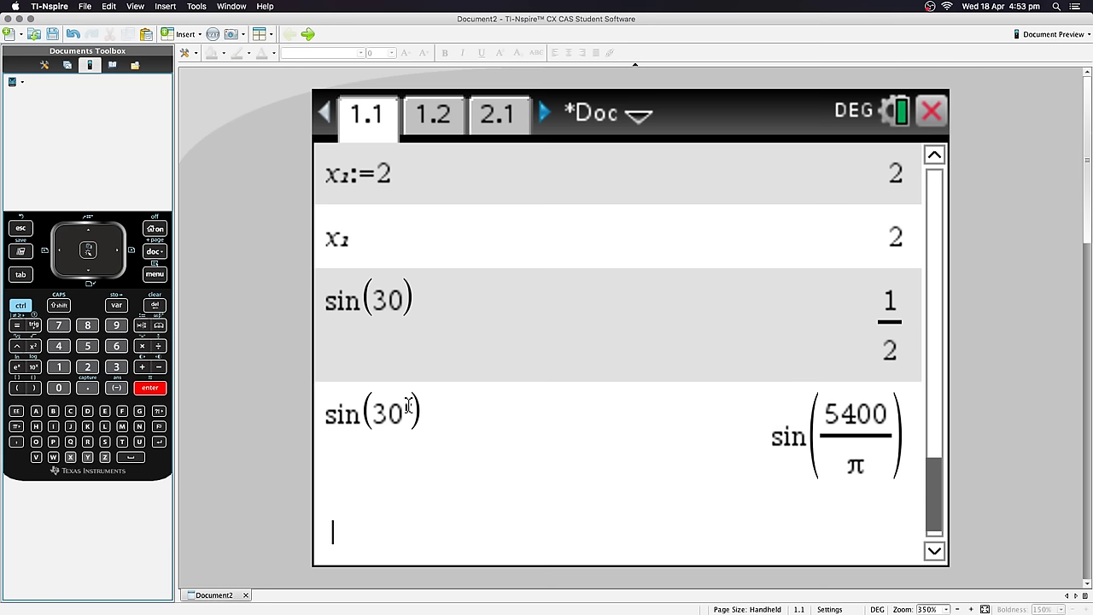
Step: Highlight the exact result of sin(30ʳ) in the history, then return to the entry line
left_click(859, 425)
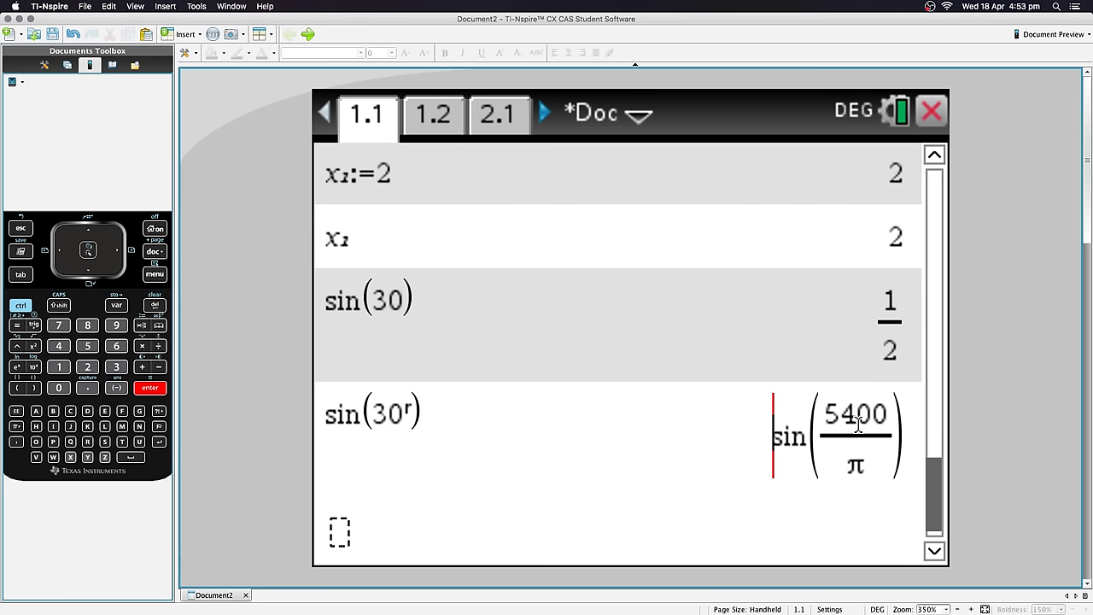
left_click(649, 553)
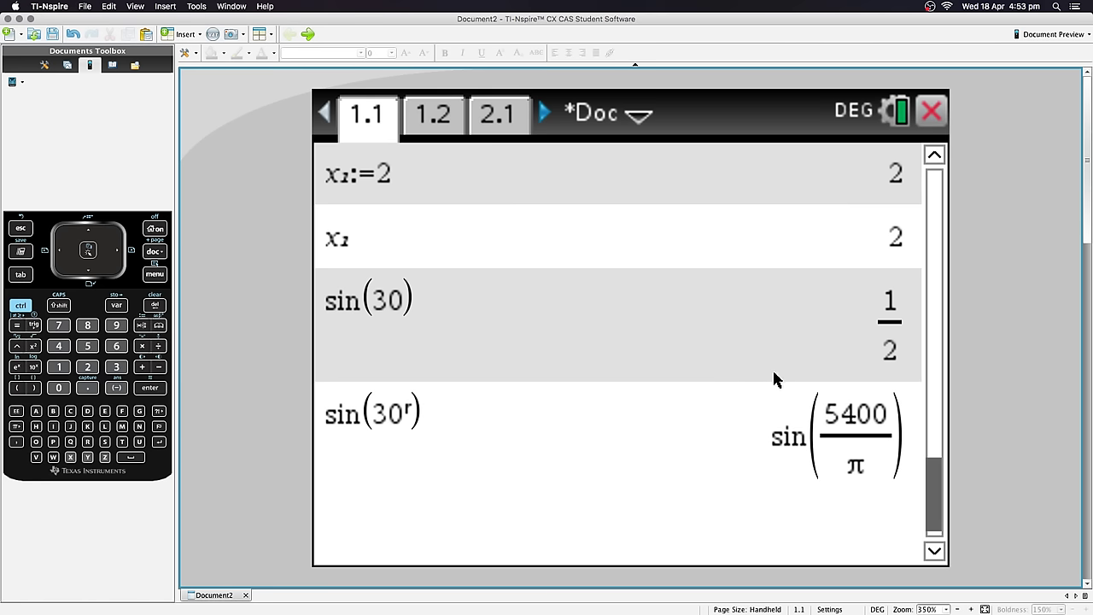
left_click(774, 437)
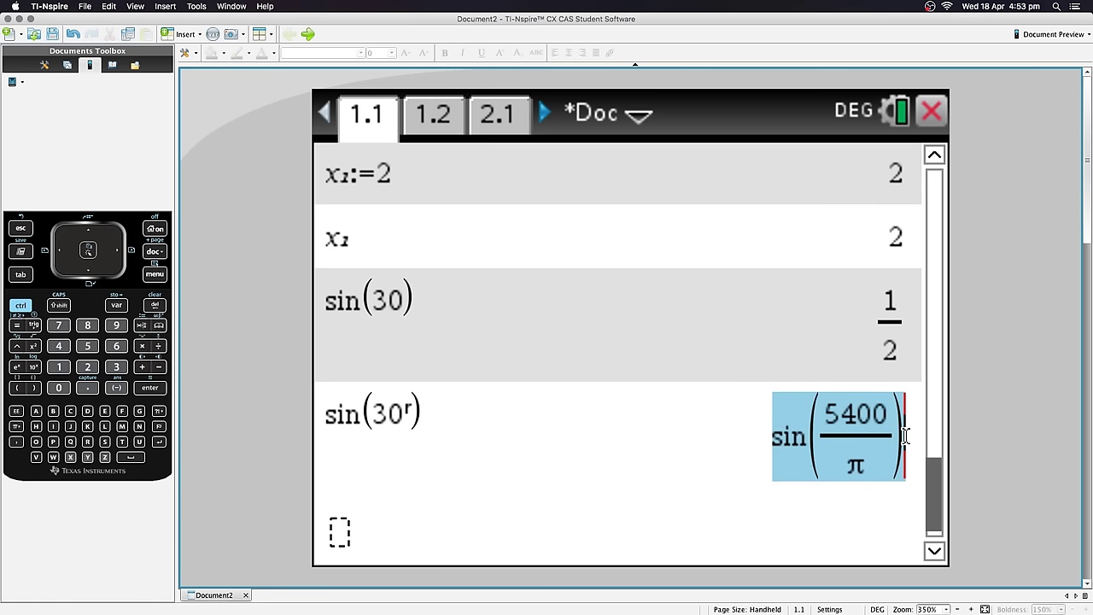
left_click(334, 530)
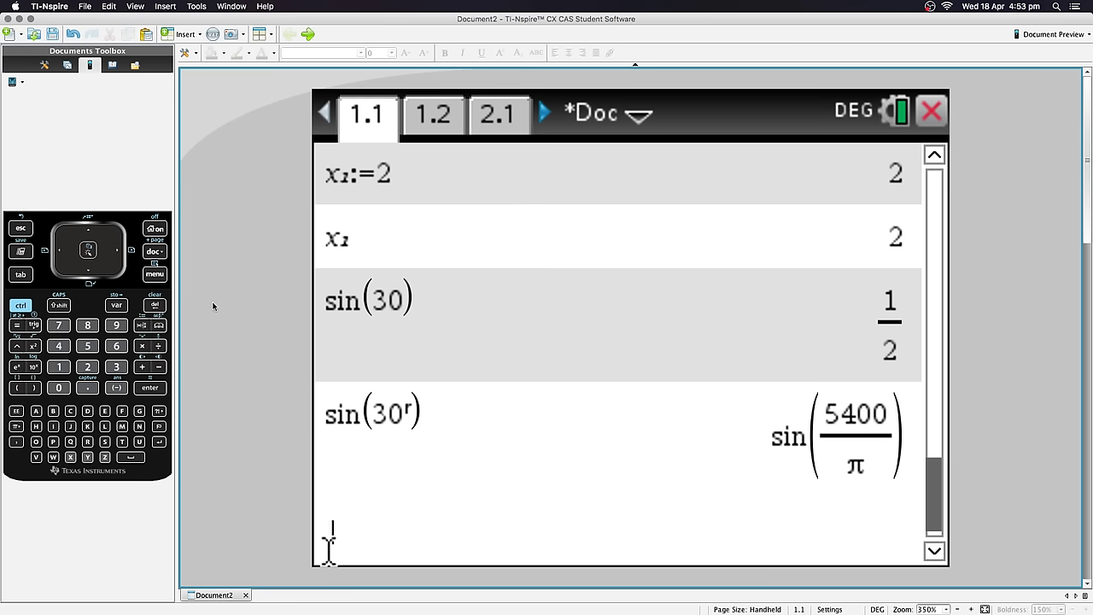
Step: Evaluate sin(30ʳ) again as a decimal approximation and highlight the result
left_click(21, 306)
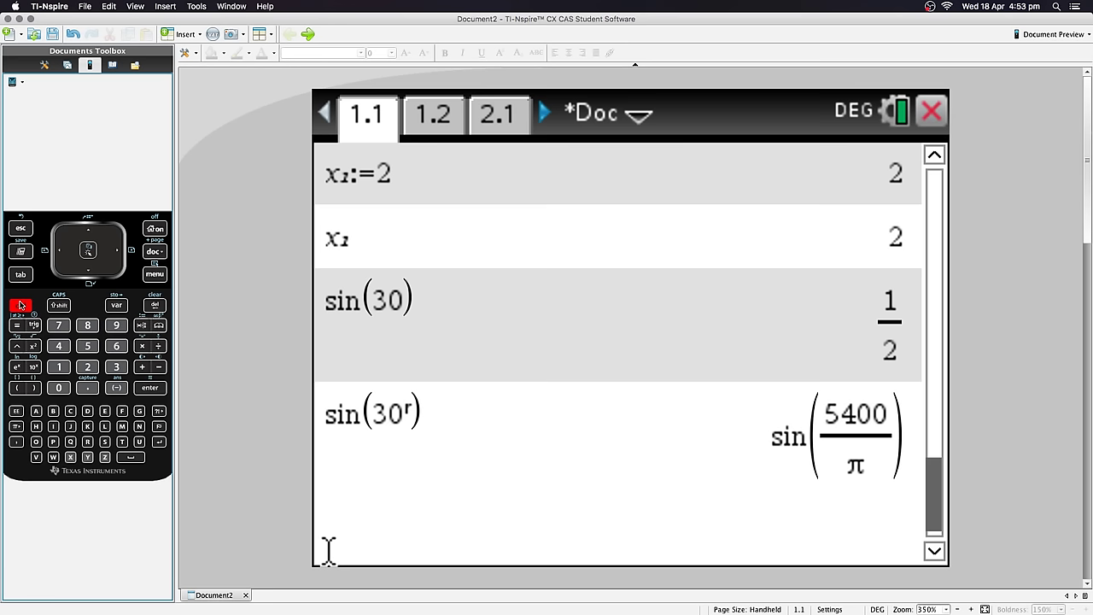
left_click(153, 389)
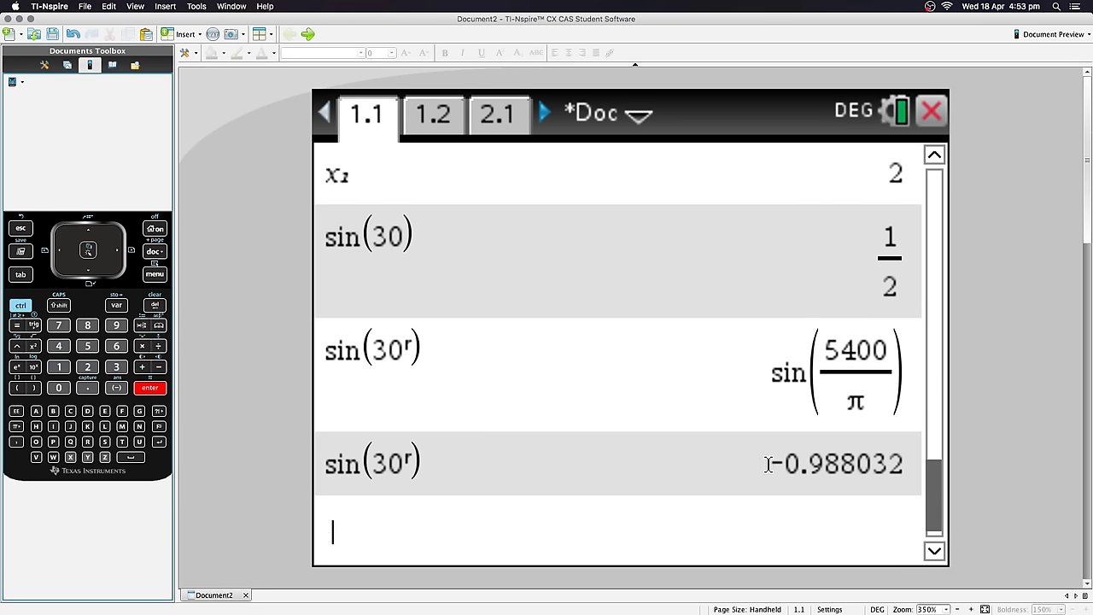
left_click_drag(772, 463, 888, 466)
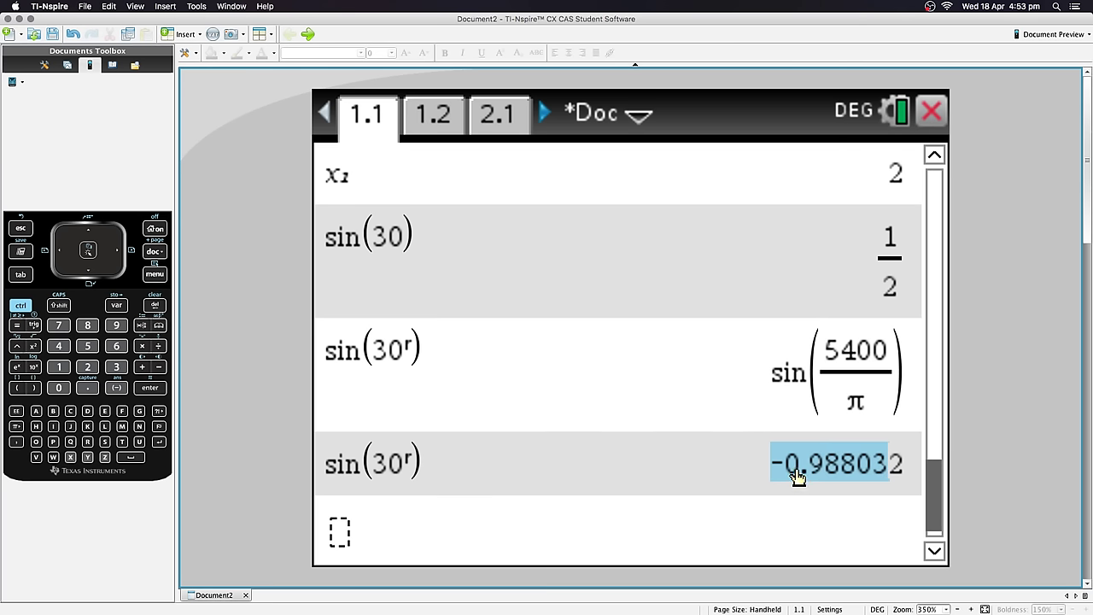
left_click(516, 530)
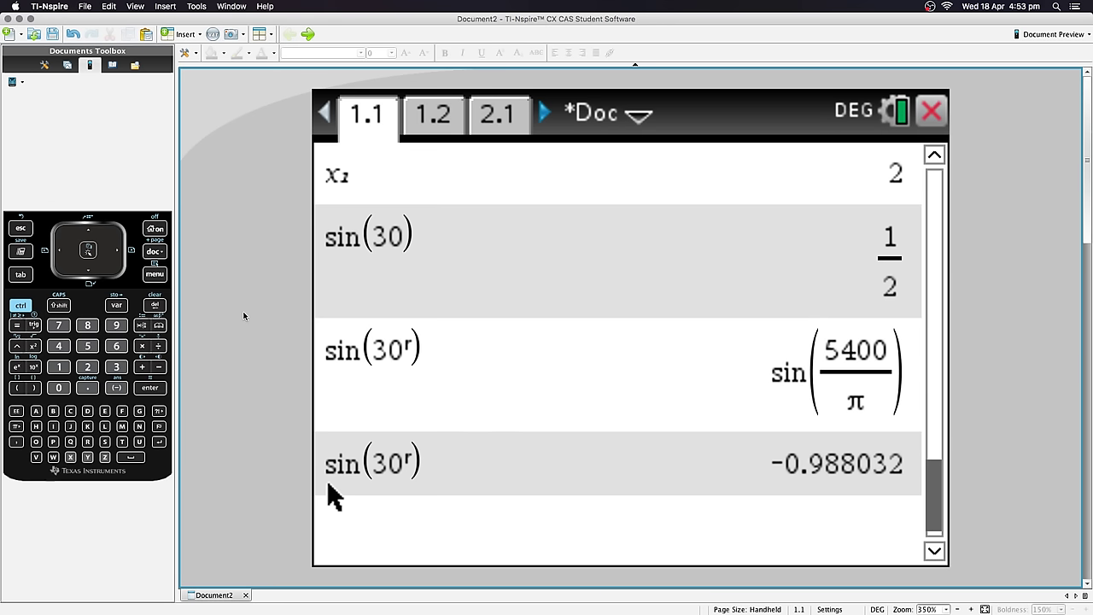
Step: Examine the calculator's Actions commands, from Define through Clear History to Insert Comment
left_click(155, 274)
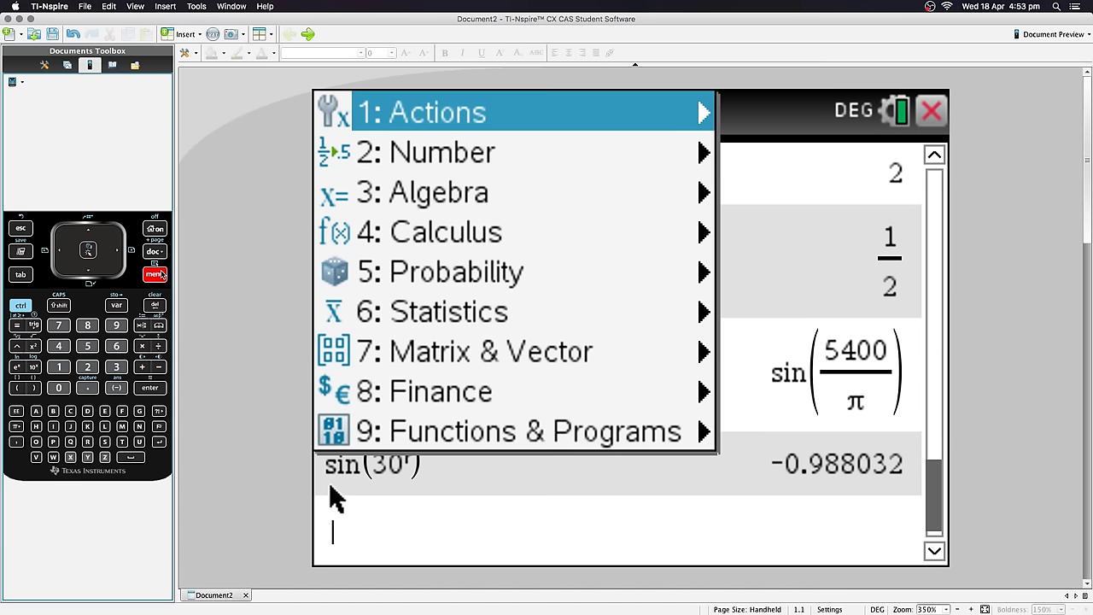
key("Right")
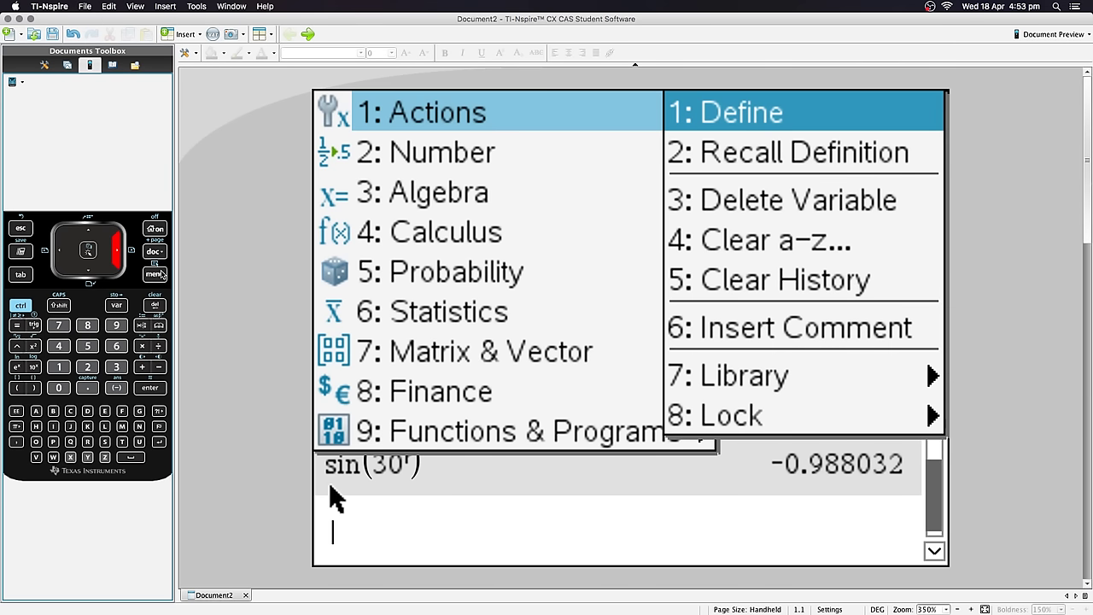
key("Down")
key("Down")
key("Down")
key("Down")
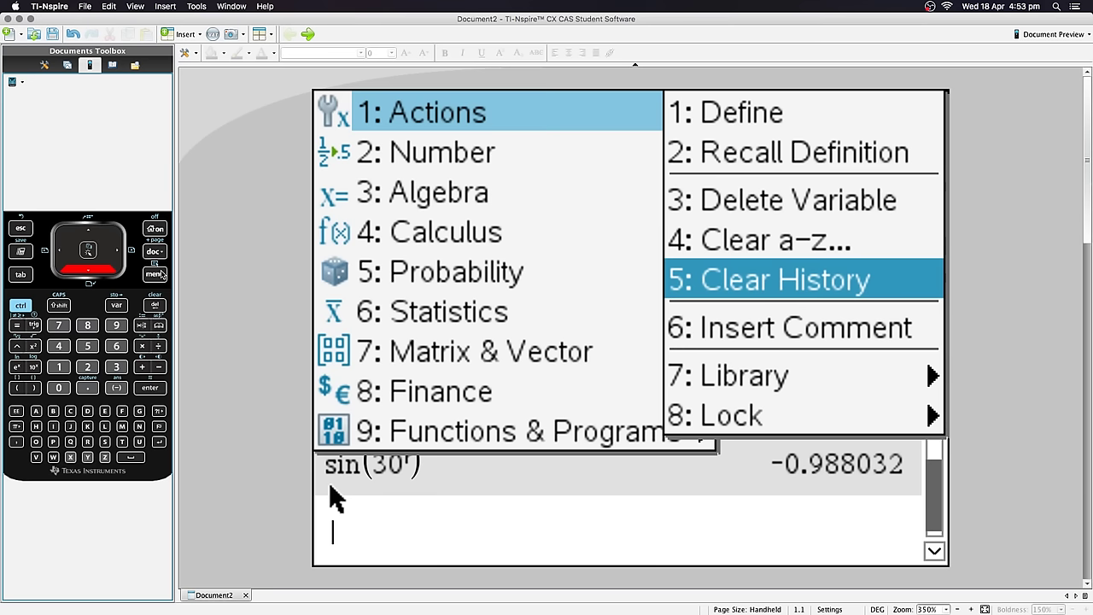
key("Down")
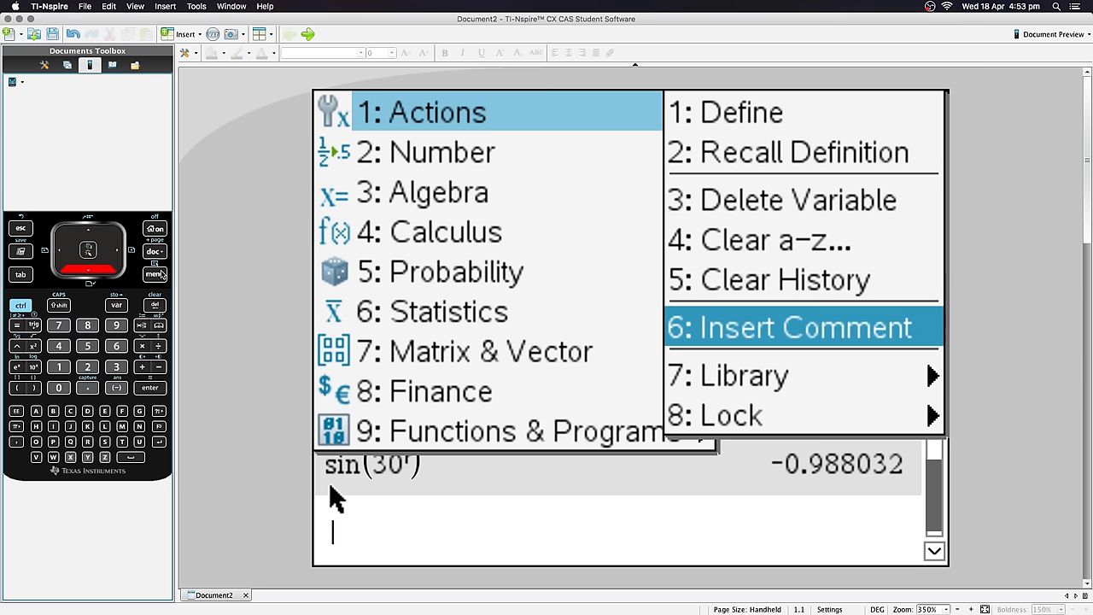
key("Left")
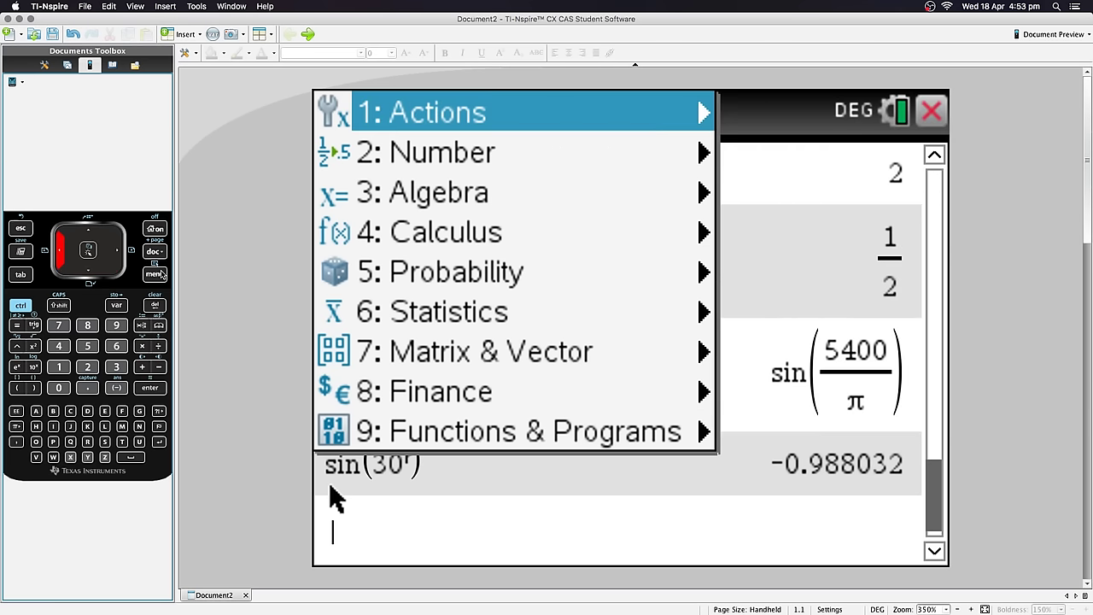
Step: Factorise 55 with the Factor command from the Number tools
key("Down")
key("Right")
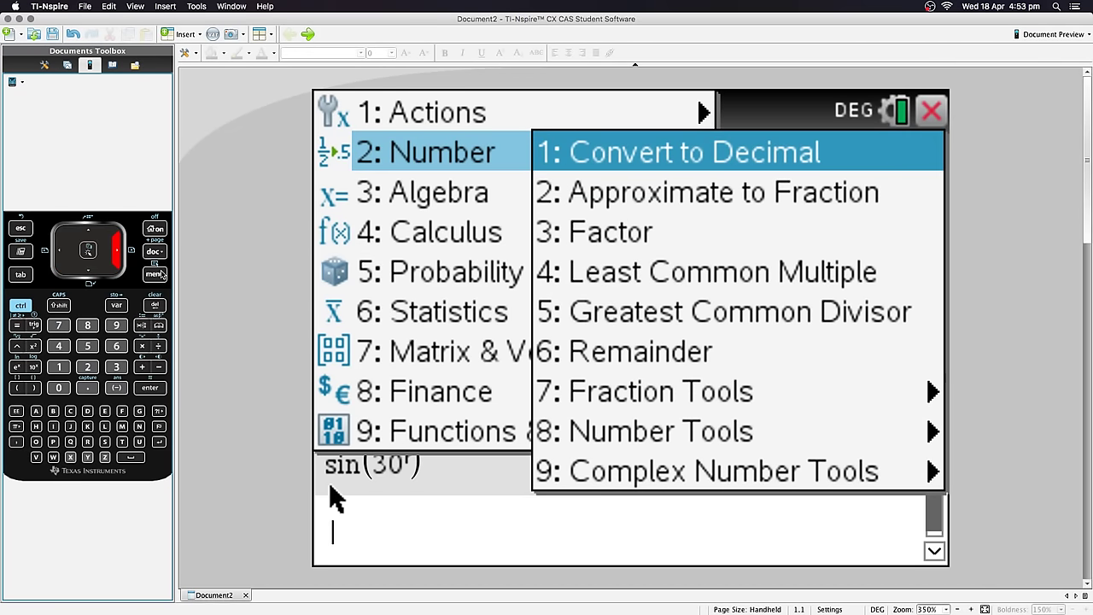
key("Down")
key("Down")
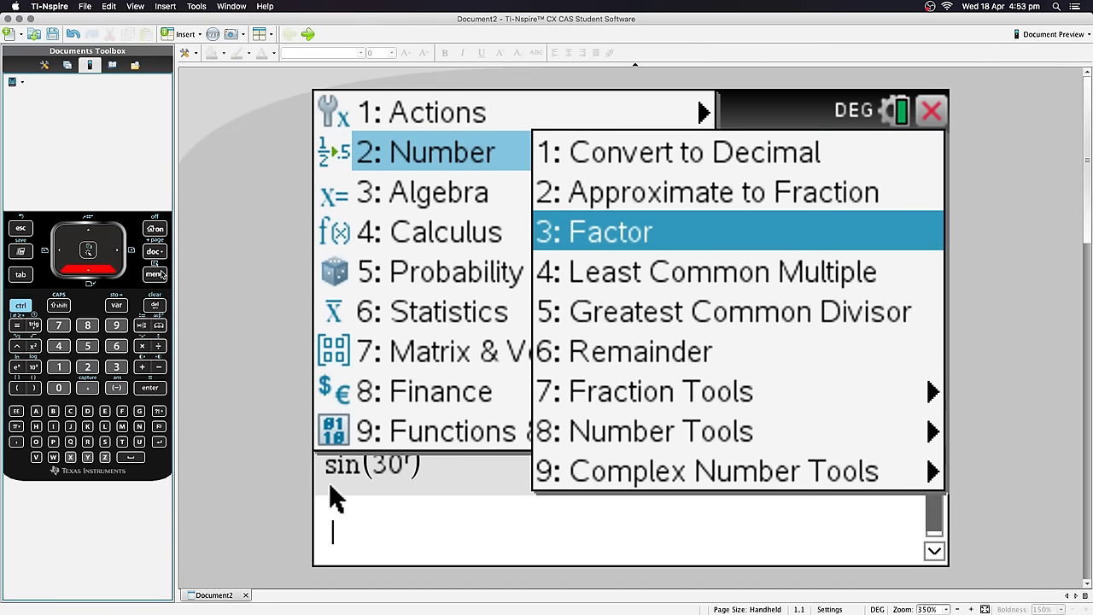
key("Down")
key("Up")
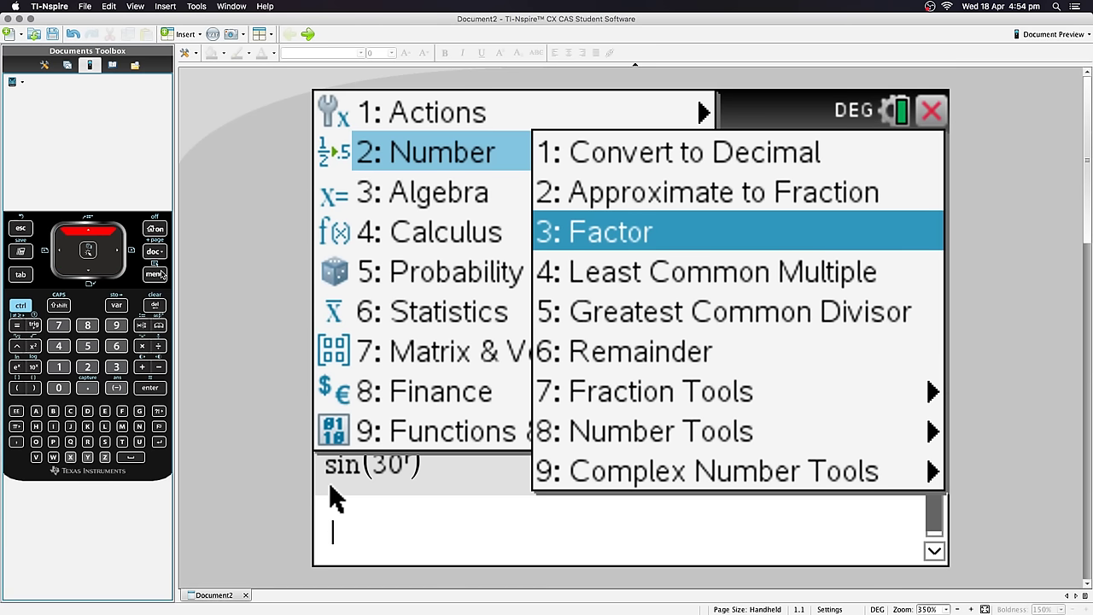
key("Return")
type("55")
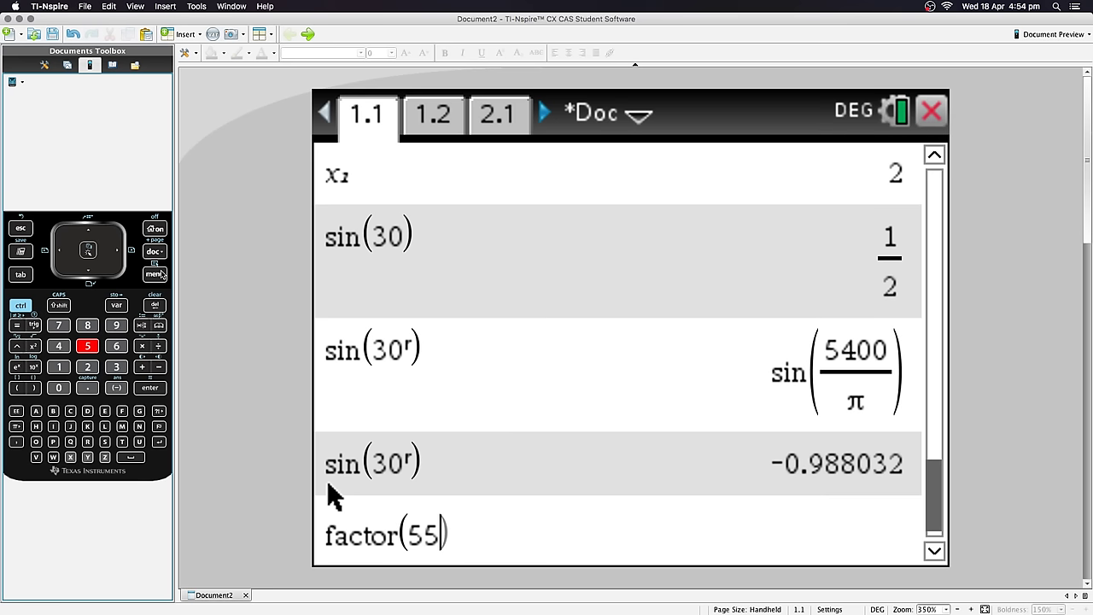
key("Return")
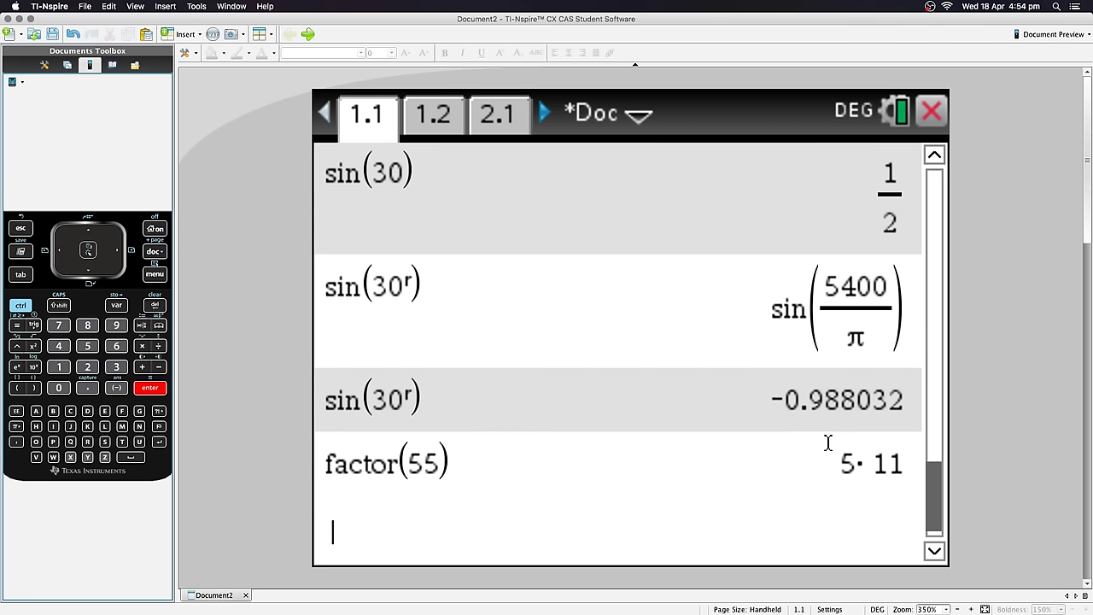
Step: Recall the factor(55) entry from the history, replace its argument with 123 and evaluate it
key("Up")
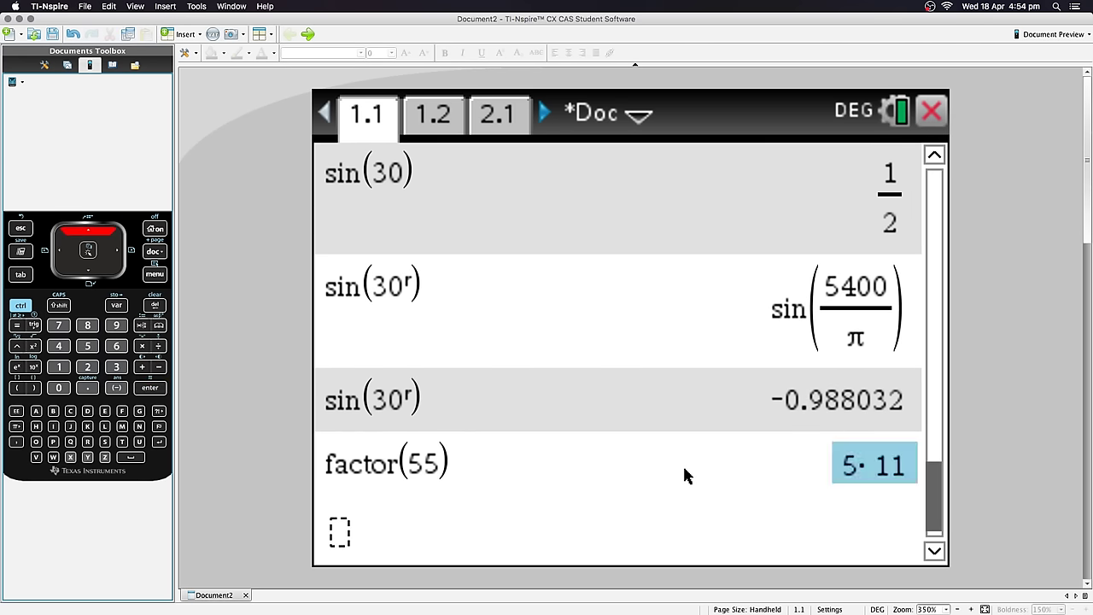
key("Up")
key("Return")
key("Left")
key("BackSpace")
key("BackSpace")
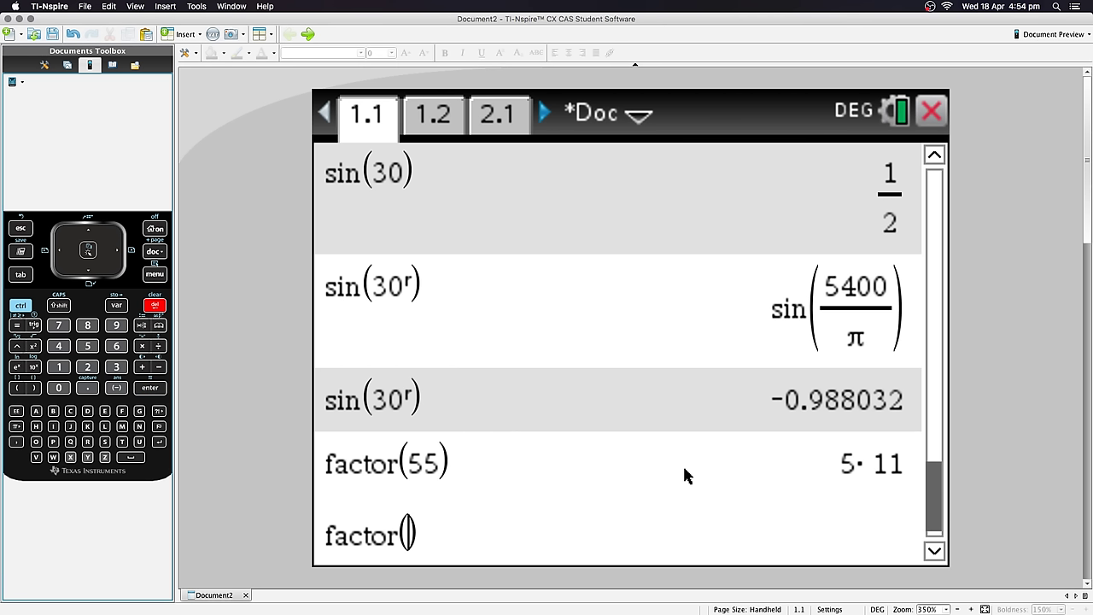
type("123")
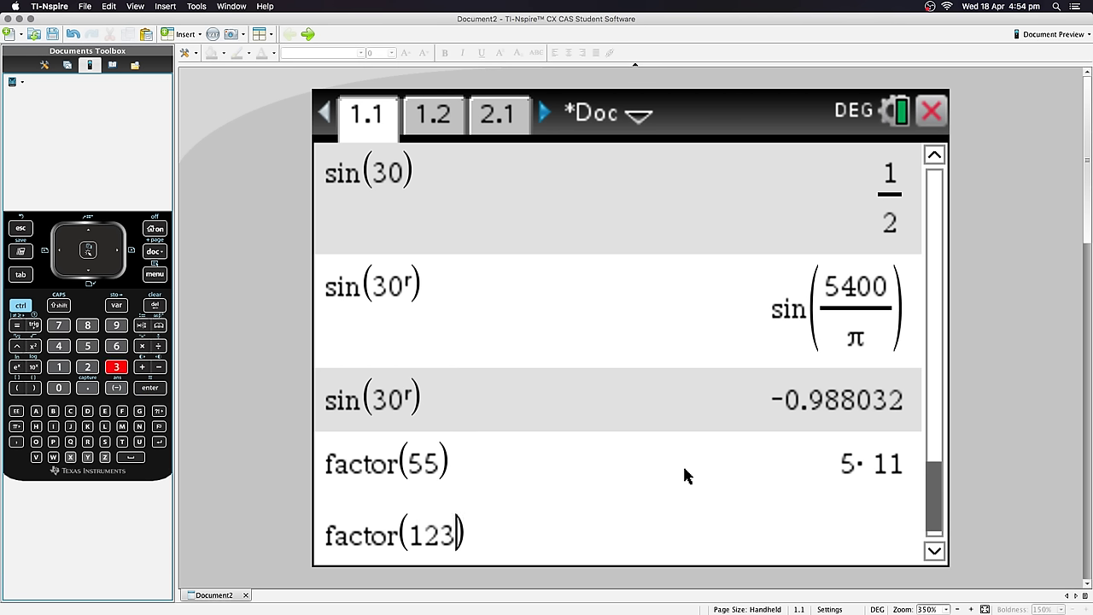
key("Return")
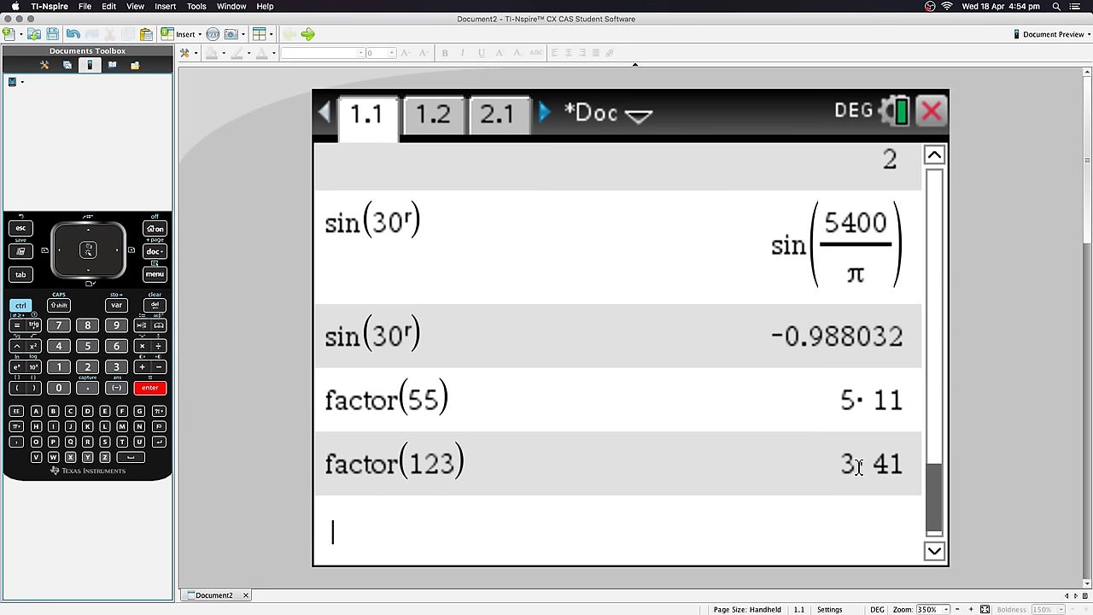
Step: Reuse the factor(123) entry with the argument changed to 124, evaluate it and highlight the squared factor
key("Up")
key("Up")
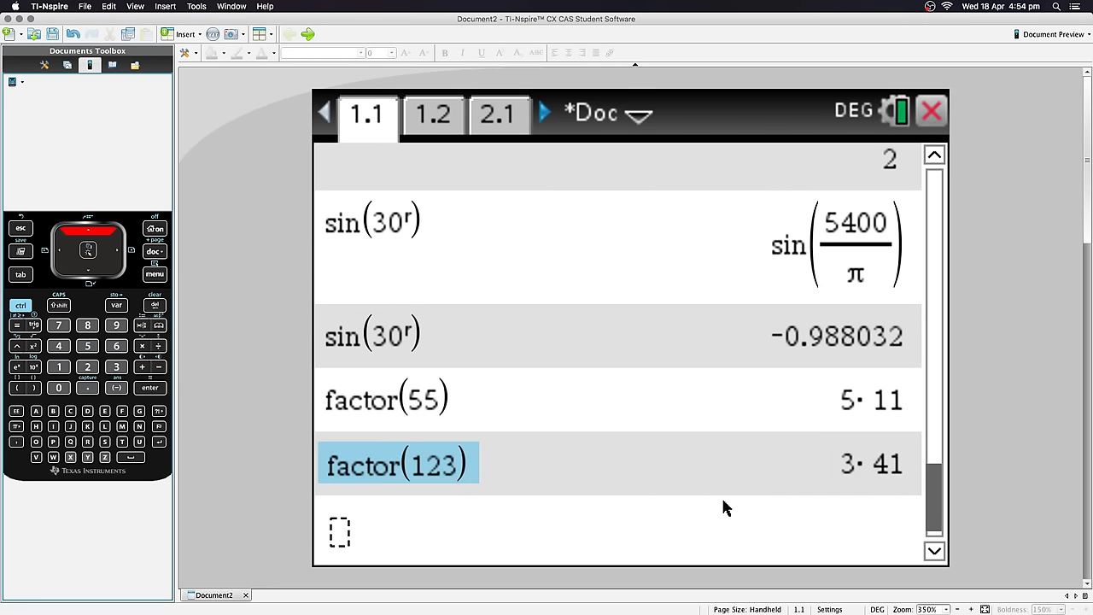
key("Return")
key("Left")
key("BackSpace")
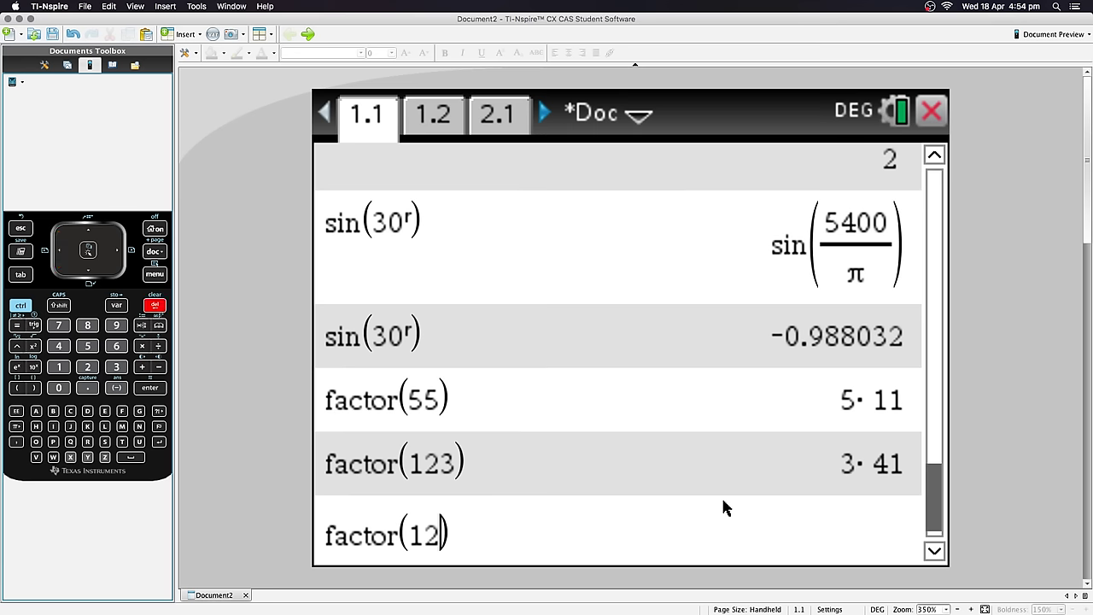
type("4")
key("Return")
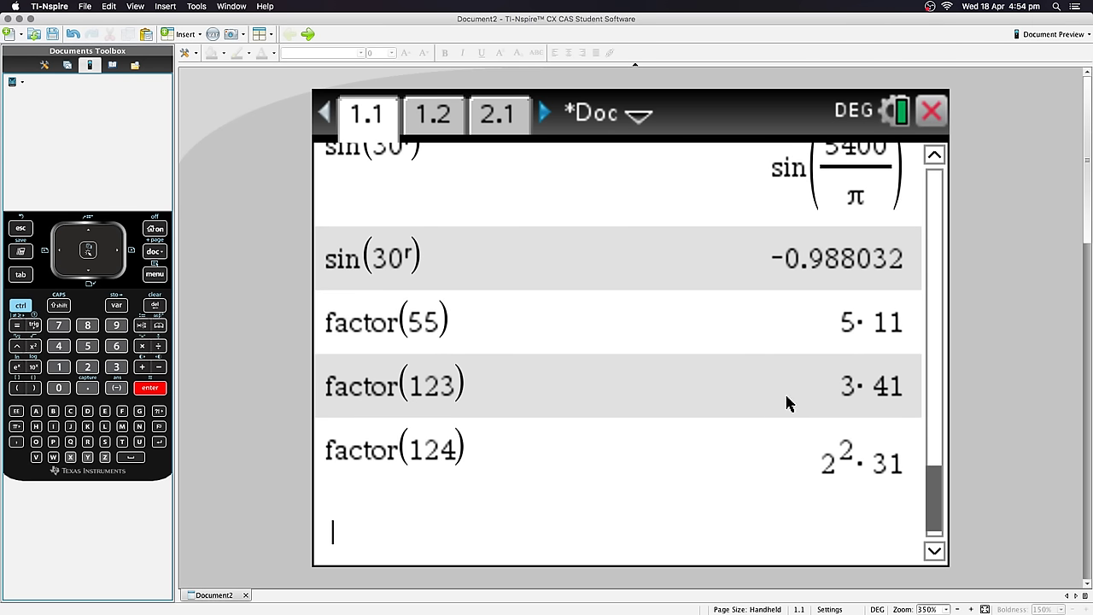
mouse_move(846, 462)
left_mouse_down()
mouse_move(823, 456)
mouse_move(854, 470)
left_mouse_up()
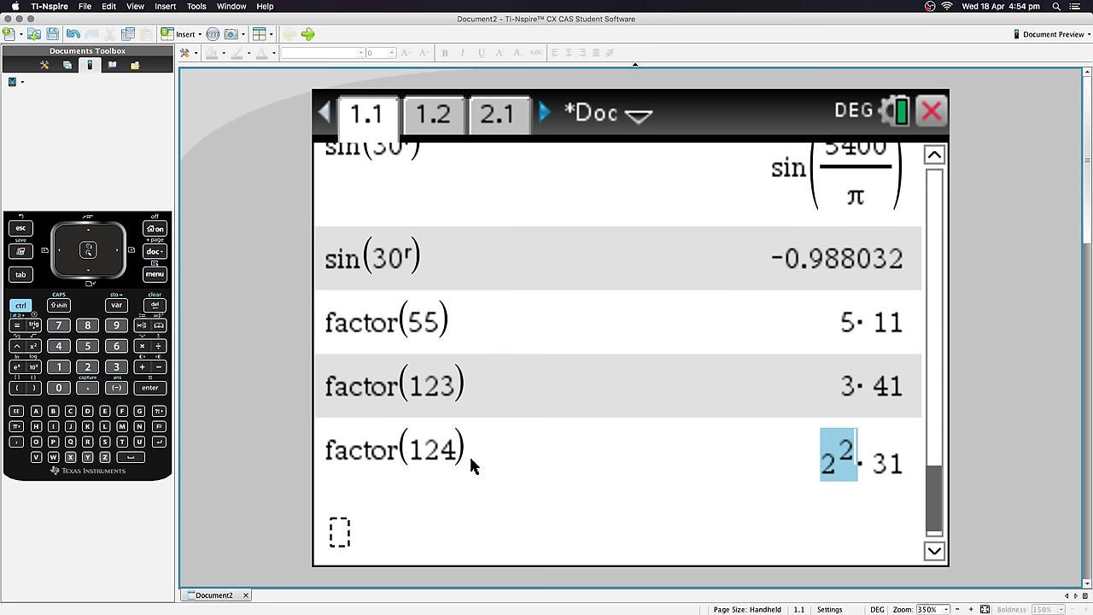
Step: Factorise x^2-1 with the Factor command from the Number tools
left_click(431, 452)
left_click(398, 533)
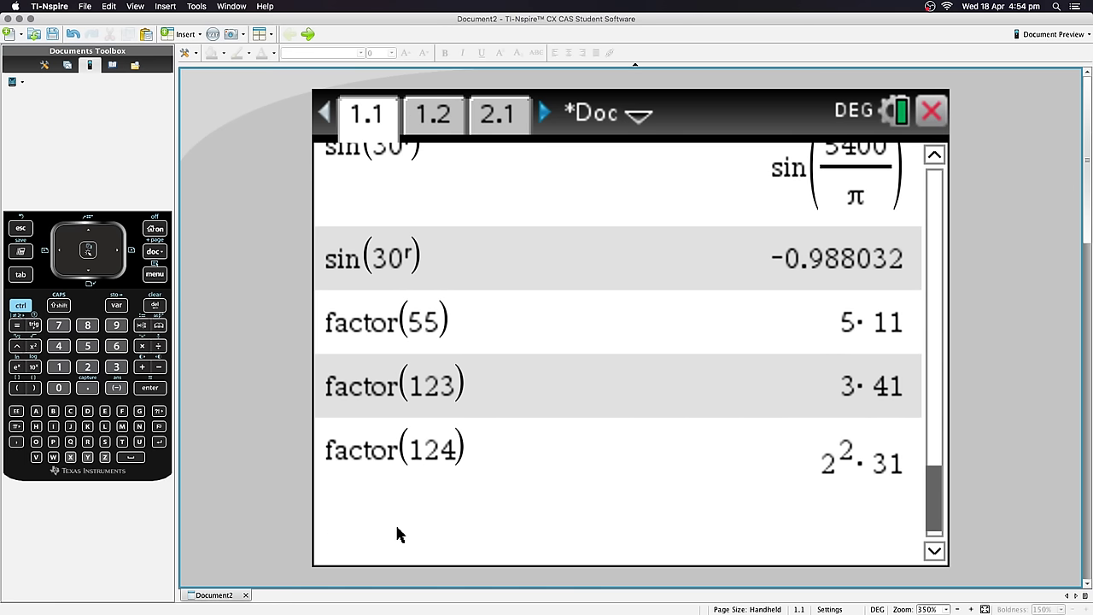
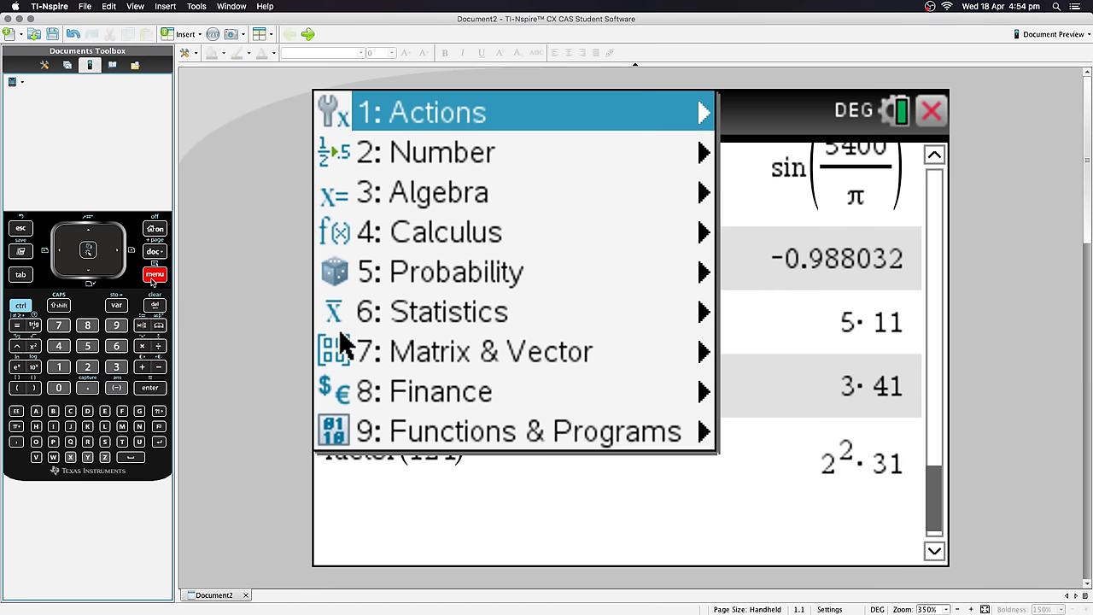
key("Down")
key("Right")
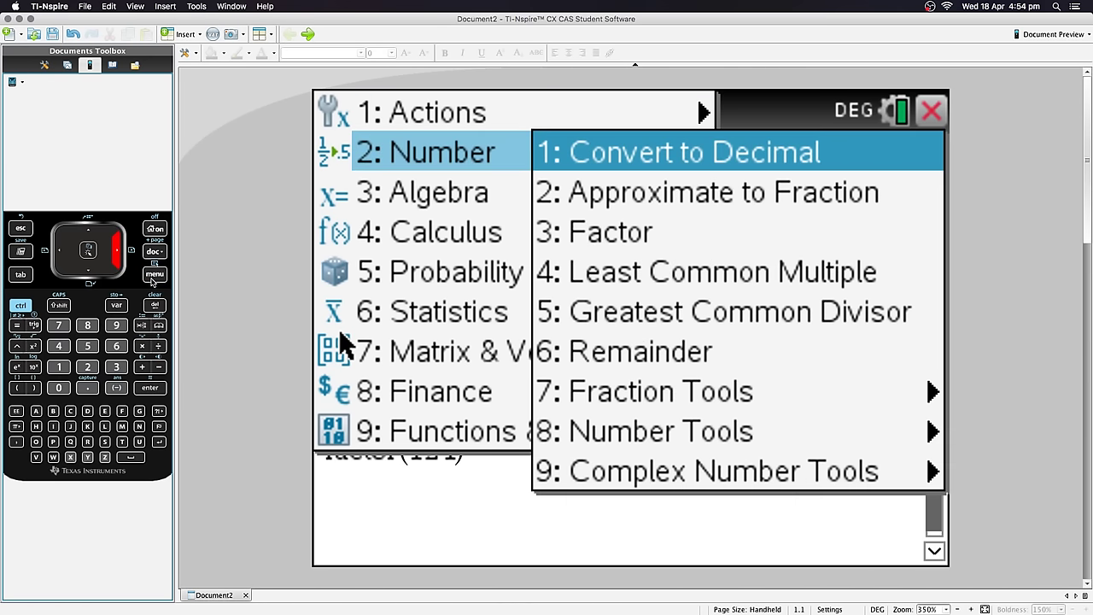
key("Down")
key("Down")
key("Return")
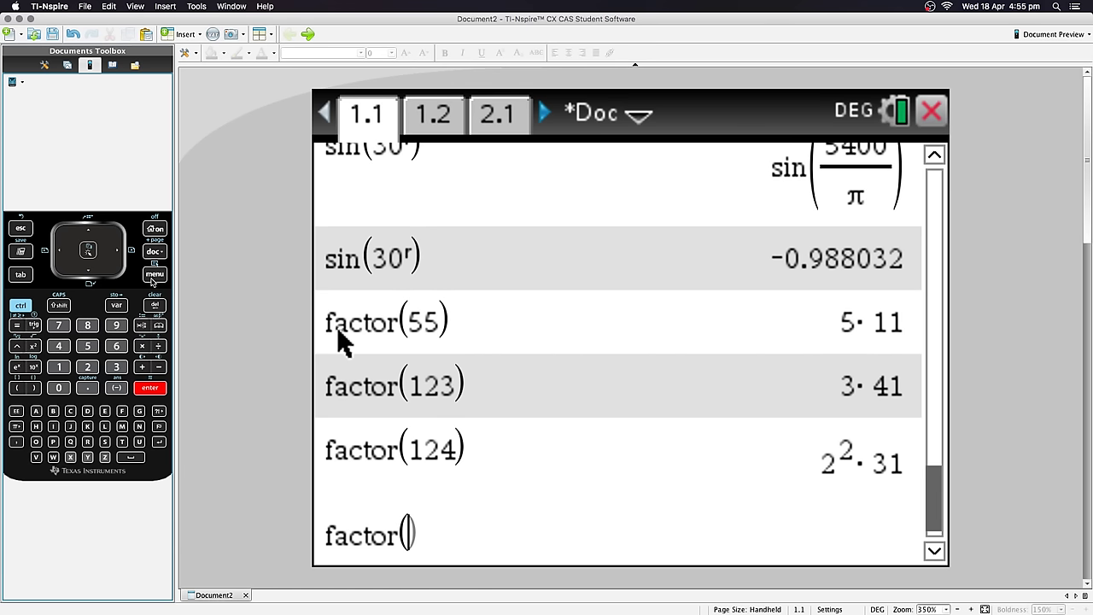
type("x^")
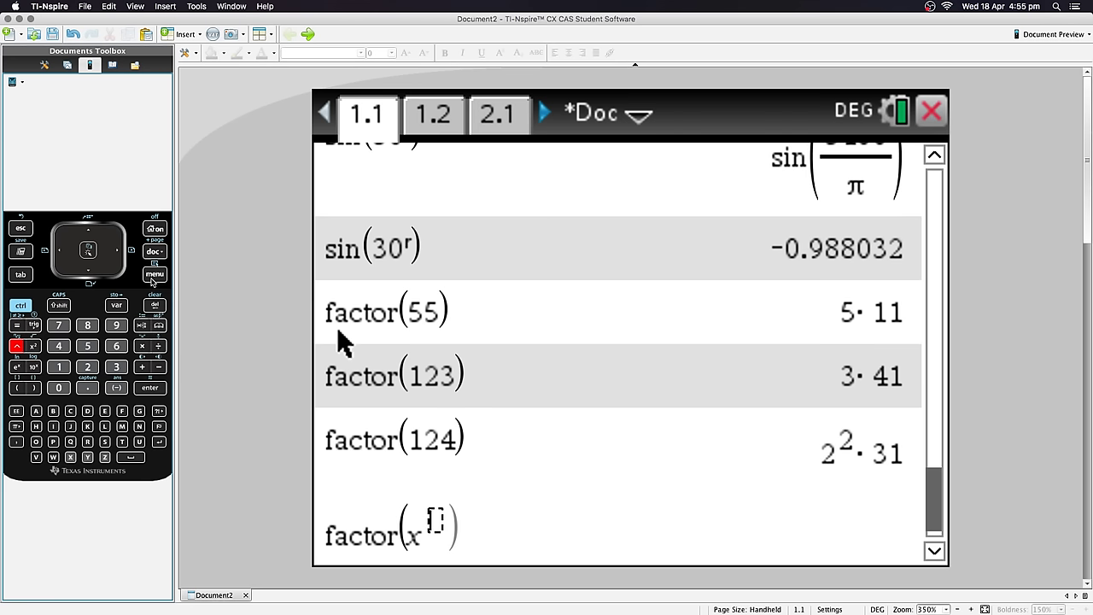
type("2")
key("Right")
type("-1")
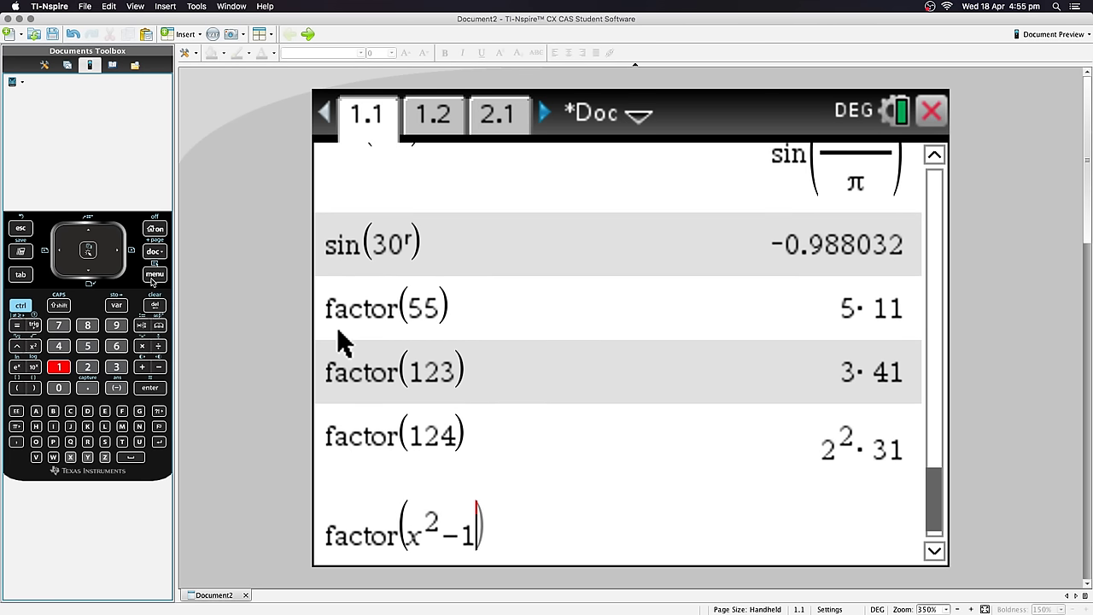
key("Return")
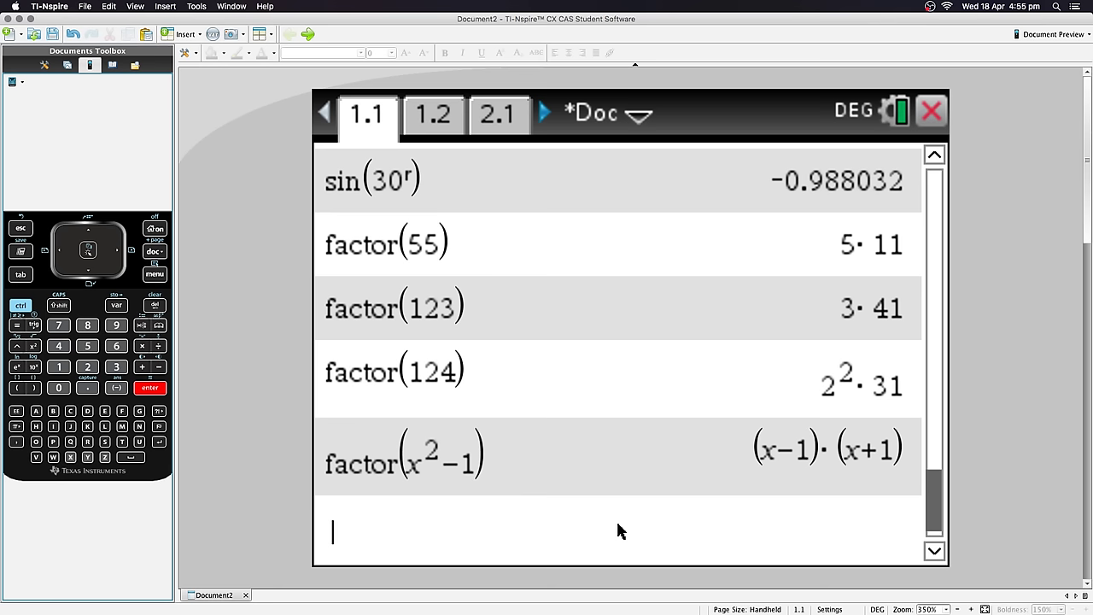
Step: Recall the factor(x^2-1) entry from the history, change the exponent to 3 and evaluate it
key("Up")
key("Up")
key("Return")
key("Left")
key("Left")
key("Left")
key("Left")
key("BackSpace")
type("3")
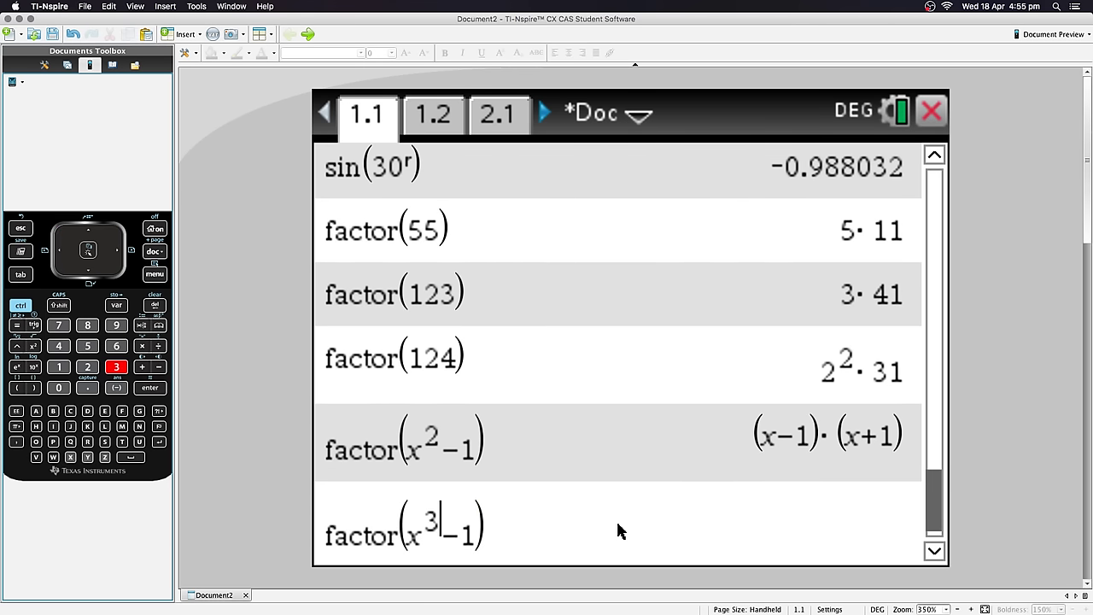
key("Return")
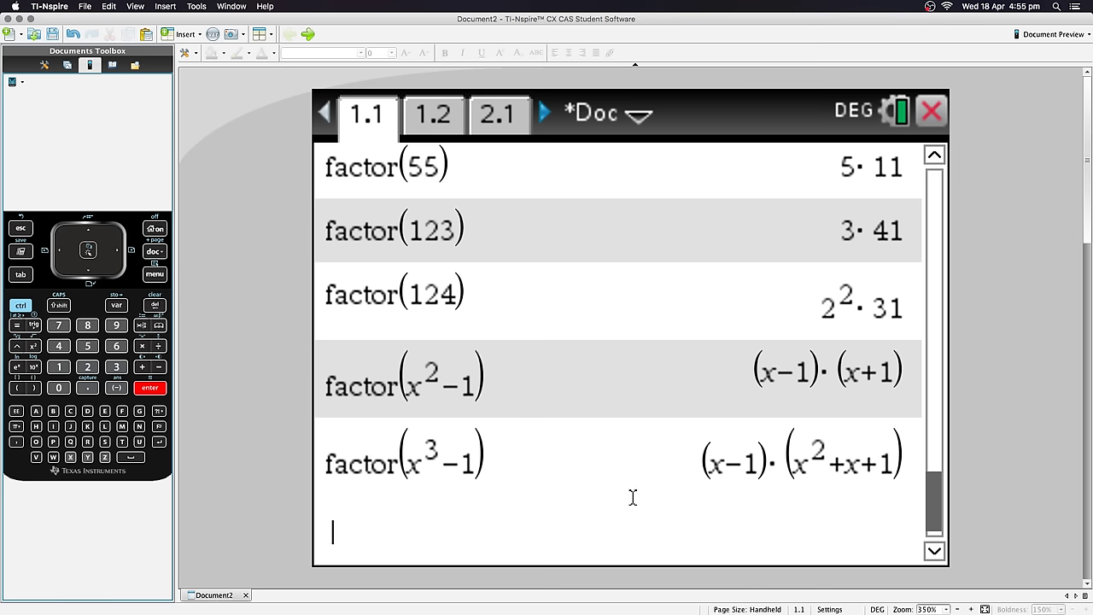
Step: Reuse the factor(x^3-1) entry with a coefficient of 9 in front of x^3 and evaluate it
key("Up")
key("Return")
key("Left")
key("Left")
key("Left")
key("Left")
key("Left")
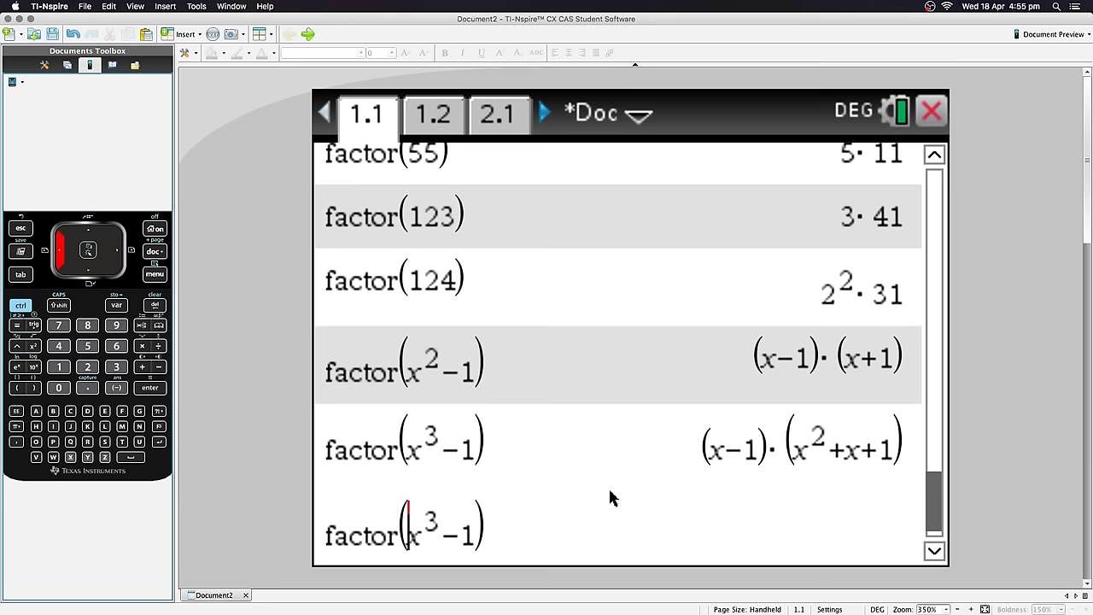
type("9")
key("Return")
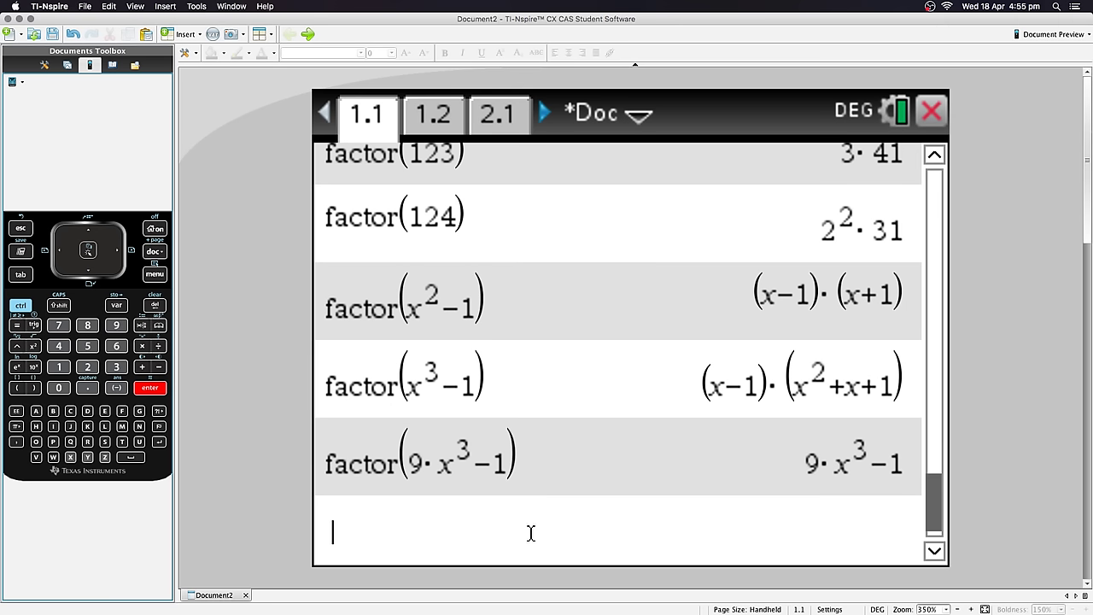
Step: Recall factor(9·x^3-1), add x as the second argument, evaluate it and highlight the first fractional exponent in the result
key("Up")
key("Up")
key("Return")
key("Left")
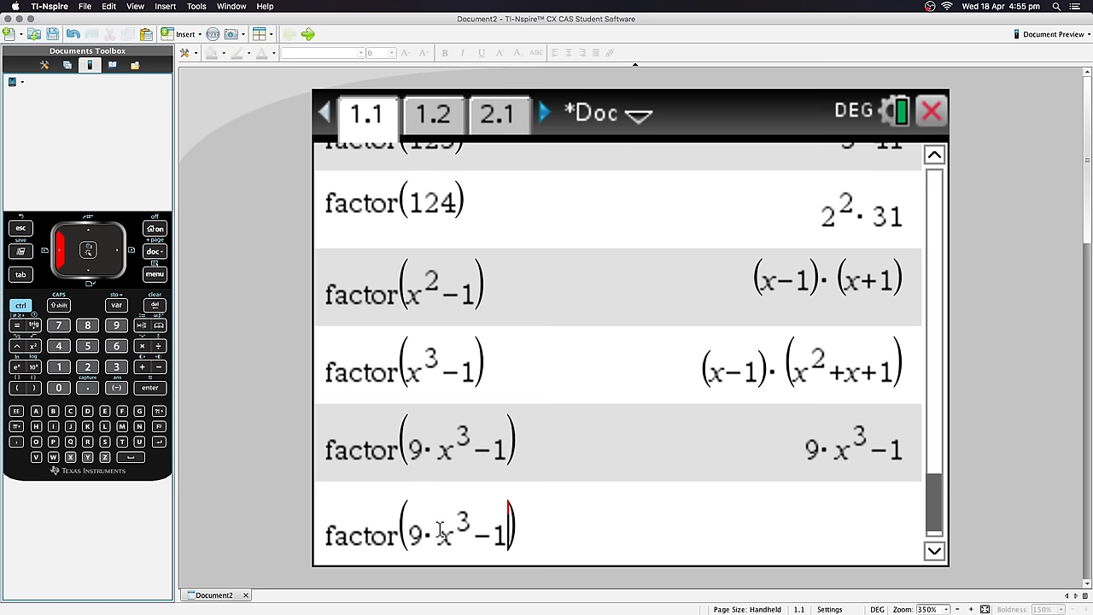
type(",x")
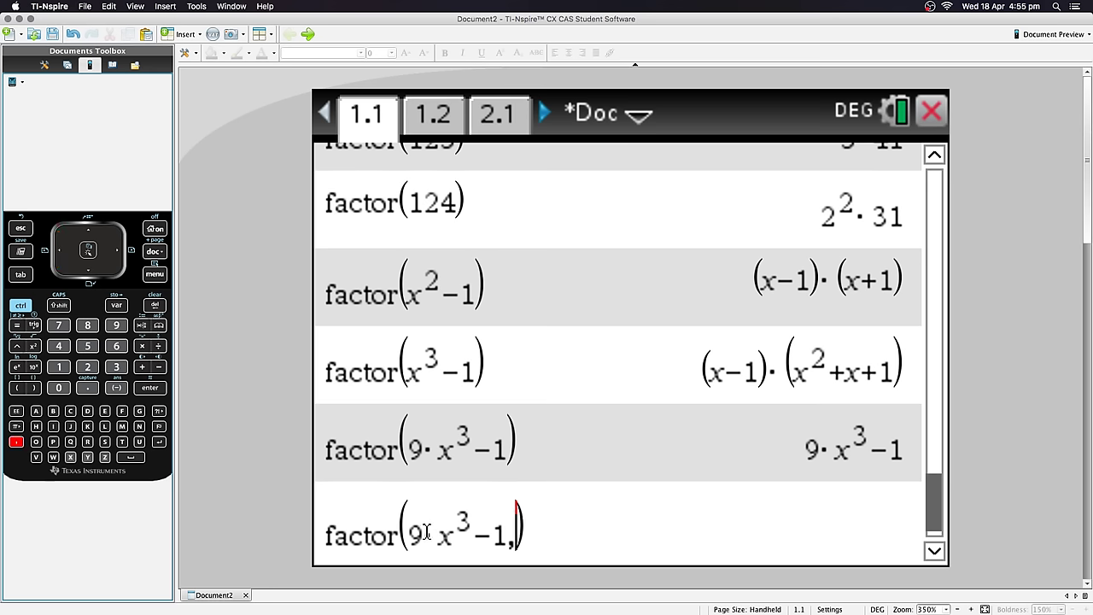
key("Return")
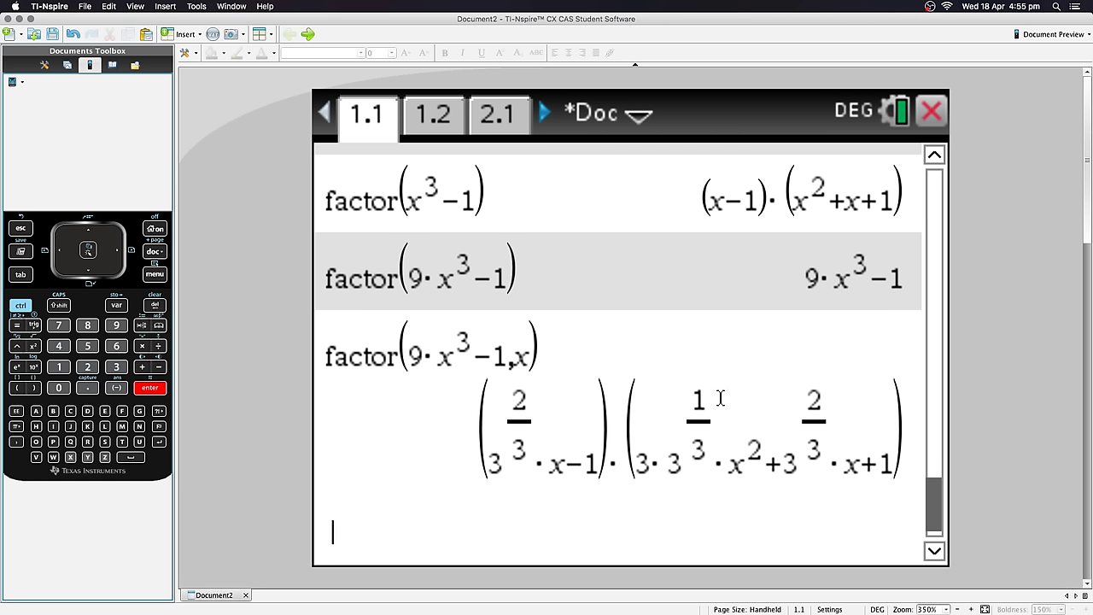
left_click_drag(510, 406, 551, 434)
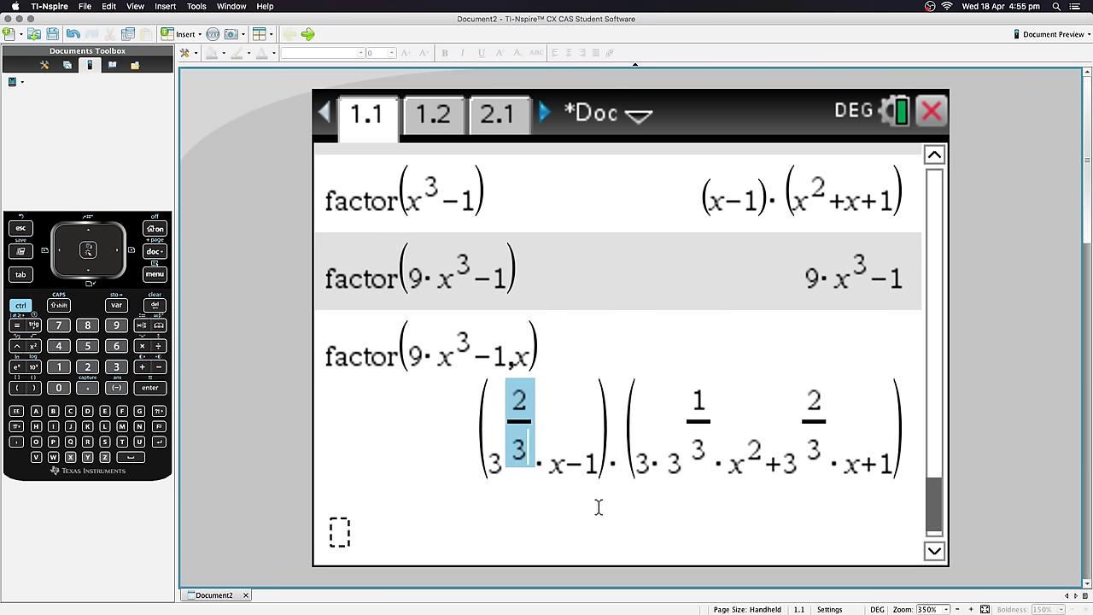
left_click(453, 521)
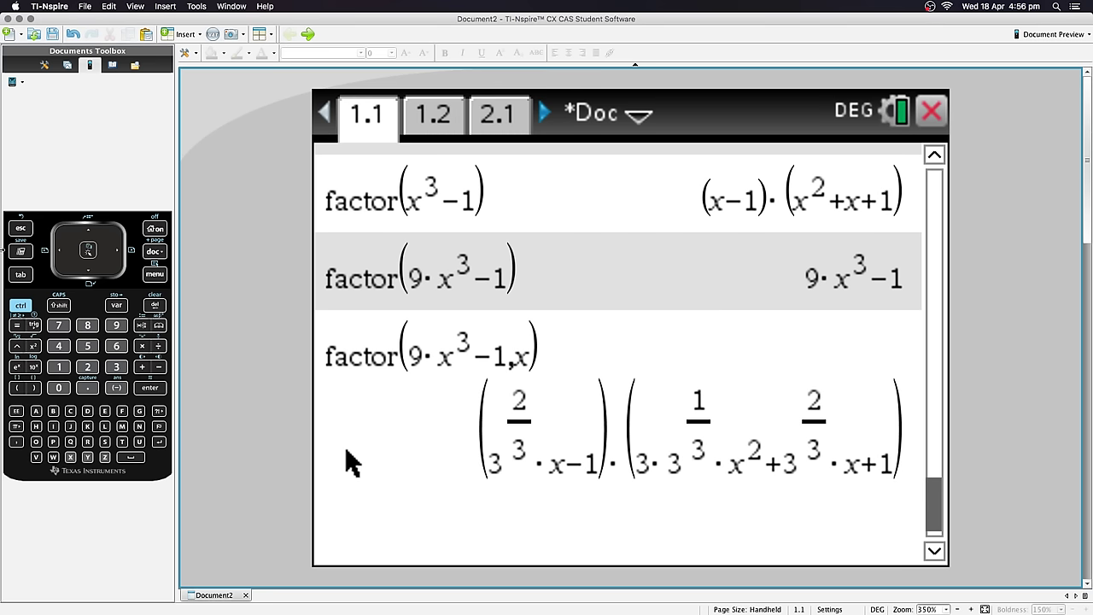
Step: Open the Handheld Status information, examine the version, battery, storage, network and login entries, and close it
left_click(25, 308)
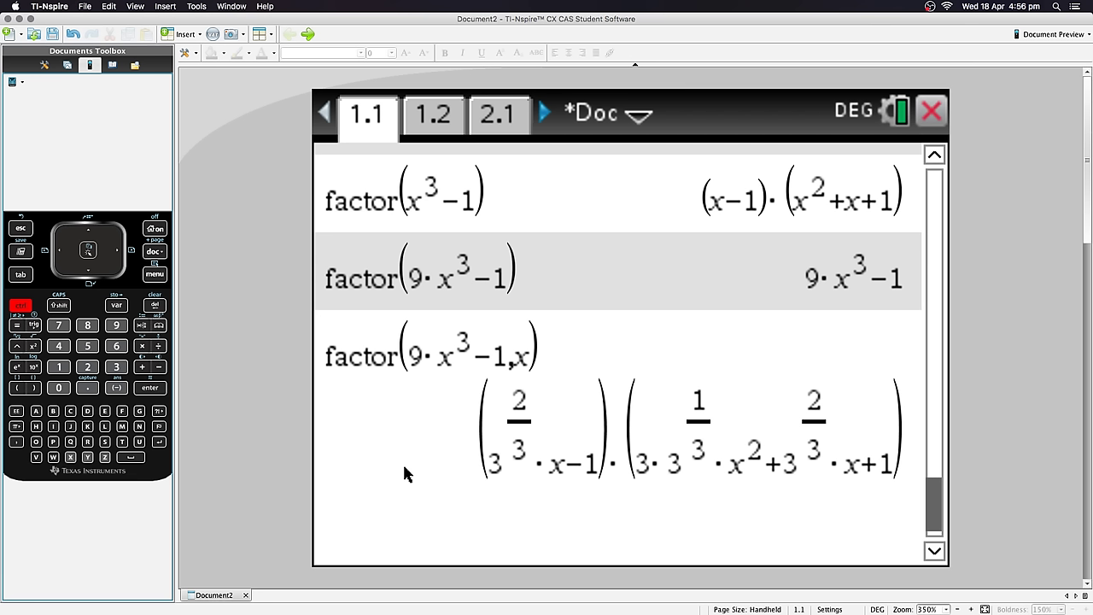
left_click(895, 112)
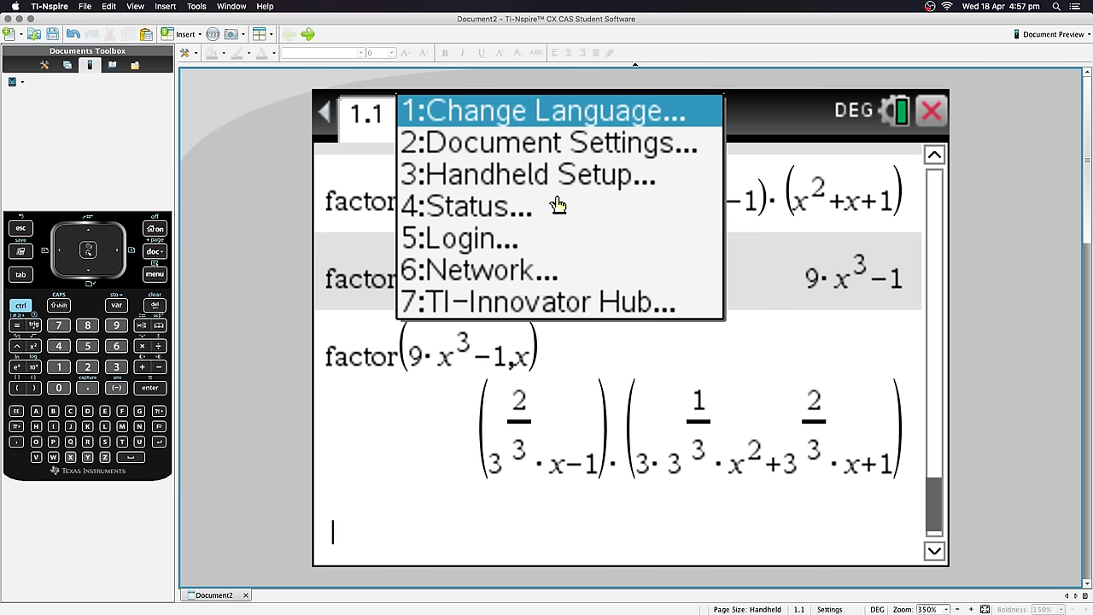
left_click(503, 212)
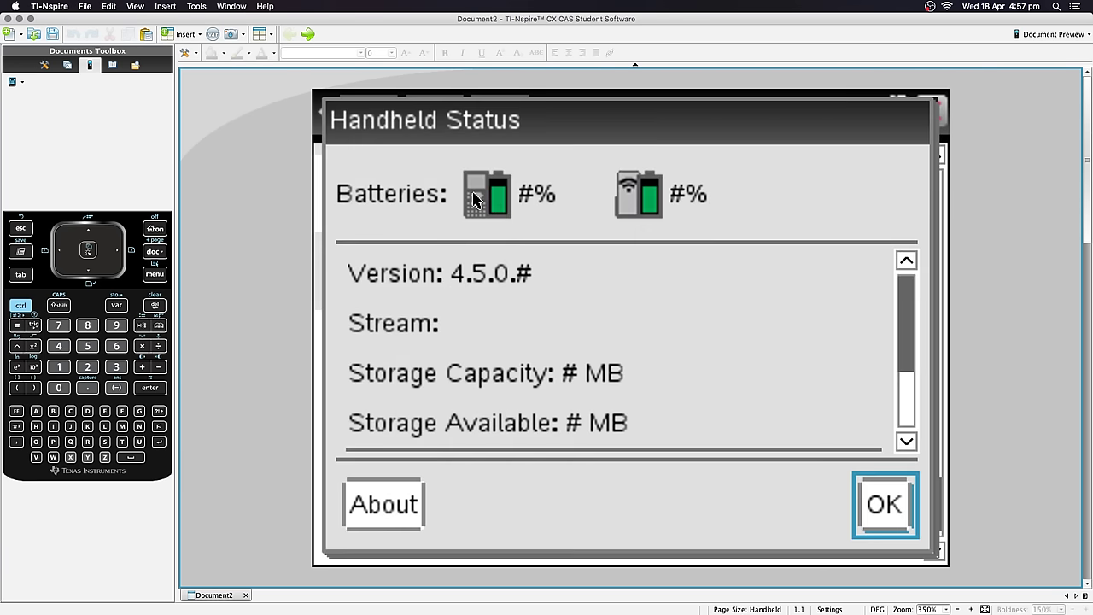
mouse_move(477, 202)
left_click_drag(452, 273, 508, 273)
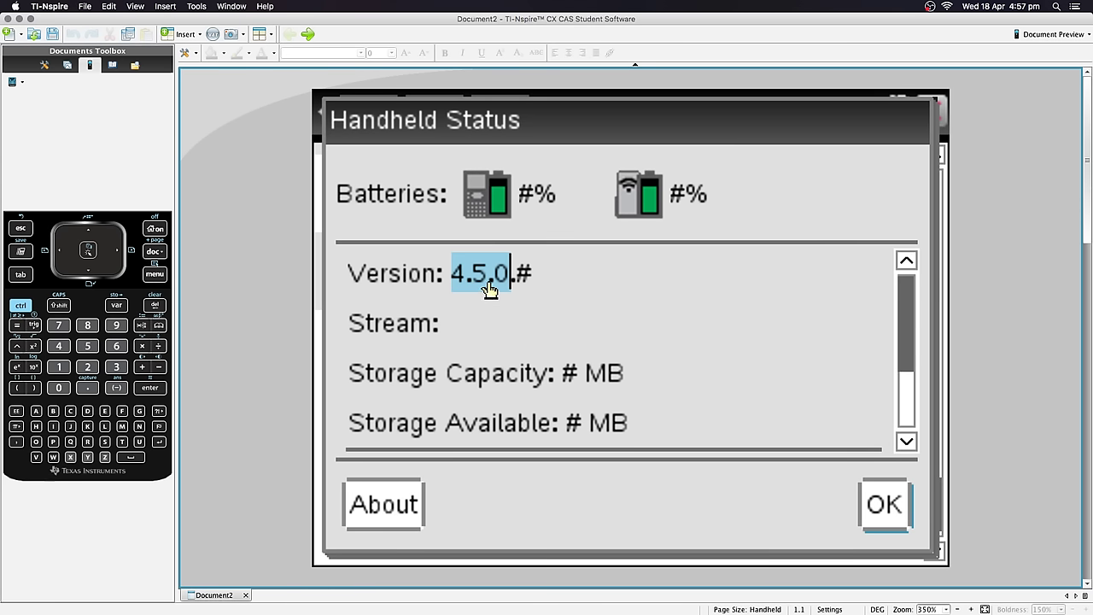
mouse_move(531, 210)
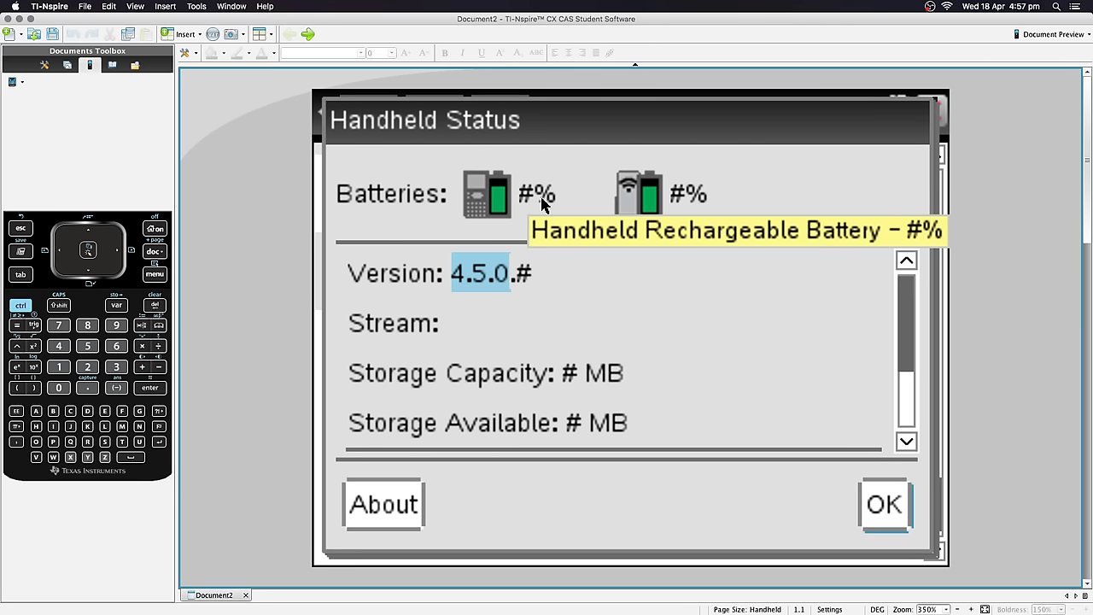
left_click(595, 286)
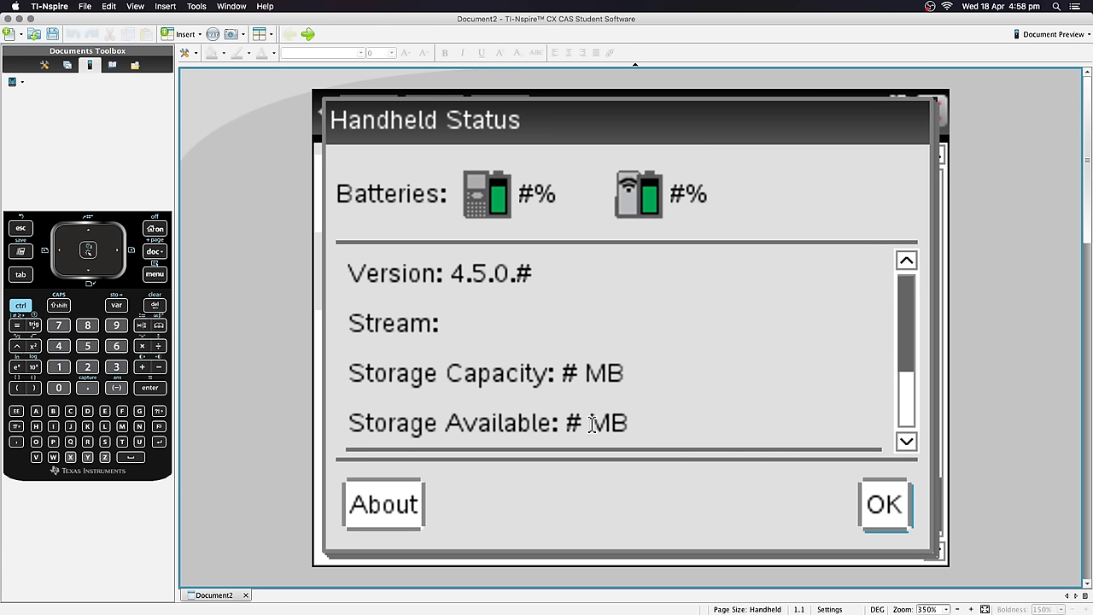
left_click(906, 444)
left_click(906, 444)
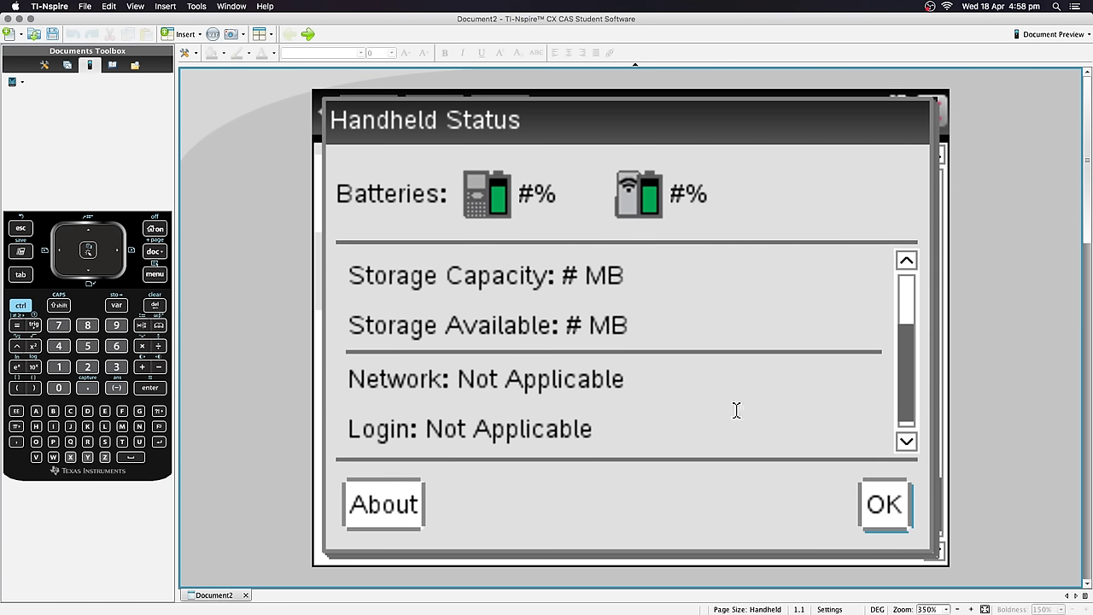
left_click(879, 506)
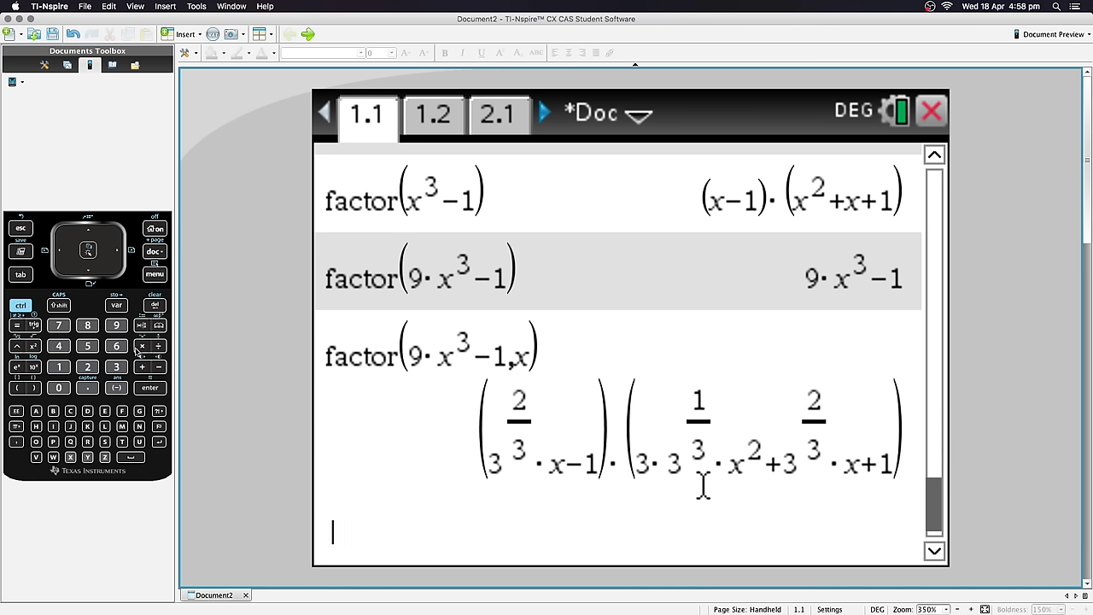
Step: Multiply the last answer by 3 using Ans, evaluate it and repeat the same calculation once
left_click(20, 307)
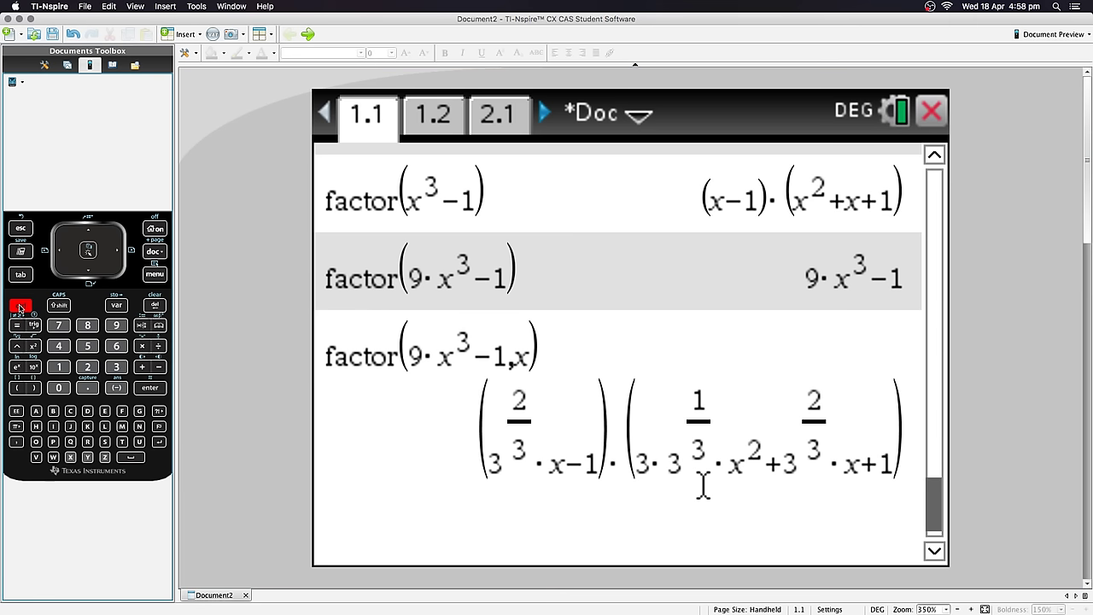
left_click(116, 389)
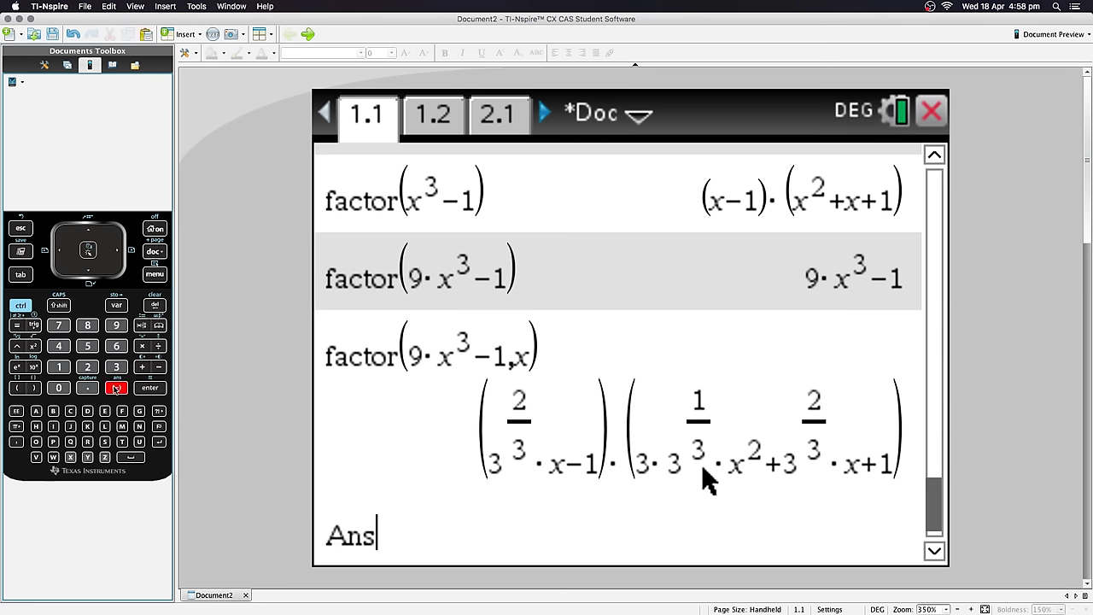
type("*")
type("3")
key("Return")
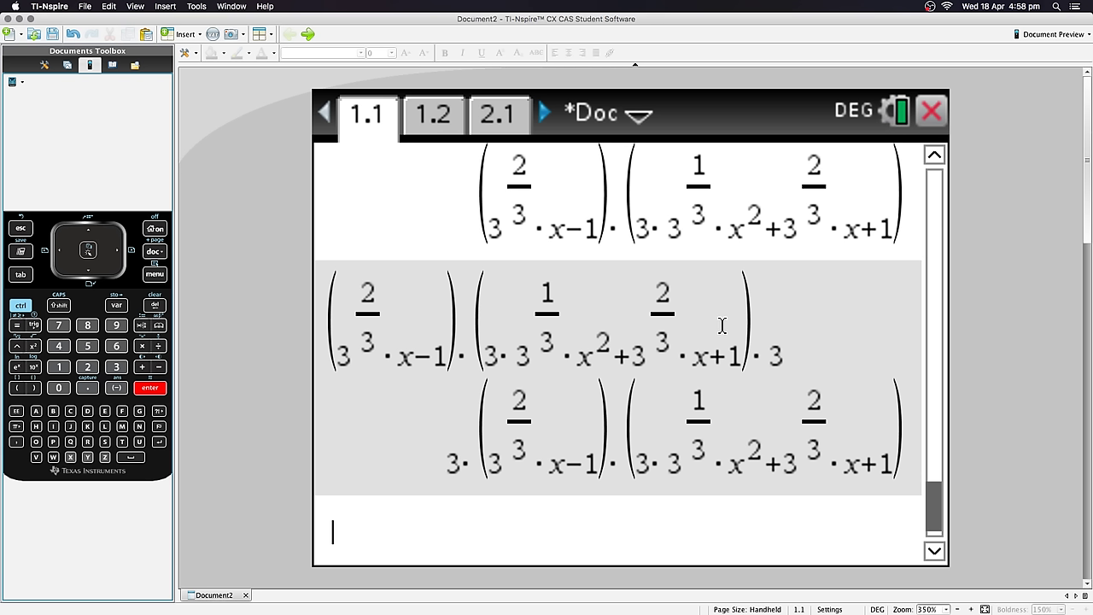
key("Return")
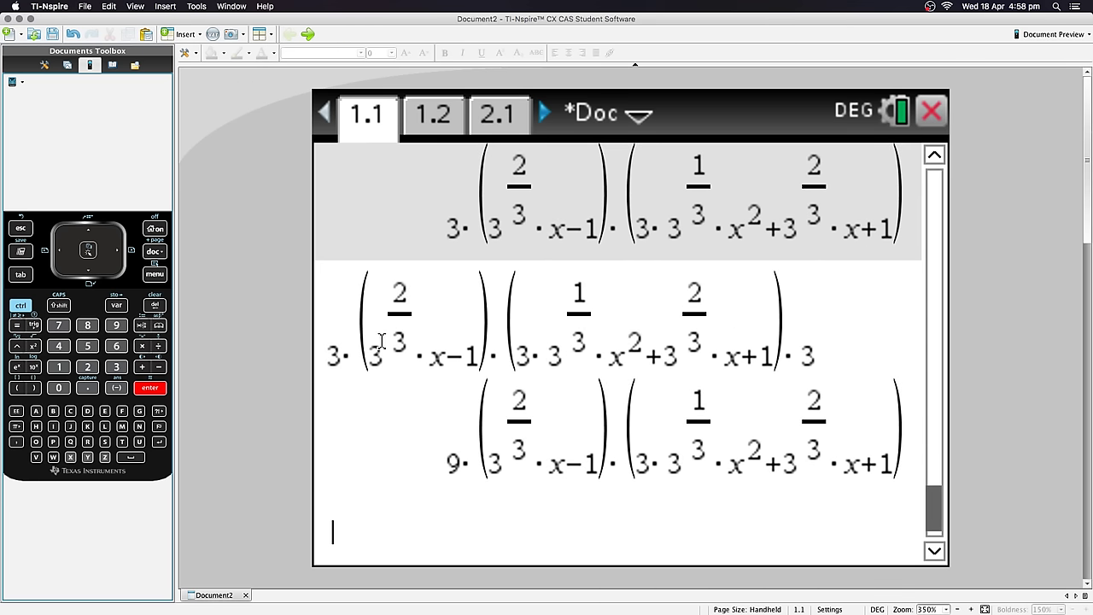
Step: Highlight the leading 3 and the trailing multiplier 3 in the repeated entry, and point out the result's leading coefficient
left_click_drag(327, 357, 342, 357)
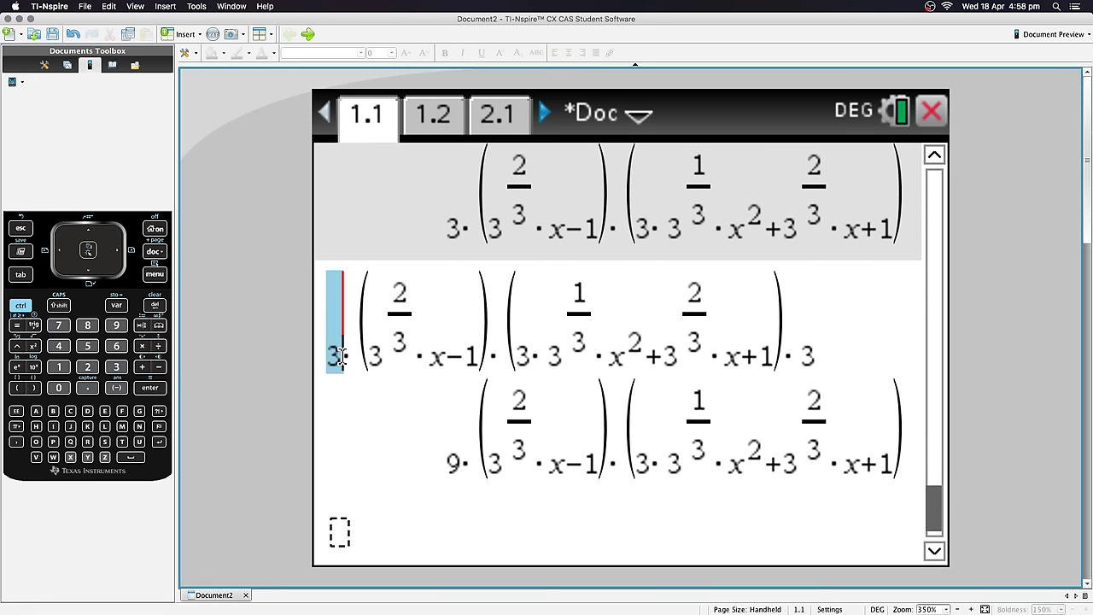
left_click_drag(797, 353, 818, 354)
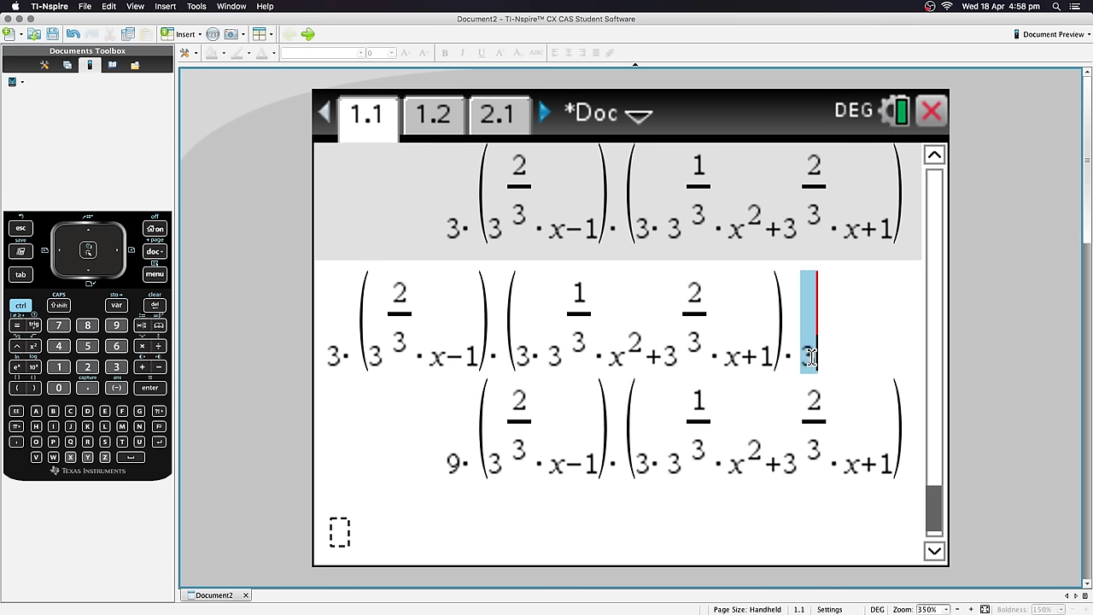
left_click(574, 519)
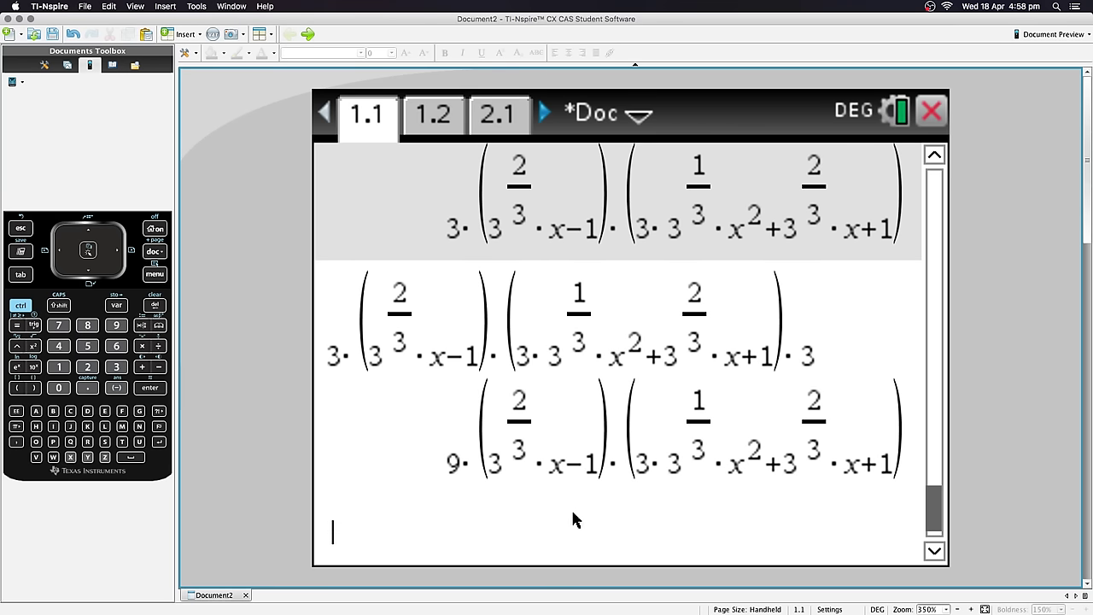
left_click_drag(463, 464, 475, 464)
left_click(466, 465)
Step: Repeat the multiplication of the last answer by 3 three more times
key("Down")
key("Return")
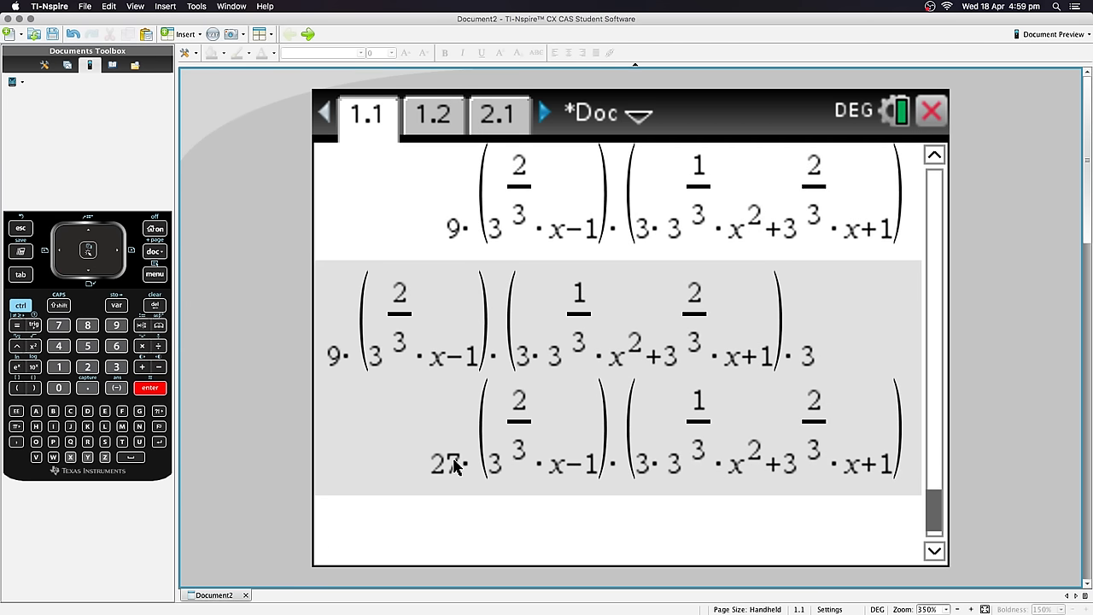
key("Return")
key("Return")
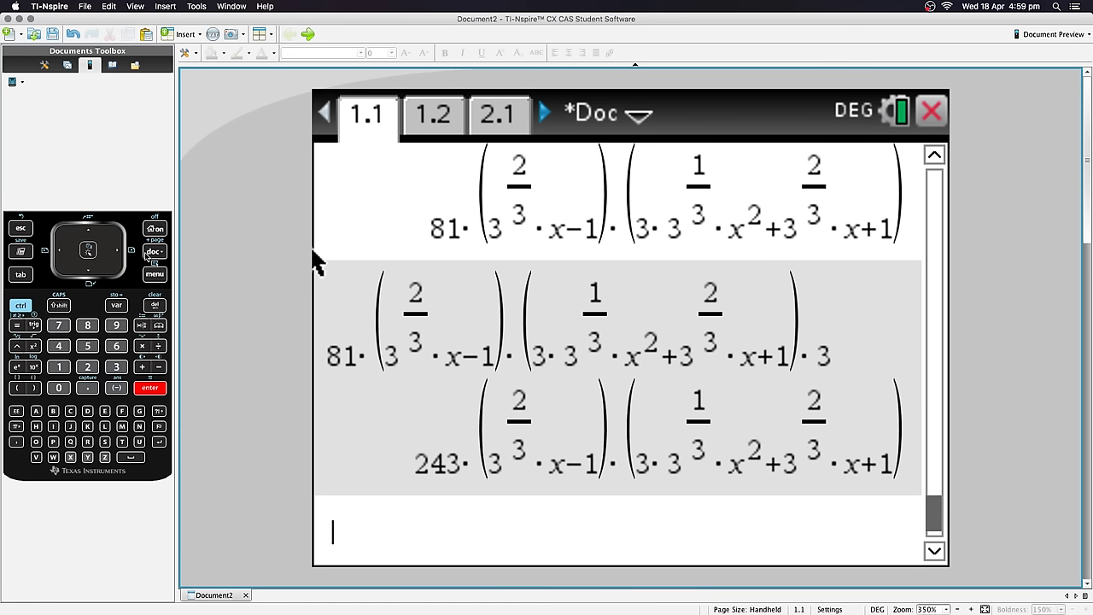
Step: Save the document in My Documents under the file name tut
key("ctrl+Home")
left_click(710, 214)
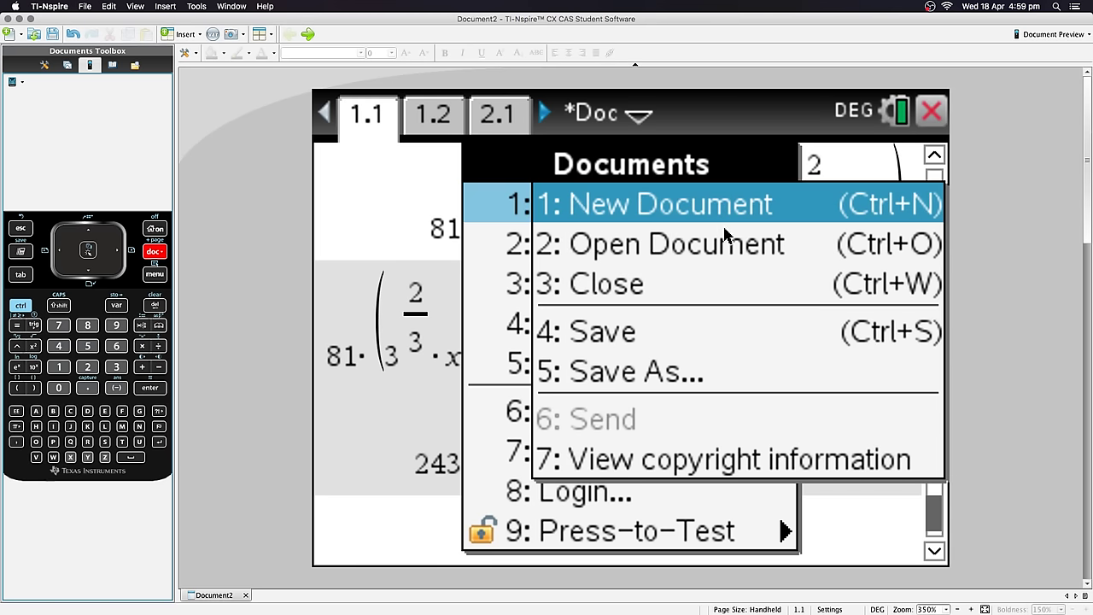
left_click(707, 331)
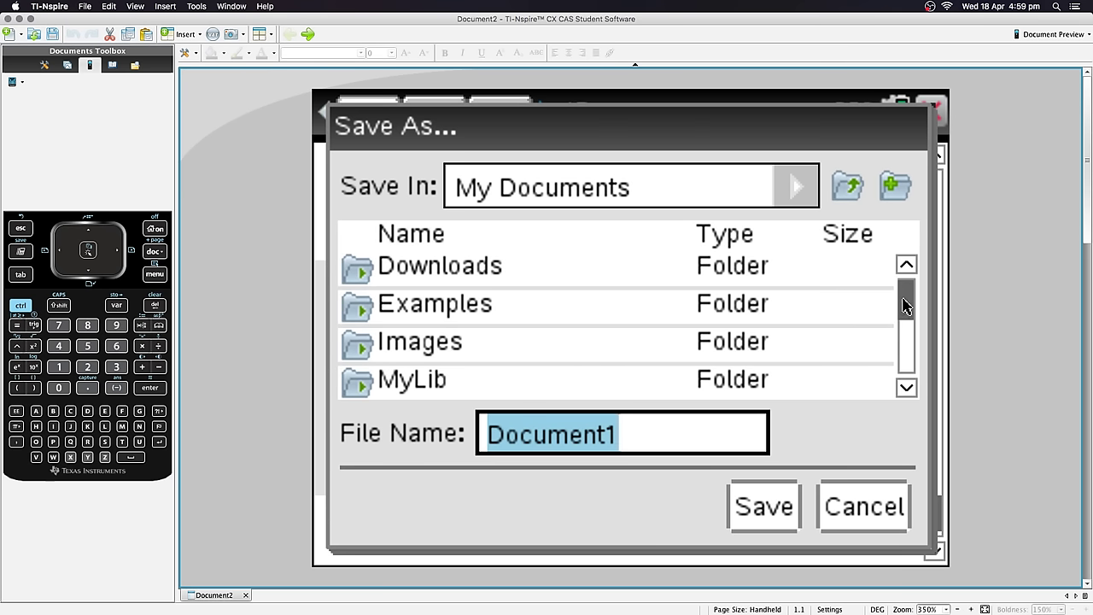
left_click_drag(910, 304, 908, 269)
type("tut")
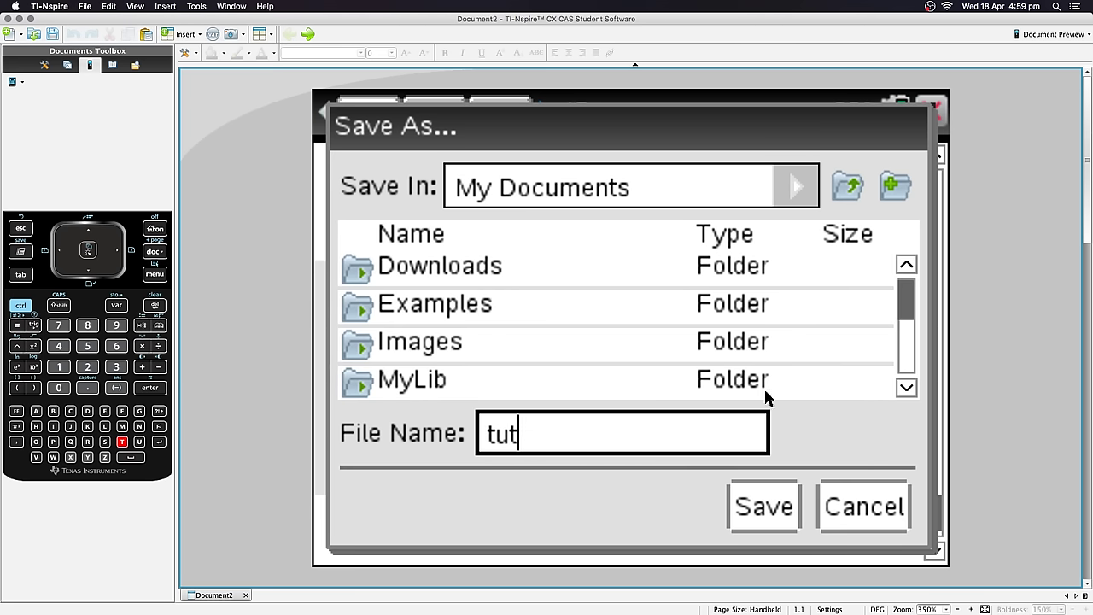
left_click(762, 504)
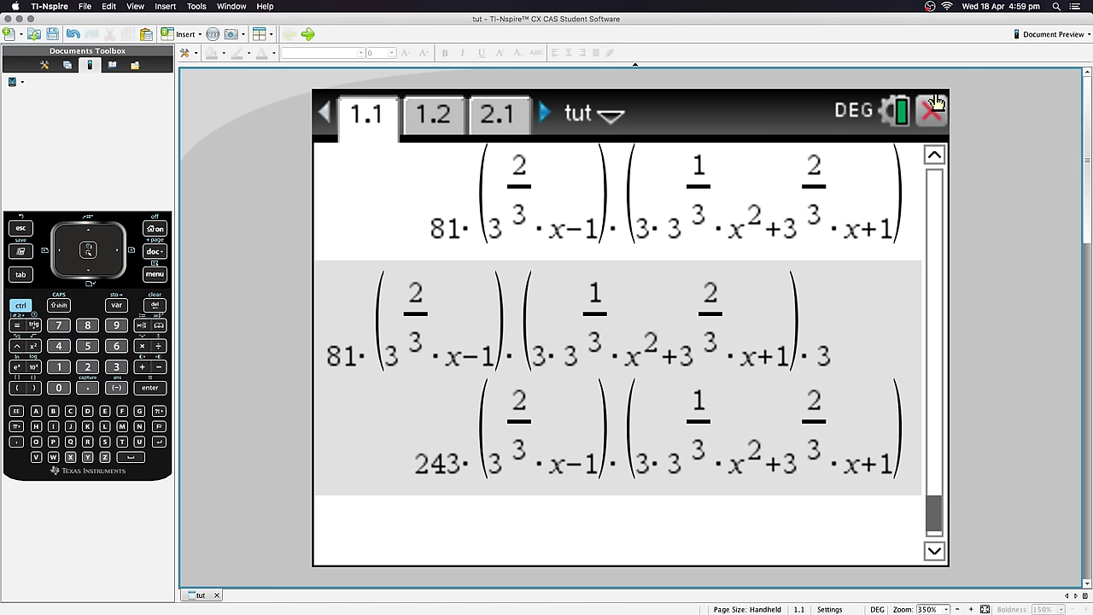
Step: Close the document and reopen tut from My Documents
left_click(929, 115)
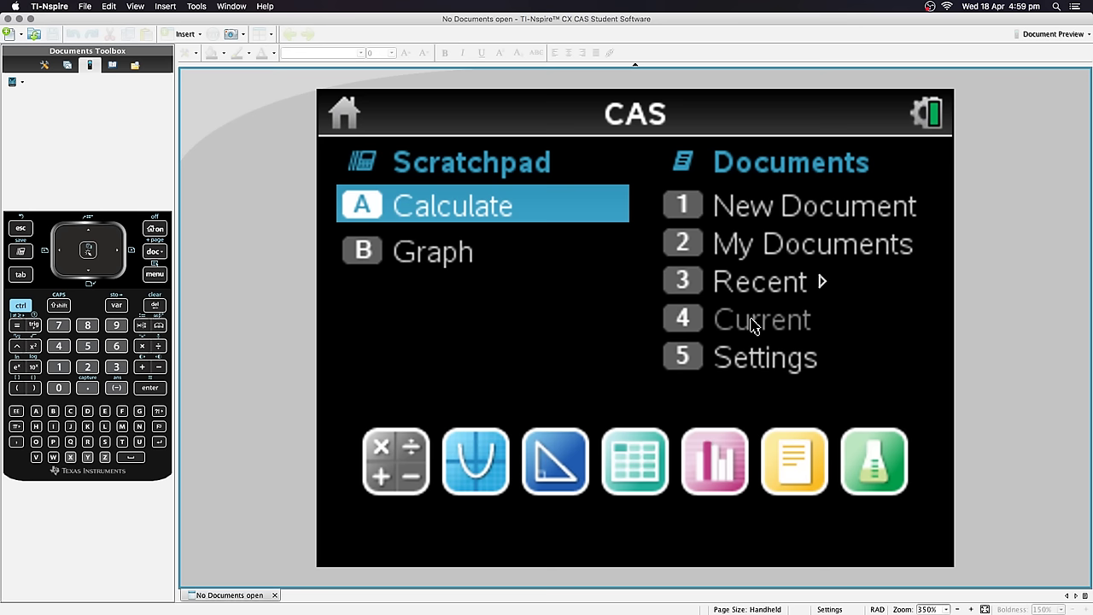
left_click(745, 248)
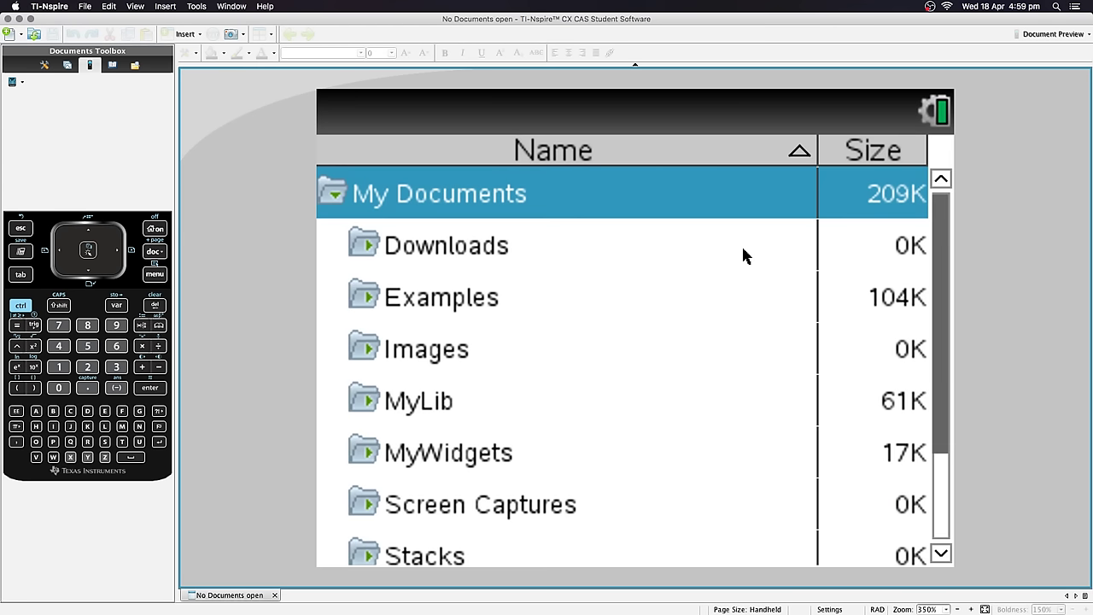
key("Down")
key("Down")
key("Down")
key("Down")
key("Down")
key("Down")
key("Down")
key("Down")
key("Down")
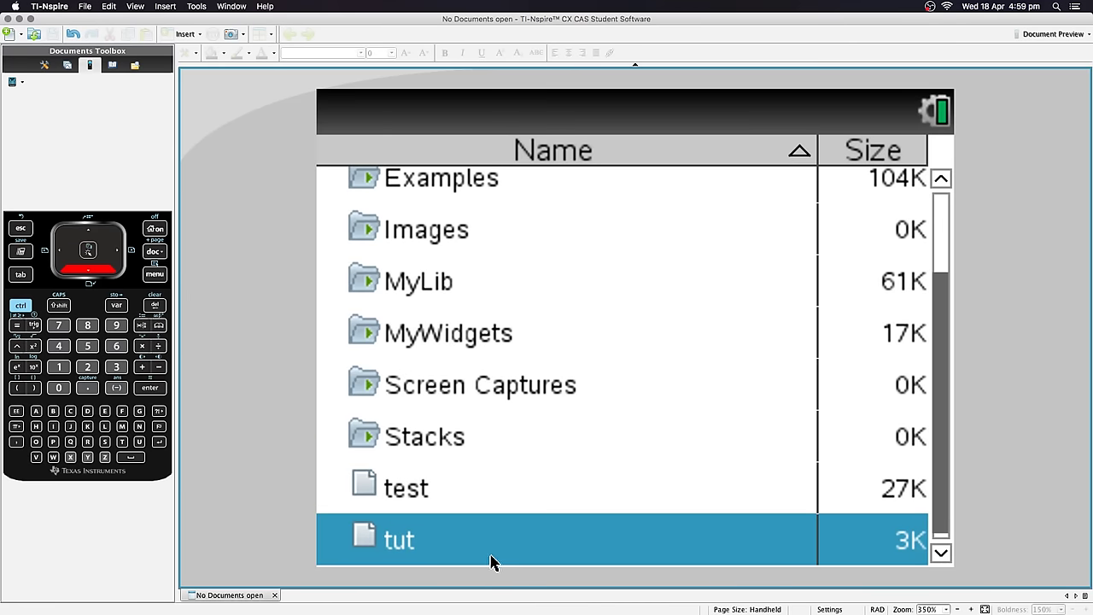
key("Return")
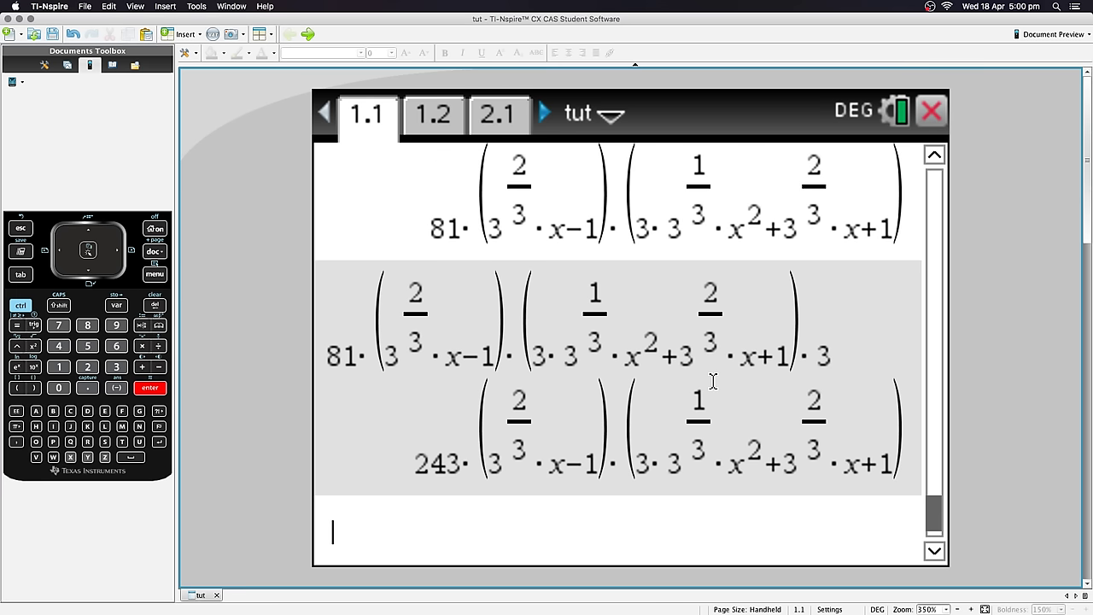
Step: Evaluate 6 on page 1.1, start closing the document and cancel at the save question
type("6")
key("Return")
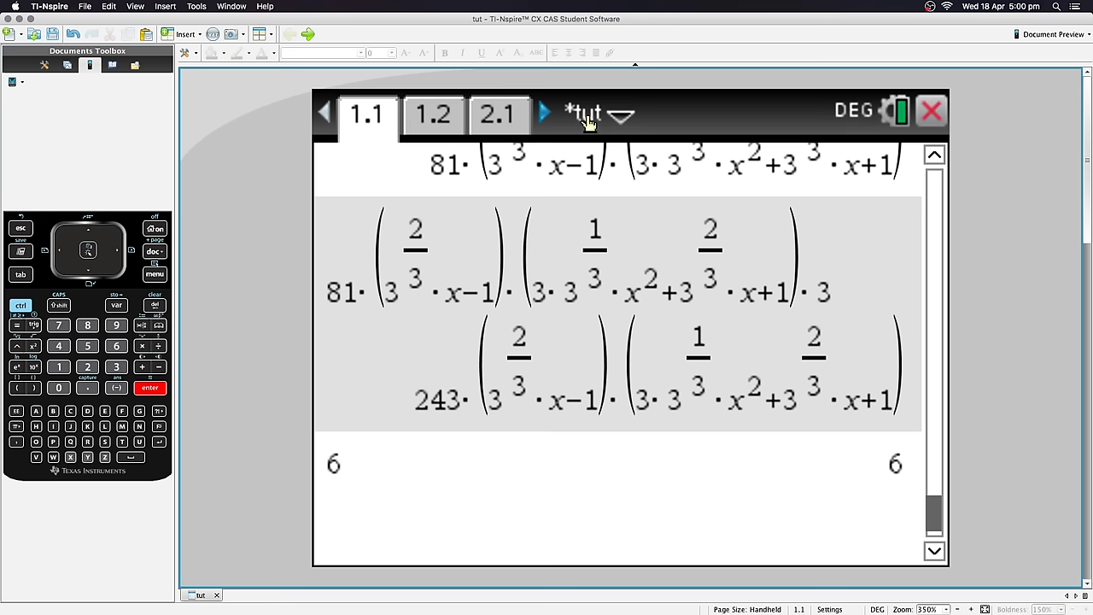
left_click(931, 113)
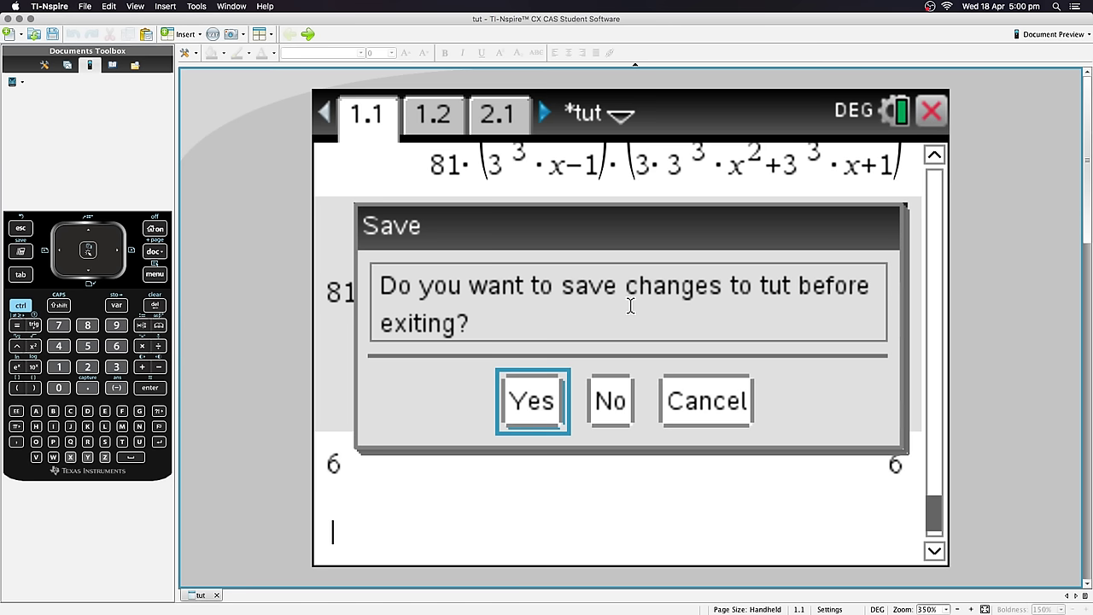
left_click(692, 399)
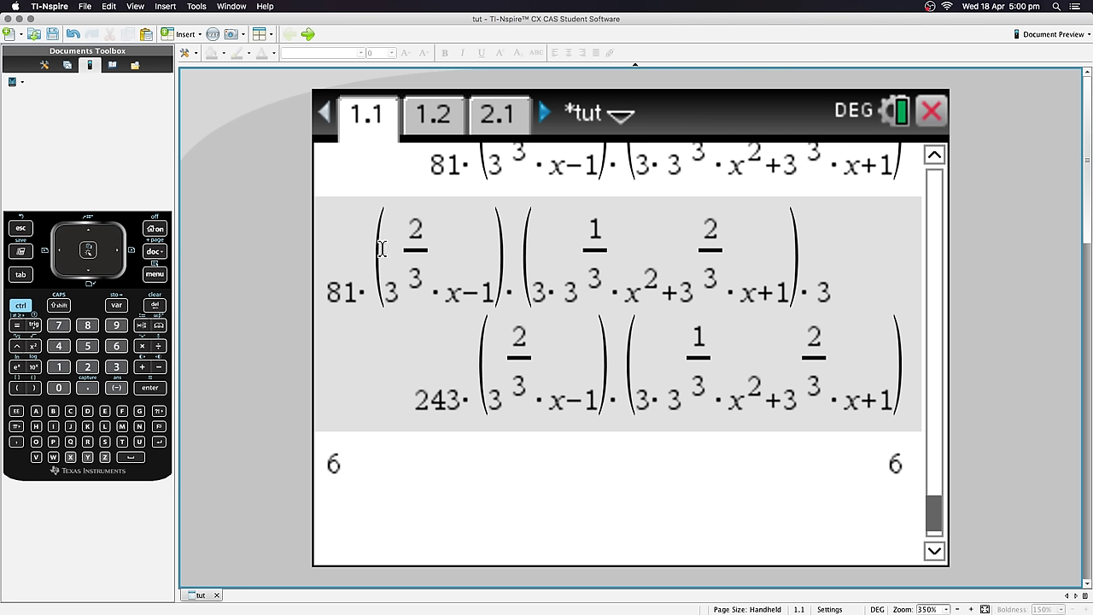
Step: Go to the home screen and return to the open document through the Current entry
left_click(155, 228)
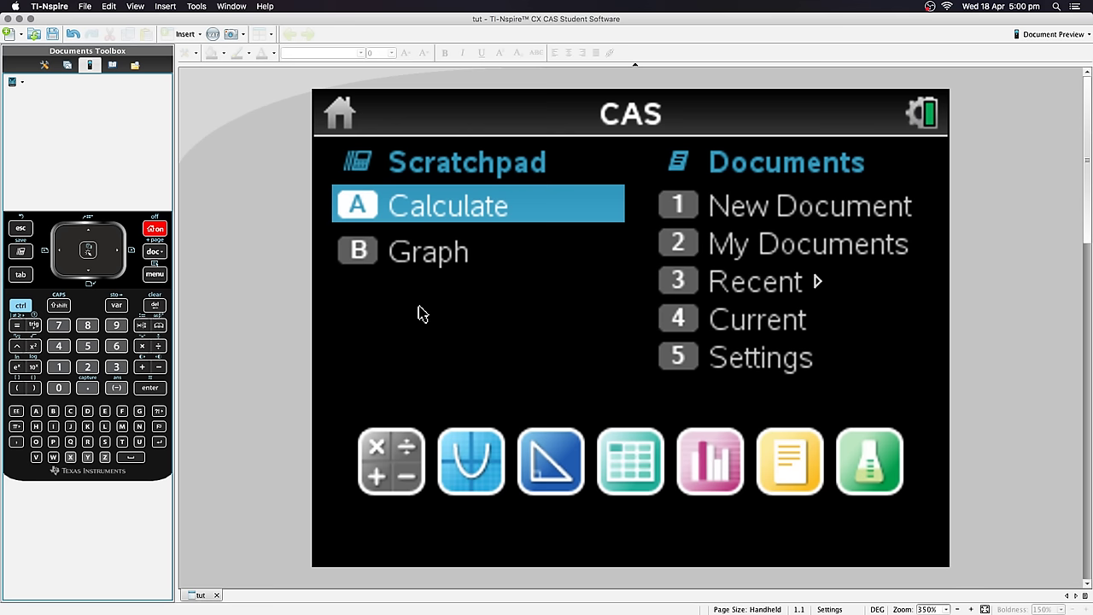
key("Right")
key("Down")
key("Down")
key("Down")
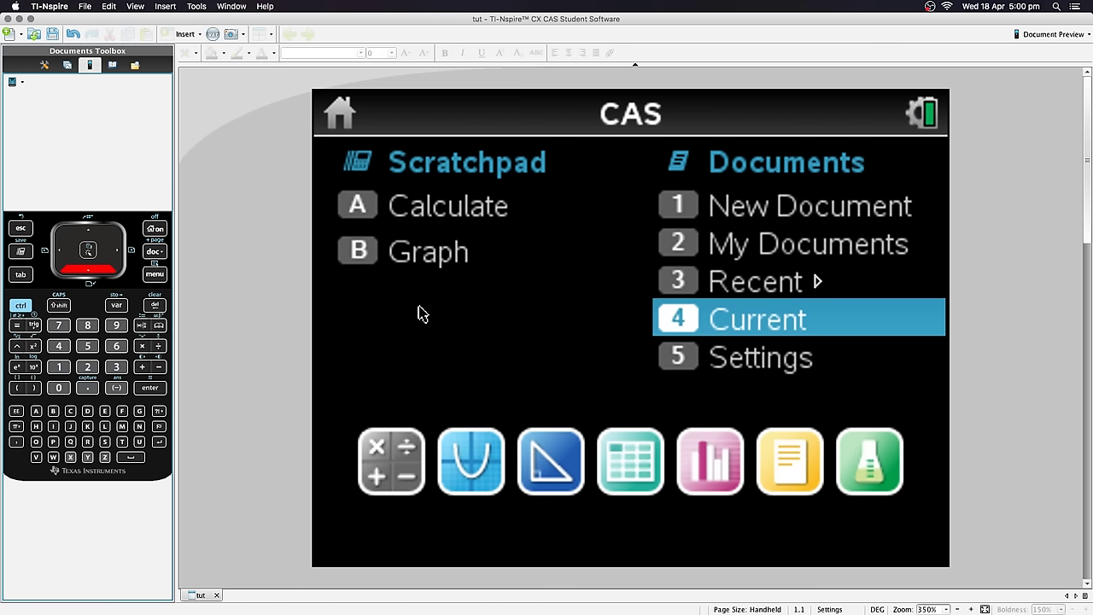
key("Return")
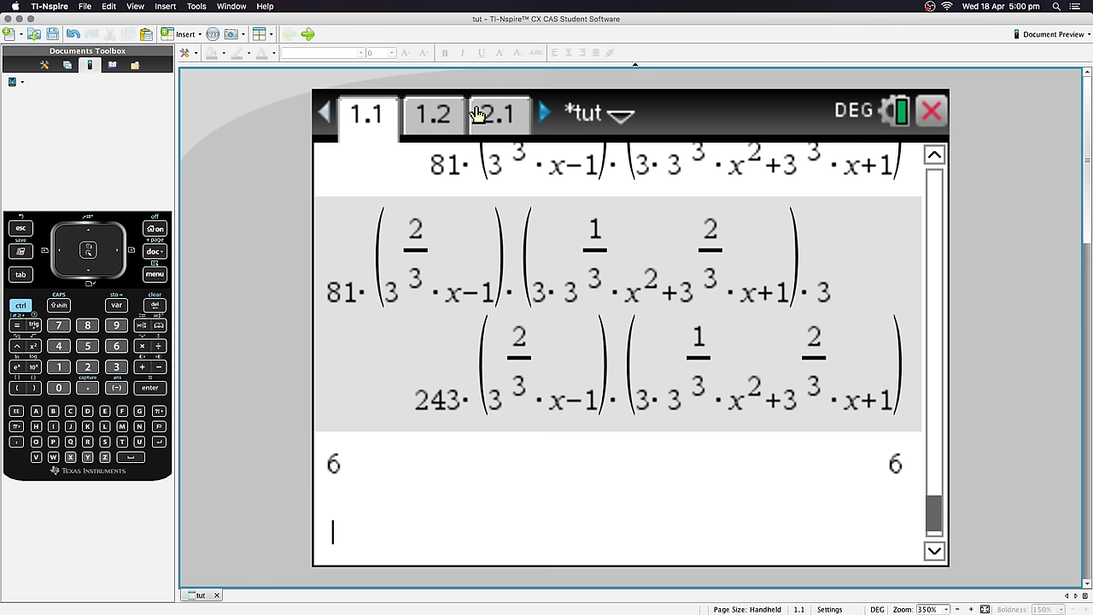
Step: Copy the earlier factored result with coefficient 243 into a new entry and store it as f(x)
key("Up")
key("Up")
key("Down")
key("Up")
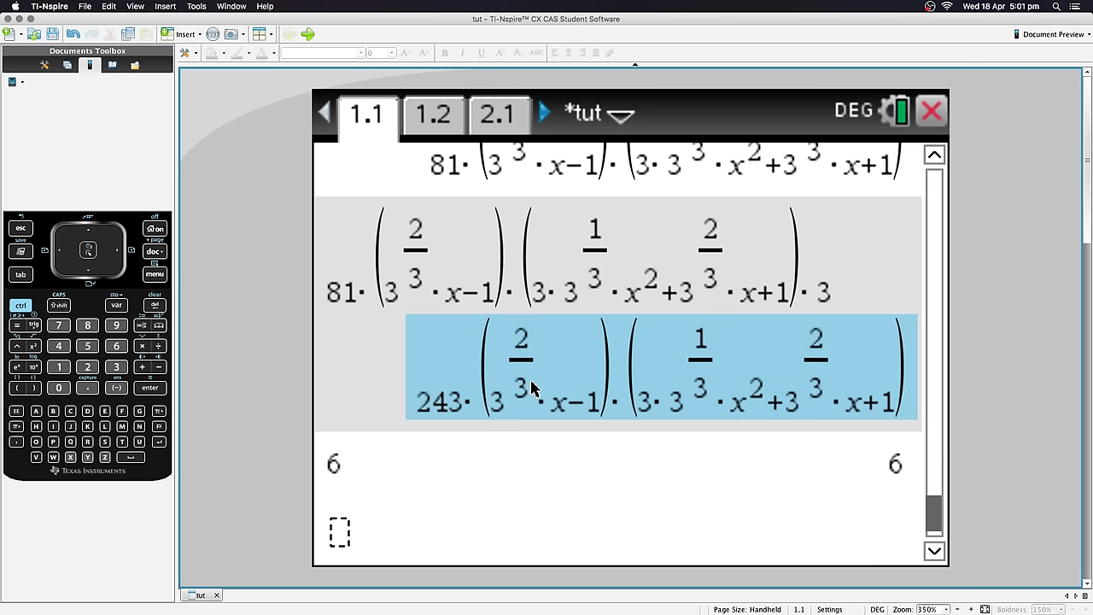
key("Return")
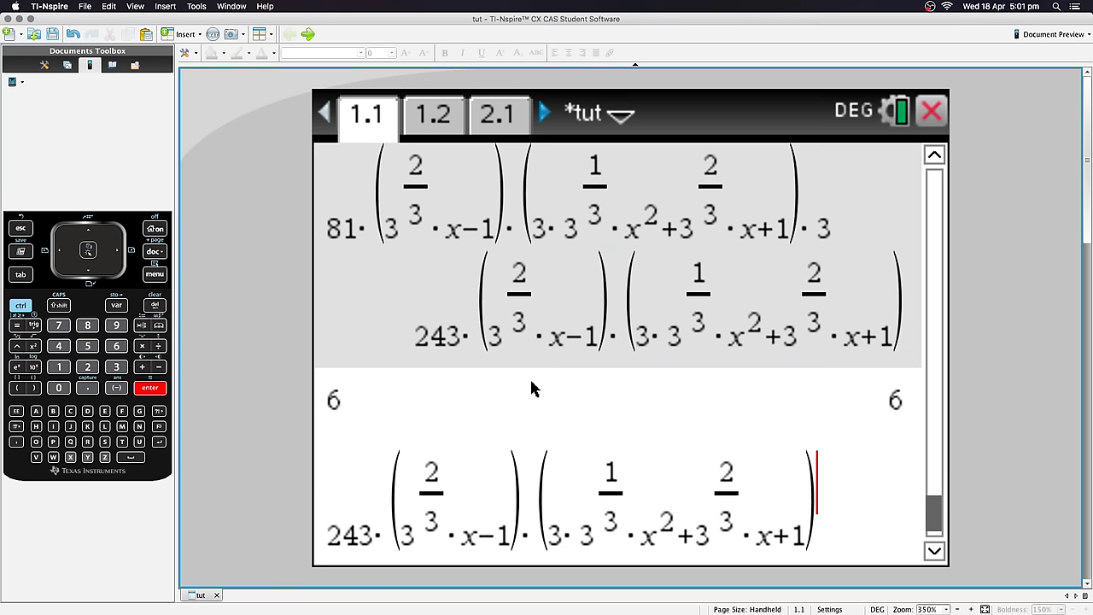
key("ctrl")
left_click(111, 306)
type("f(x")
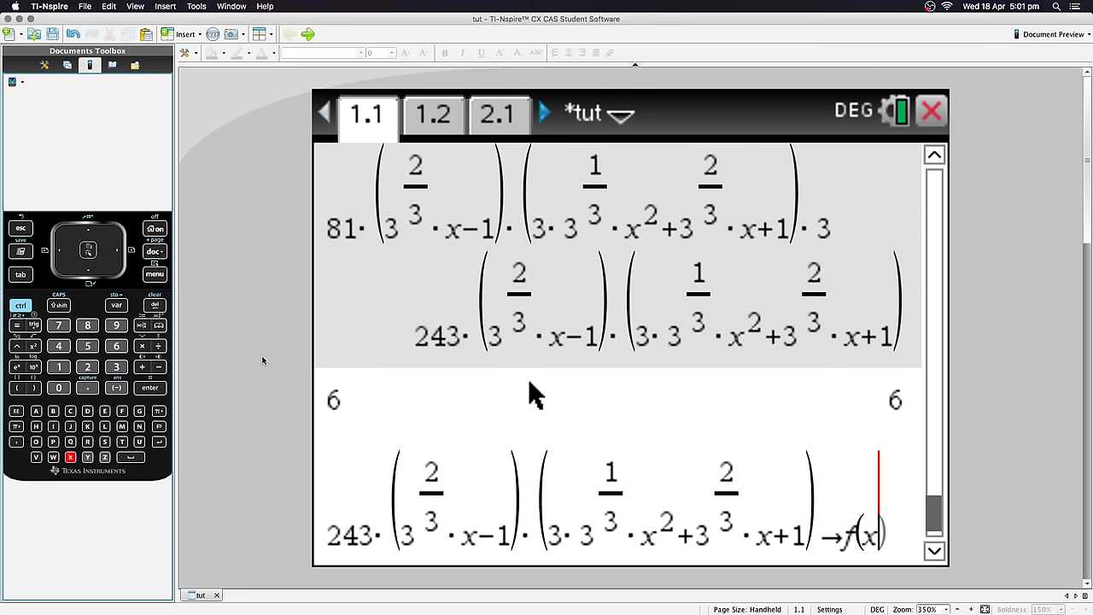
key("Return")
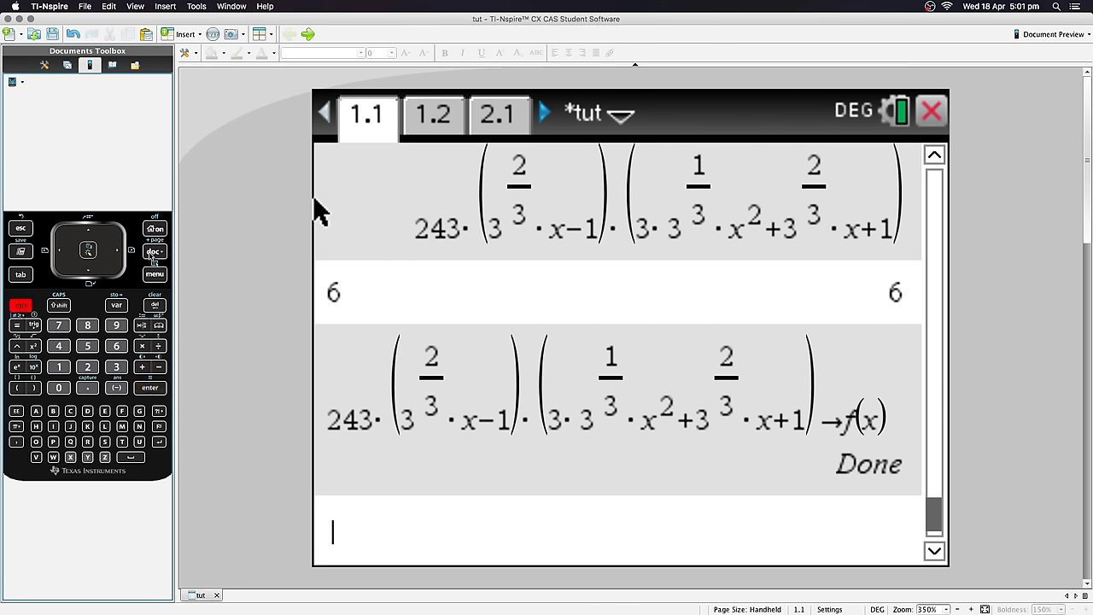
Step: Add a Graphs page after page 1.1 and plot f1(x)=f(x), choosing the stored f from the variable list
key("super+i")
key("Down")
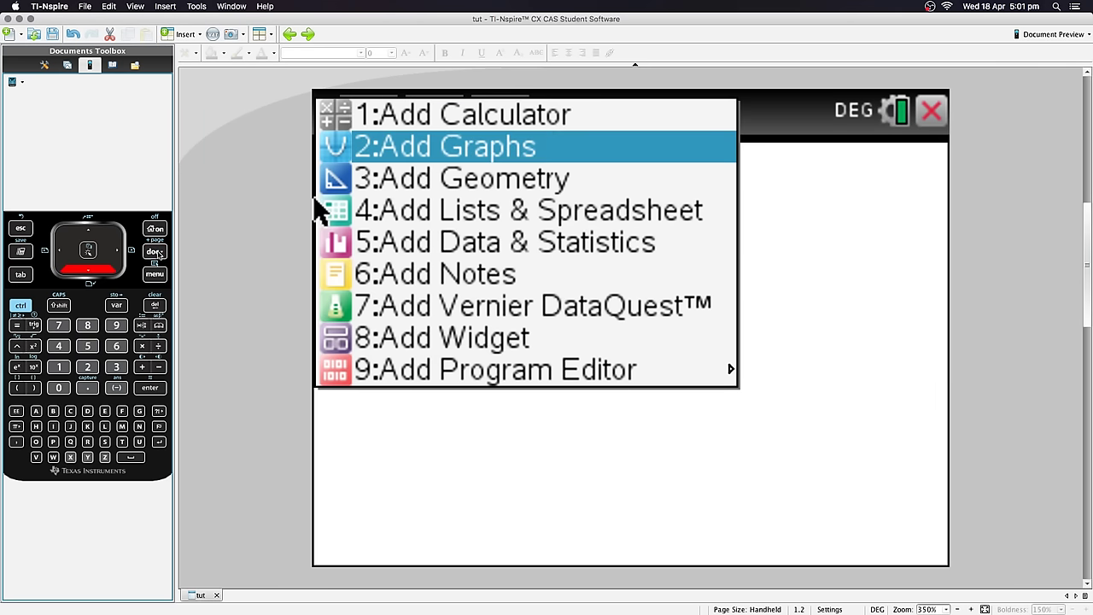
key("Return")
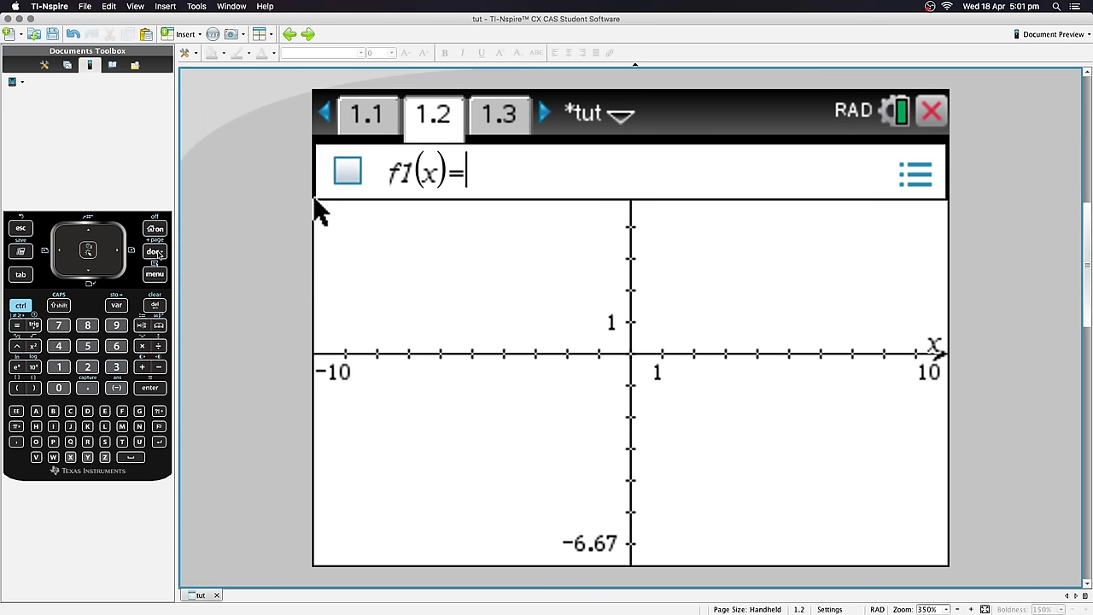
left_click(113, 306)
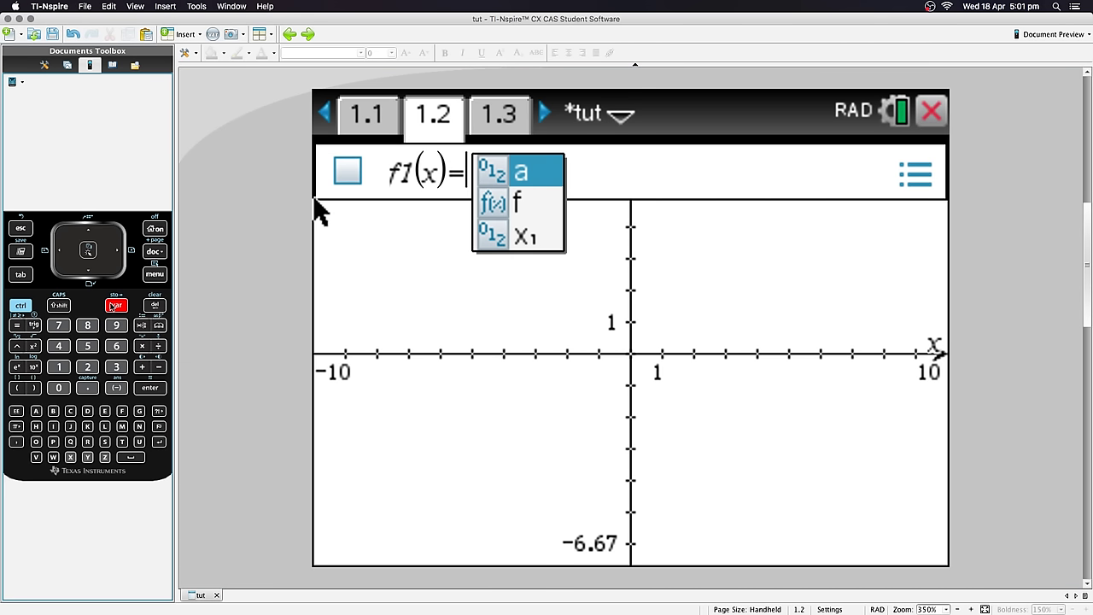
key("Down")
key("Return")
type("x")
key("Right")
key("Return")
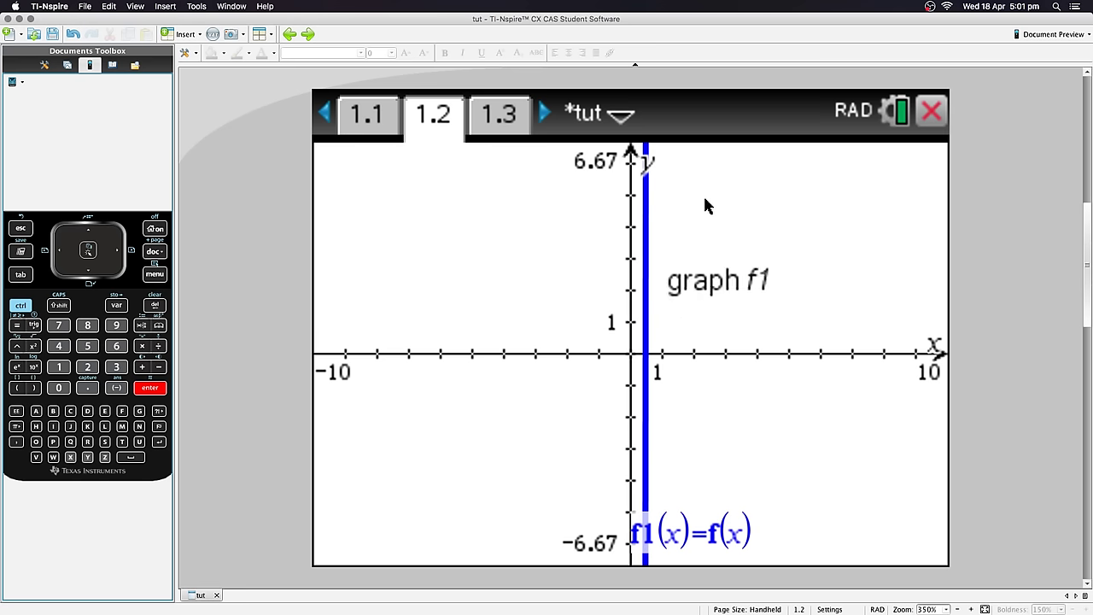
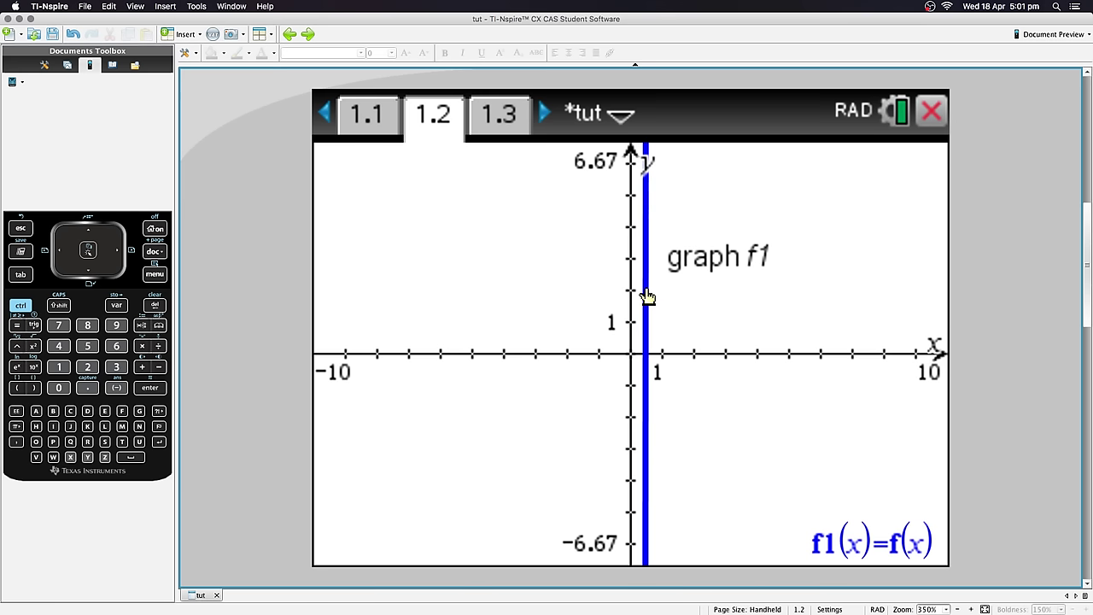
Step: Set the graph's maximum y-axis value to 300
left_click(591, 167)
double_click(598, 169)
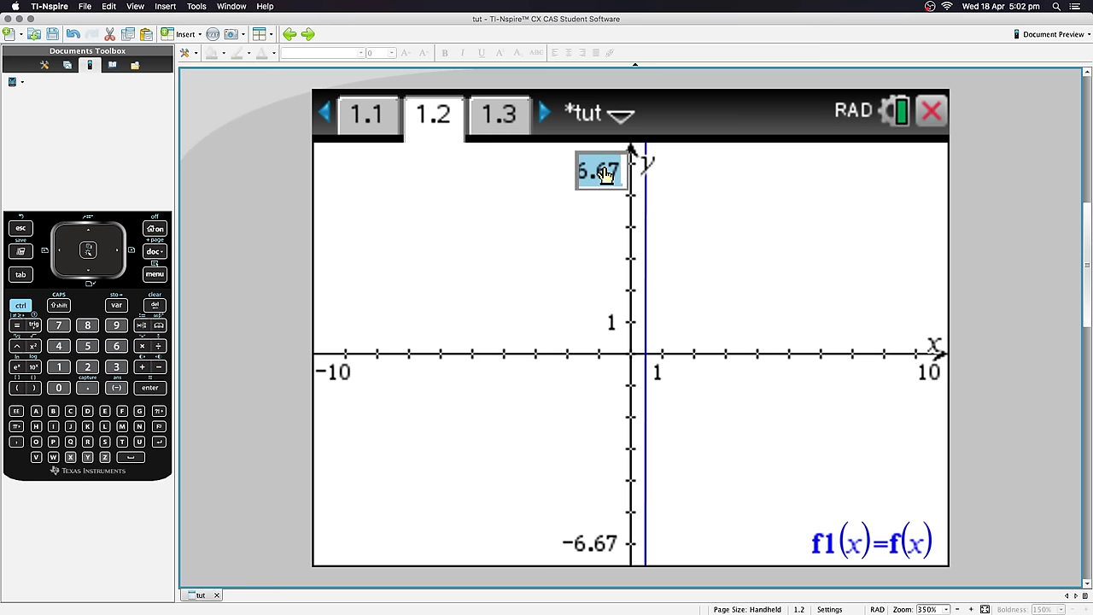
type("300")
key("Return")
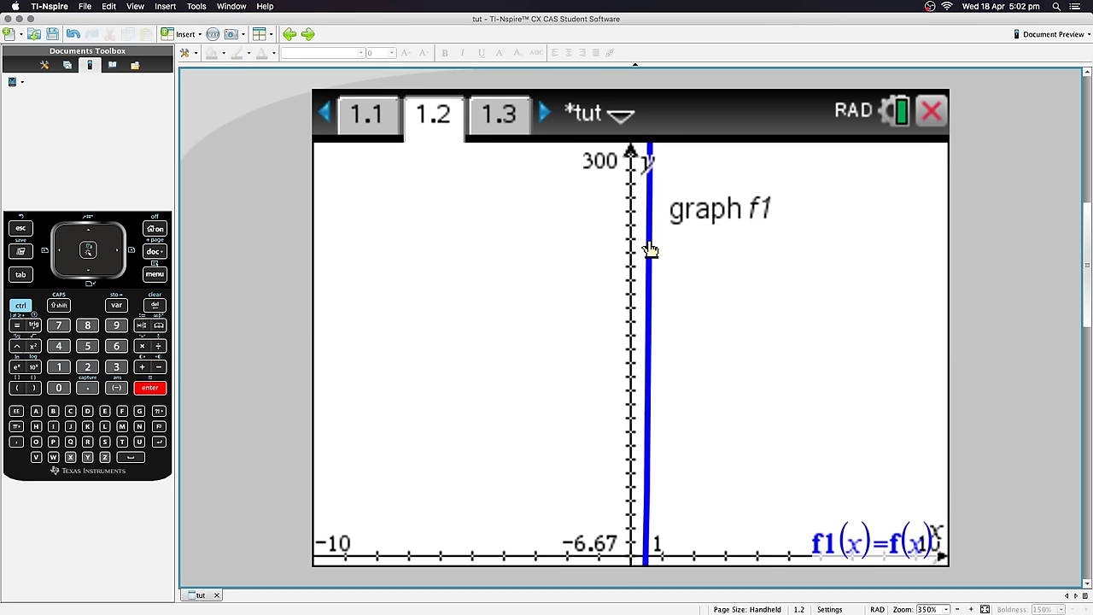
Step: Set the maximum y-axis value to 300000000 and move the f1(x)=f(x) label up, clear of the x-axis
double_click(597, 160)
type("3")
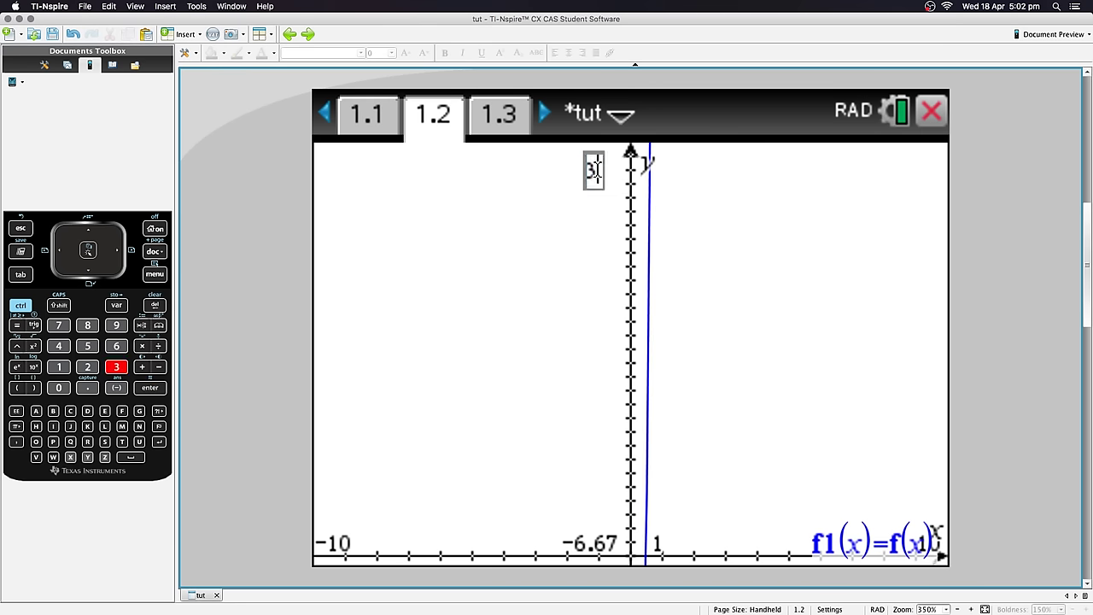
type("00000000")
key("Return")
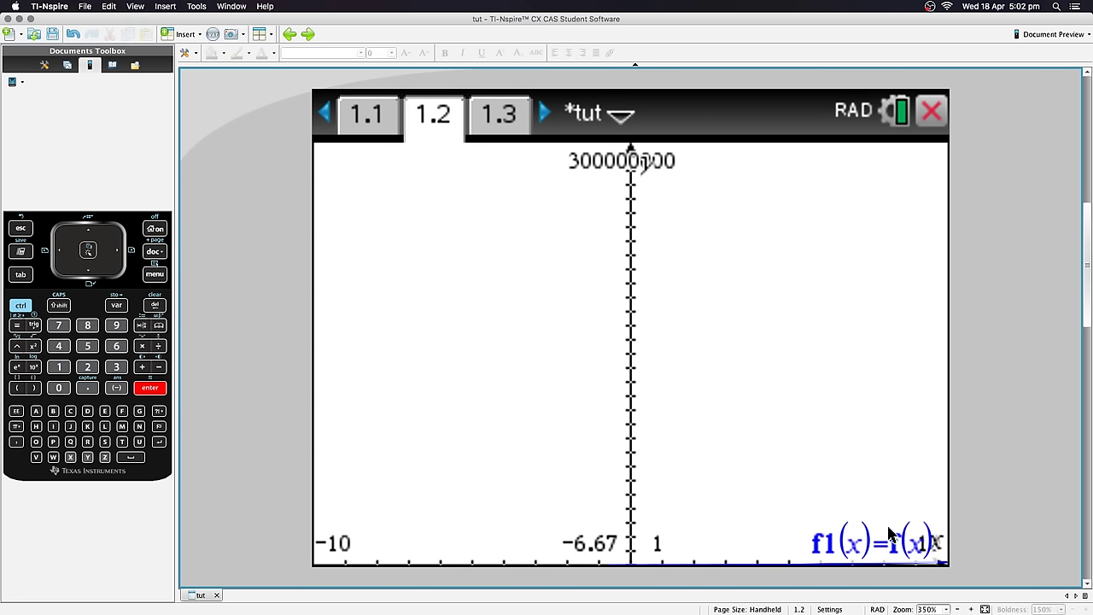
left_click_drag(890, 533, 842, 419)
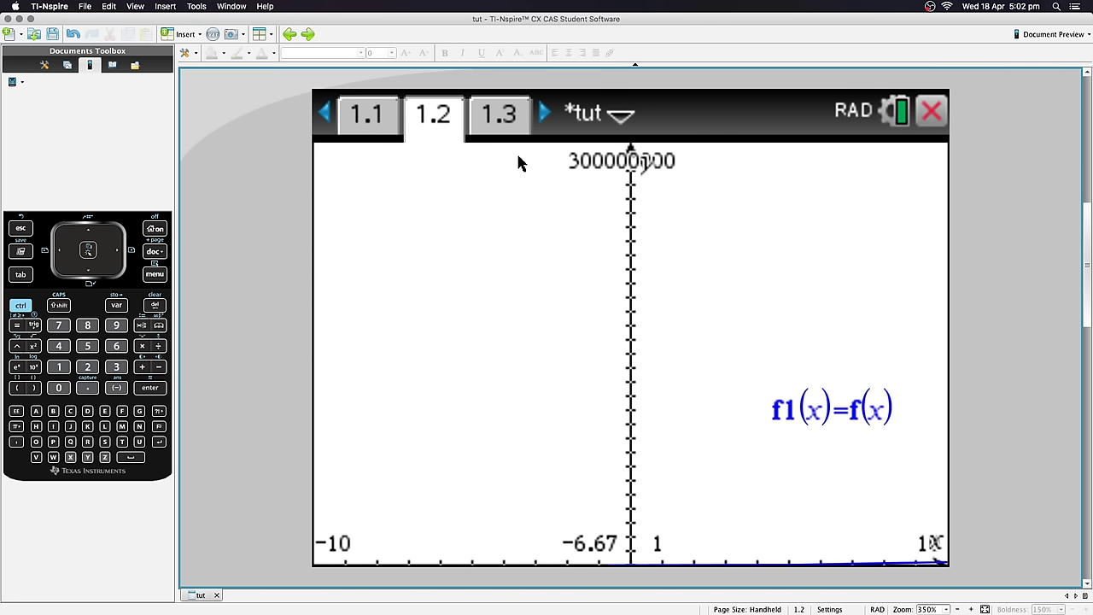
Step: Redefine f(x) as x^2 on page 1.1 and return to the graph on page 1.2
left_click(368, 115)
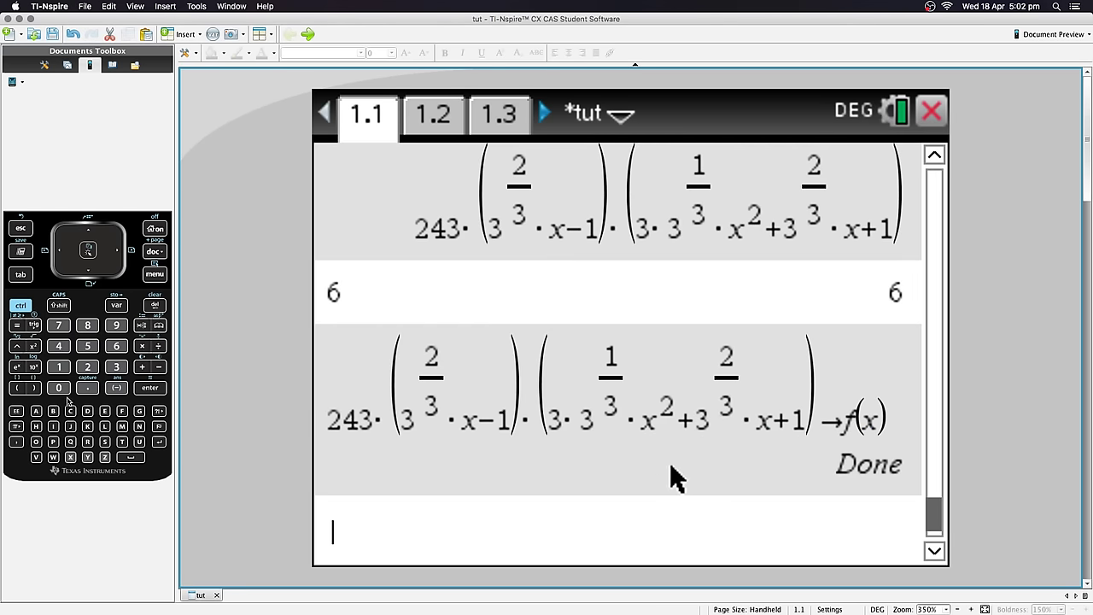
type("x^2")
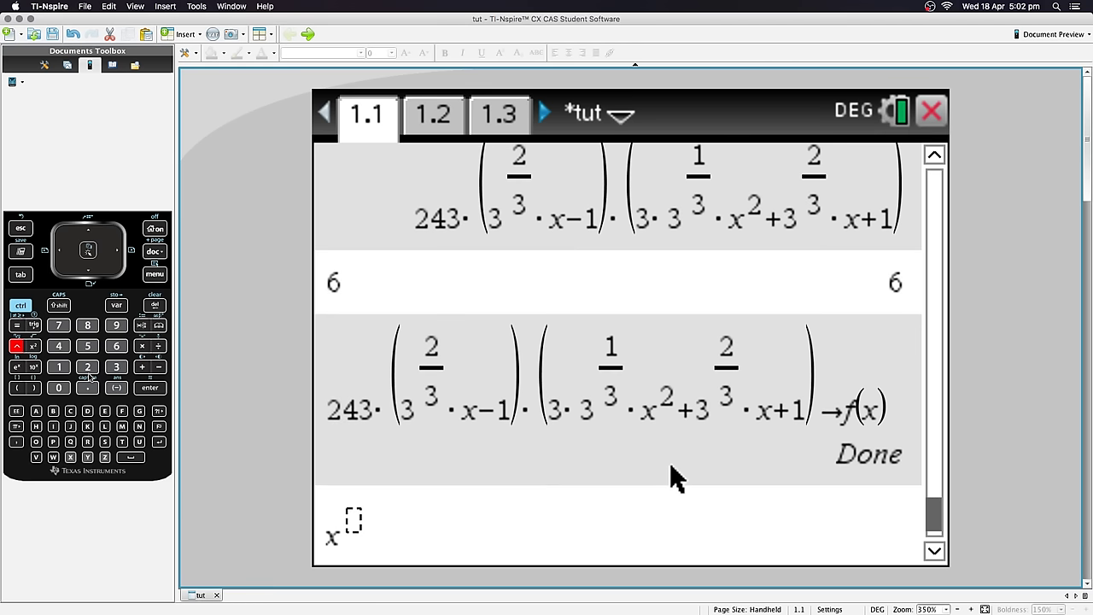
key("Right")
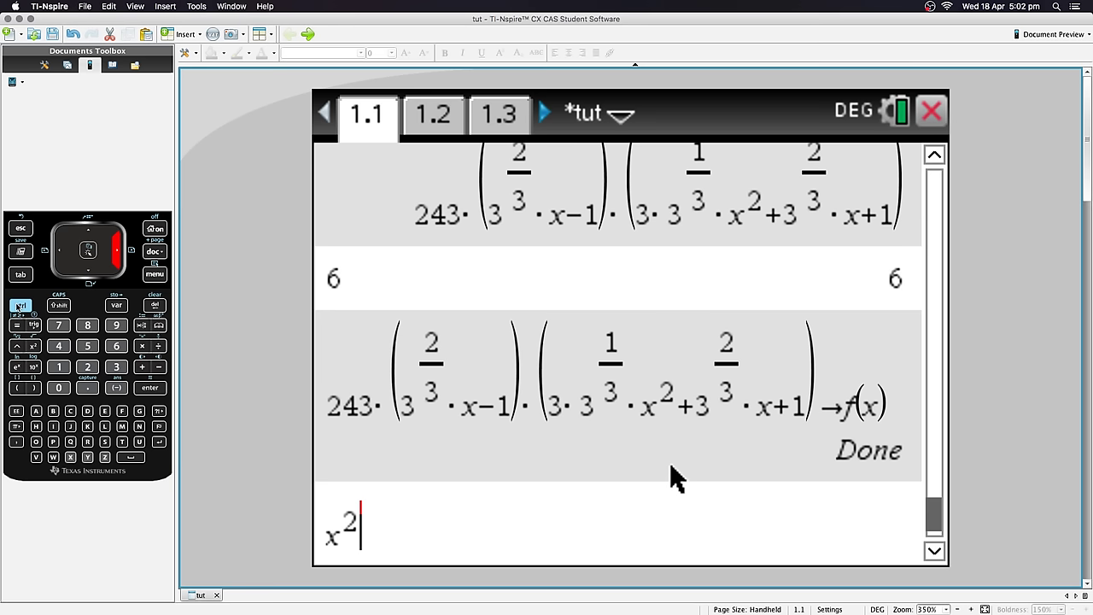
key("ctrl+l")
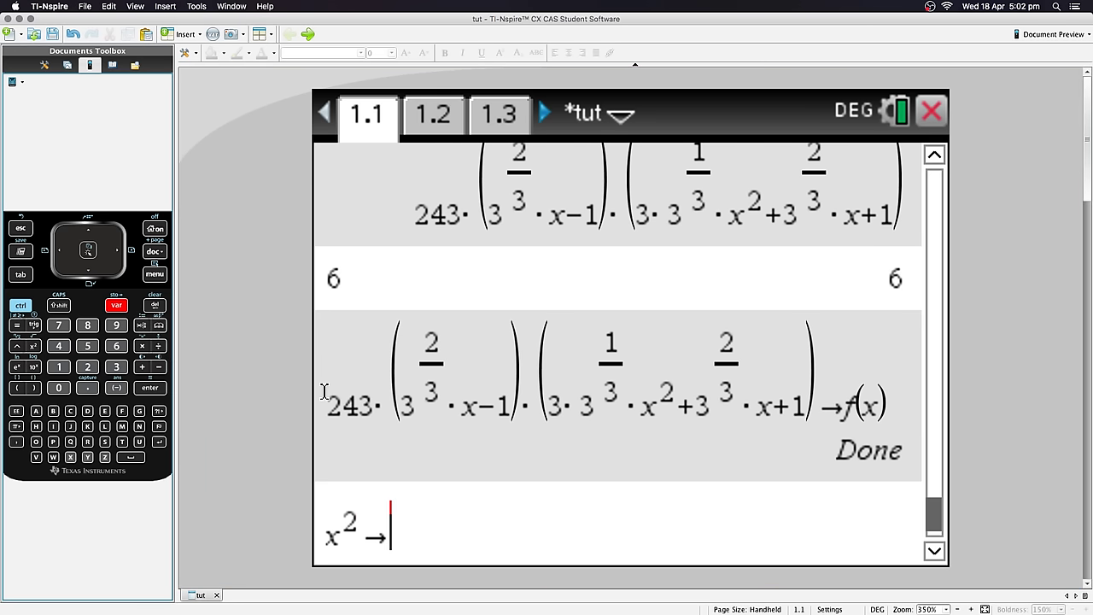
type("f(x")
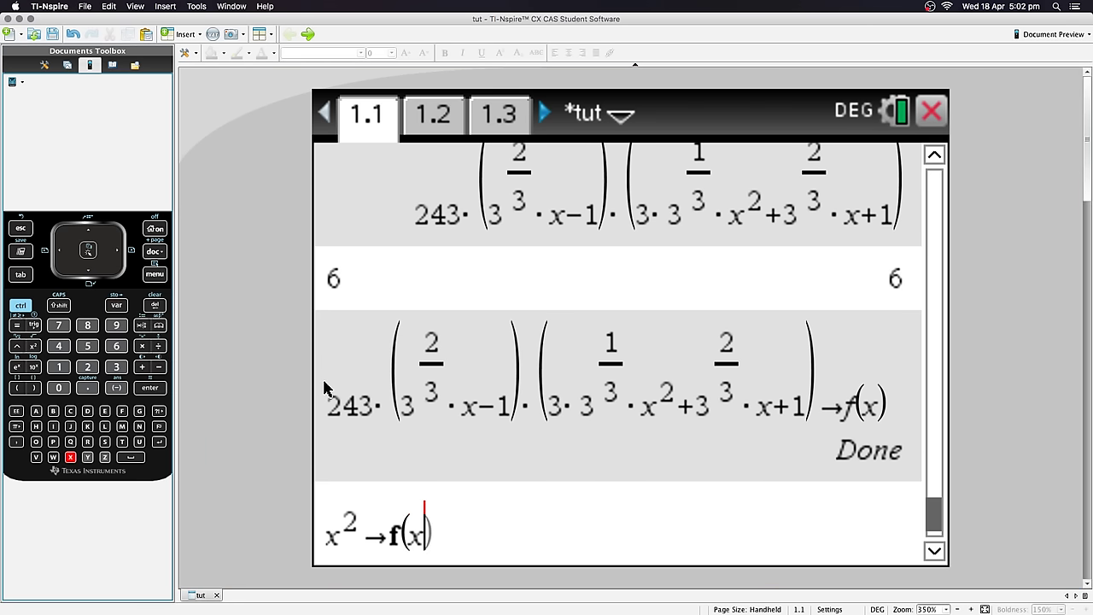
key("Right")
key("Return")
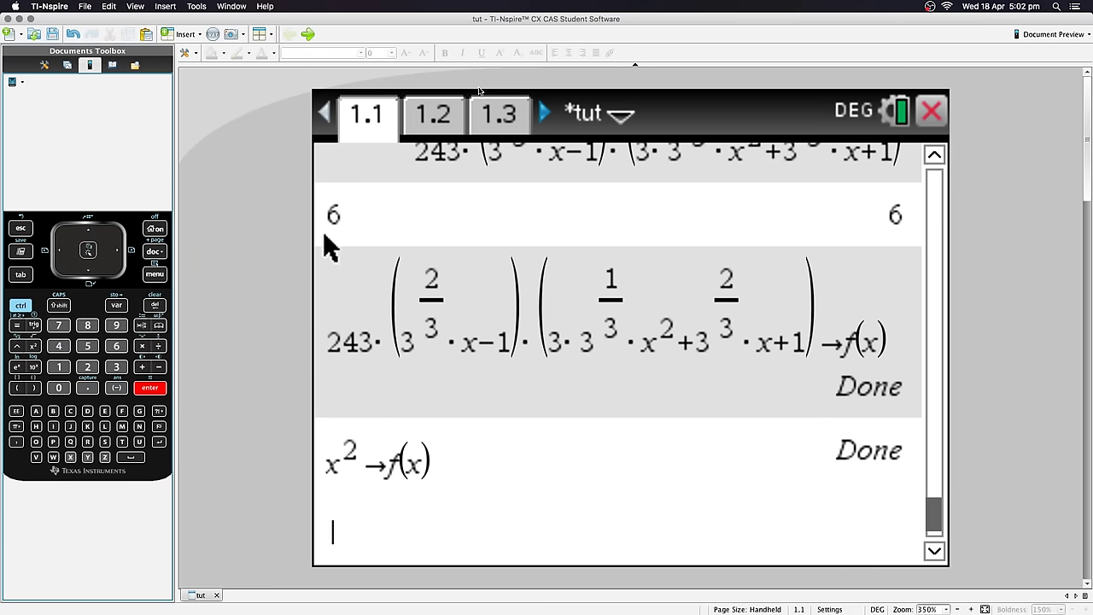
left_click(442, 117)
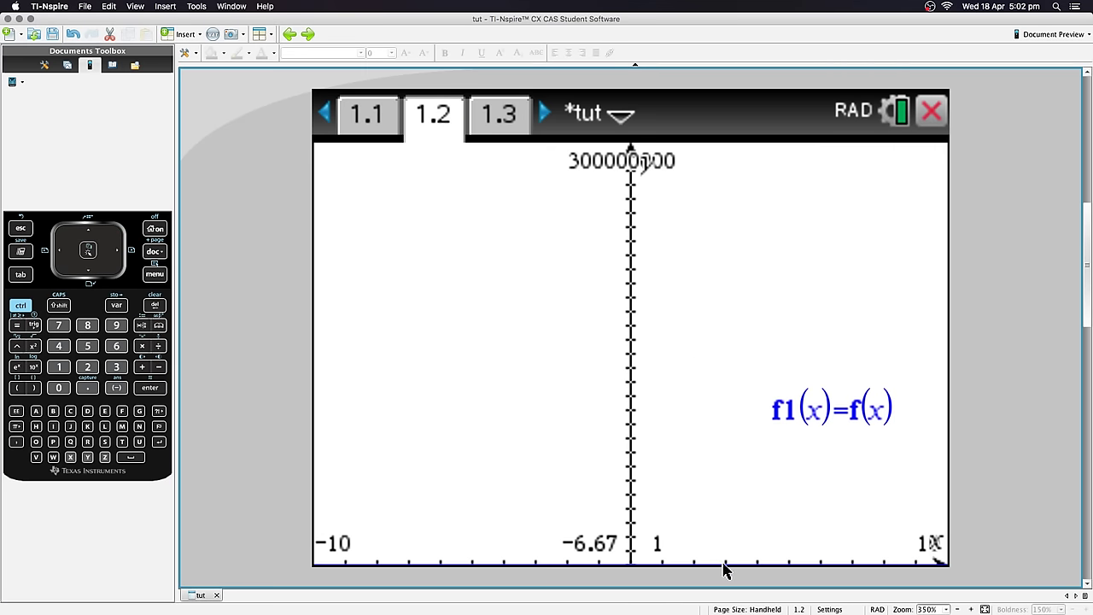
Step: Set the graph's maximum y-axis value to 30
double_click(604, 164)
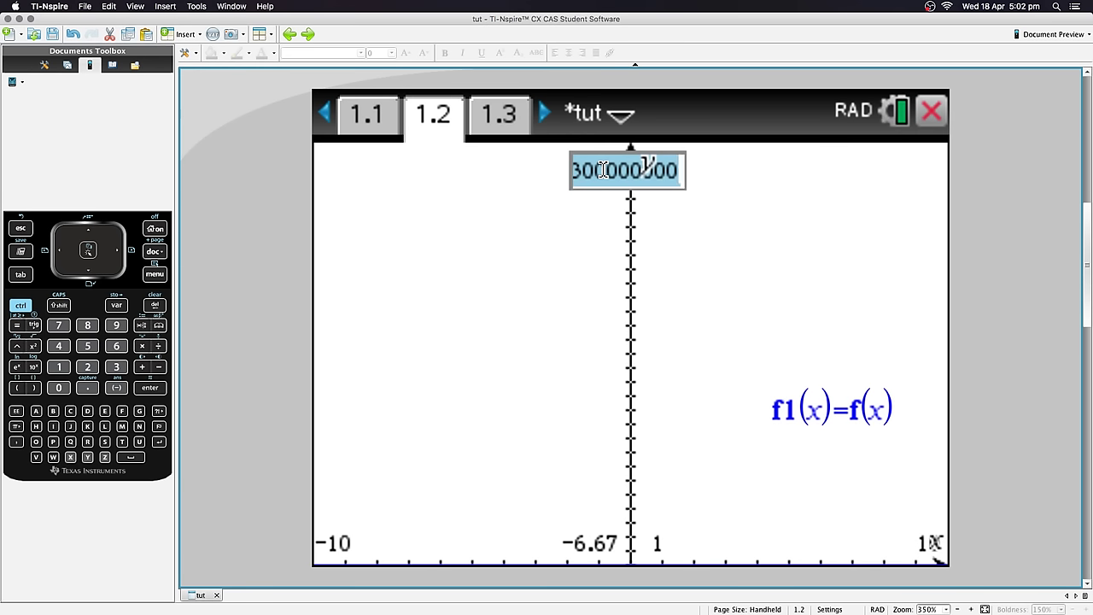
key("BackSpace")
key("BackSpace")
key("BackSpace")
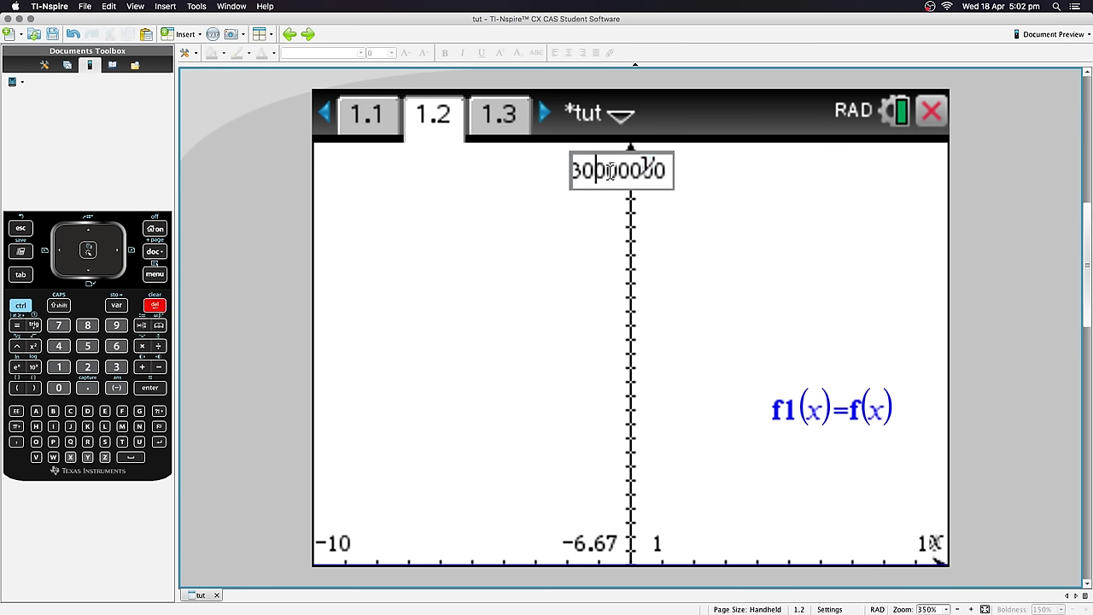
key("Delete")
key("Delete")
key("Delete")
key("Delete")
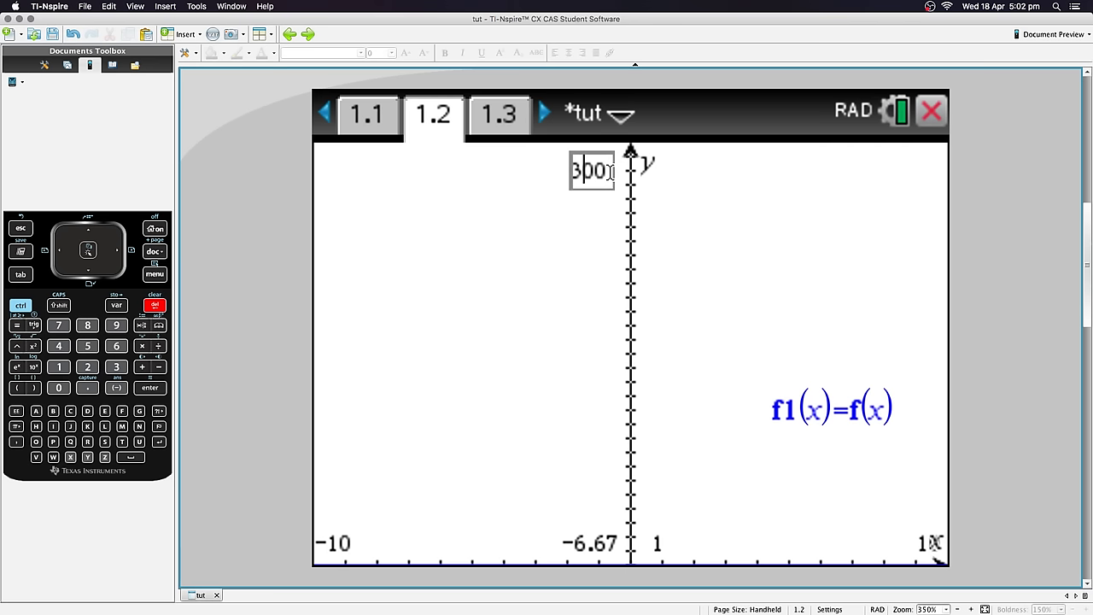
key("Return")
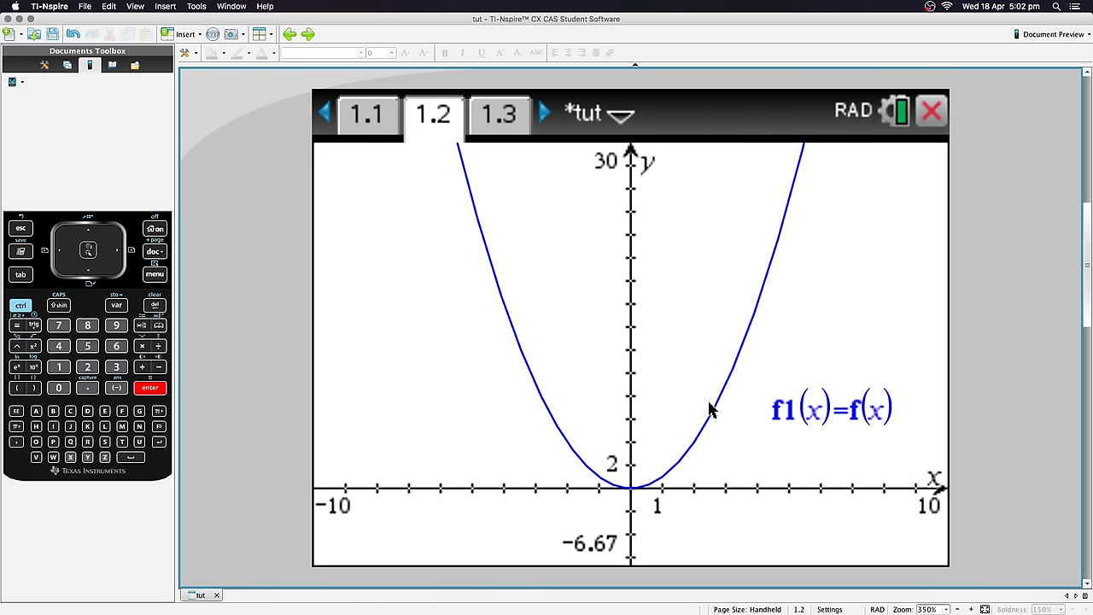
Step: Reset the graph window on page 1.2 with Zoom – Standard
left_click(155, 275)
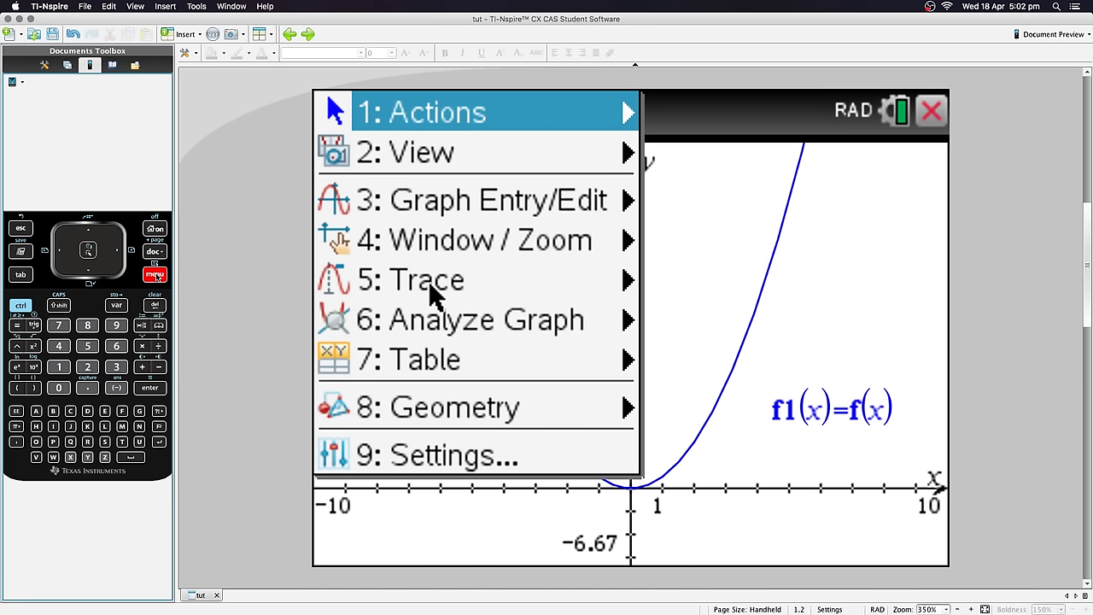
key("Down")
key("Down")
key("Down")
key("Right")
key("Down")
key("Down")
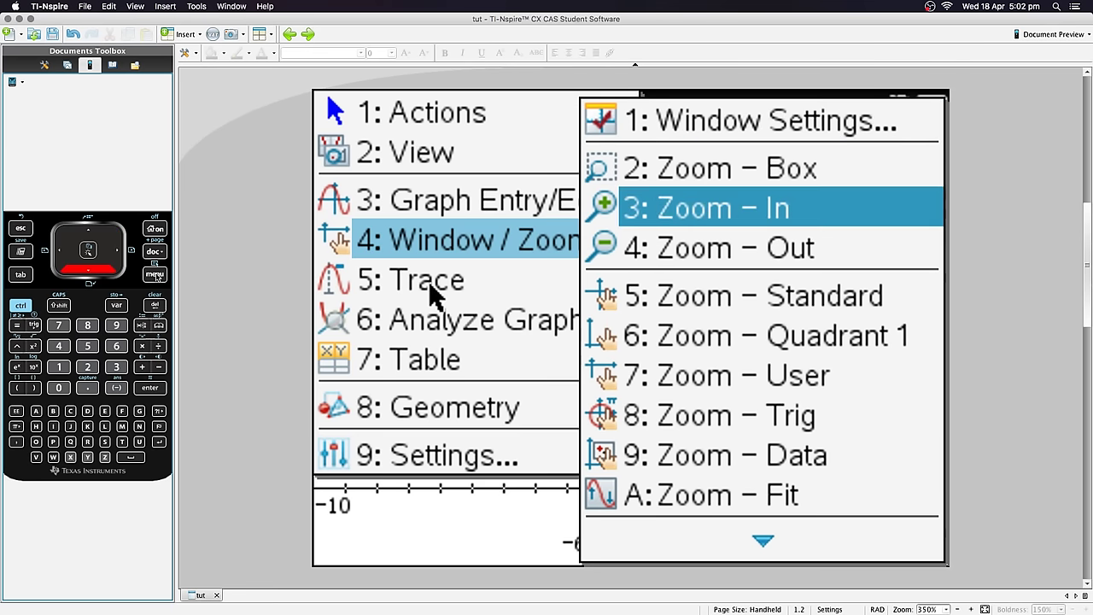
key("Down")
key("Down")
key("Down")
key("Up")
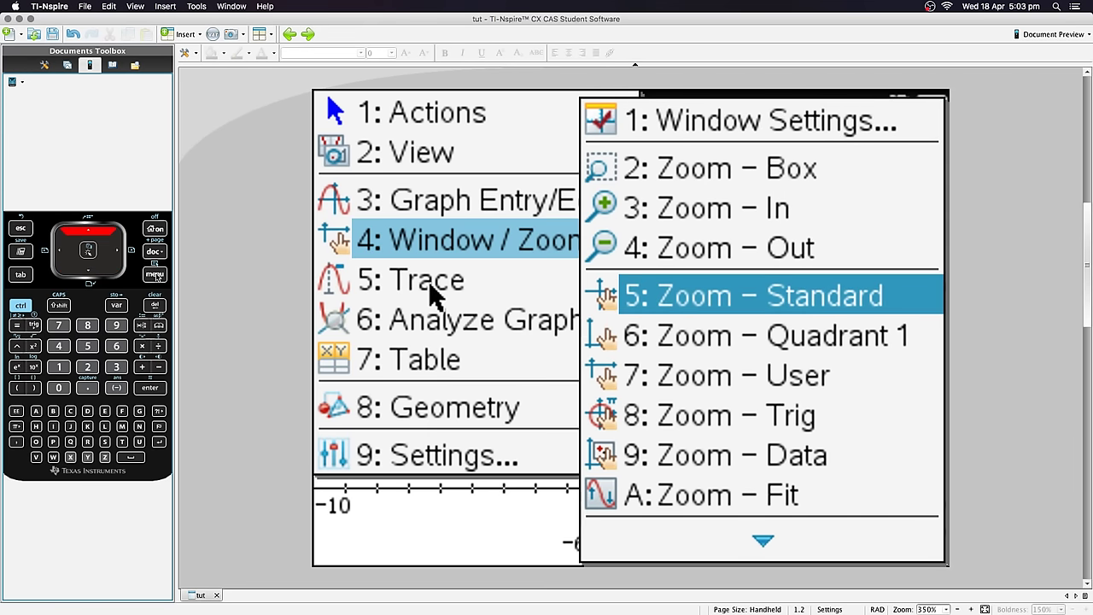
key("Return")
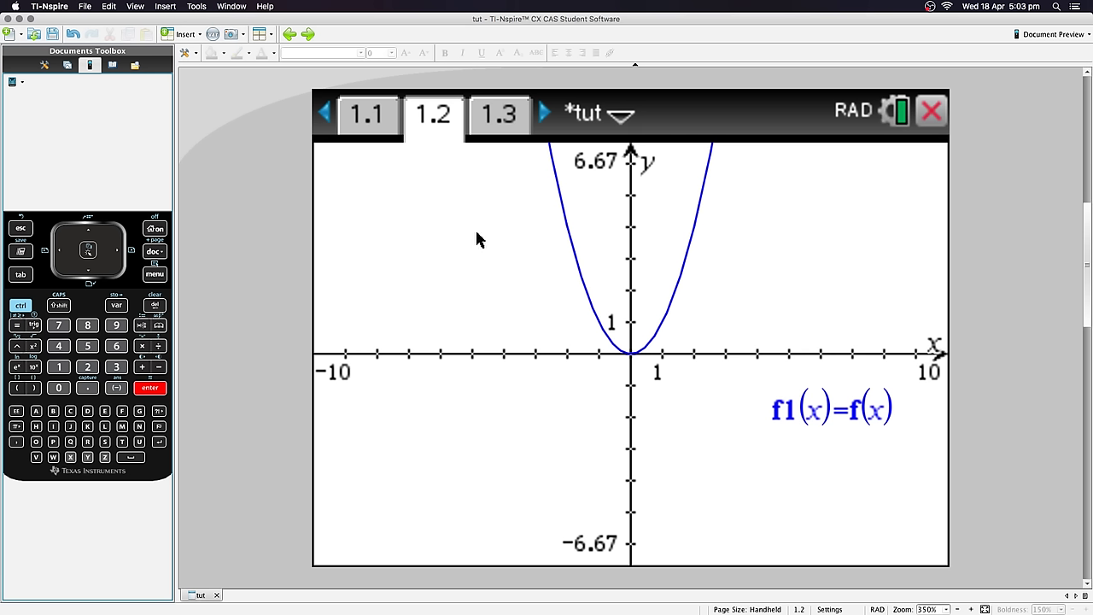
Step: Examine the available graph entry types and the curve families offered as equation templates
left_click(155, 274)
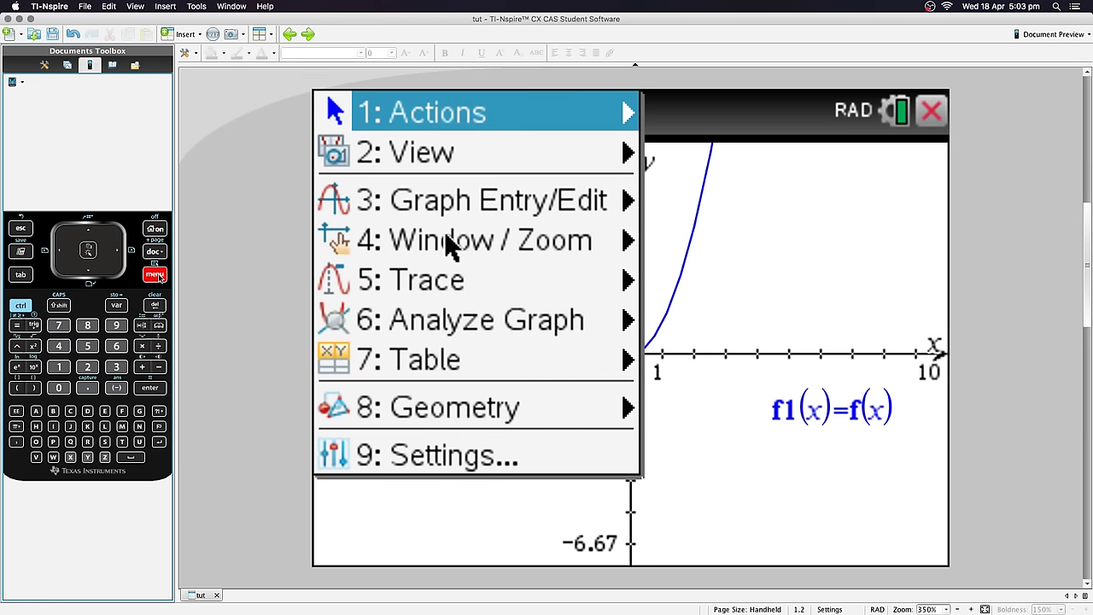
key("Down")
key("Down")
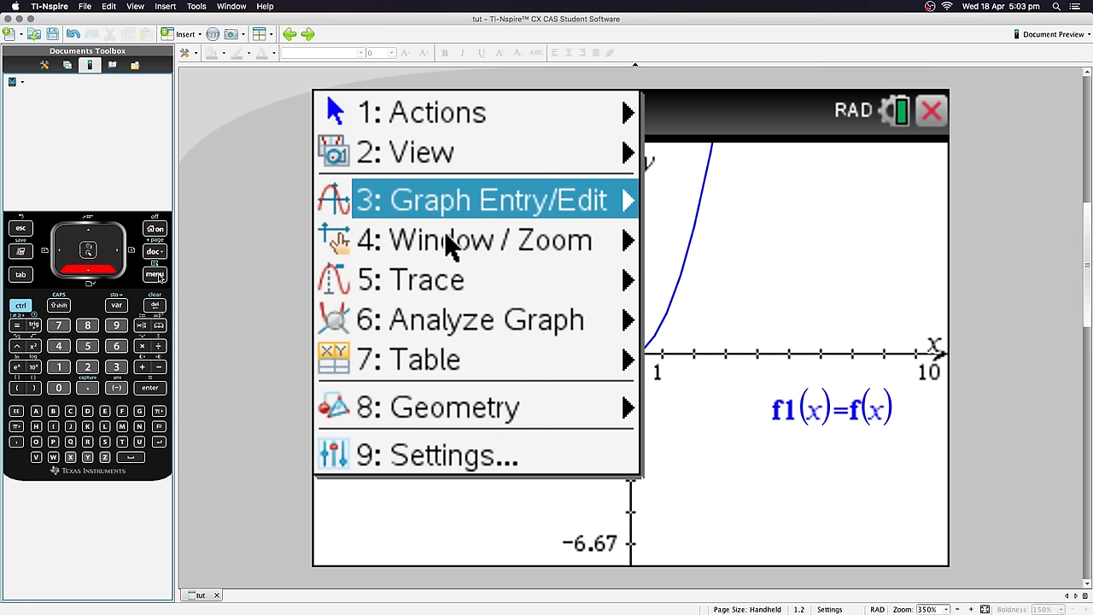
key("Right")
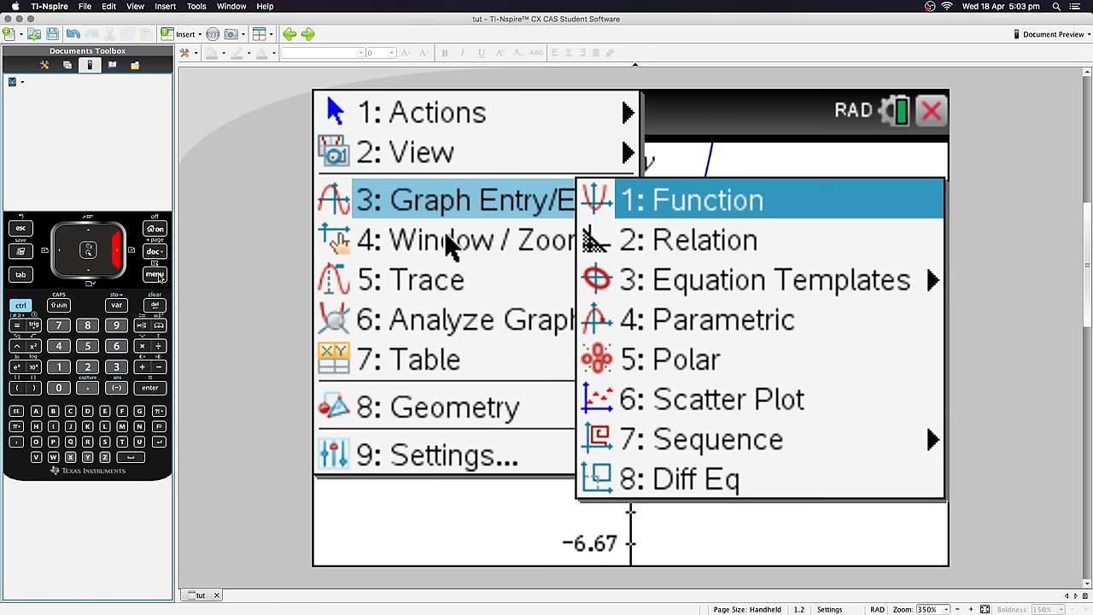
key("Down")
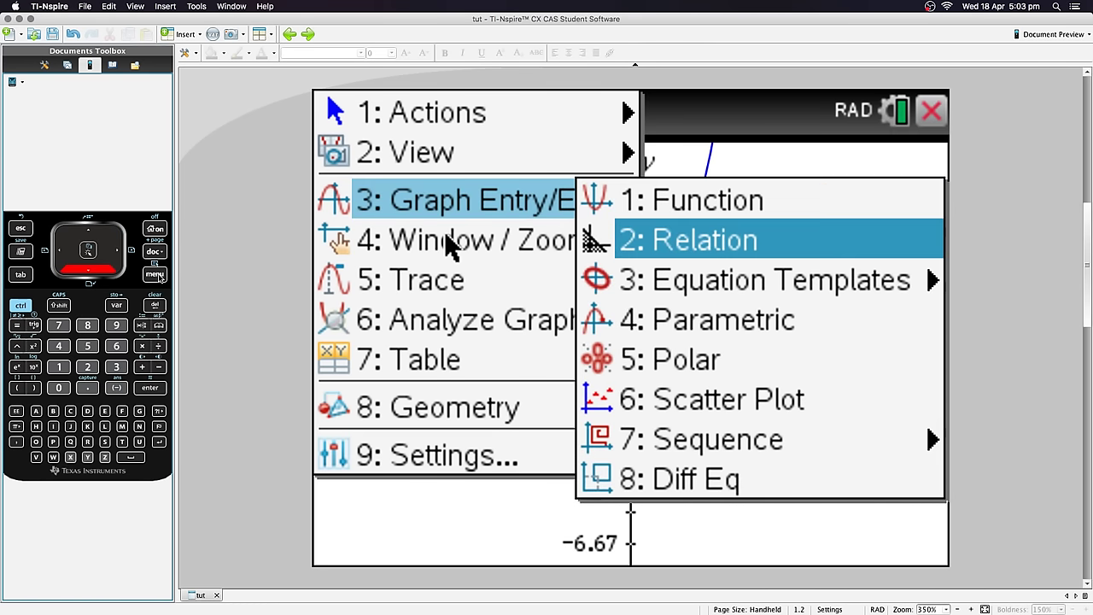
key("Down")
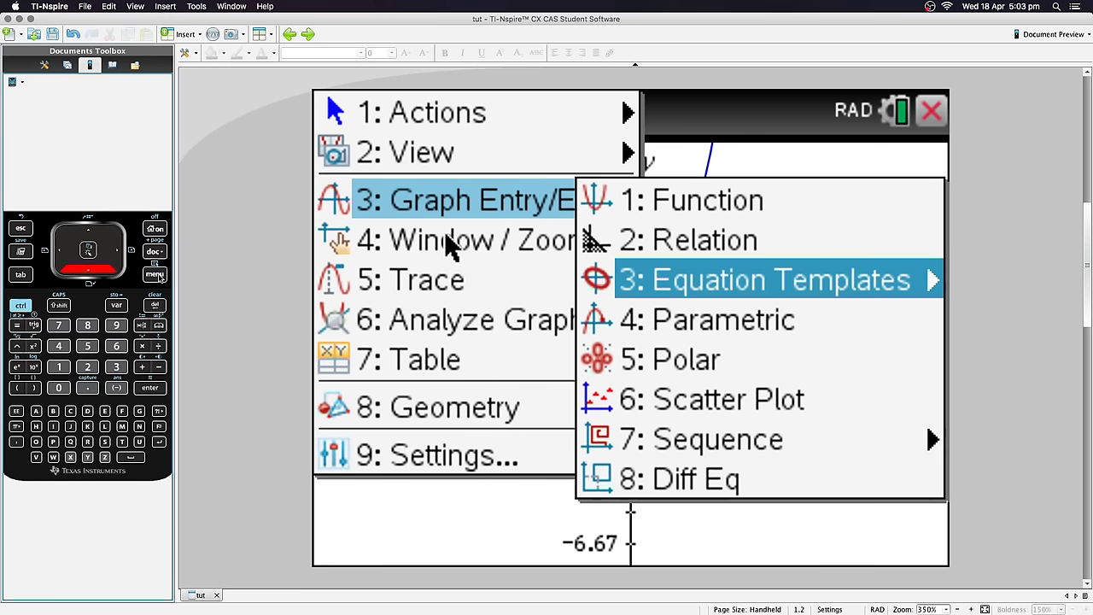
key("Right")
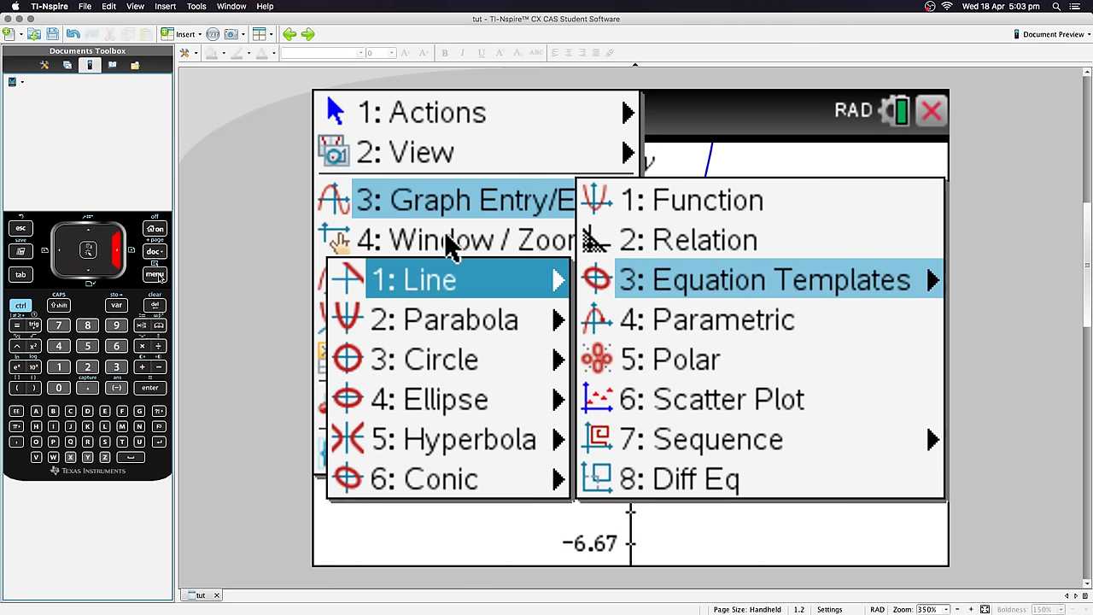
key("Down")
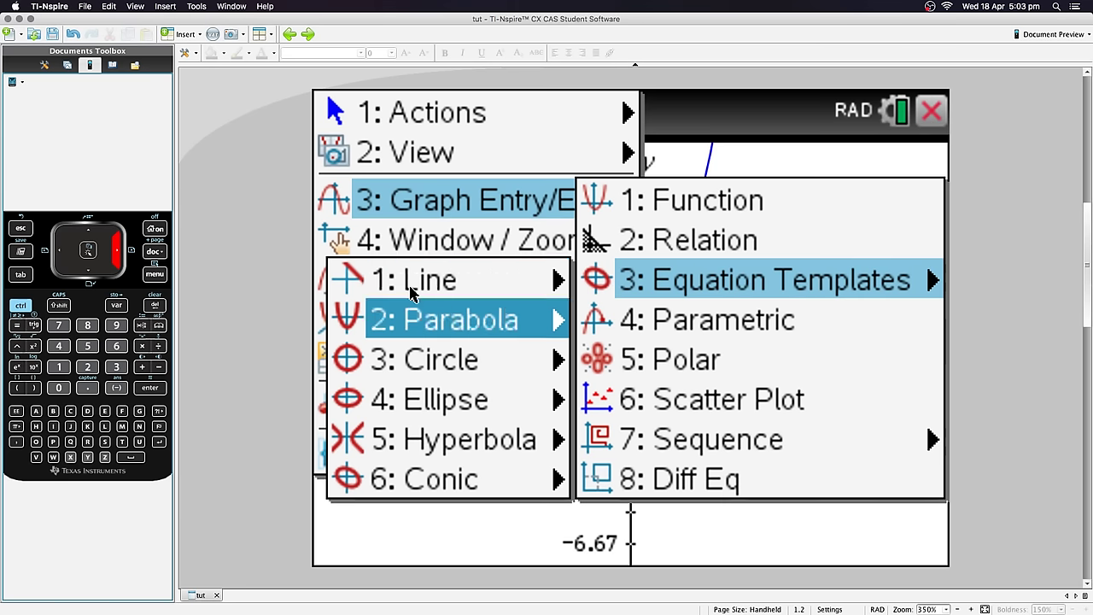
key("Up")
key("Down")
key("Down")
key("Down")
key("Down")
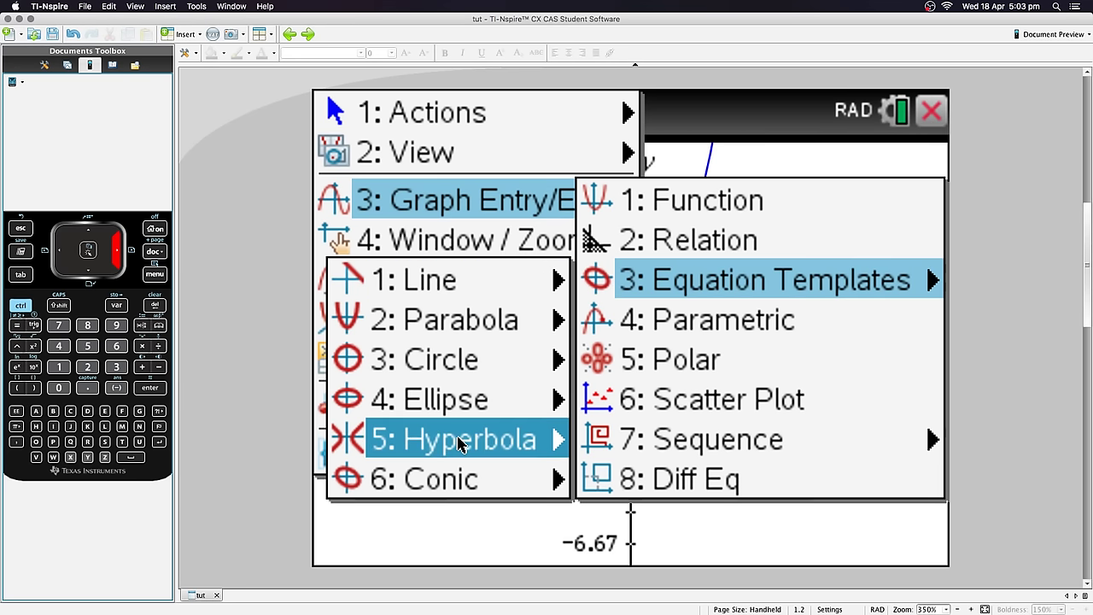
key("Right")
key("Up")
key("Left")
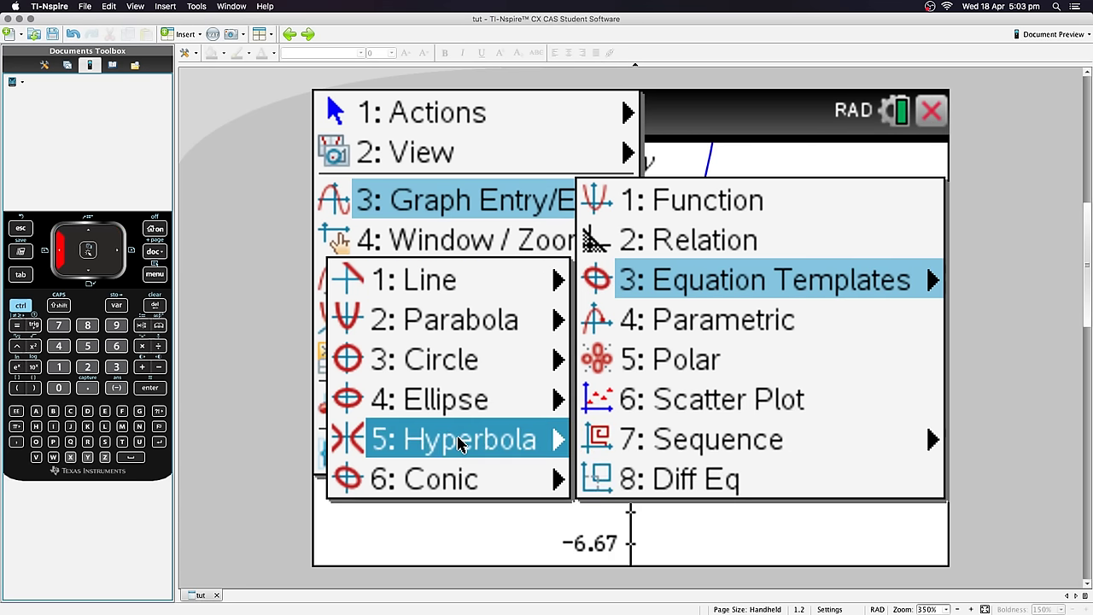
Step: Examine the line equation templates, from slope-intercept through vertical to standard form
key("Up")
key("Up")
key("Up")
key("Up")
key("Right")
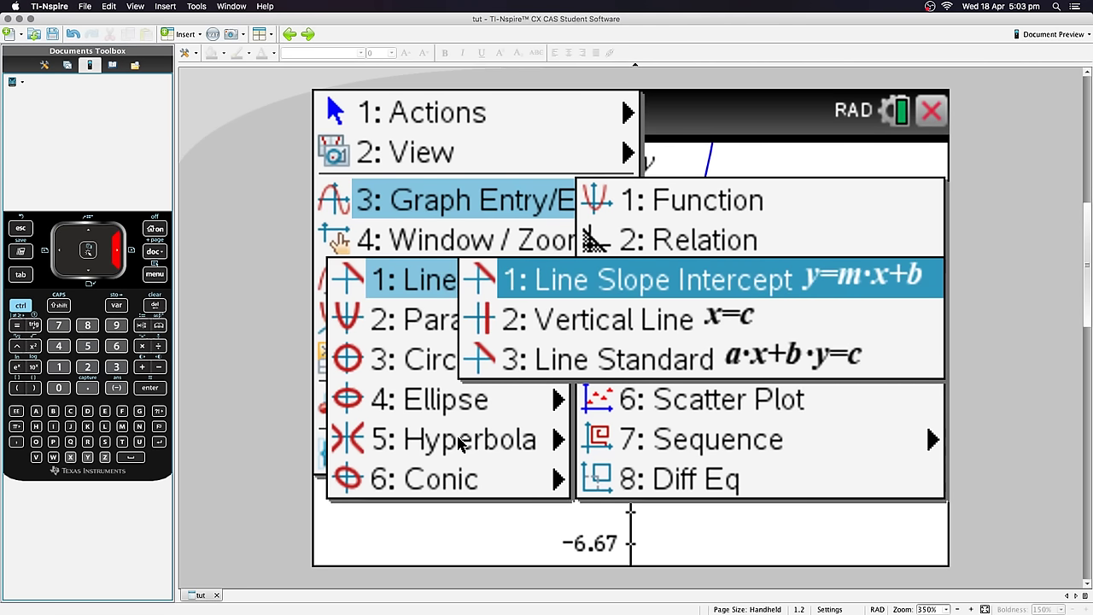
key("Down")
key("Down")
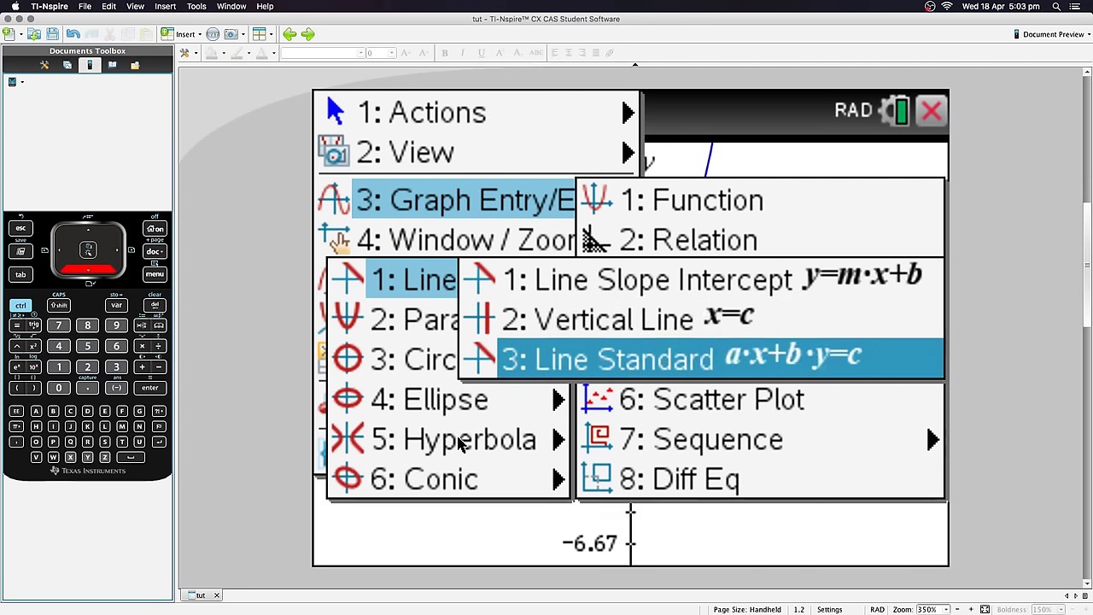
key("Left")
Step: Examine the parabola equation templates in vertex and standard form, for both y and x
key("Down")
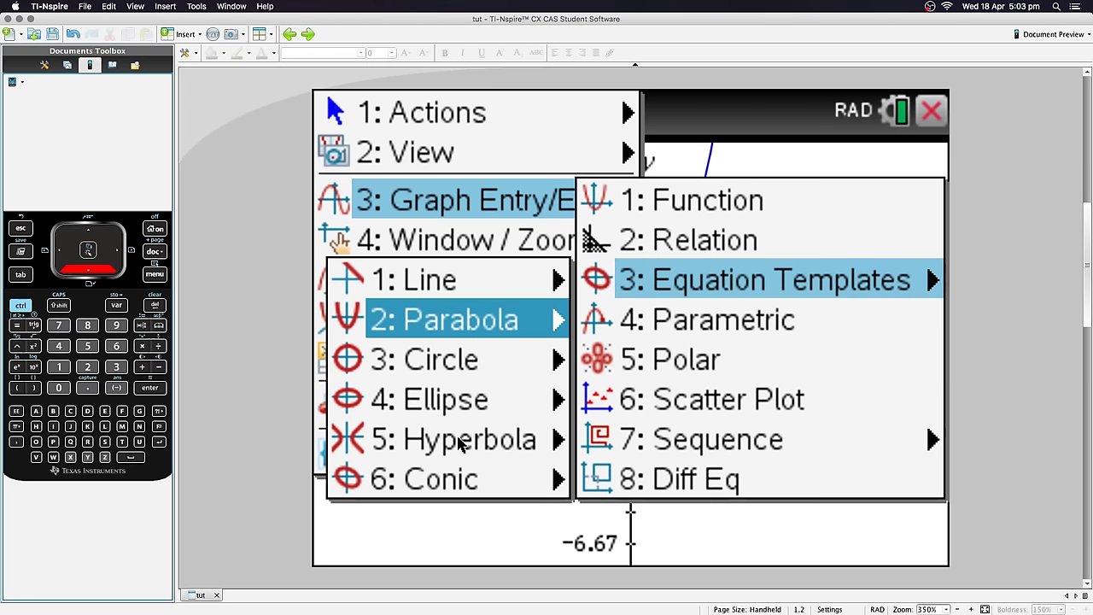
key("Right")
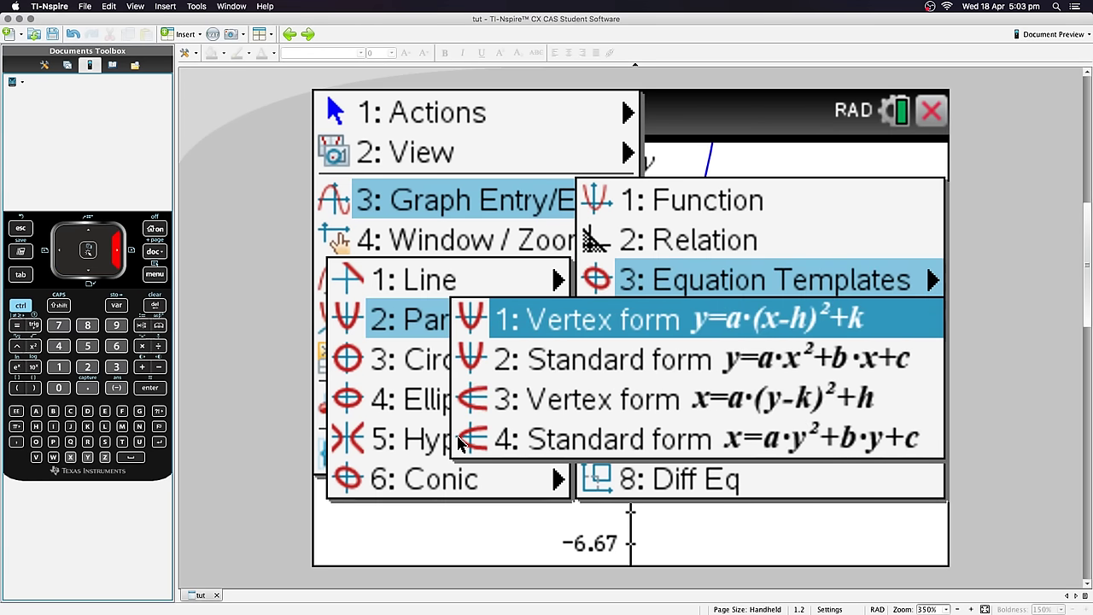
key("Down")
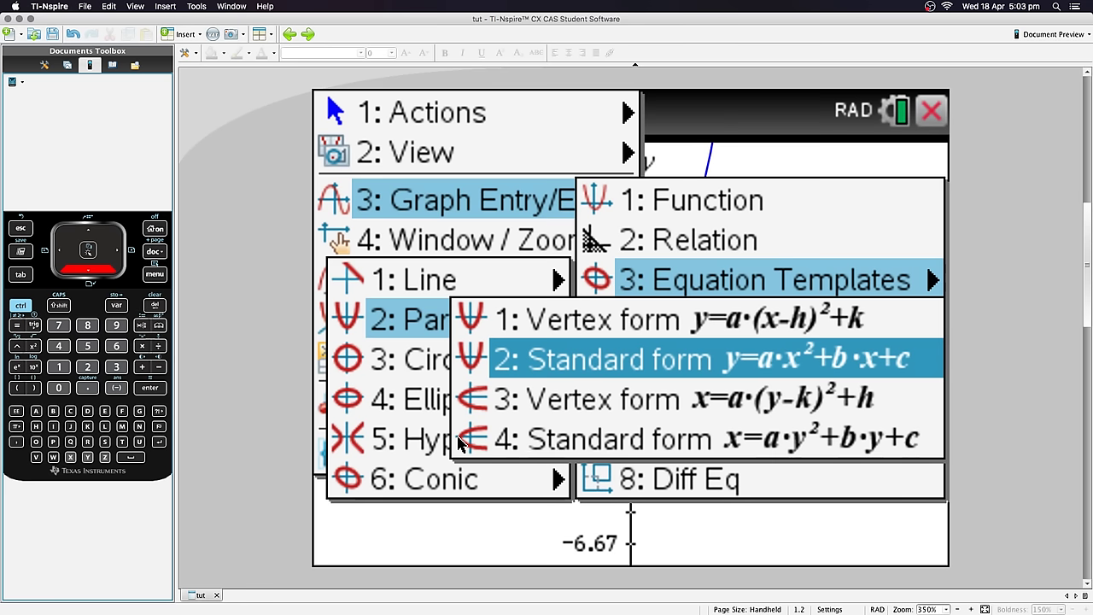
key("Down")
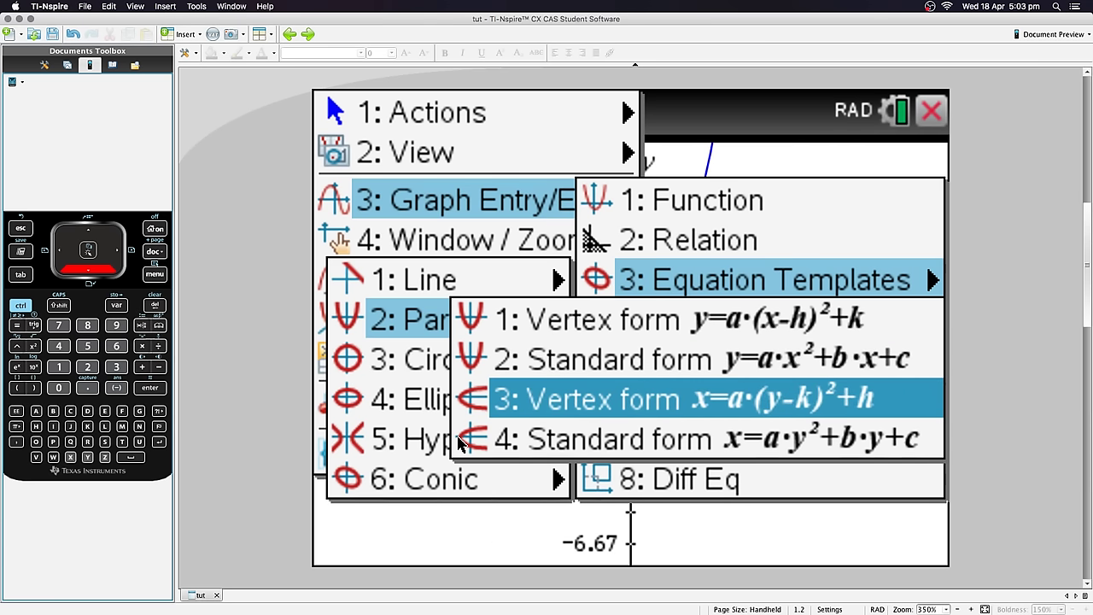
key("Down")
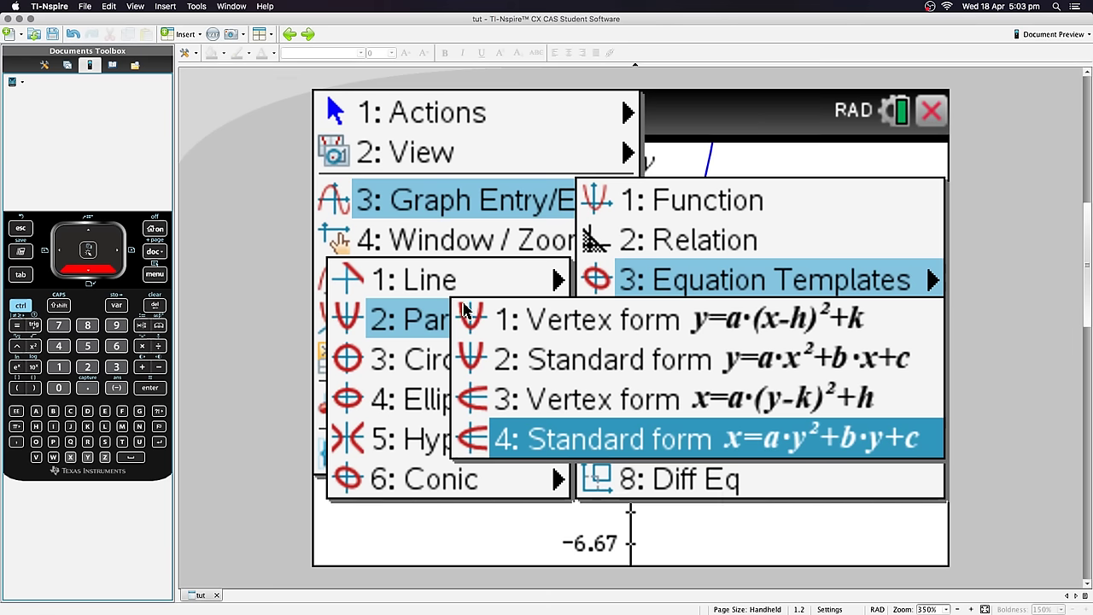
key("Down")
key("Down")
key("Down")
key("Down")
key("Up")
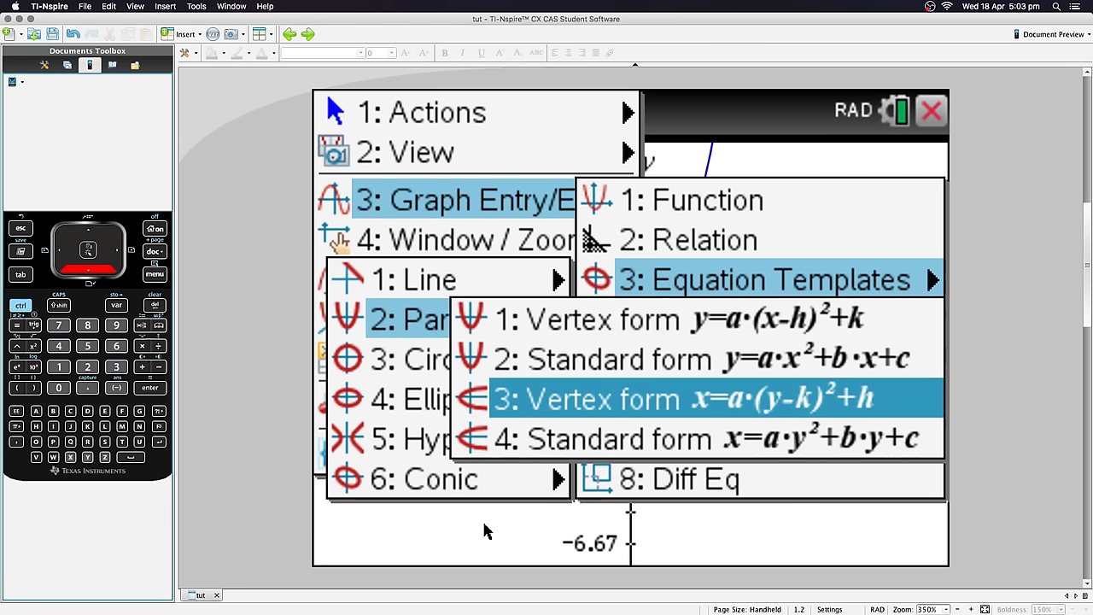
key("Left")
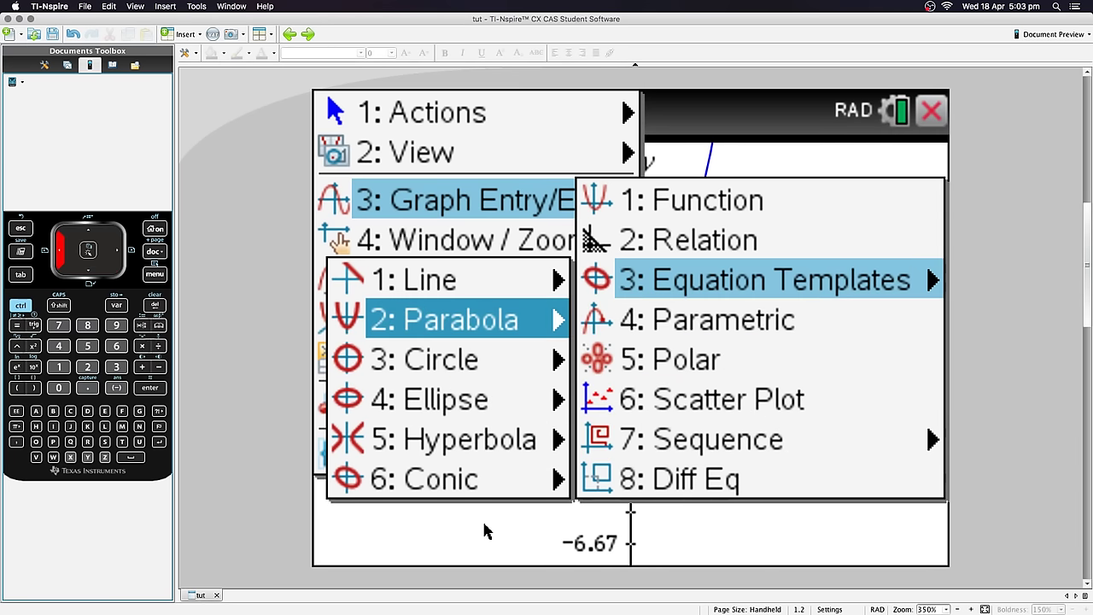
Step: Examine the circle templates in center and standard form and the ellipse template in center form
key("Down")
key("Right")
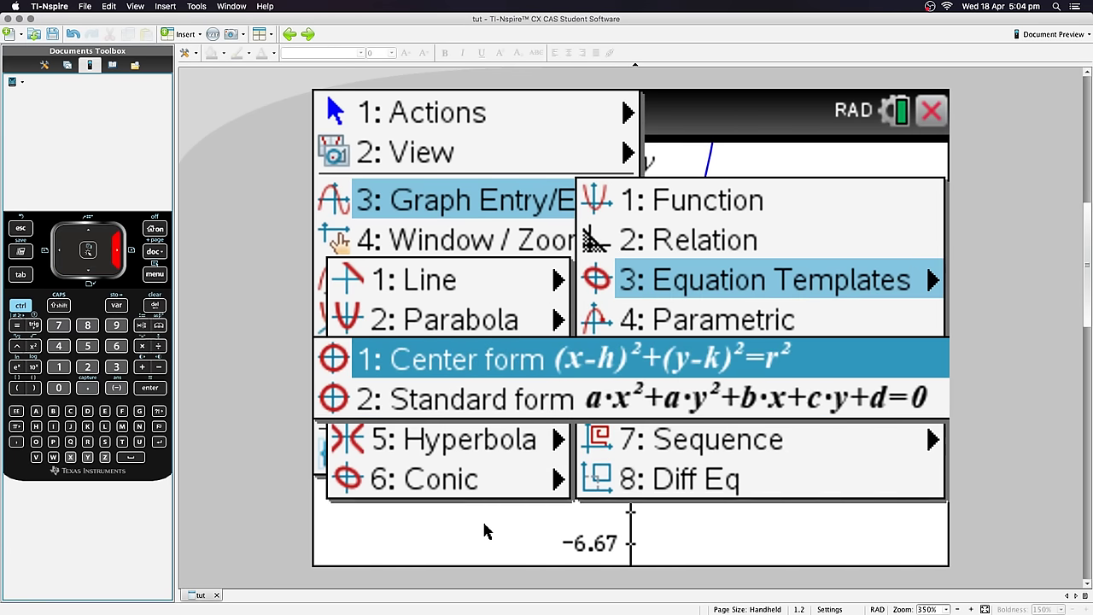
key("Down")
key("Up")
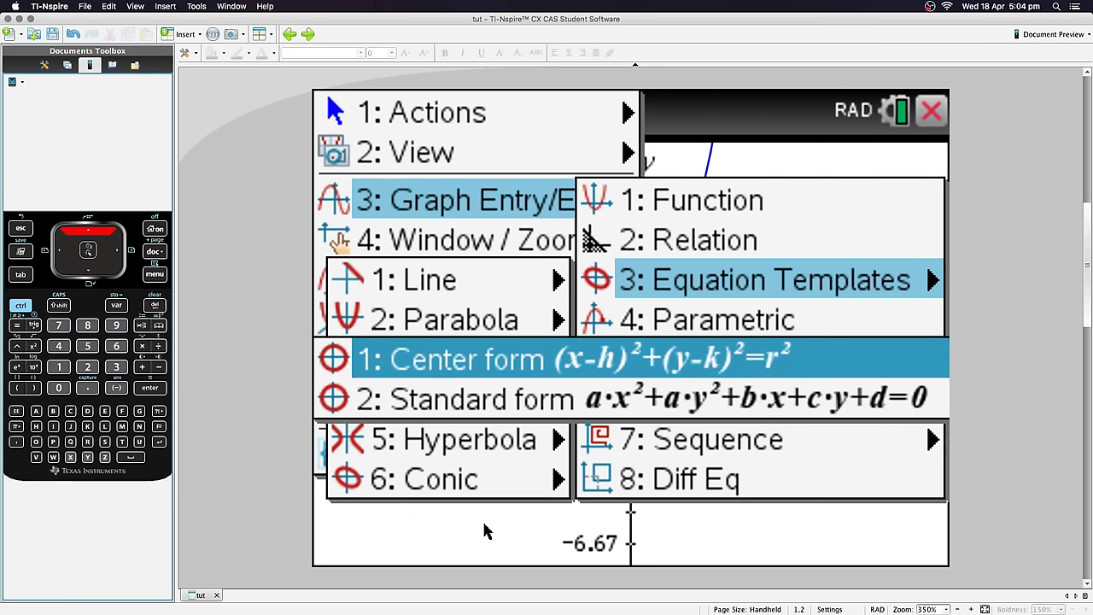
key("Escape")
key("Down")
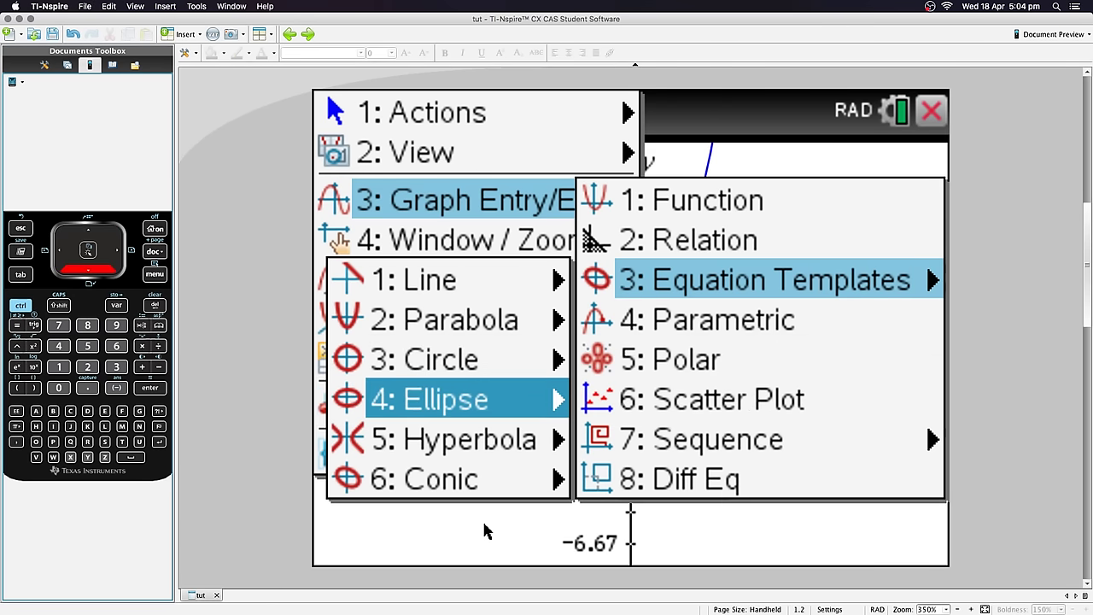
key("Right")
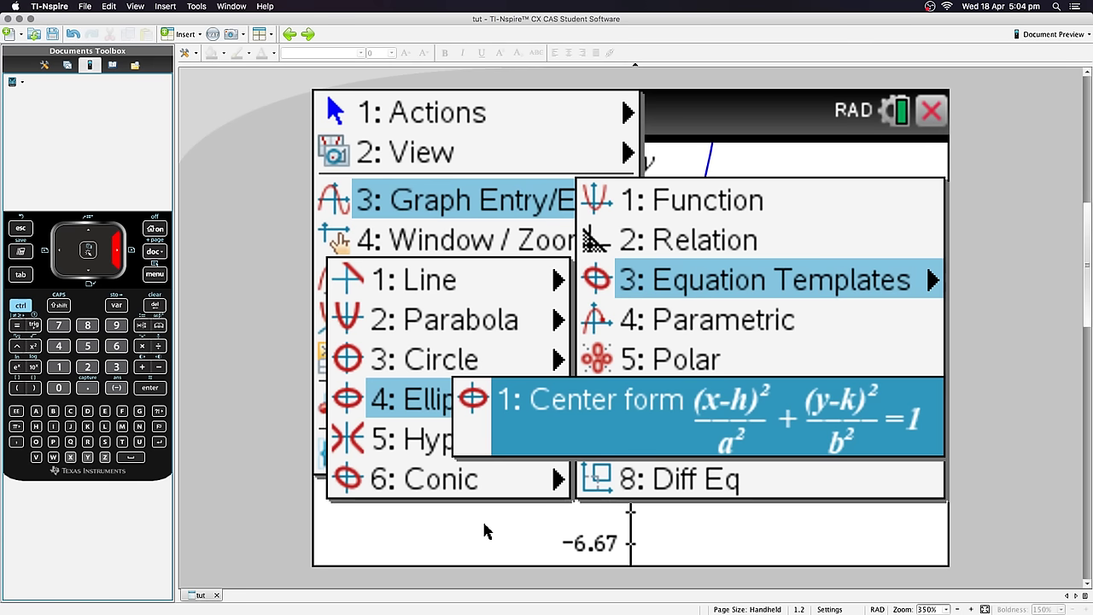
key("Escape")
Step: Examine the East-West and South-North hyperbola templates and the general conic template
key("Down")
key("Right")
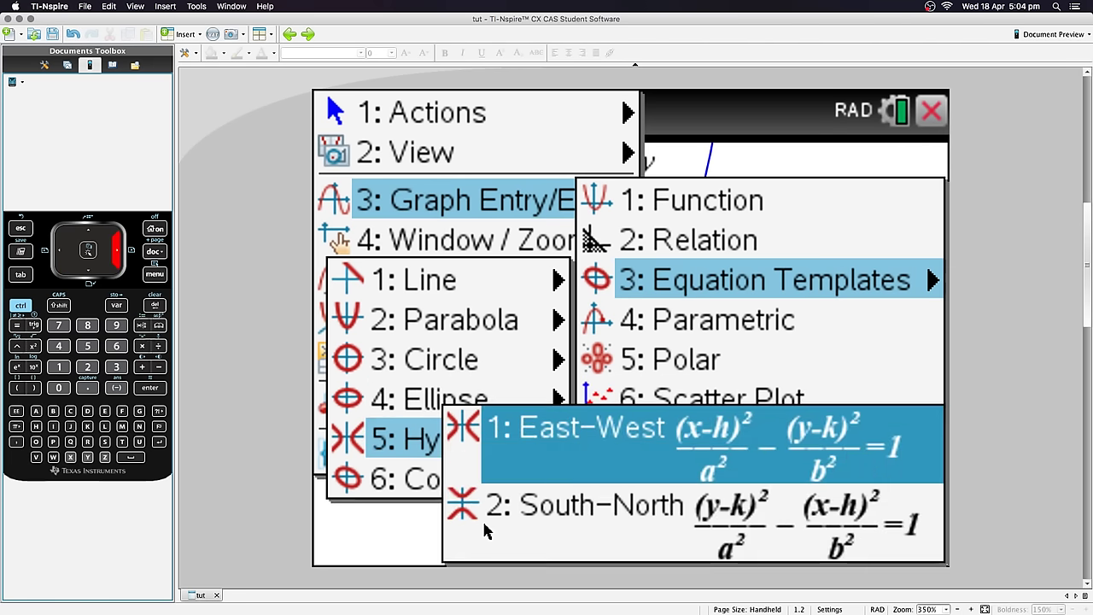
key("Down")
key("Escape")
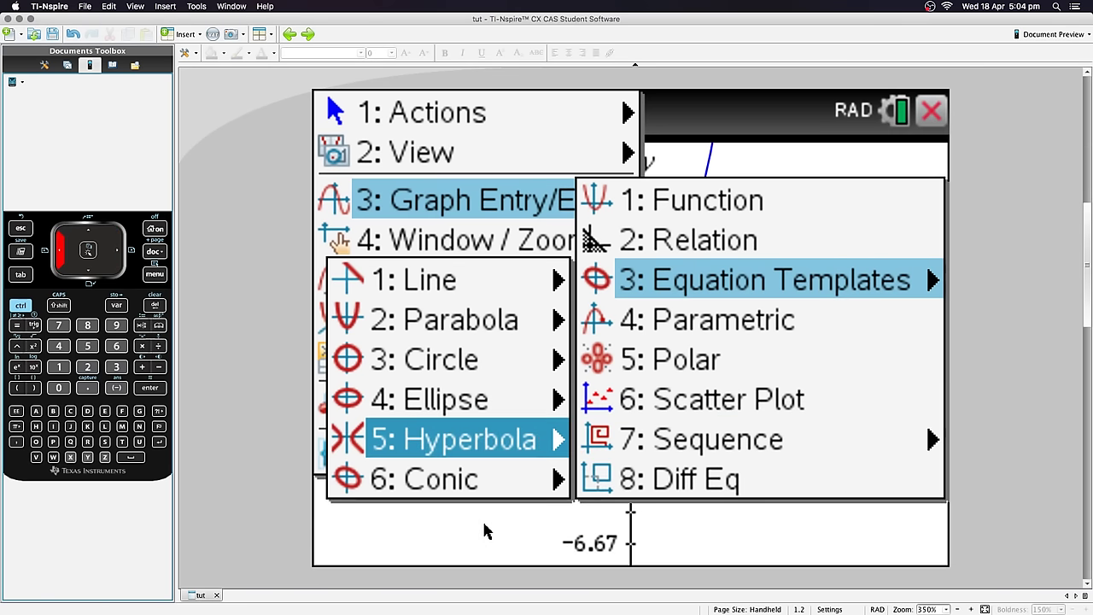
key("Down")
key("Right")
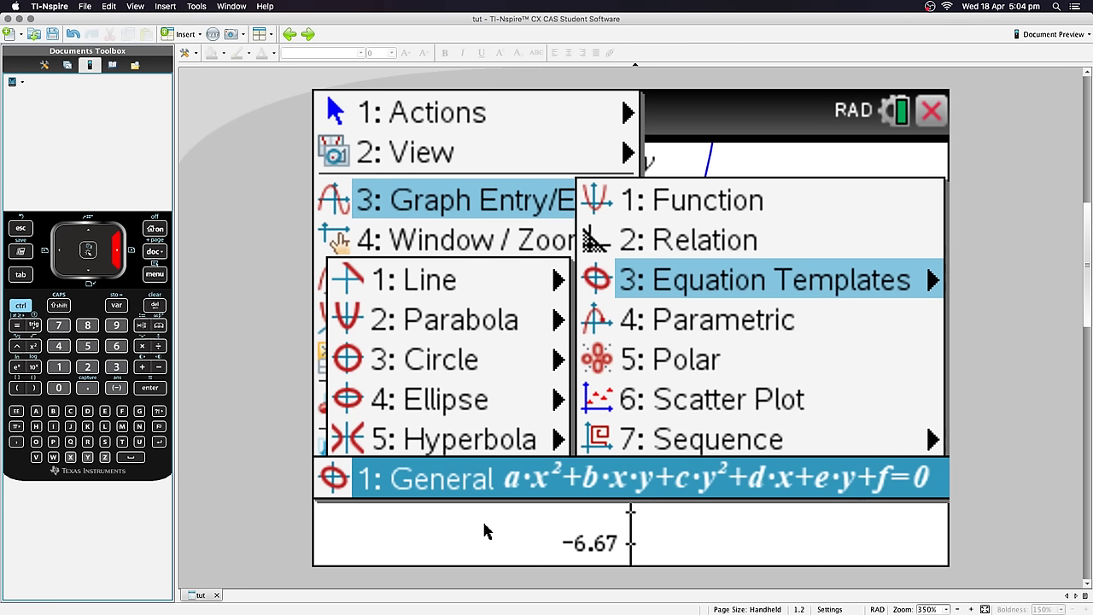
key("Escape")
key("Escape")
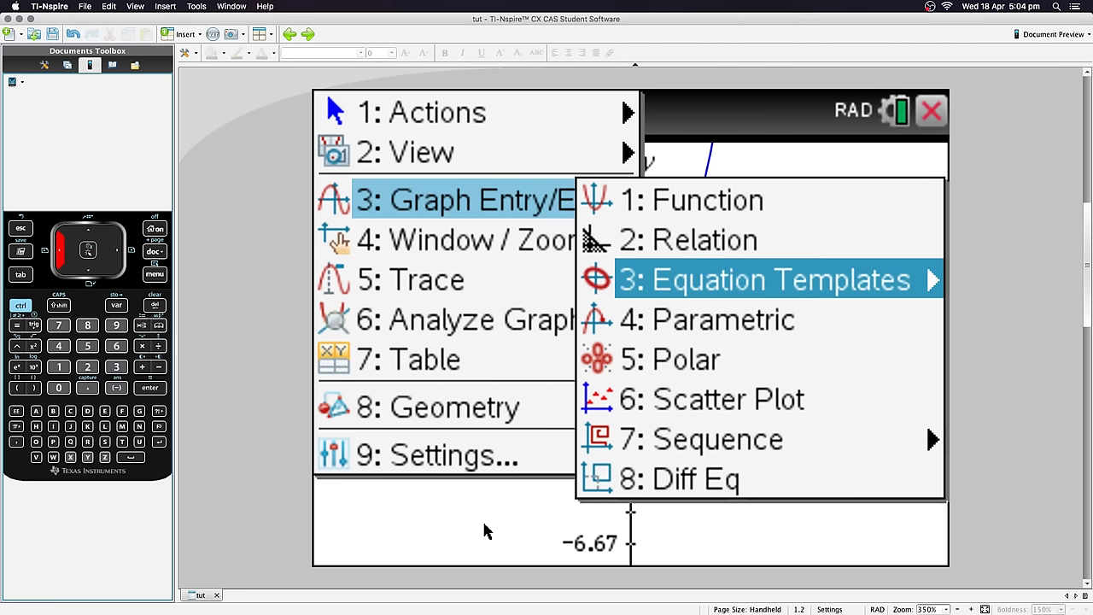
Step: Examine the remaining graph entry types from Parametric and Polar to Sequence, including the Sequence and Custom variants
key("Down")
key("Down")
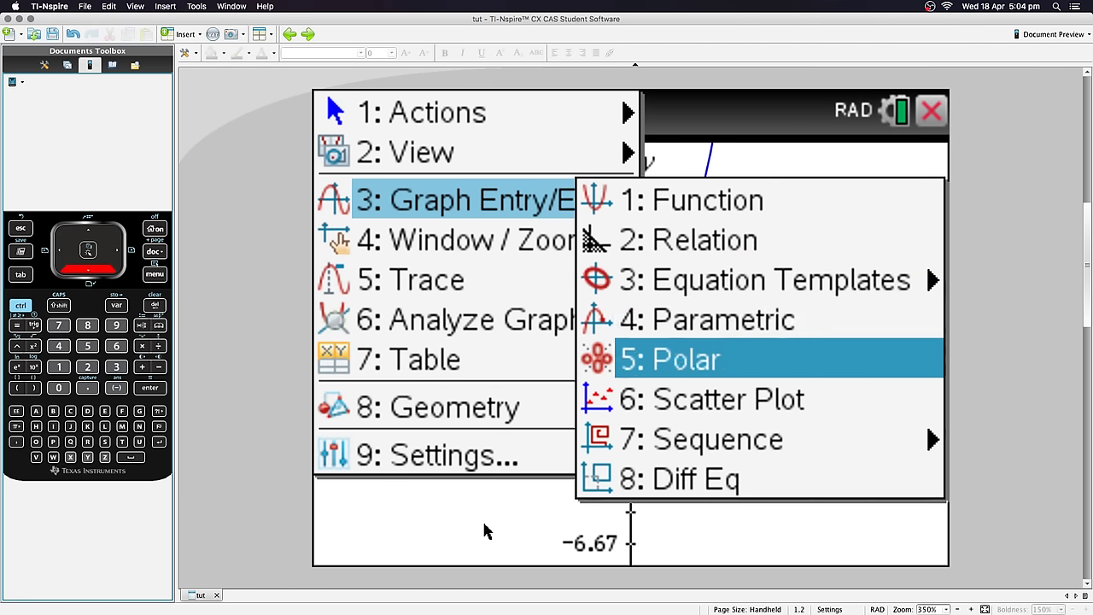
key("Down")
key("Down")
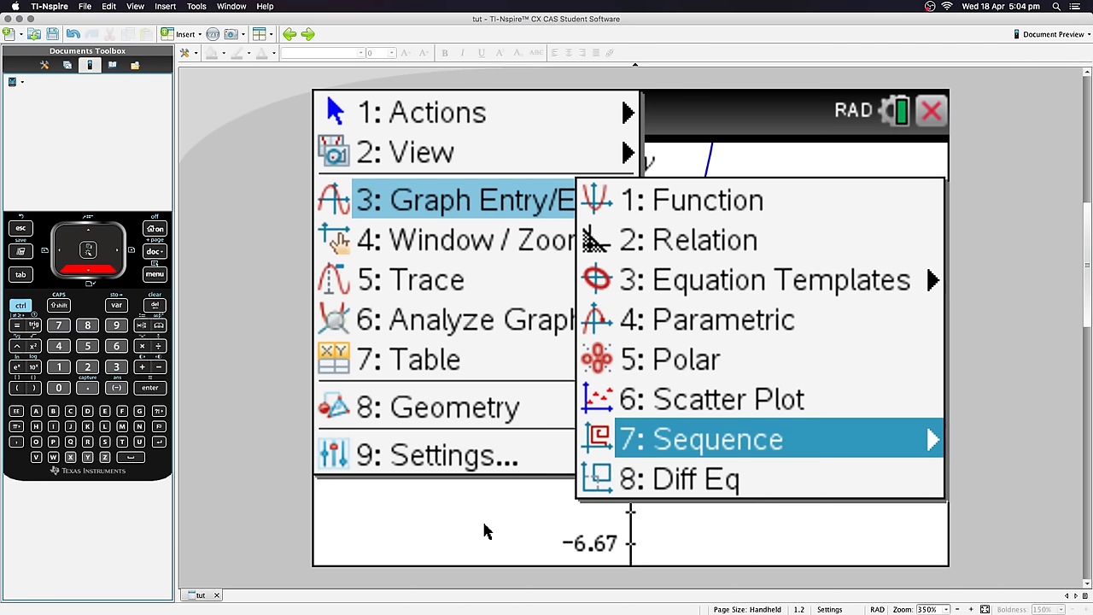
key("Right")
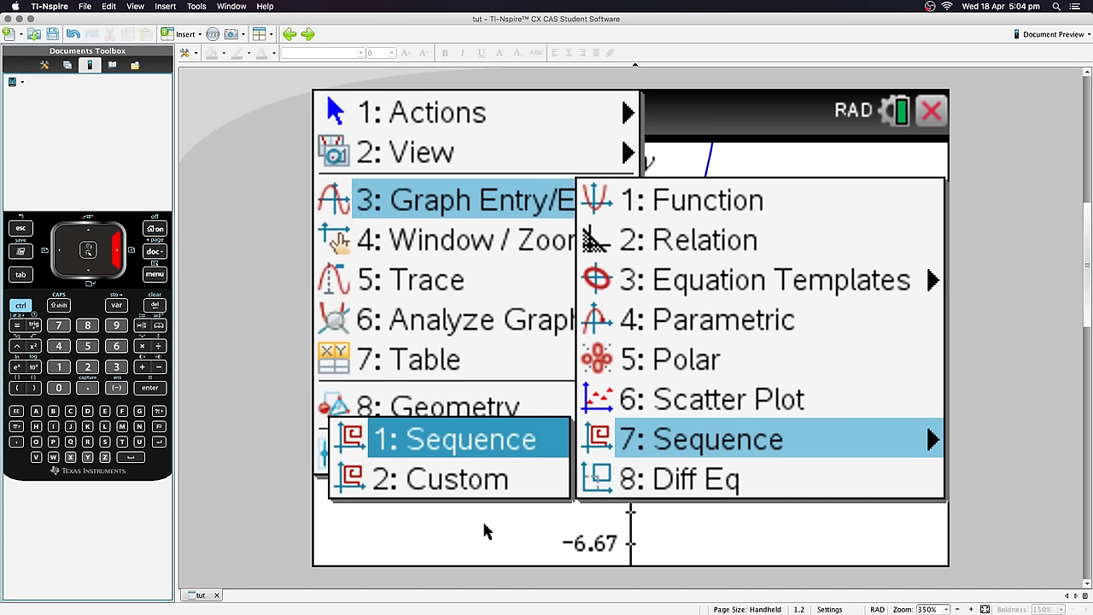
key("Left")
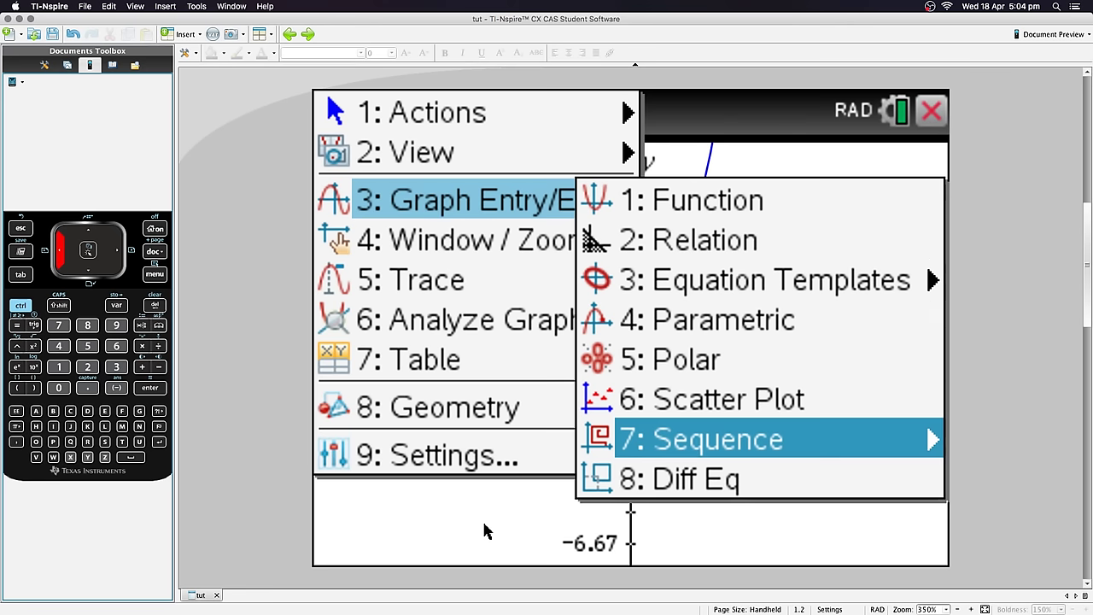
Step: Examine the Plane Geometry and 3D Graphing view modes available for the graph page
key("Left")
key("Up")
key("Right")
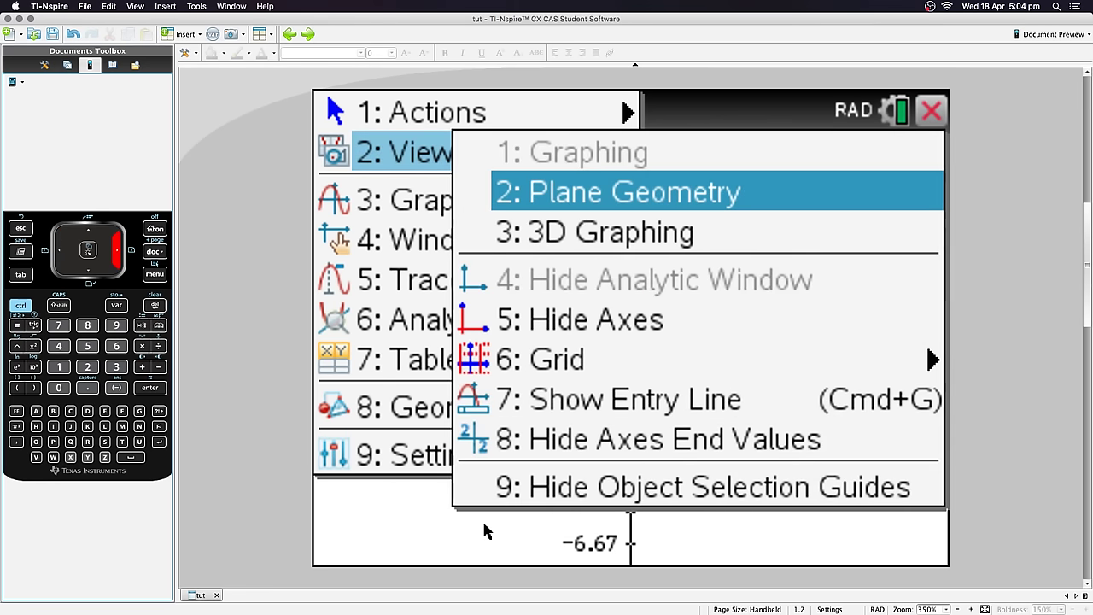
key("Down")
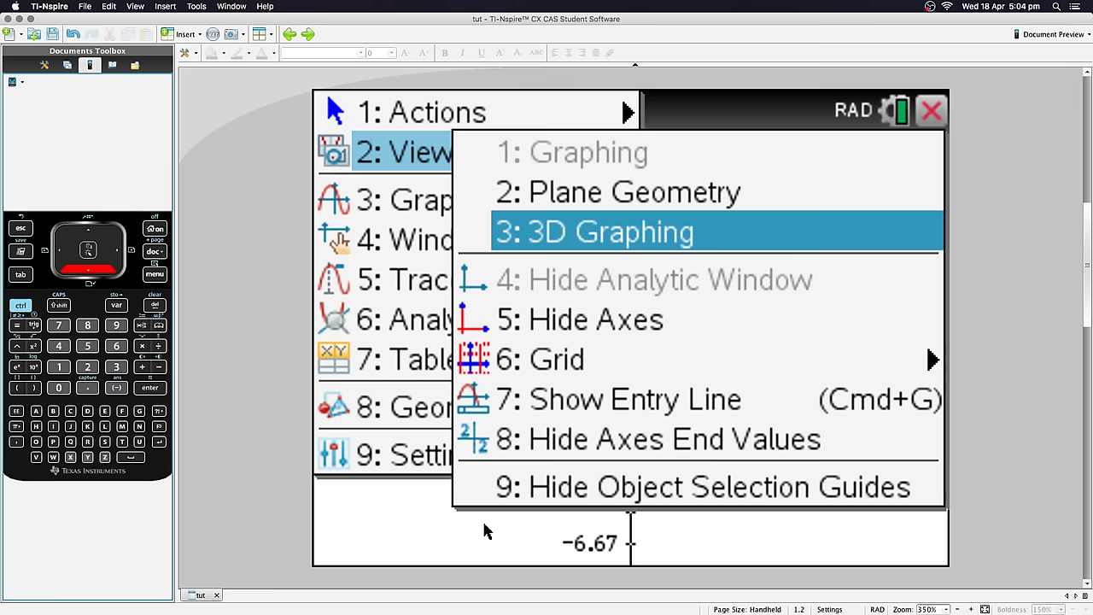
key("Up")
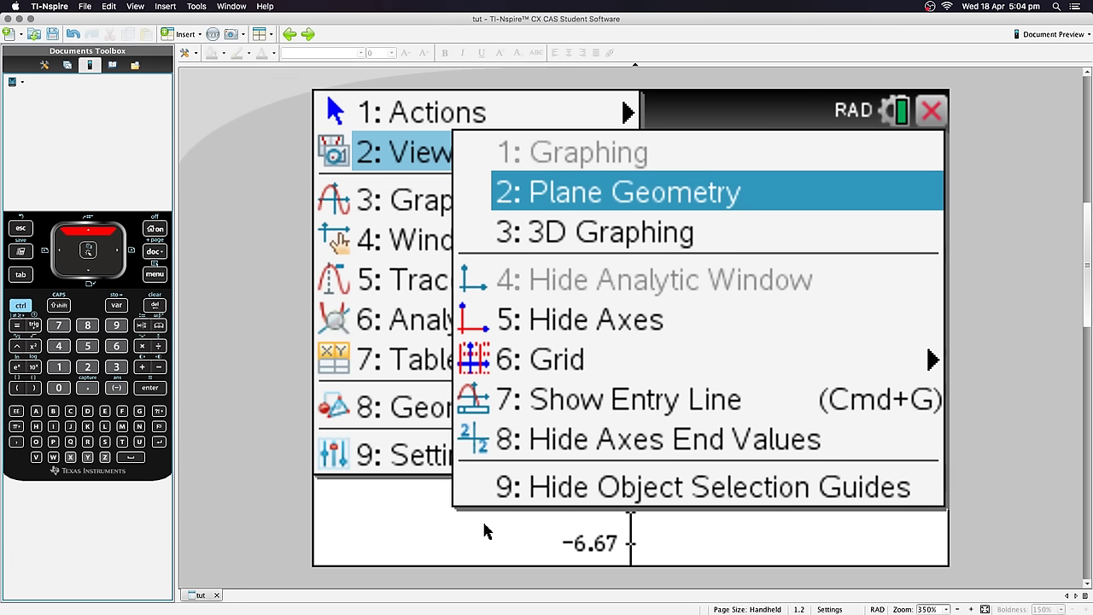
Step: Examine the graph display options for the axes, grid, entry line and axes end values
key("Down")
key("Down")
key("Down")
key("Down")
key("Down")
key("Down")
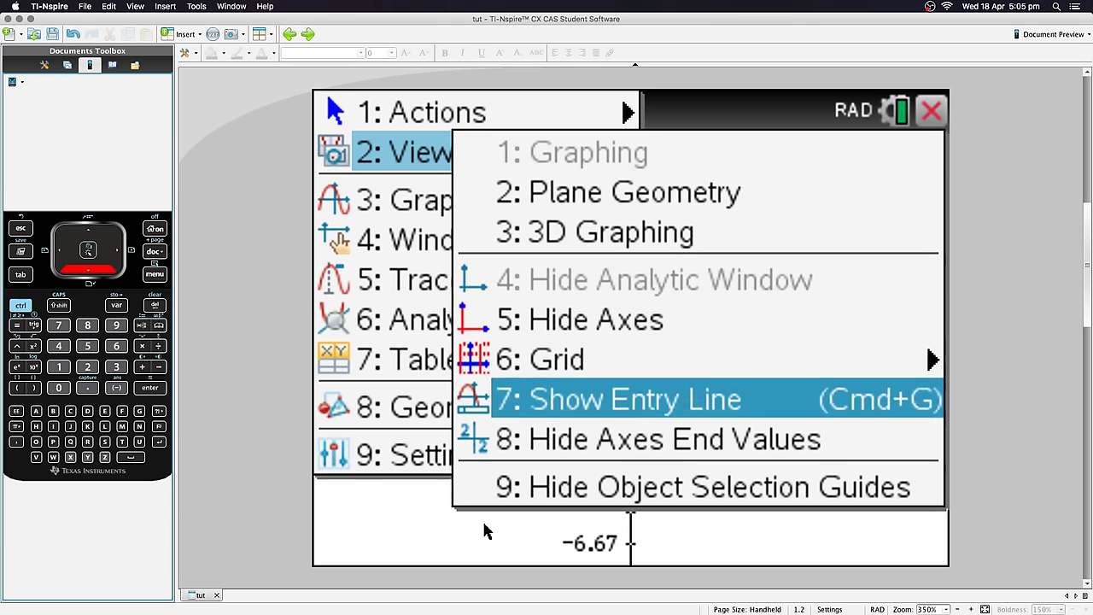
key("Up")
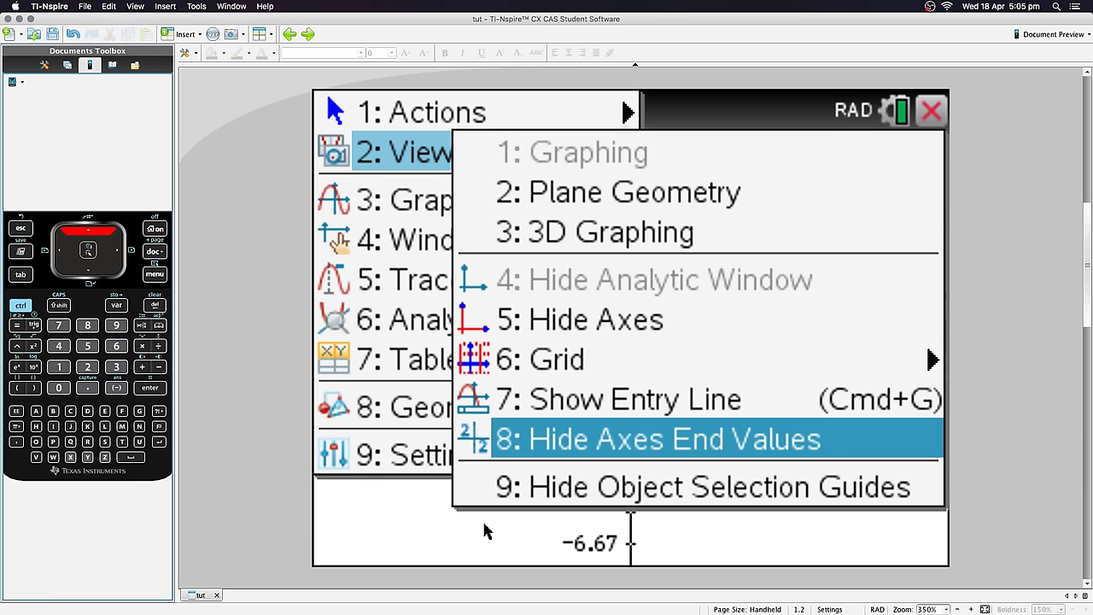
Step: Show the function entry line on the graph page and bring up the f1(x) definition
key("Up")
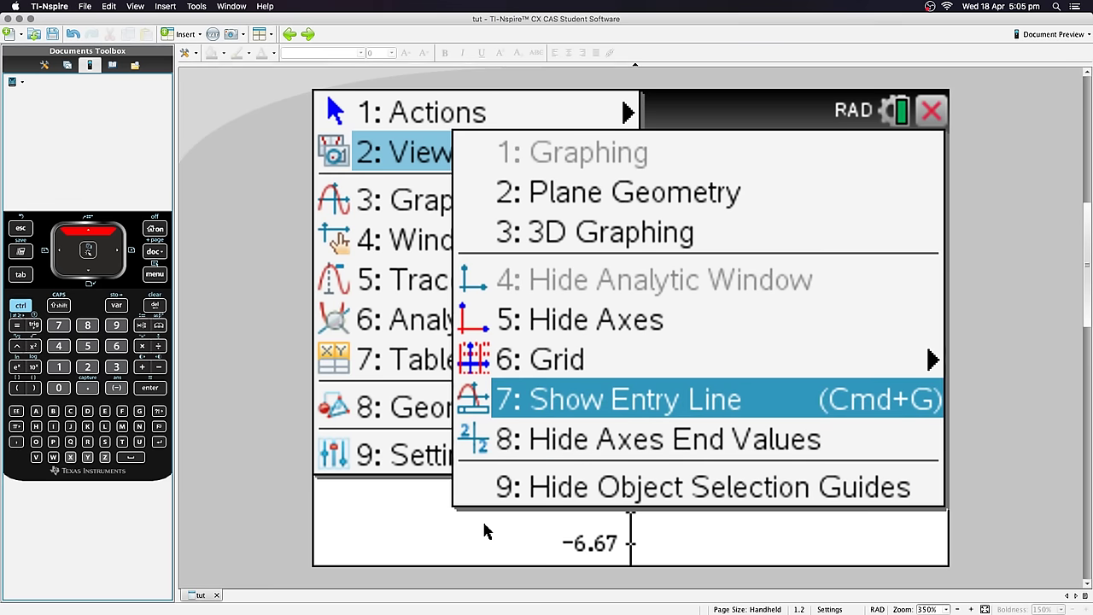
key("Return")
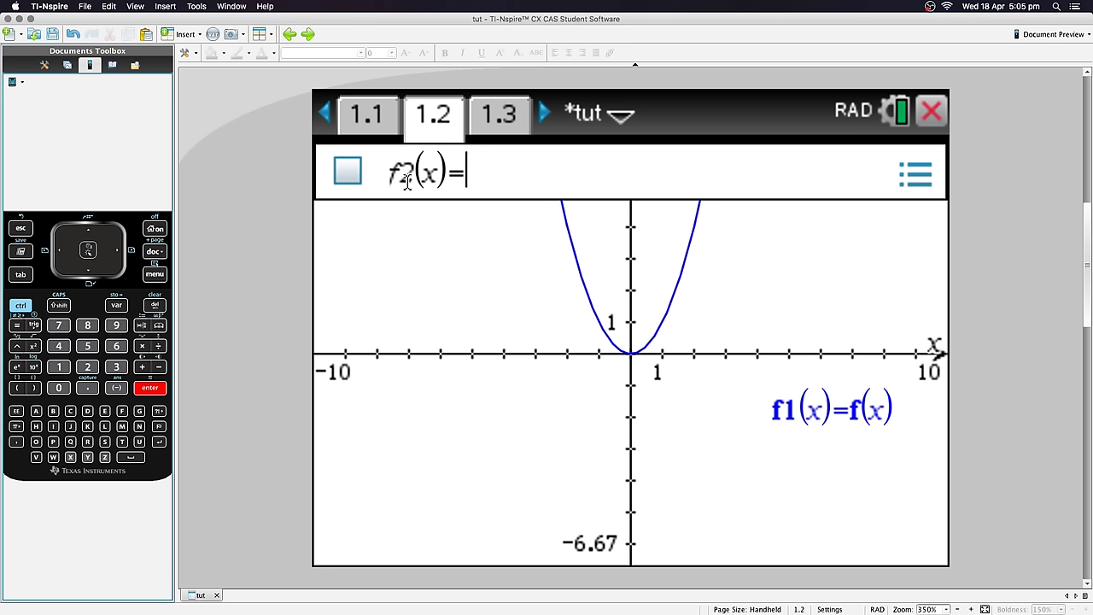
key("Down")
key("Up")
key("Up")
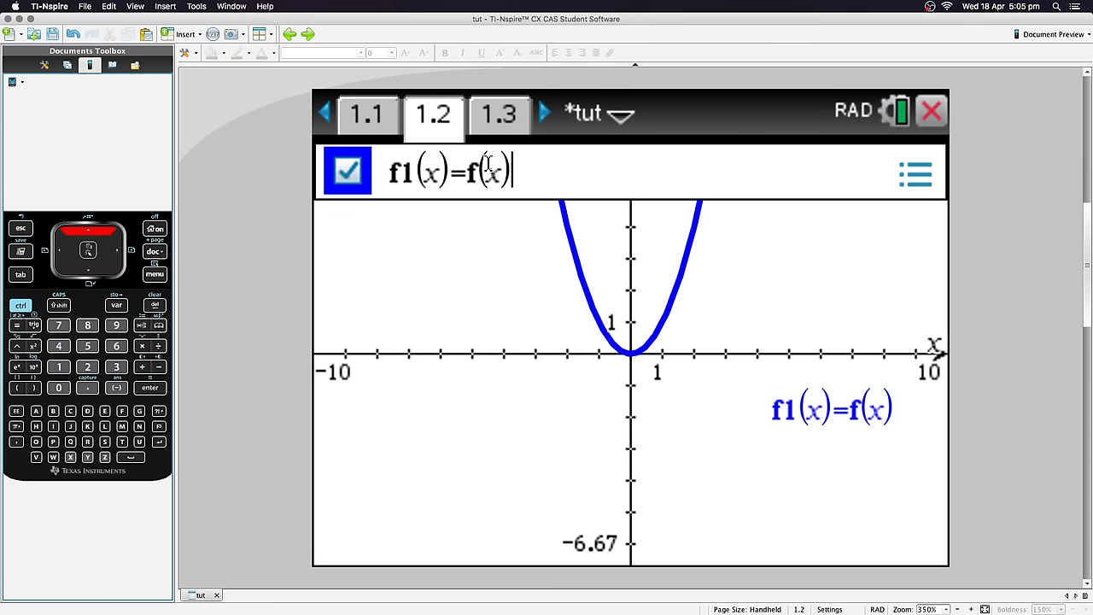
left_click(531, 172)
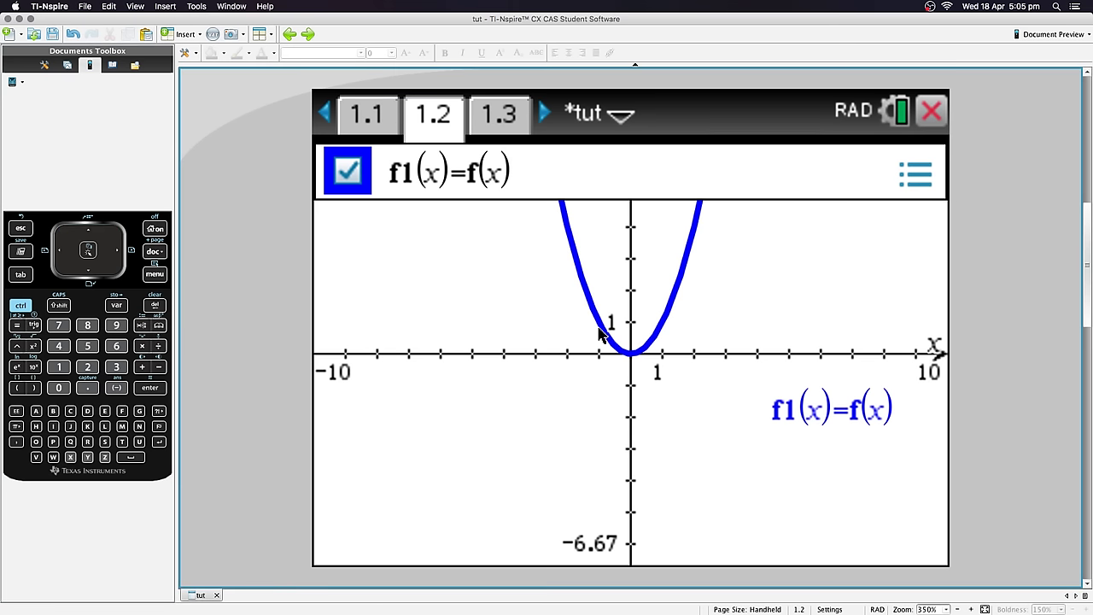
Step: Graph f2(x)=x^2+1 and move its label below the f1(x) label in the fourth quadrant
key("Down")
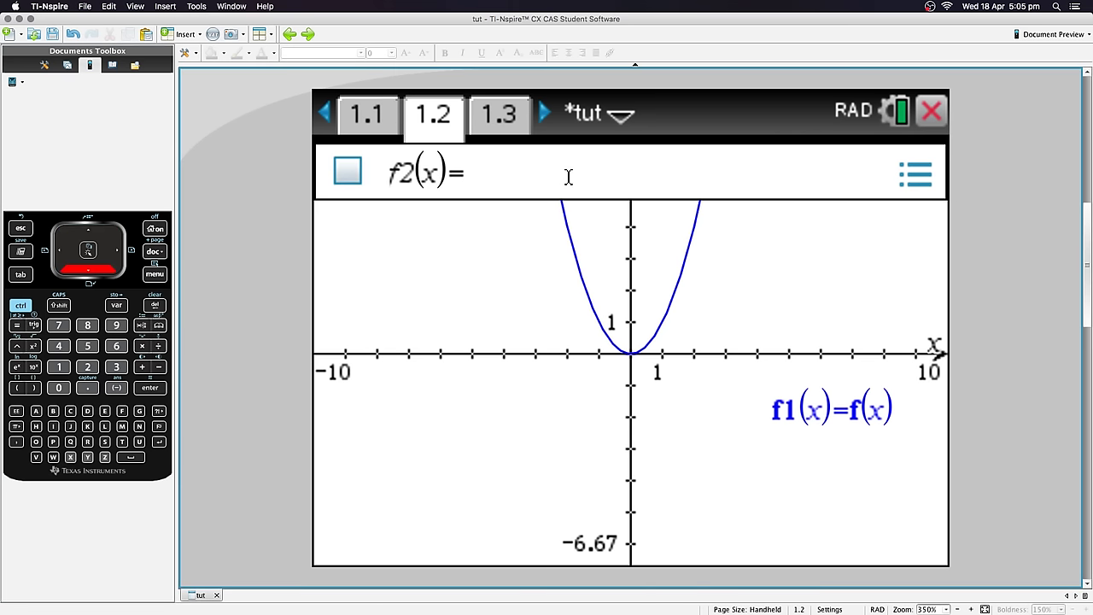
type("x^2")
key("Right")
type("+")
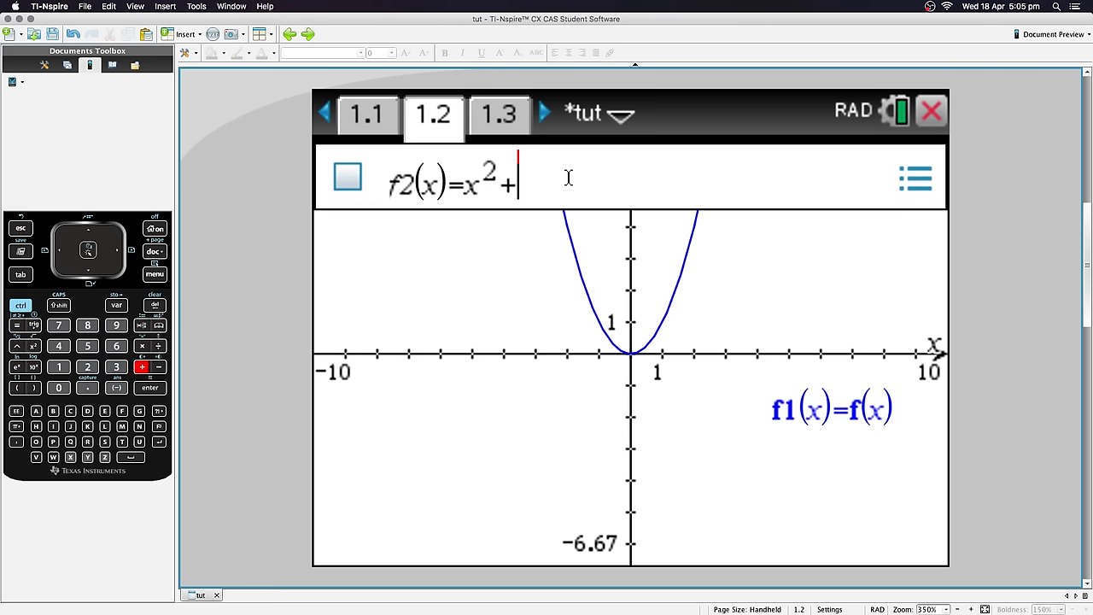
type("1")
key("Return")
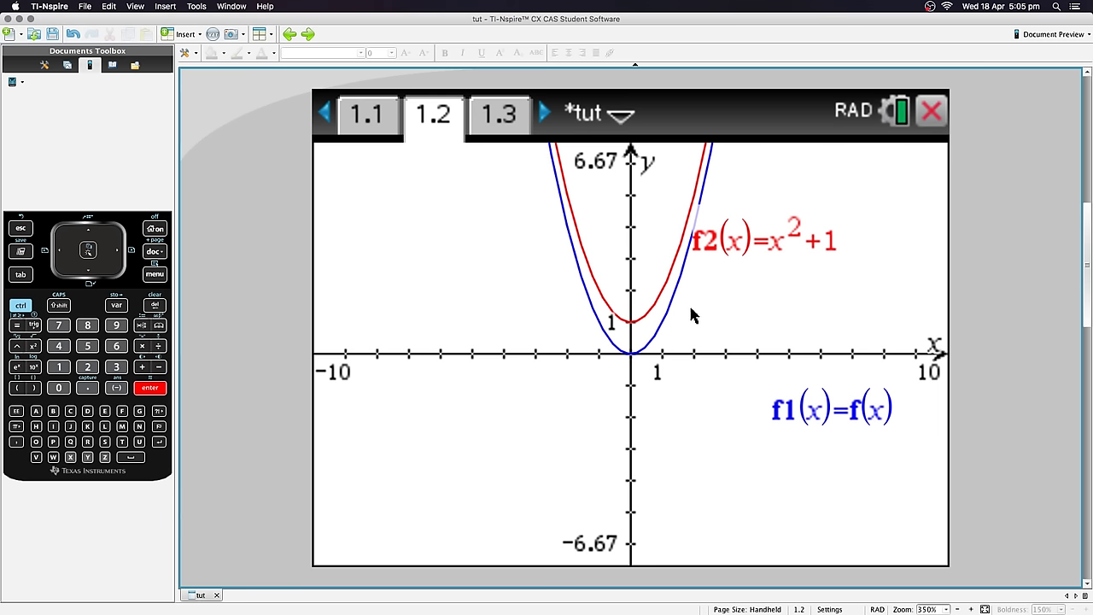
left_click_drag(757, 268, 779, 455)
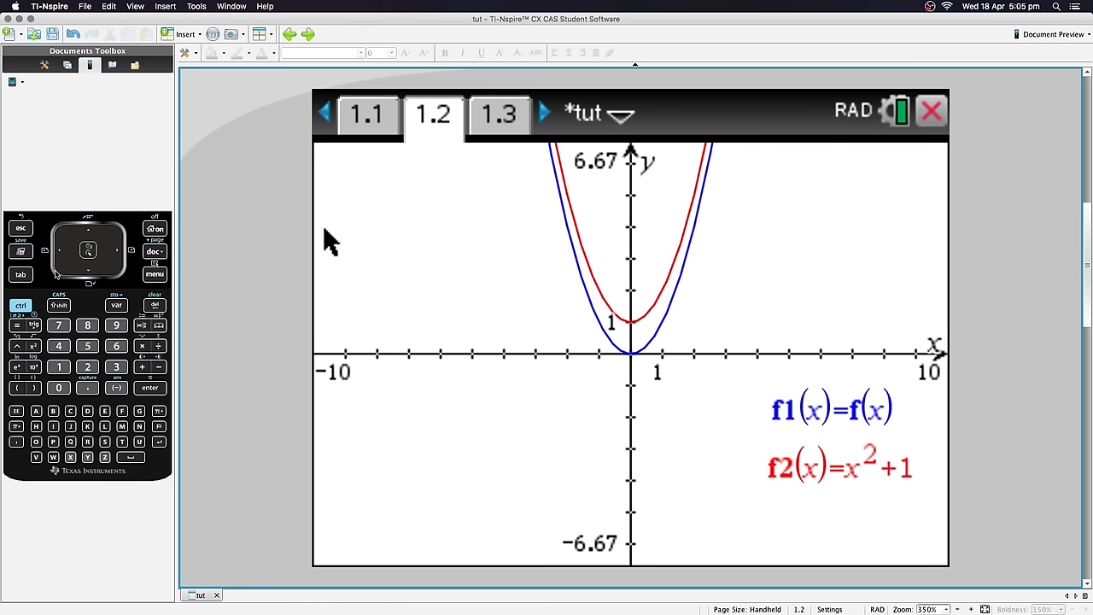
key("Tab")
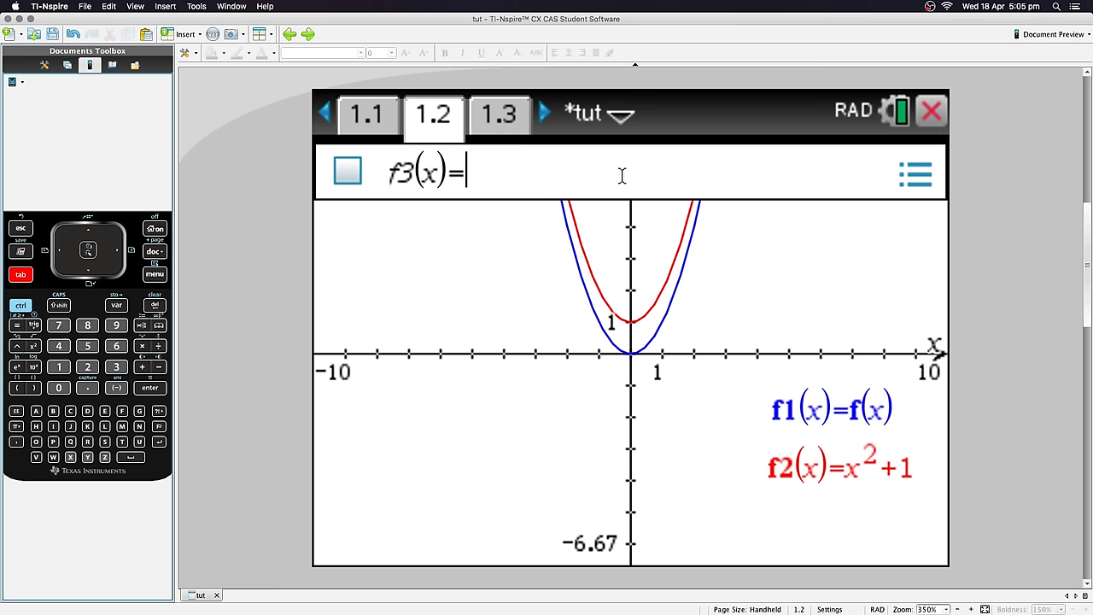
key("Tab")
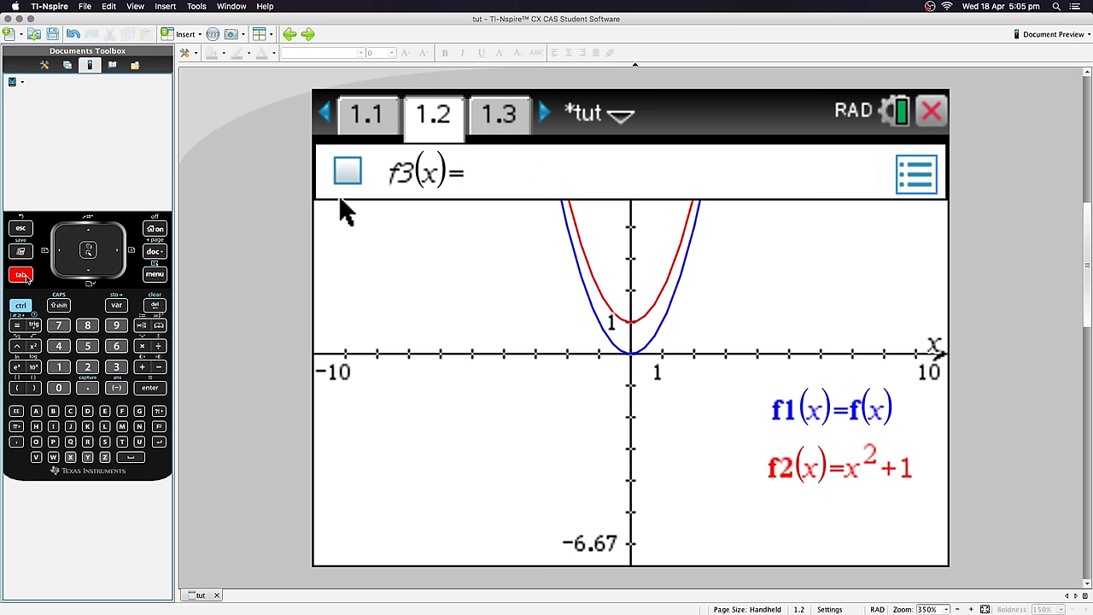
key("Tab")
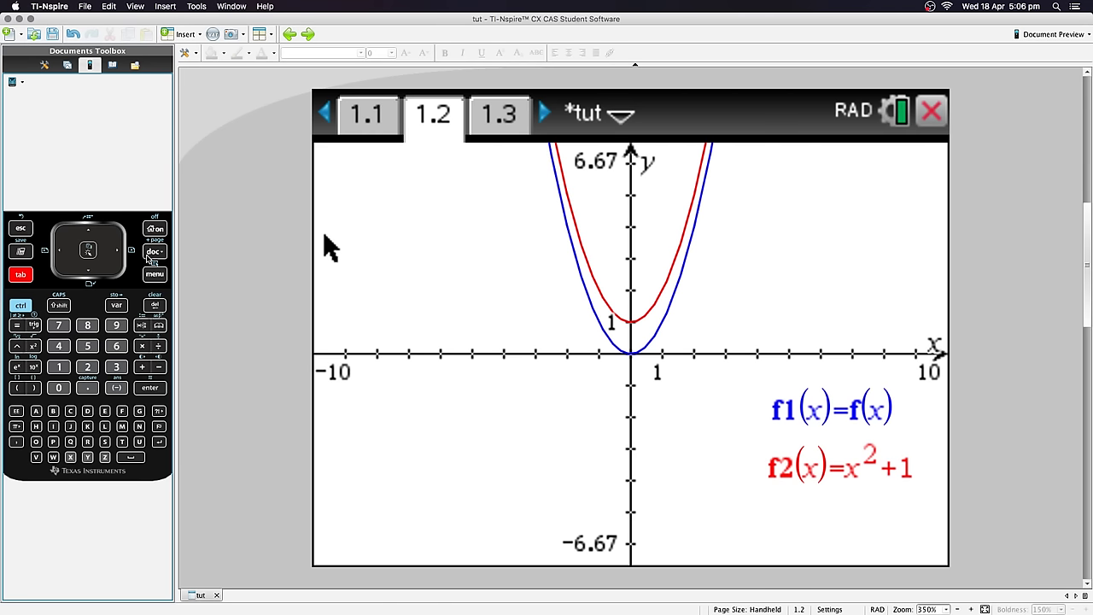
Step: Graph f3(x)=q·x^3 and create a slider for q
left_click(22, 275)
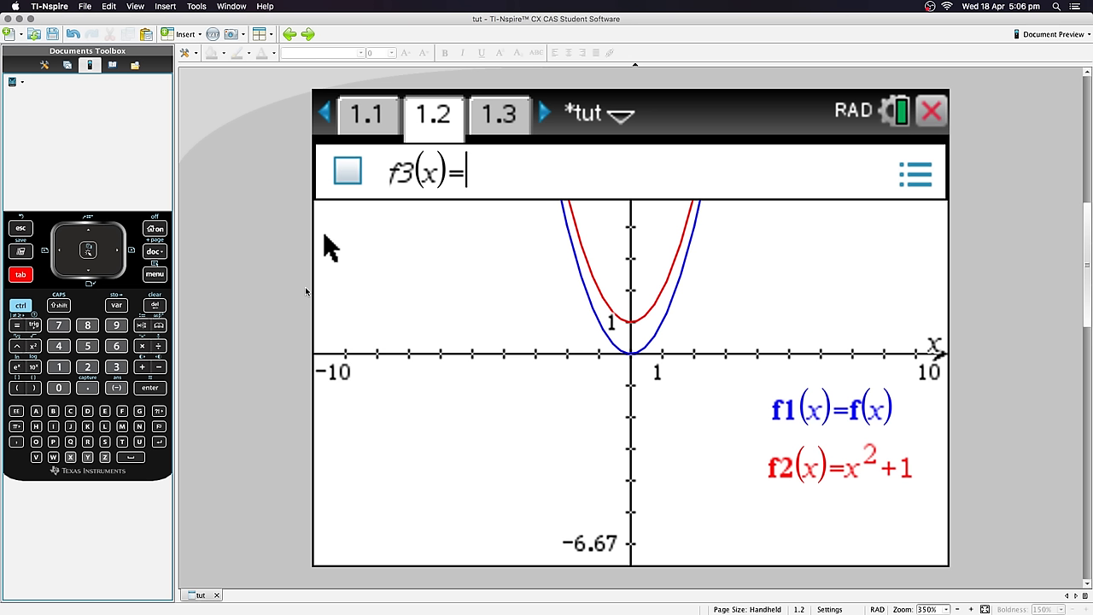
type("q")
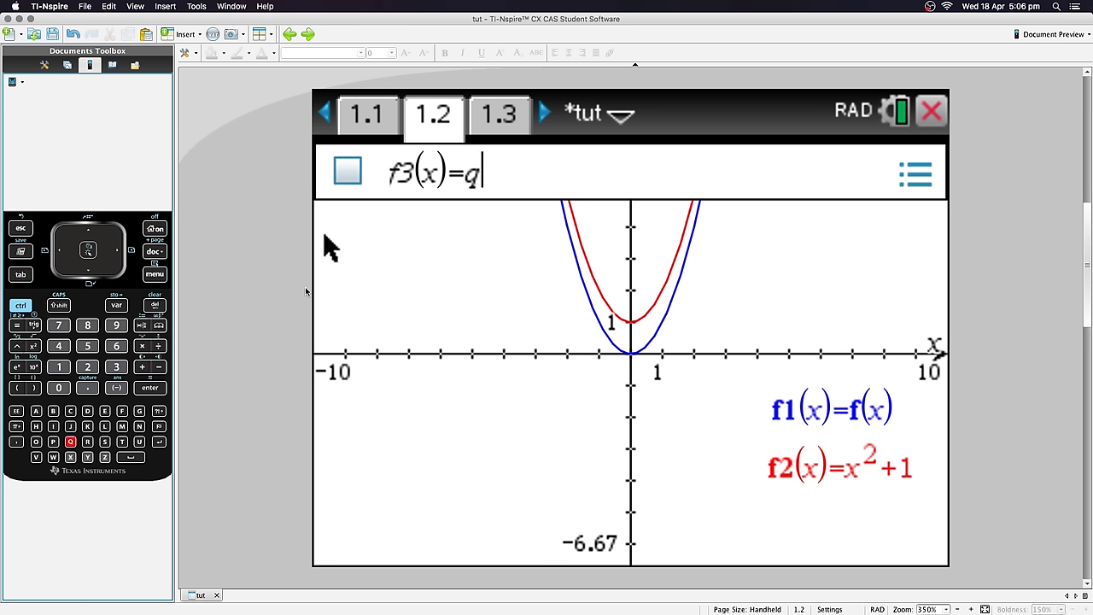
type("*x")
type("^3")
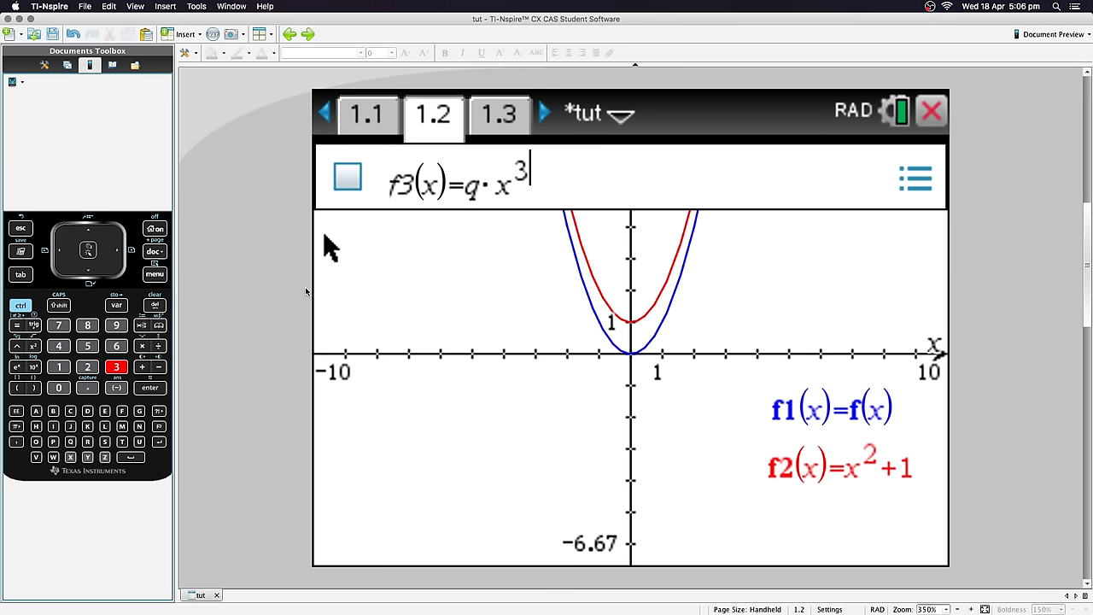
key("Right")
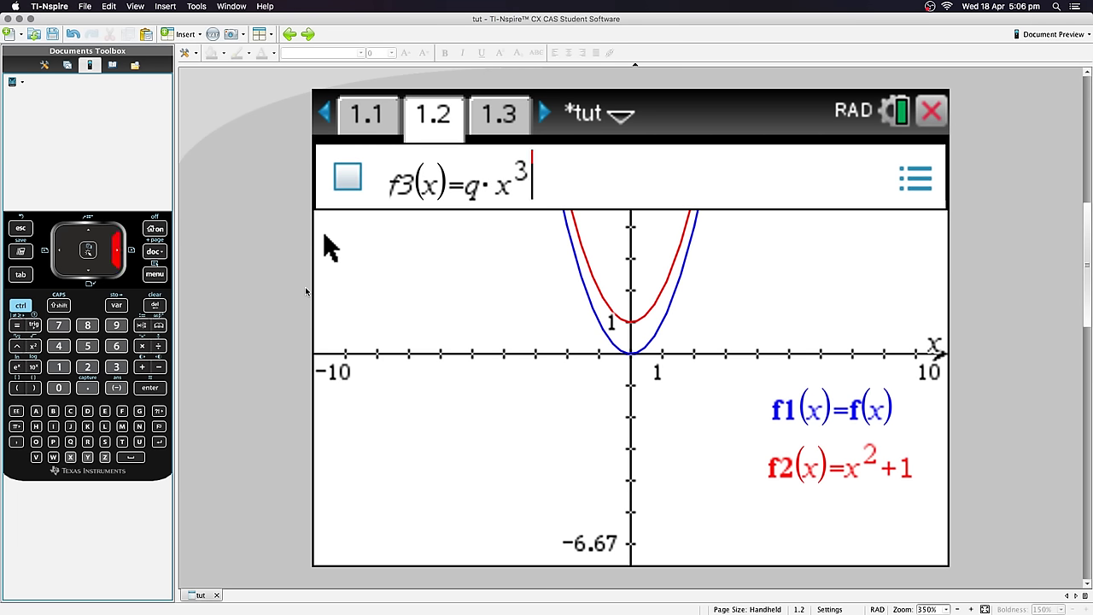
key("Return")
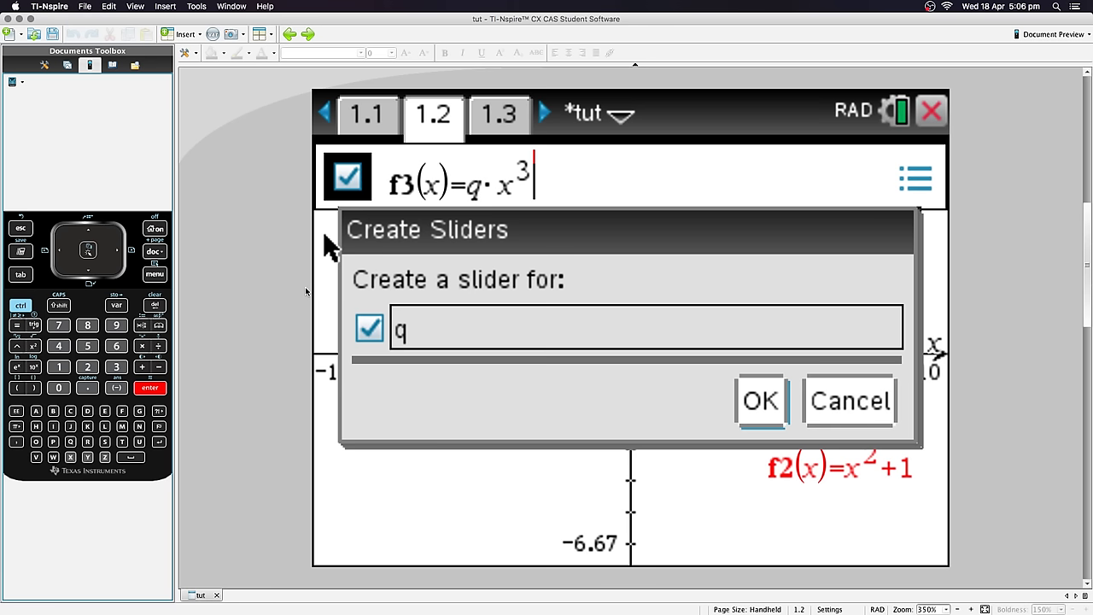
left_click(370, 329)
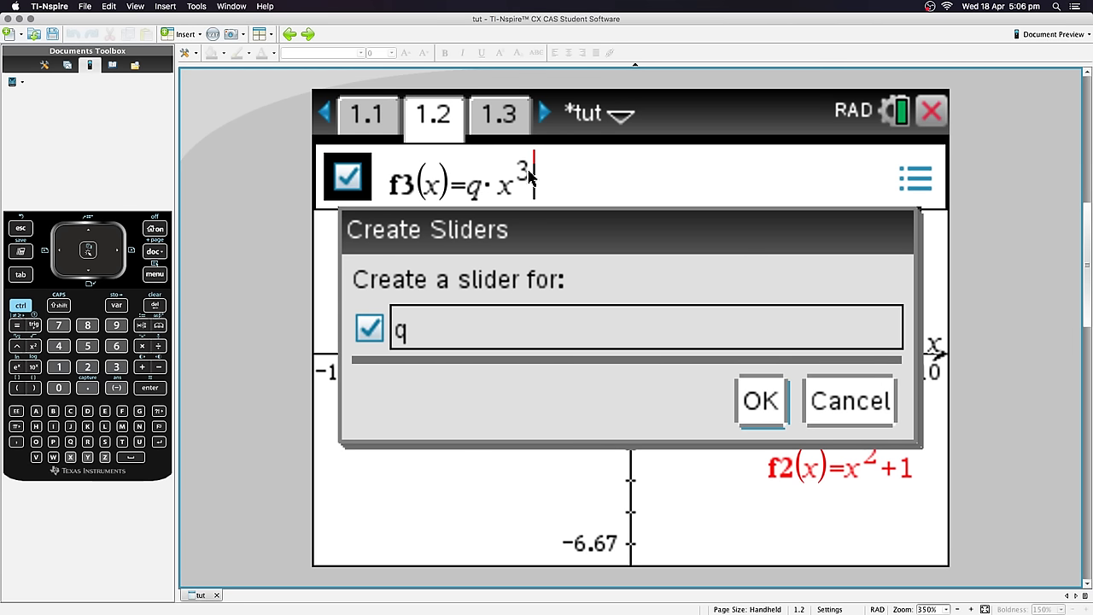
left_click(760, 400)
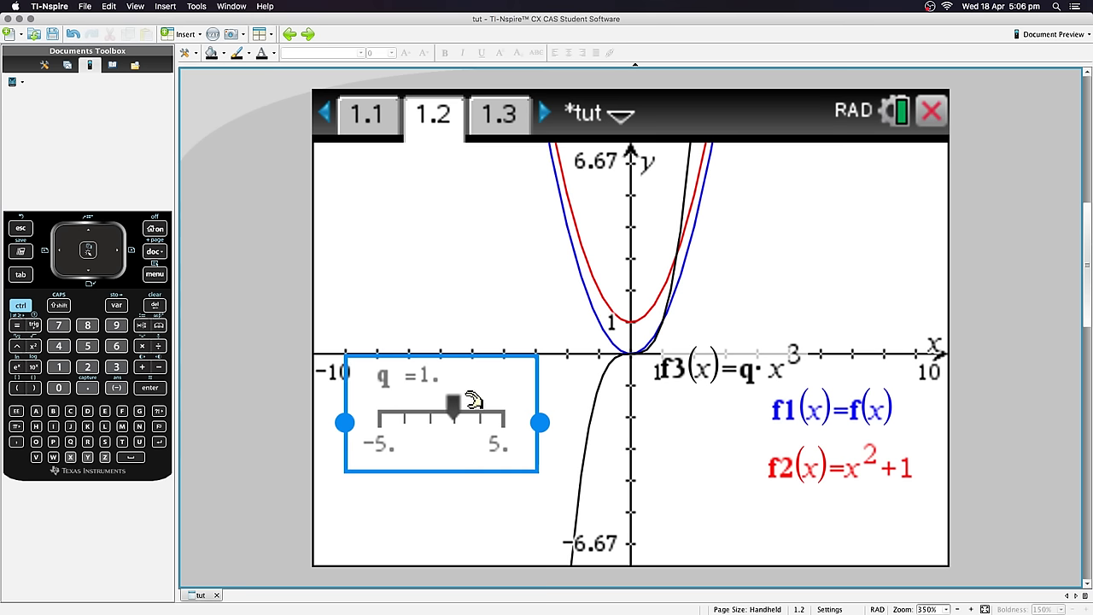
Step: Place the q slider lower in the third quadrant and move the f3(x) label into the first quadrant, clear of the curves
left_click_drag(478, 425, 461, 479)
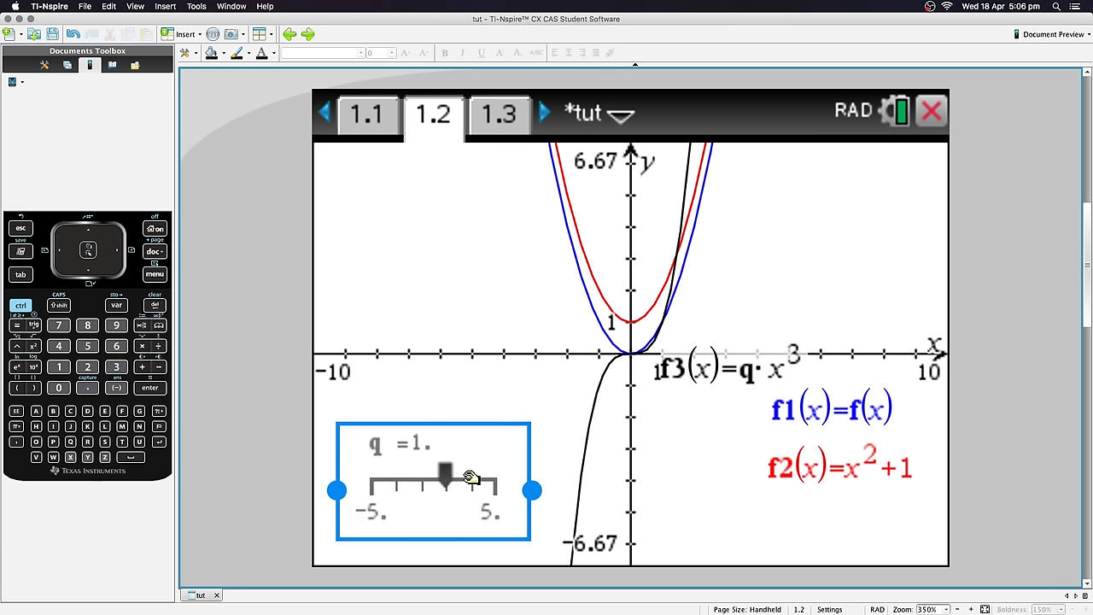
left_click(484, 390)
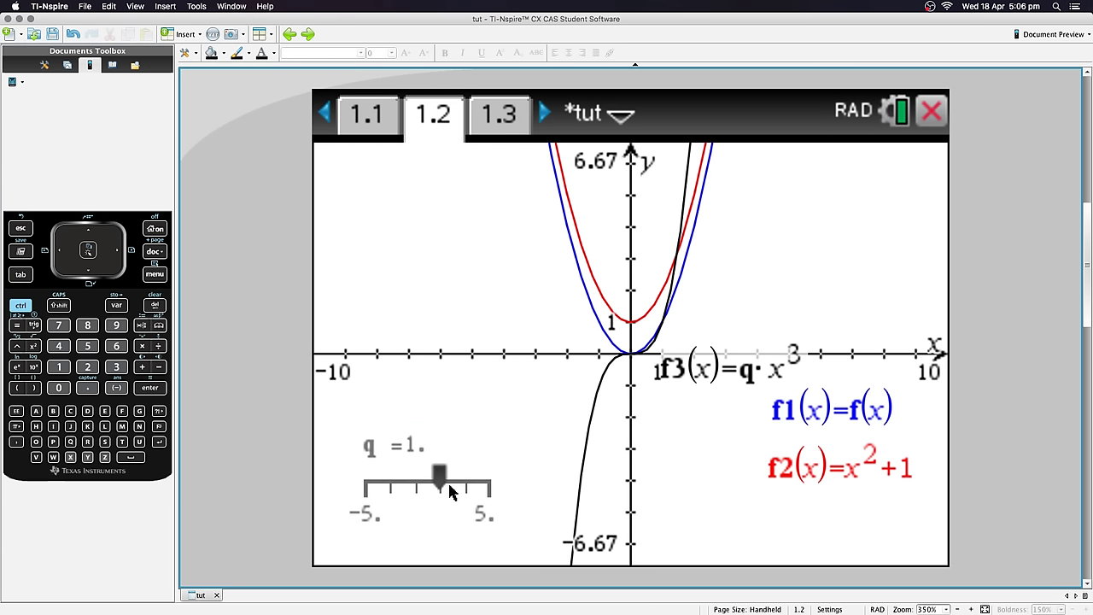
mouse_move(450, 479)
left_mouse_down()
mouse_move(480, 483)
mouse_move(409, 481)
mouse_move(450, 478)
left_mouse_up()
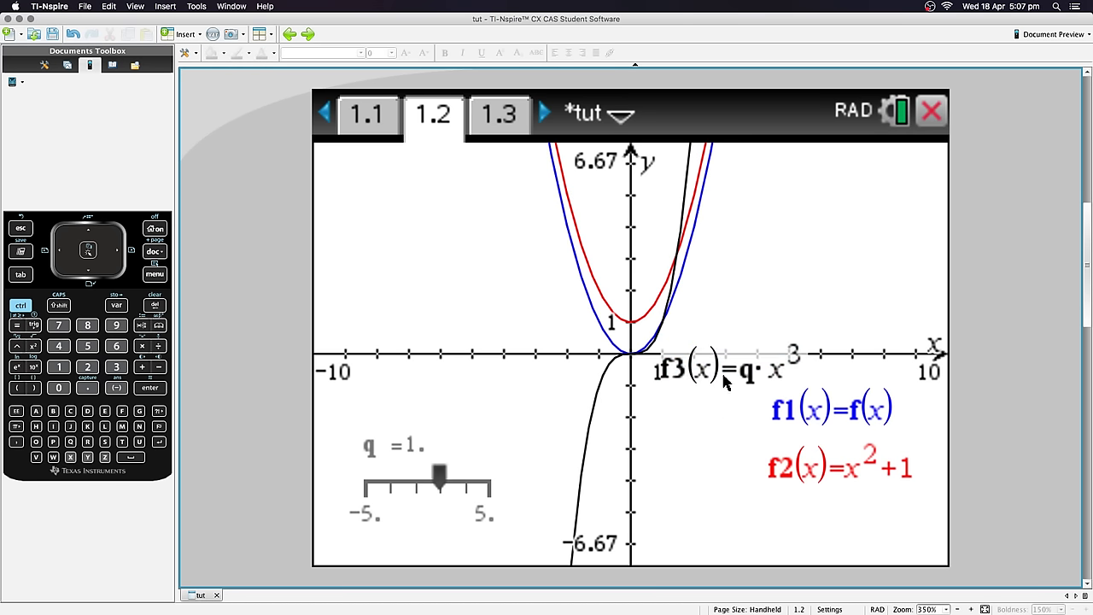
left_click(735, 373)
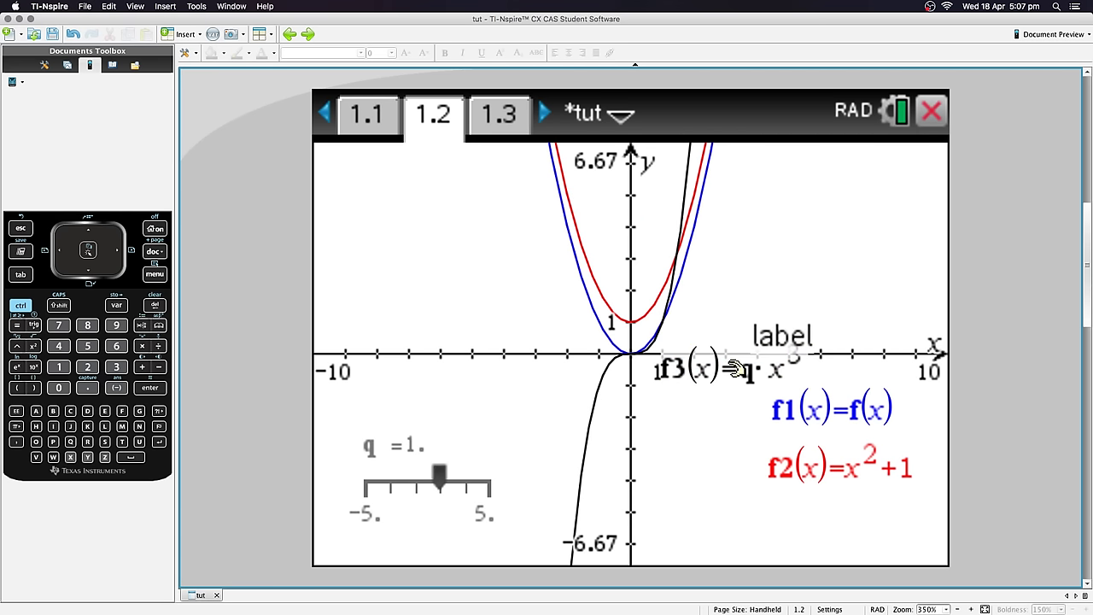
left_click_drag(735, 369, 897, 230)
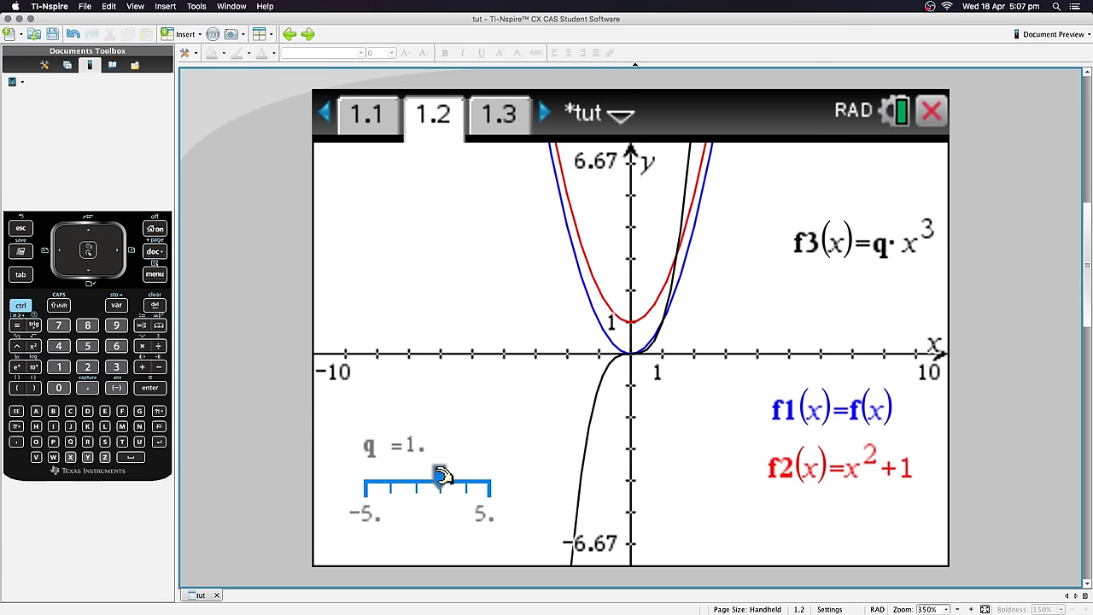
Step: Set the q slider to 2 and rename its variable to qp
left_click_drag(438, 478, 465, 471)
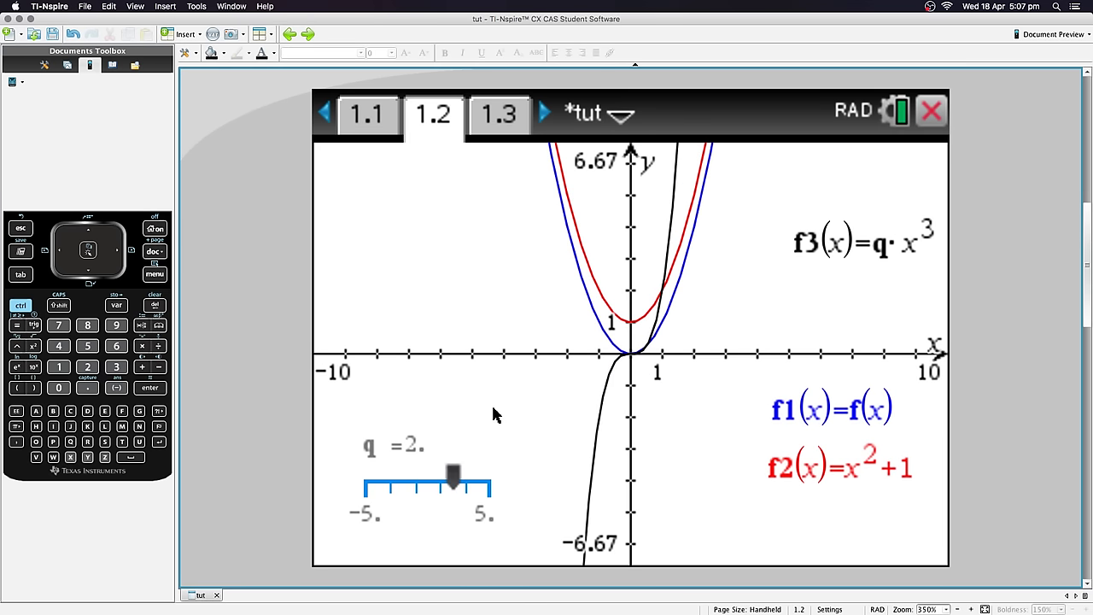
left_click(374, 450)
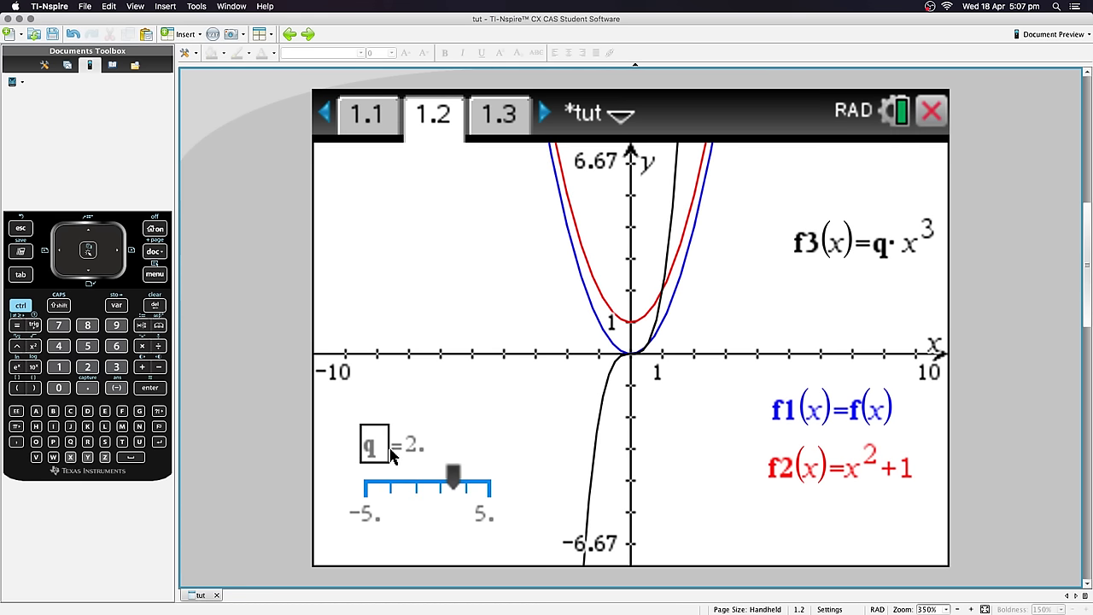
type("p")
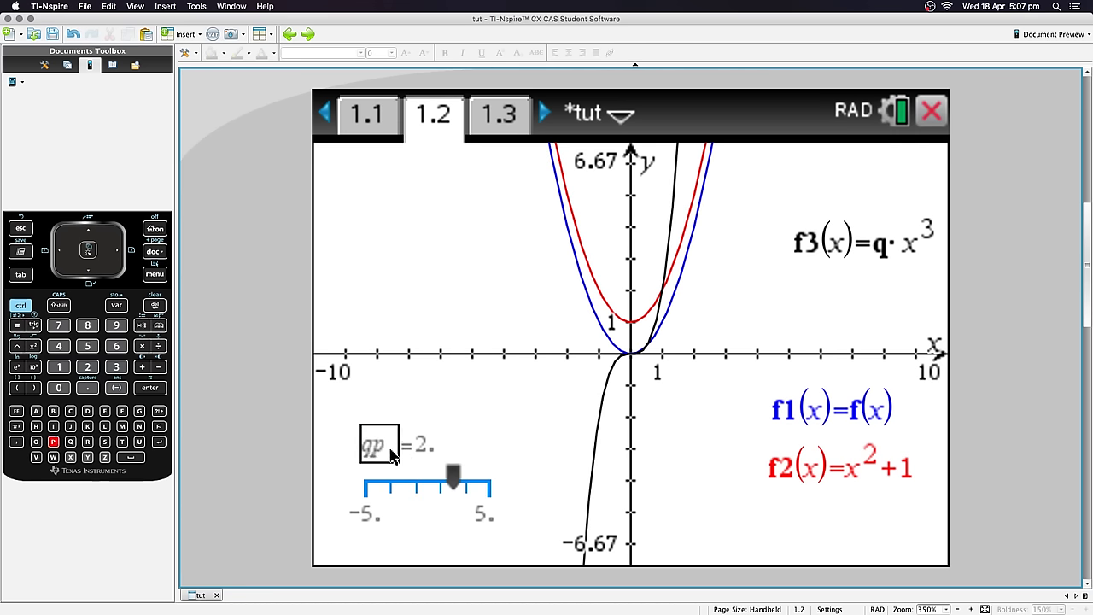
key("Return")
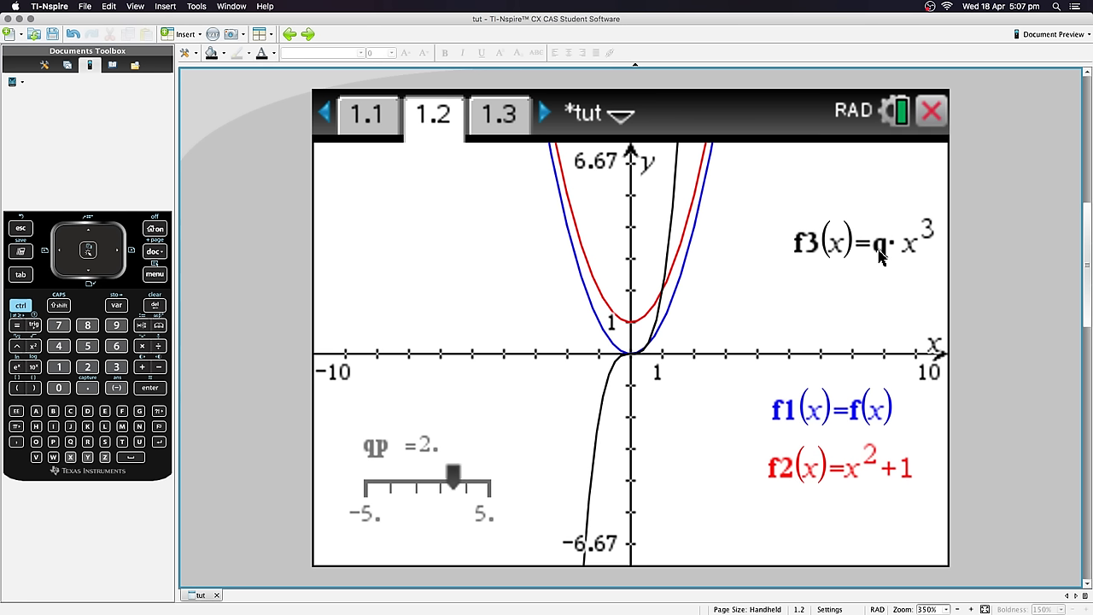
Step: Set the qp slider to -2 and redefine f3(x) as qp·x^3
mouse_move(452, 475)
left_mouse_down()
mouse_move(415, 475)
mouse_move(458, 476)
mouse_move(433, 476)
left_mouse_up()
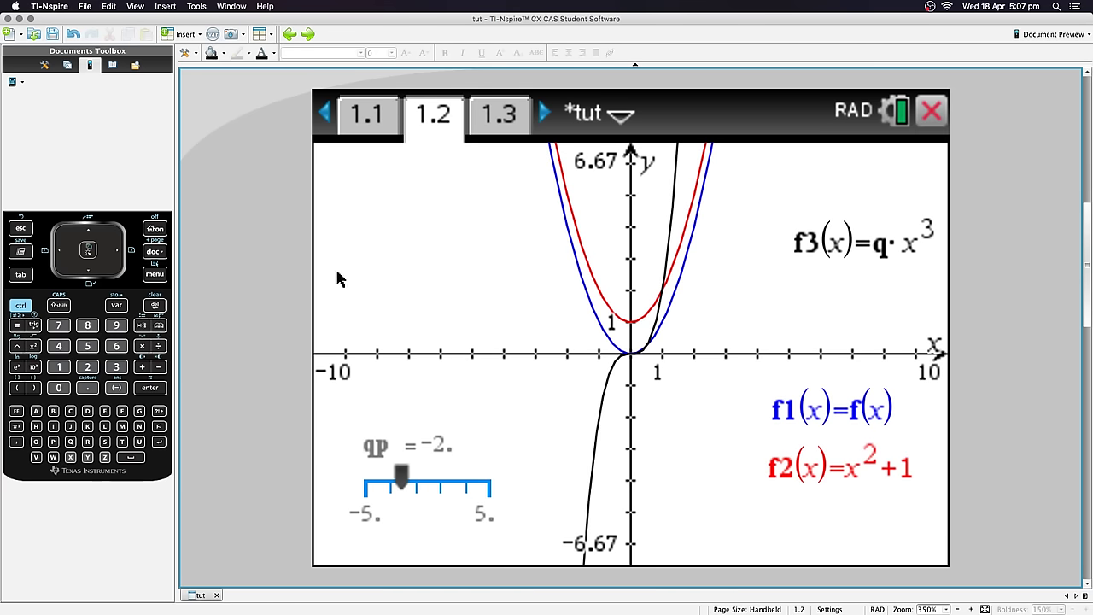
key("Tab")
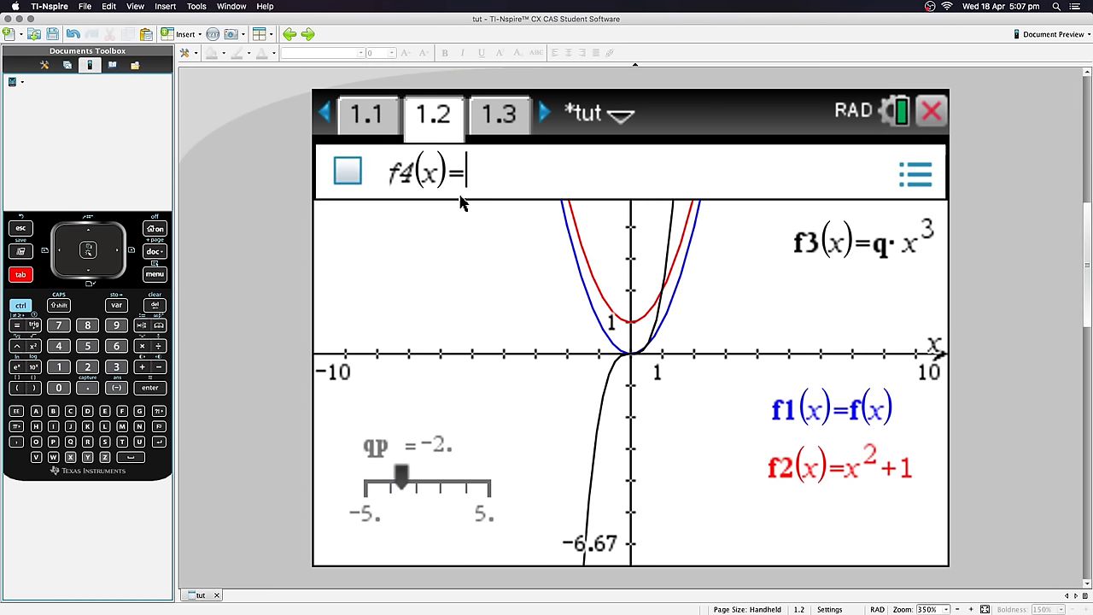
key("Up")
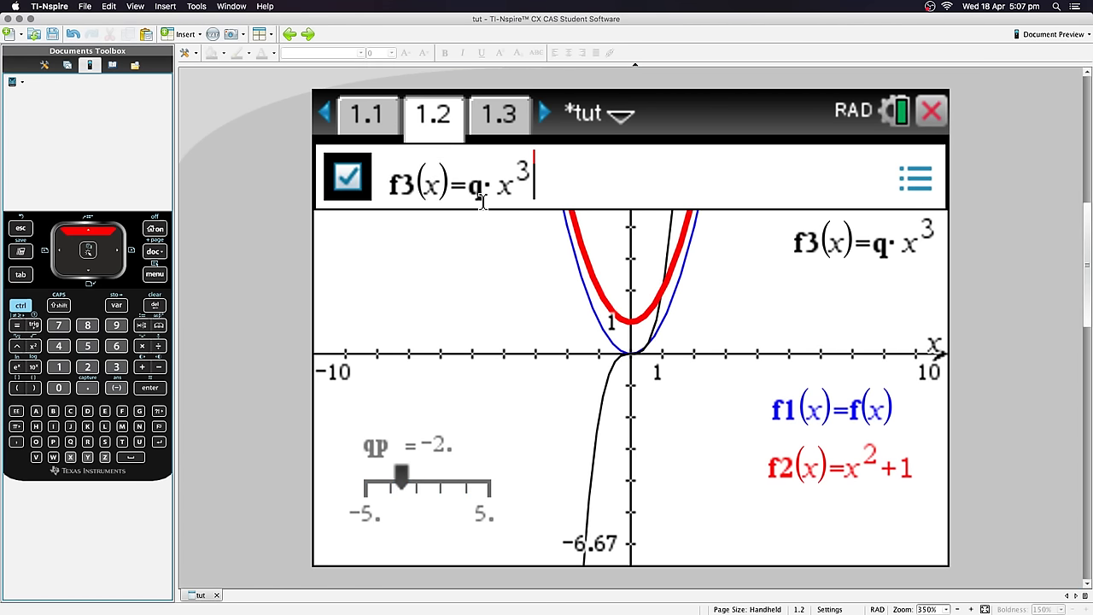
left_click(481, 196)
type("p")
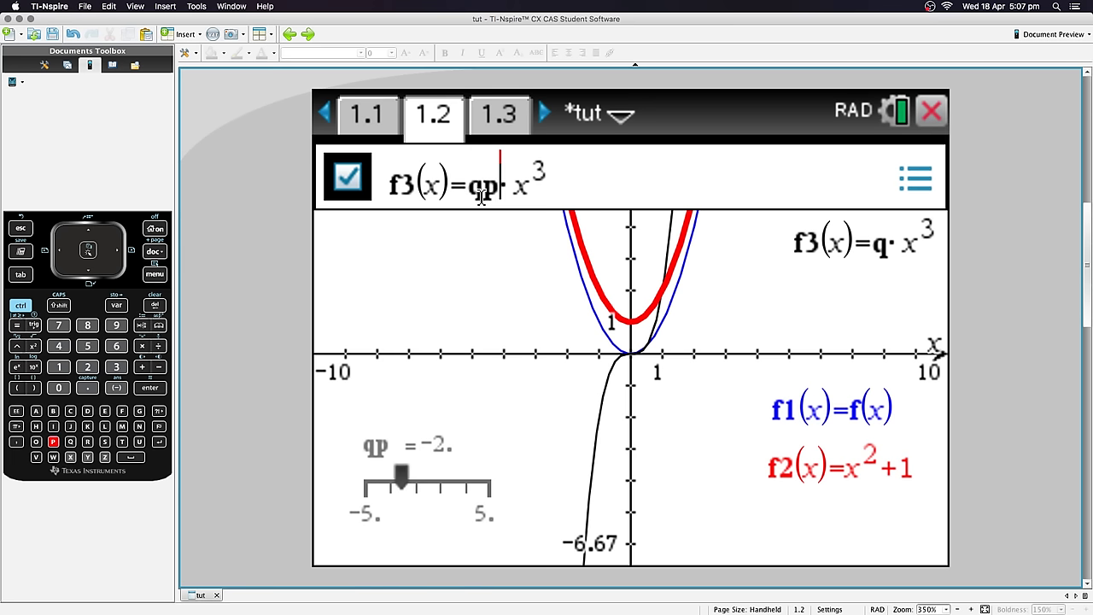
key("Return")
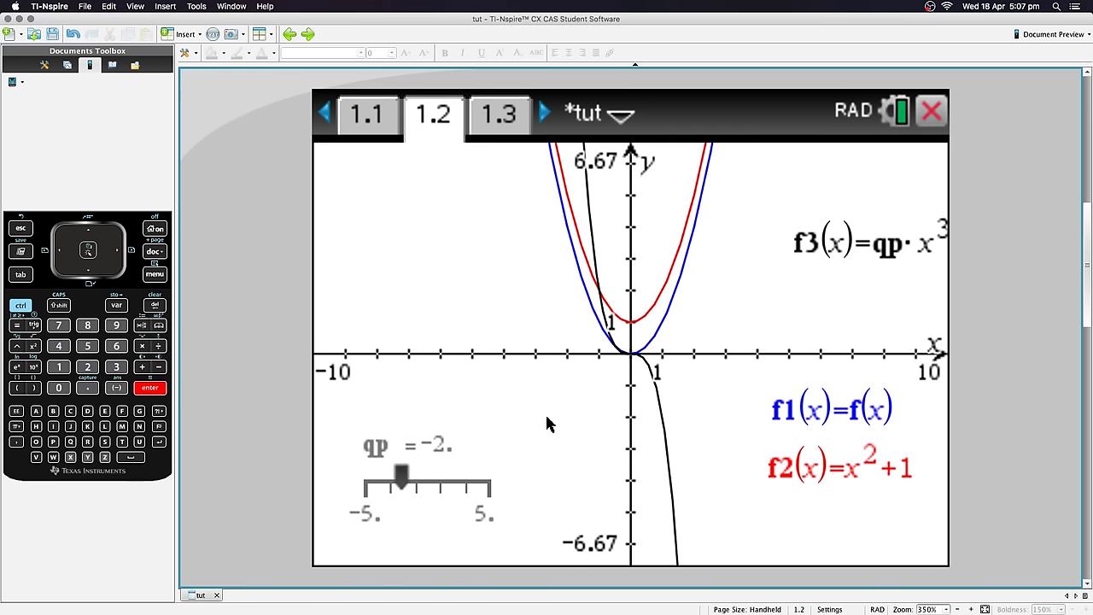
Step: Set the qp slider to 1
left_click(402, 475)
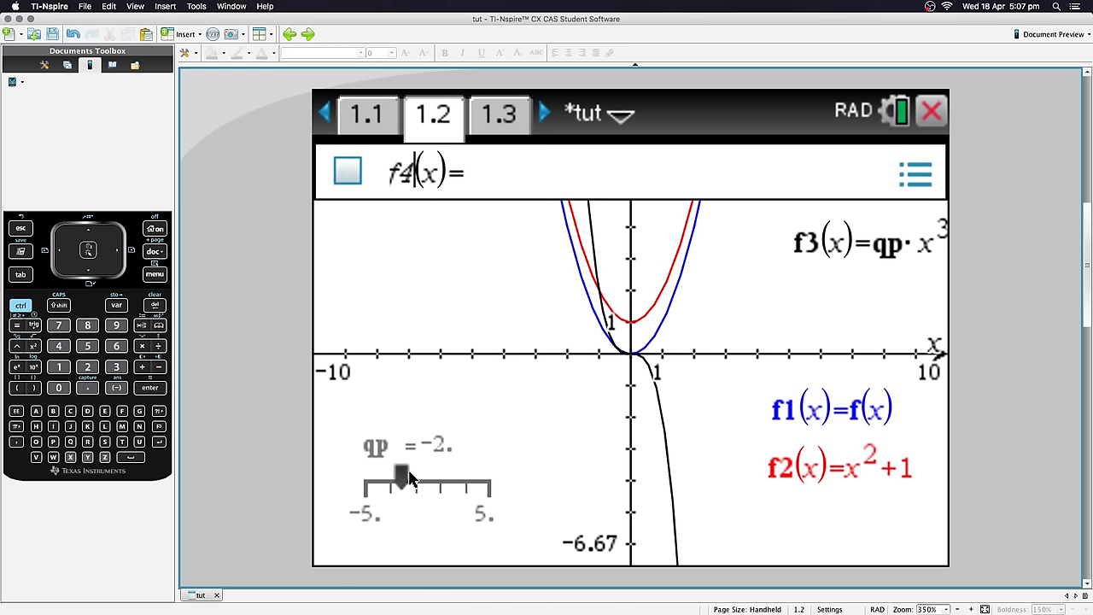
left_click_drag(403, 476, 439, 475)
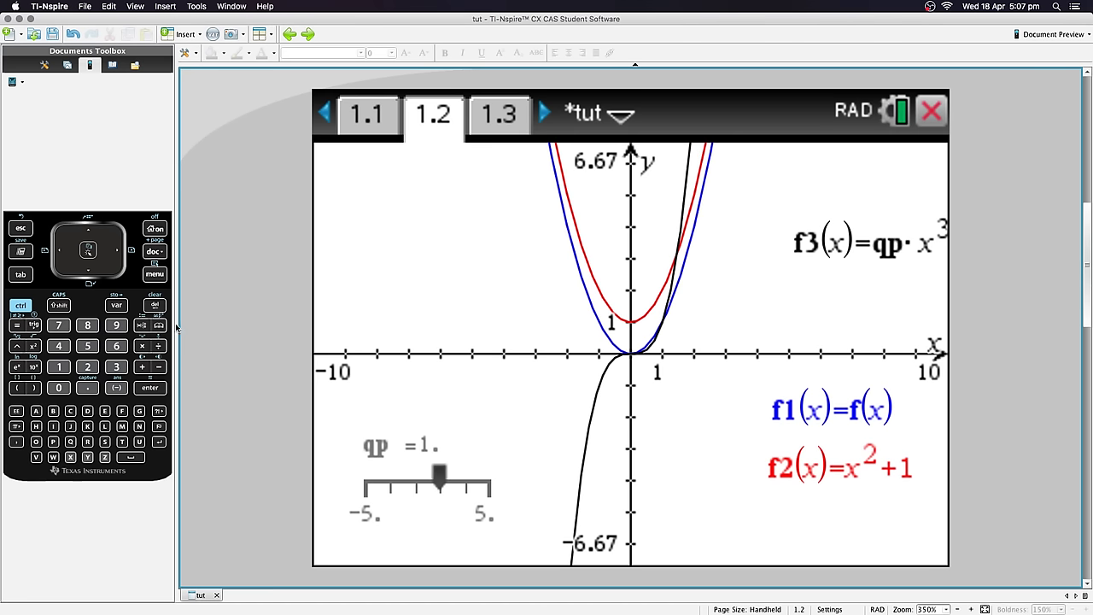
left_click(21, 305)
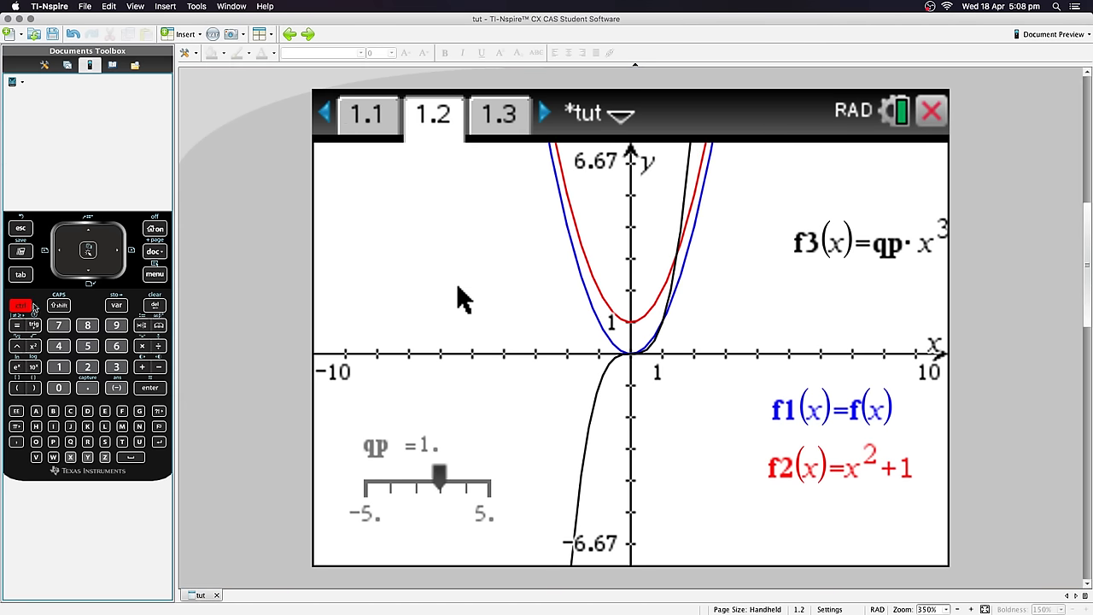
left_click(154, 306)
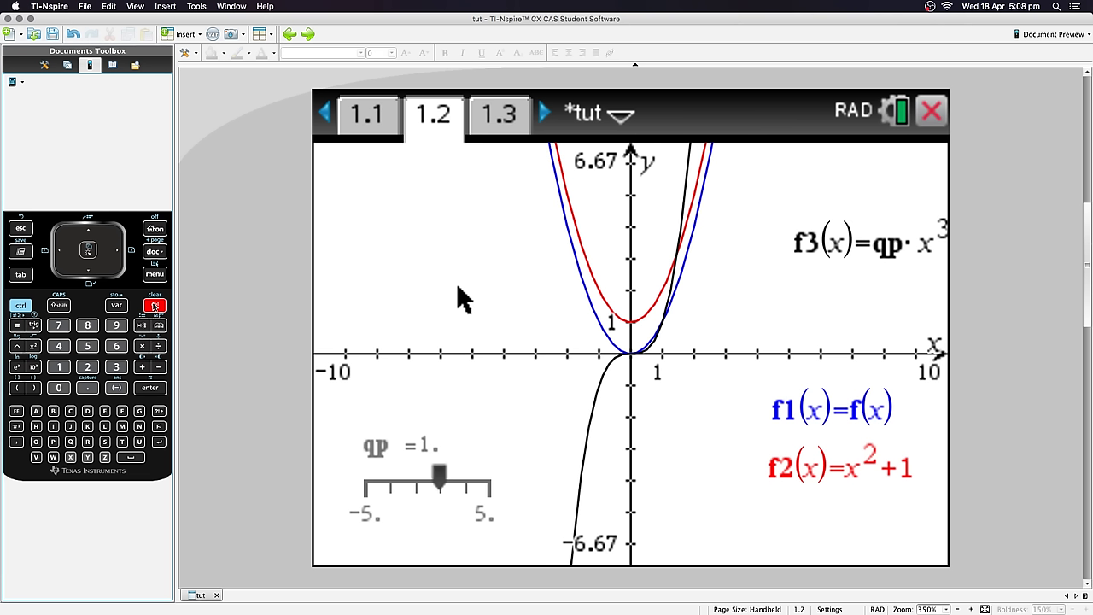
left_click(22, 305)
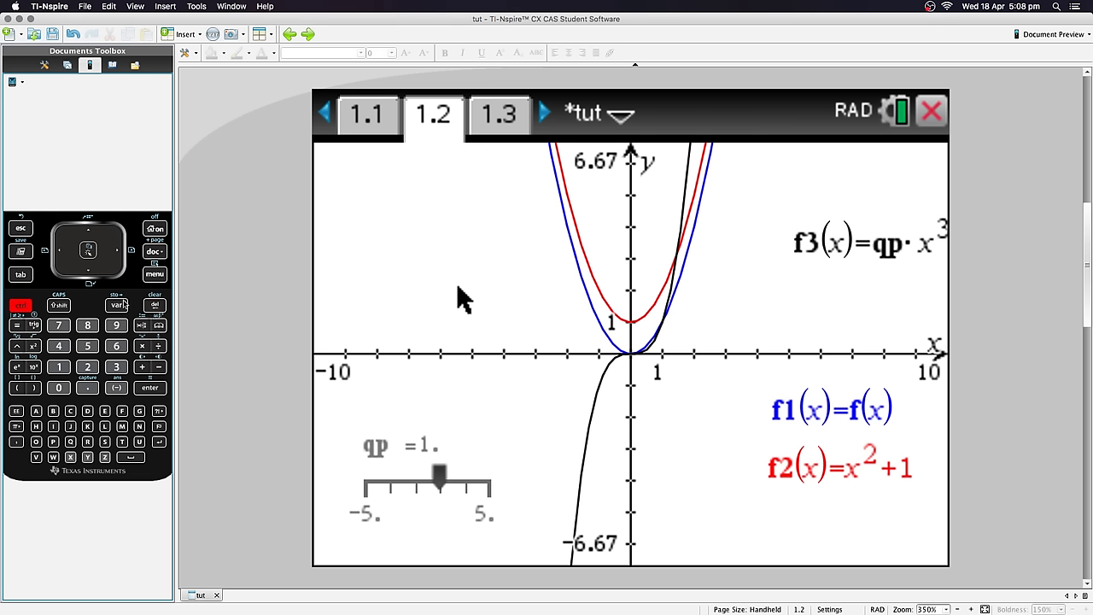
left_click(18, 306)
Step: Review the command groups offered for the graph page, including the View and Graph Entry/Edit options
left_click(153, 275)
key("Down")
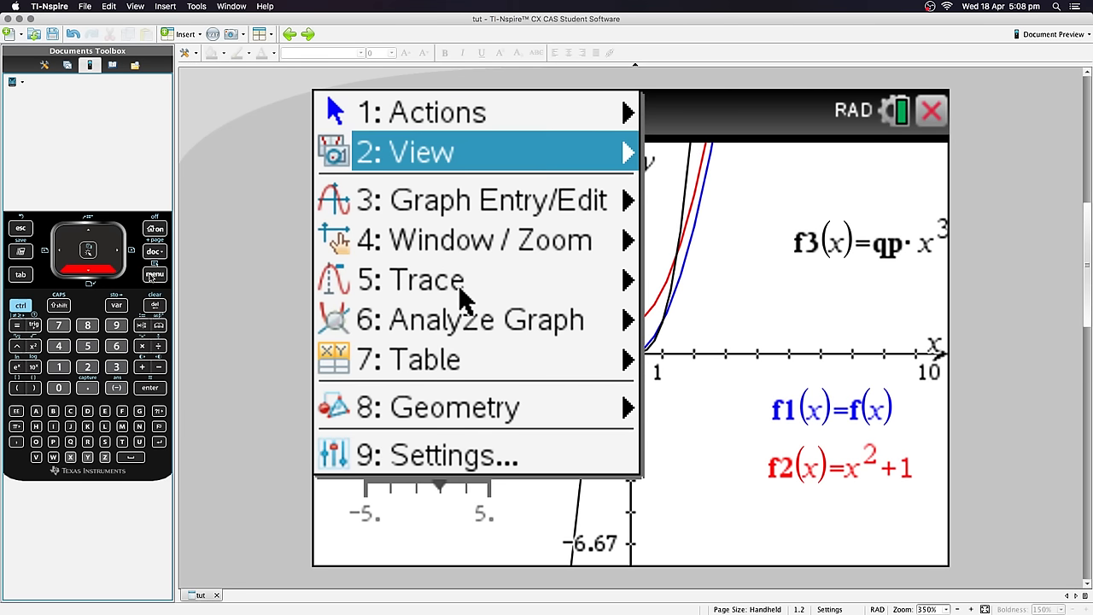
key("Right")
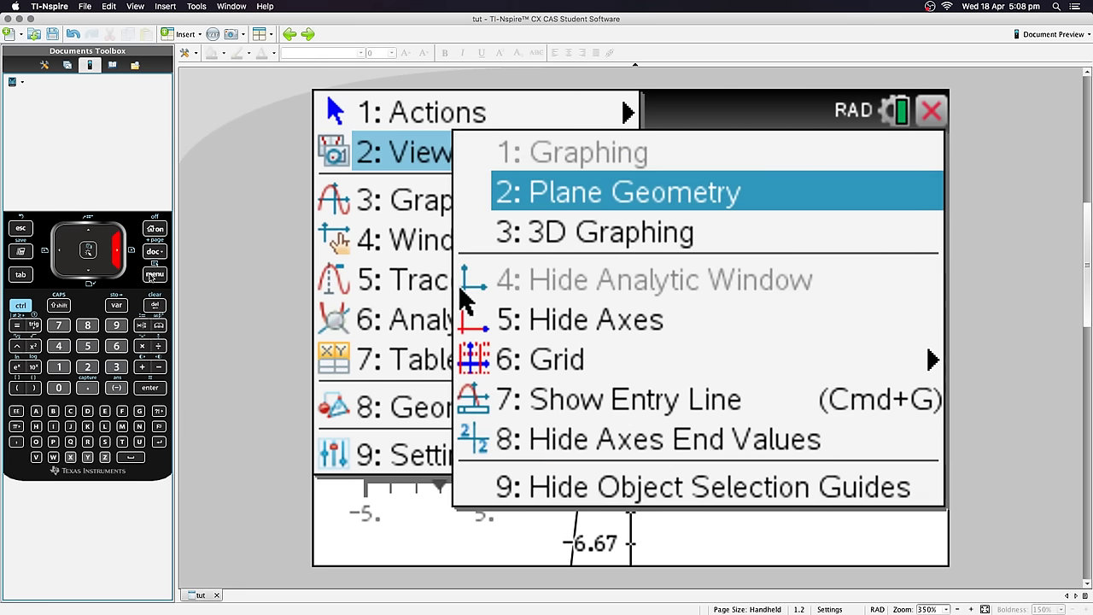
key("Left")
key("Down")
key("Right")
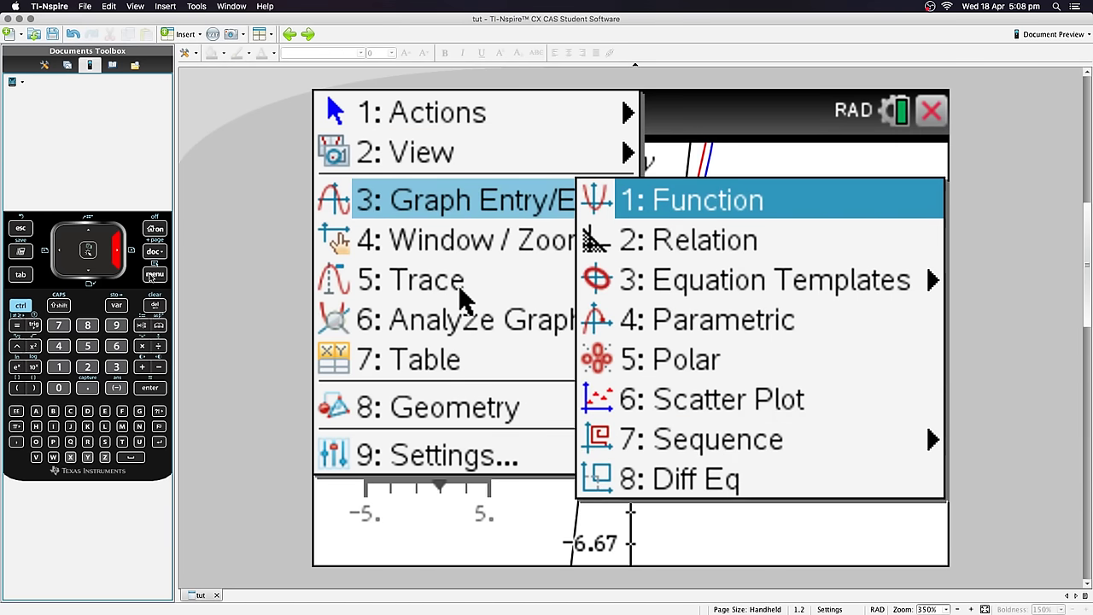
key("Left")
key("Down")
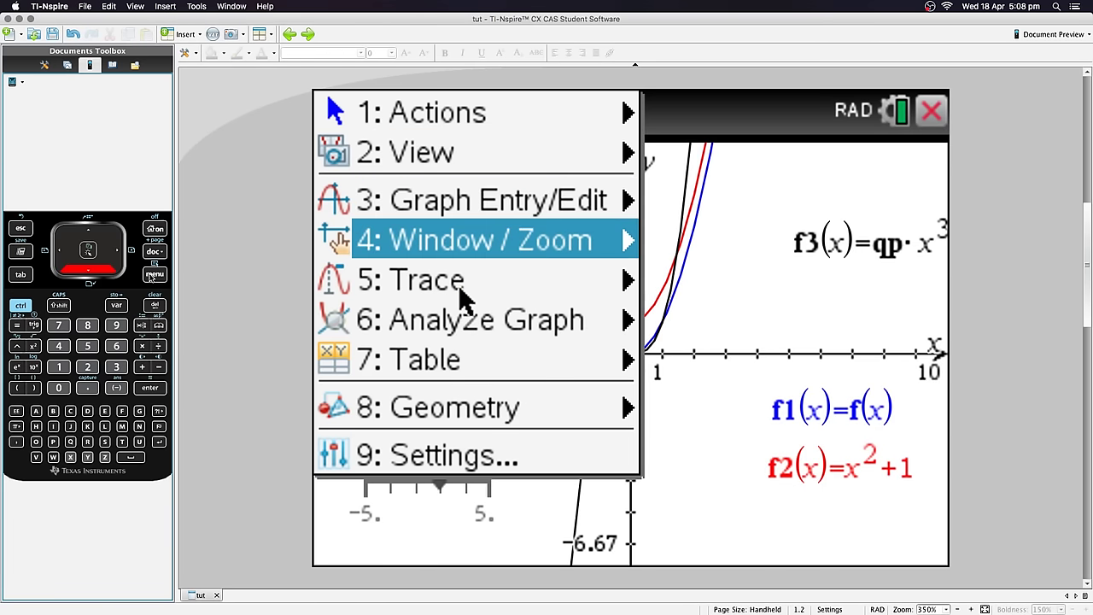
key("Down")
key("Down")
key("Down")
key("Down")
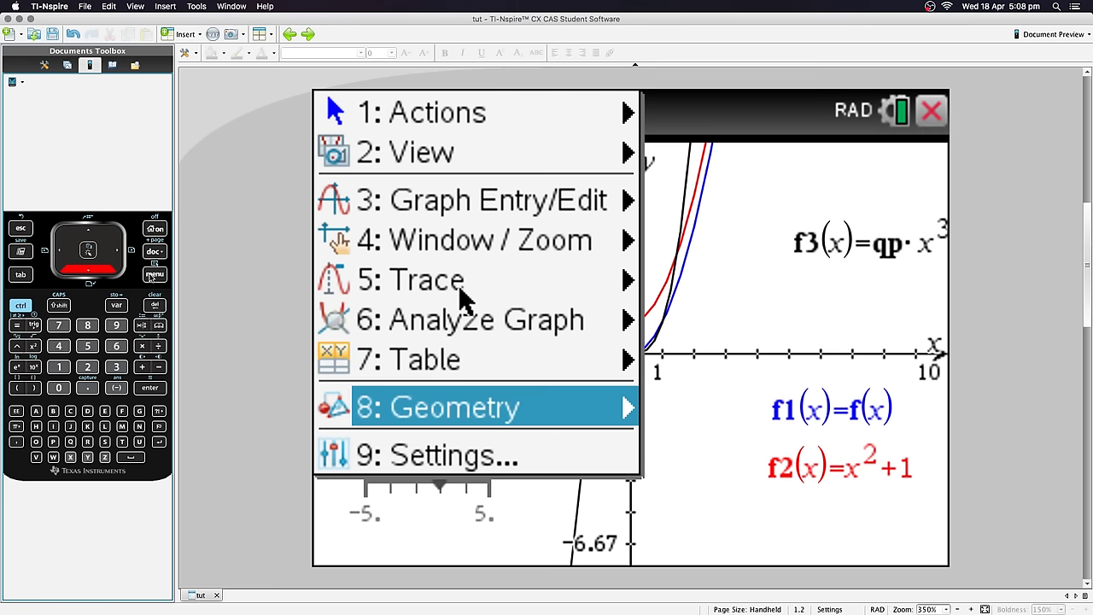
Step: Open the Graphs & Geometry settings and look through the display digits, angle units and all checkbox options
key("Right")
key("Return")
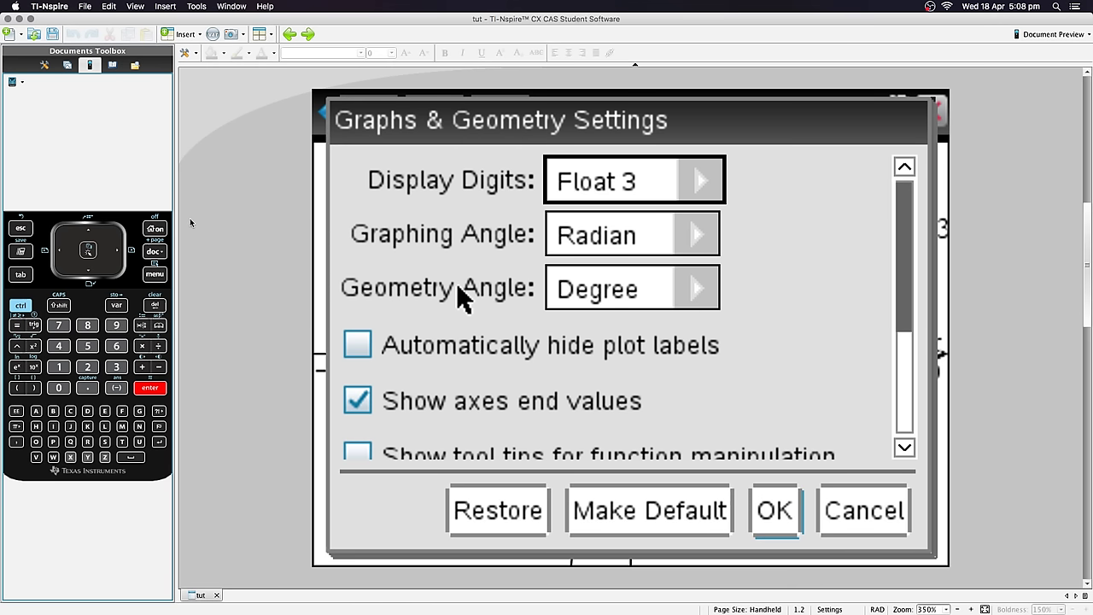
key("Tab")
key("Tab")
key("Tab")
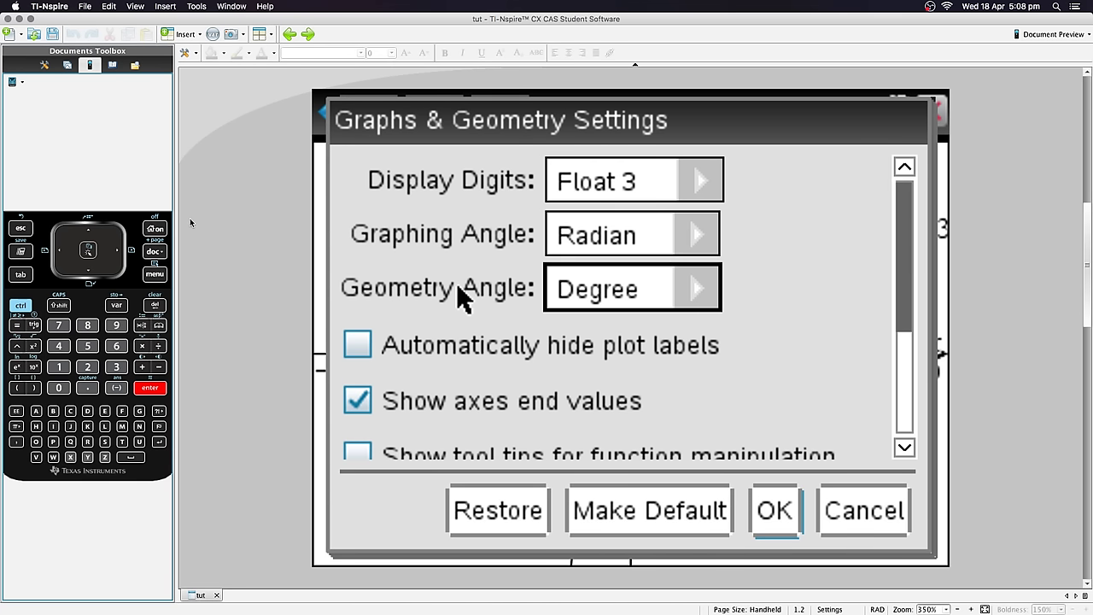
key("Tab")
key("Tab")
key("Tab")
key("Tab")
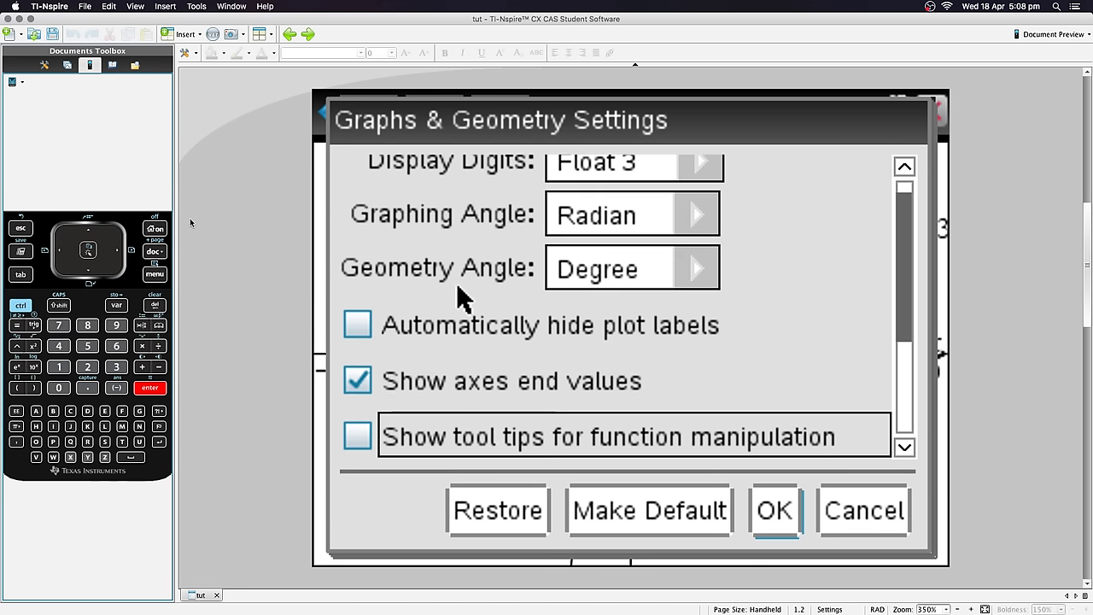
key("Tab")
key("Tab")
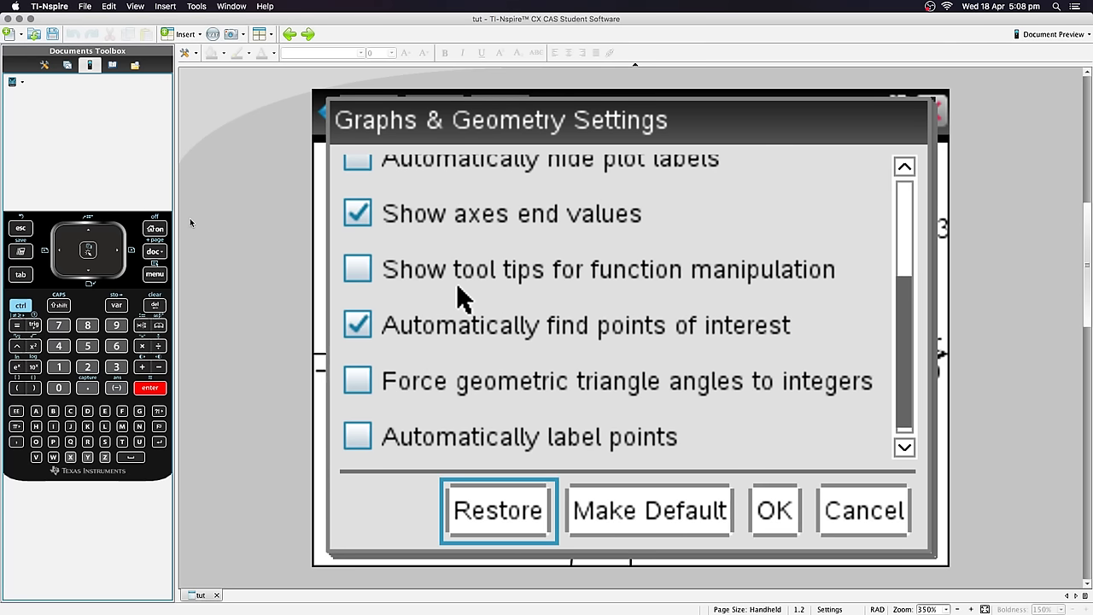
key("shift+Tab")
key("shift+Tab")
key("shift+Tab")
key("shift+Tab")
key("shift+Tab")
key("shift+Tab")
key("shift+Tab")
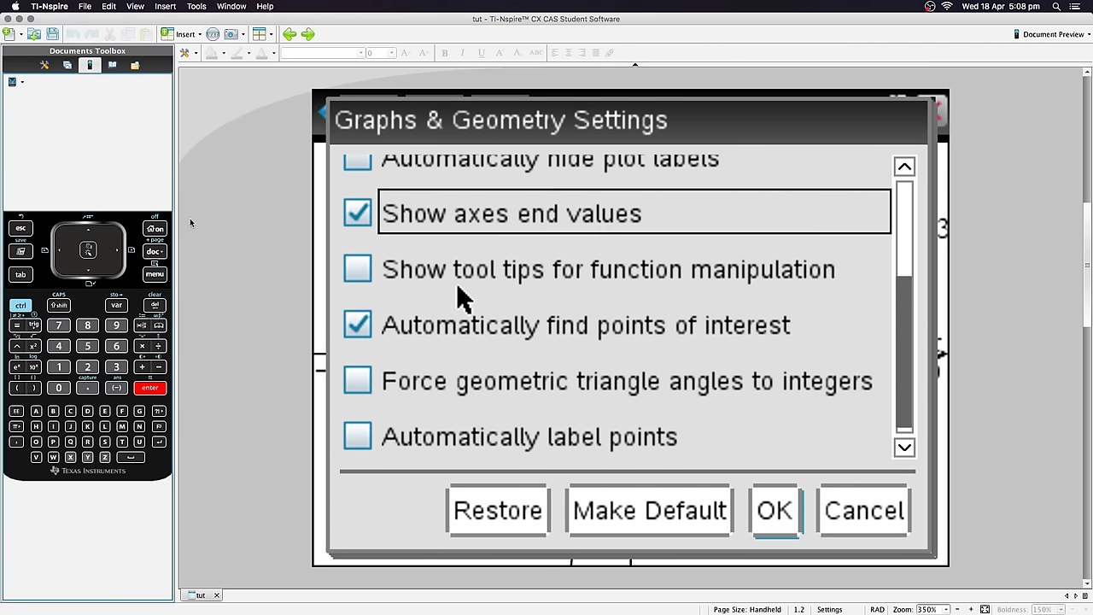
key("shift+Tab")
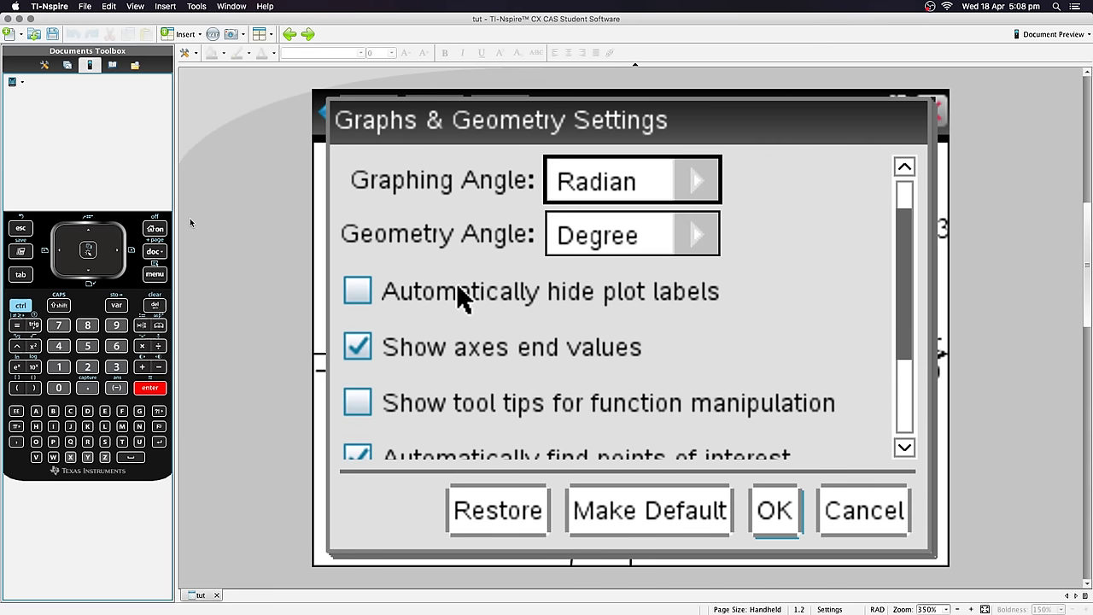
key("shift+Tab")
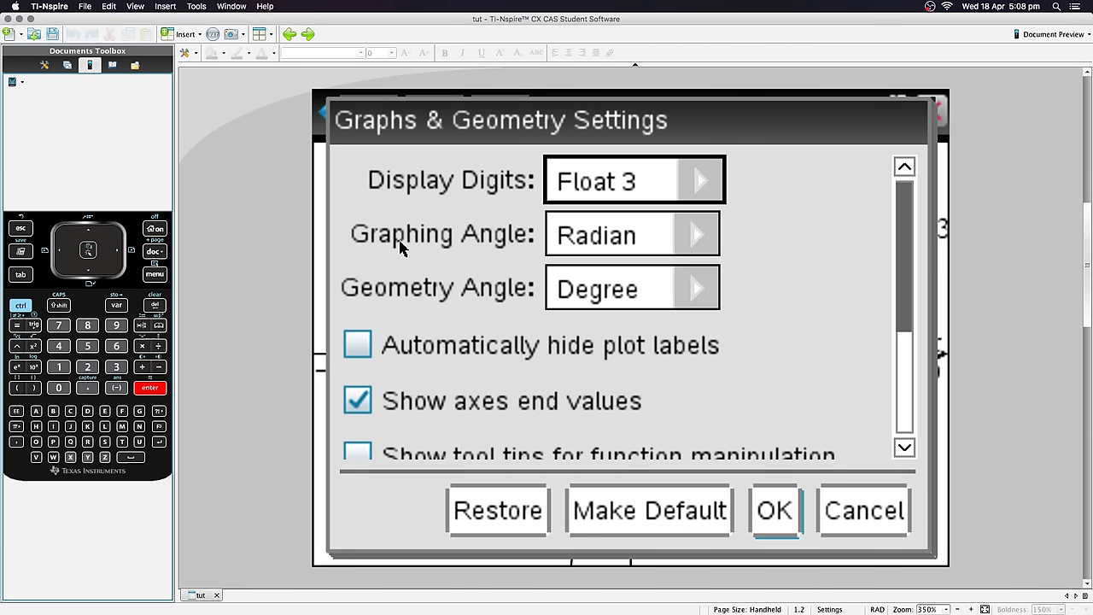
key("shift+Tab")
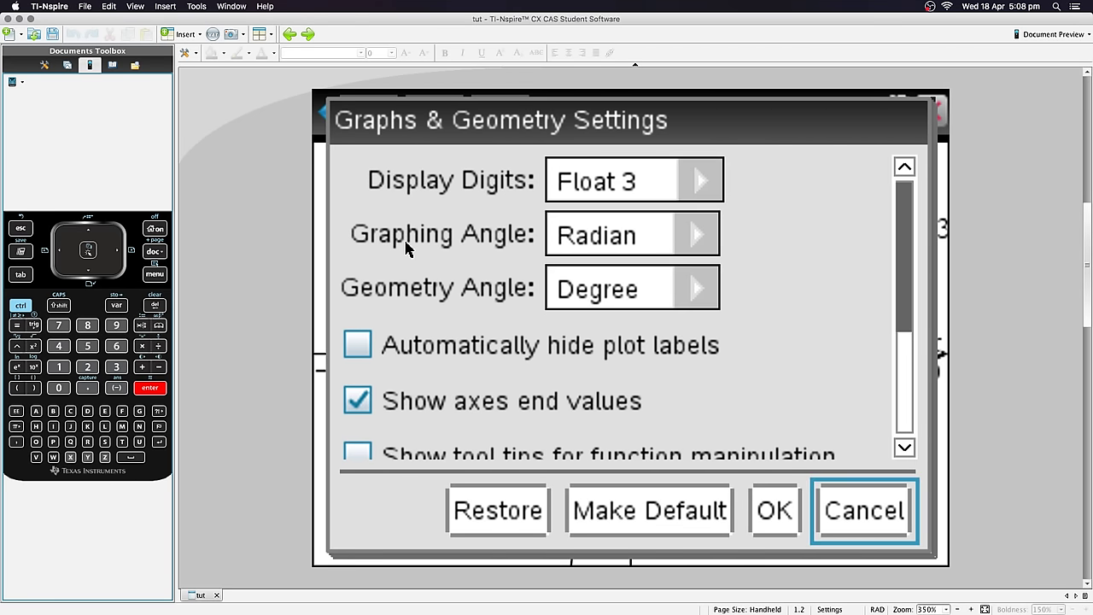
Step: Set the graph page's display digits to Float 6 and apply the settings
left_click(696, 184)
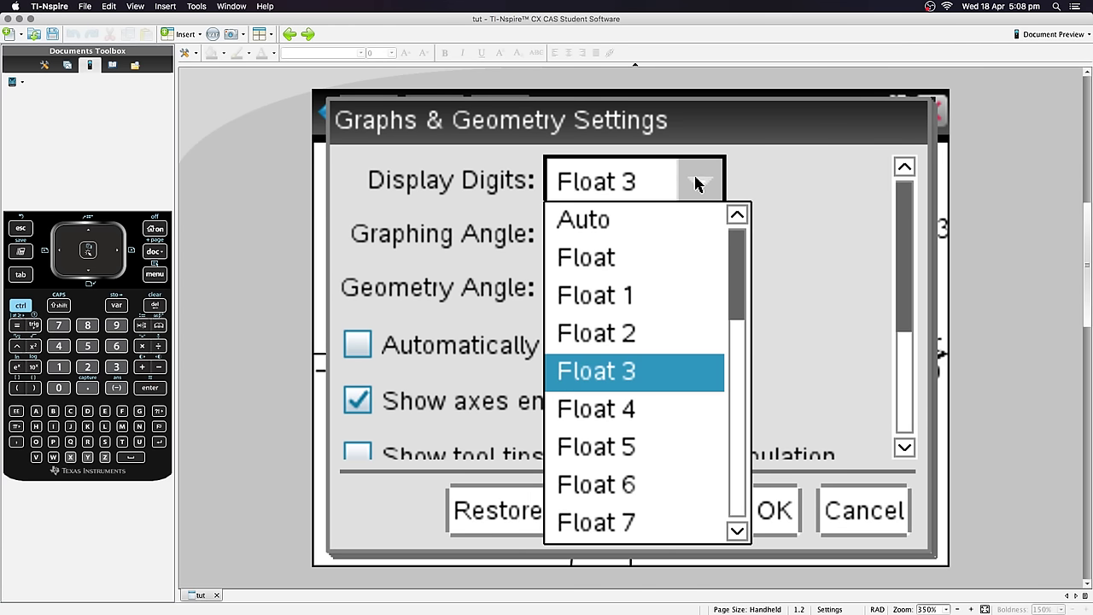
left_click(624, 485)
left_click(771, 510)
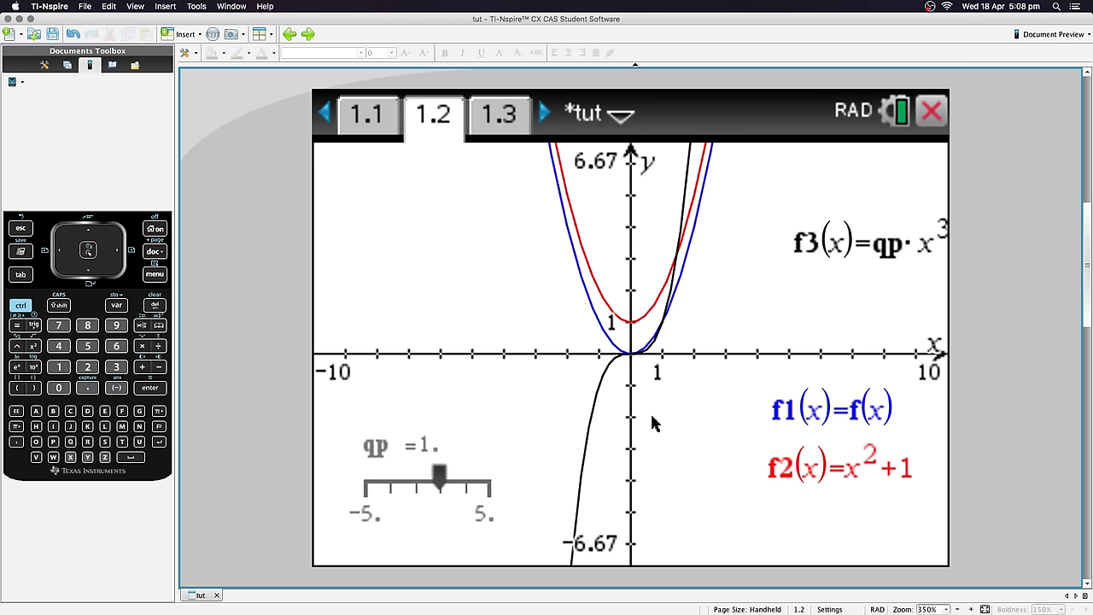
double_click(597, 161)
double_click(597, 162)
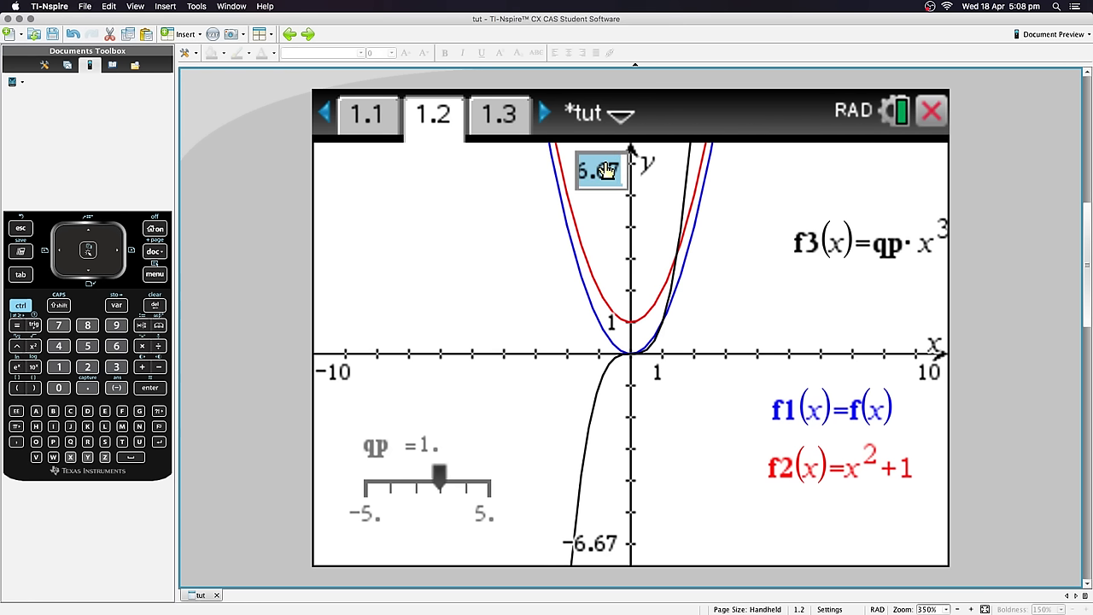
left_click(453, 276)
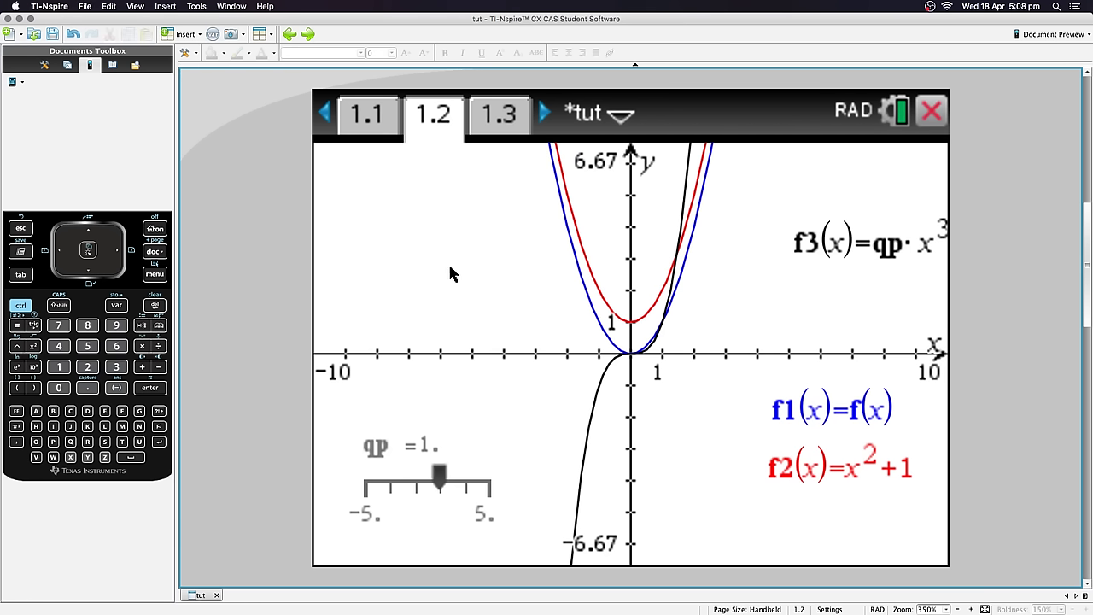
Step: Apply the standard zoom, then shift the plane to about -9.87 to 10.13 in x and -5.91 to 7.42 in y
left_click(156, 274)
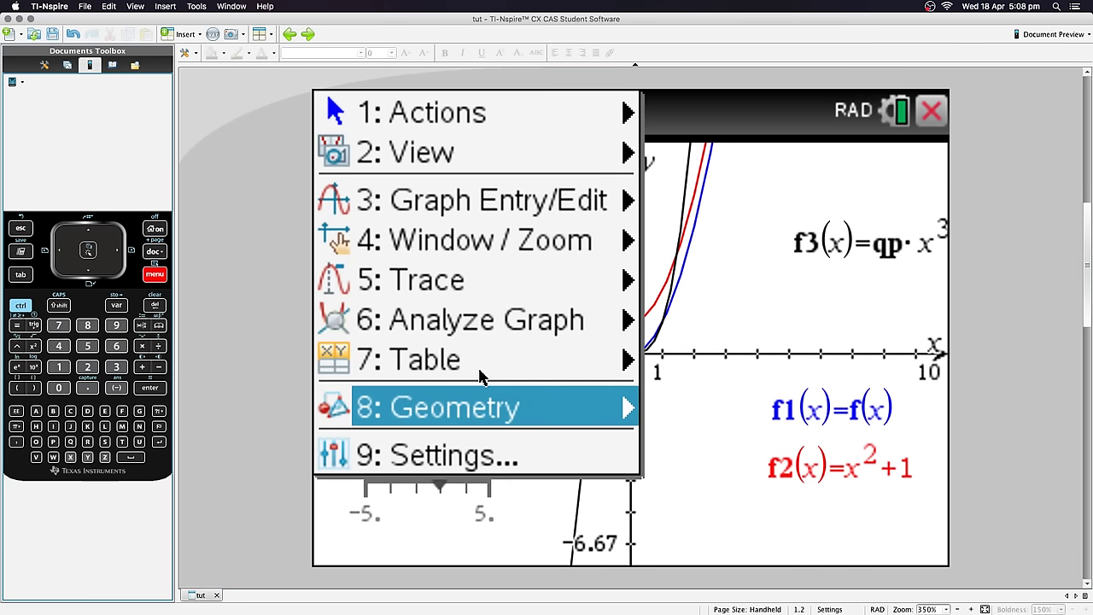
mouse_move(515, 246)
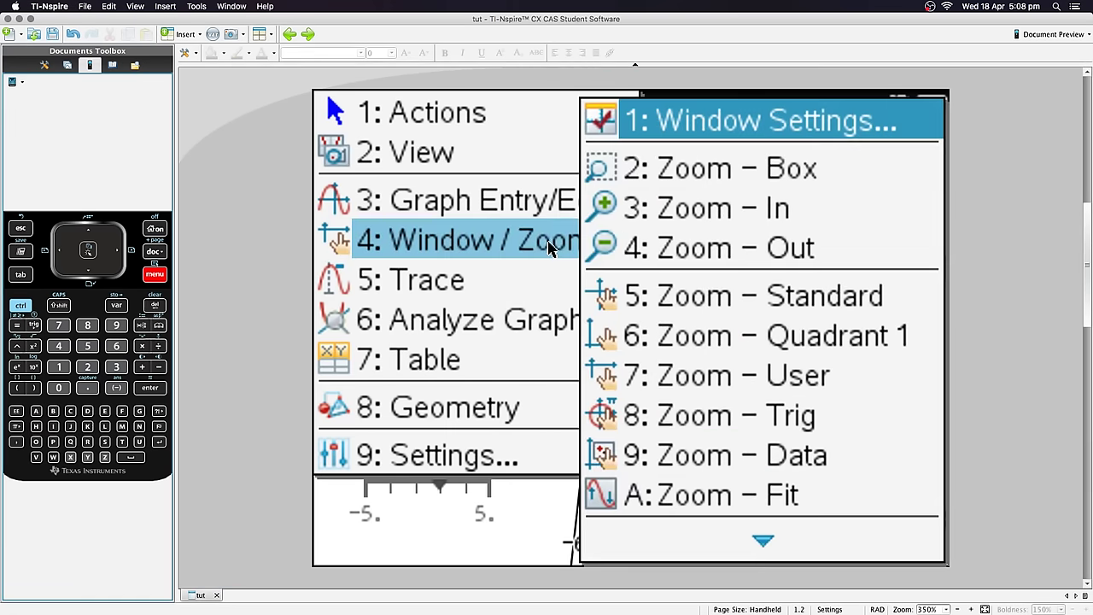
left_click(713, 297)
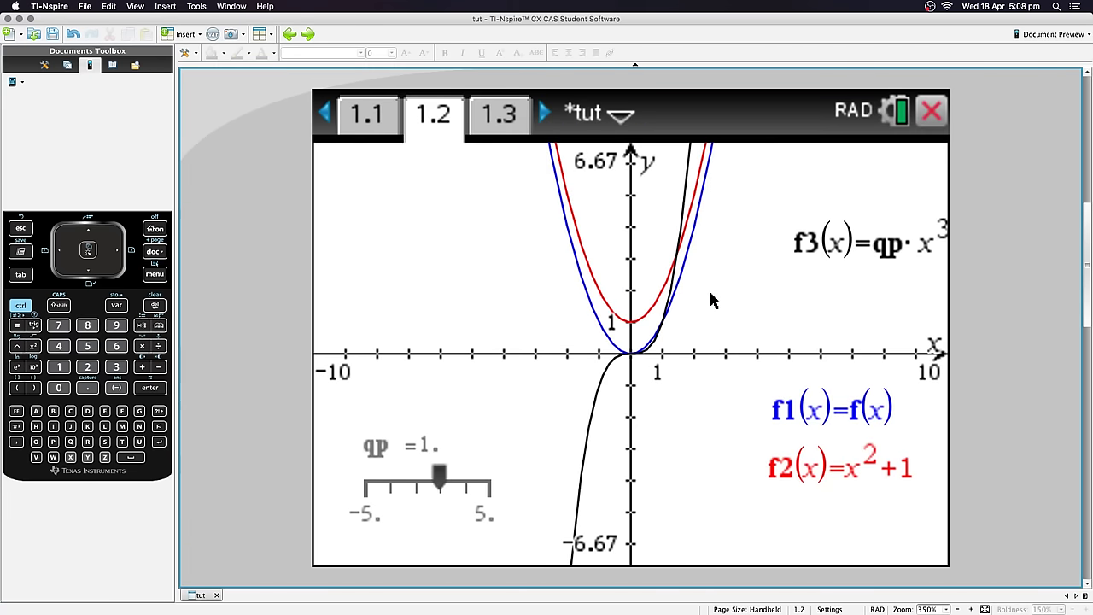
left_click_drag(639, 225, 709, 312)
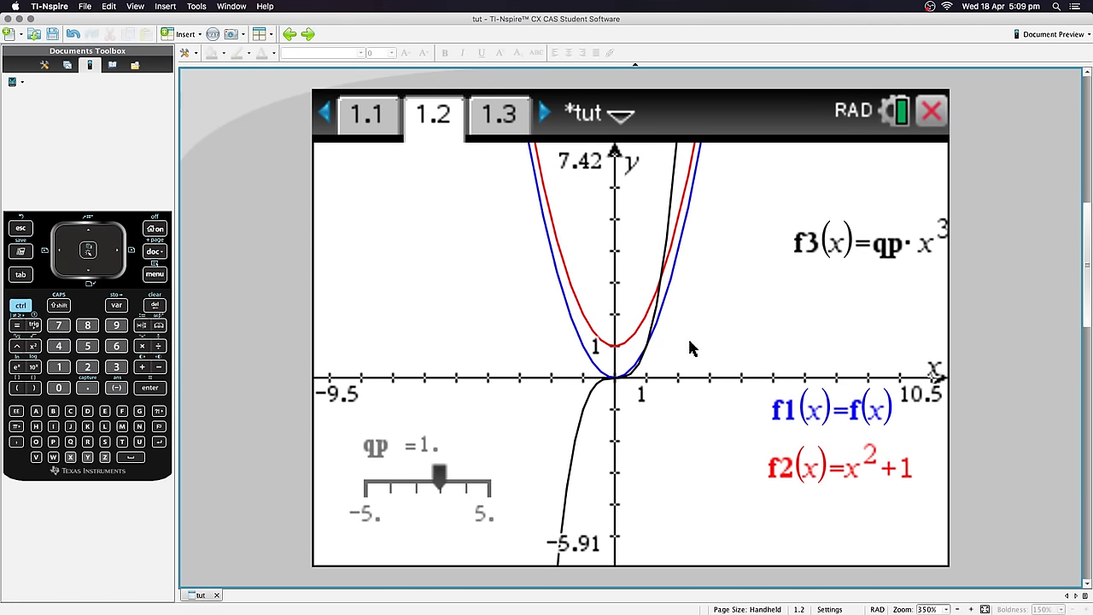
mouse_move(706, 341)
left_mouse_down()
mouse_move(703, 317)
mouse_move(629, 315)
mouse_move(773, 556)
mouse_move(826, 393)
mouse_move(803, 347)
mouse_move(714, 346)
mouse_move(678, 362)
mouse_move(673, 382)
mouse_move(683, 393)
mouse_move(706, 381)
mouse_move(722, 344)
left_mouse_up()
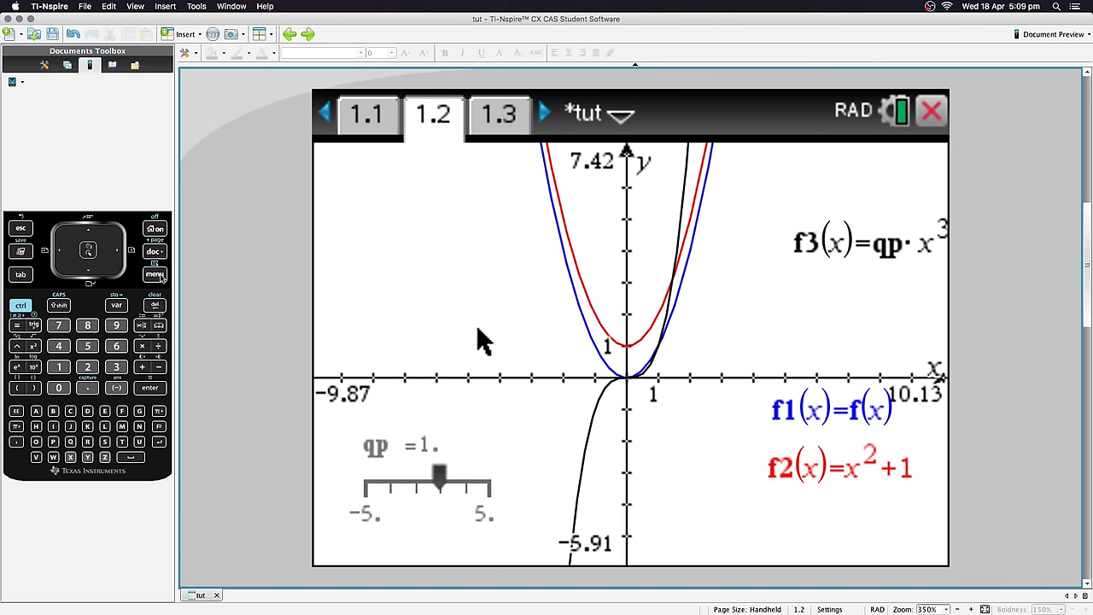
Step: Restore the standard zoom, then shift the plane to about -6.54 to 13.46 in x and -7.17 to 6.16 in y
key("super+m")
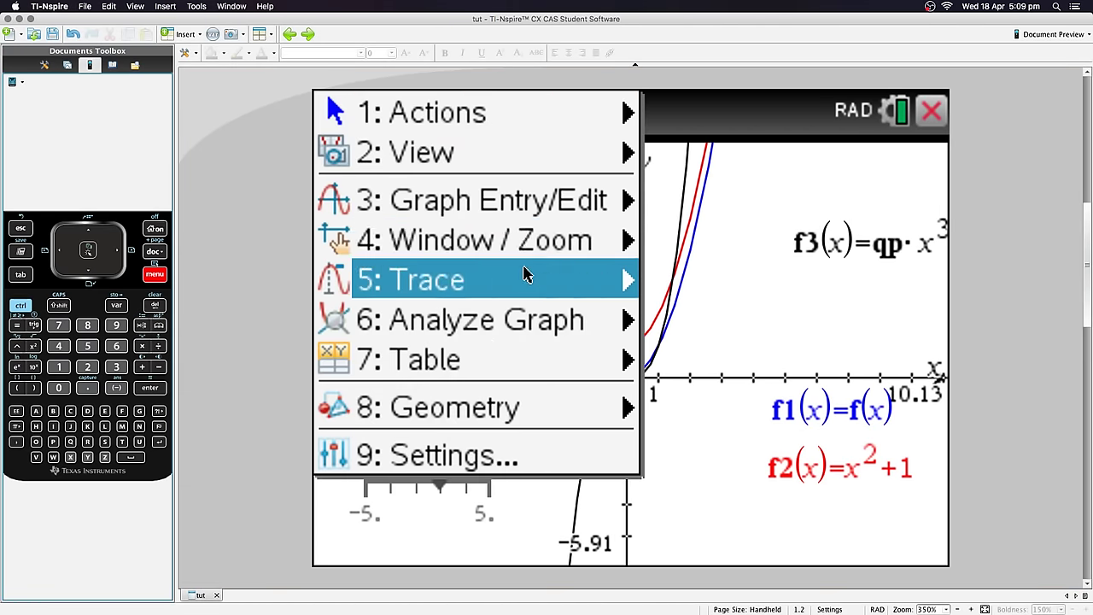
mouse_move(545, 248)
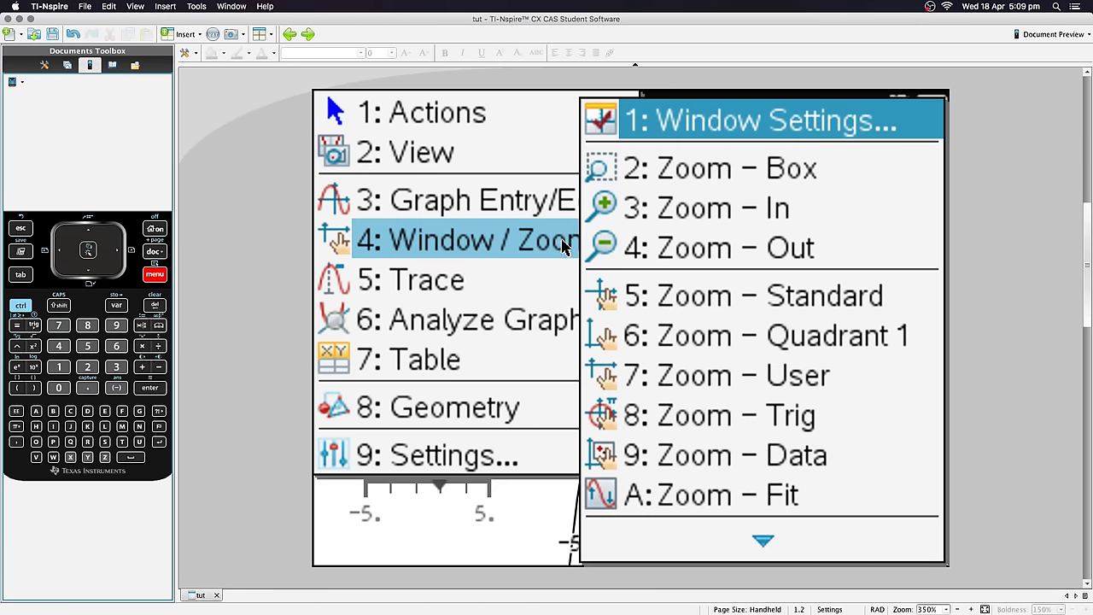
left_click(731, 298)
left_click_drag(572, 253, 628, 281)
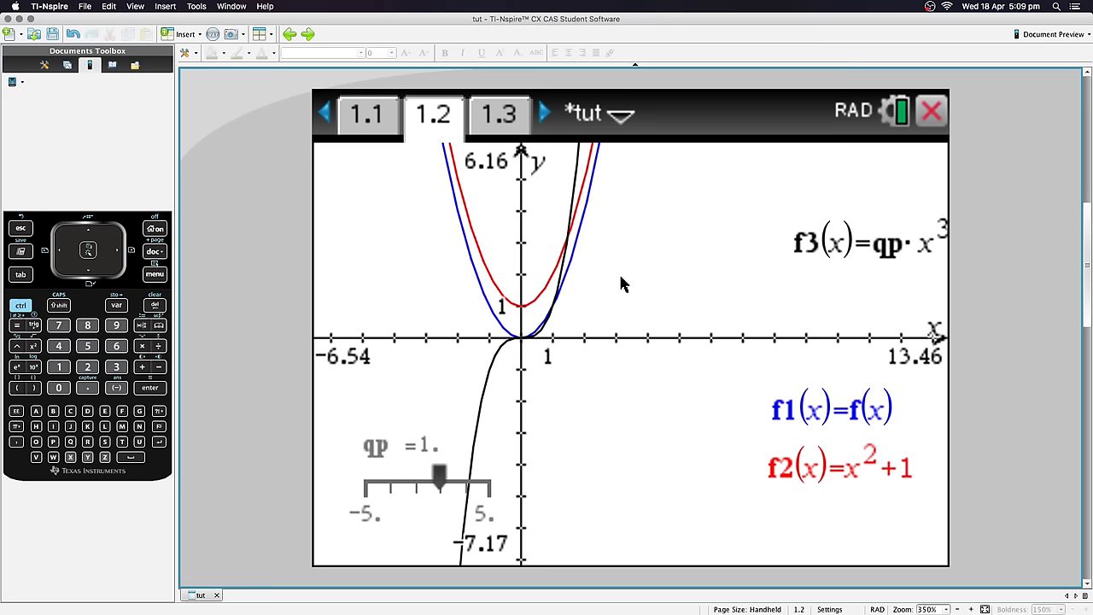
Step: Zoom the graph window to Quadrant 1
left_click(188, 275)
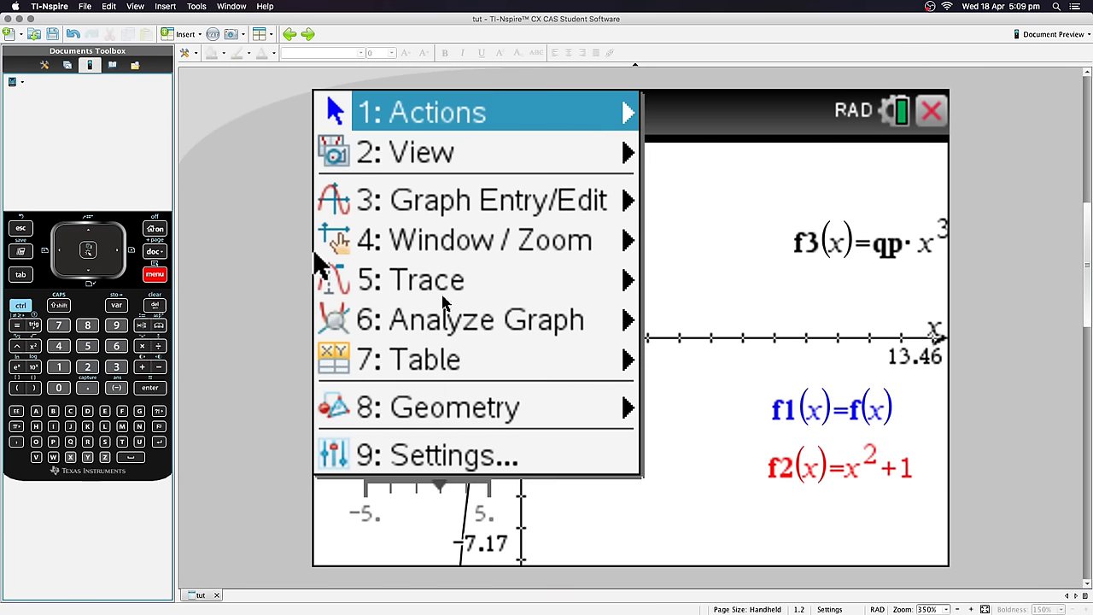
left_click(524, 323)
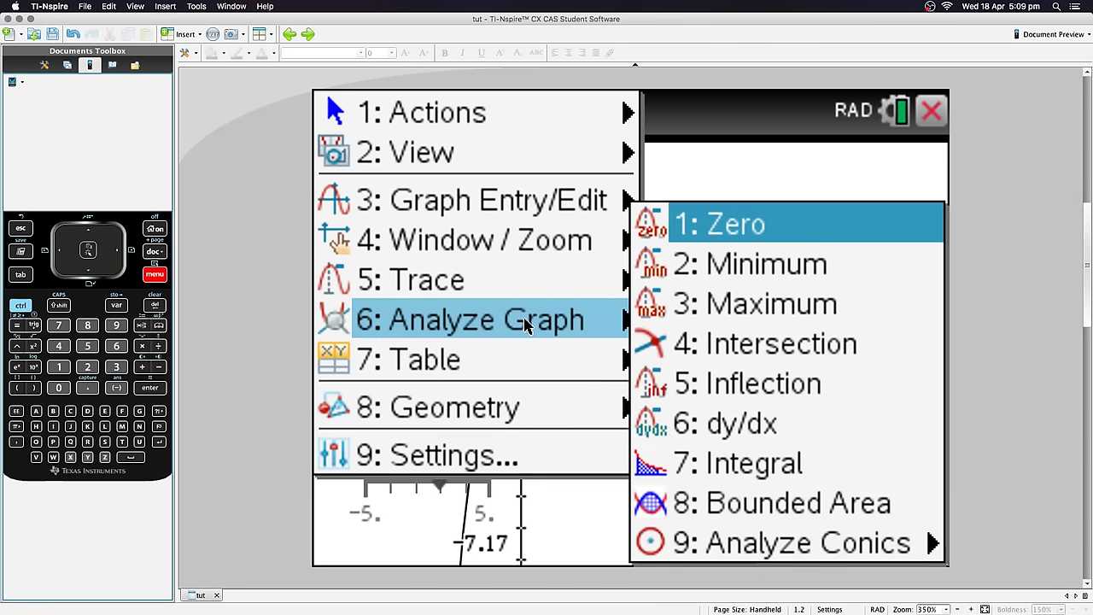
key("Left")
key("Up")
key("Up")
key("Right")
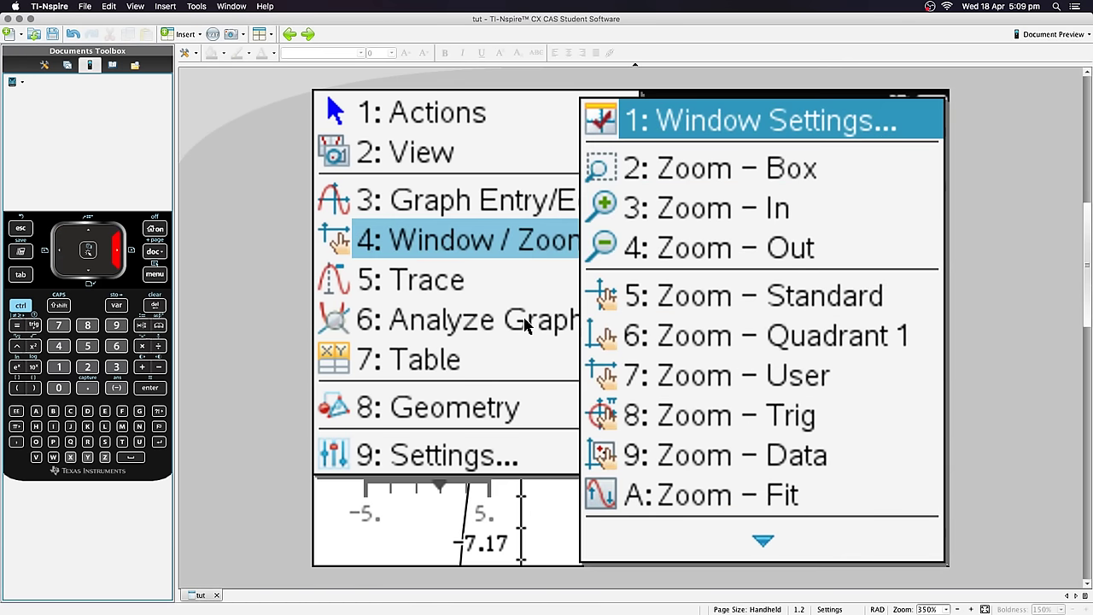
key("Down")
key("Down")
key("Down")
key("Down")
key("Down")
key("Return")
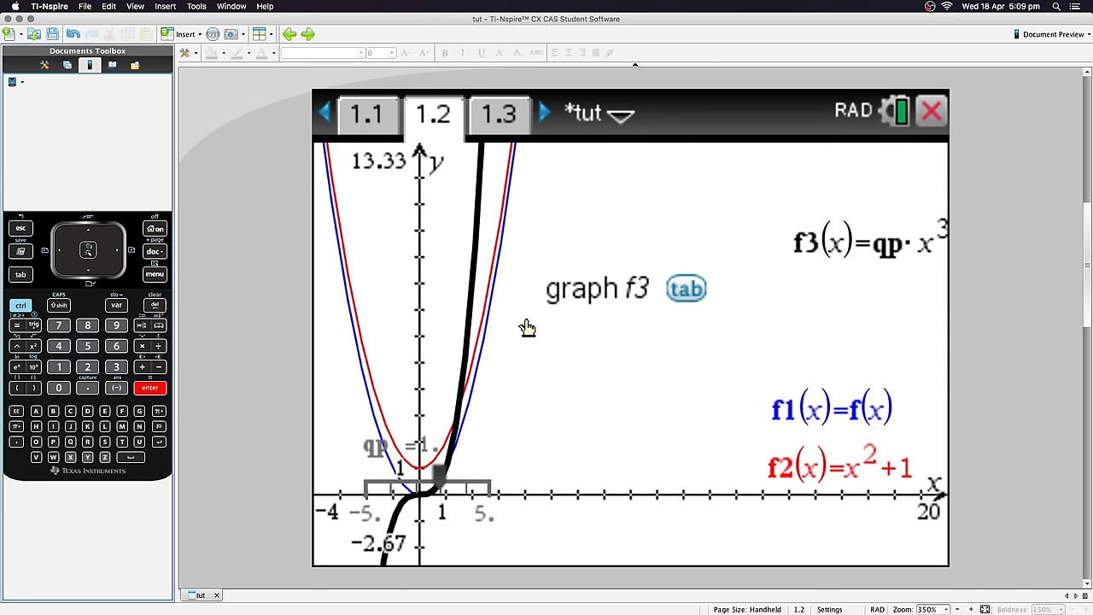
left_click(579, 393)
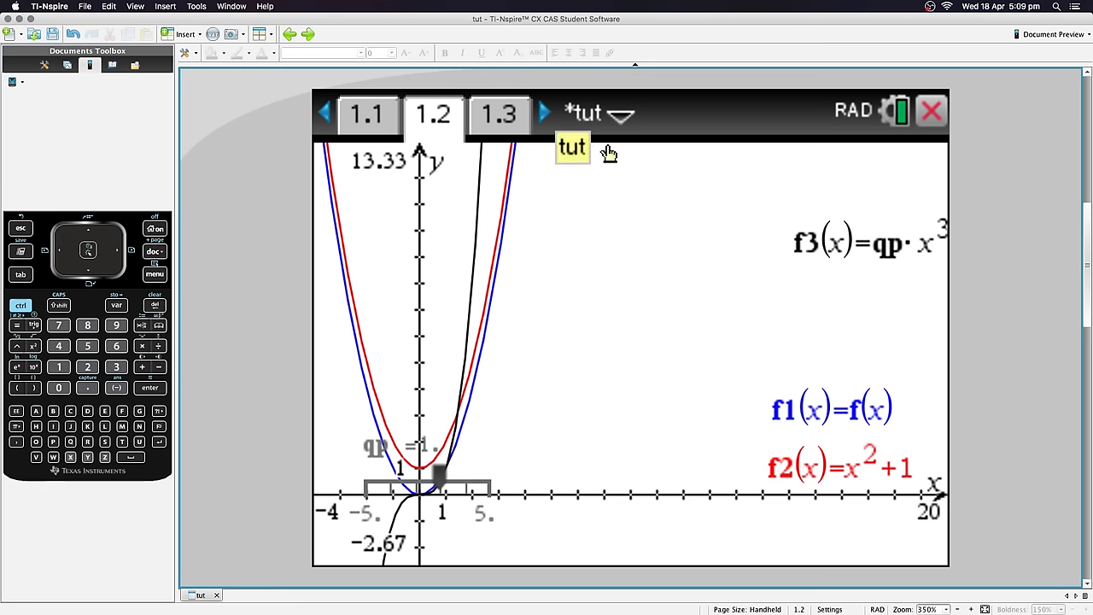
Step: Insert a new page after the graph page and make it a Lists & Spreadsheet page
left_click(22, 306)
left_click(154, 252)
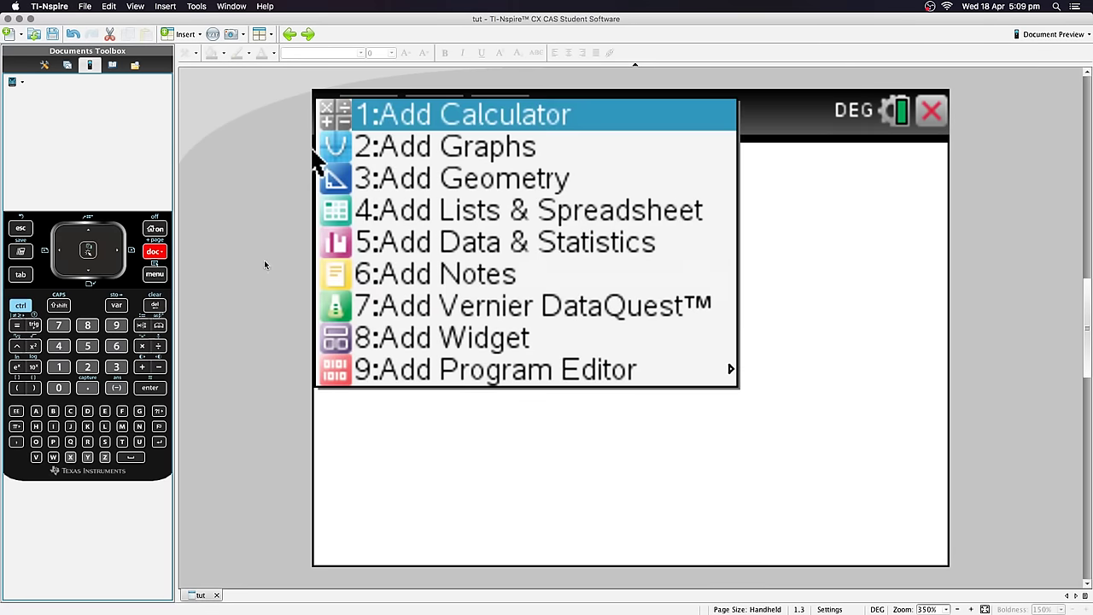
key("9")
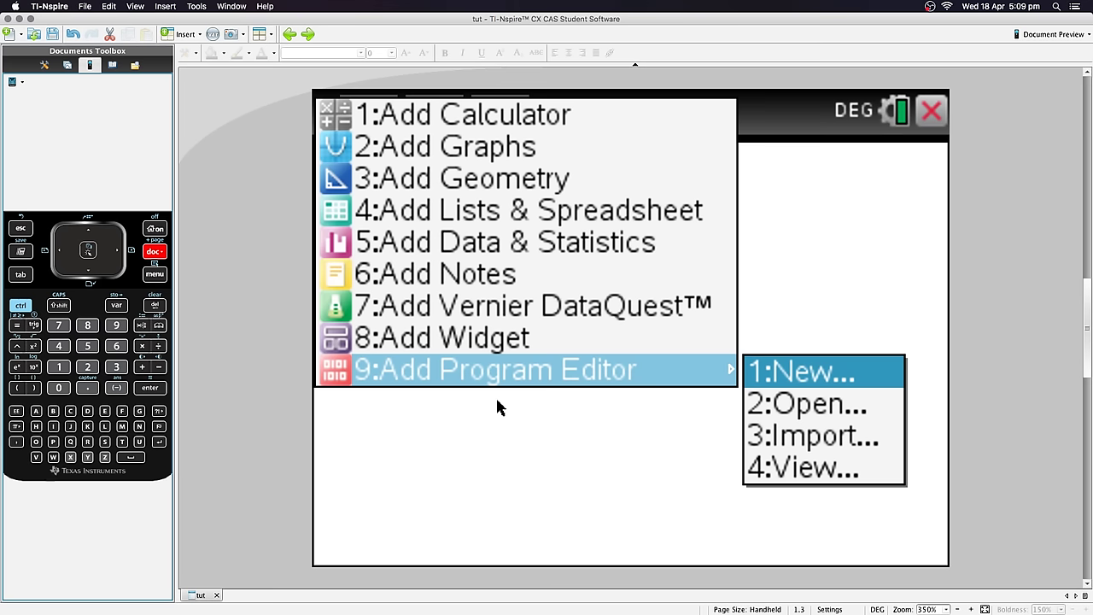
key("Up")
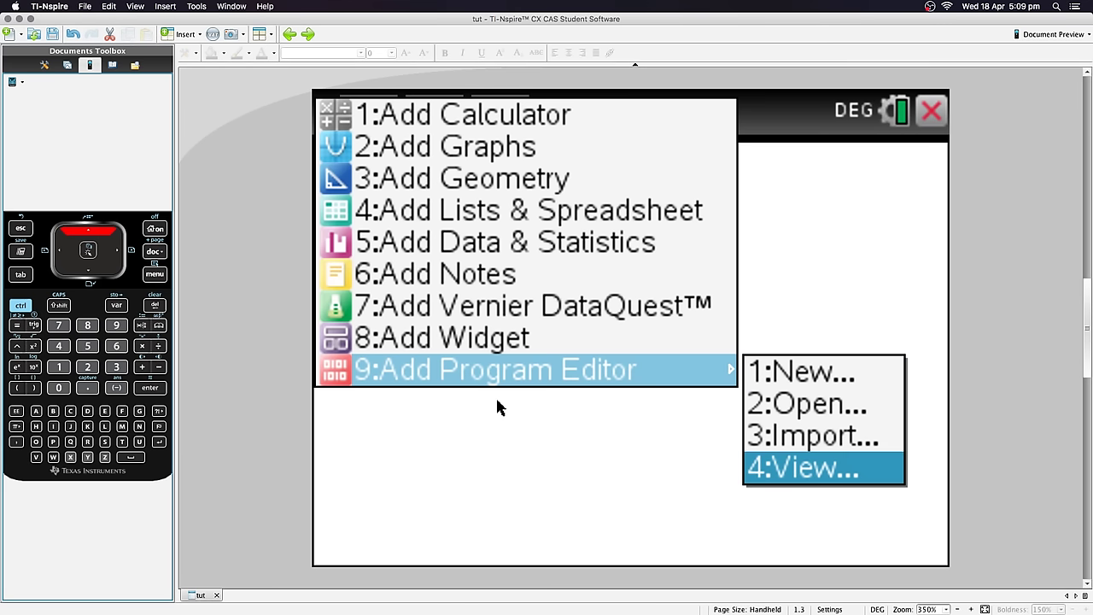
key("Left")
key("Up")
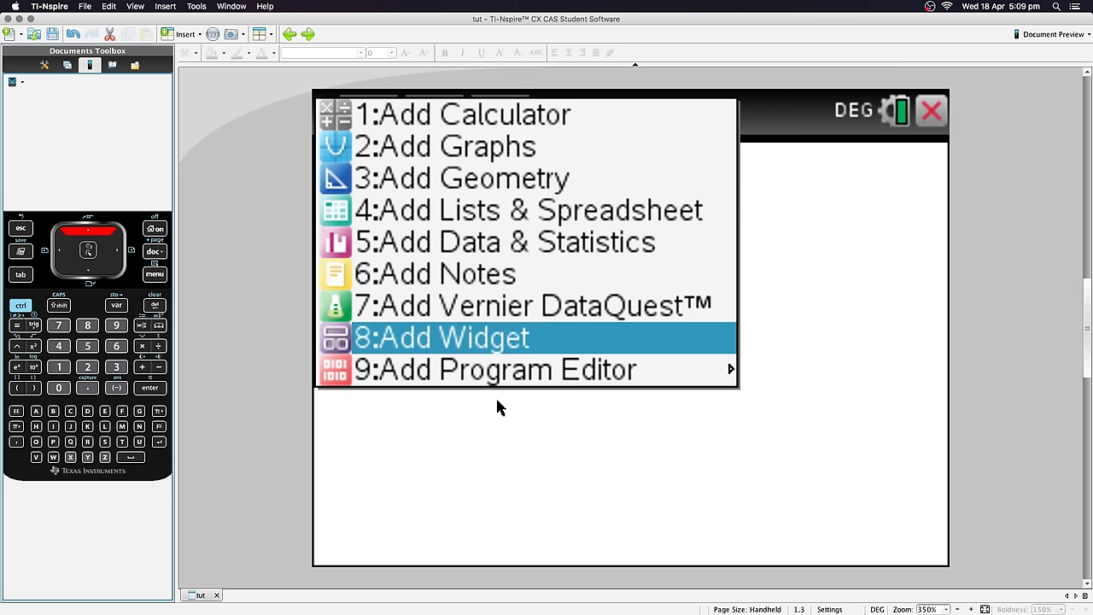
key("Up")
key("Up")
key("Up")
key("Up")
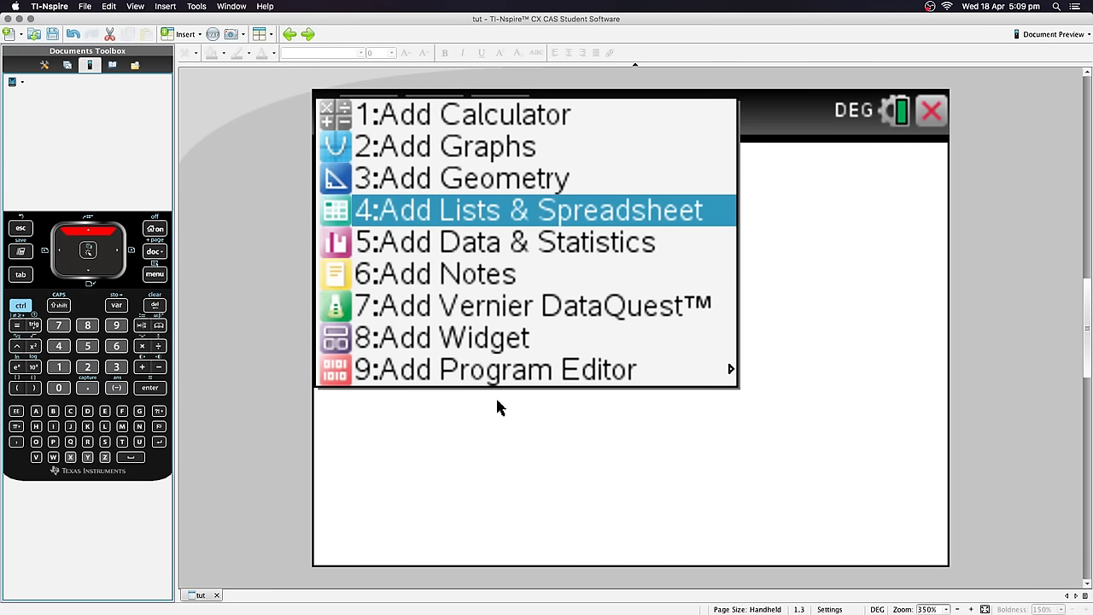
key("Up")
key("Down")
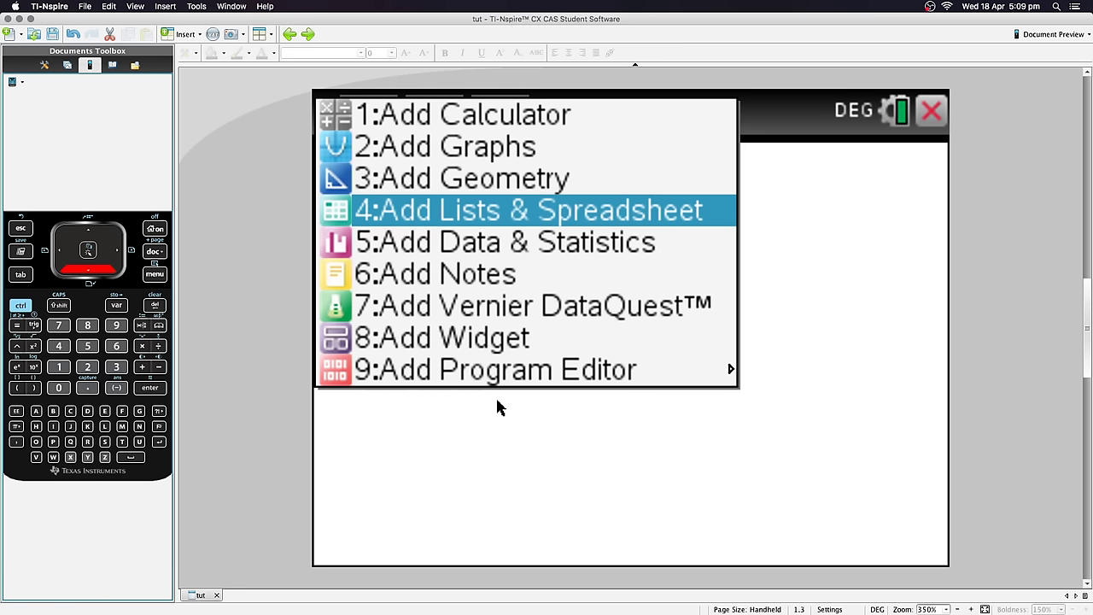
key("Down")
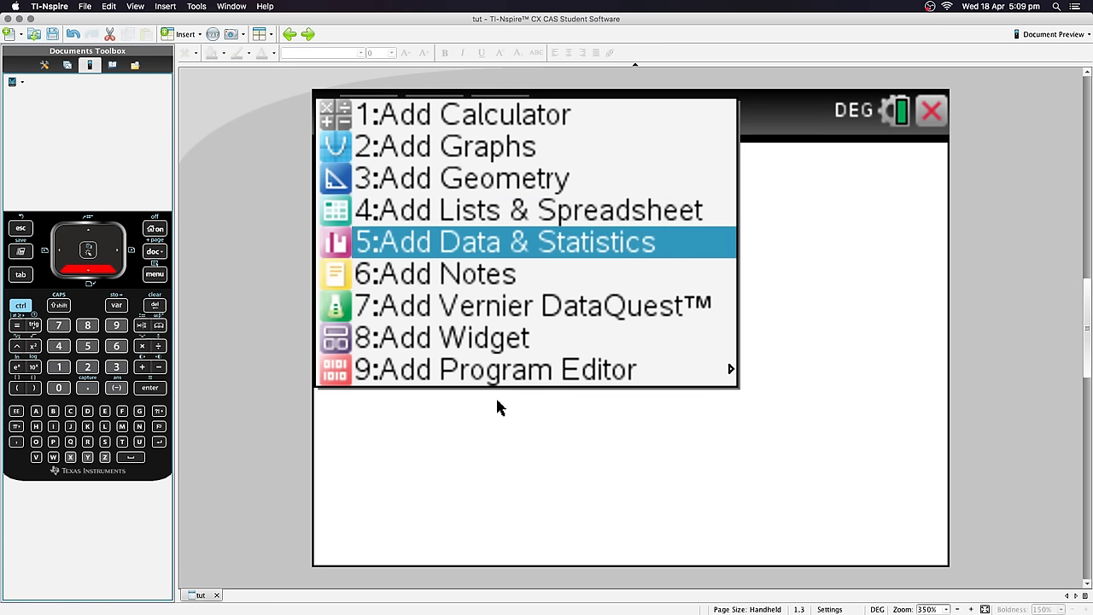
key("Up")
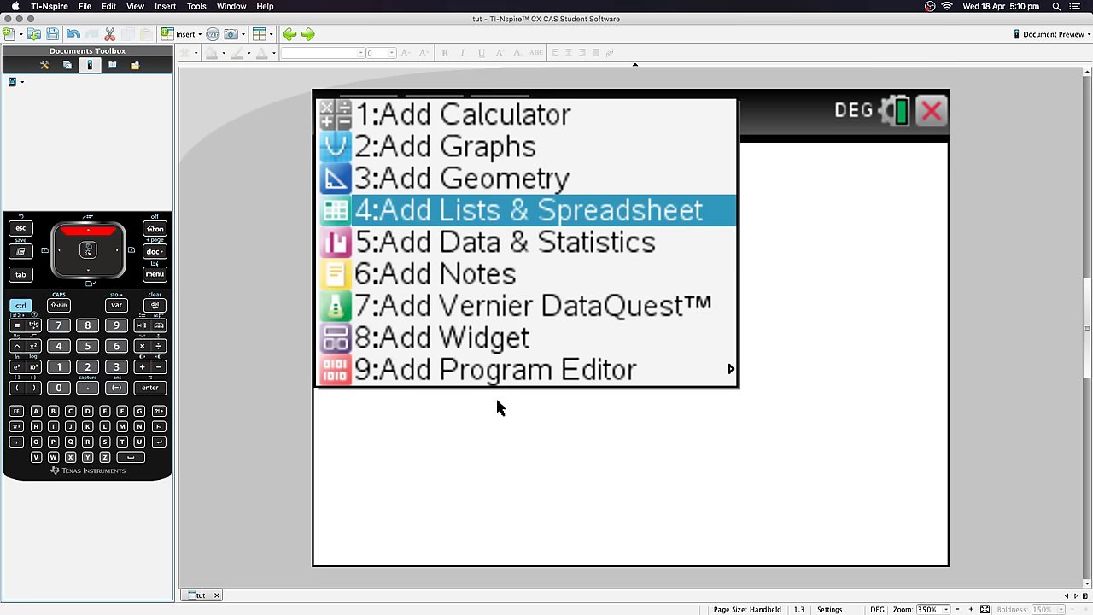
key("Return")
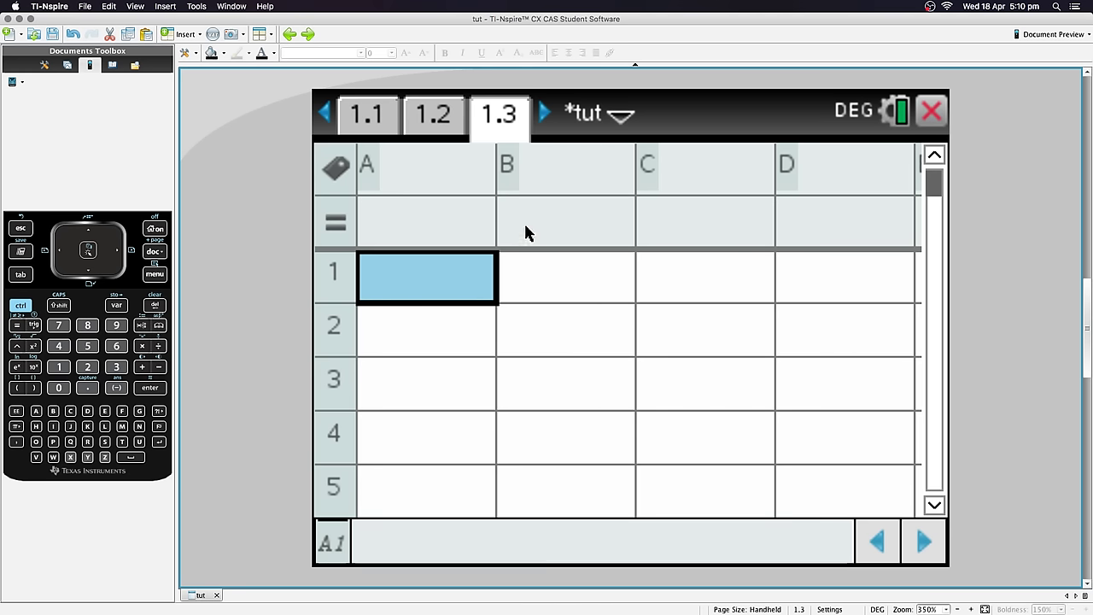
key("Up")
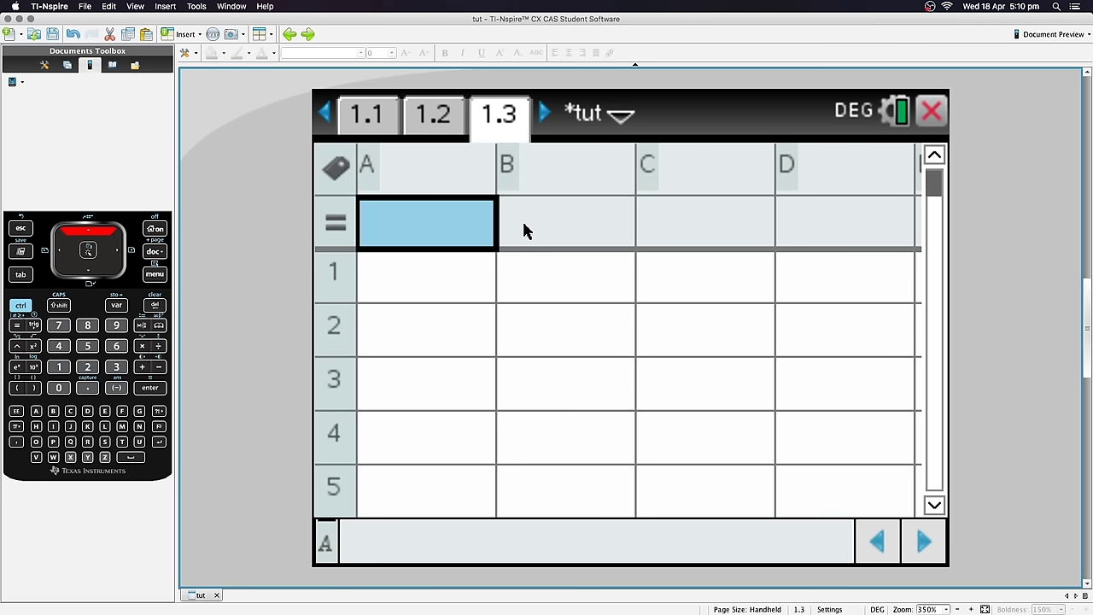
Step: Switch to OBS, toggle the mute on the Mic/Aux audio source, and return to the TI-Nspire software
mouse_move(725, 591)
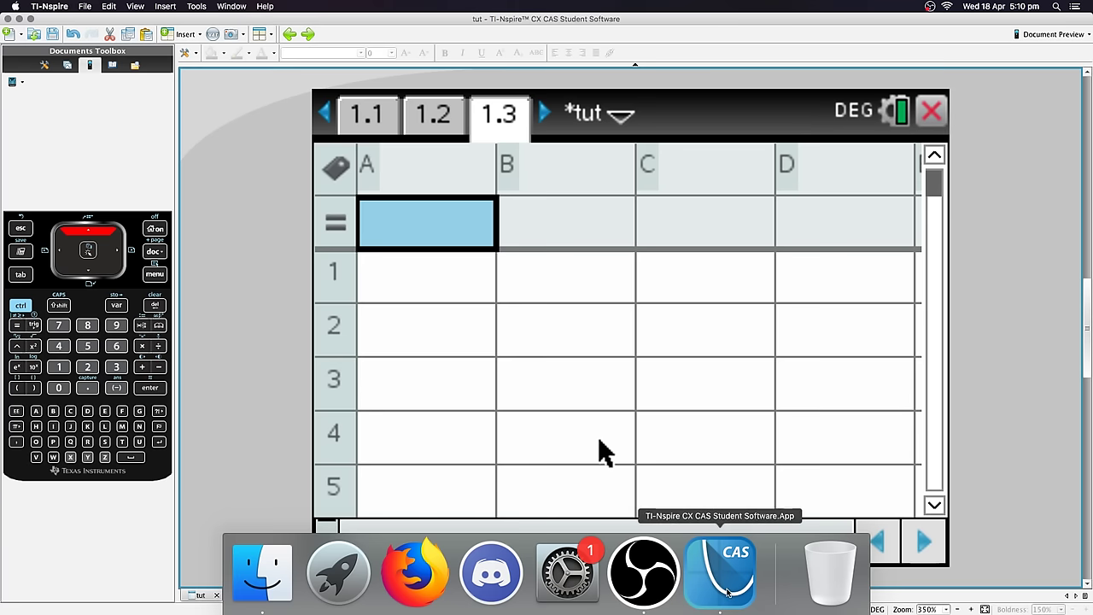
left_click(643, 574)
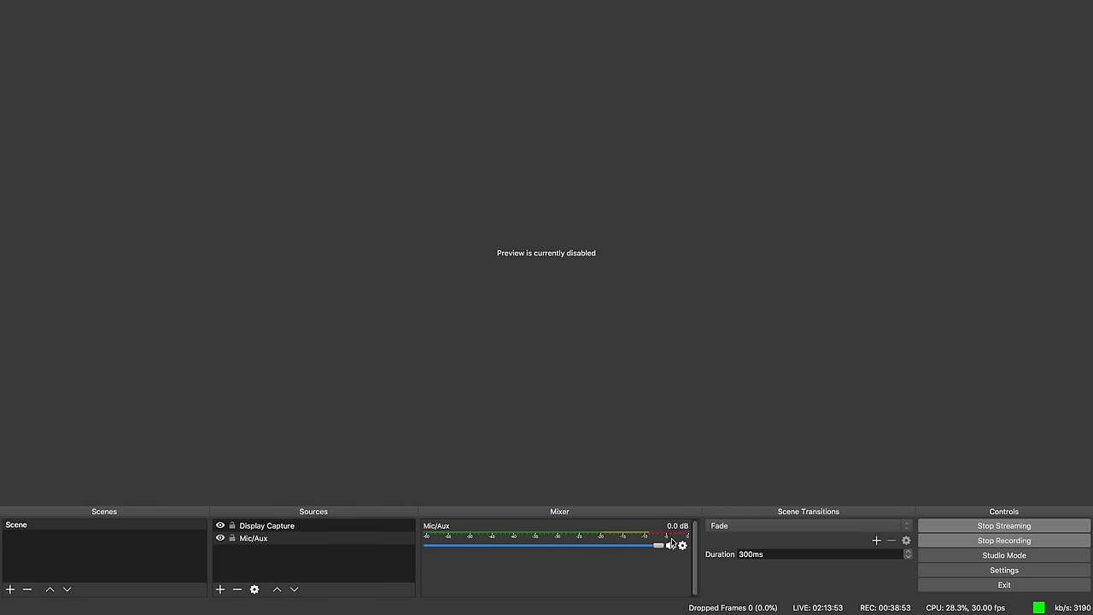
left_click(671, 545)
mouse_move(658, 613)
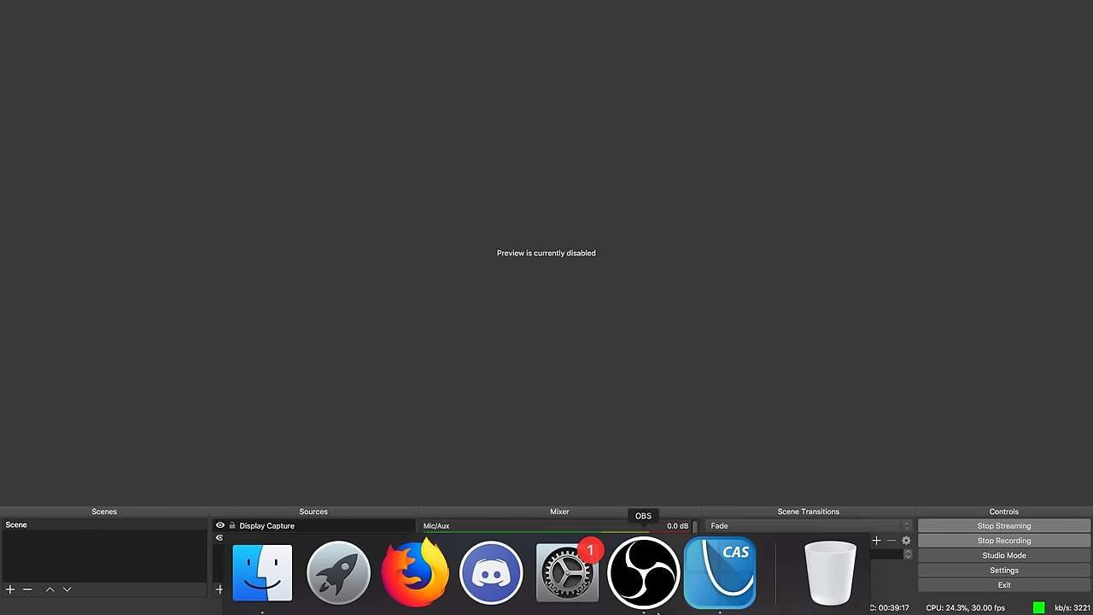
left_click(720, 572)
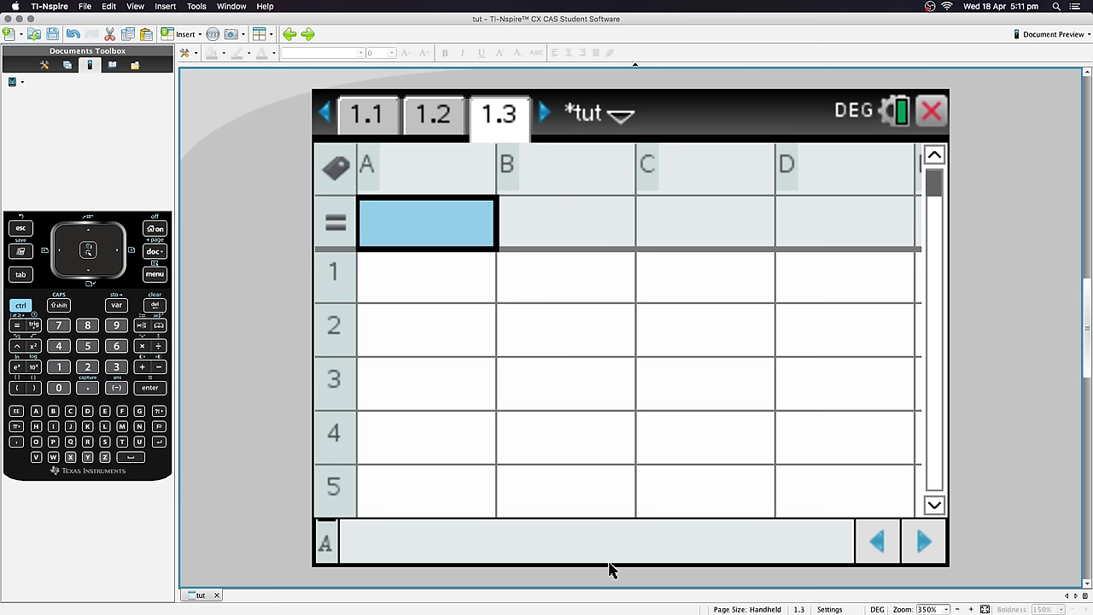
Step: Name spreadsheet column A list1
key("Down")
key("Up")
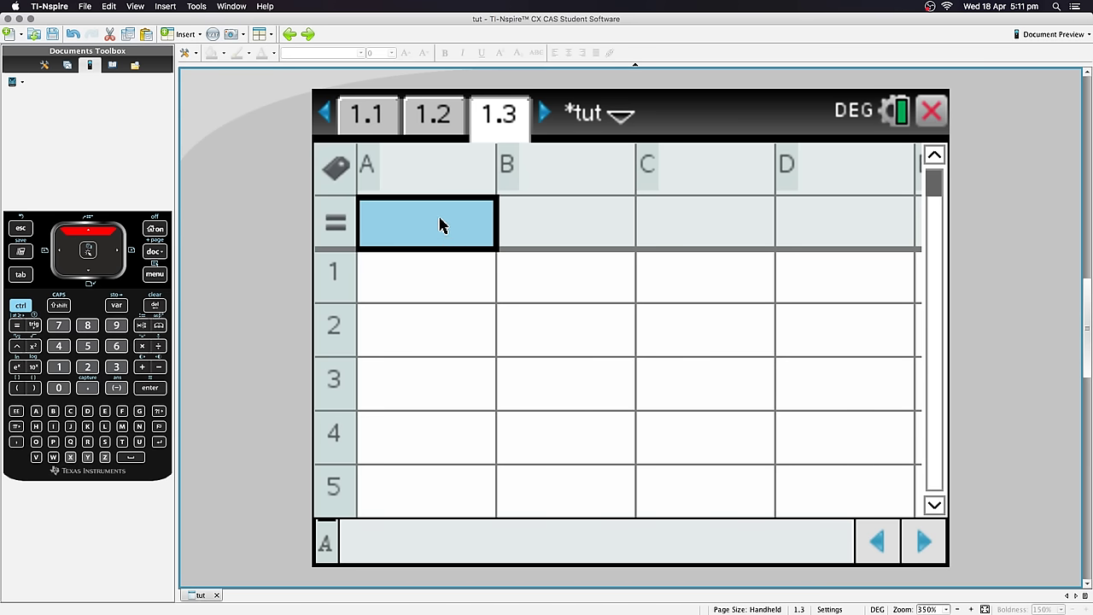
key("Up")
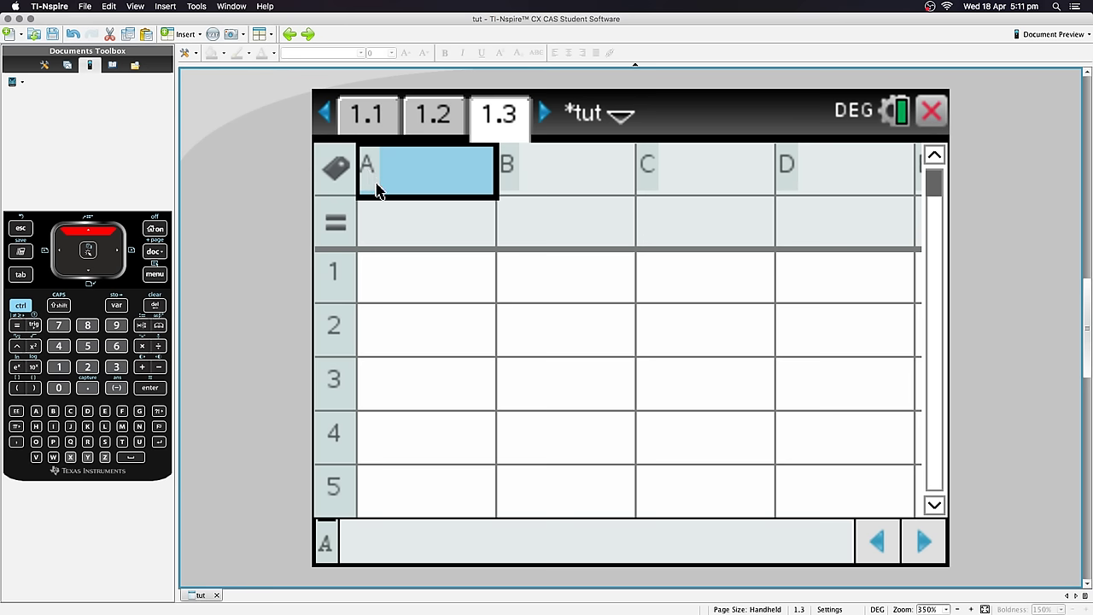
type("list1")
key("Return")
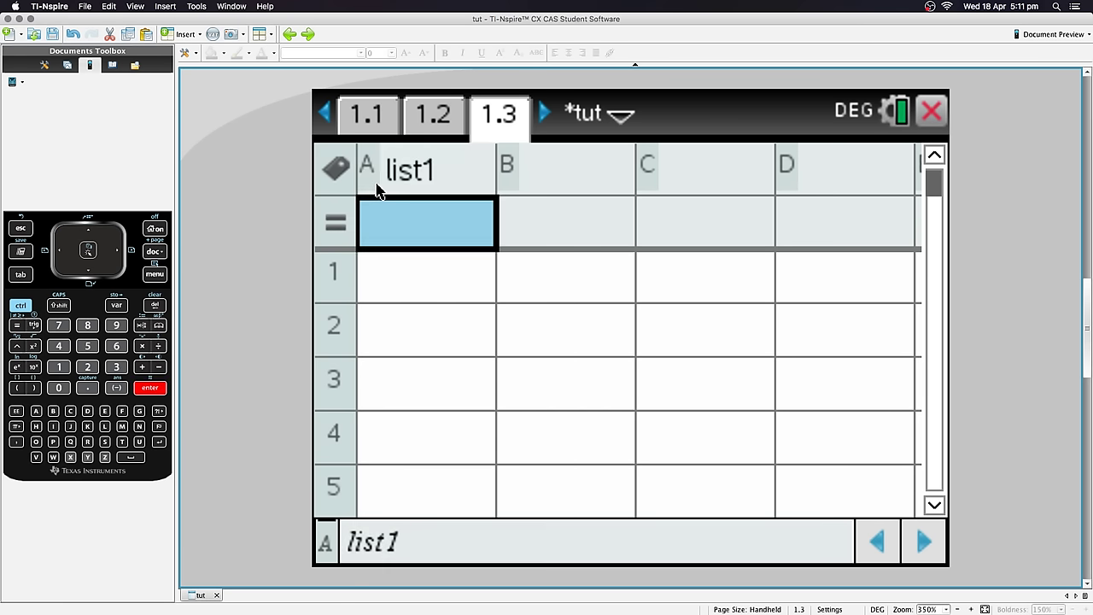
Step: Enter the values 1, 2, 3, 4 and 5 in cells A1 to A5 of the list1 column
key("Down")
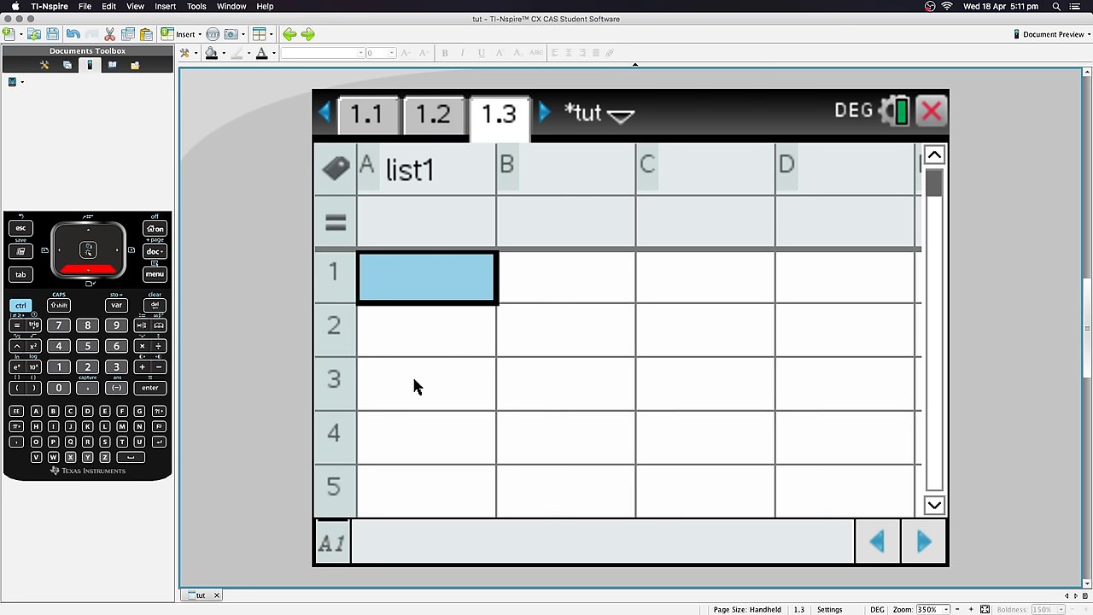
type("1")
key("Return")
type("2")
key("Return")
type("3")
key("Return")
type("4")
key("Return")
type("5")
key("Return")
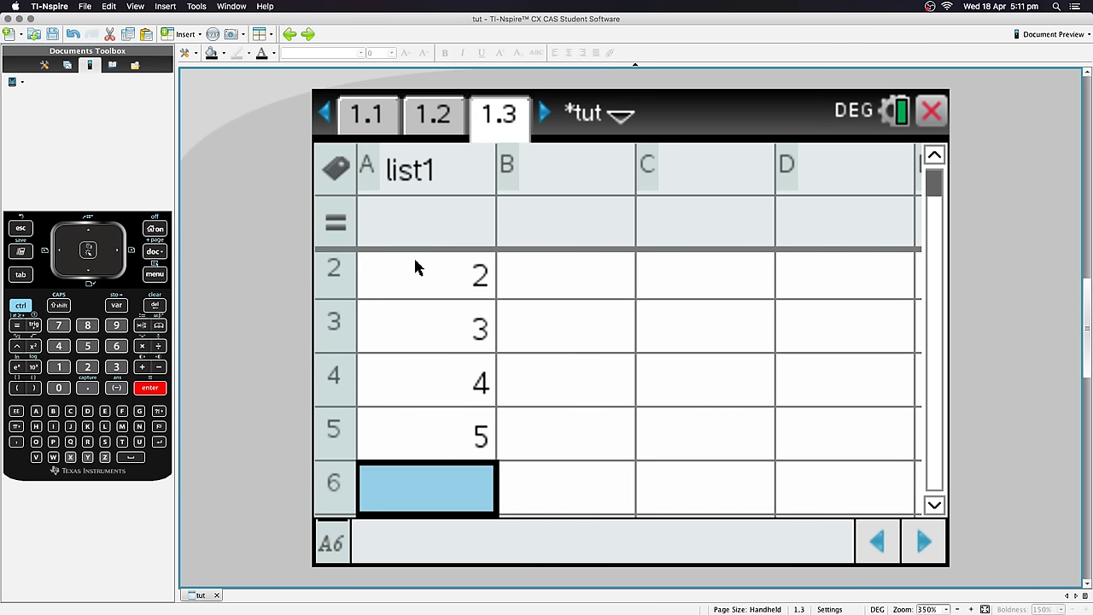
Step: Name spreadsheet column B list2
key("Up")
key("Up")
key("Up")
key("Up")
key("Up")
key("Up")
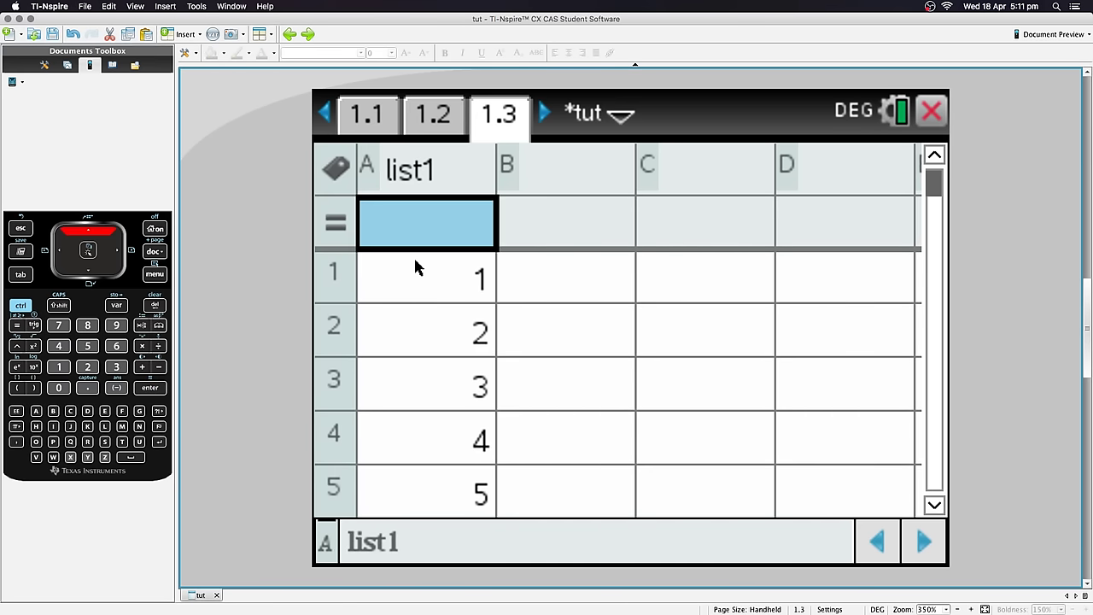
key("Right")
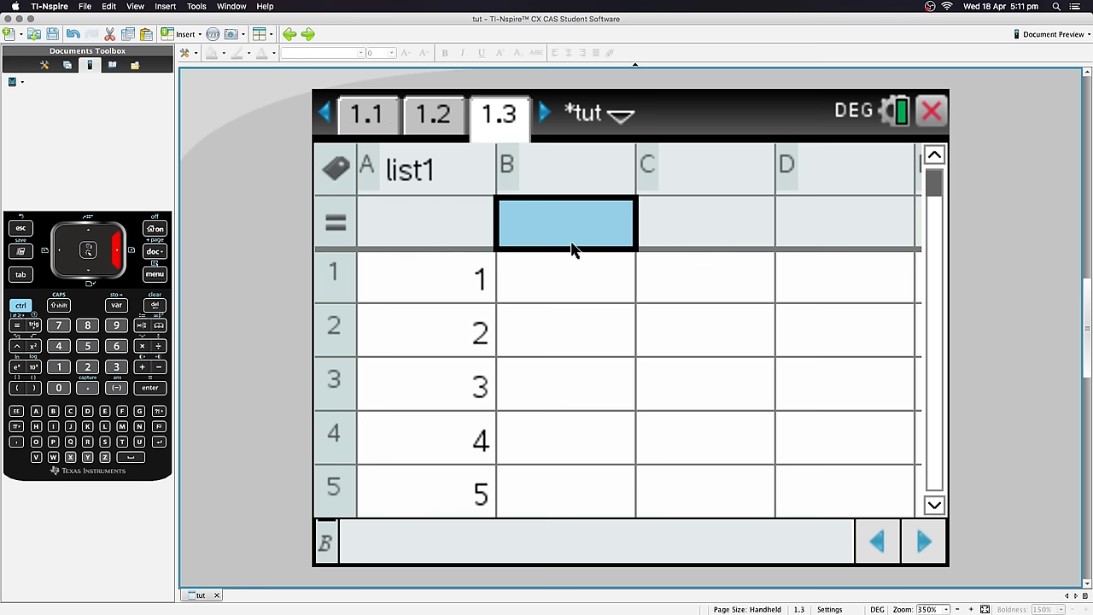
left_click(568, 299)
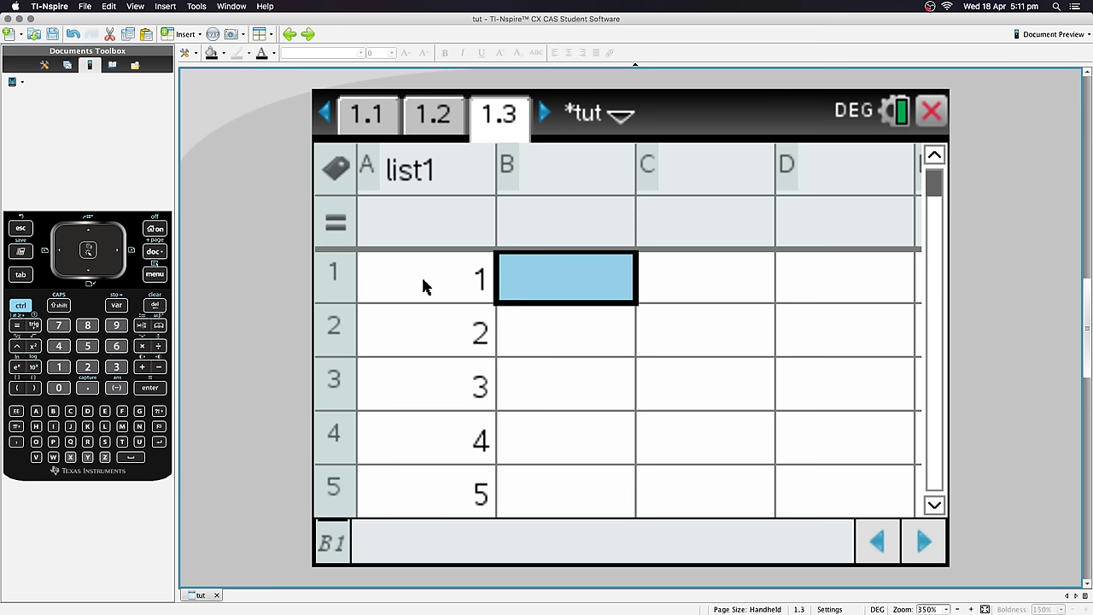
left_click(466, 280)
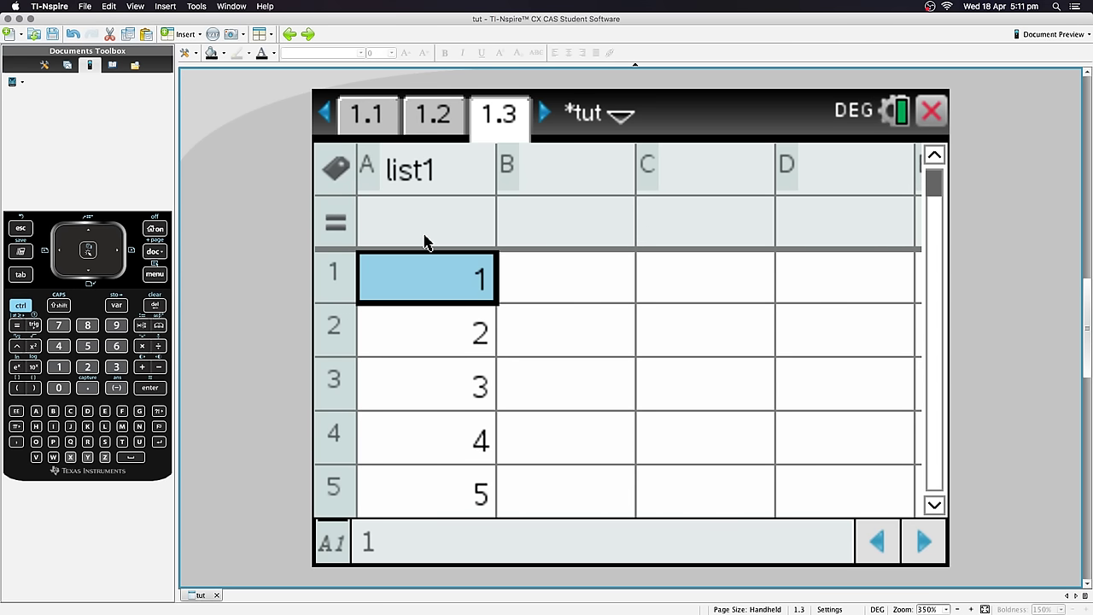
left_click(562, 291)
left_click(552, 227)
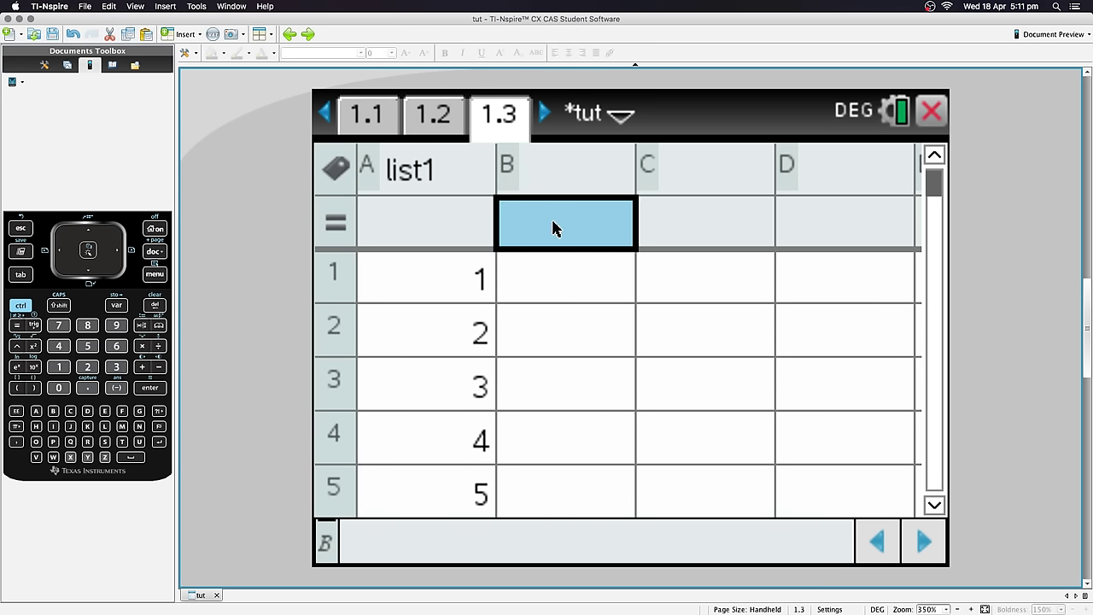
left_click(563, 174)
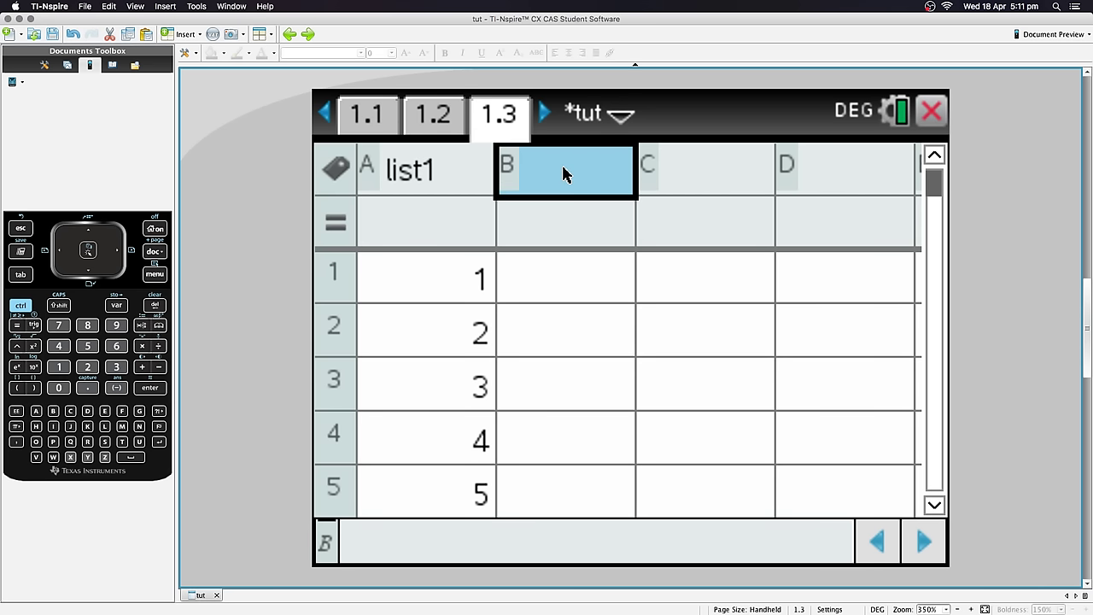
type("list2")
key("Return")
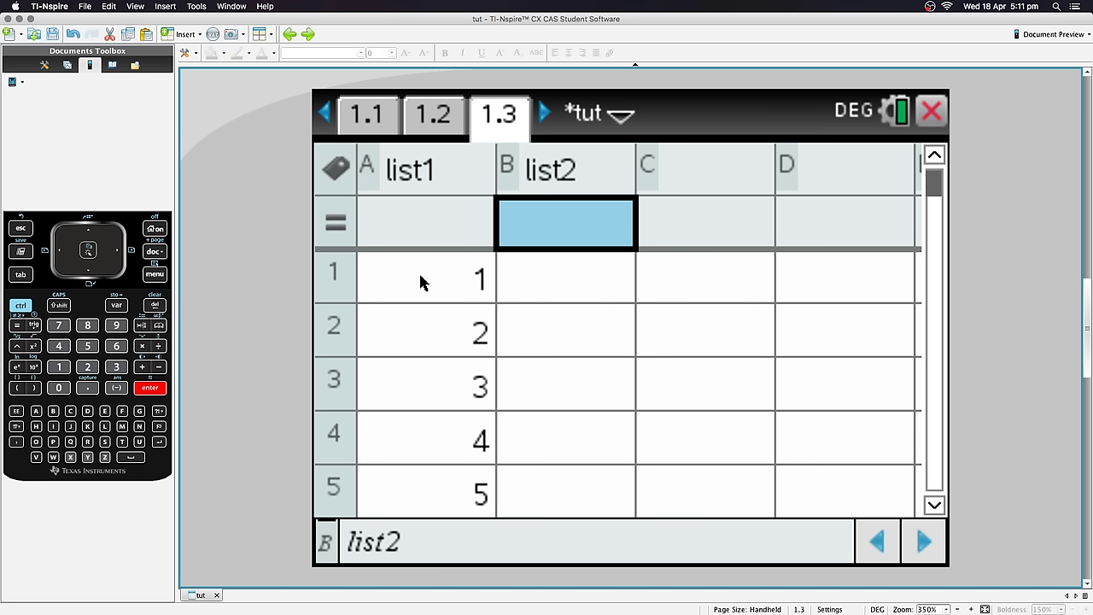
left_click(117, 305)
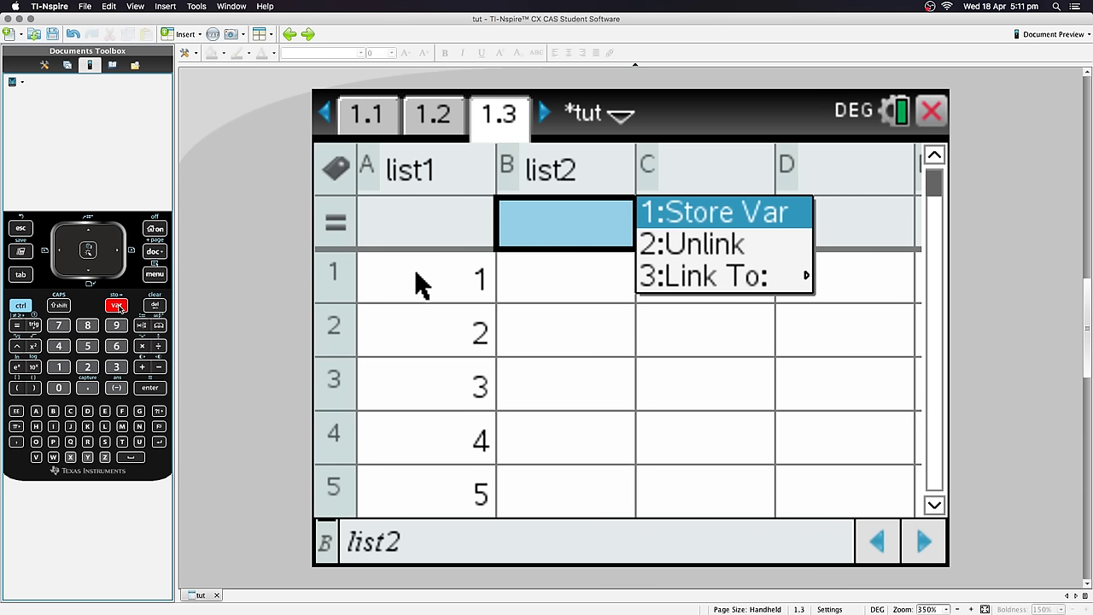
key("Down")
key("Down")
key("Right")
key("Down")
key("Up")
key("Left")
key("Up")
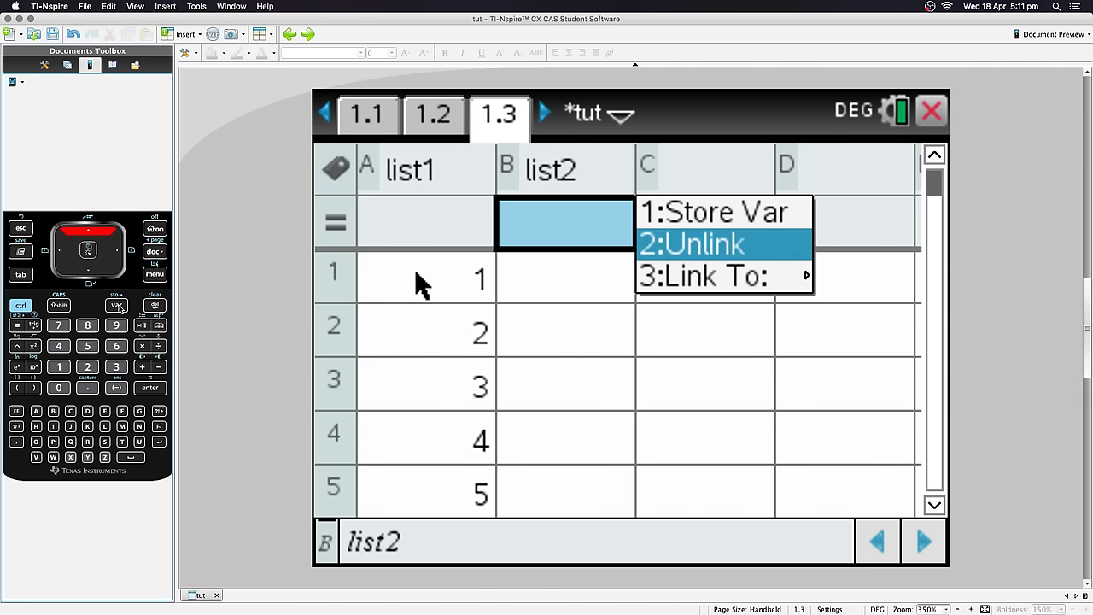
key("Up")
key("Escape")
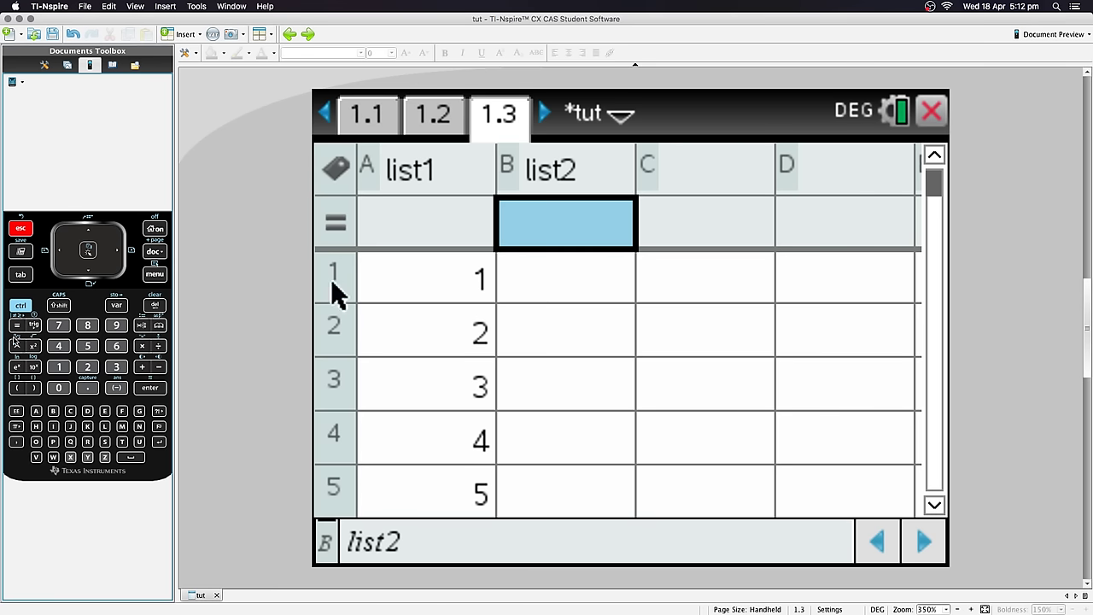
Step: Define the column formula of list2 as list1+1, inserting list1 from the stored variables
type("=")
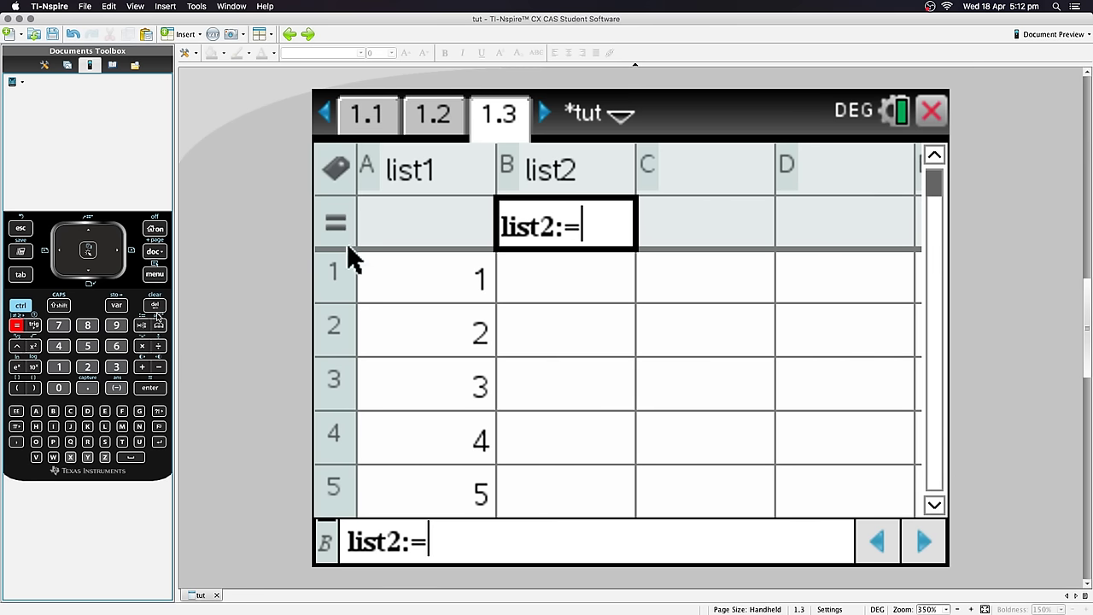
left_click(117, 306)
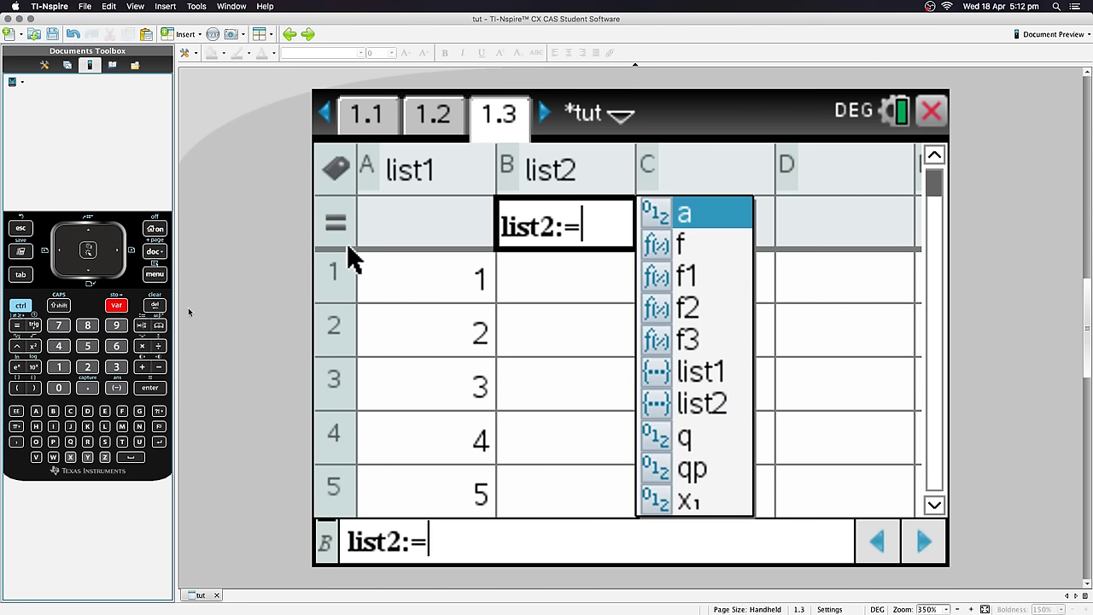
left_click(688, 373)
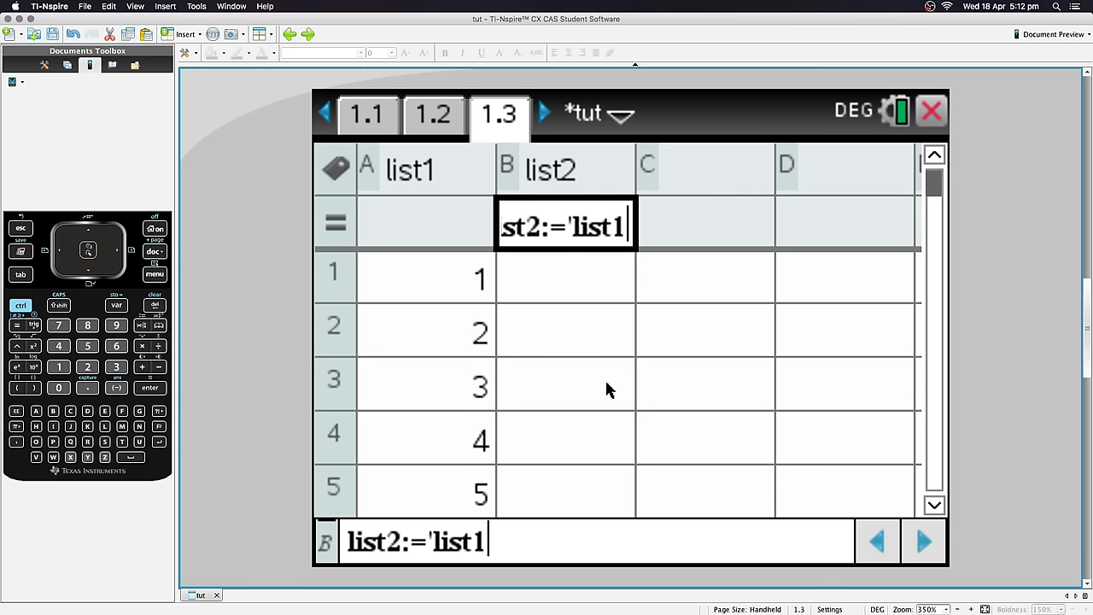
type("+1")
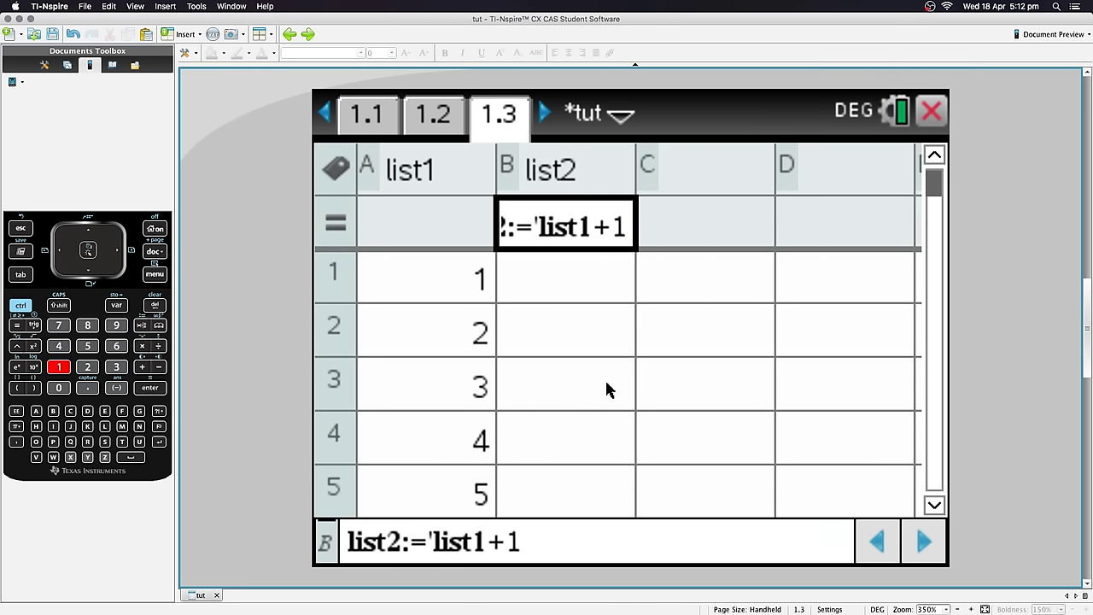
key("Return")
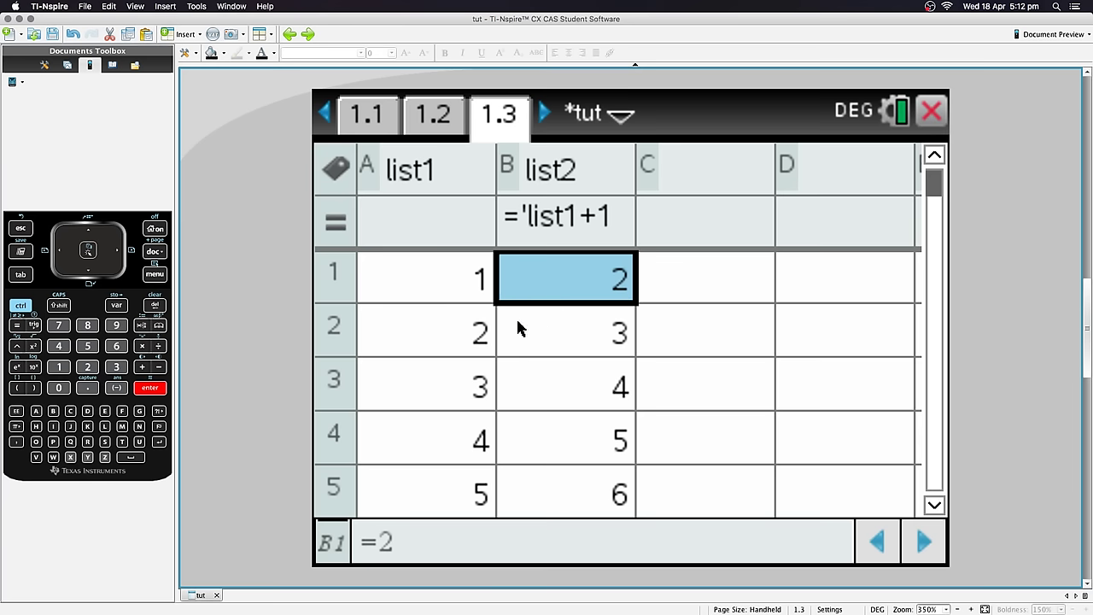
Step: Examine the calculated values down the list2 column to row 7
key("Down")
key("Down")
key("Down")
key("Down")
key("Down")
key("Down")
key("Down")
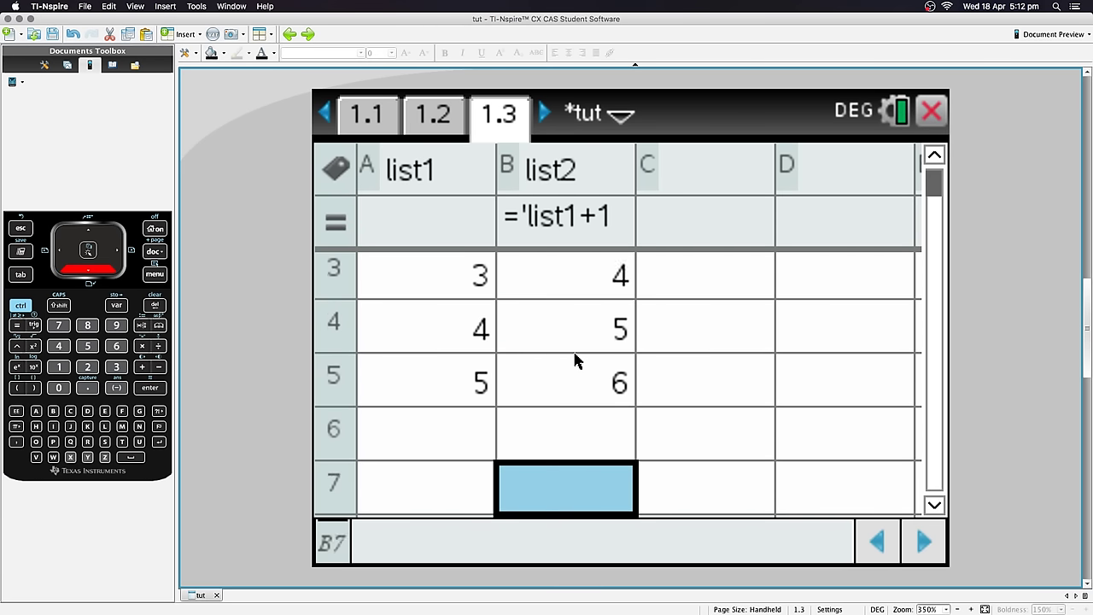
Step: Enter the value 6 in cell A6 of the list1 column
left_click(430, 385)
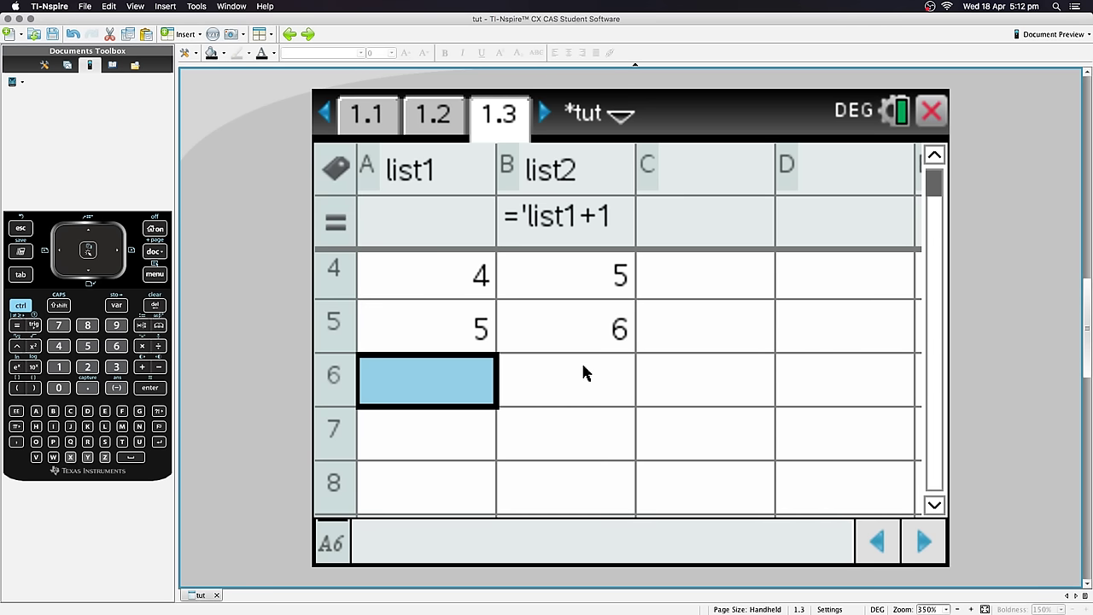
type("6")
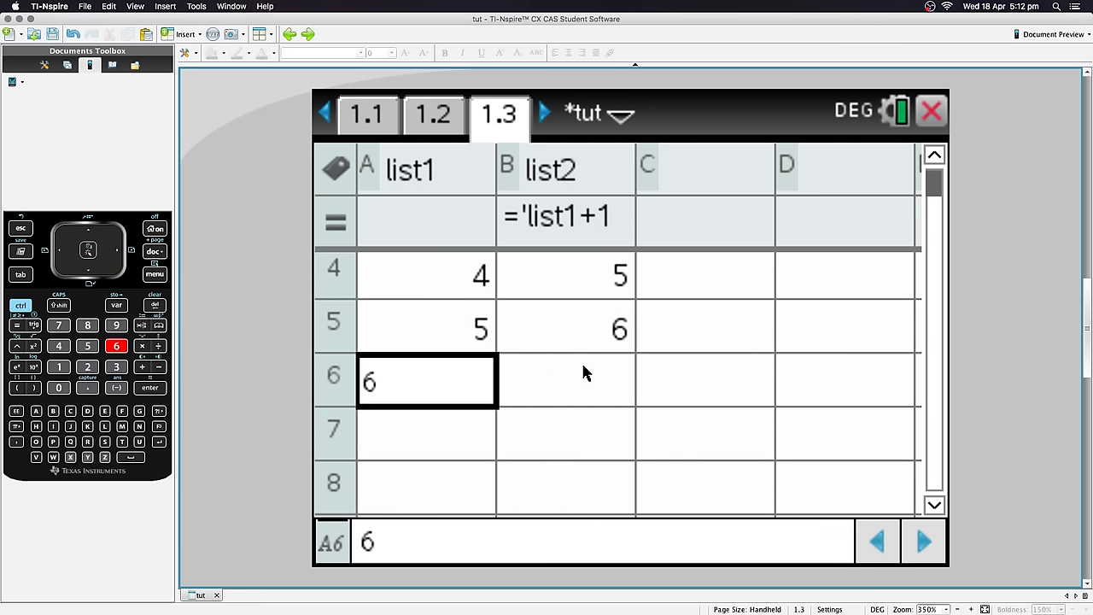
key("Return")
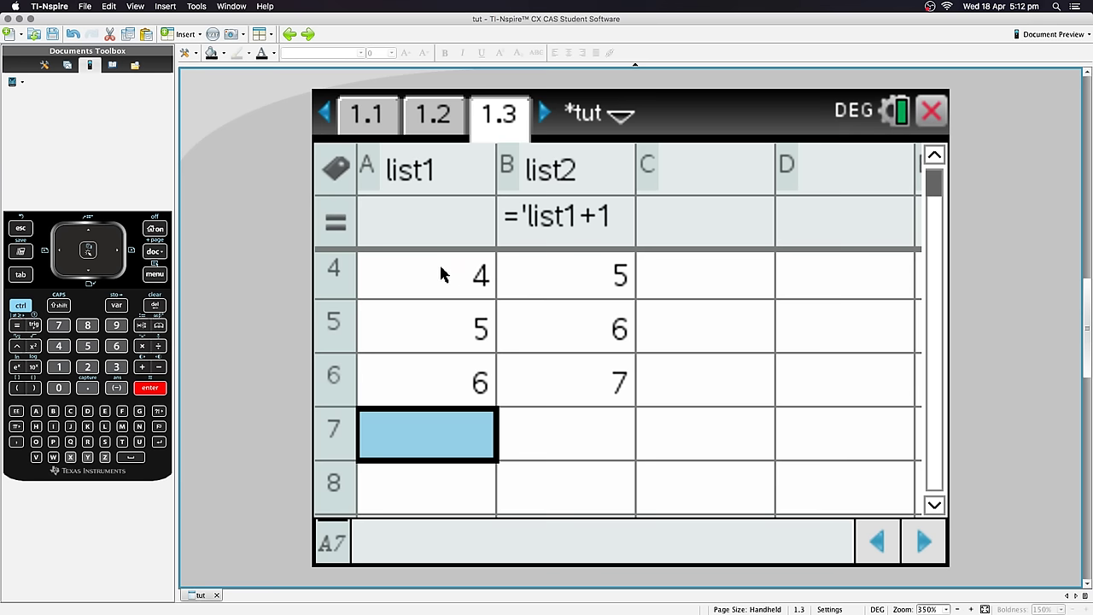
Step: Review the list1 and list2 values from the last filled row back up to row 1
key("Up")
key("Up")
key("Up")
key("Up")
key("Up")
key("Up")
key("Up")
key("Up")
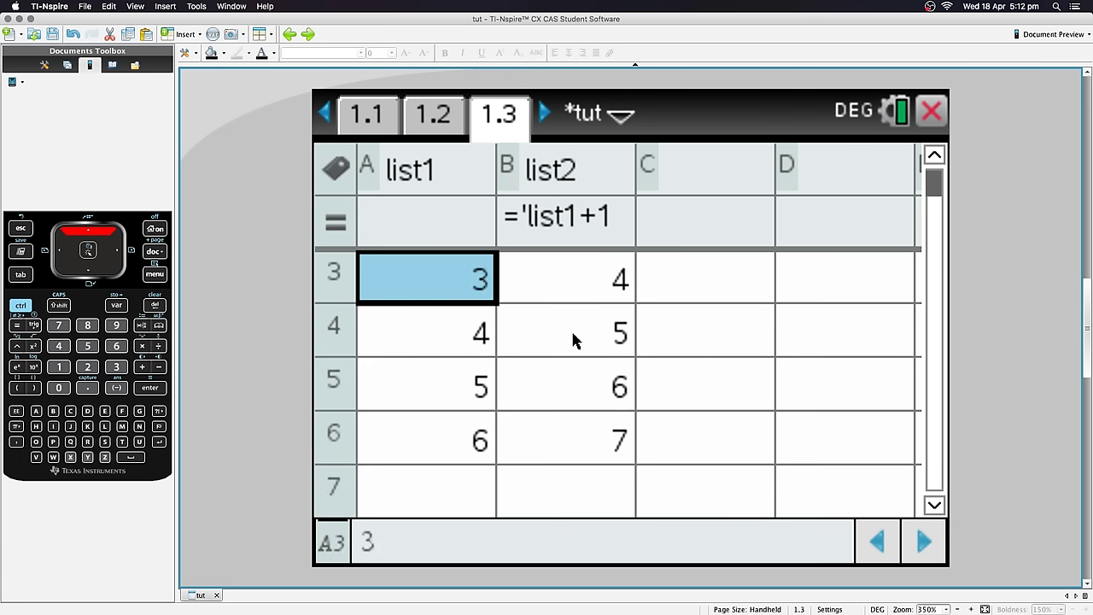
key("Down")
key("Down")
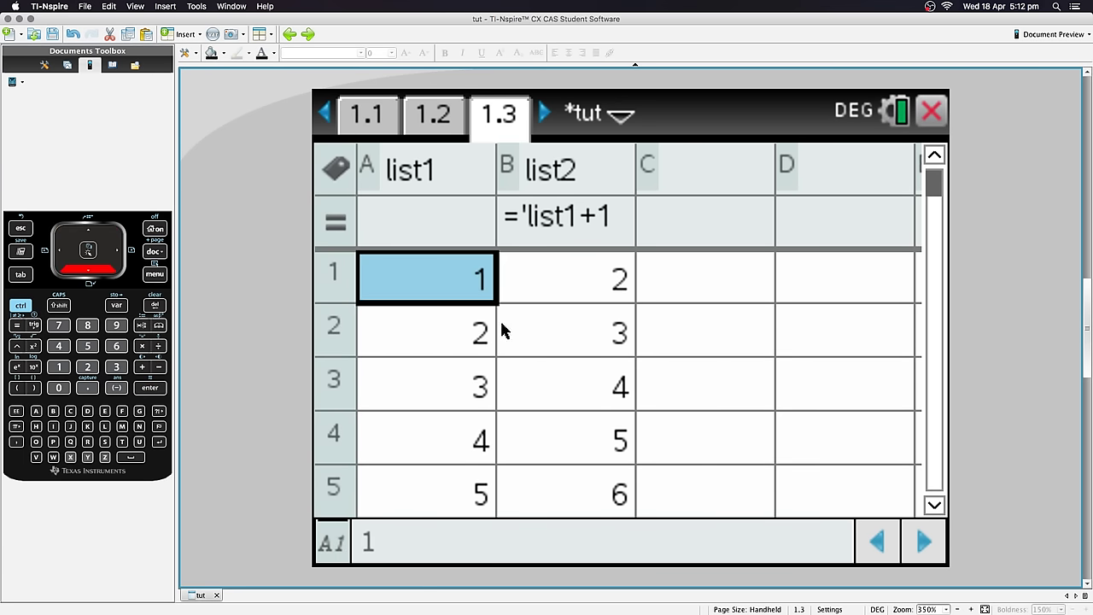
Step: Add a Data & Statistics page to the document and assign list1 to its horizontal axis
key("ctrl")
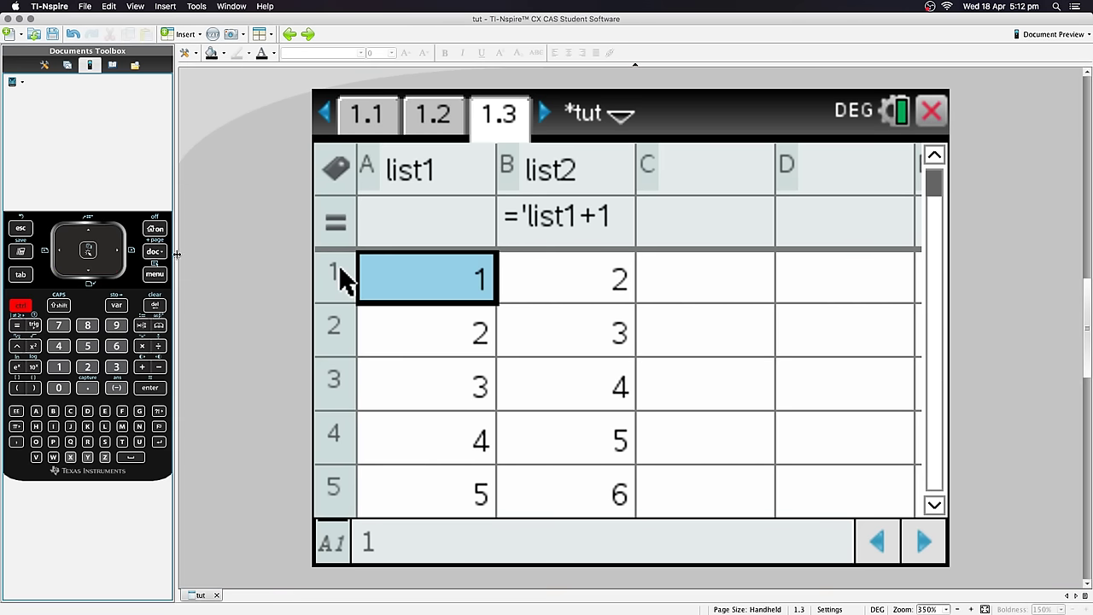
key("ctrl+i")
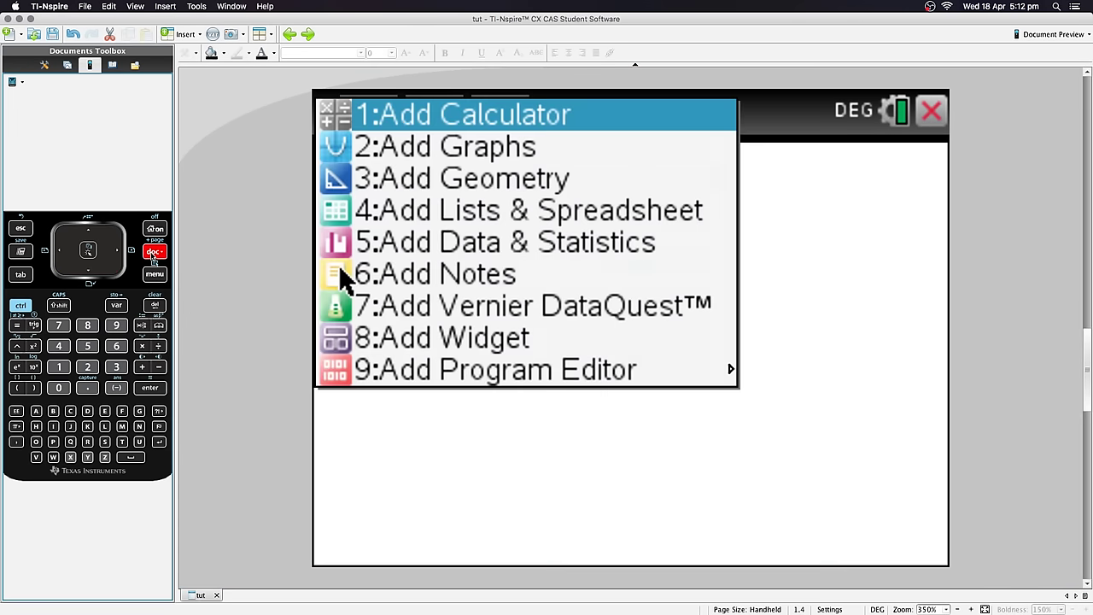
left_click(504, 243)
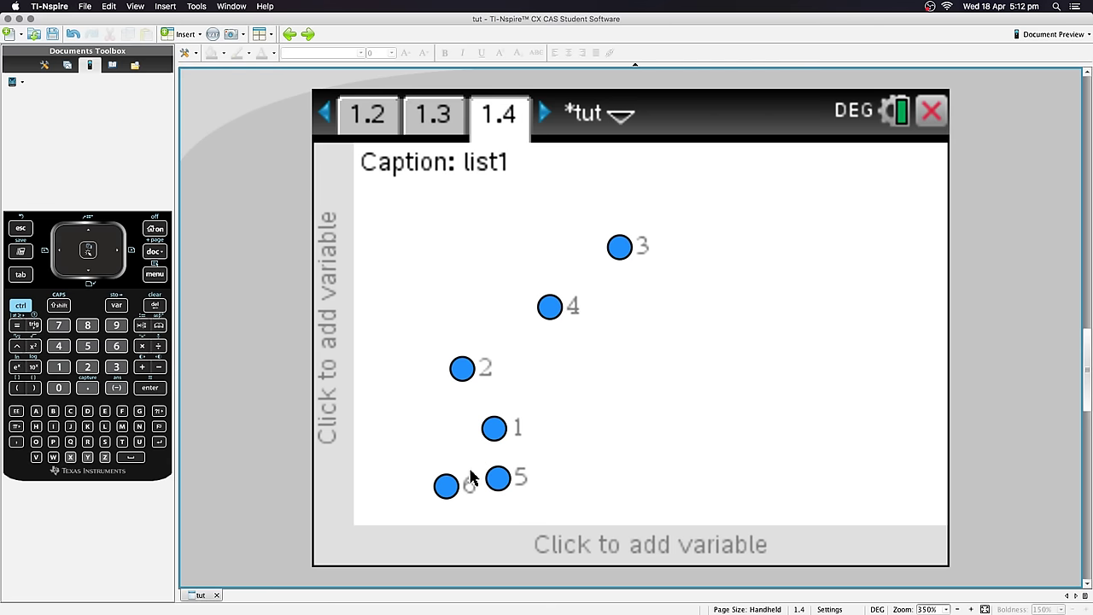
mouse_move(453, 483)
key("Tab")
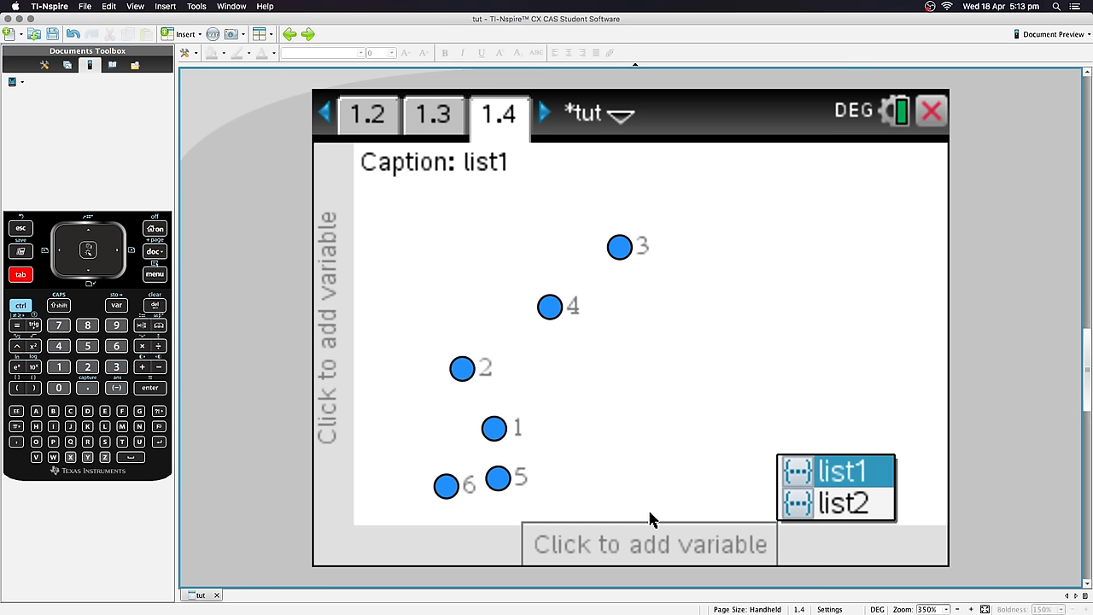
key("Return")
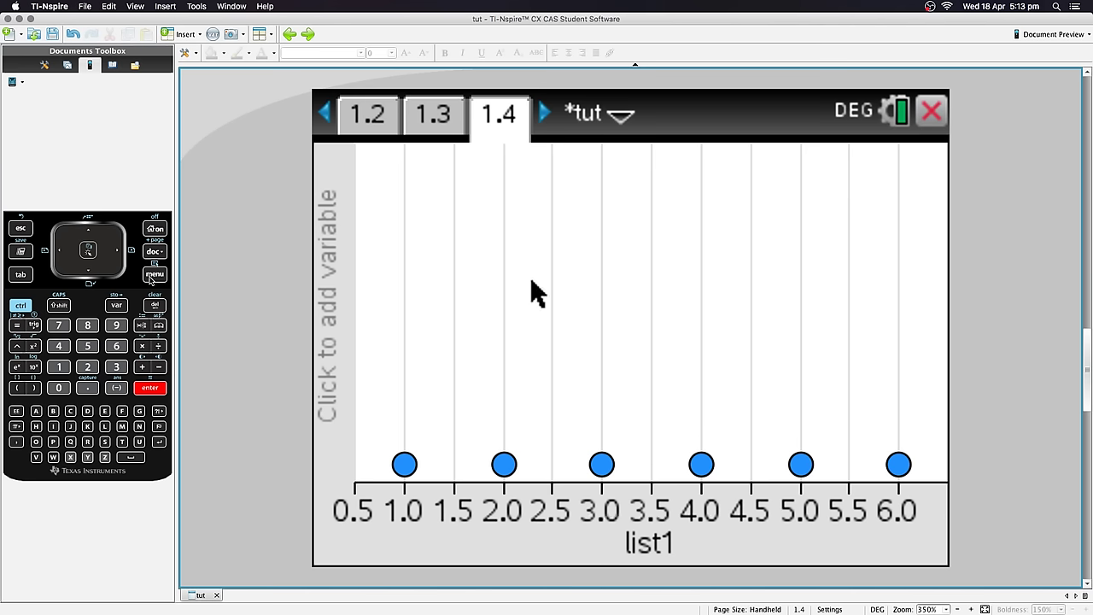
key("super+m")
key("Right")
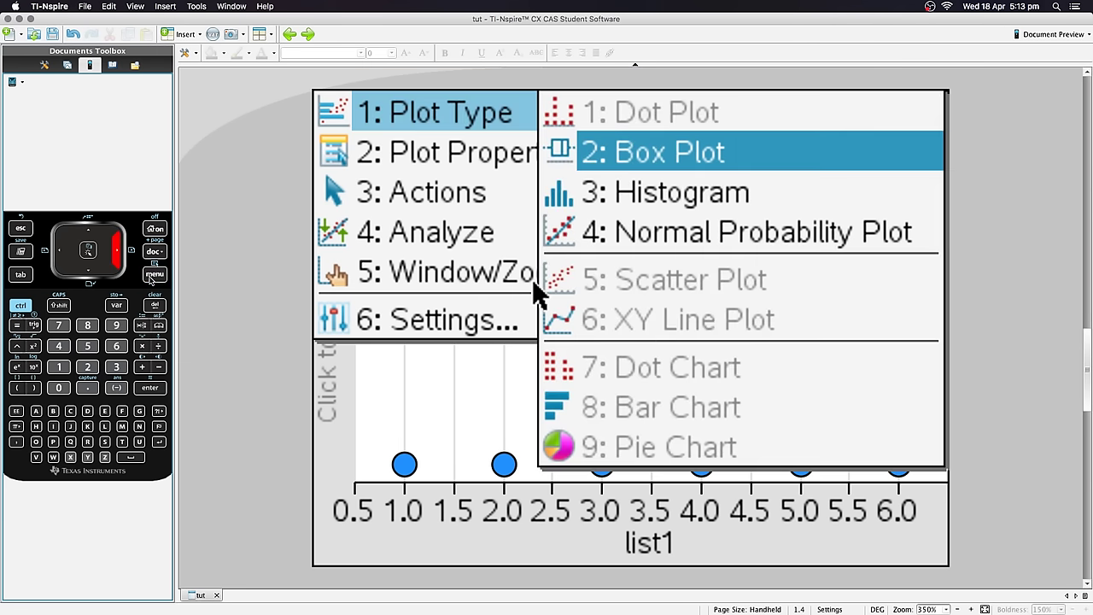
key("Down")
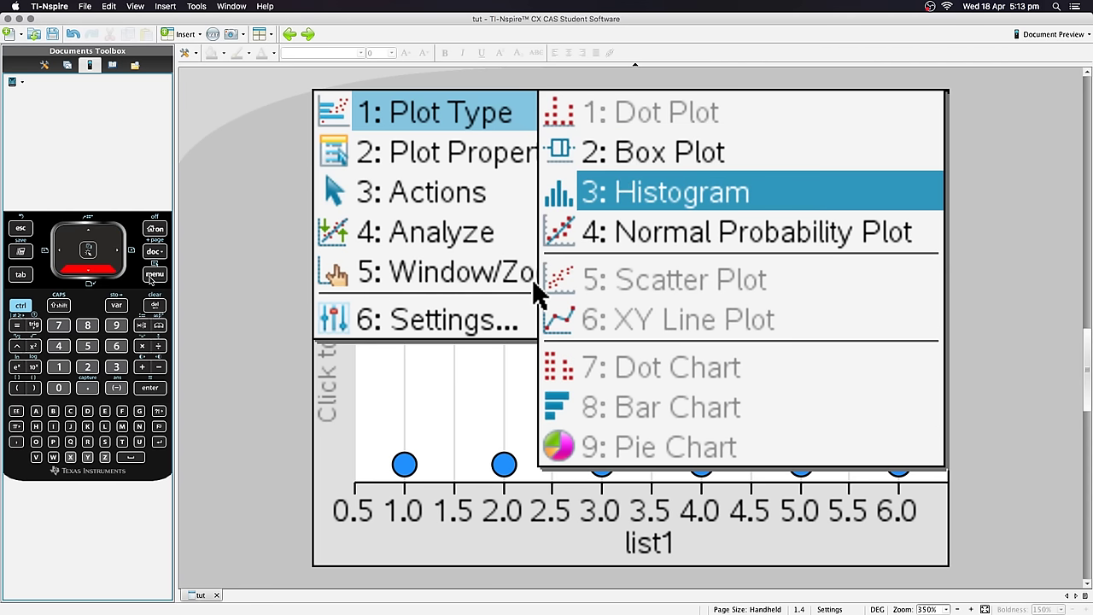
key("Down")
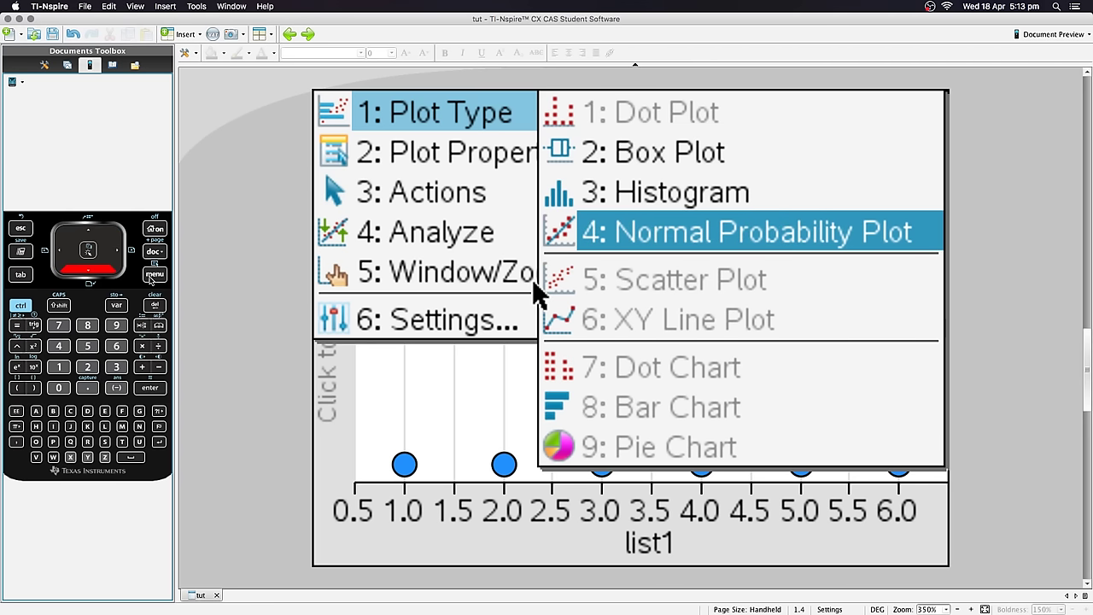
key("Escape")
key("Escape")
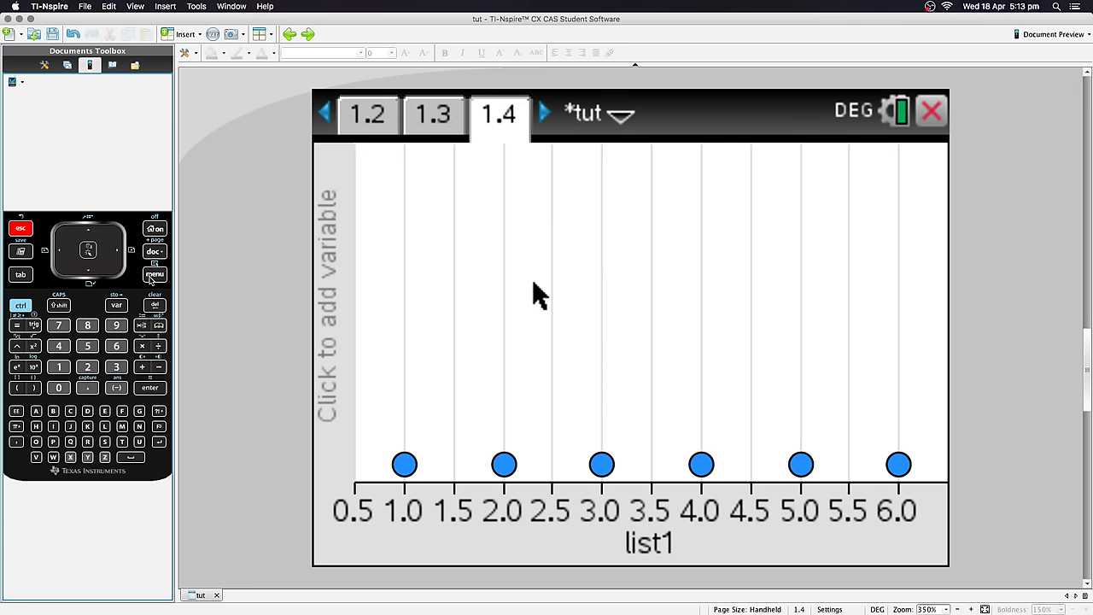
Step: Assign list2 to the vertical axis of the list1 plot
key("Tab")
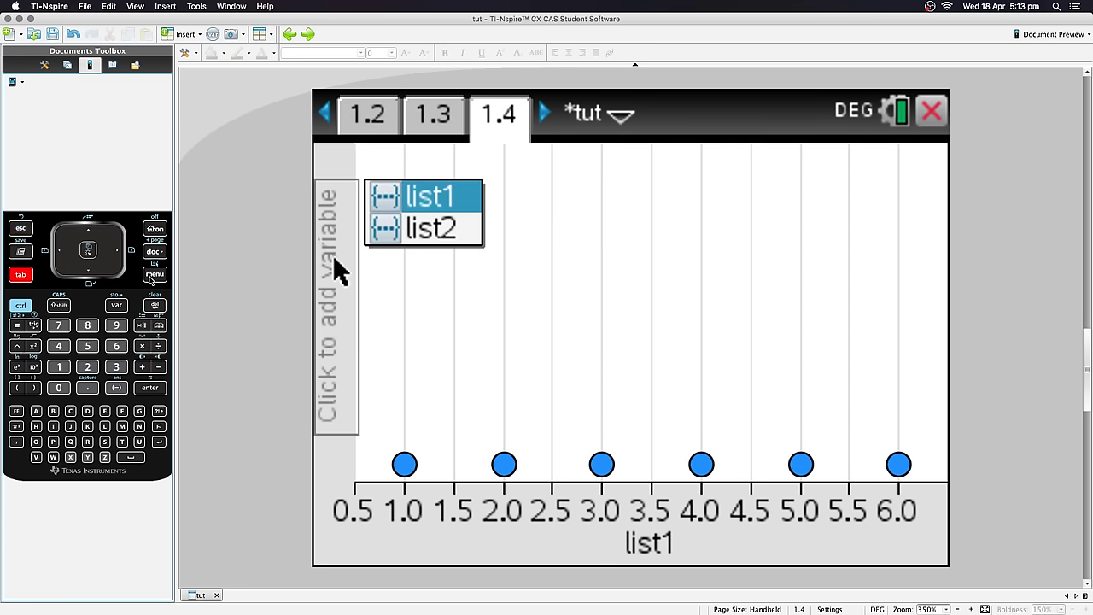
key("Down")
key("Return")
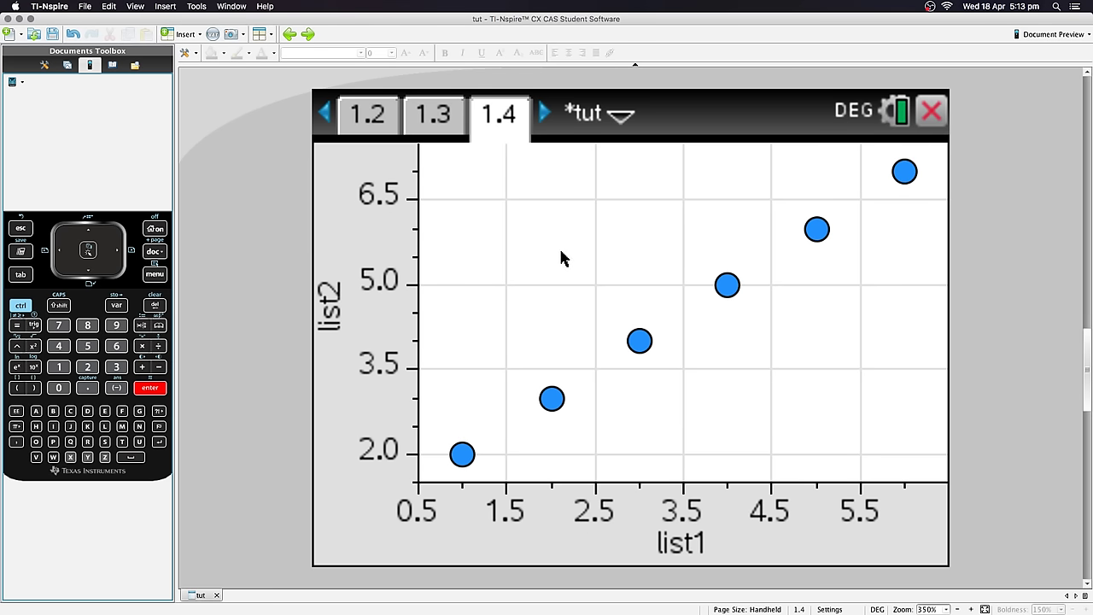
Step: Show the Linear (a+bx) regression line for the list1 and list2 scatter plot
left_click(155, 275)
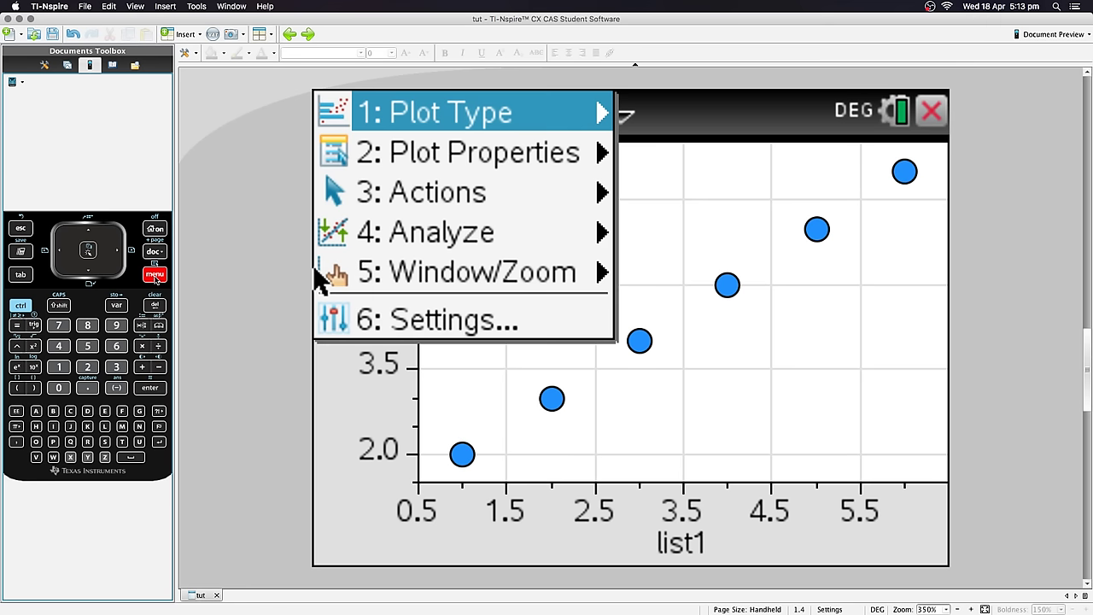
key("Down")
key("Down")
key("Down")
key("Right")
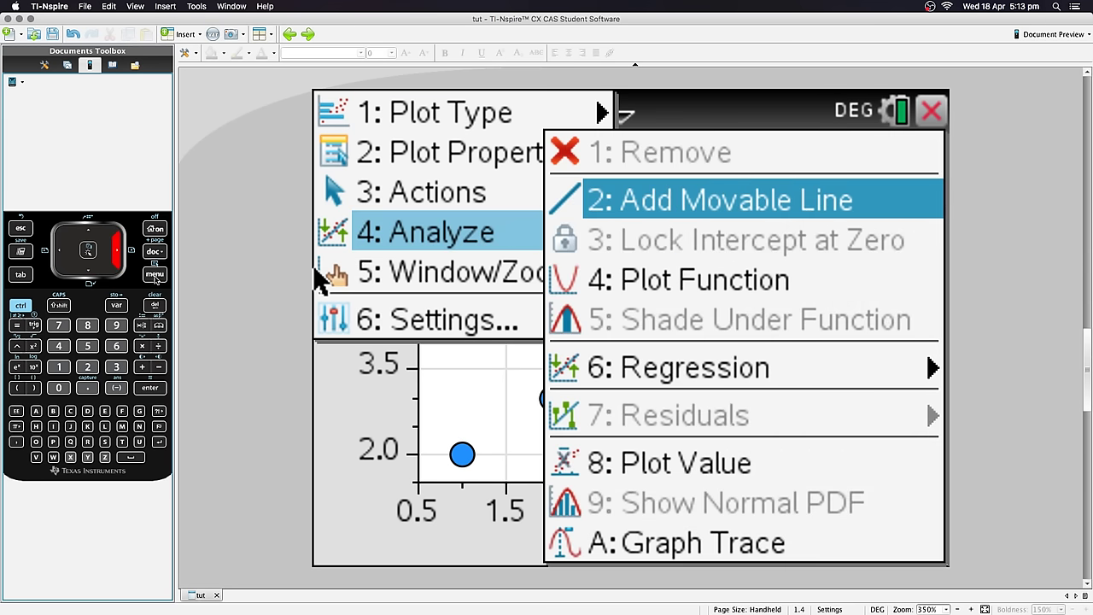
key("Down")
key("Down")
key("Down")
key("Up")
key("Up")
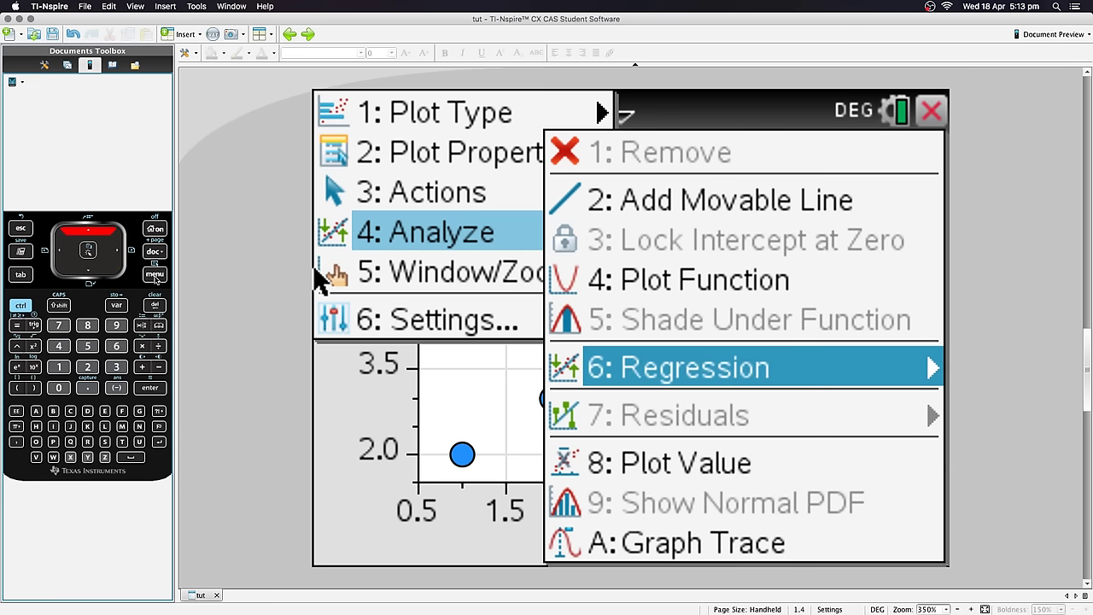
key("Right")
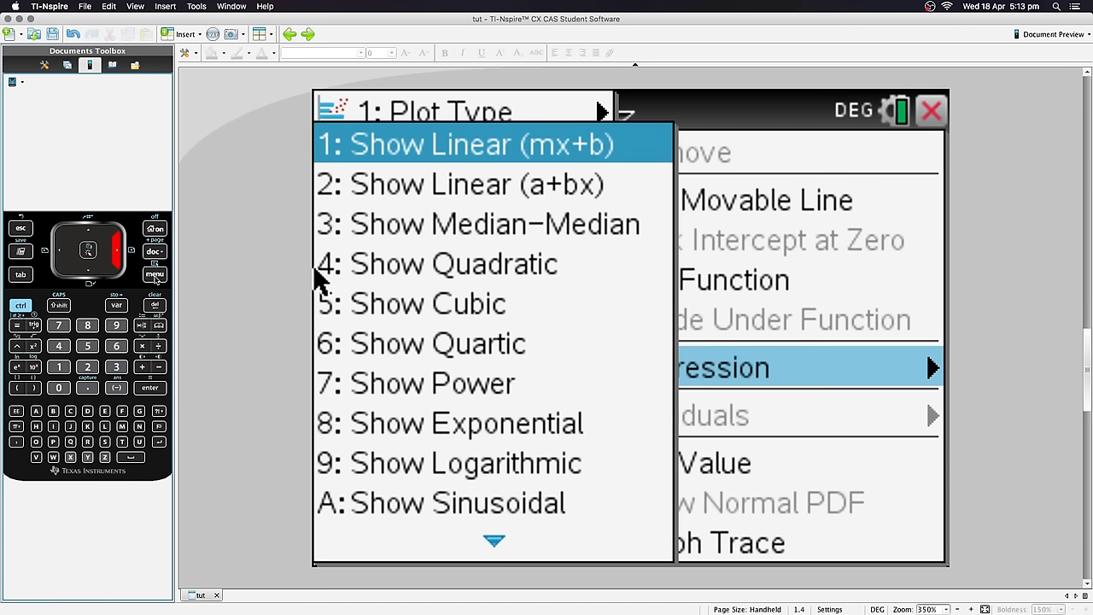
key("Down")
key("Up")
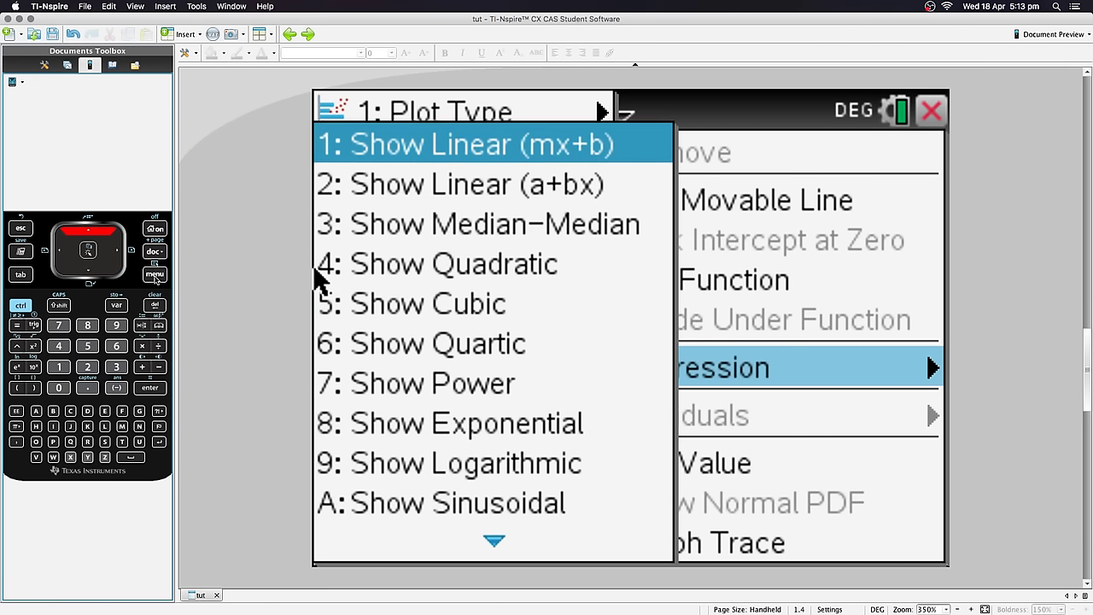
key("Down")
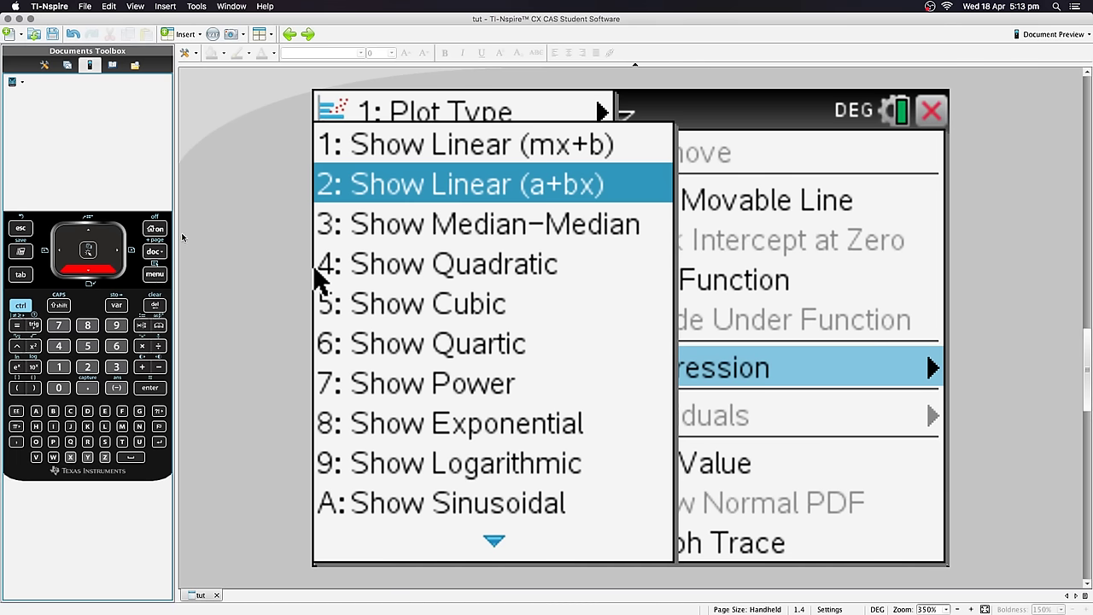
key("Return")
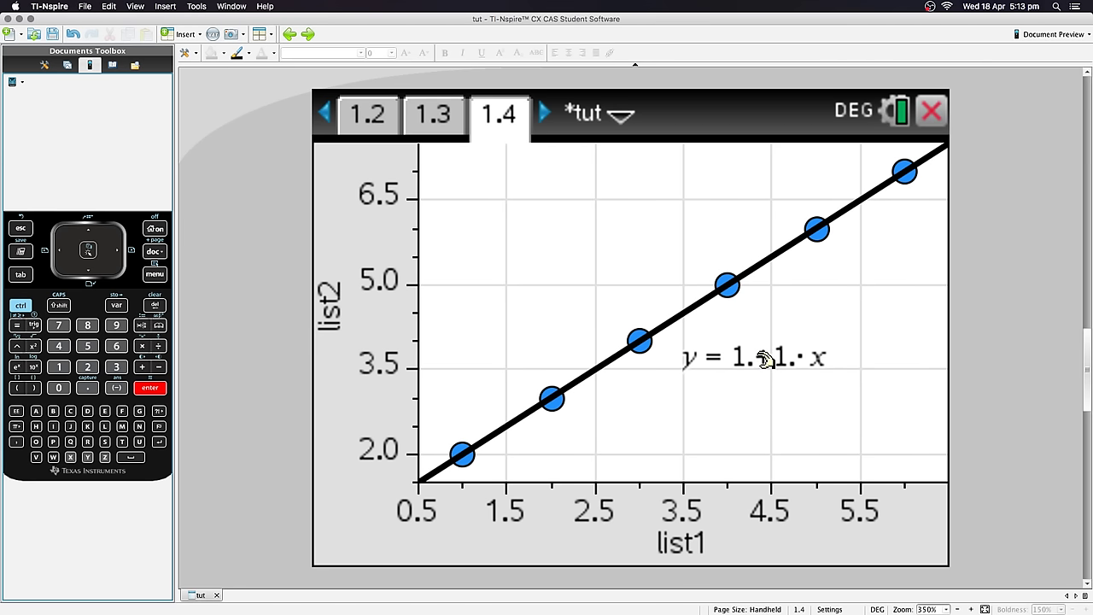
Step: Move the regression equation below the line into the plot's lower-right corner, then deselect and reselect the regression line
left_click_drag(765, 360, 805, 452)
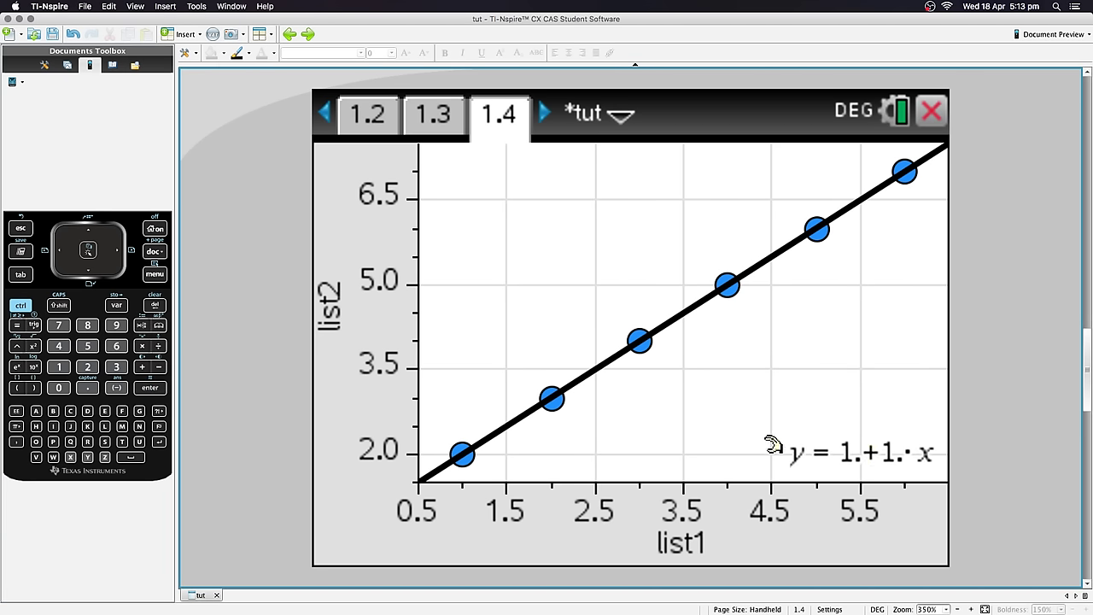
left_click(731, 446)
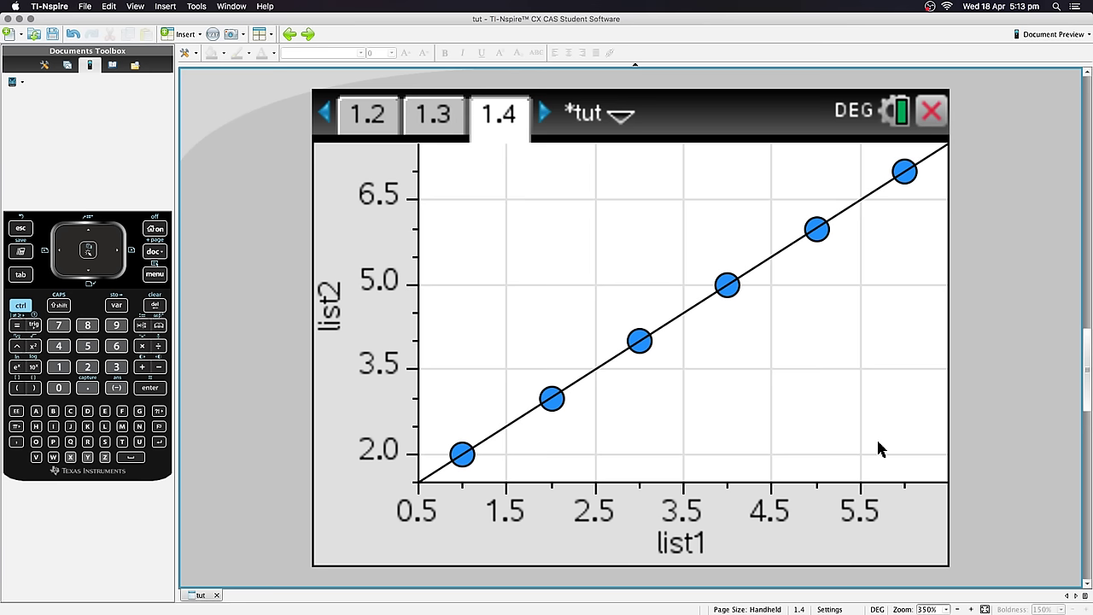
left_click(704, 304)
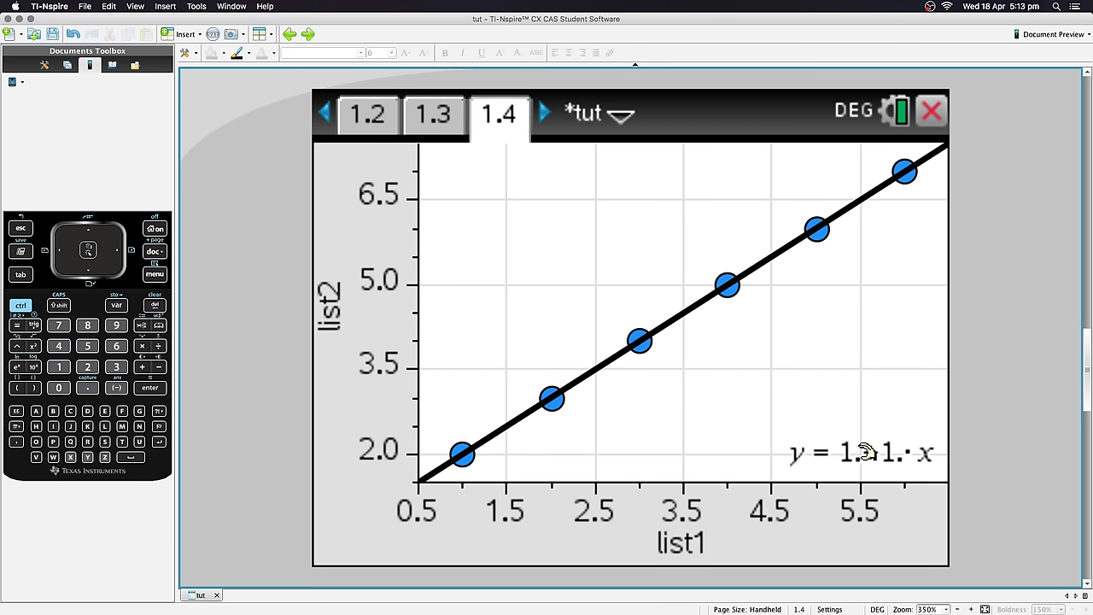
Step: Return to spreadsheet page 1.3 and change the value in cell A6 of list1 to 7
left_click(431, 114)
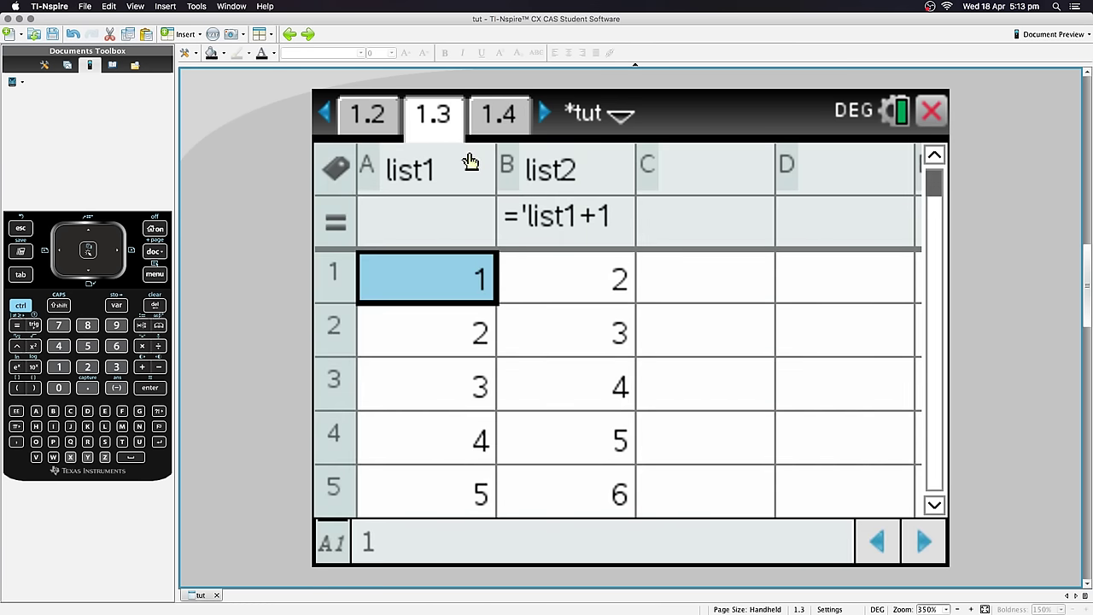
scroll(484, 362, "down", 10)
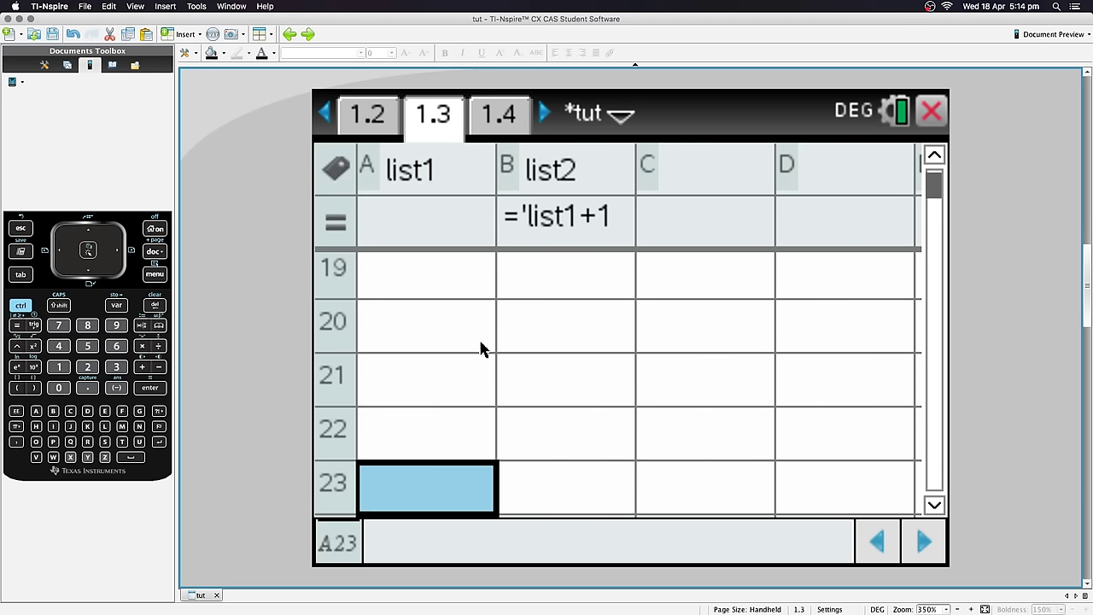
scroll(479, 349, "up", 13)
scroll(473, 350, "up", 8)
scroll(458, 453, "down", 1)
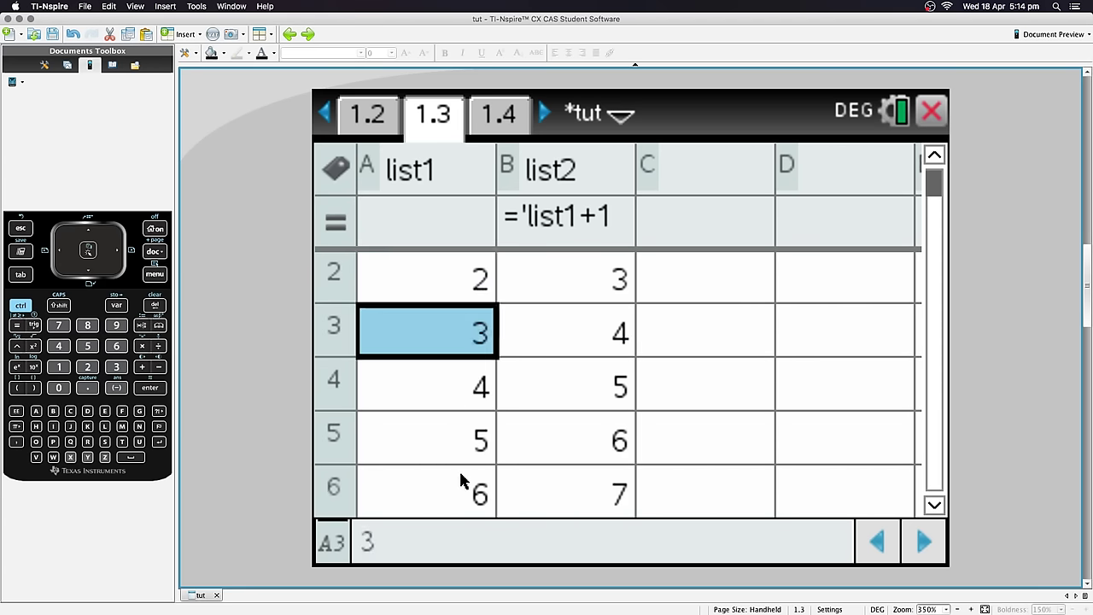
left_click(465, 494)
type("7")
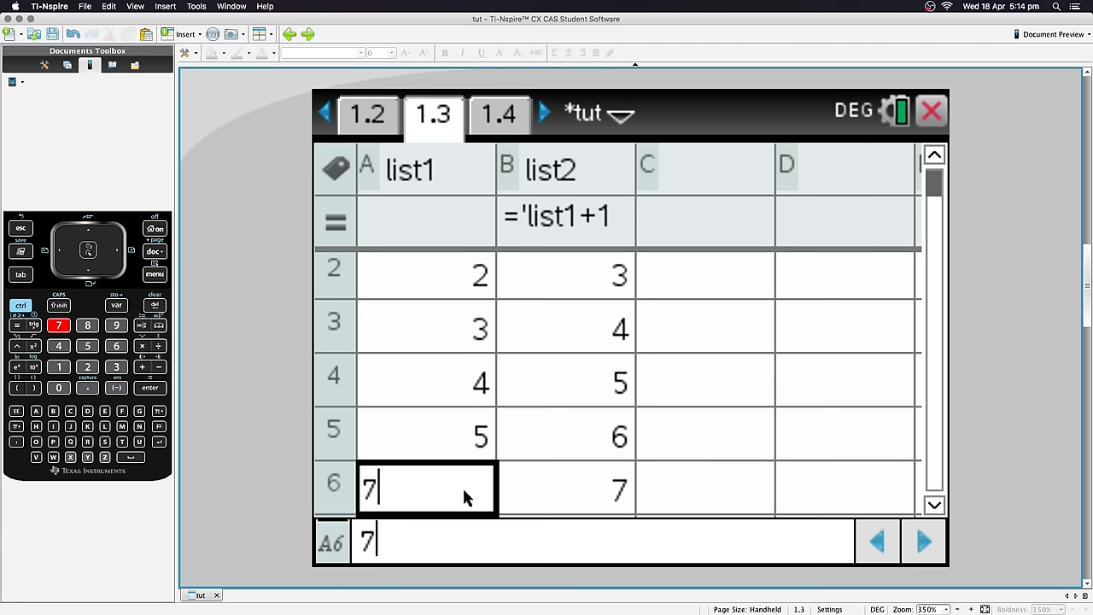
key("Return")
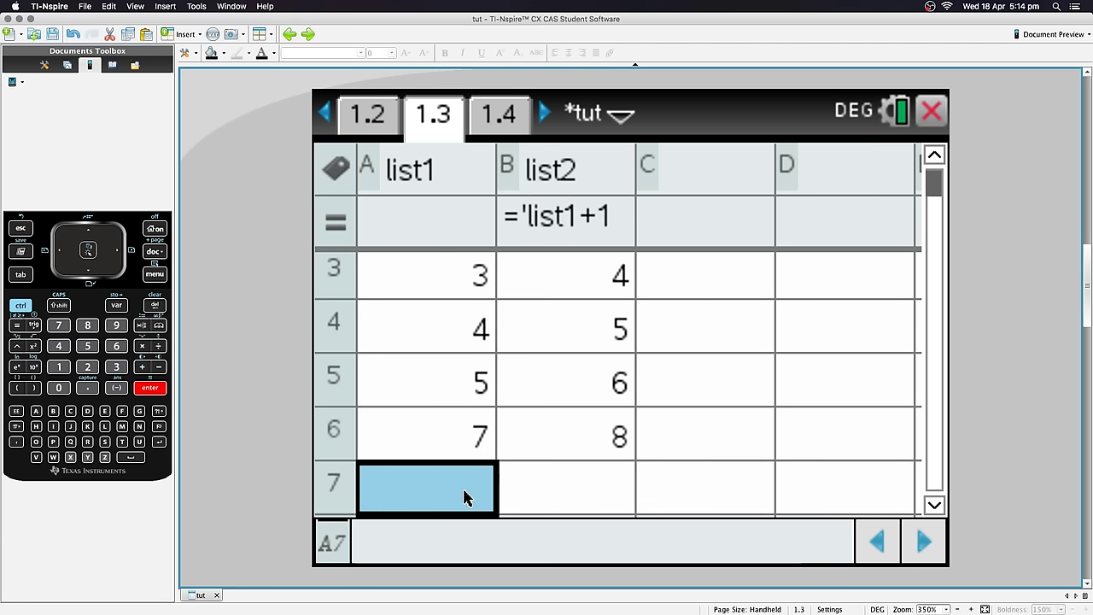
Step: Return to the scatter plot on page 1.4 and fit its window to the points with Zoom – Data
left_click(493, 115)
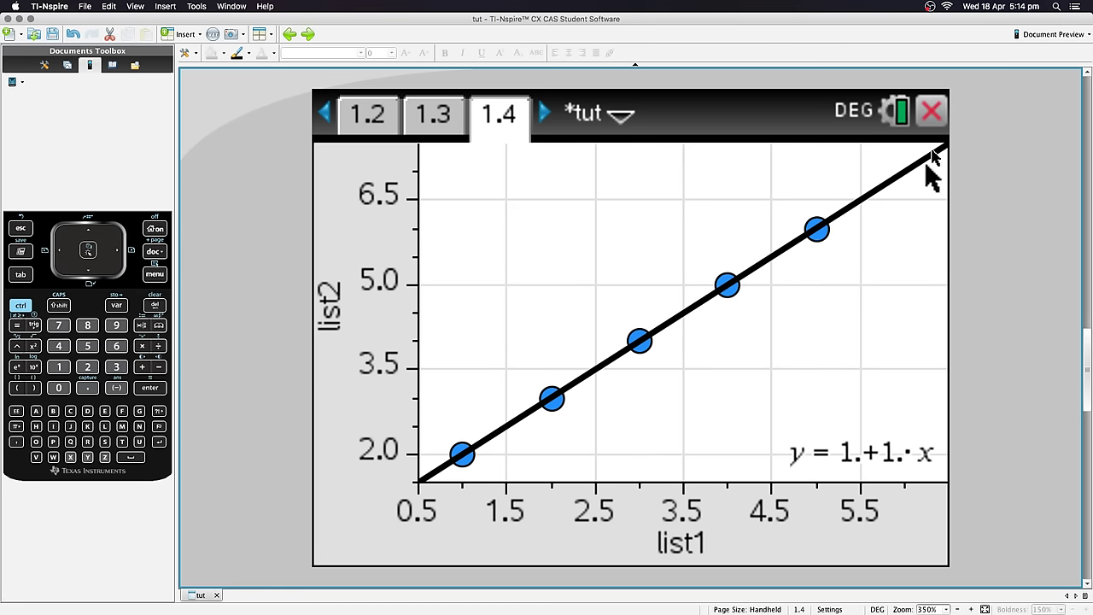
mouse_move(832, 227)
key("ctrl+m")
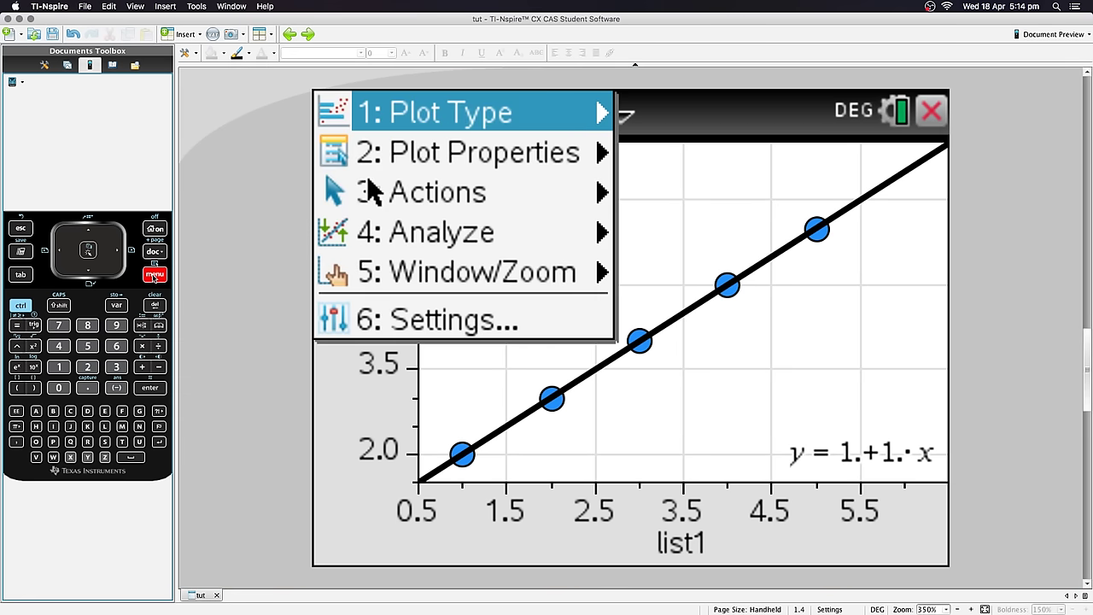
key("Right")
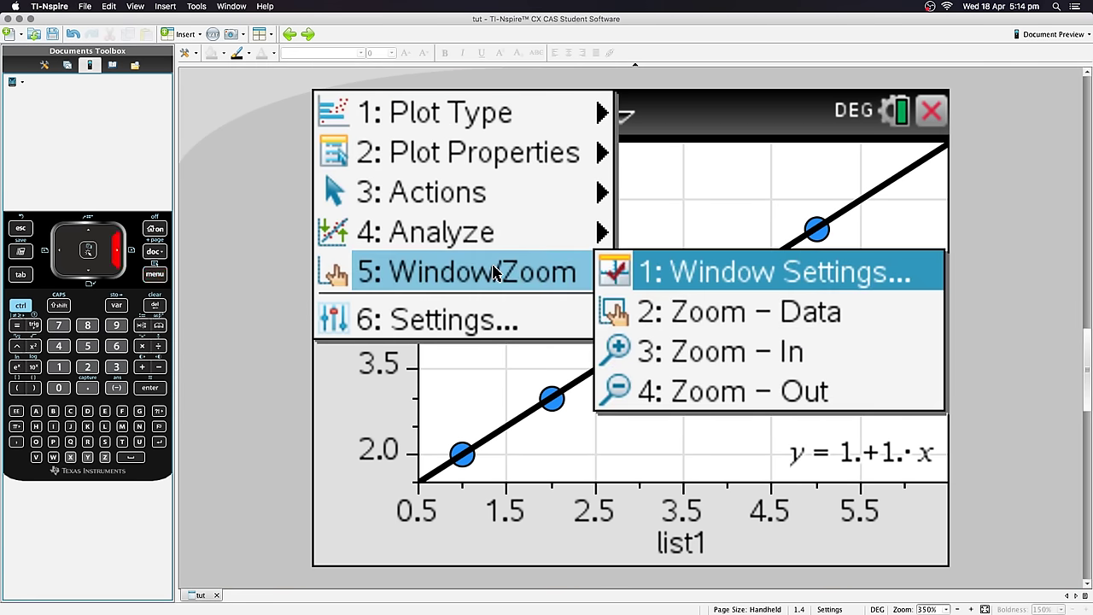
key("Down")
key("Return")
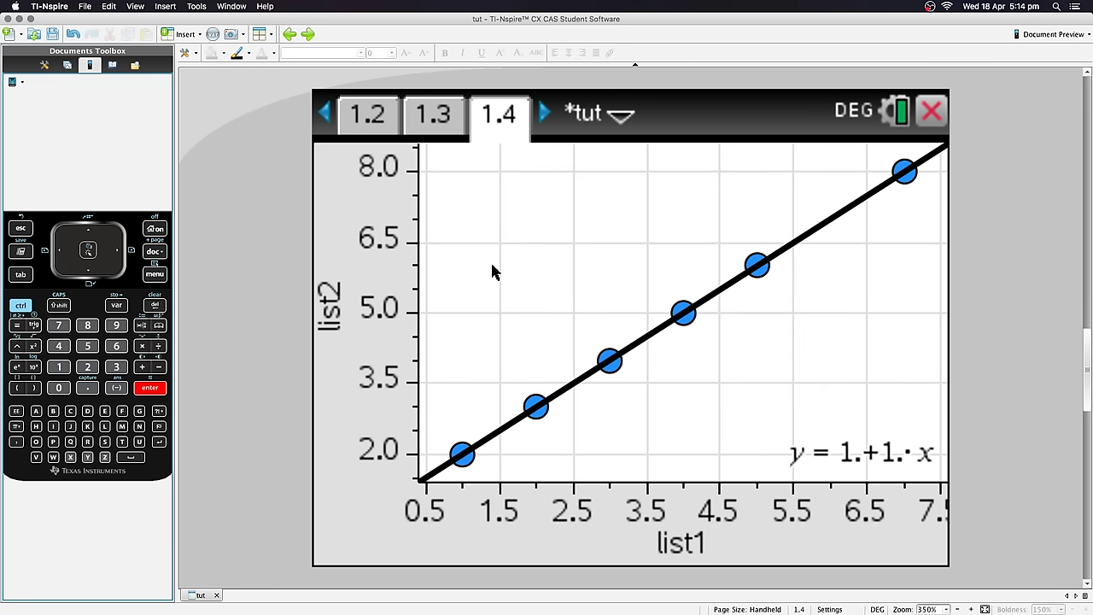
Step: Return to spreadsheet page 1.3 and select cell A1, the first value of list1
mouse_move(905, 170)
left_click(433, 118)
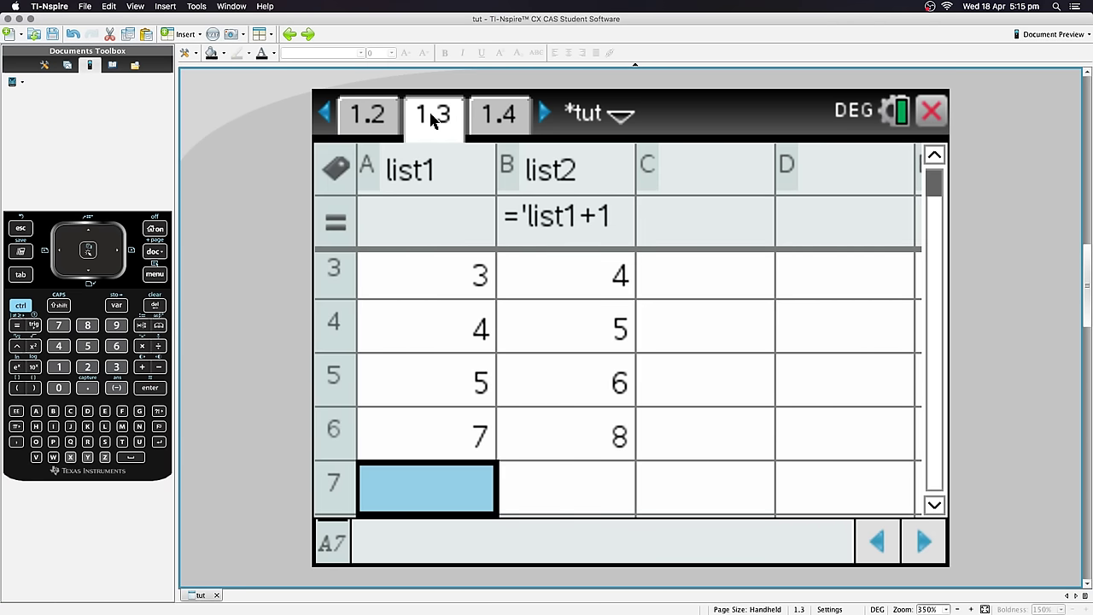
left_click(738, 292)
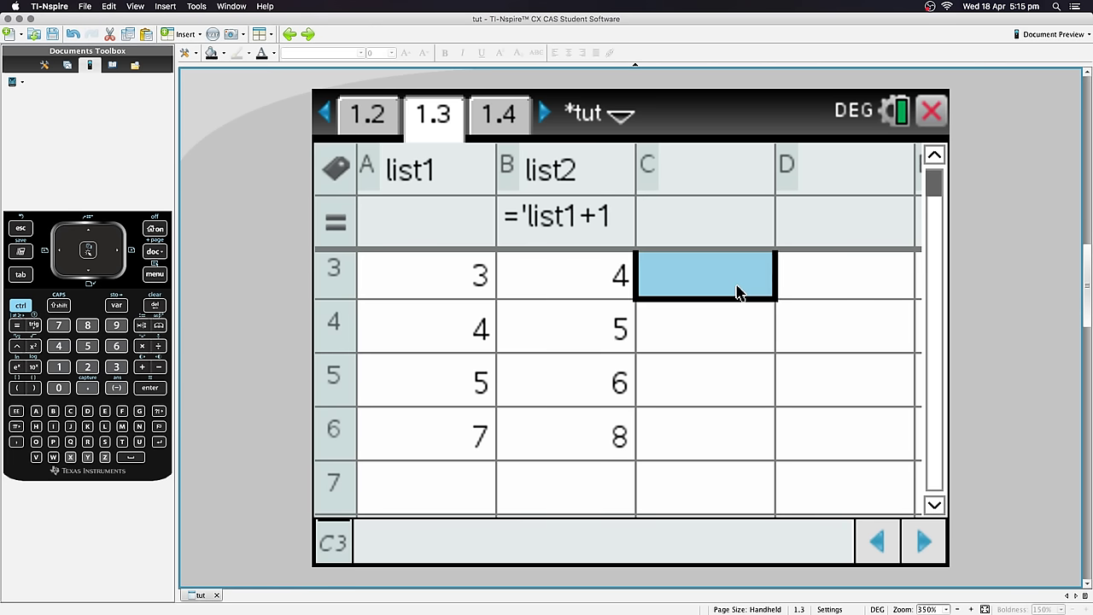
key("Up")
key("Up")
key("Up")
key("Down")
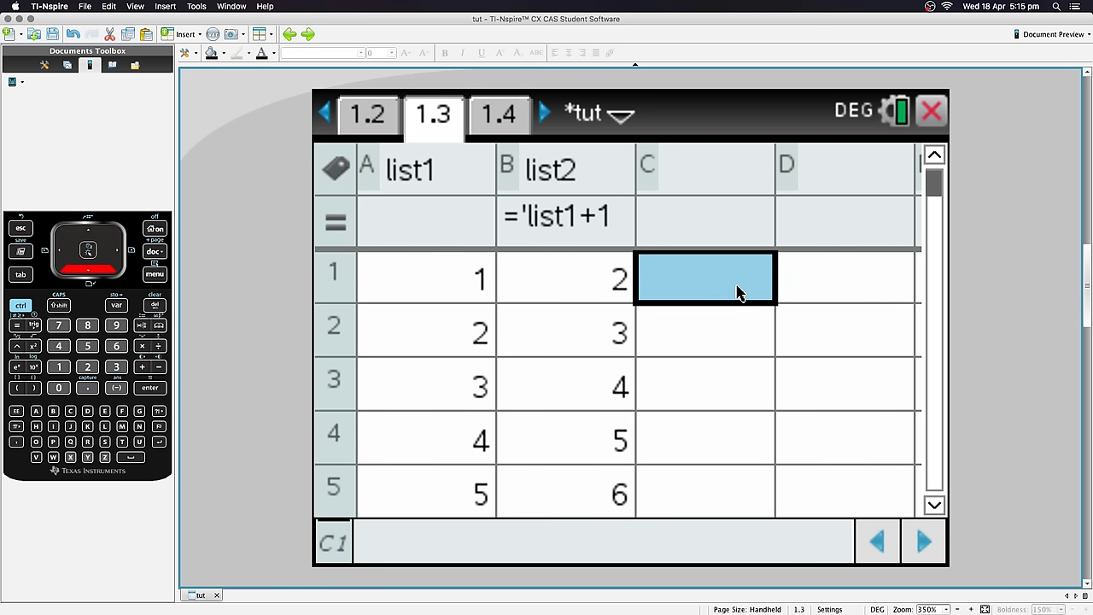
left_click(451, 278)
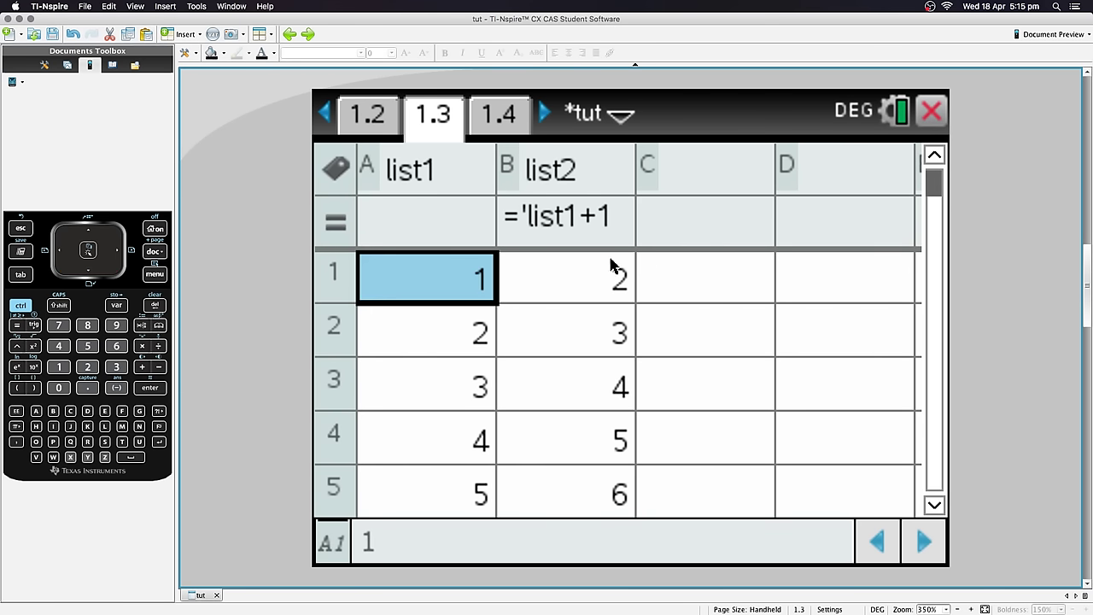
left_click(676, 278)
left_click(452, 289)
Step: Start a One-Variable Statistics calculation from the spreadsheet with the number of lists set to 1
left_click(154, 274)
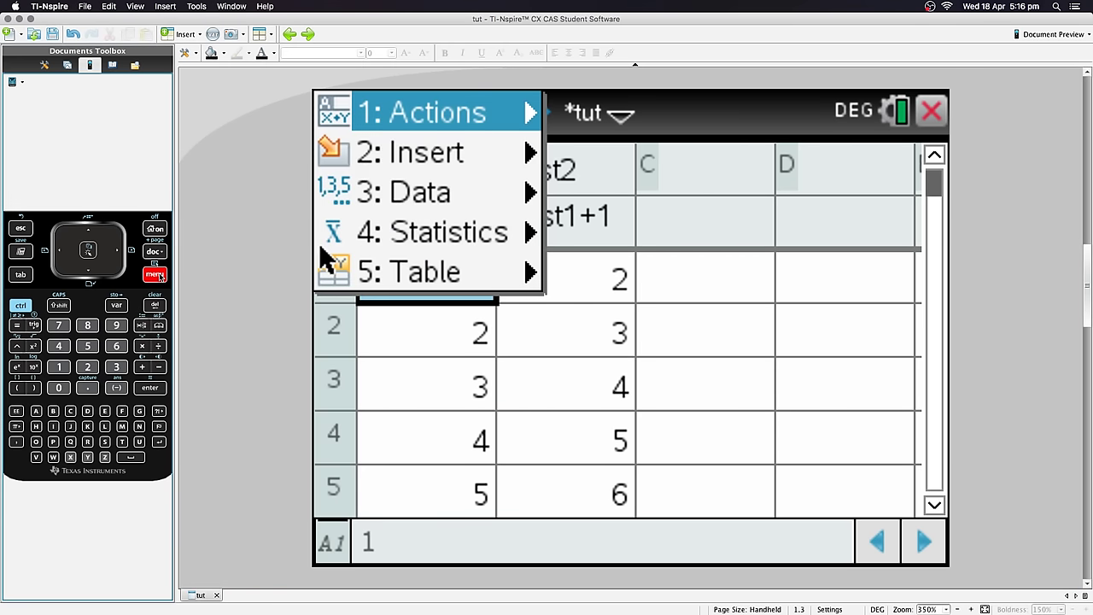
key("Down")
key("Down")
key("Down")
key("Right")
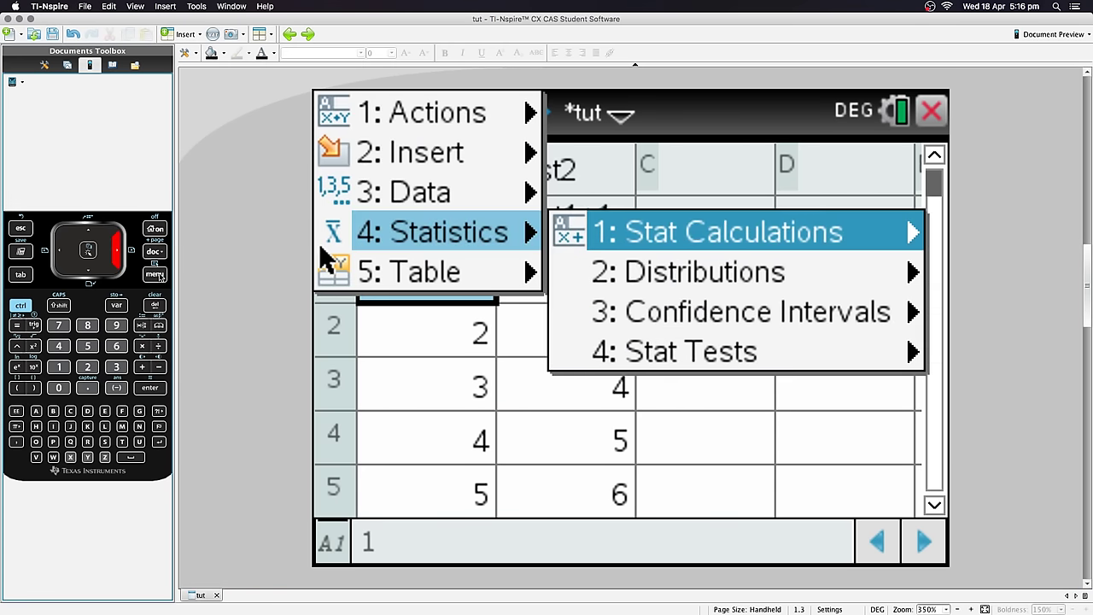
key("Right")
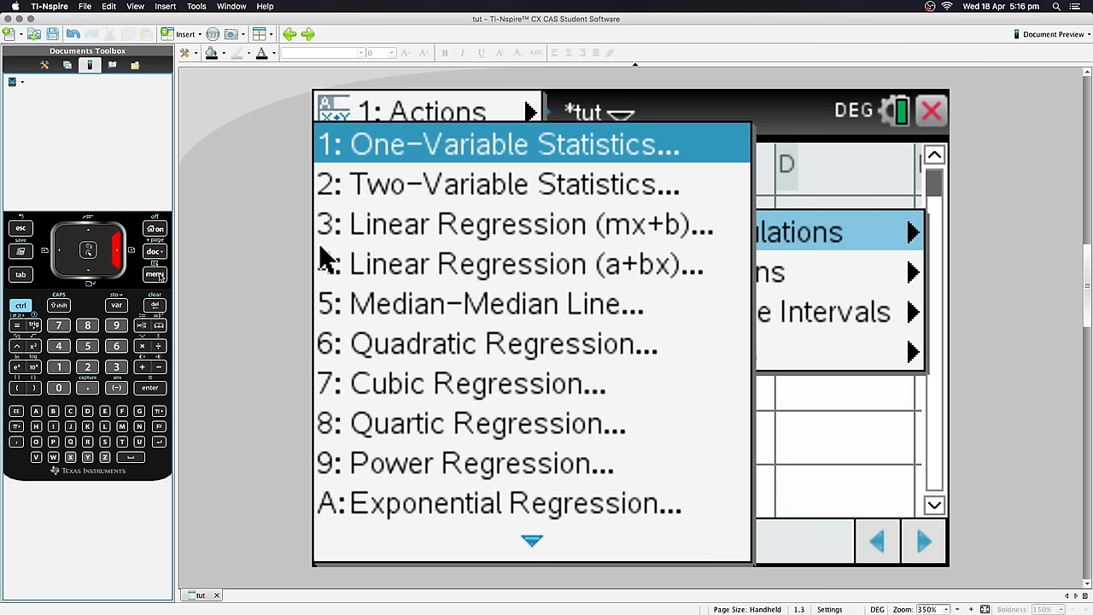
key("Return")
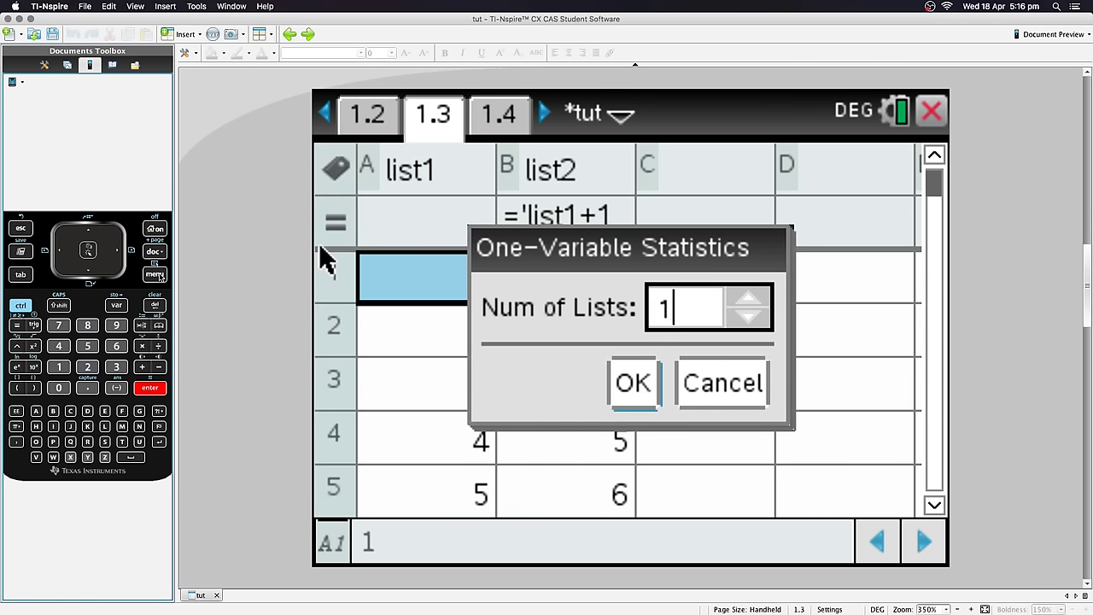
key("Return")
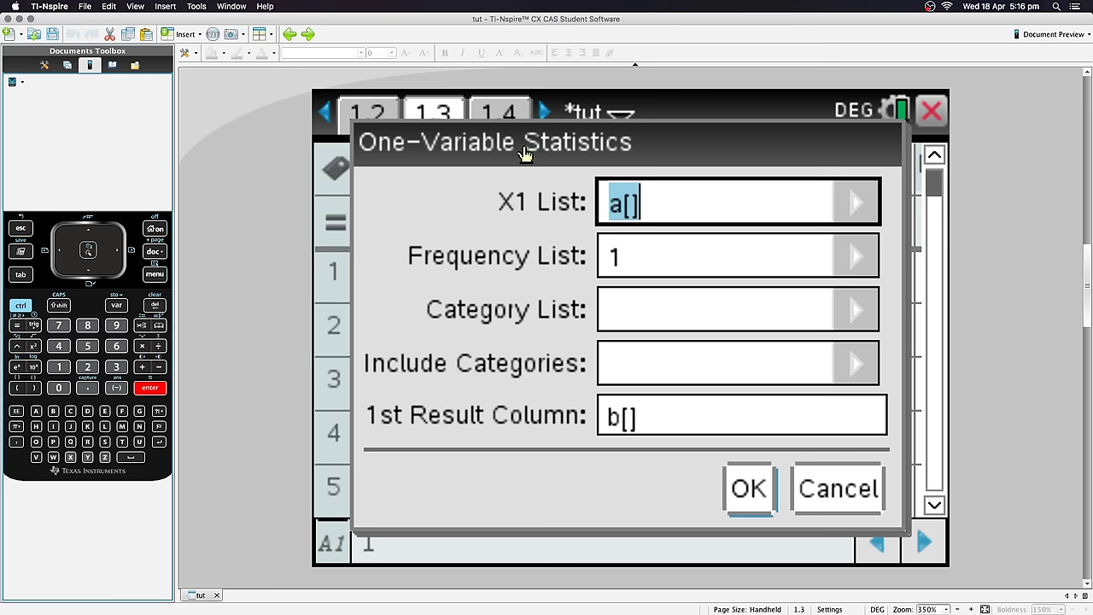
Step: Set the Frequency List of the One-Variable Statistics calculation to 'list2, with a[] as the X1 List
left_click(639, 264)
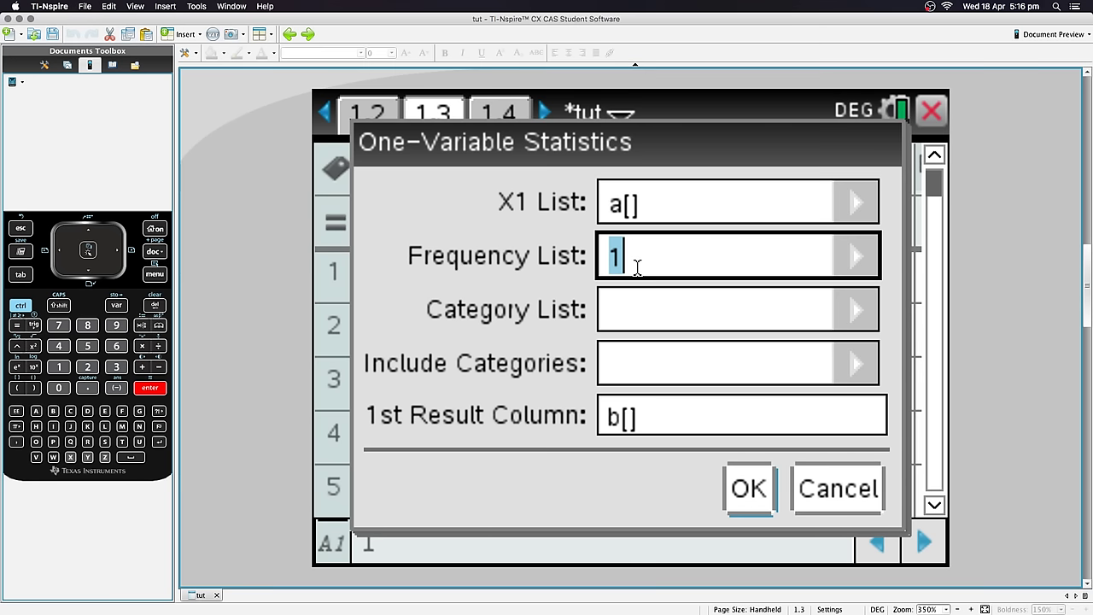
left_click(671, 248)
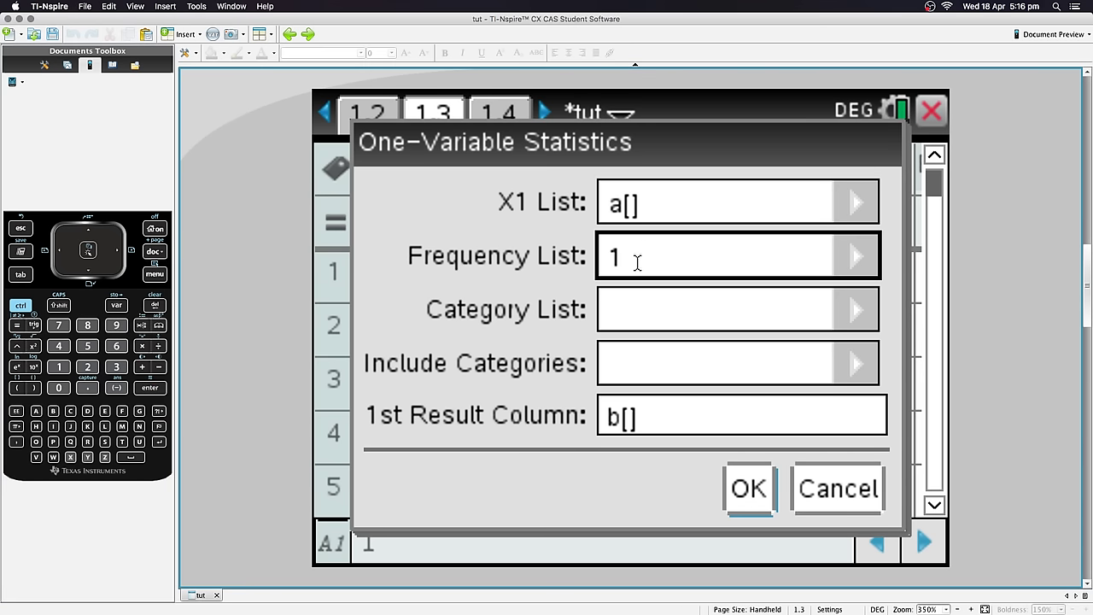
left_click(858, 256)
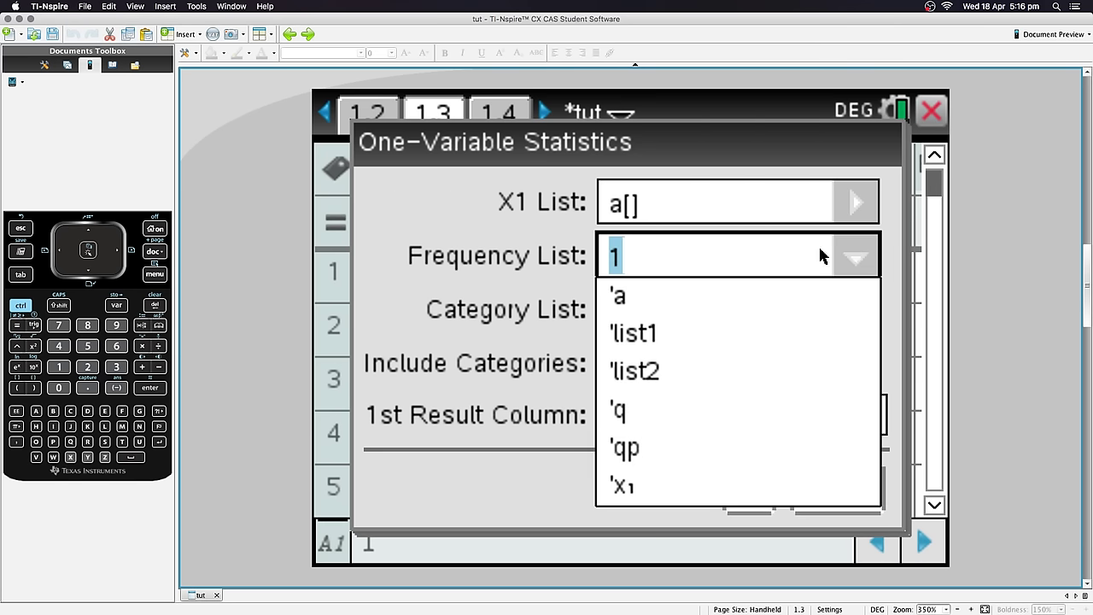
left_click(673, 367)
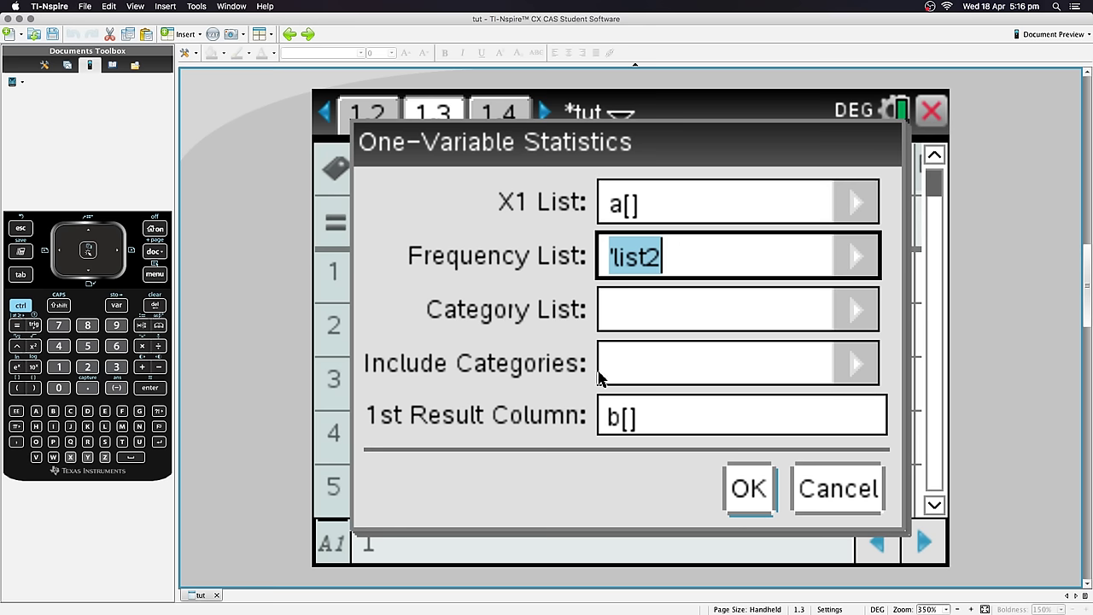
Step: Set the 1st Result Column to c[] and run the One-Variable Statistics calculation
left_click(634, 420)
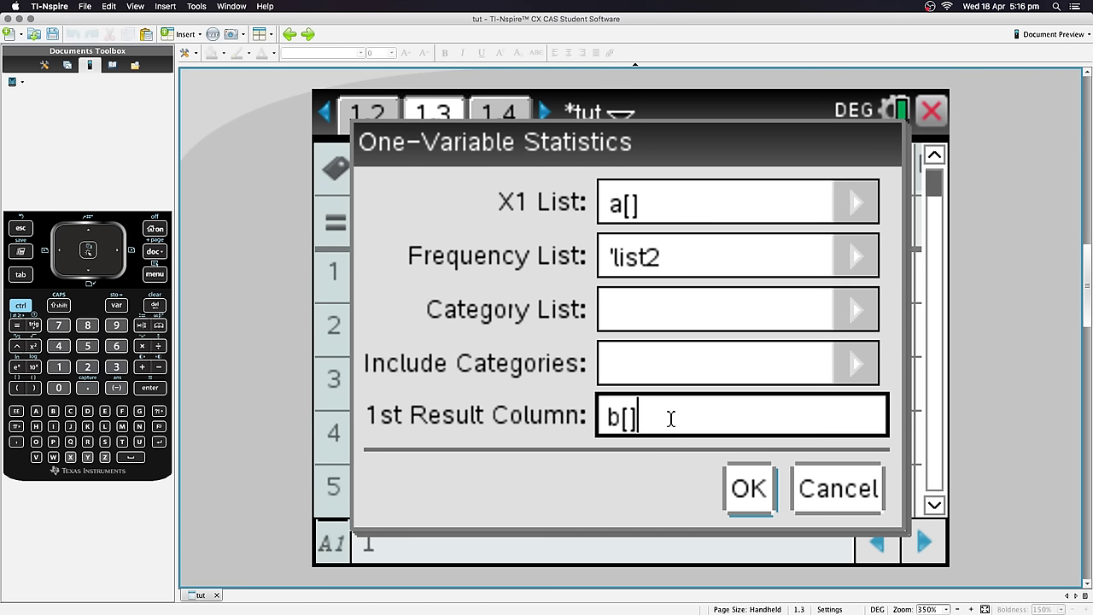
left_click(620, 421)
key("BackSpace")
type("c")
key("Tab")
key("Tab")
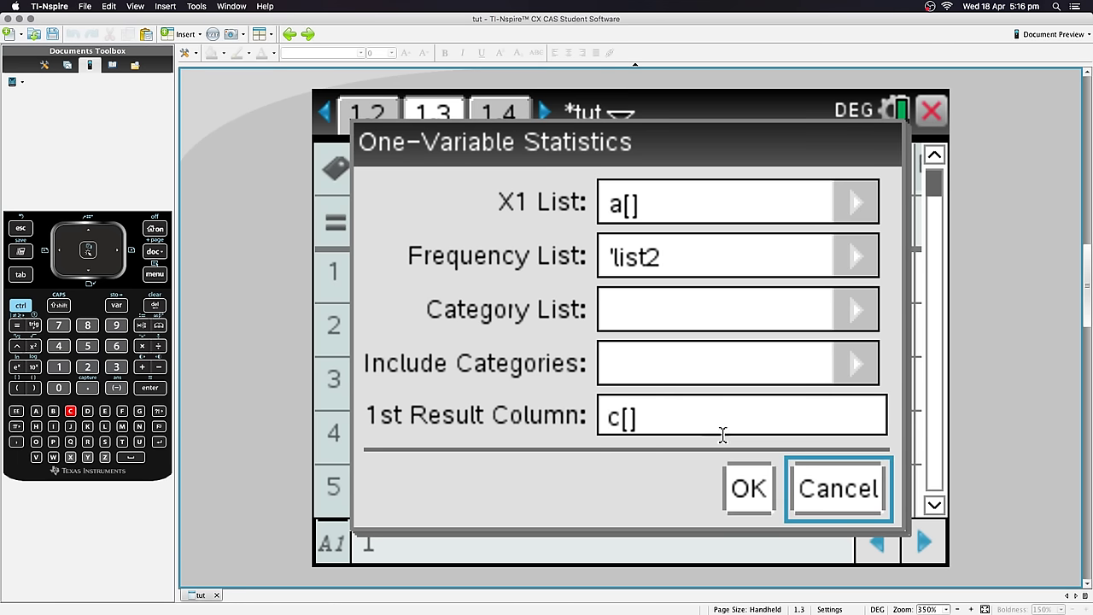
left_click(748, 491)
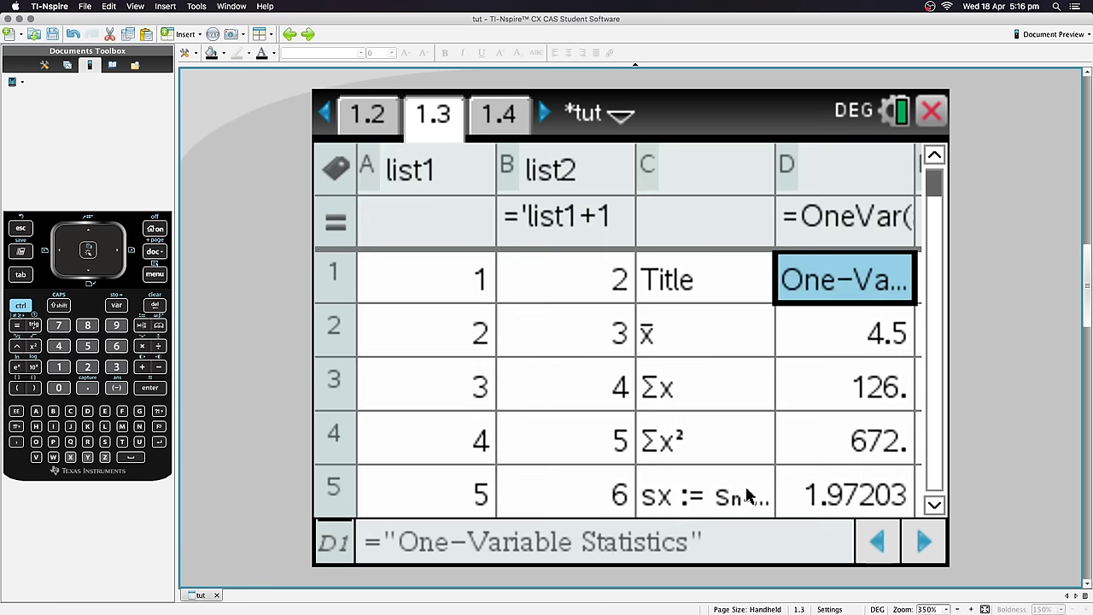
Step: Examine the one-variable statistics in columns C and D, from the title and mean through the quartiles to SSX
left_click(692, 286)
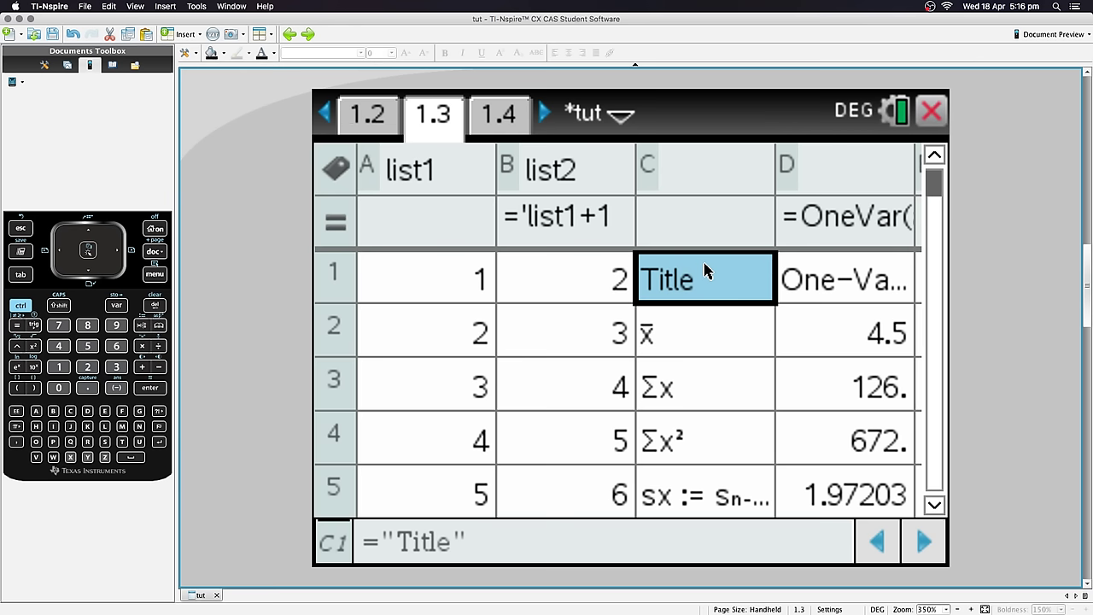
key("Right")
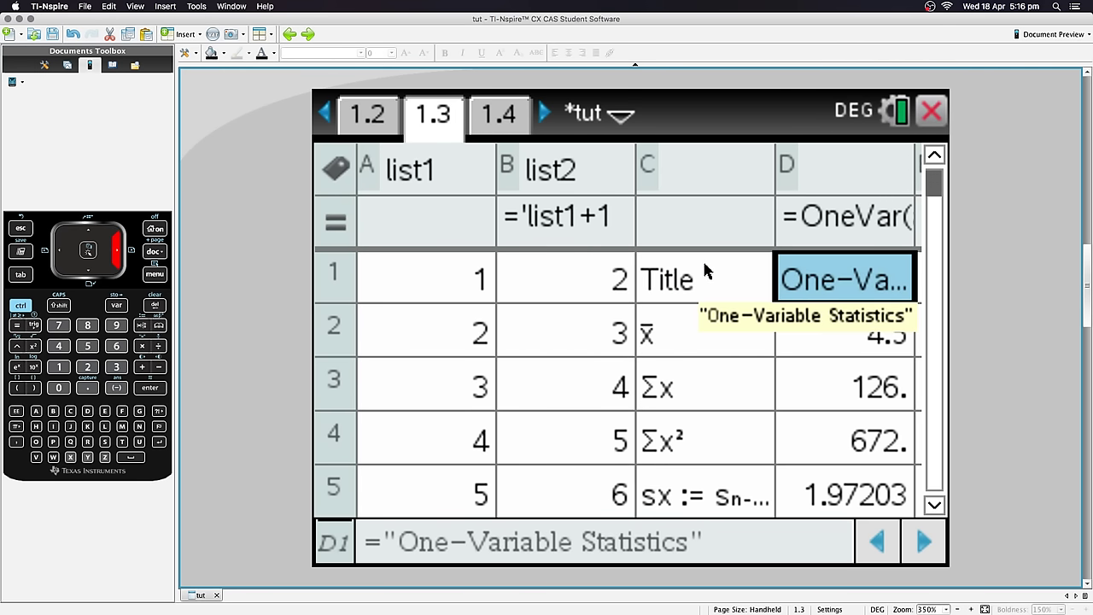
key("Down")
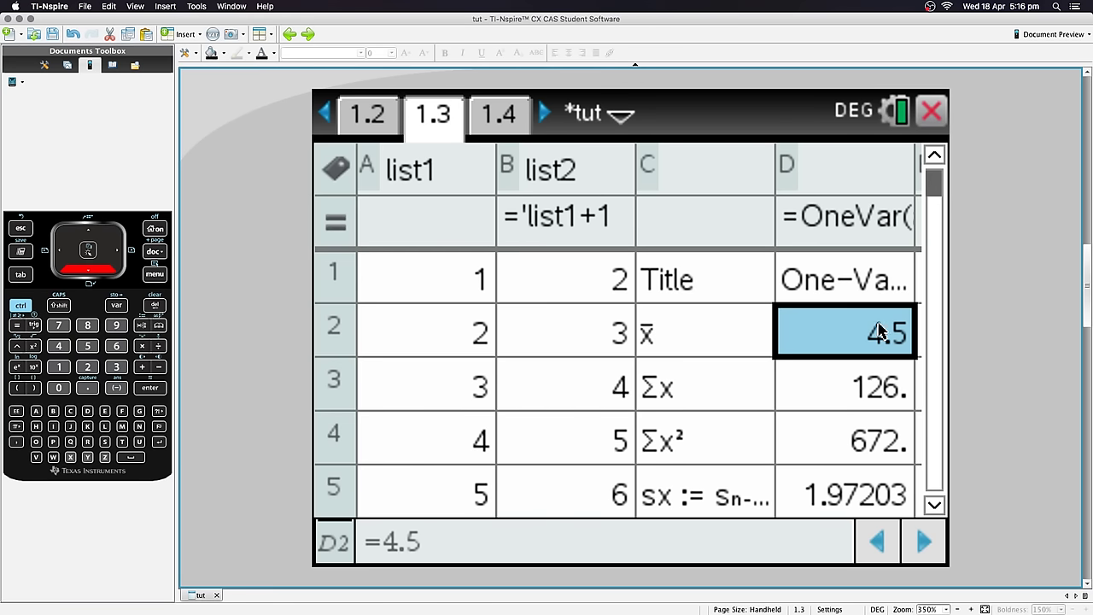
left_click(873, 391)
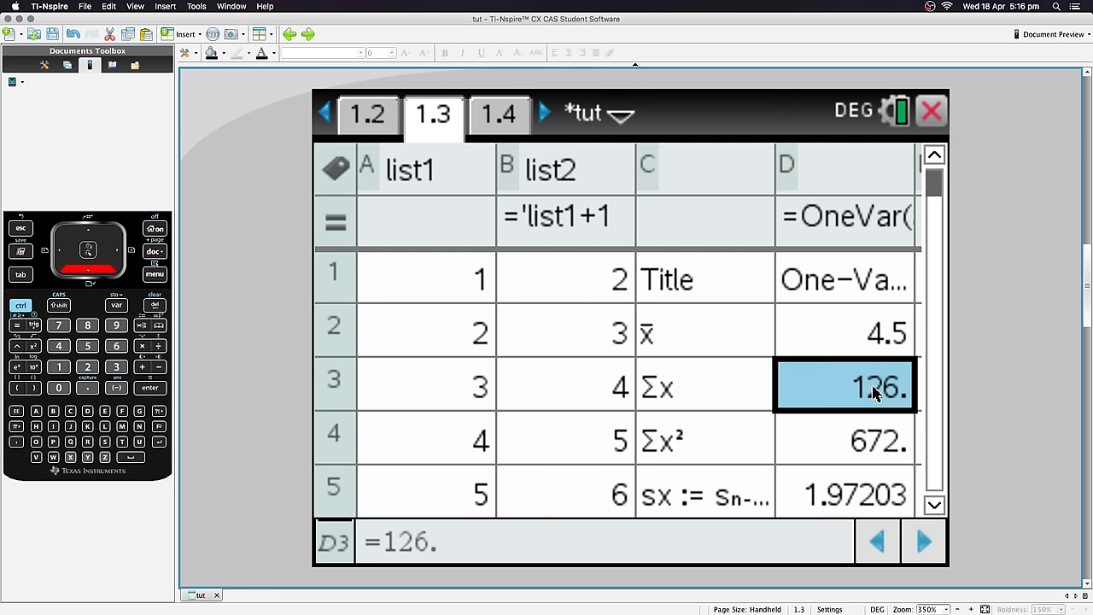
left_click(854, 437)
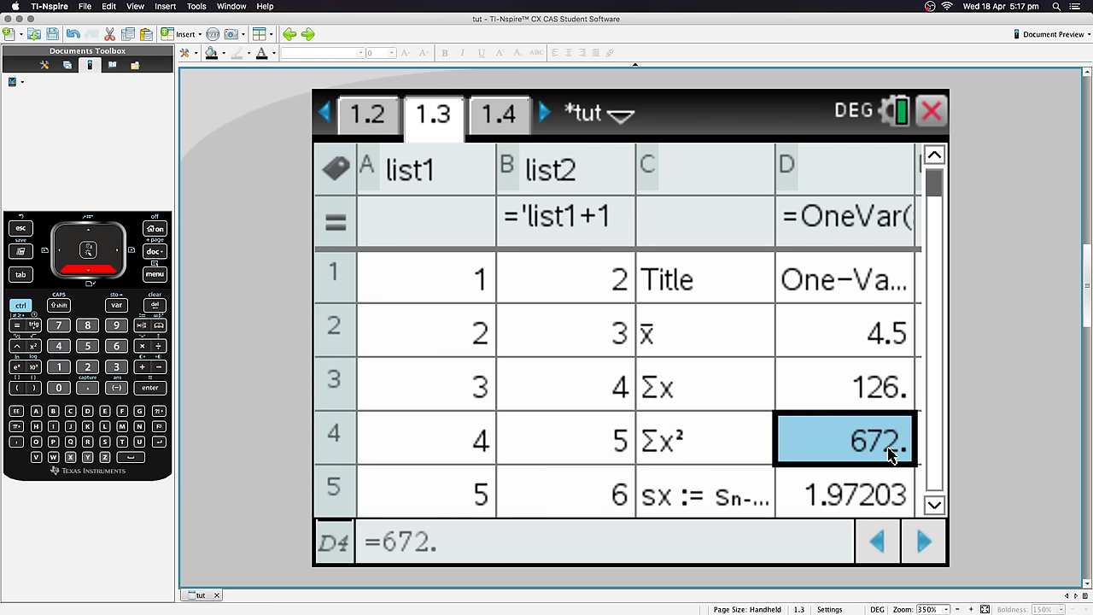
key("Down")
key("Down")
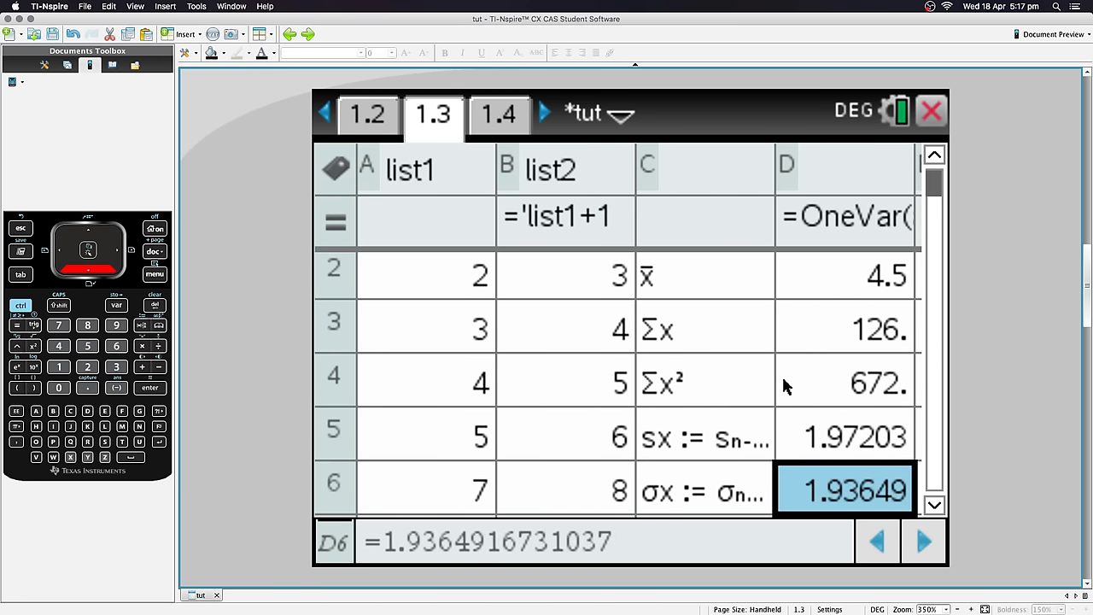
left_click(854, 435)
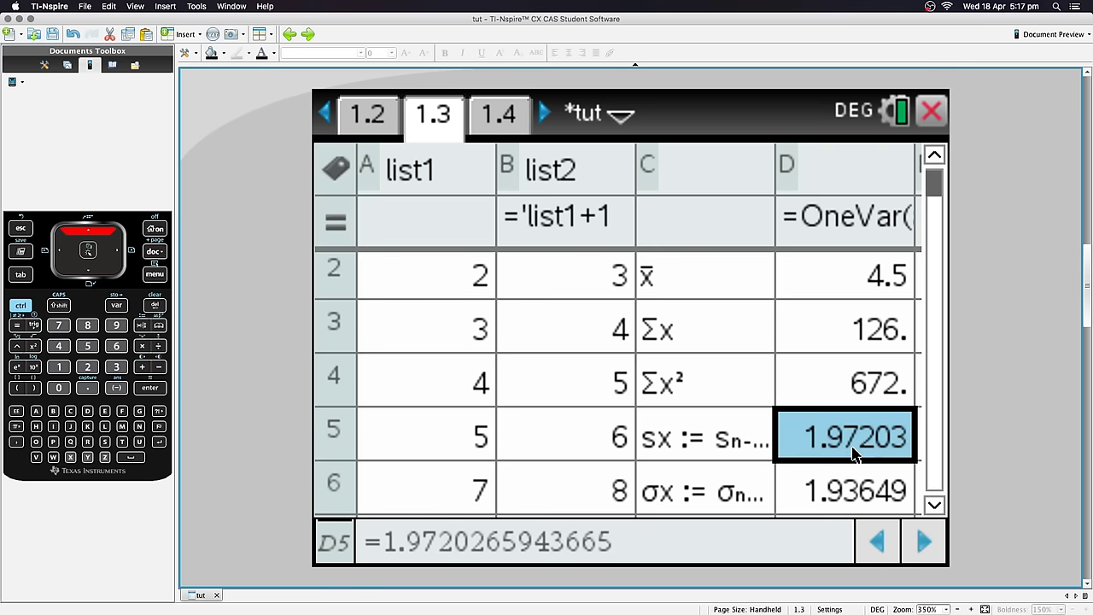
key("Down")
key("Down")
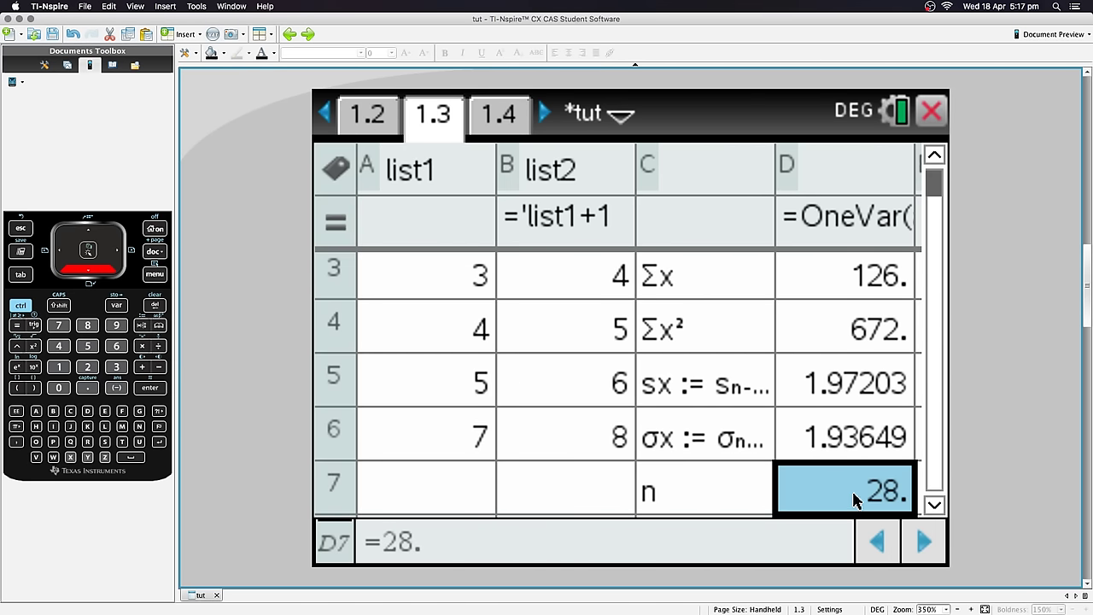
key("Down")
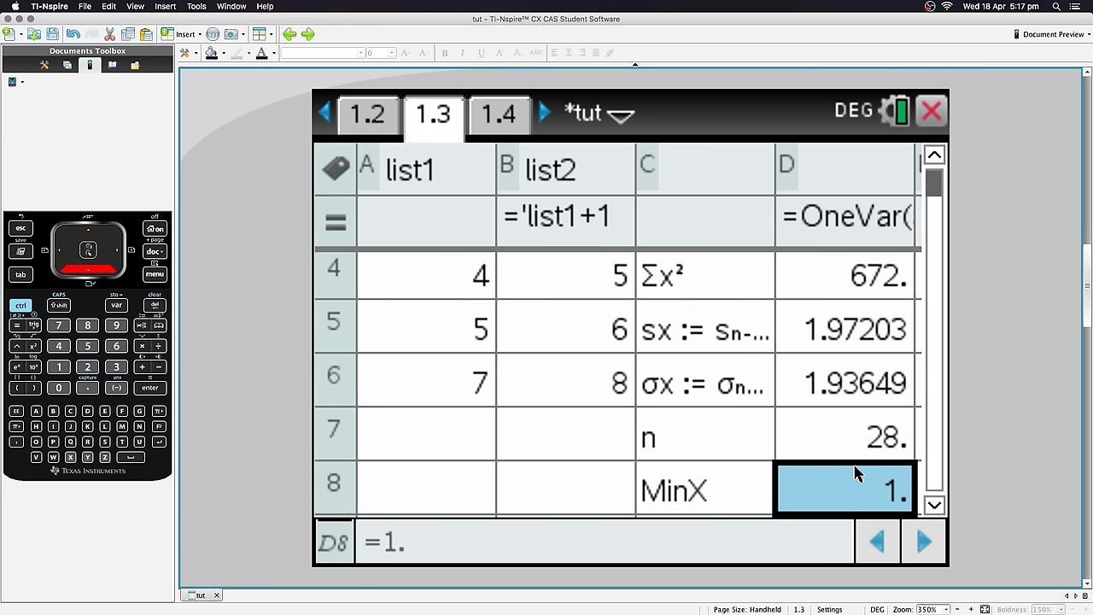
key("Down")
key("Down")
key("Down")
key("Down")
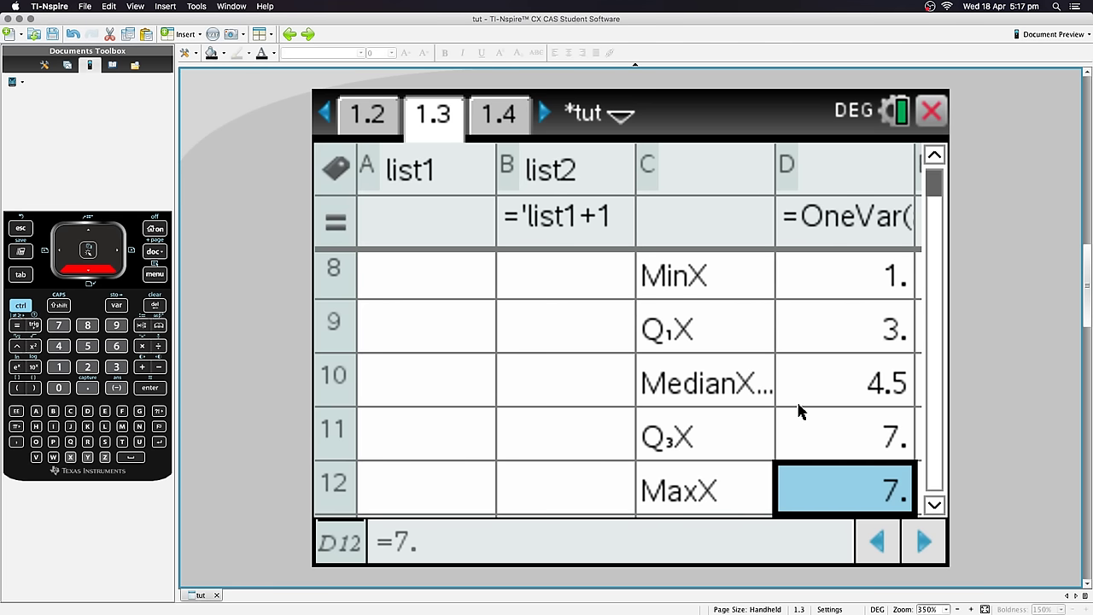
key("Down")
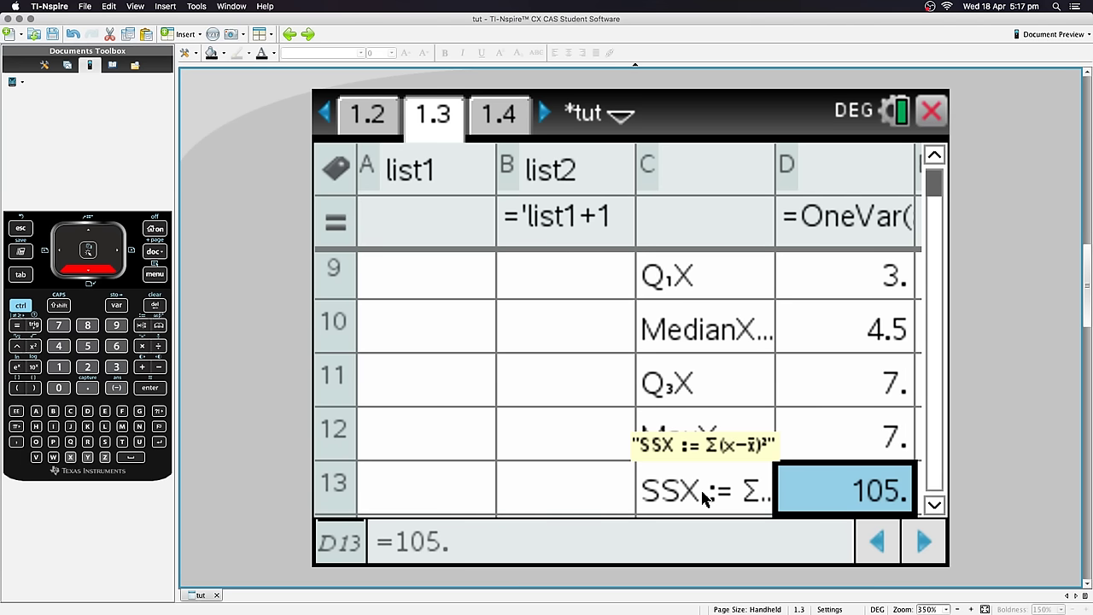
key("Down")
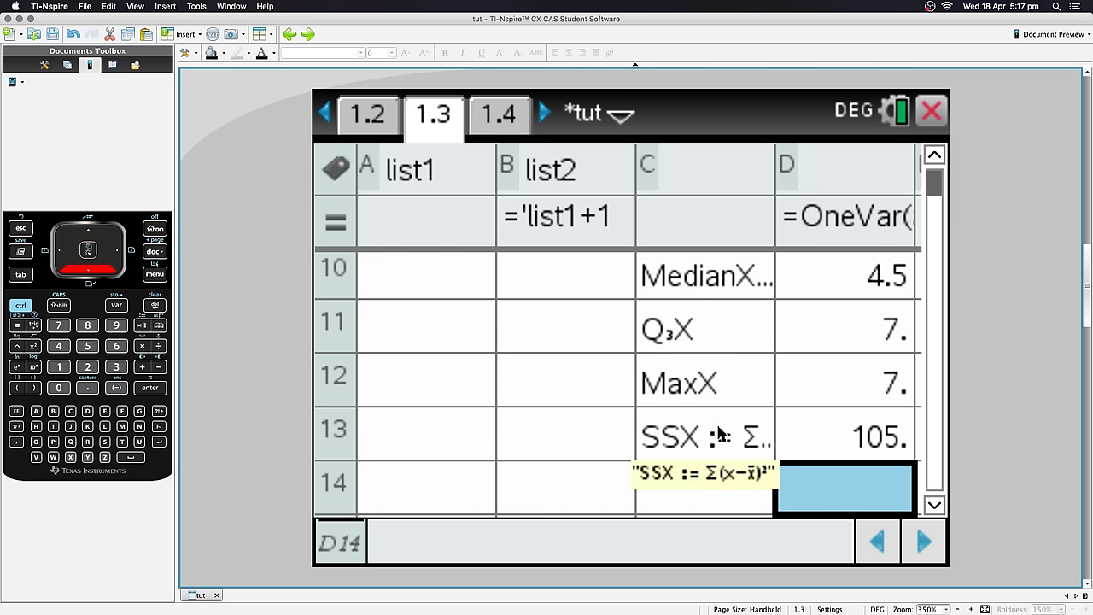
Step: Go back up to the first row of the spreadsheet and select cell A1 of list1
key("Up")
key("Up")
key("Up")
key("Up")
key("Up")
key("Up")
key("Up")
key("Up")
key("Up")
key("Up")
key("Up")
key("Up")
key("Up")
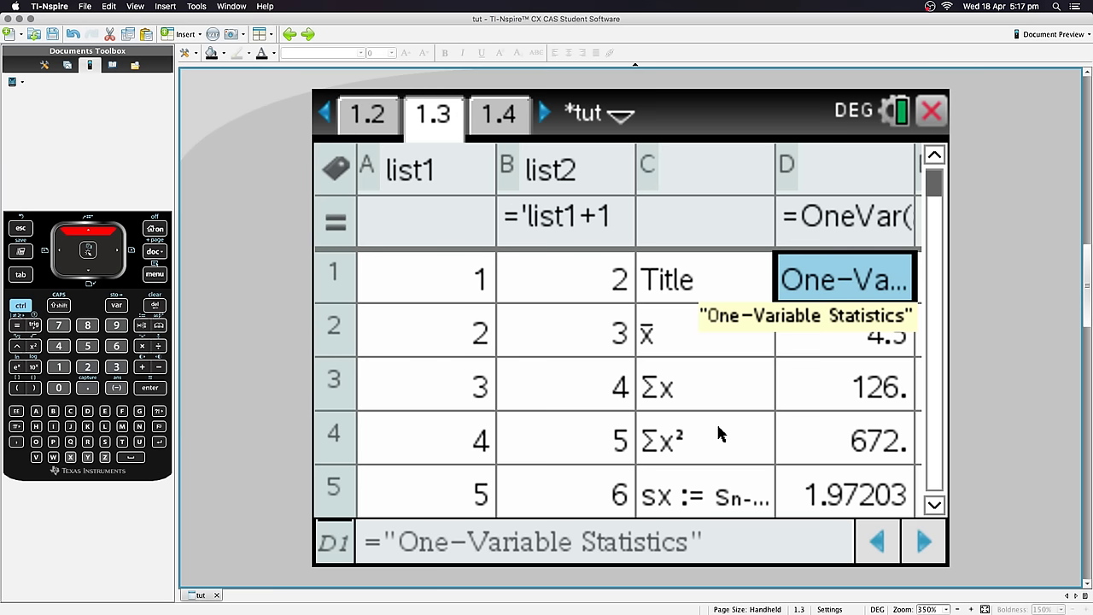
key("Up")
key("Down")
key("Right")
key("Right")
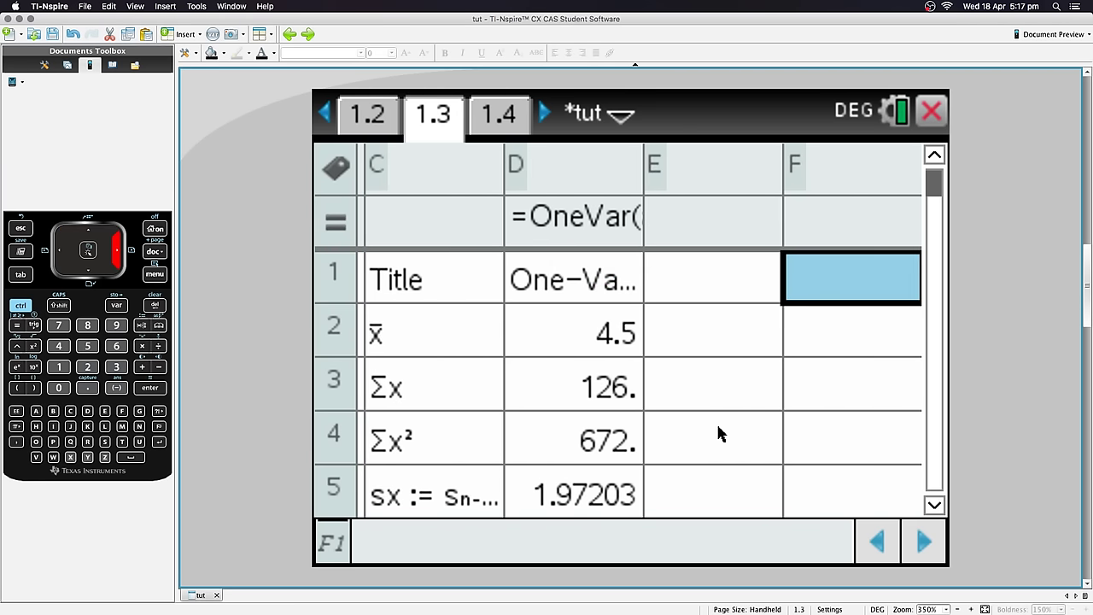
key("Left")
key("Left")
key("Left")
key("Left")
key("Left")
key("Left")
key("Right")
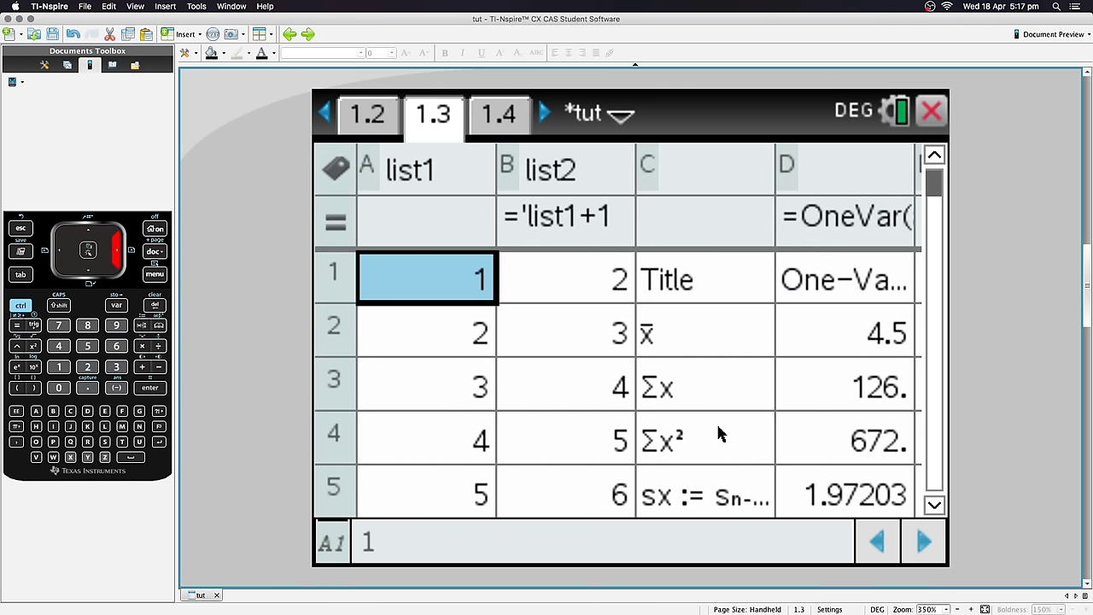
Step: Open the Linear Regression (a+bx) statistical calculation for the spreadsheet lists
key("super+m")
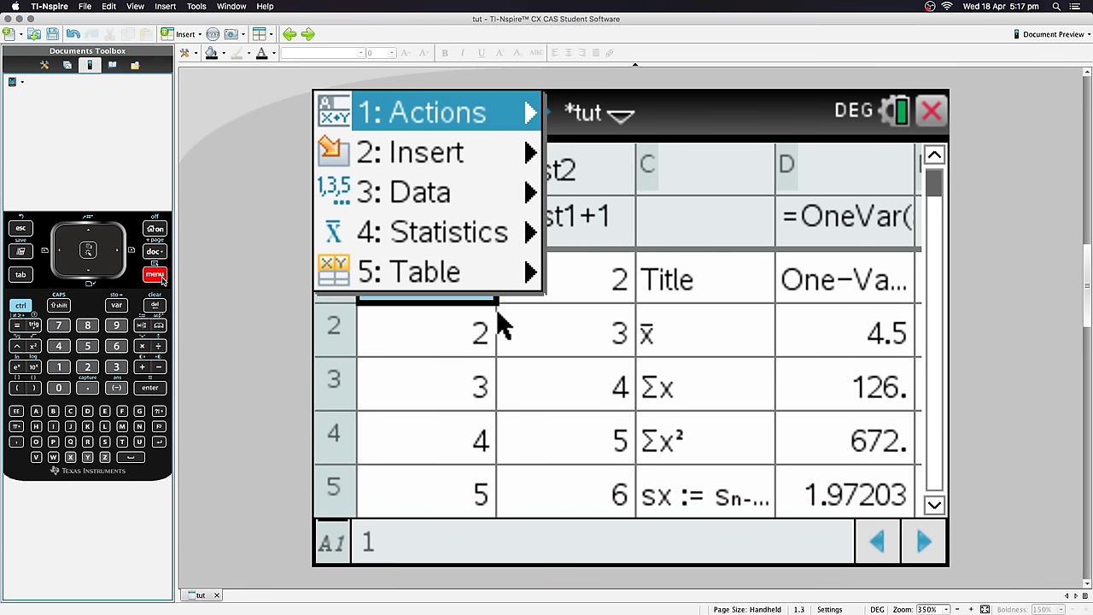
key("Down")
key("Down")
key("Down")
key("Right")
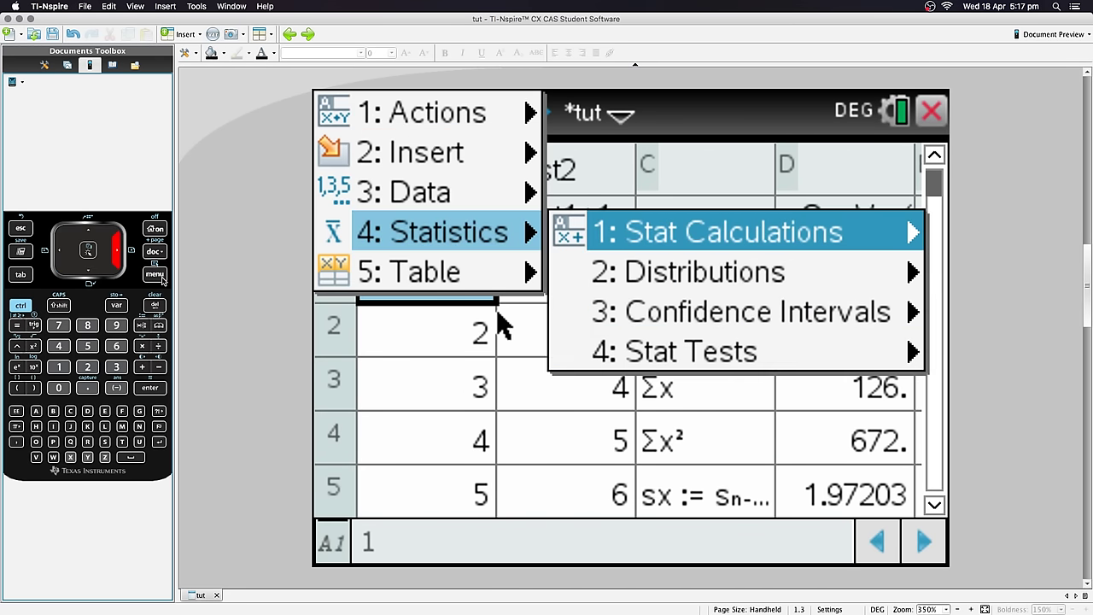
key("Right")
key("Down")
key("Down")
key("Down")
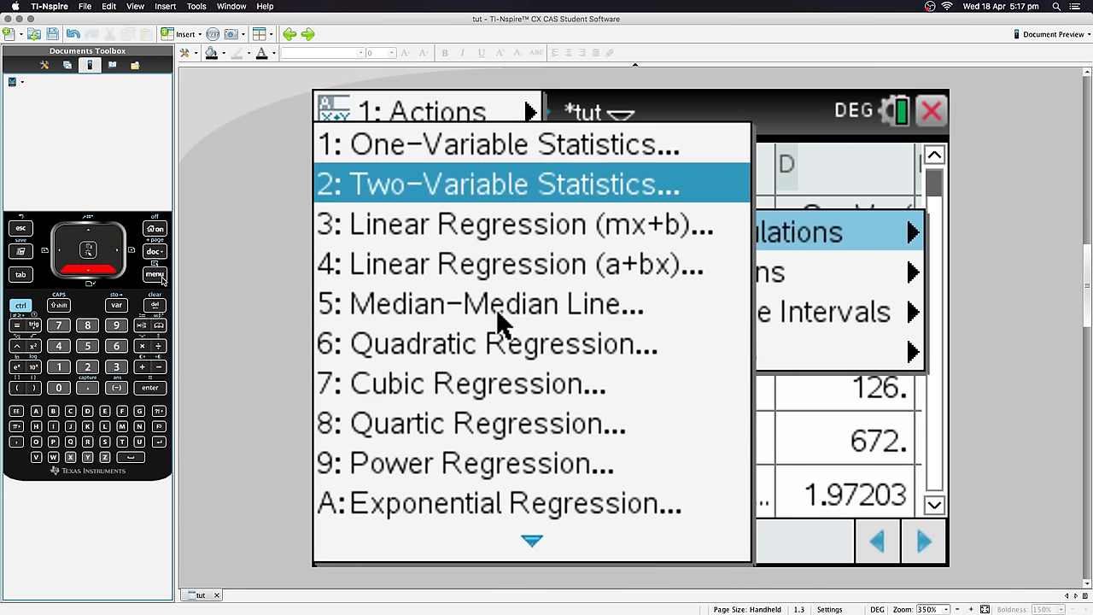
key("Up")
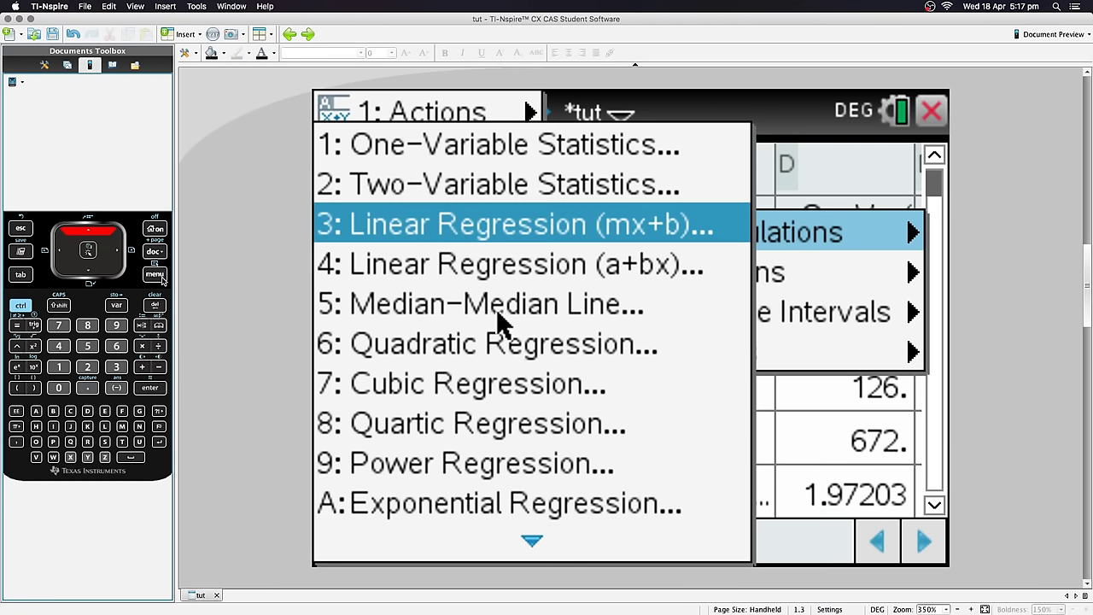
key("Down")
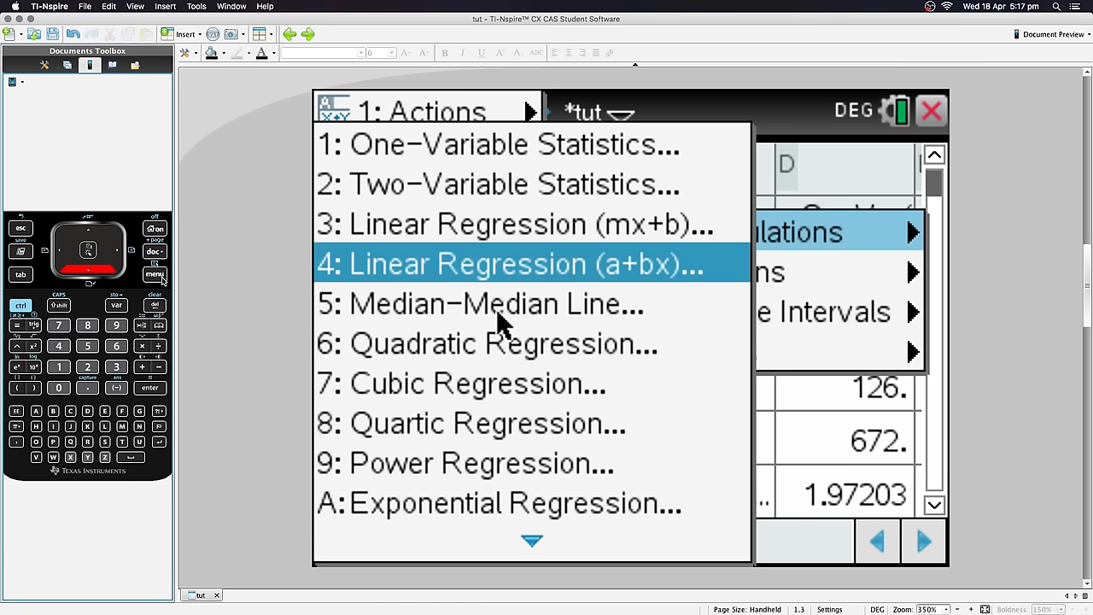
key("Return")
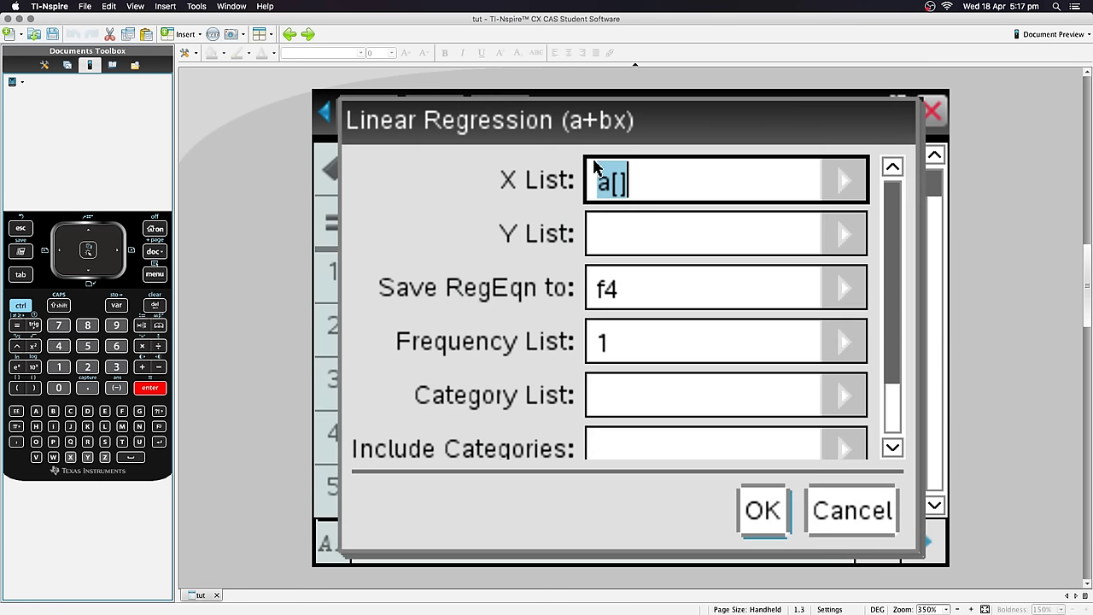
Step: Set the Y List of the linear regression to 'list2, keeping f4 as the function the regression equation is saved to
left_click(641, 231)
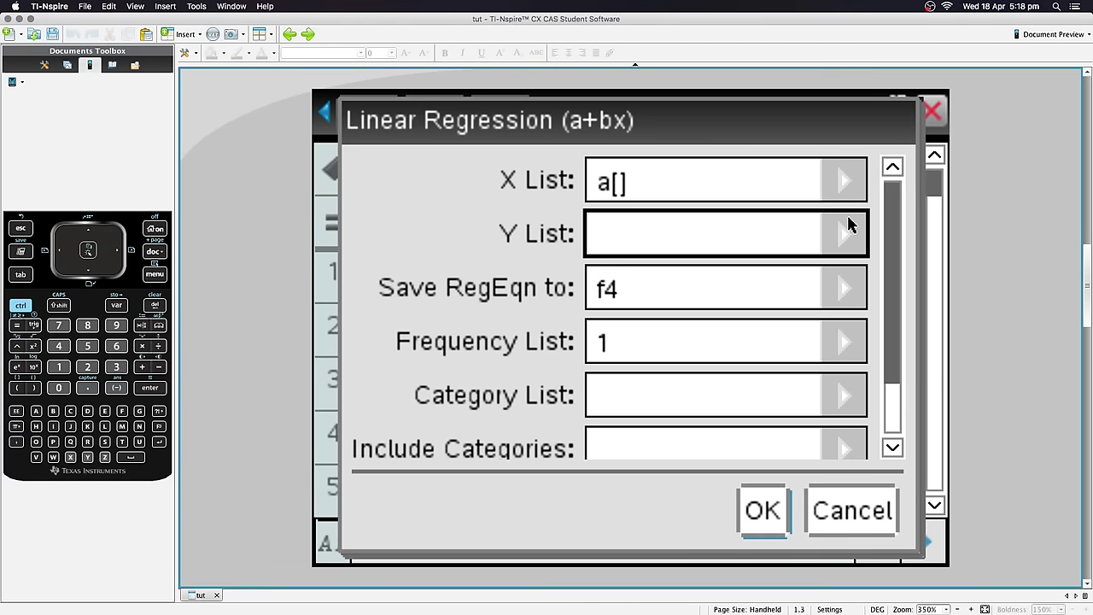
left_click(849, 224)
left_click(630, 313)
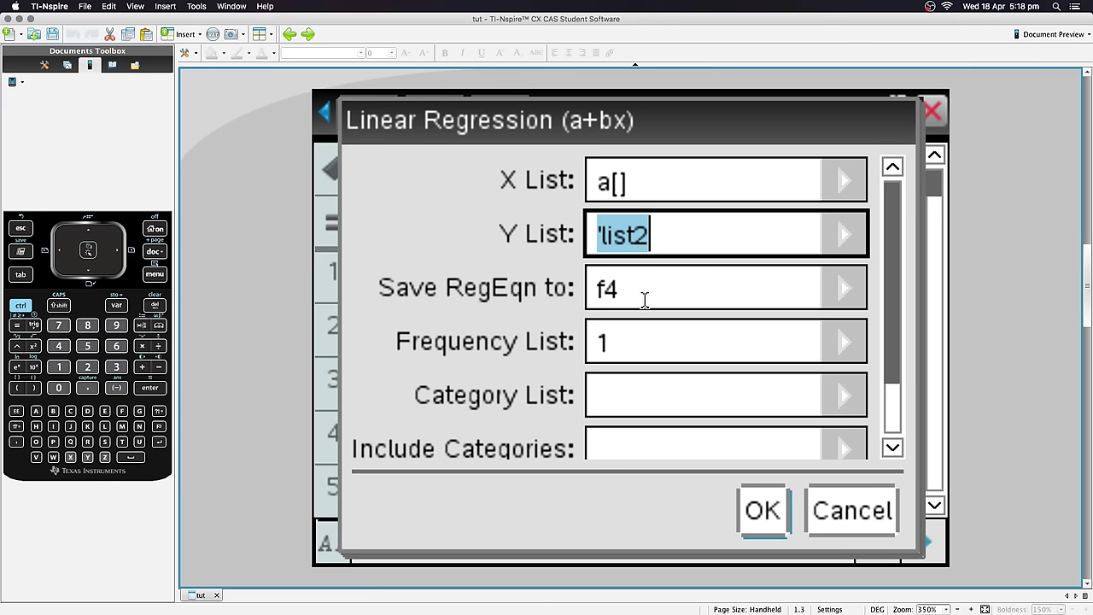
left_click(690, 296)
left_click(840, 287)
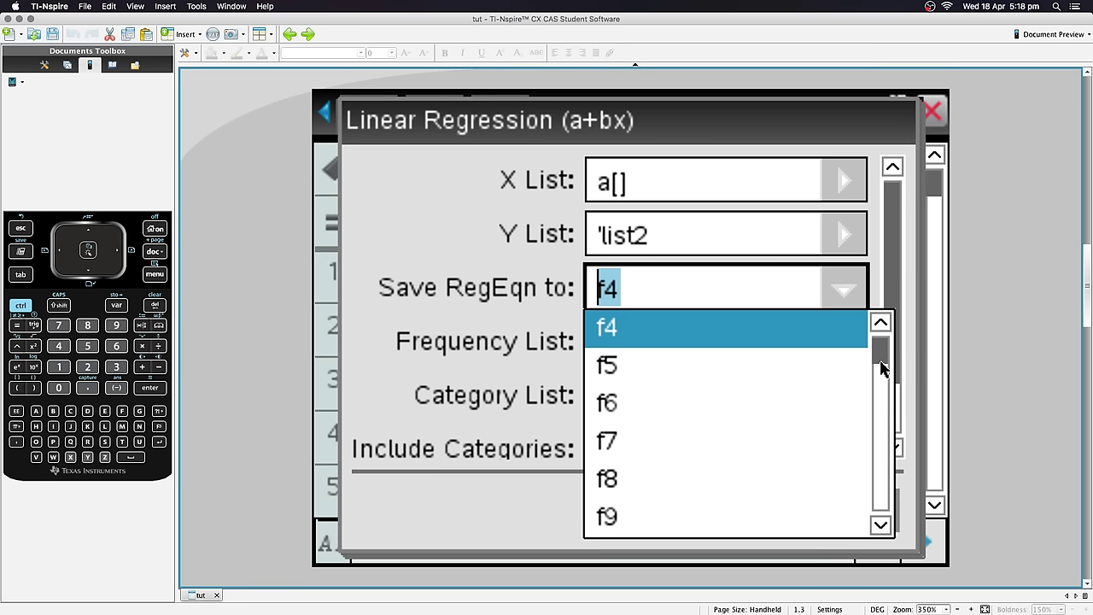
left_click_drag(880, 367, 883, 324)
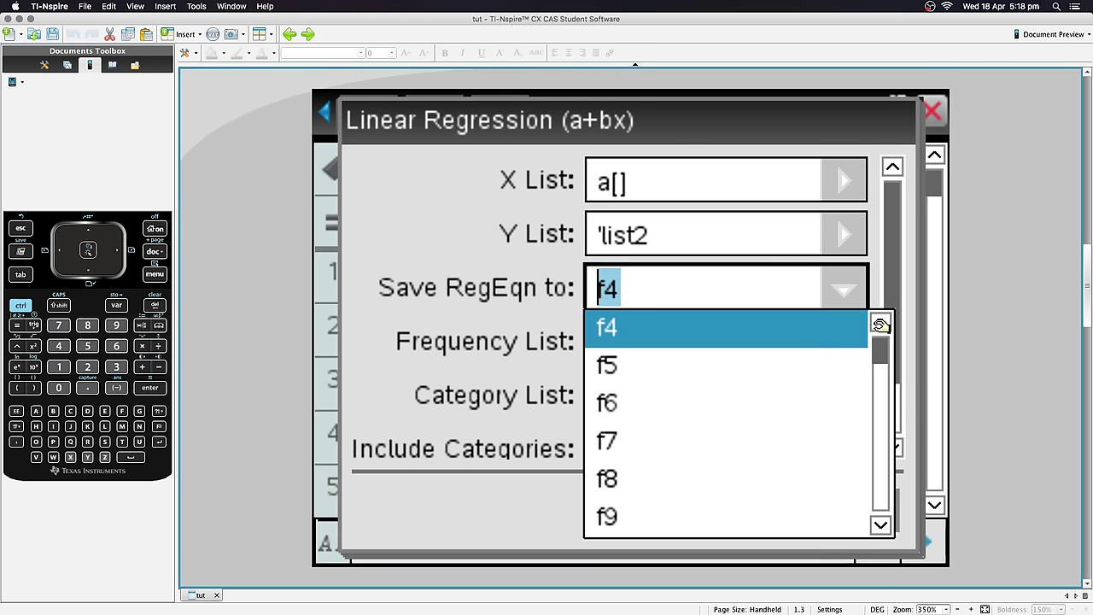
left_click(847, 286)
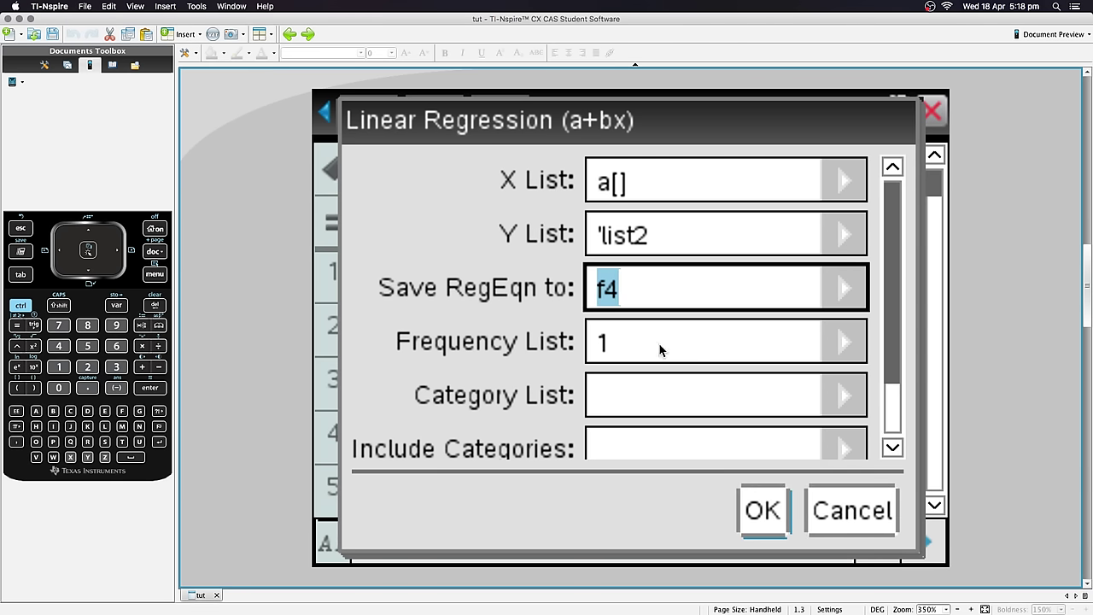
Step: Keep the Frequency List at 1, set the 1st Result Column to e[] and run the linear regression
key("Tab")
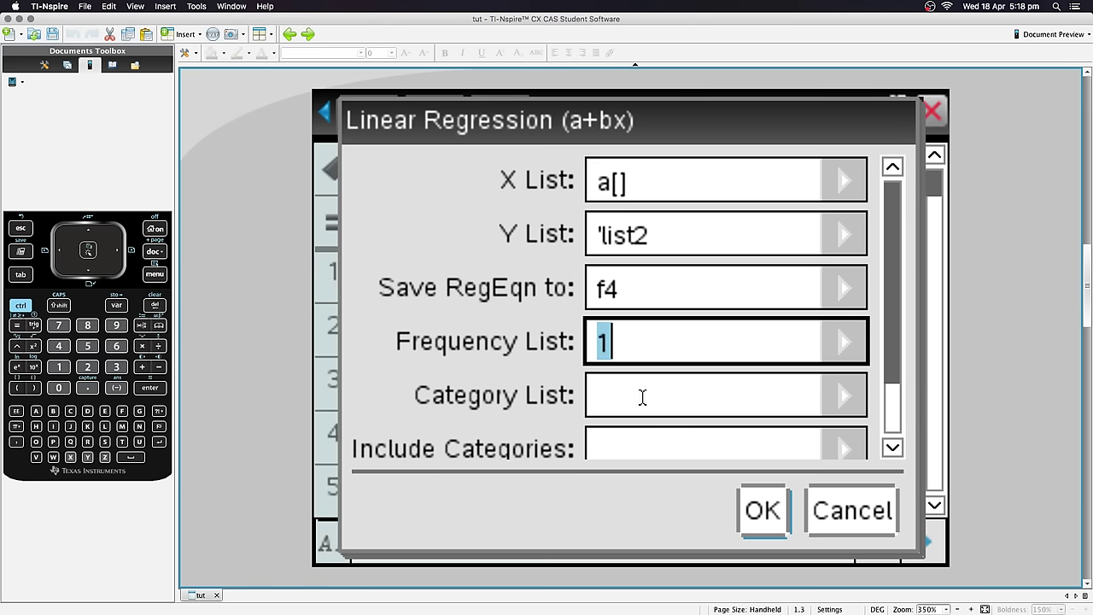
key("Tab")
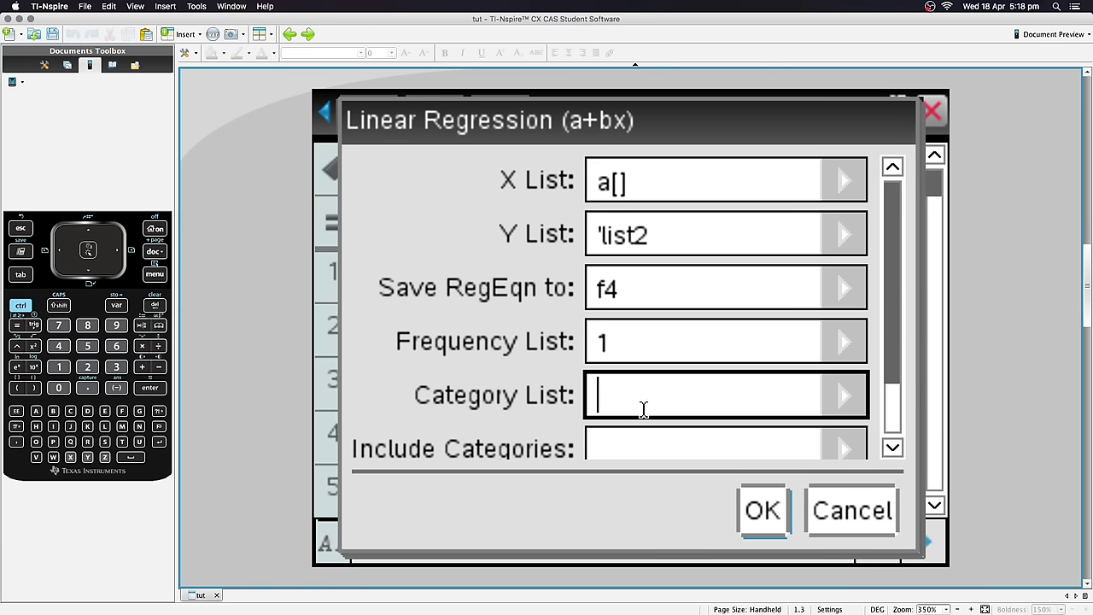
left_click(892, 448)
left_click(892, 449)
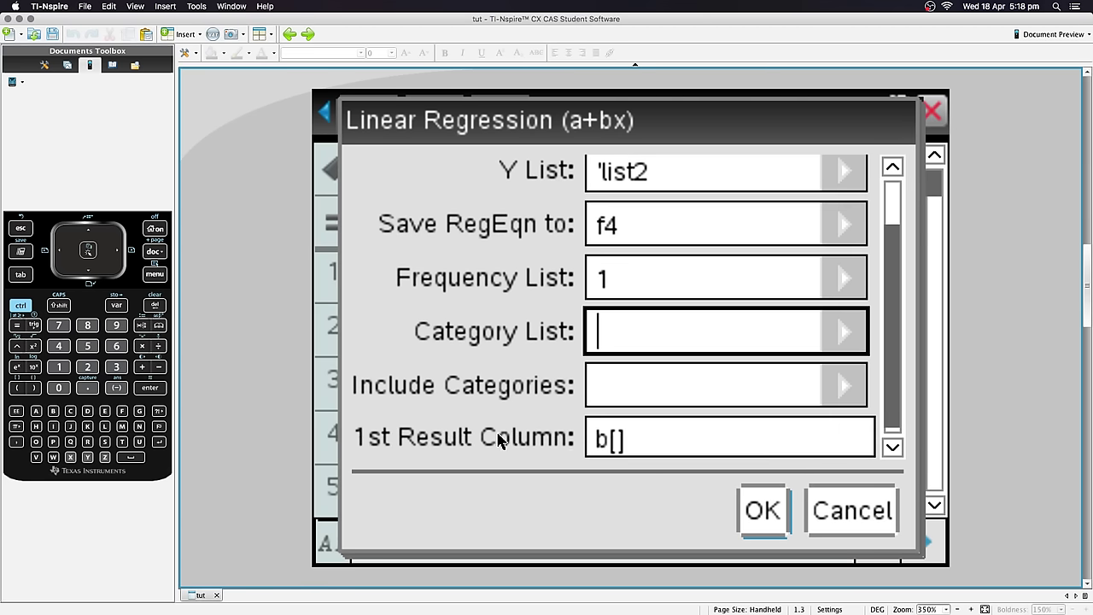
left_click(608, 441)
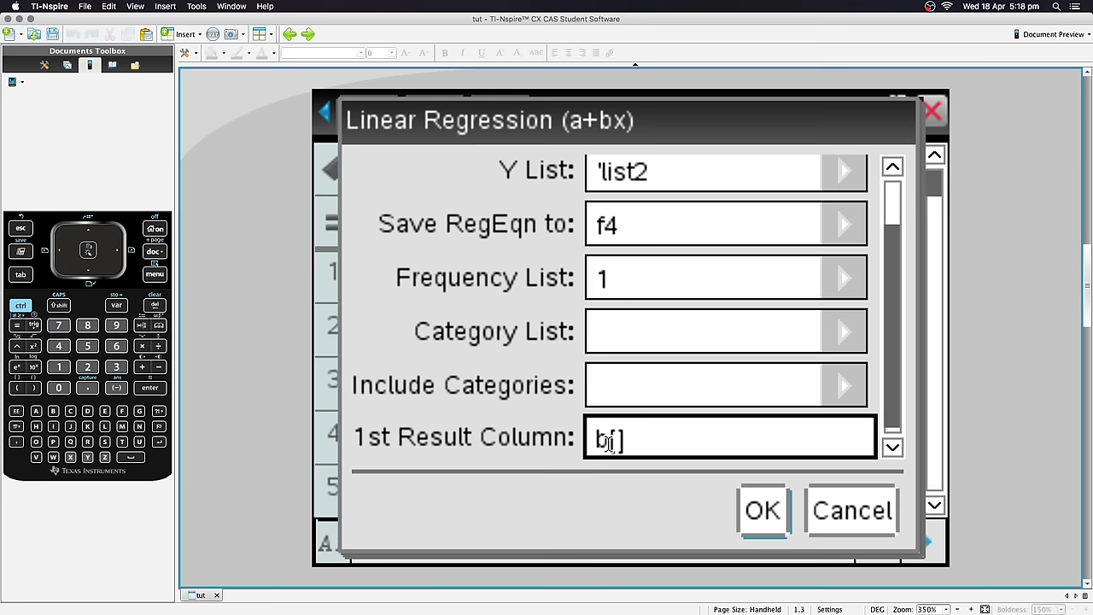
key("BackSpace")
type("e")
left_click(763, 511)
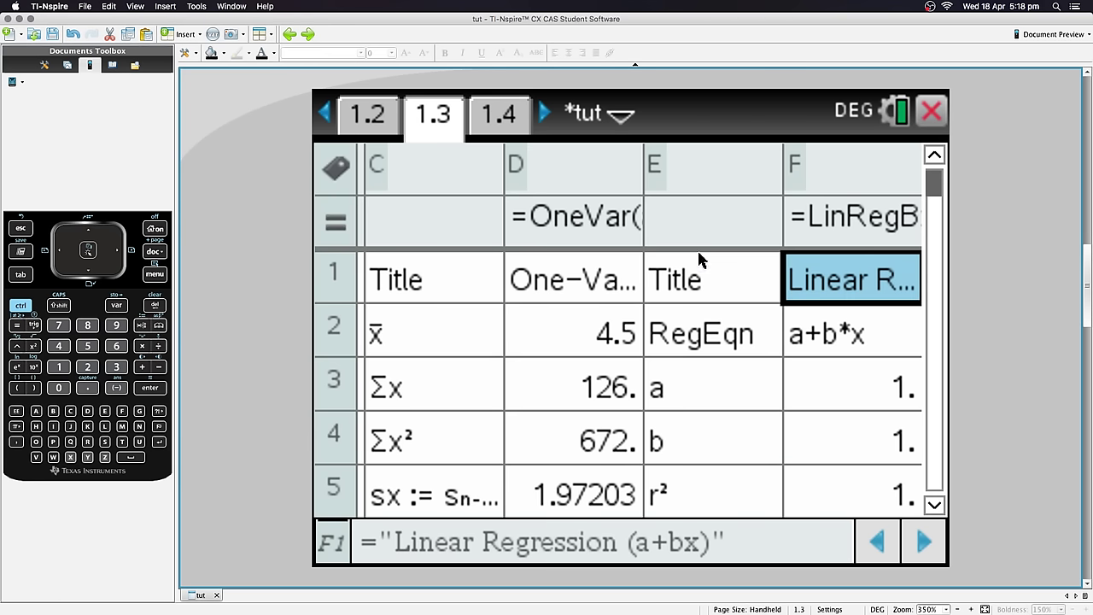
Step: Examine the linear regression results in columns E and F, from the title and coefficients a and b through r to Resid
left_click(698, 289)
left_click(836, 380)
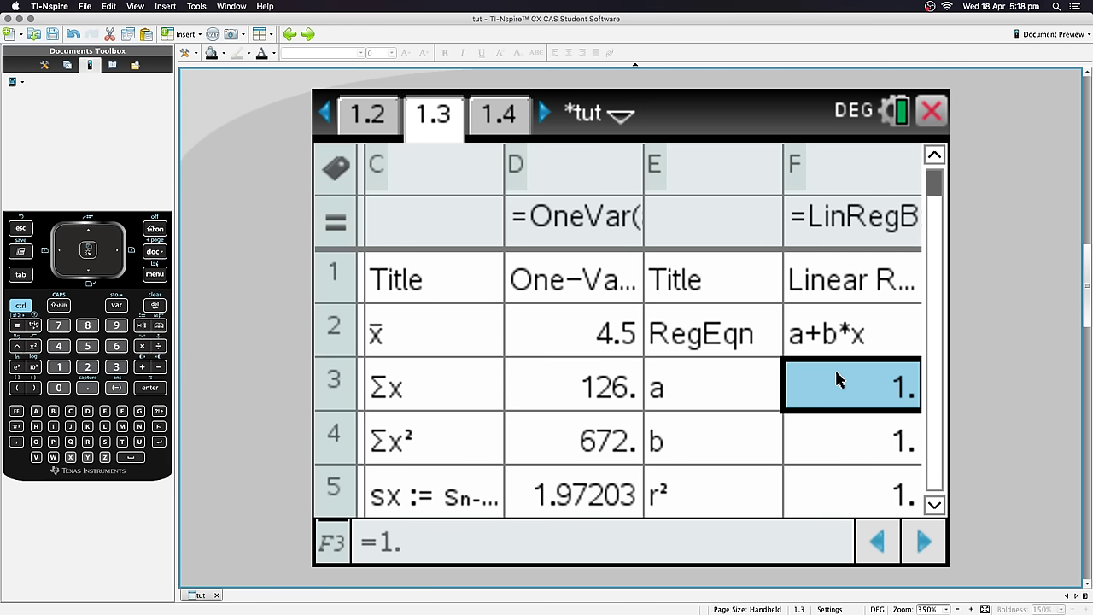
key("Down")
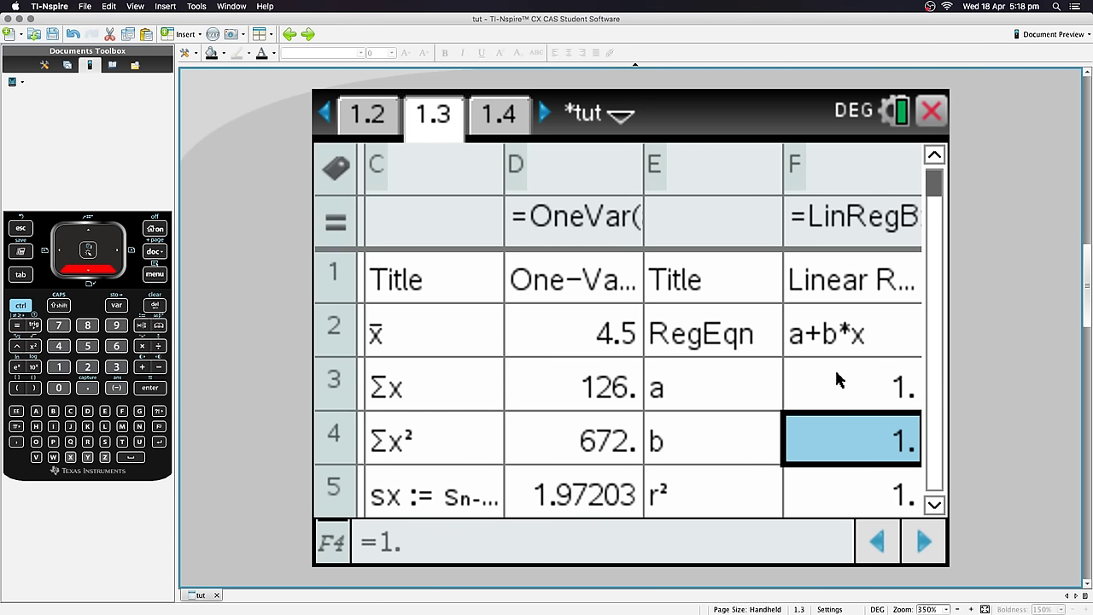
key("Down")
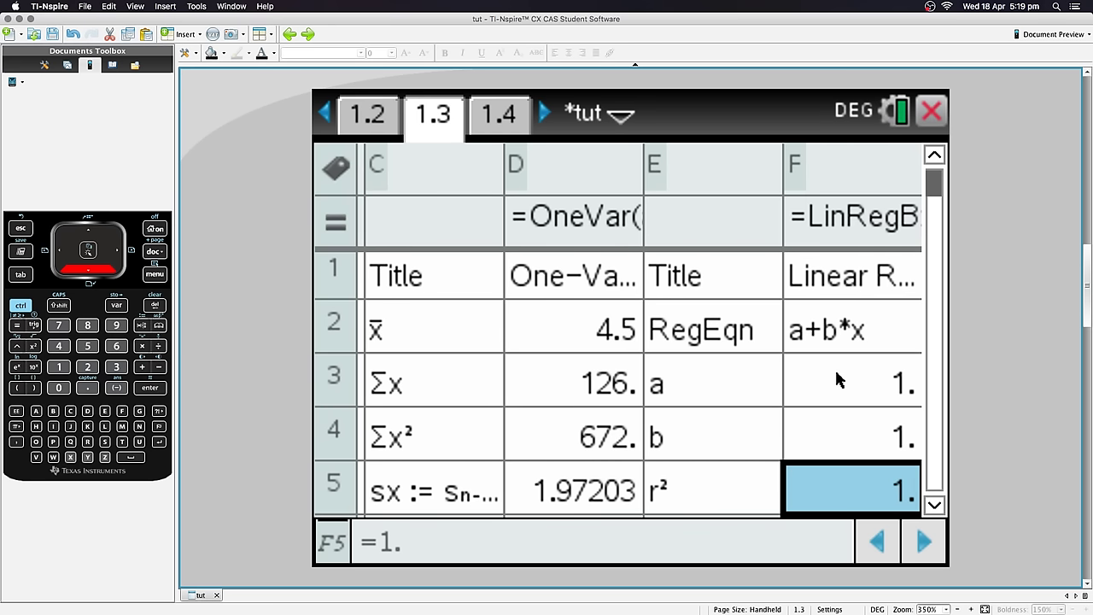
key("Down")
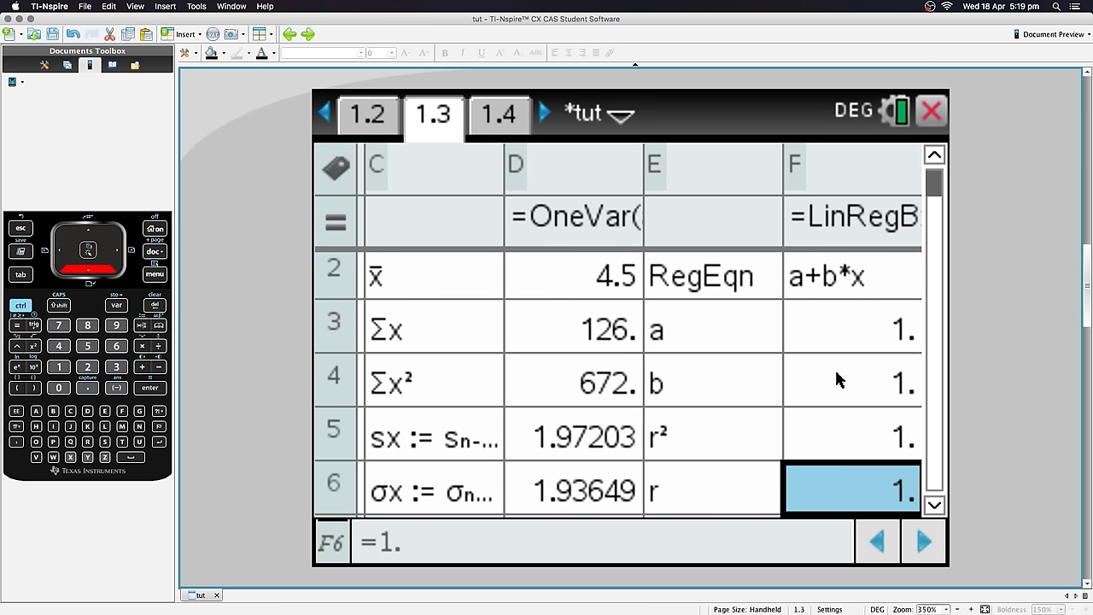
key("Down")
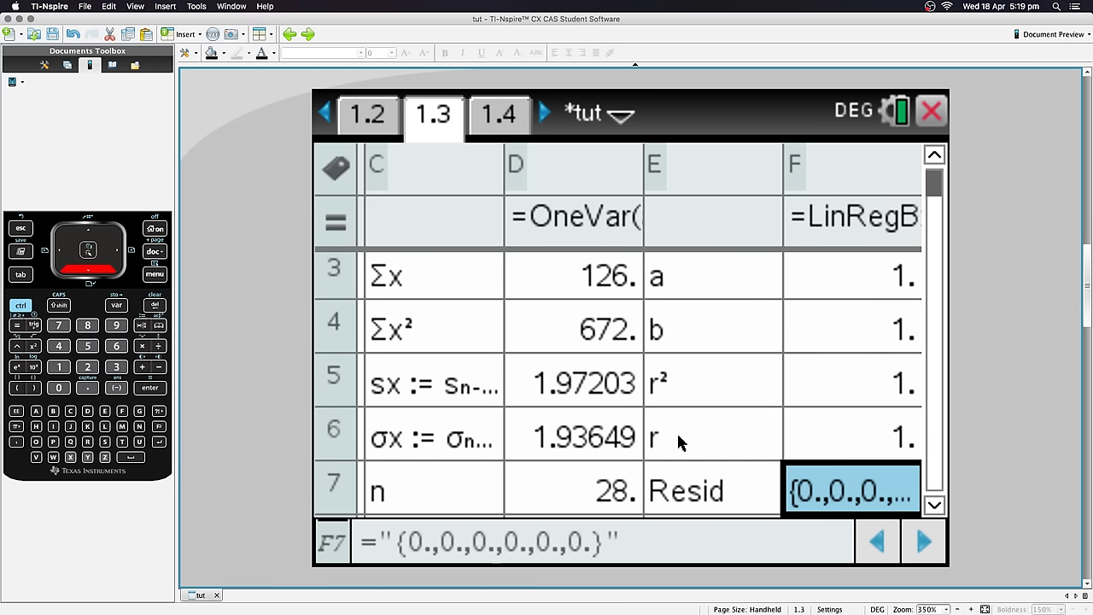
scroll(825, 420, "down", 1)
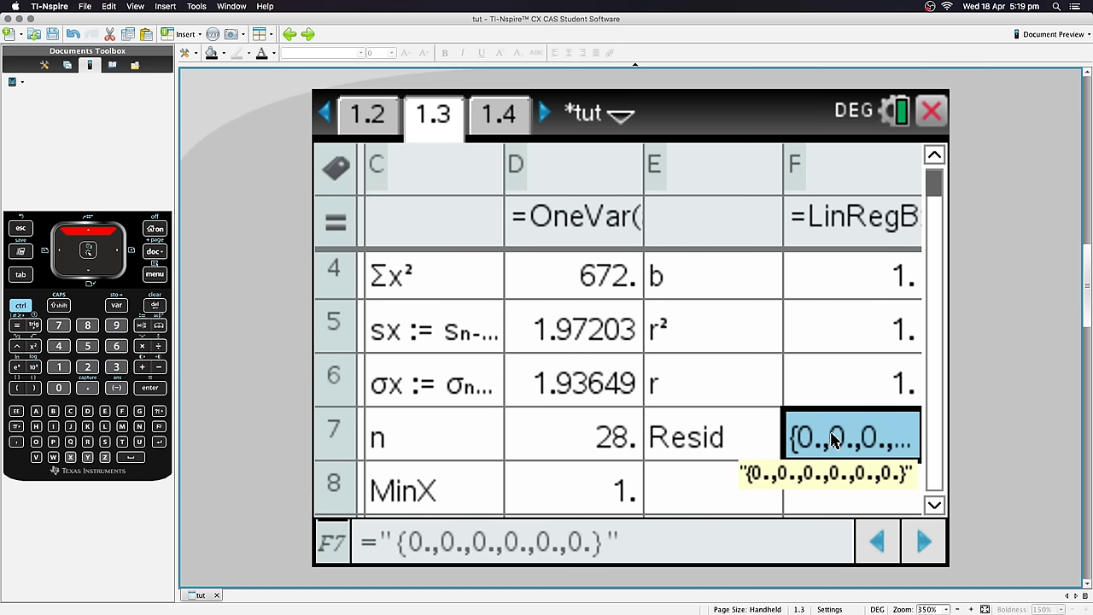
Step: Go to the empty column G and select its formula cell
key("Right")
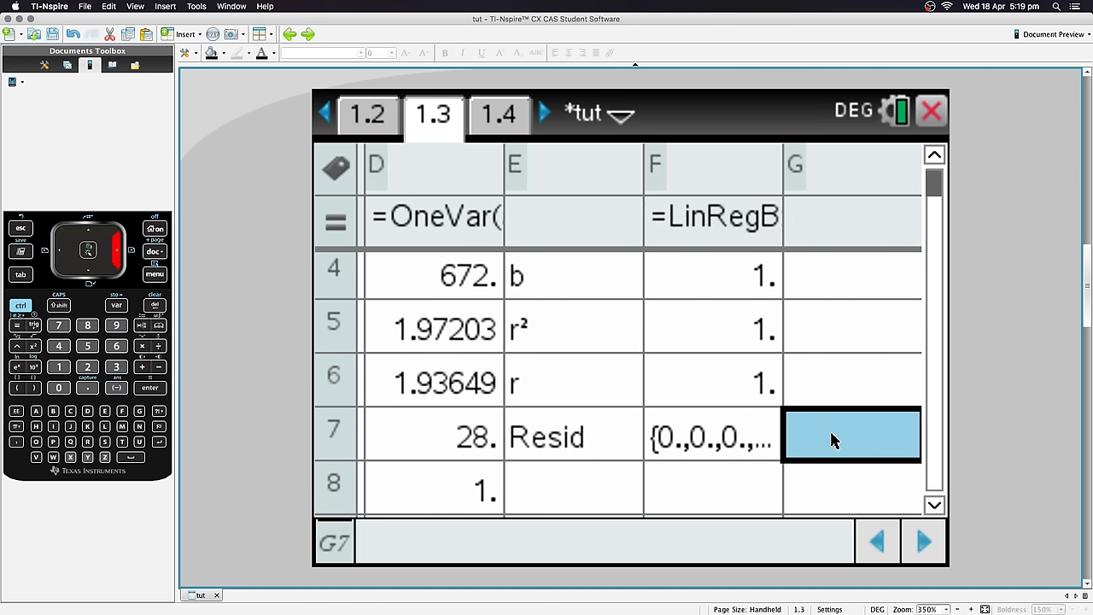
key("Up")
key("Up")
key("Up")
key("Up")
key("Up")
key("Up")
key("Up")
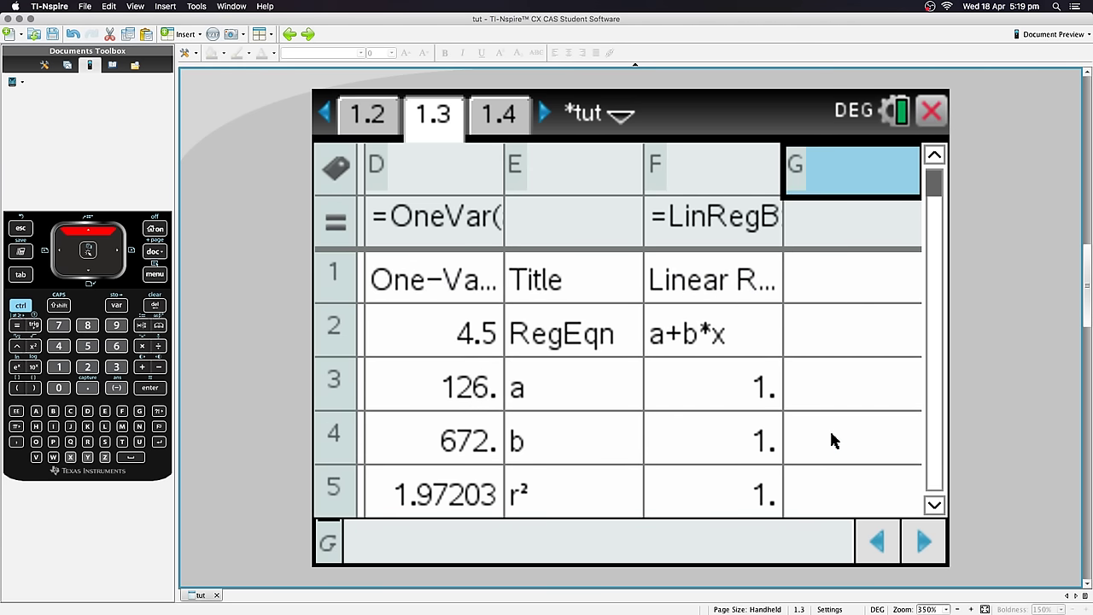
key("Down")
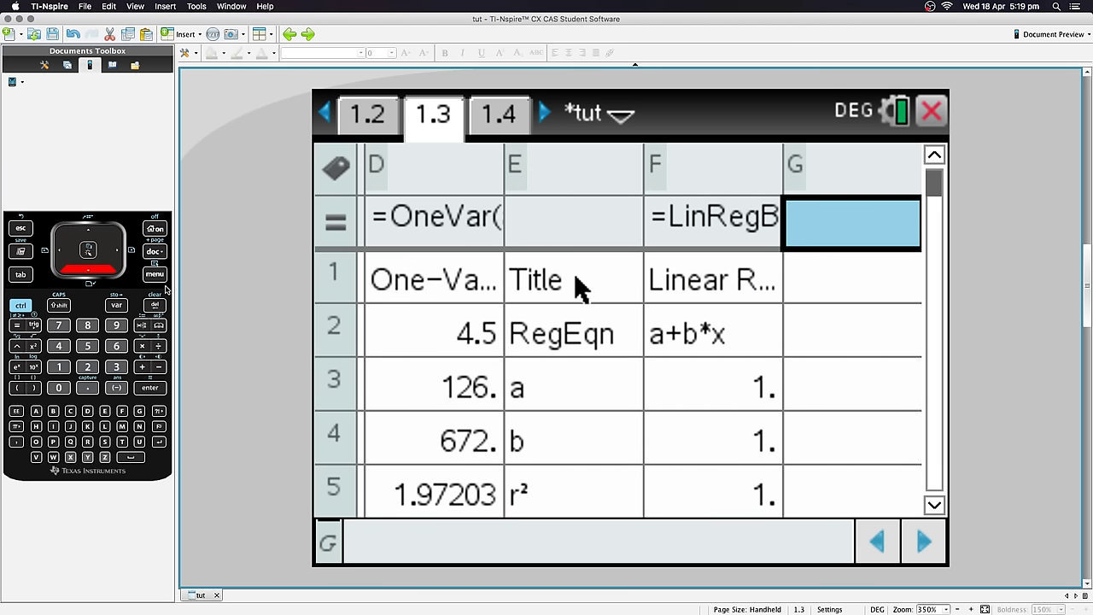
left_click(116, 306)
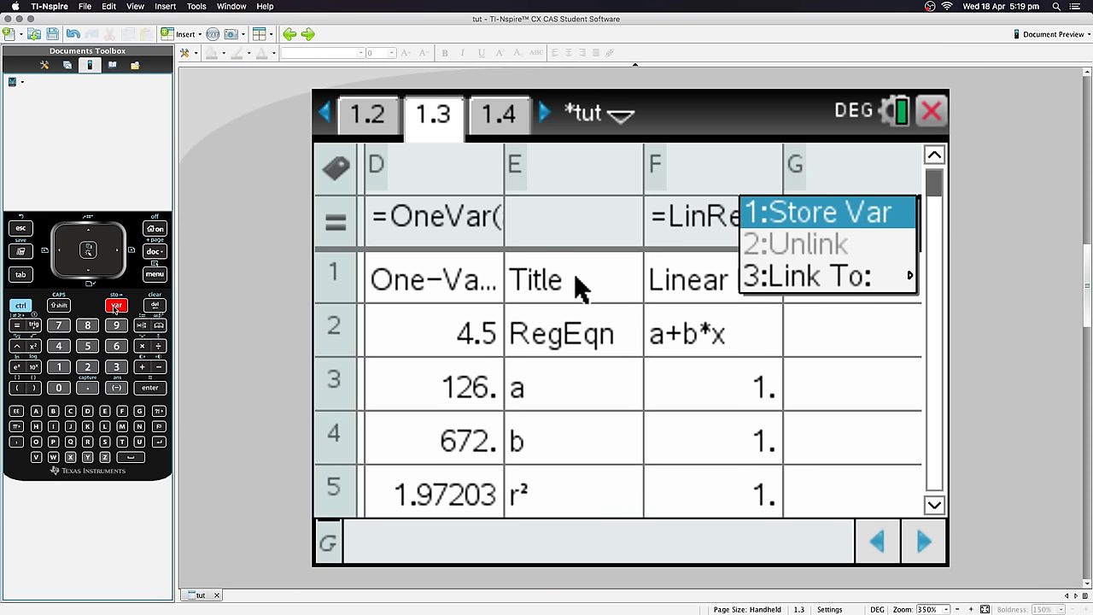
key("Down")
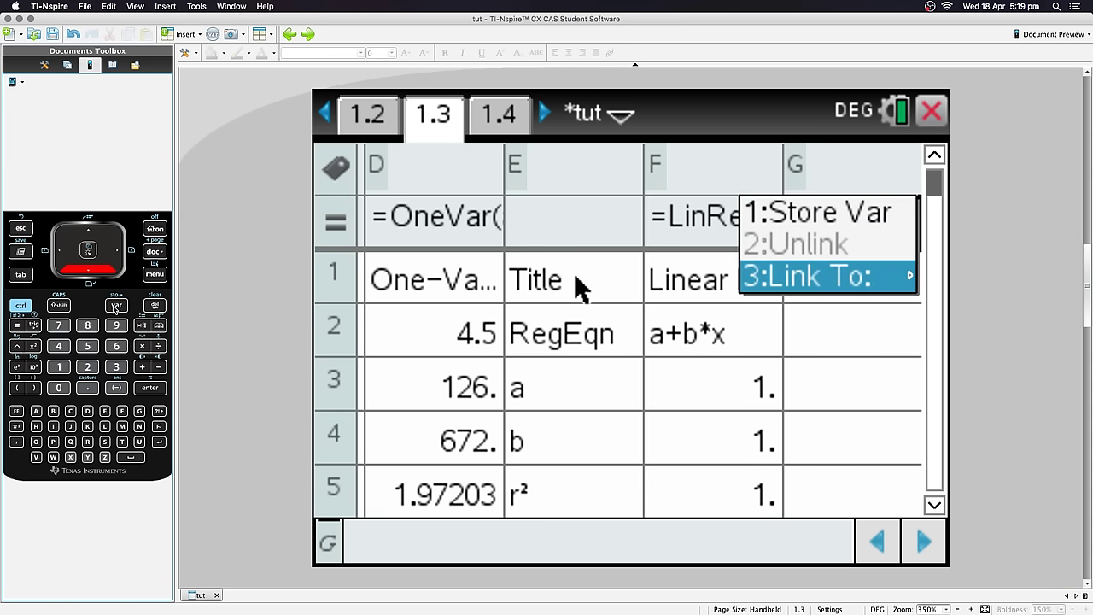
key("Escape")
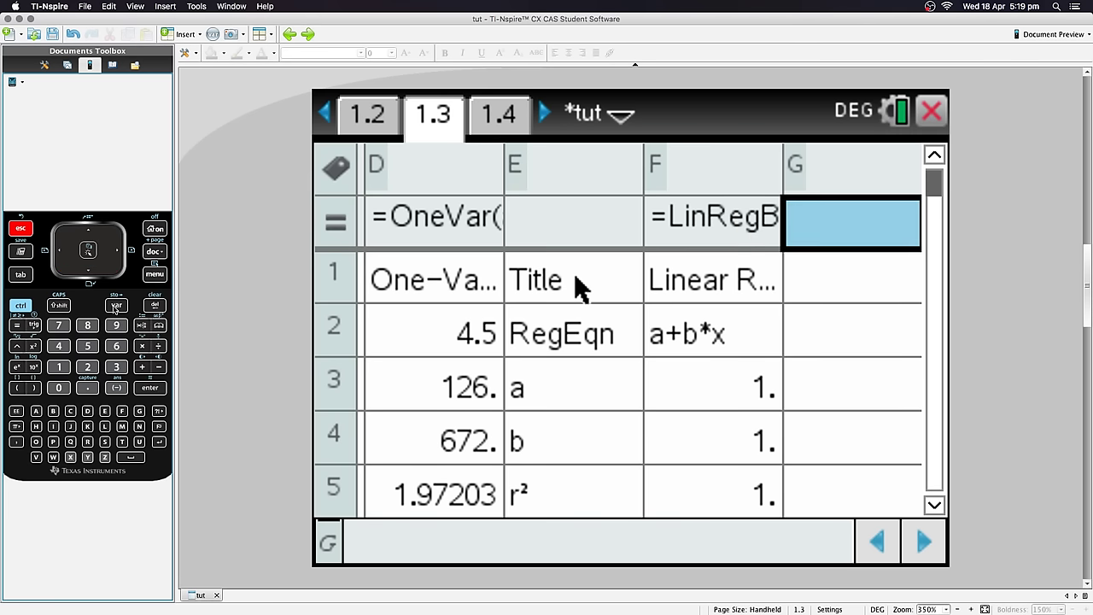
Step: Link column G to the regression residuals variable stat2.resid and select cell G1
key("Up")
key("super+l")
key("Up")
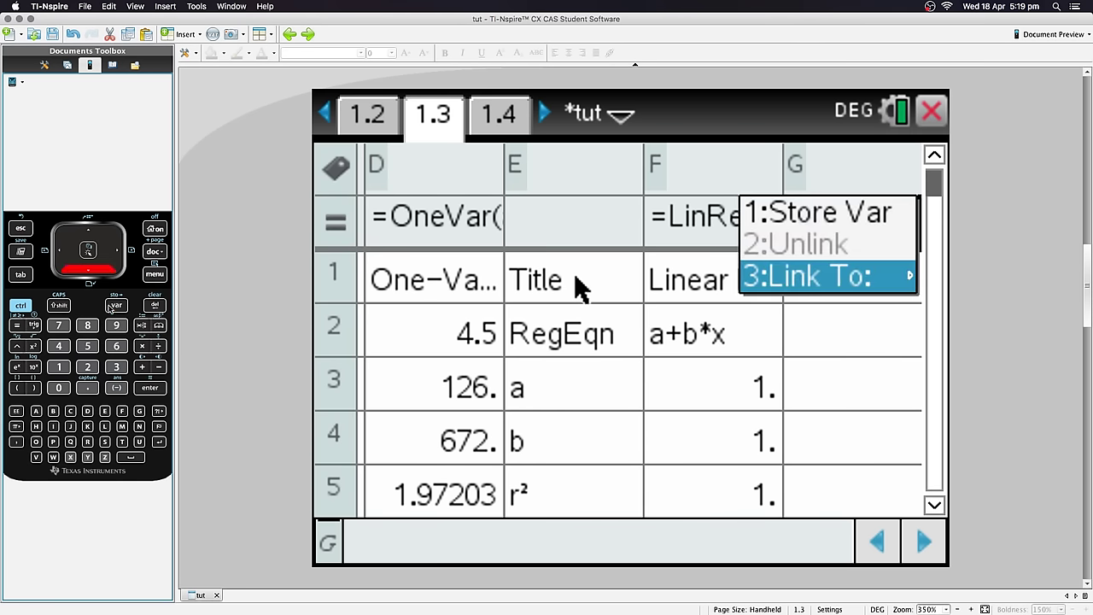
key("Right")
key("Down")
key("Down")
key("Down")
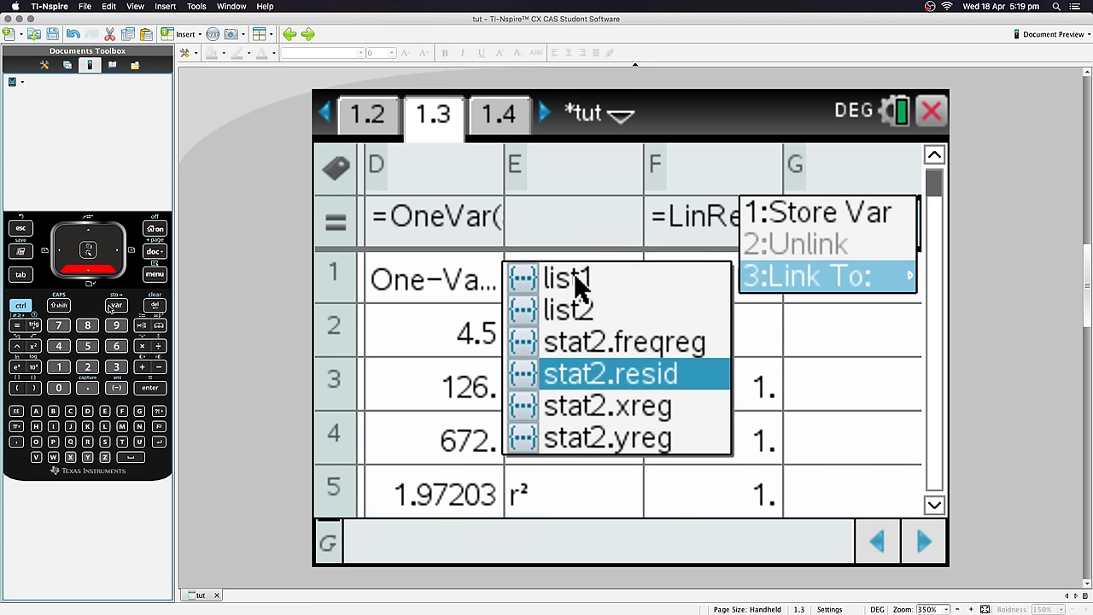
key("Up")
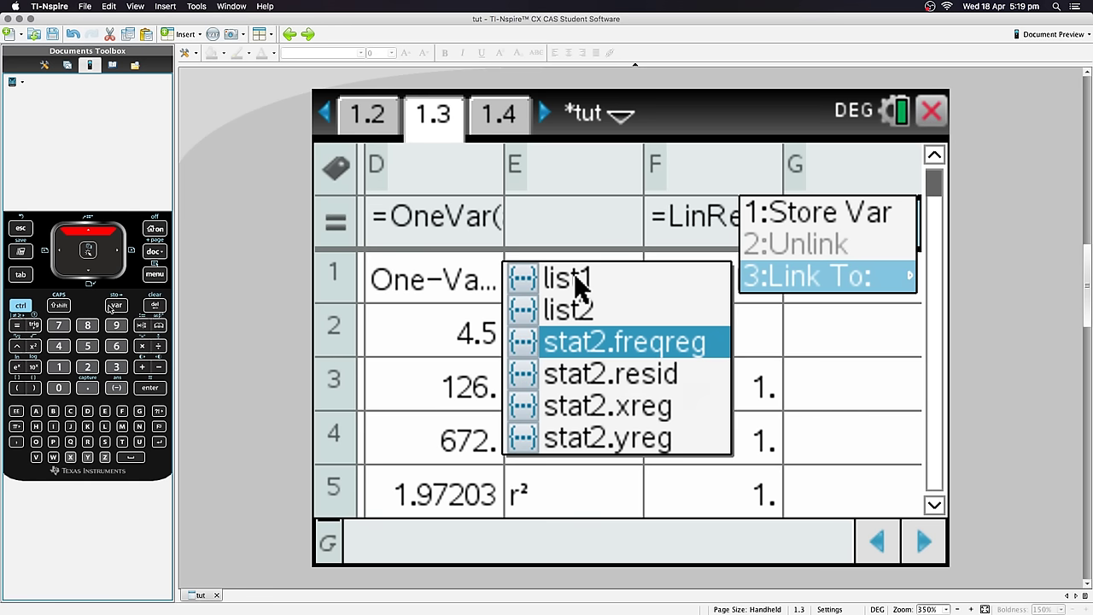
key("Down")
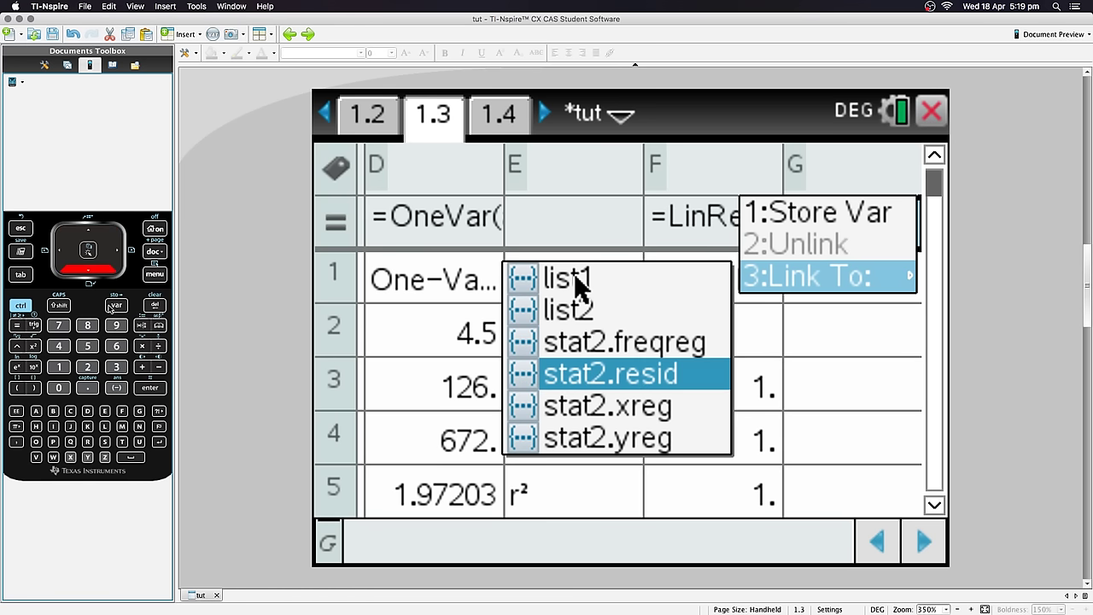
key("Down")
key("Down")
key("Up")
key("Up")
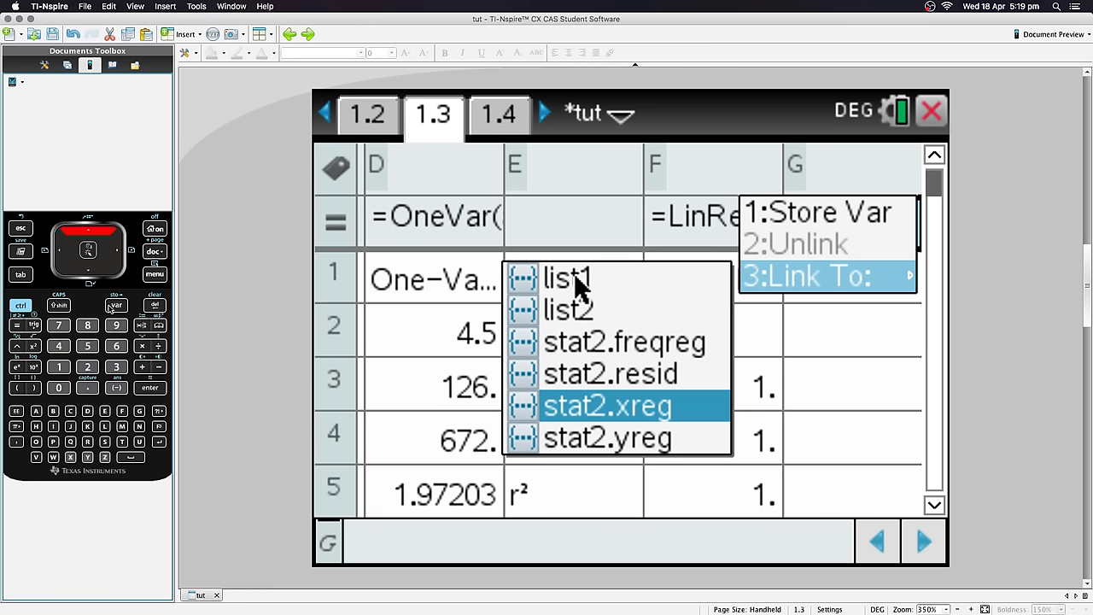
key("Return")
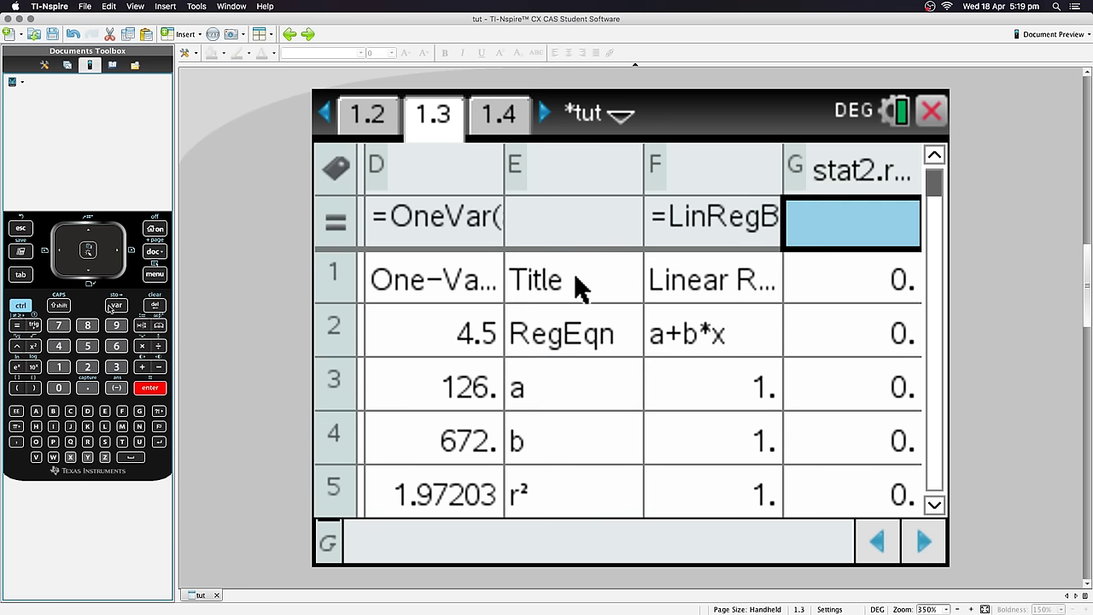
left_click(807, 284)
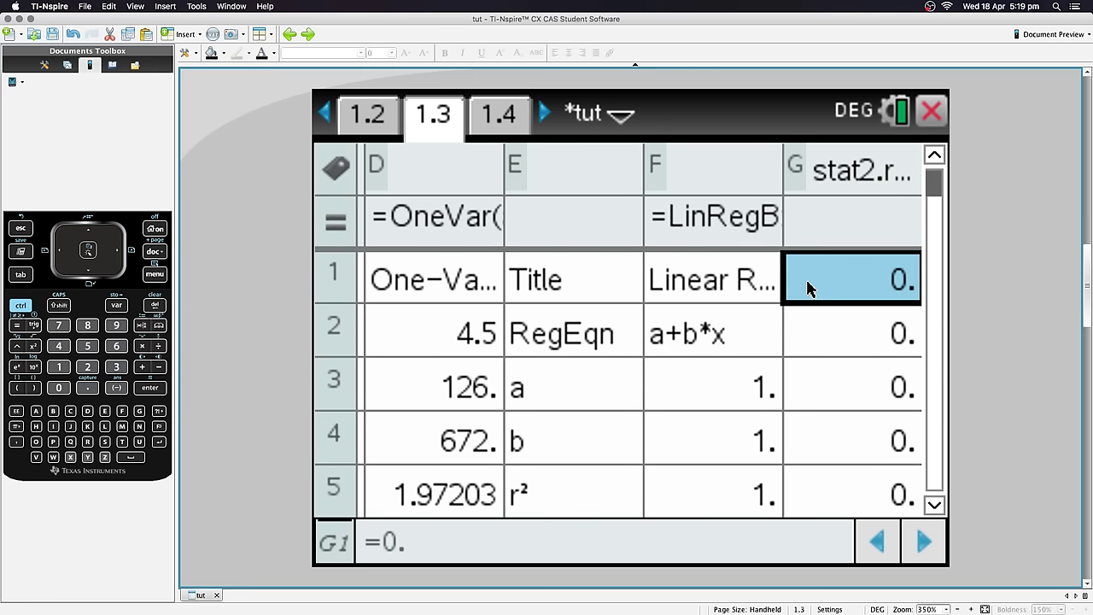
Step: Look through the stat2.resid values in column G and return to cell G1
key("Down")
key("Down")
key("Down")
key("Down")
key("Down")
key("Down")
key("Down")
key("Down")
key("Up")
key("Up")
key("Up")
key("Up")
key("Up")
key("Up")
key("Up")
key("Up")
Step: Go to the scatter plot on page 1.4 and set its vertical-axis variable to stat2.resid
left_click(500, 115)
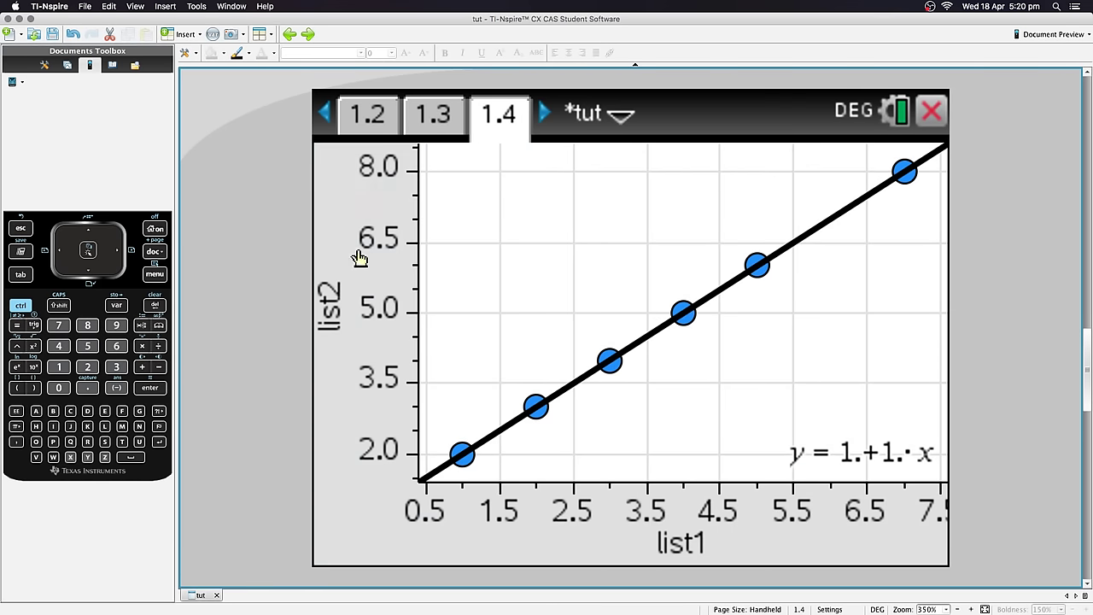
left_click(333, 297)
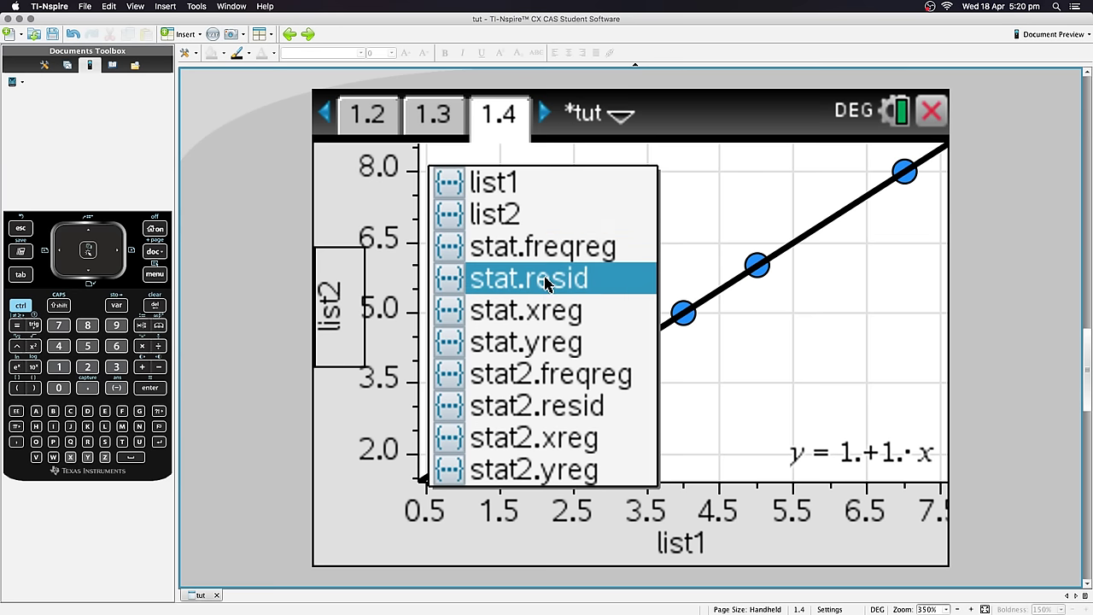
left_click(577, 408)
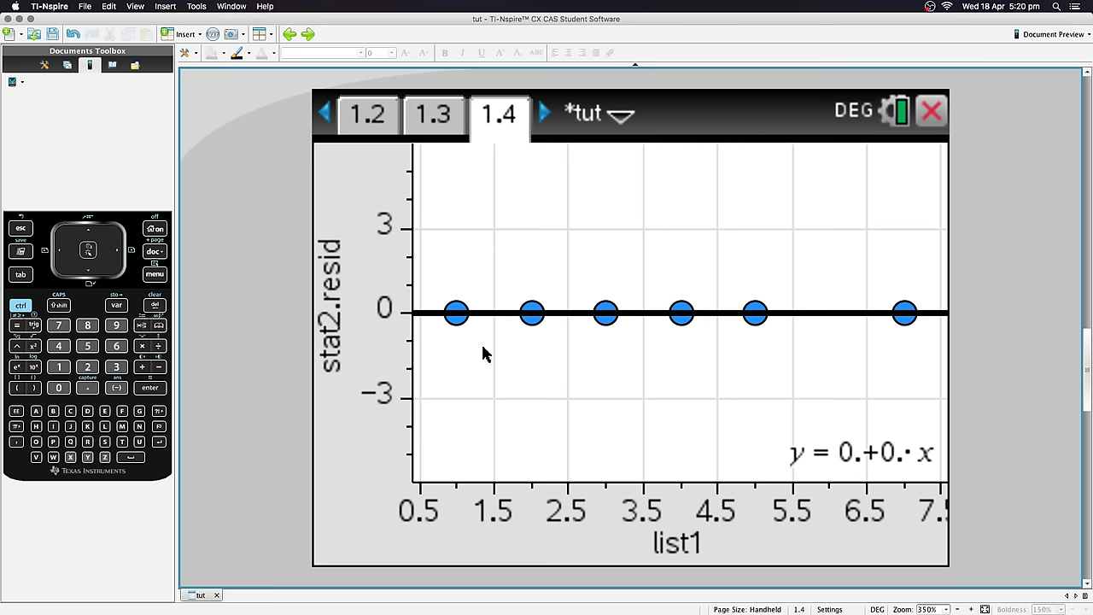
Step: Set the plot's vertical-axis variable back to list2
left_click(336, 288)
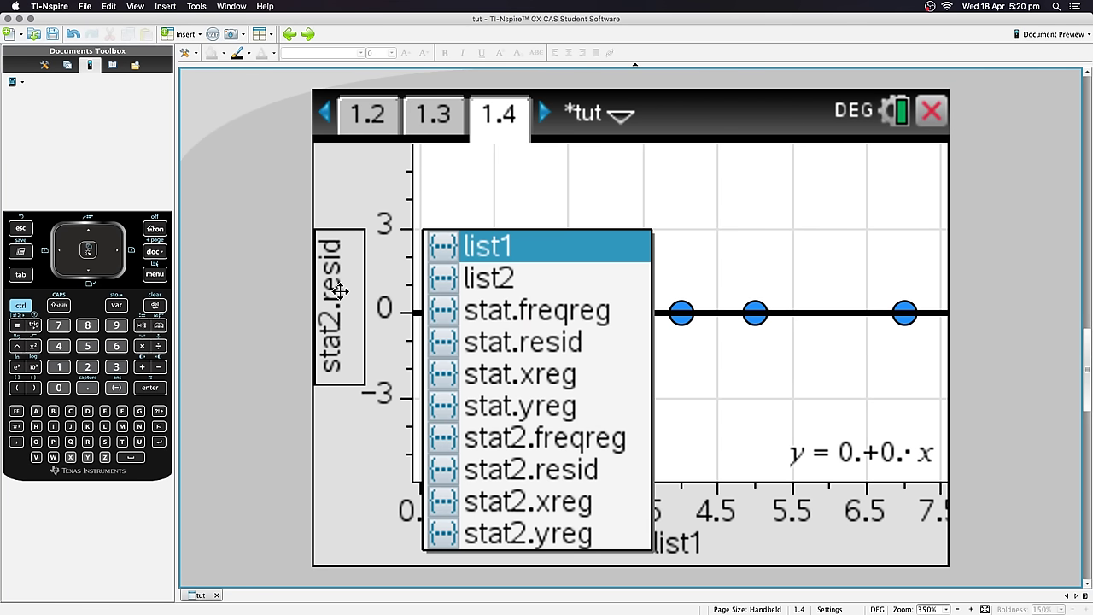
left_click(518, 282)
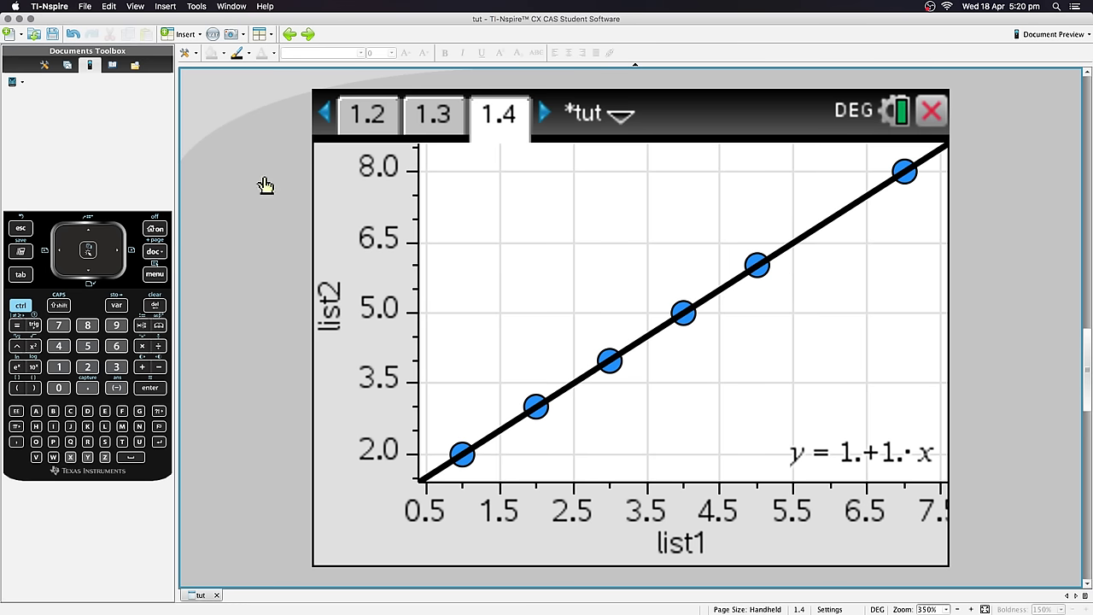
Step: Show the residual plot of the linear regression beneath the list1 and list2 scatter plot
left_click(155, 276)
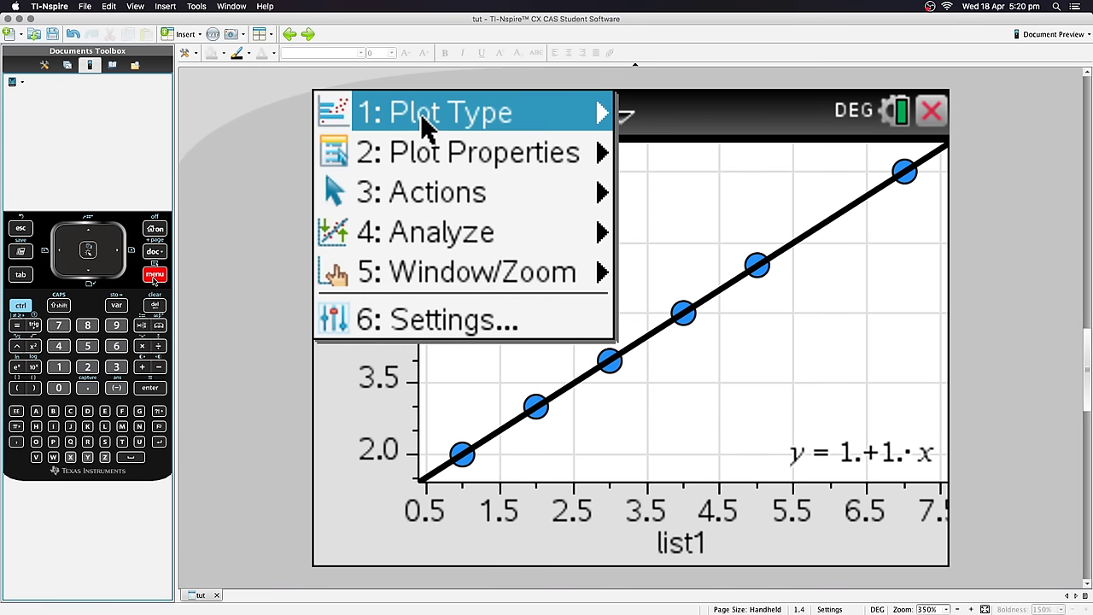
key("Down")
key("Down")
key("Down")
key("Right")
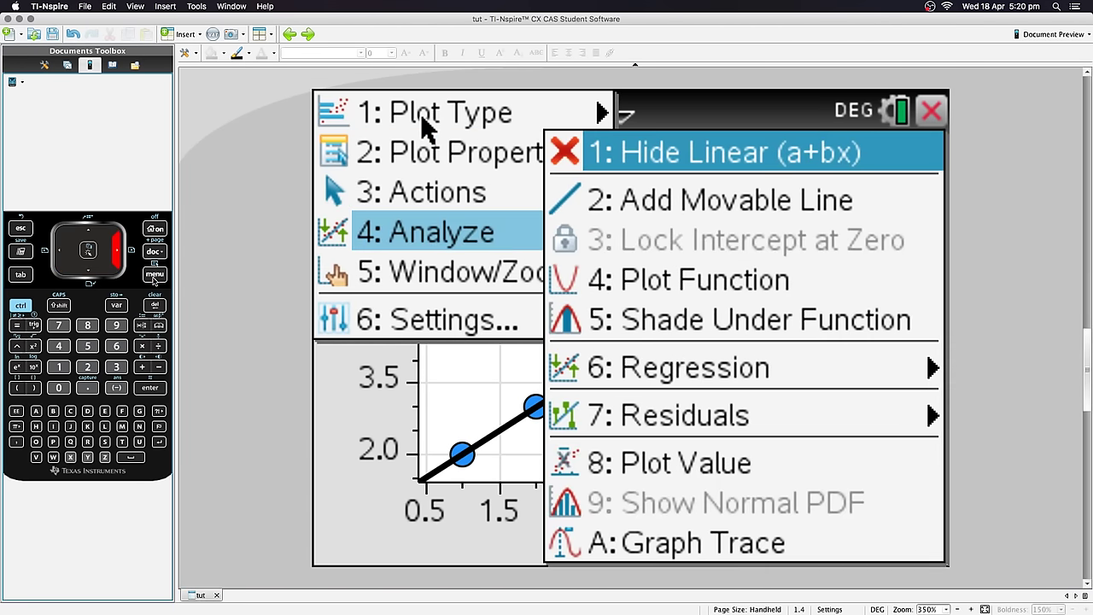
key("Down")
key("Down")
key("Down")
key("Down")
key("Right")
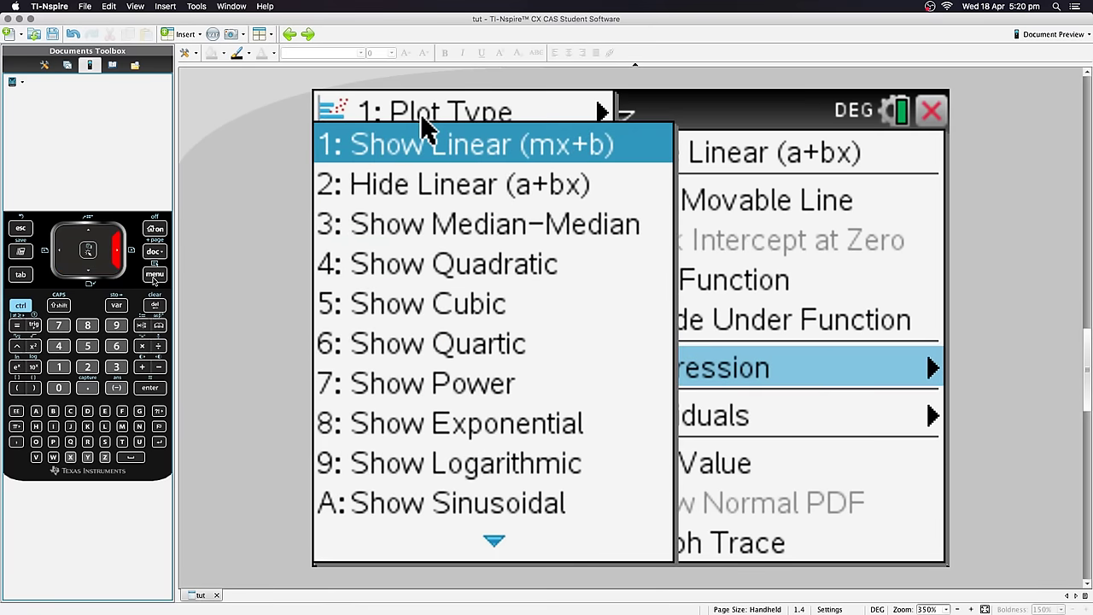
key("Left")
key("Down")
key("Right")
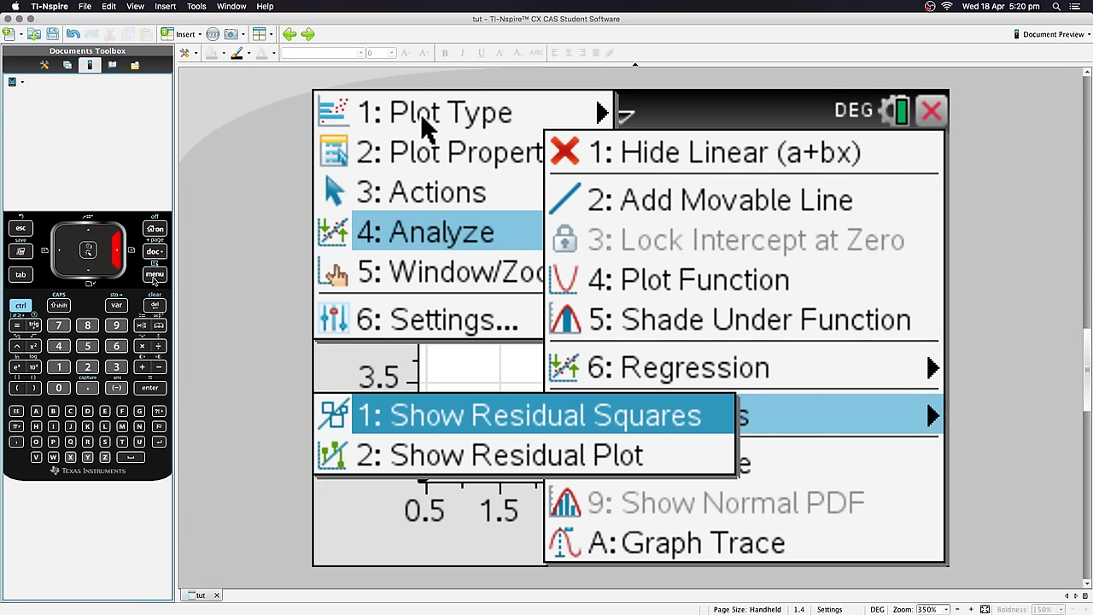
key("Down")
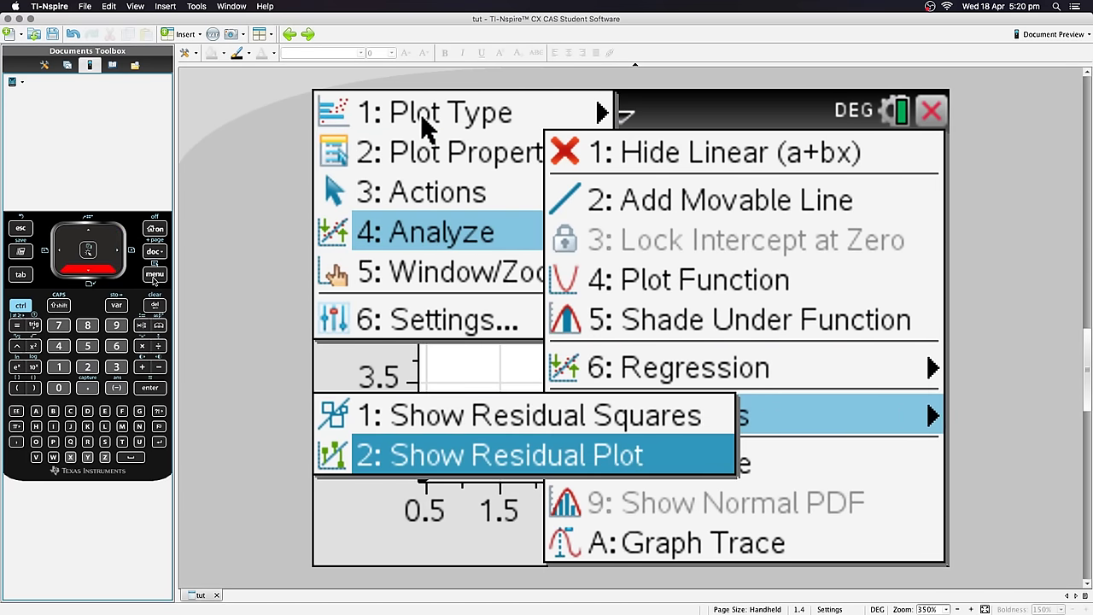
key("Return")
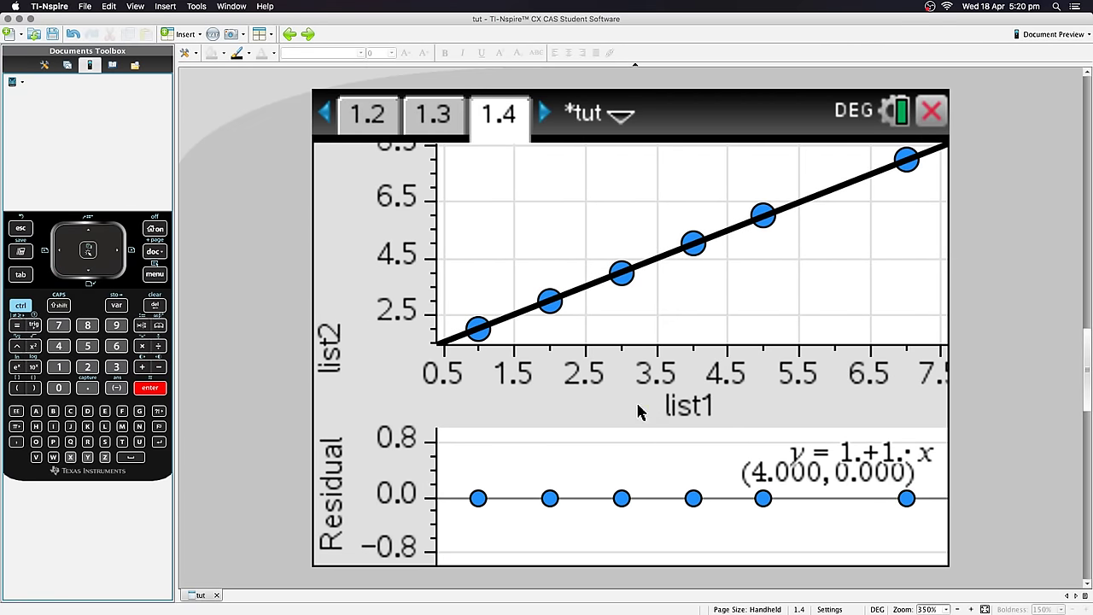
Step: Check the points in the residual plot and slightly rescale the horizontal list1 axis by hand
mouse_move(629, 493)
mouse_move(551, 498)
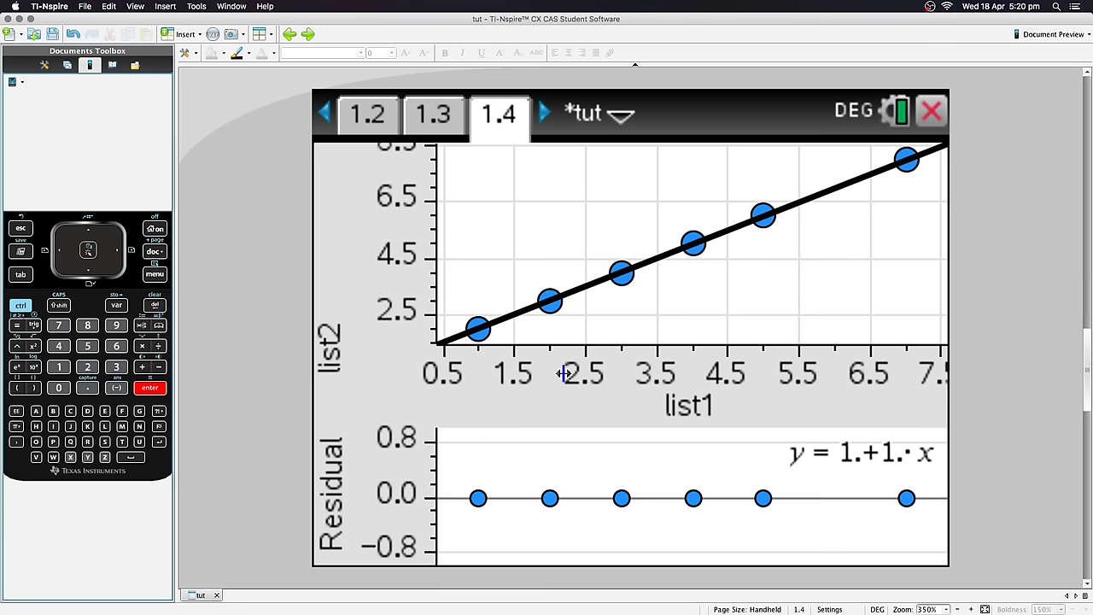
left_click(562, 403)
mouse_move(564, 379)
left_mouse_down()
mouse_move(551, 384)
mouse_move(705, 380)
mouse_move(486, 383)
mouse_move(576, 384)
left_mouse_up()
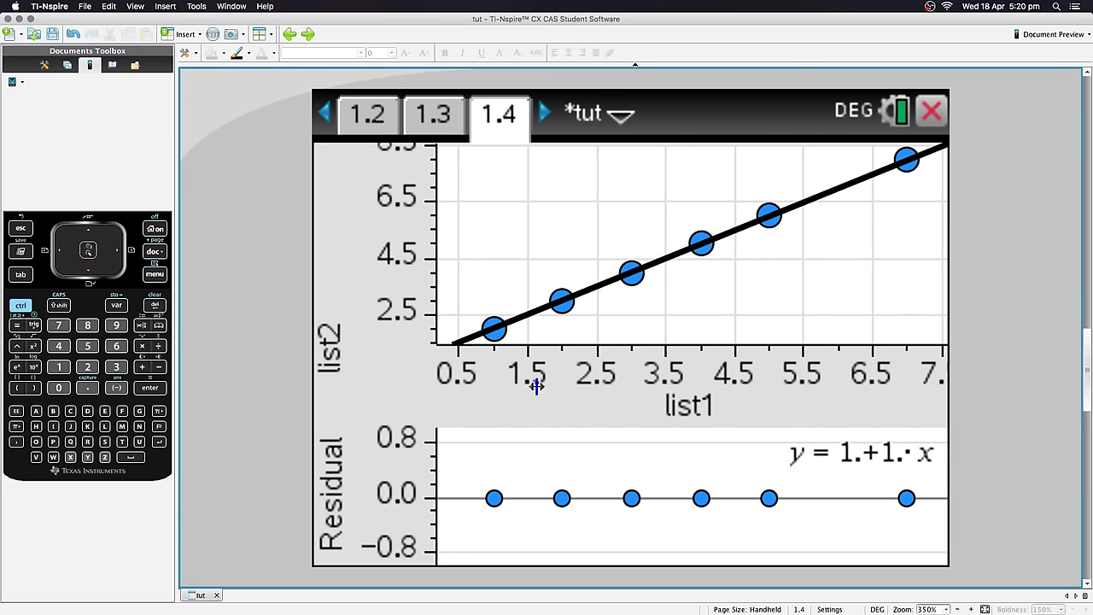
Step: Refit the plot window to the data with Zoom – Data
left_click(152, 277)
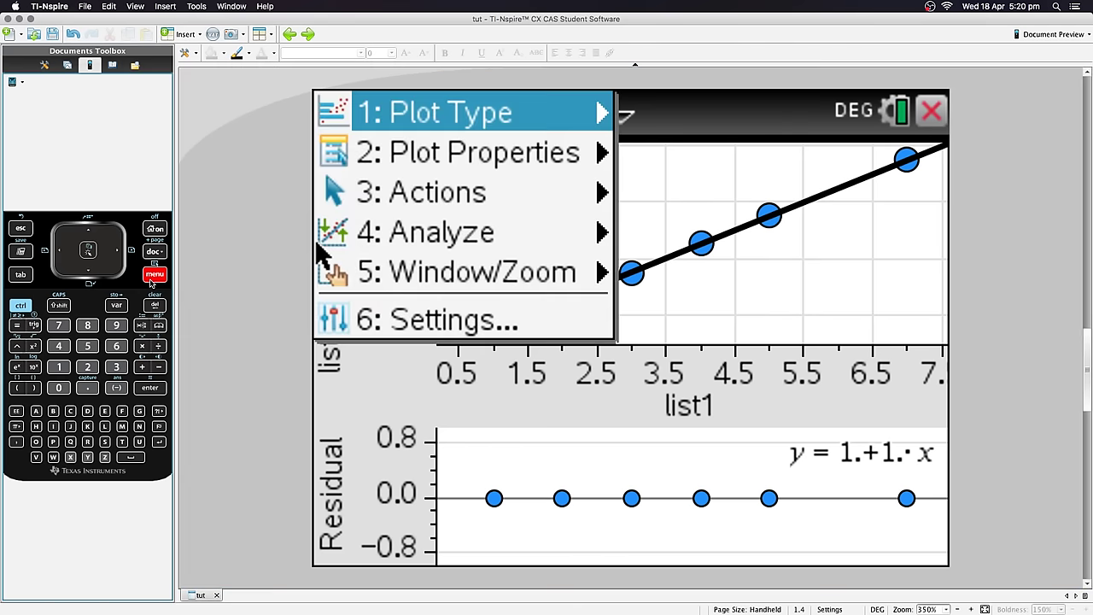
mouse_move(557, 282)
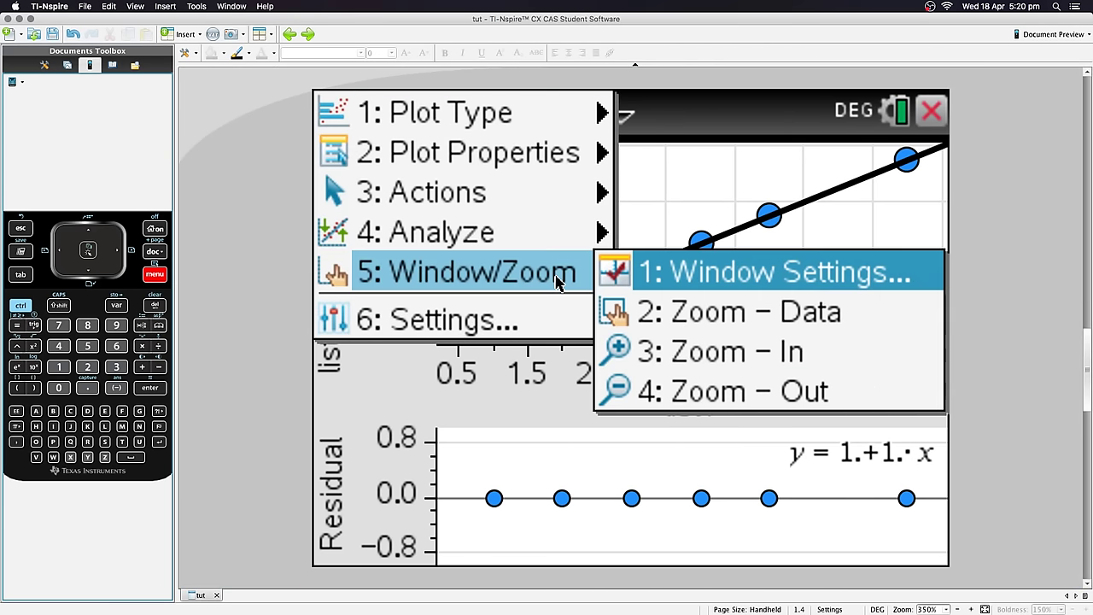
key("Right")
key("Down")
key("Return")
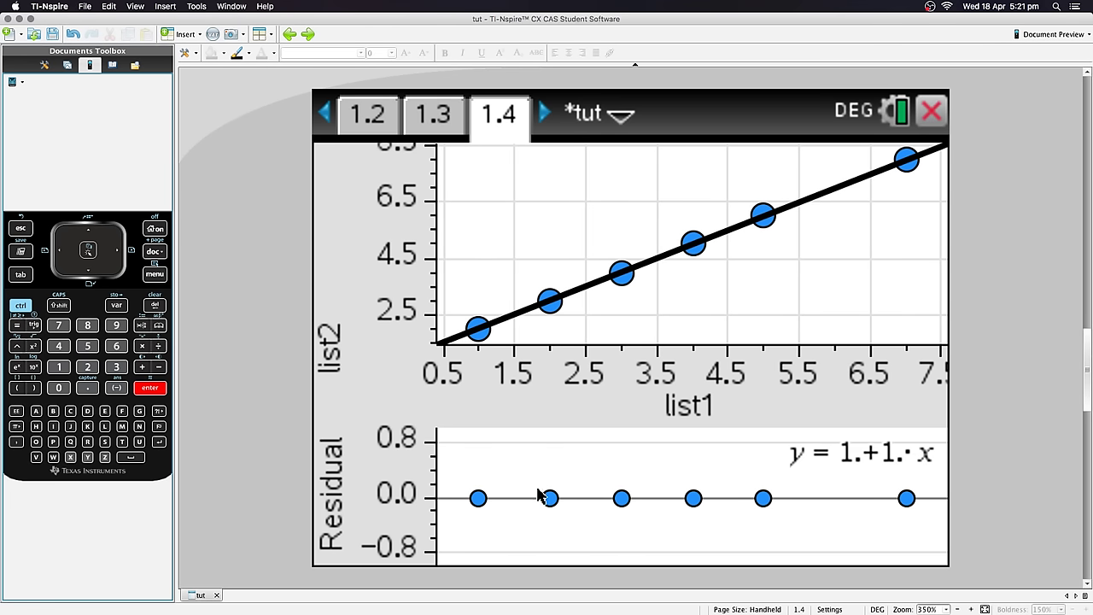
Step: Rescale the residual plot's vertical axis by hand to run from 0 to a little above 20
left_click(401, 456)
left_click_drag(401, 461, 432, 584)
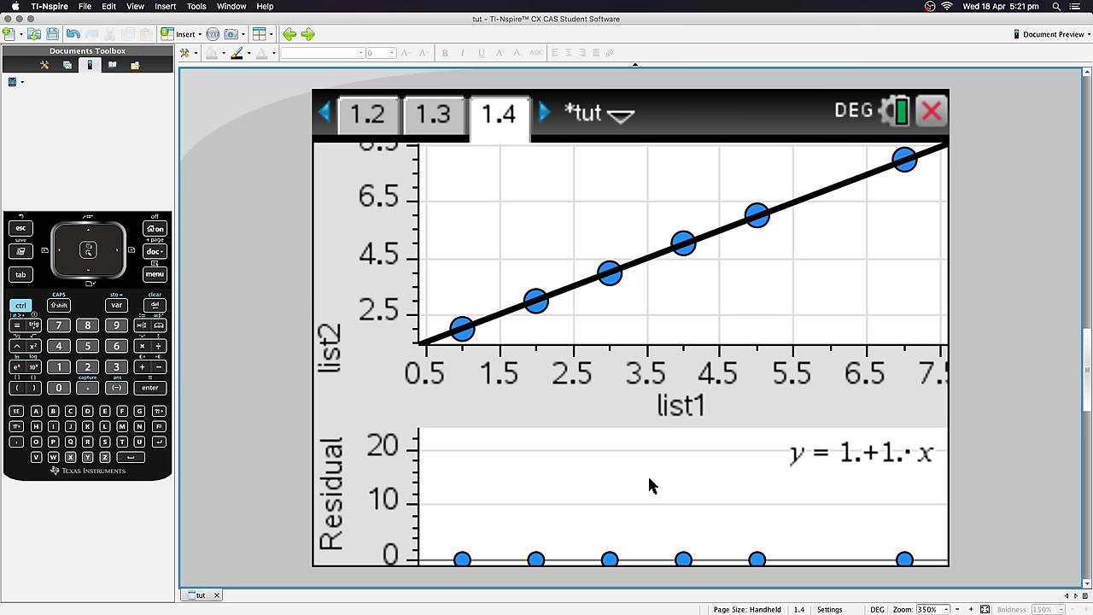
Step: Reduce the document view zoom to 100% and set it back to 350%
left_click(947, 610)
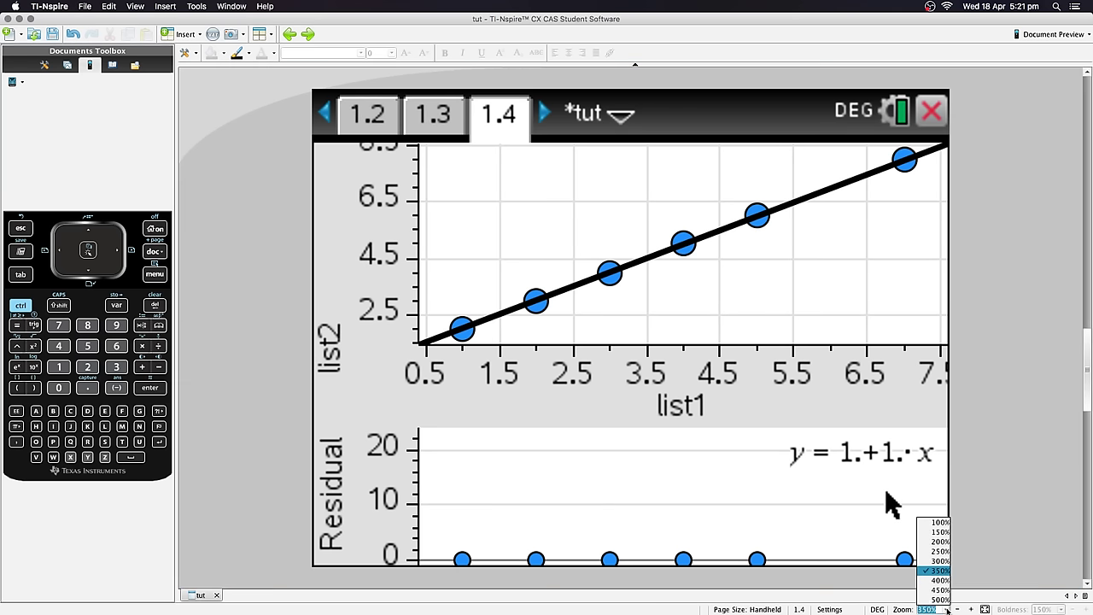
left_click(940, 522)
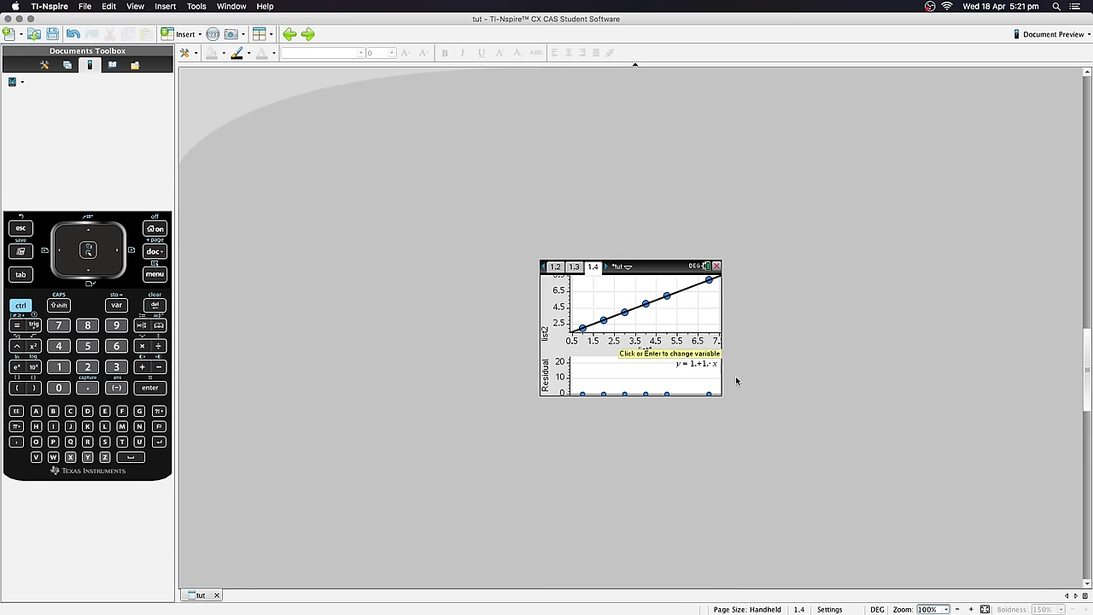
left_click(945, 609)
left_click(935, 575)
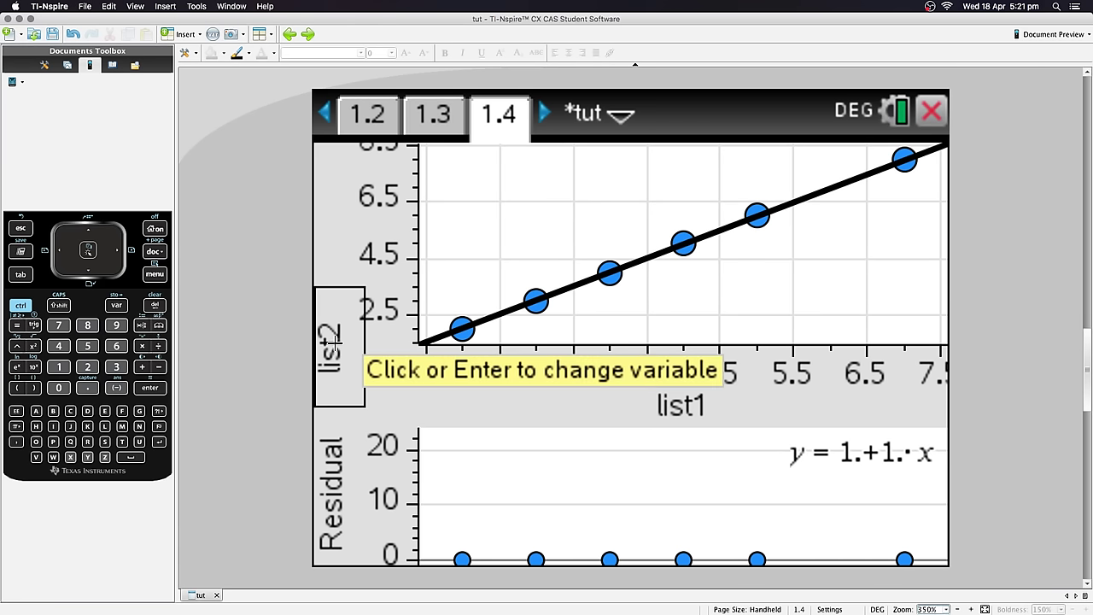
left_click(154, 275)
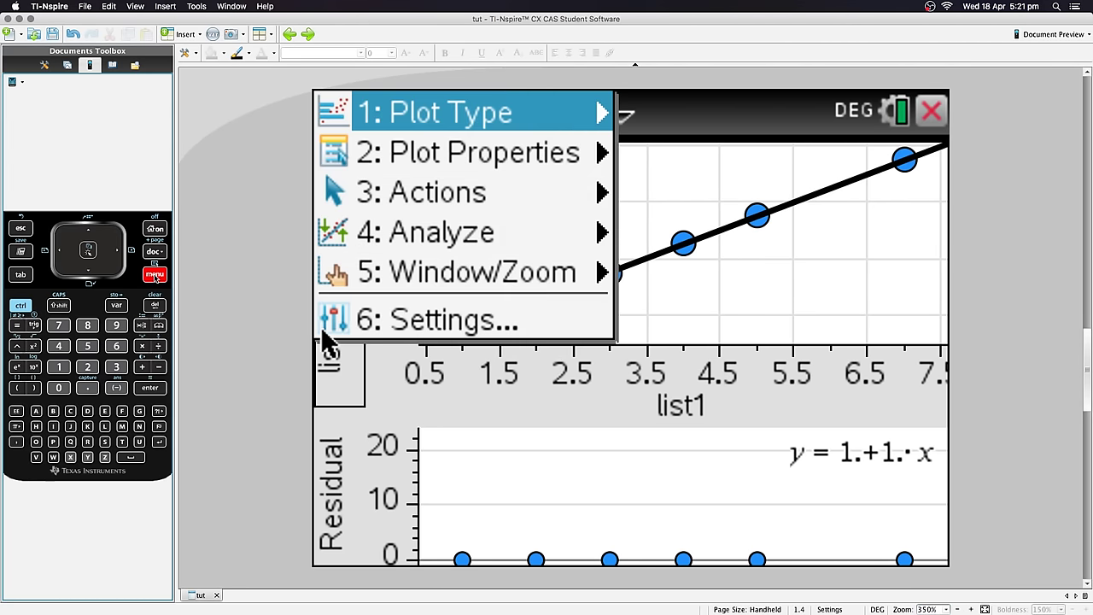
key("Down")
key("Down")
key("Down")
key("Right")
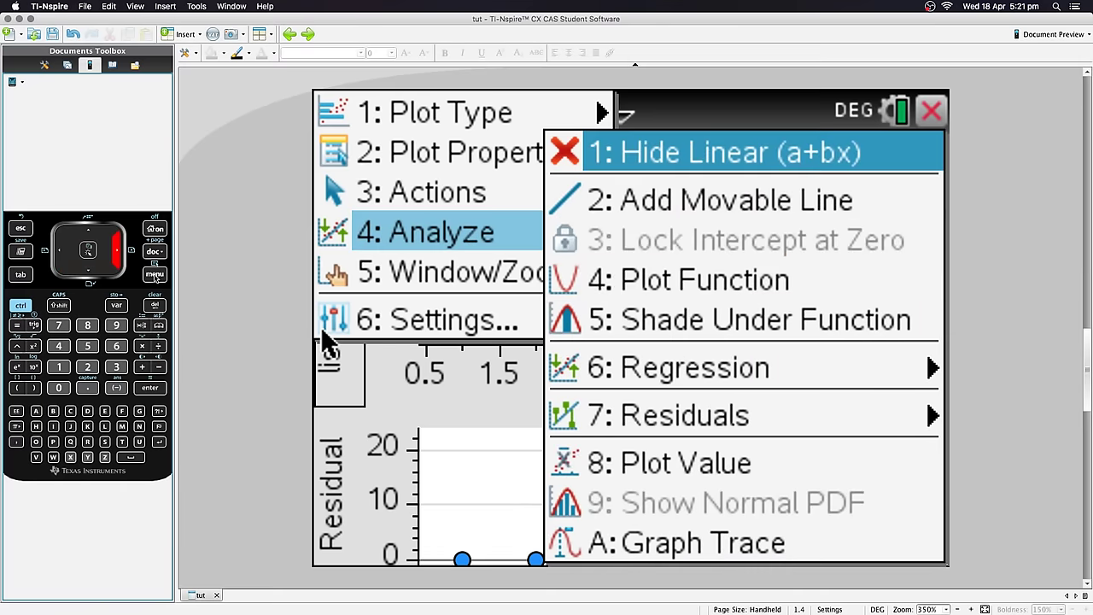
key("Down")
key("Down")
key("Down")
key("Down")
key("Down")
key("Down")
key("Up")
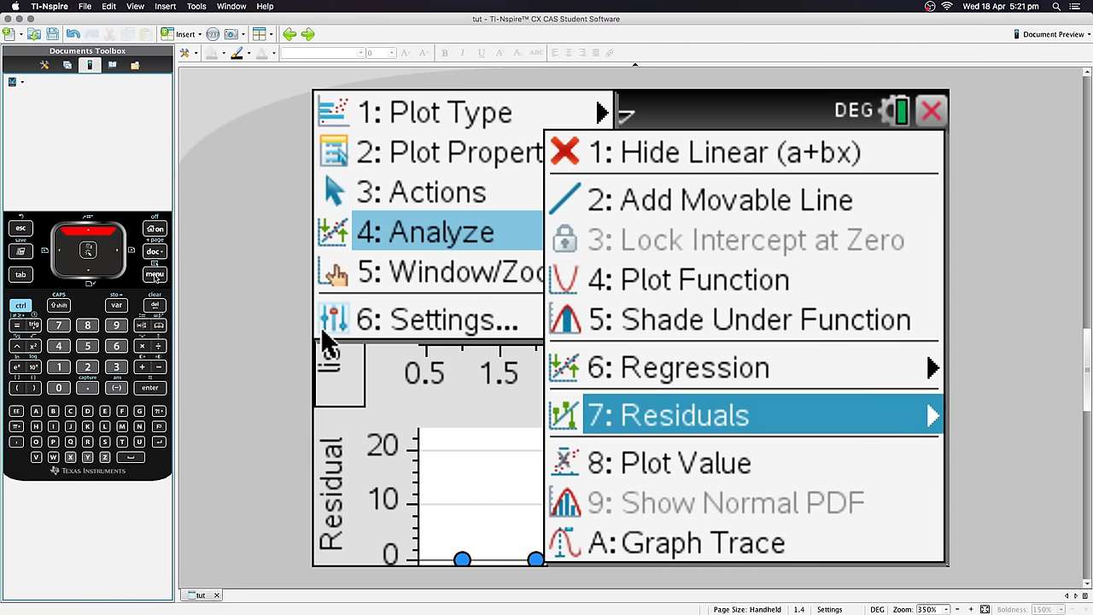
key("Right")
key("Down")
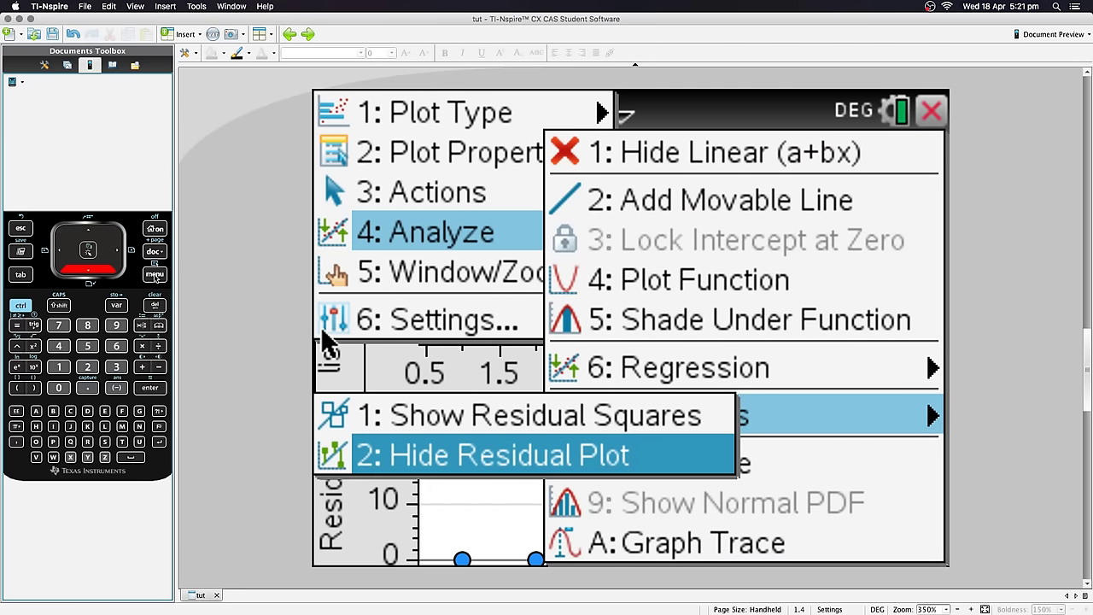
key("Escape")
key("Escape")
key("Escape")
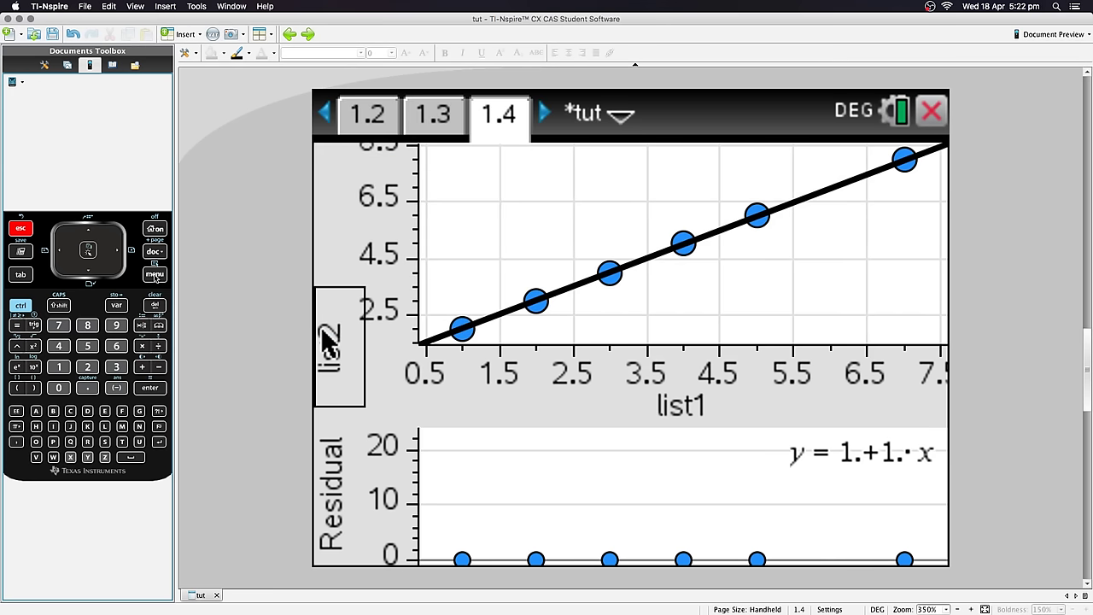
Step: Undo the rescaling of the residual axis and the display of the residual plot
left_click(19, 306)
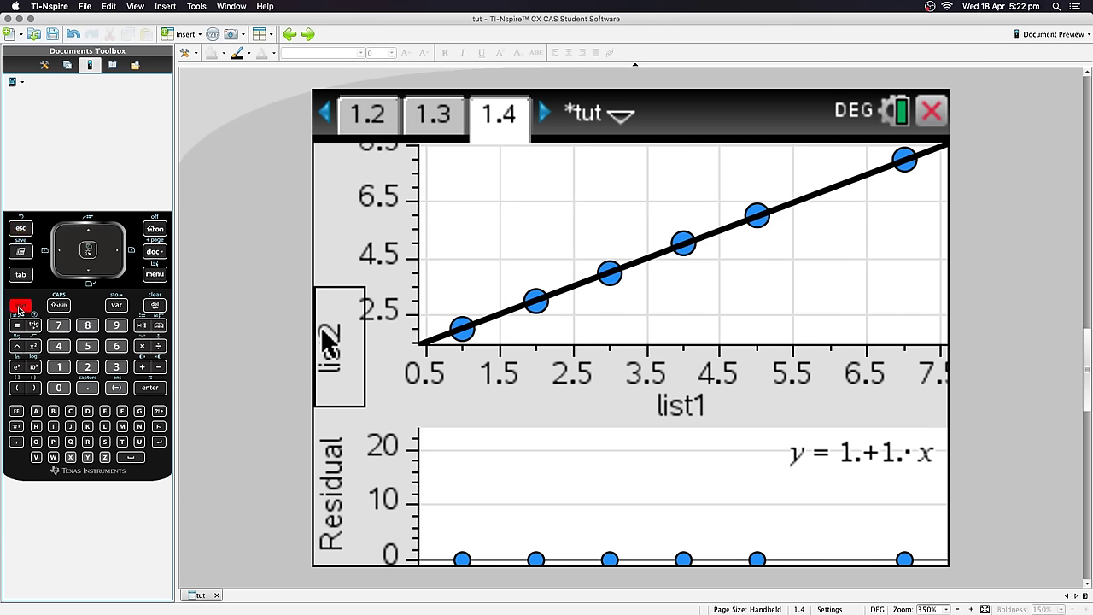
left_click(20, 230)
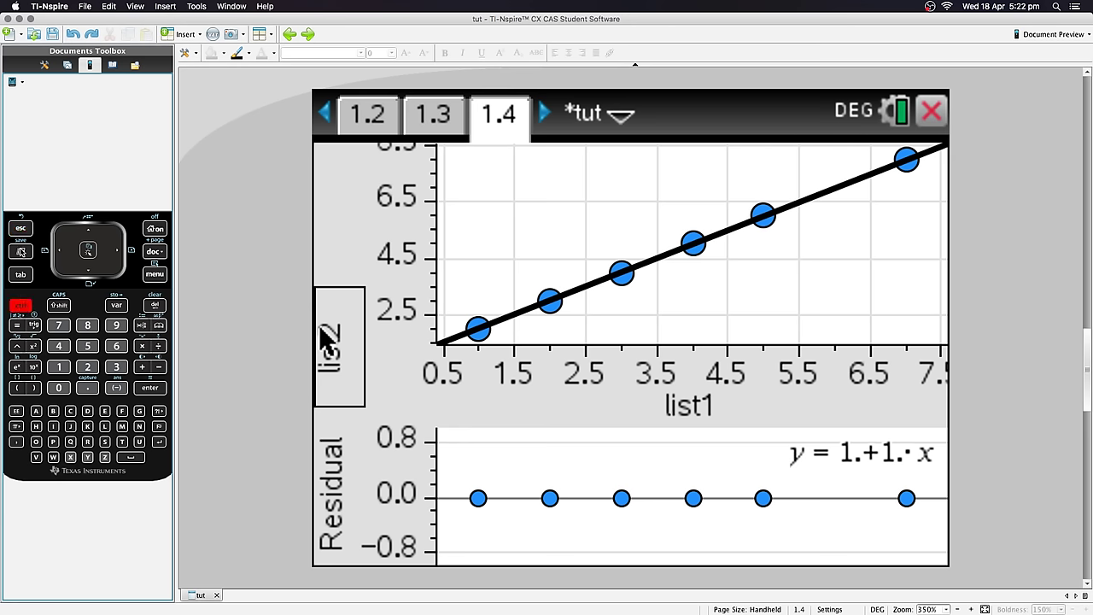
key("ctrl+z")
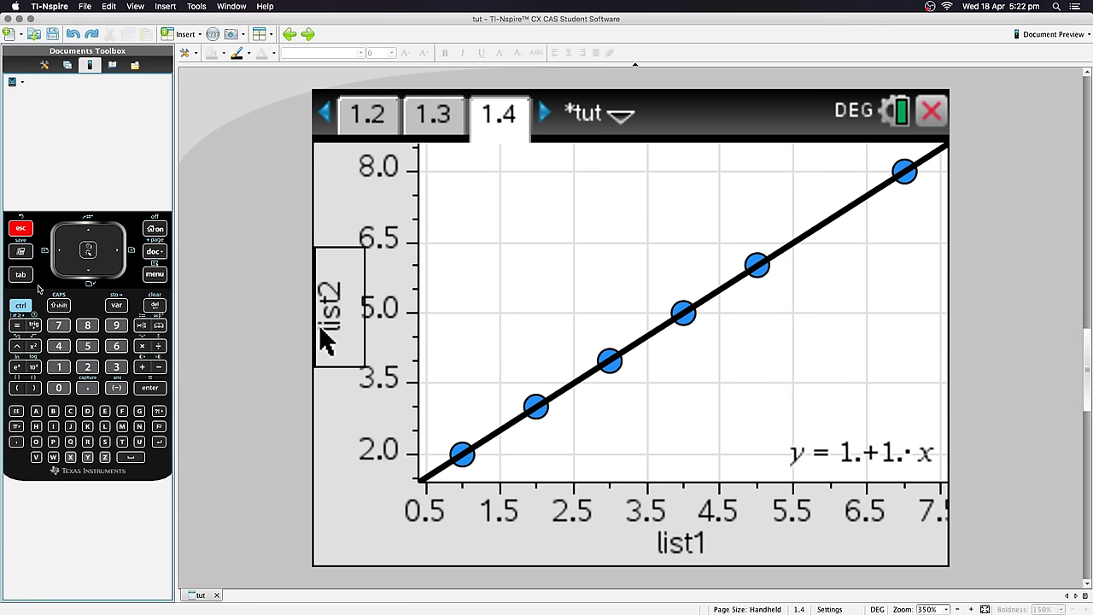
Step: Show the residual plot again beneath the list2 against list1 scatter plot using the Residuals analysis options
key("ctrl+m")
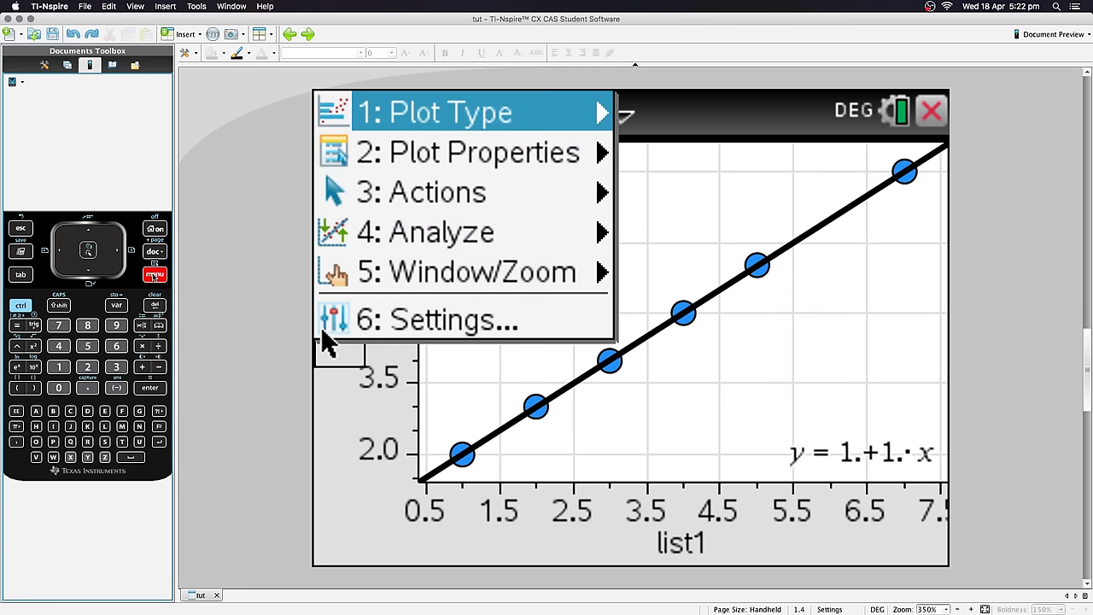
key("Down")
key("Down")
key("Down")
key("Right")
key("Down")
key("Down")
key("Down")
key("Down")
key("Down")
key("Right")
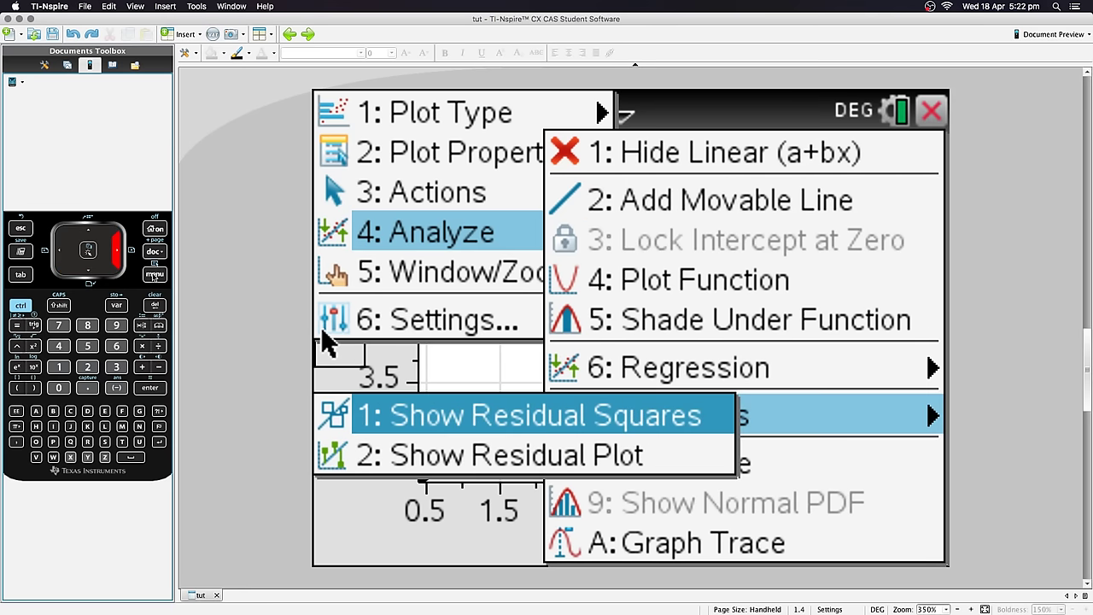
key("Down")
key("Return")
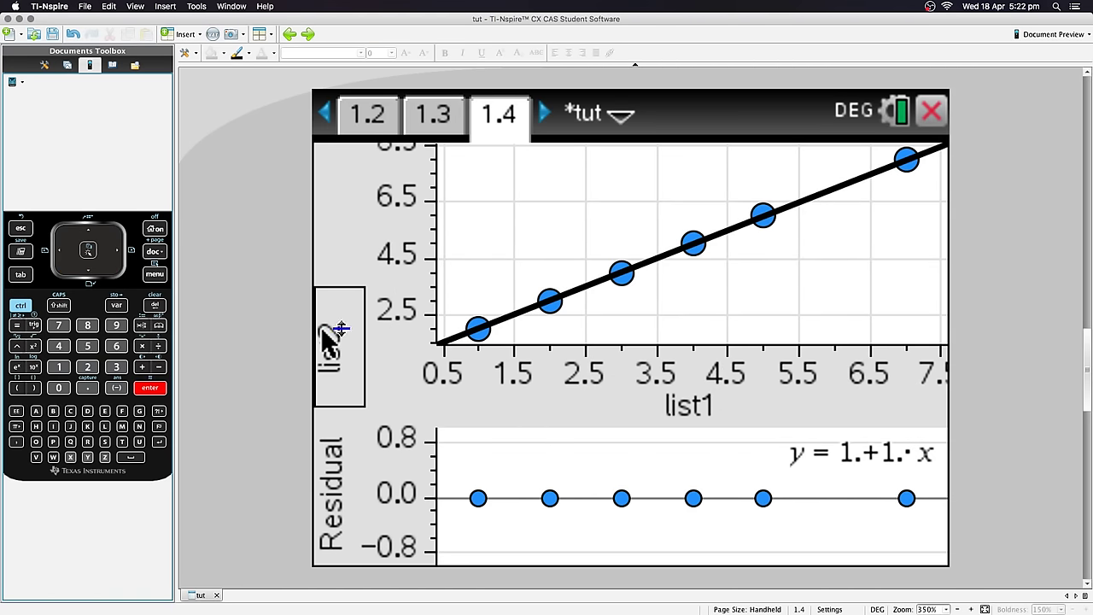
Step: View the document's pages in the page sorter and reopen page 1.4 with the regression and residual plots
key("ctrl+Up")
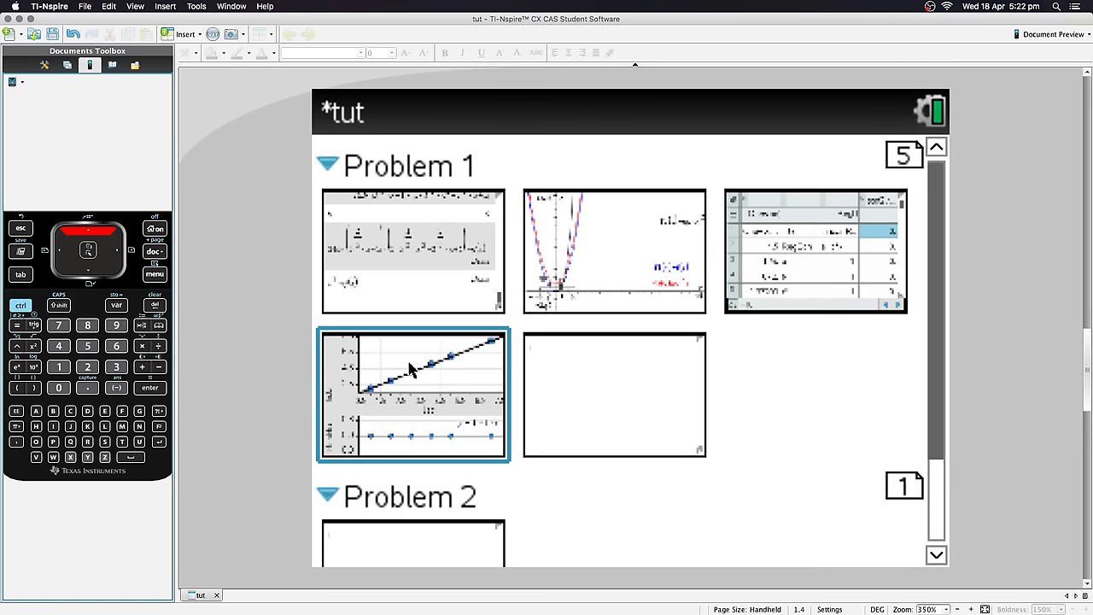
key("ctrl+m")
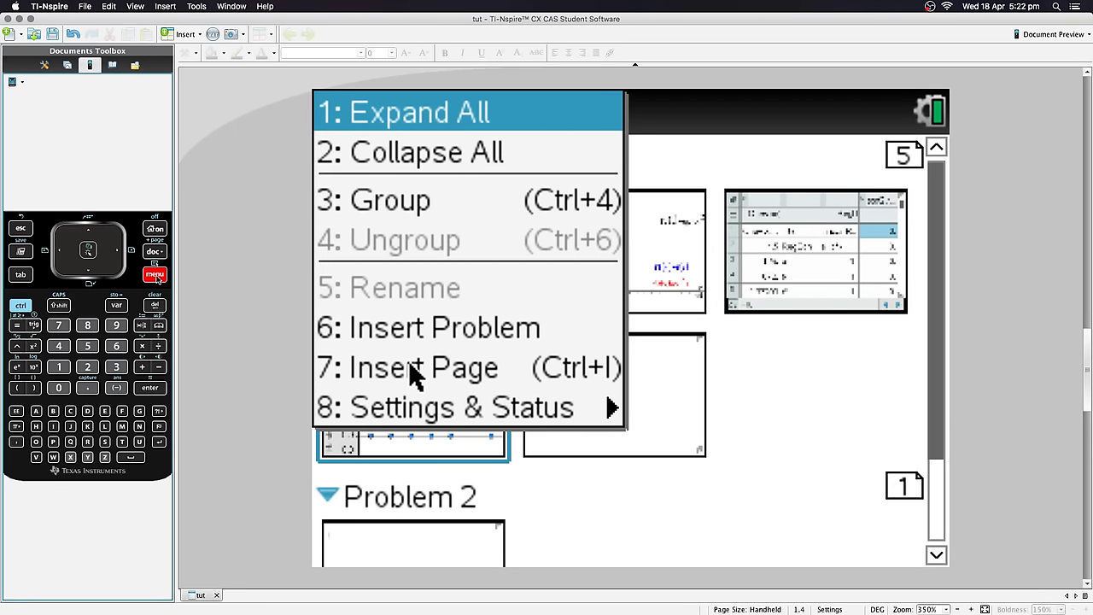
key("Escape")
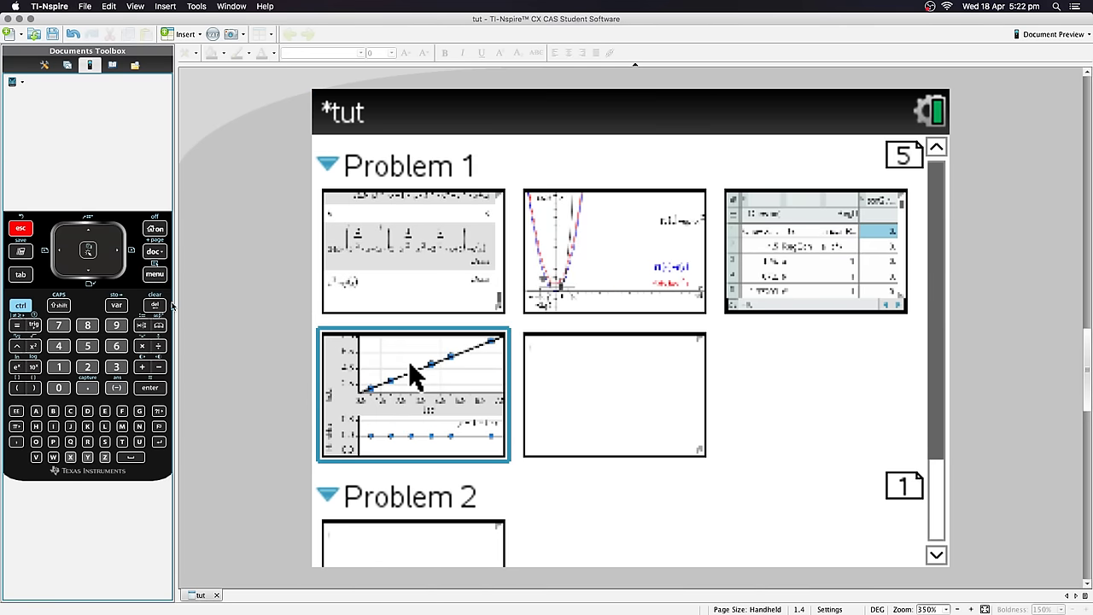
double_click(418, 393)
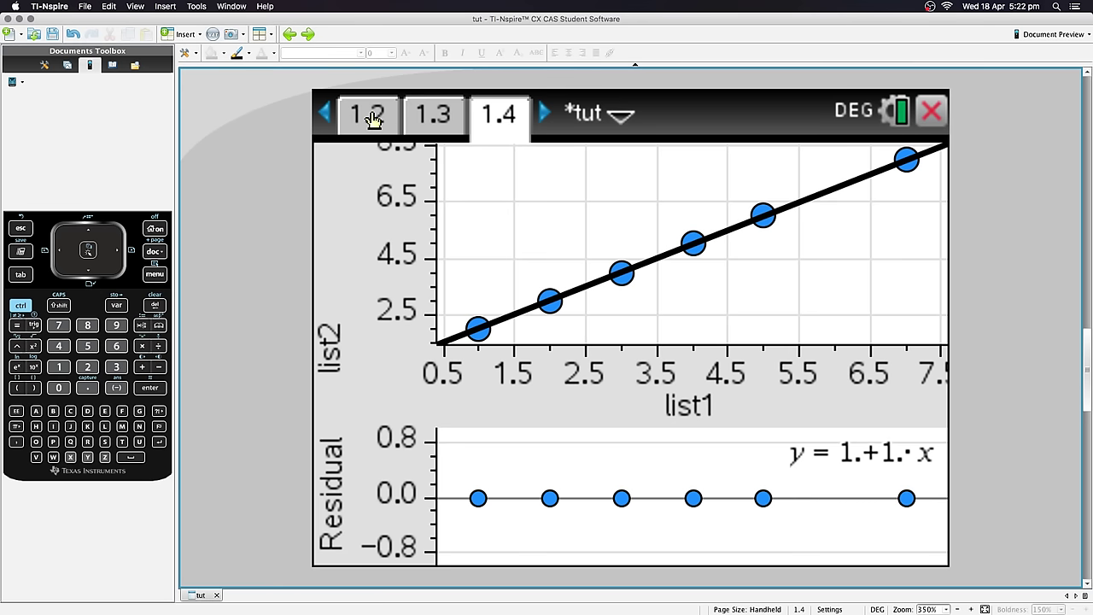
Step: Go back to calculator page 1.1 and split it into two side-by-side work areas using Layout 2
left_click(326, 113)
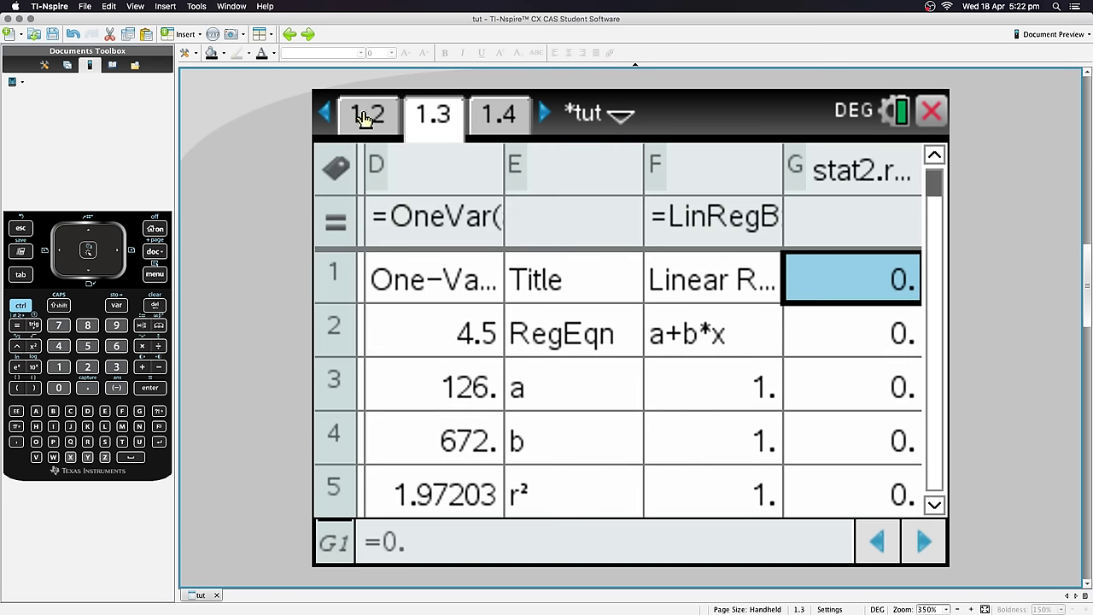
left_click(364, 117)
left_click(325, 113)
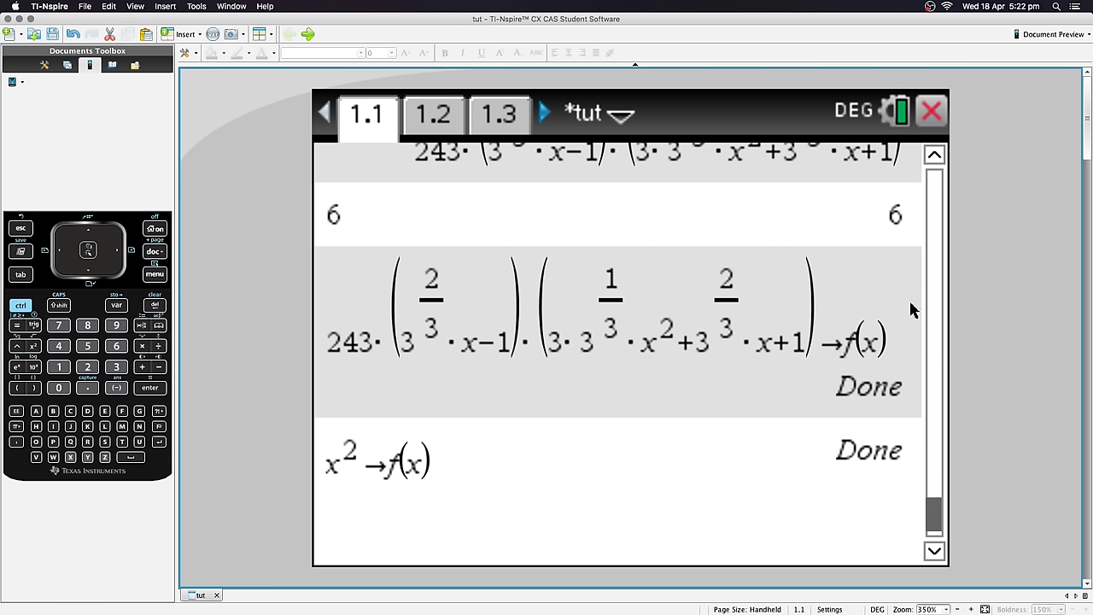
left_click(152, 252)
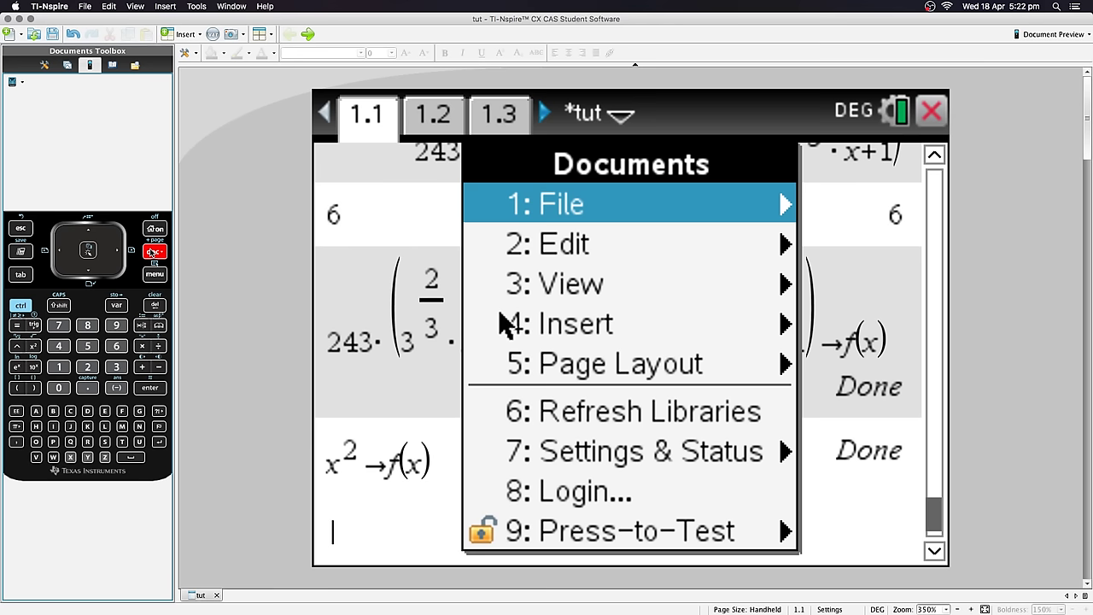
mouse_move(618, 366)
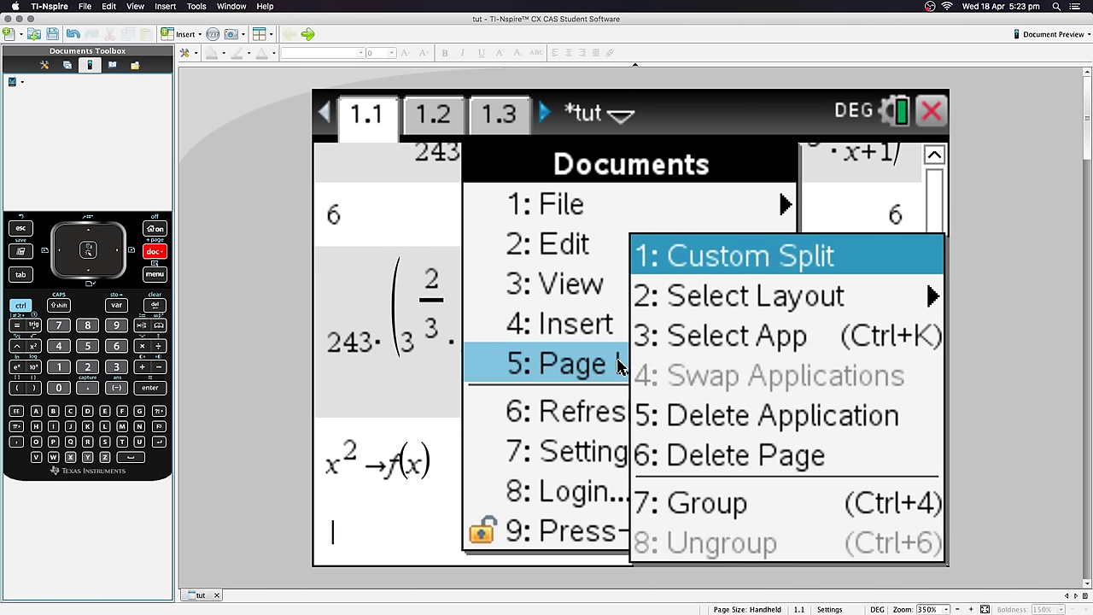
key("Down")
key("Right")
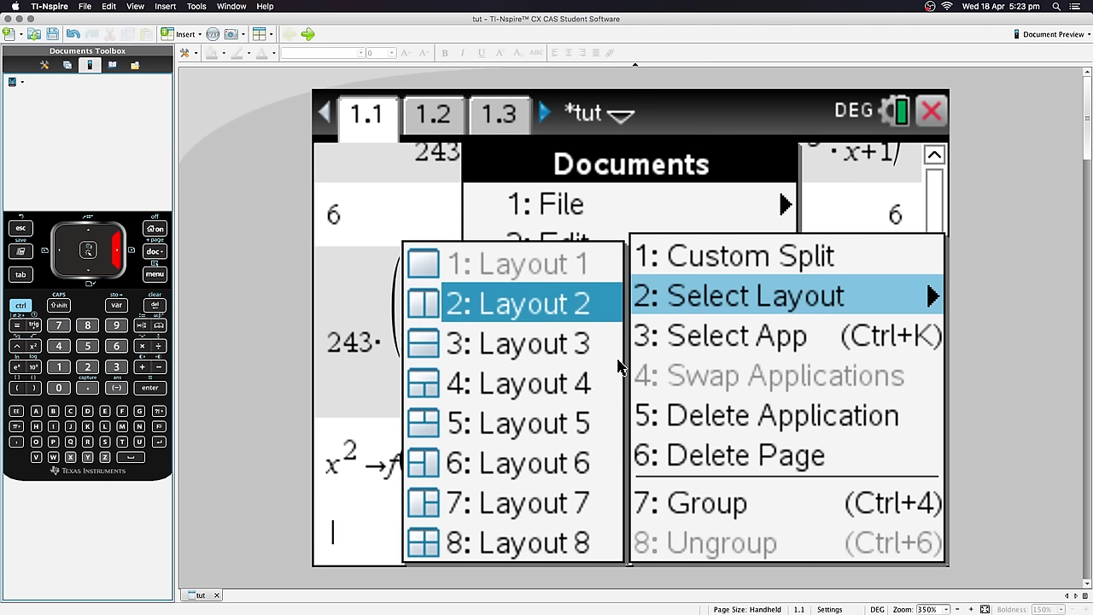
key("Down")
key("Down")
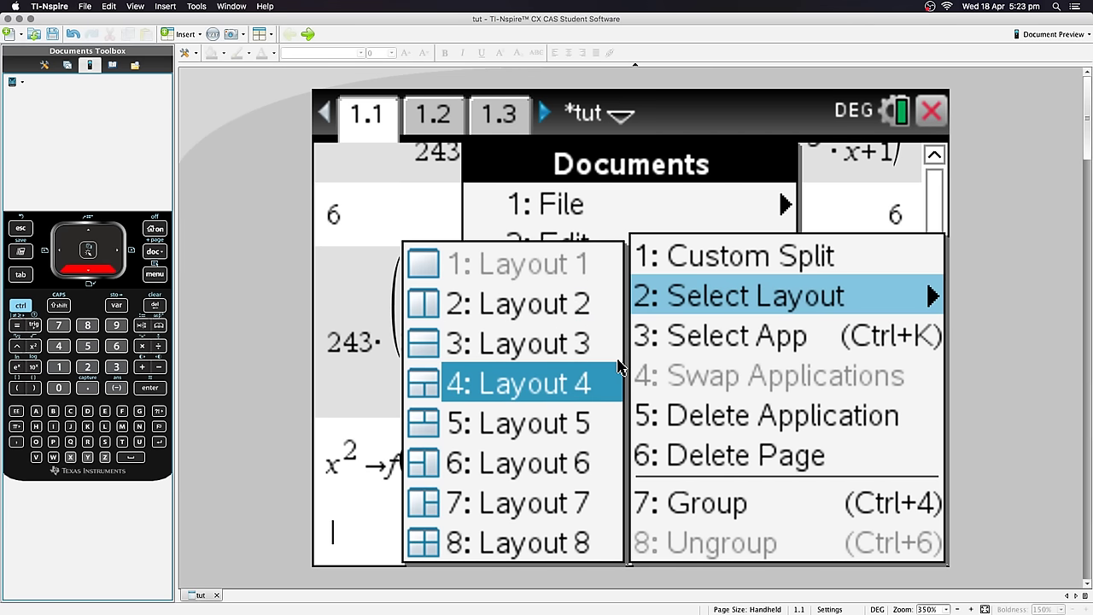
key("Down")
key("Down")
key("Down")
key("Down")
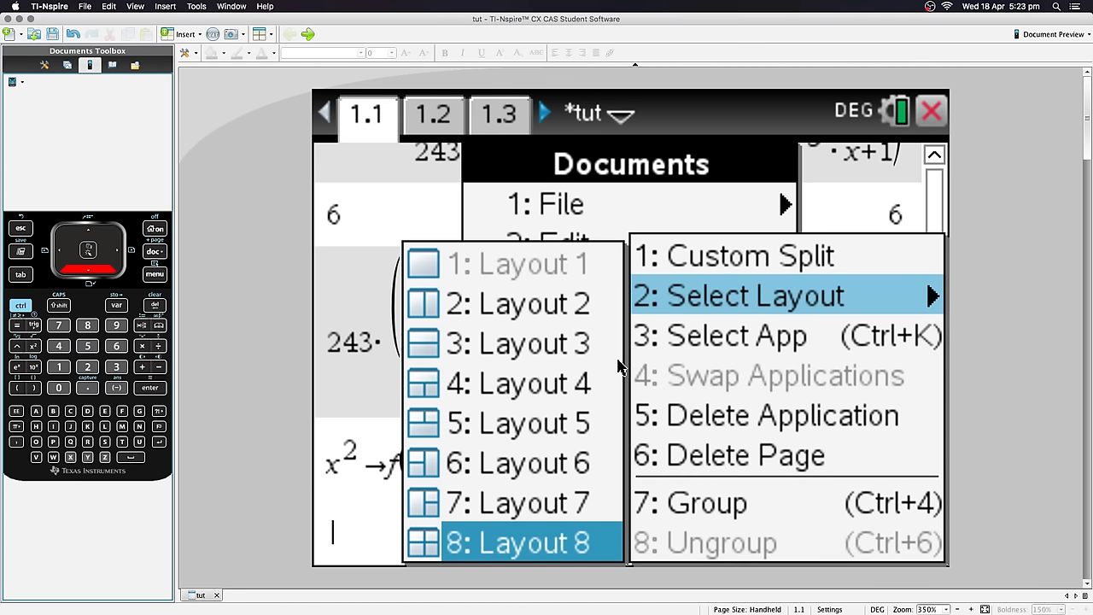
key("Up")
key("Up")
key("Up")
key("Up")
key("Up")
key("Up")
key("Up")
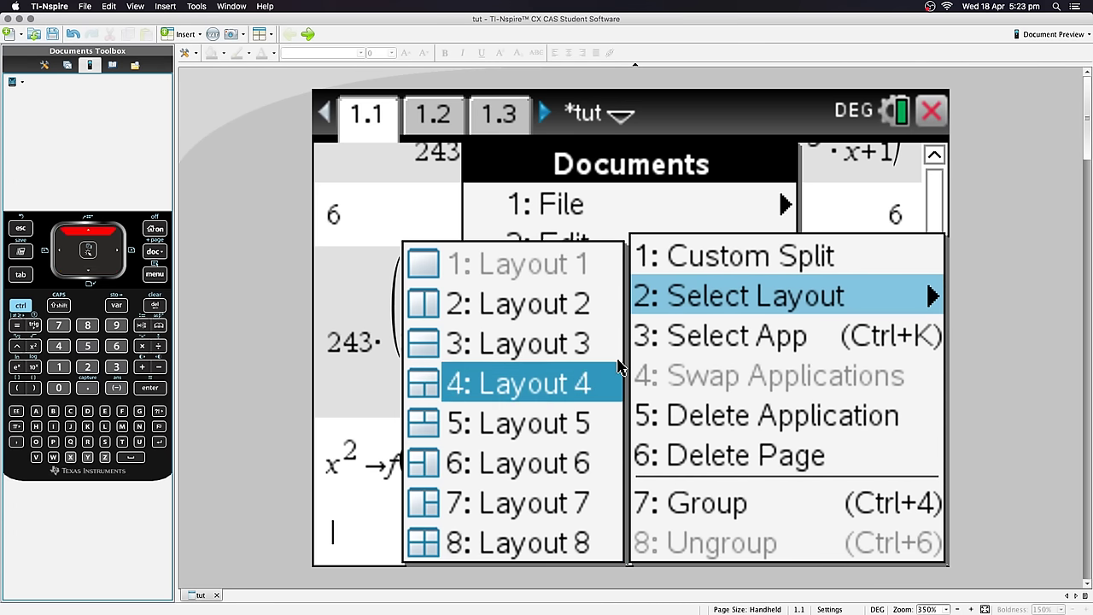
left_click(549, 306)
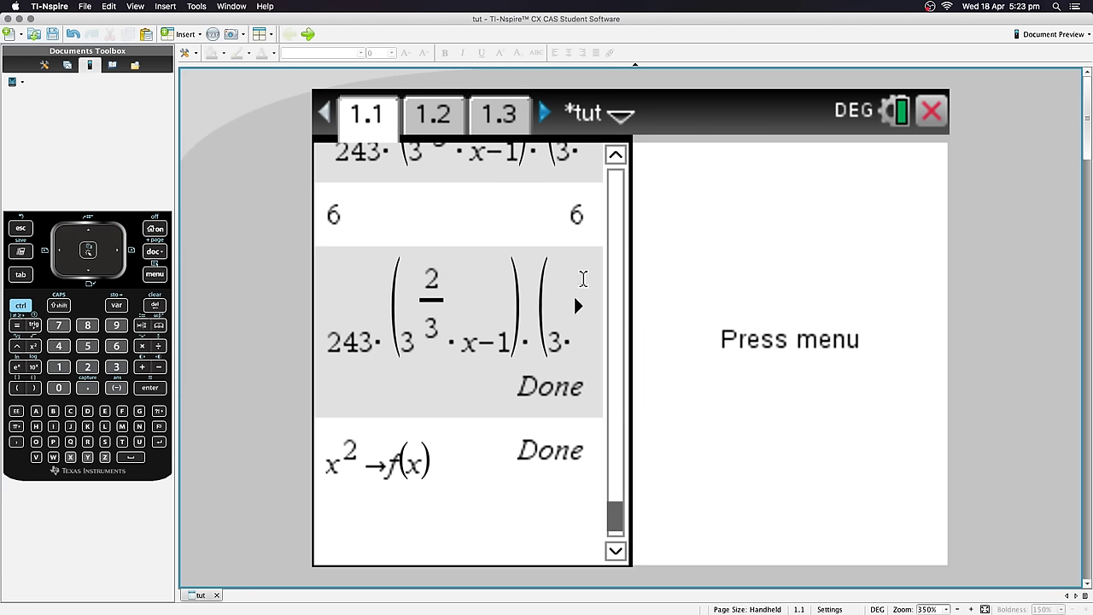
Step: Add a Graphs application to the empty half of page 1.1 and plot the stored function f1(x)=f(x)
left_click(822, 330)
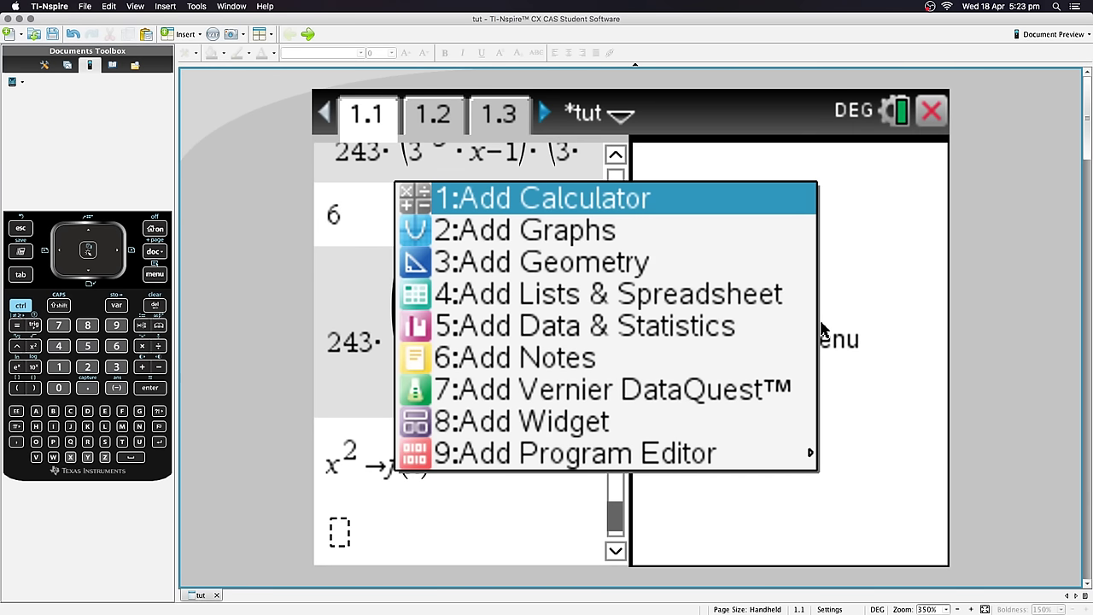
left_click(503, 232)
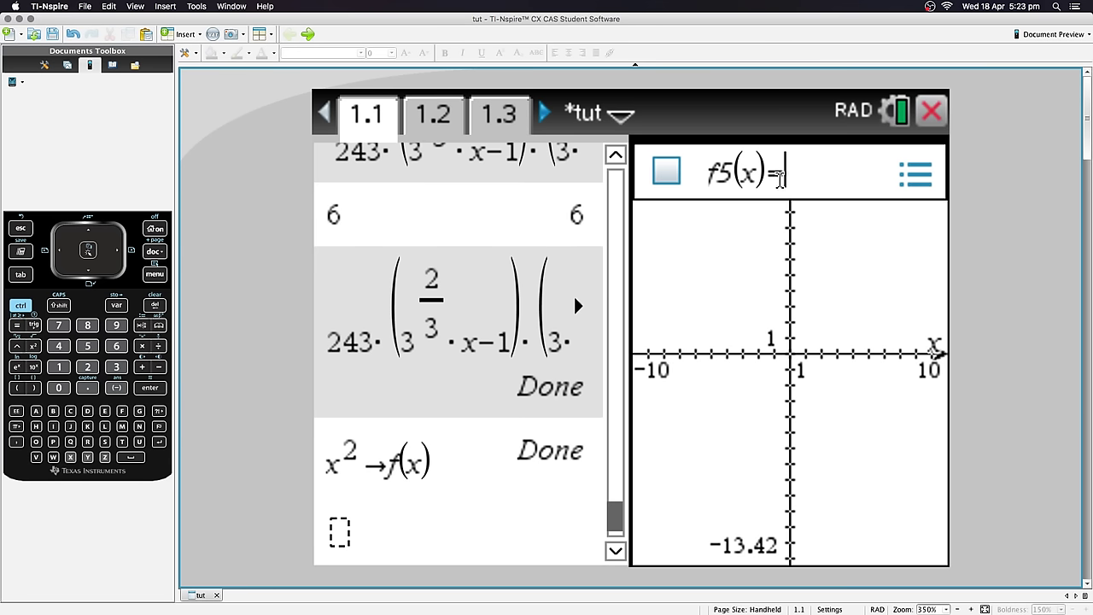
key("Up")
key("Up")
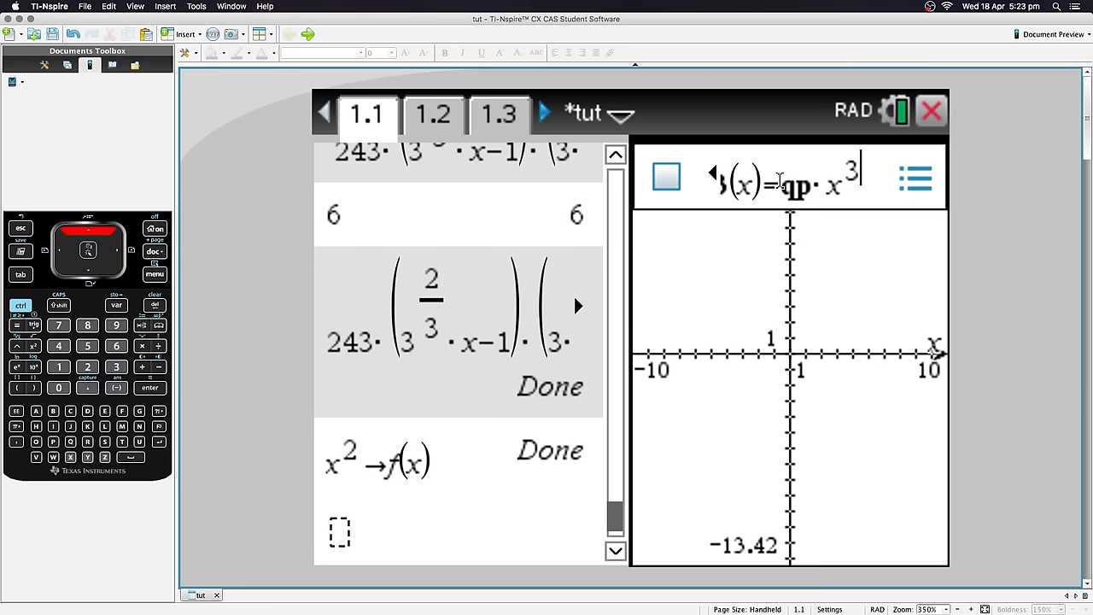
key("Up")
key("Up")
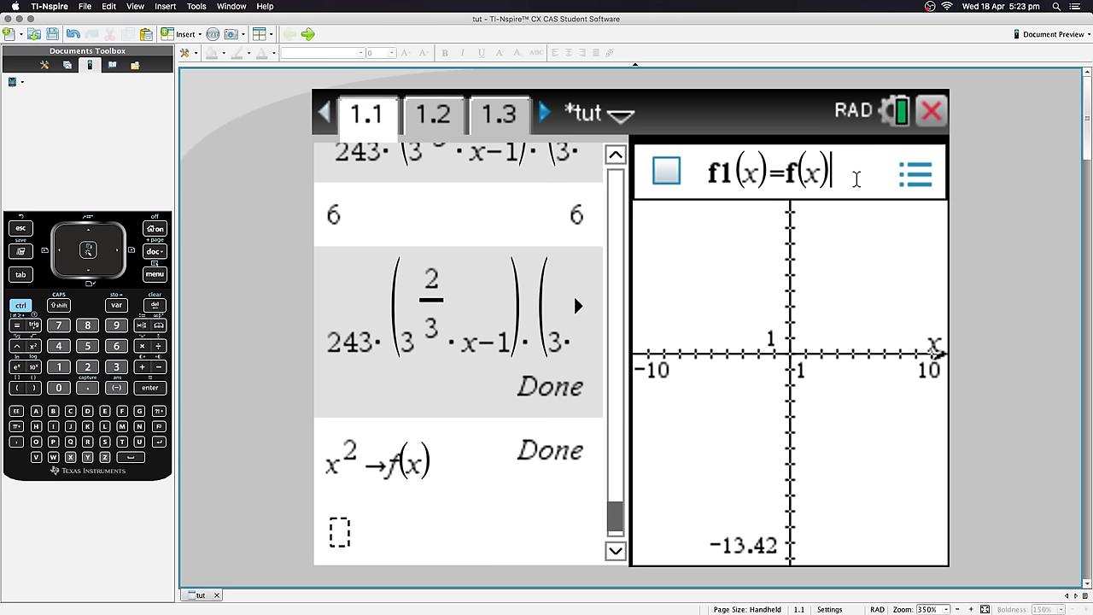
key("Return")
Step: Bring back the graph's function entry line, recall f1(x)=f(x) in it, and close the entry line
key("ctrl+g")
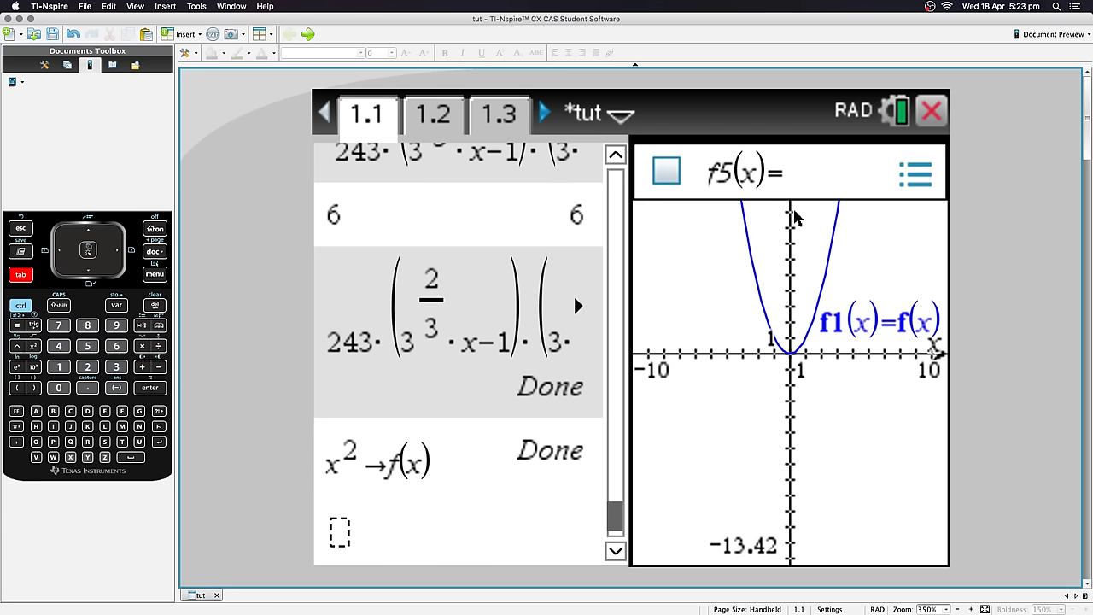
key("Up")
key("Up")
key("Up")
key("Up")
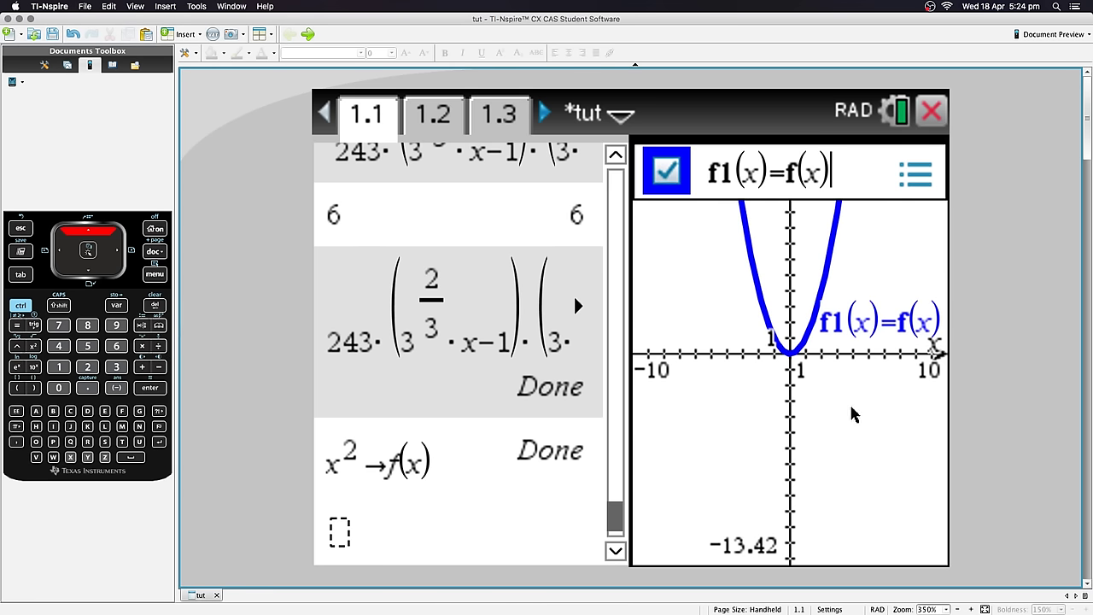
key("Escape")
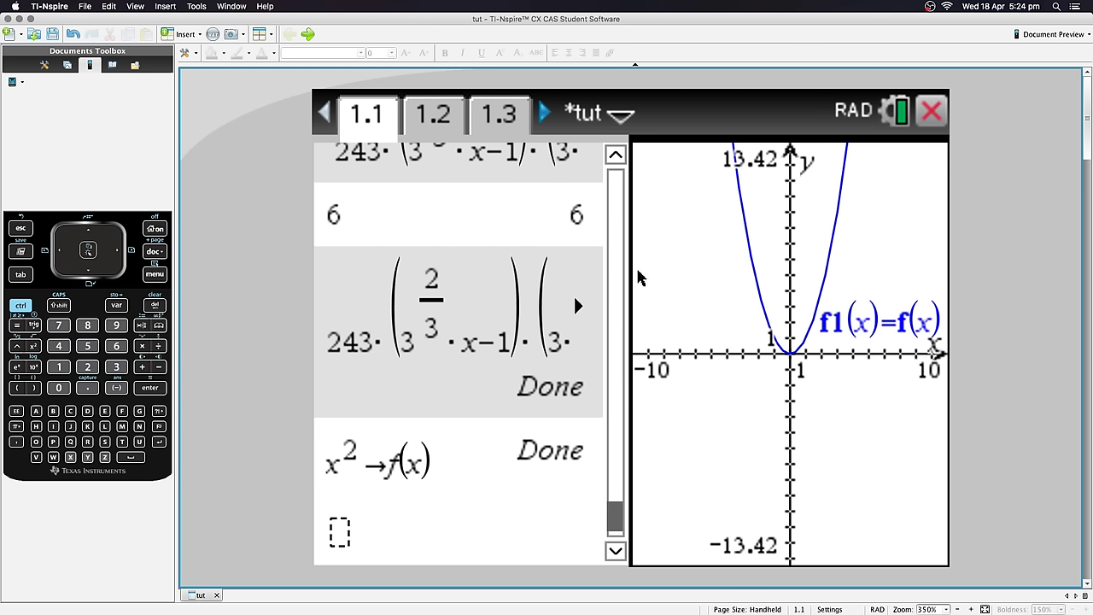
Step: Widen the calculator area to about three quarters of the page and move the f1(x)=f(x) label below the x-axis
left_click_drag(628, 265, 800, 281)
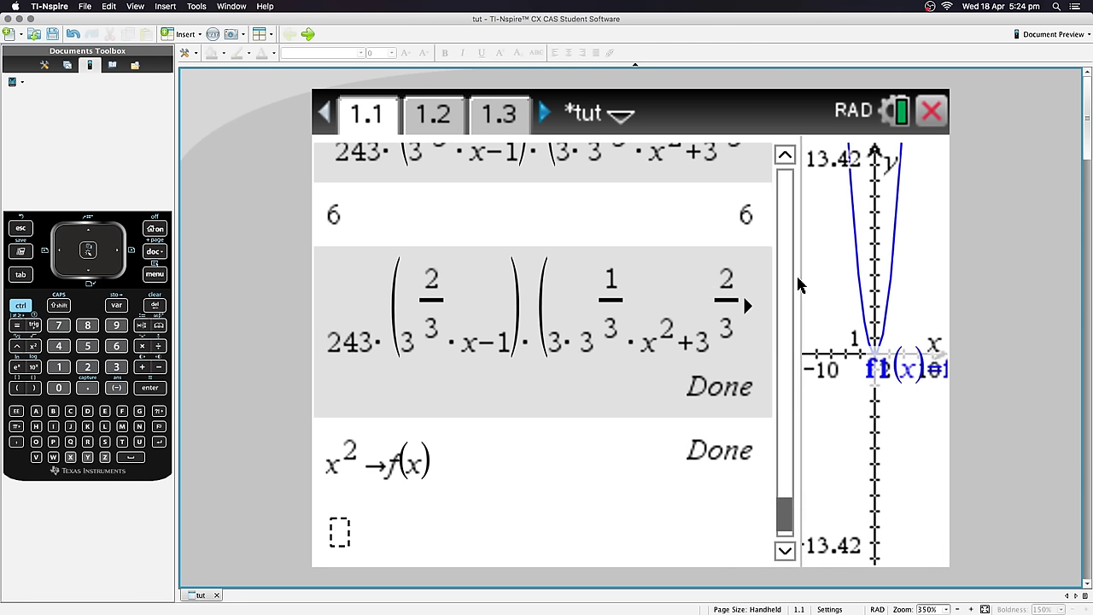
left_click(846, 376)
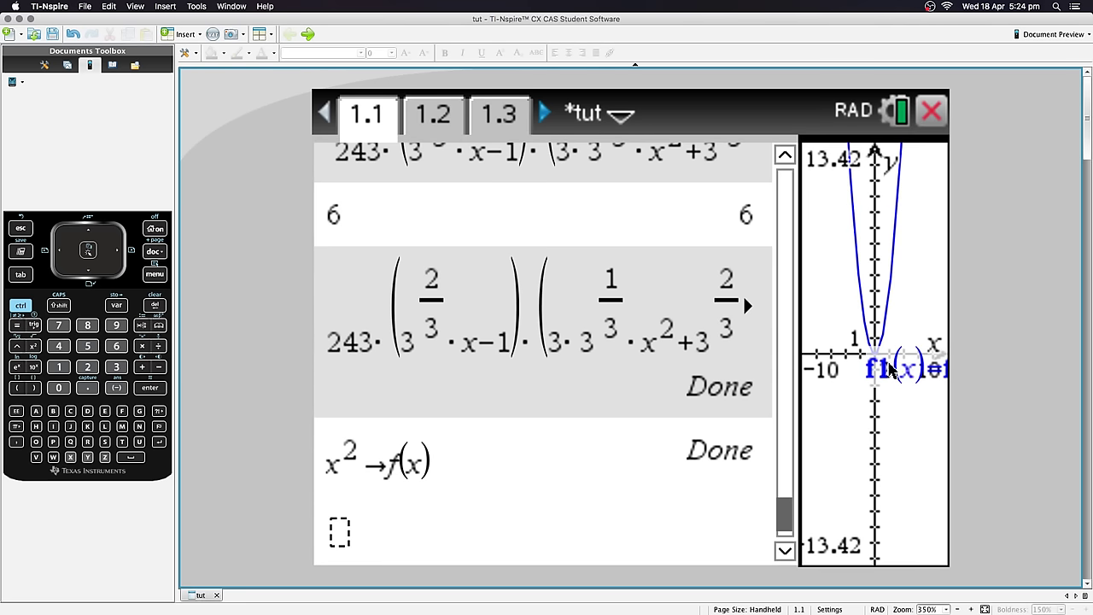
left_click_drag(912, 374, 871, 440)
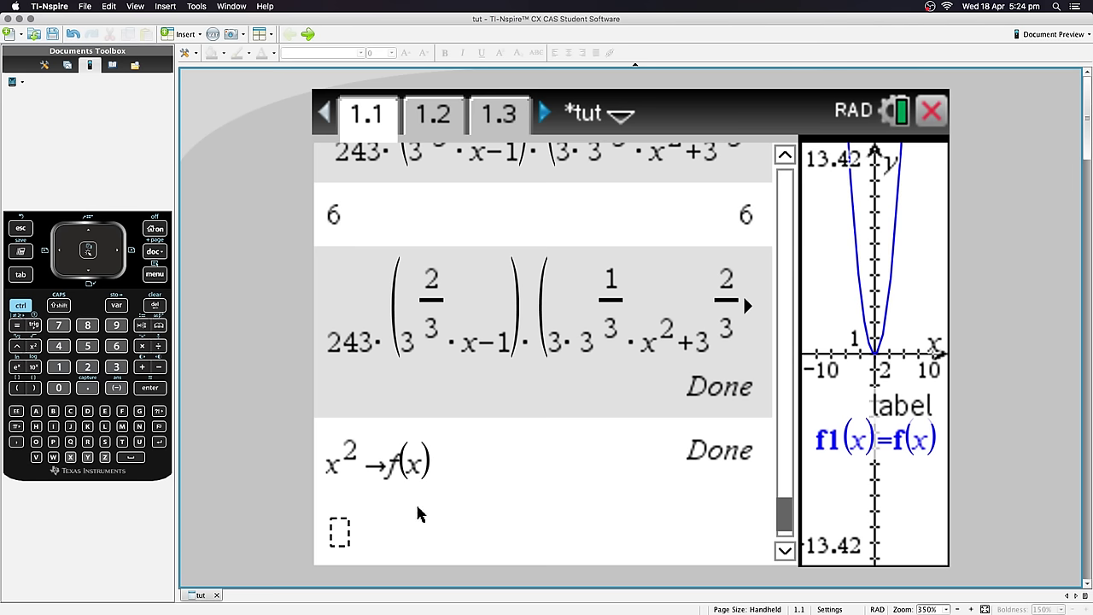
left_click(339, 531)
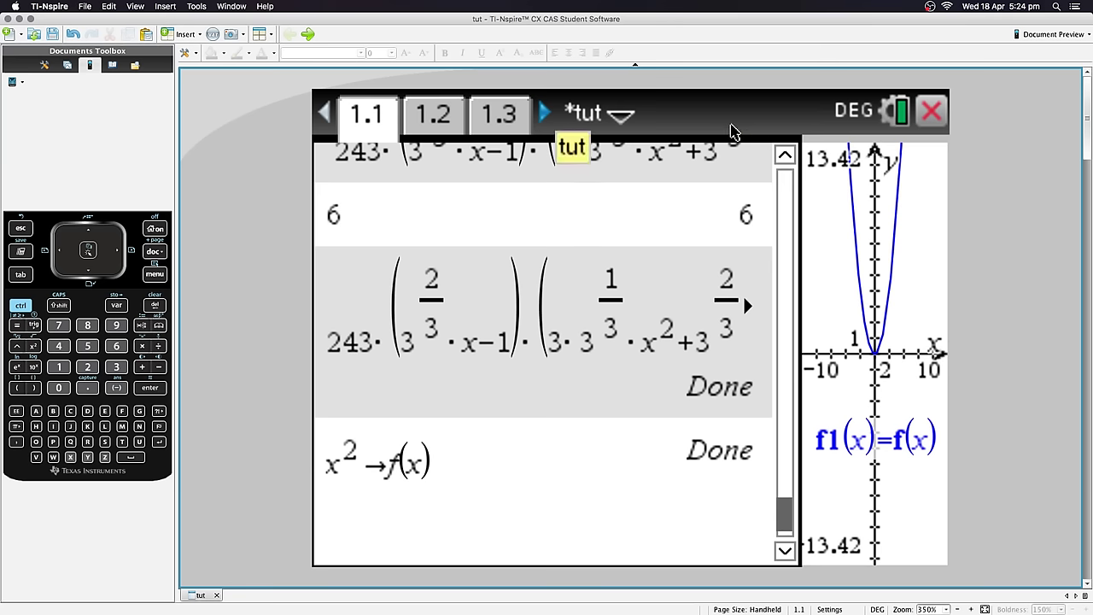
Step: Save the tut document and close it
left_click(156, 254)
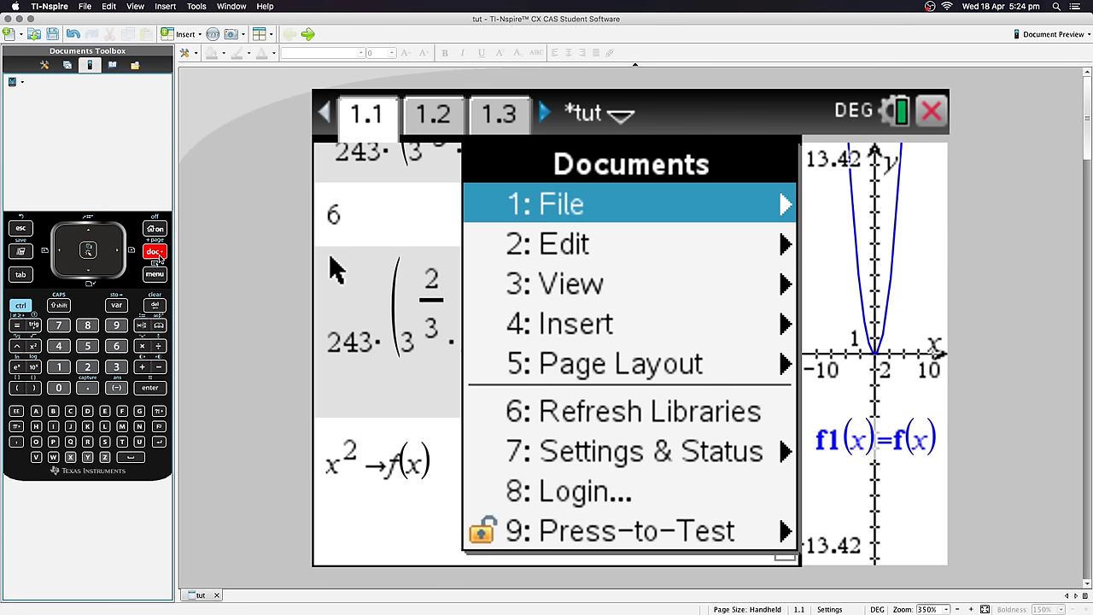
key("Right")
key("Down")
key("Down")
key("Down")
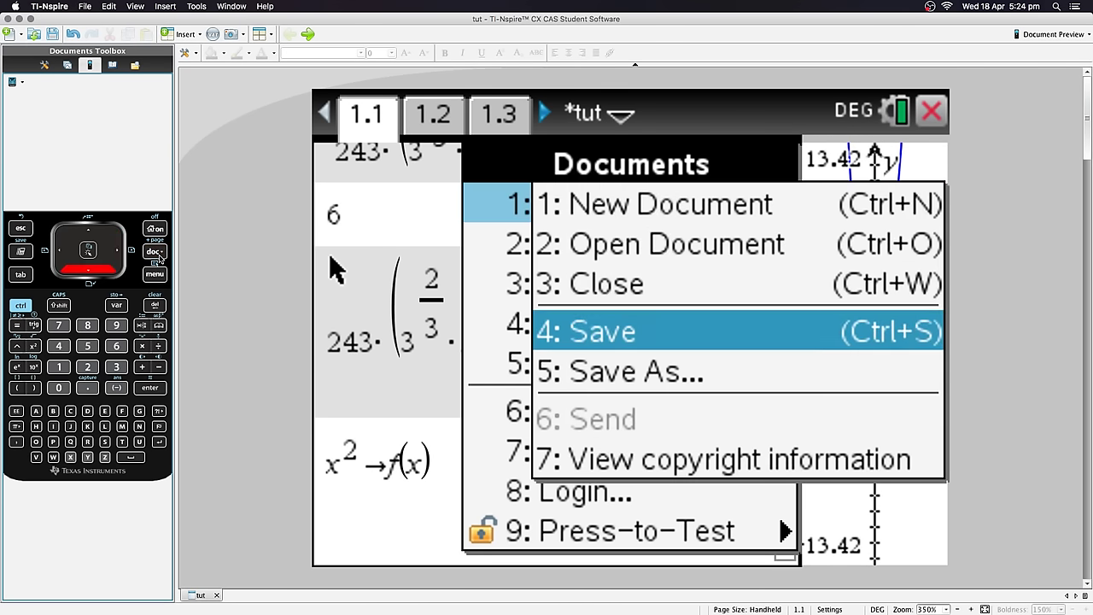
key("Return")
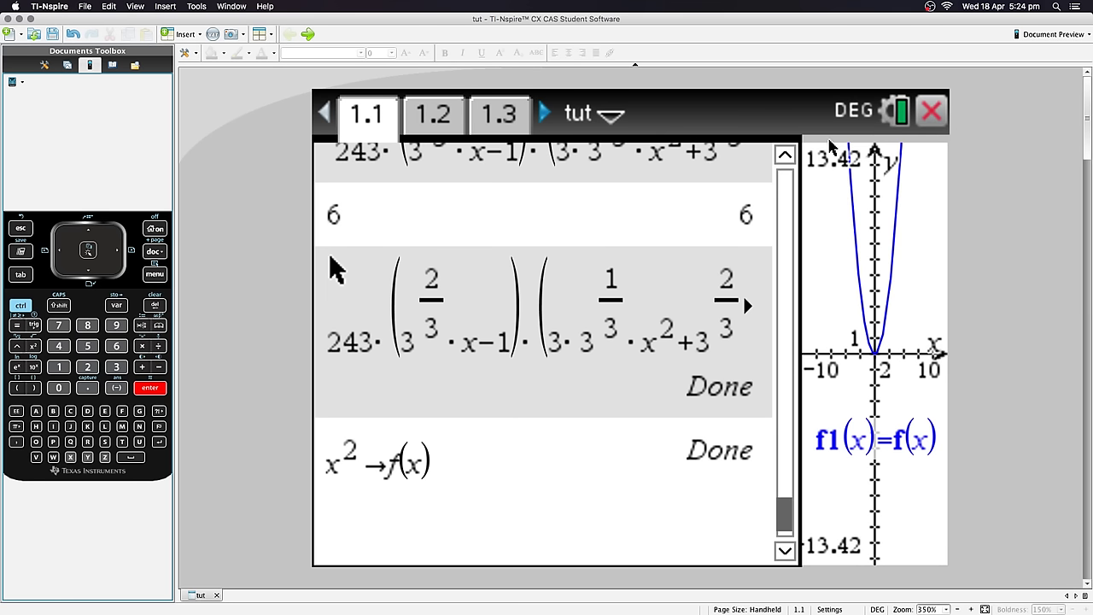
left_click(931, 111)
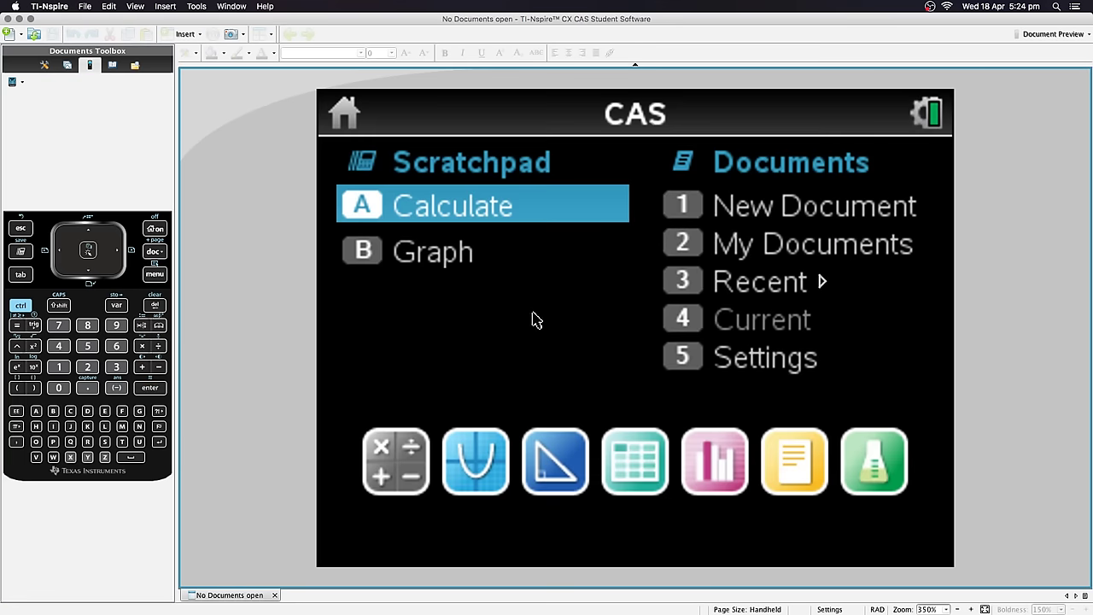
Step: Create a new document with a Notes page and fill about two and a half lines with random letters, starting with "hsdohasoidh"
left_click(788, 464)
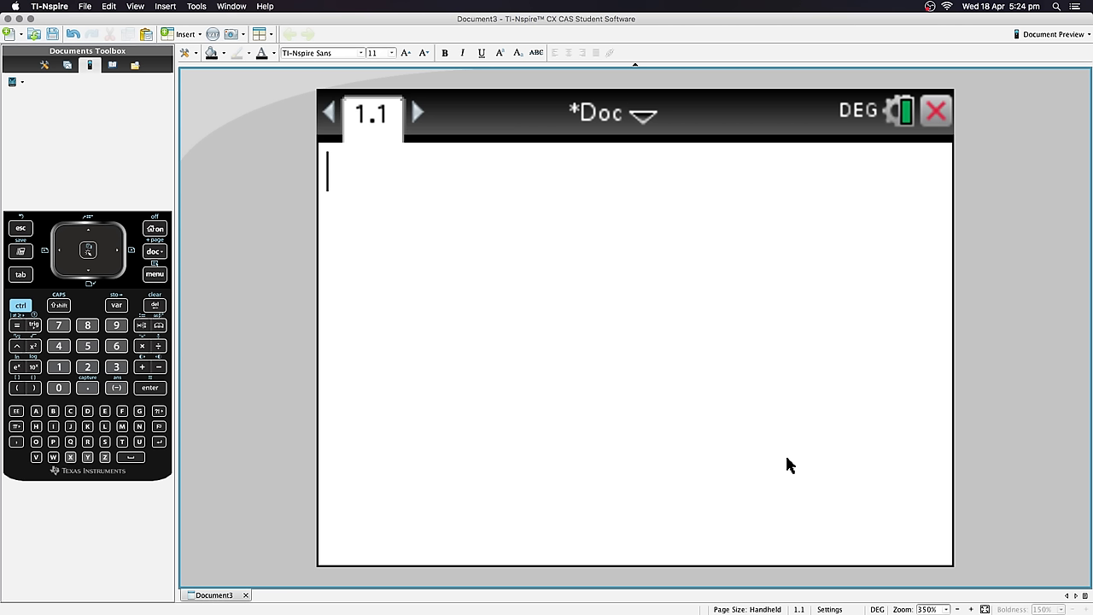
type("hsdohasoidh")
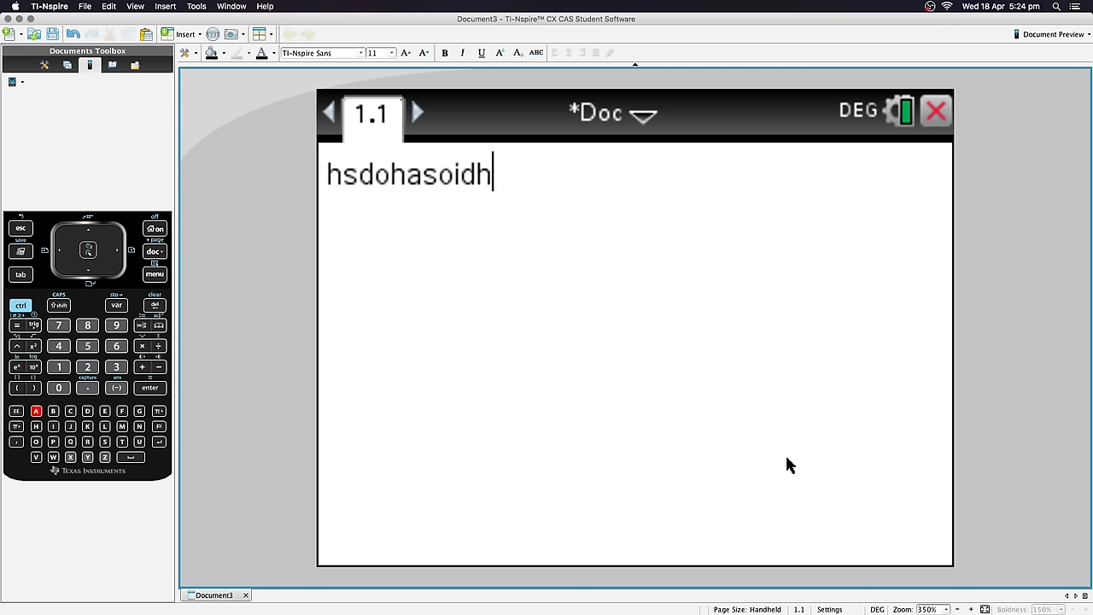
type("ashdasdjsadjlsajd;oiashdioajdk")
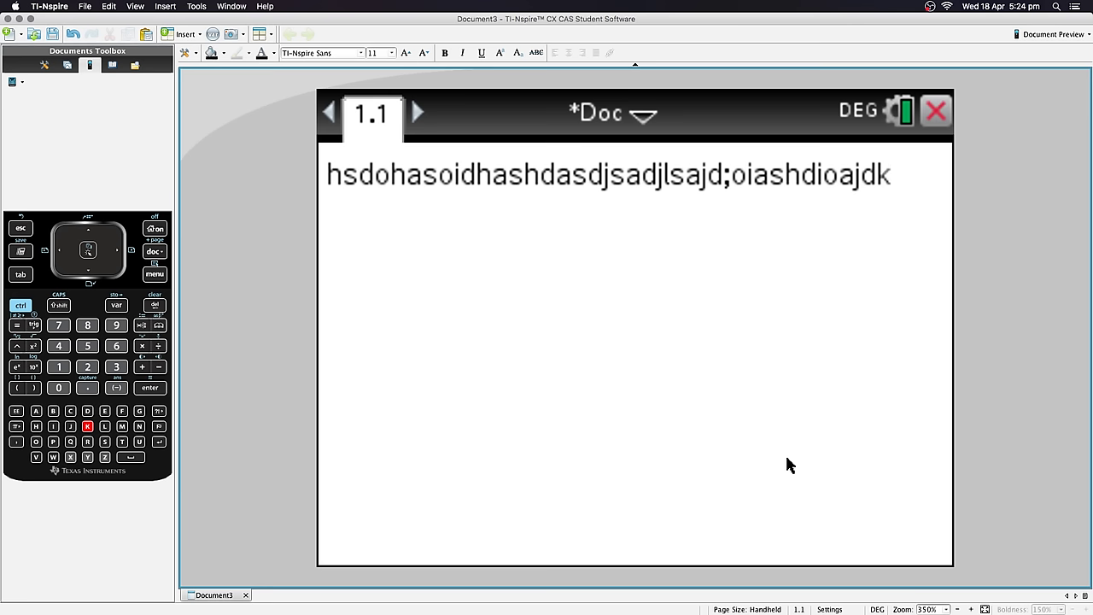
type("dhsaudhiushdhsaiudhsahdhas")
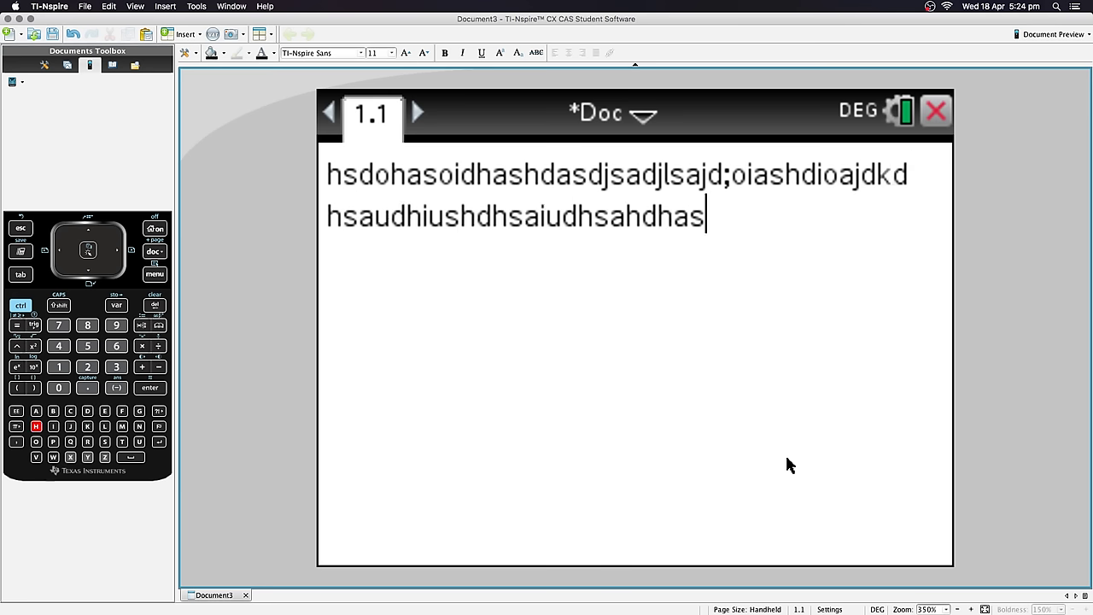
type("dhjahsdihaiosdaskdnihsdhasjnsdh")
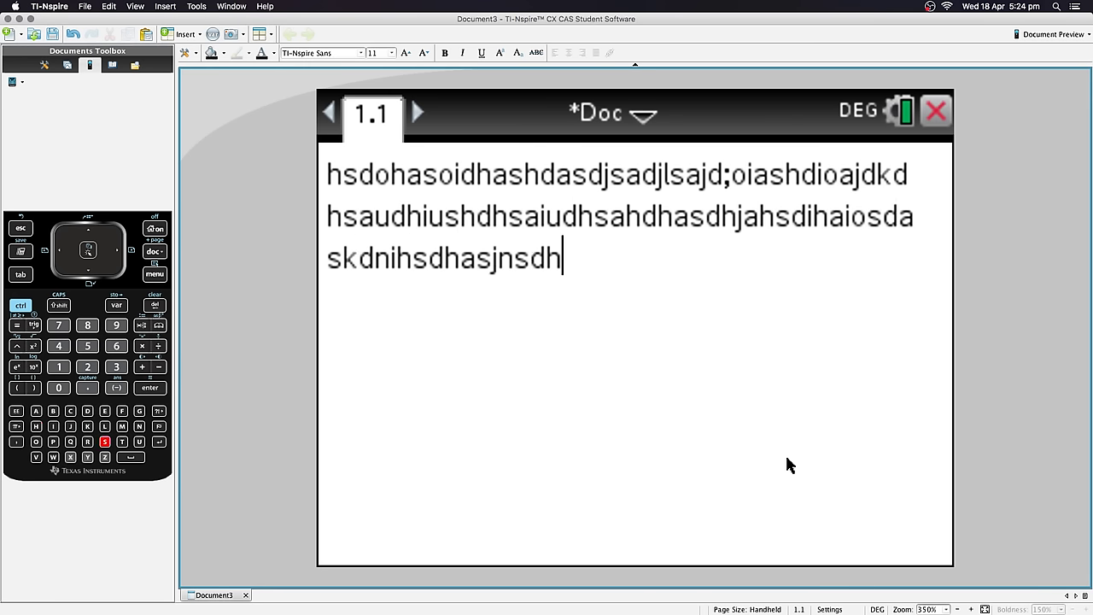
type("ashdjhasdk")
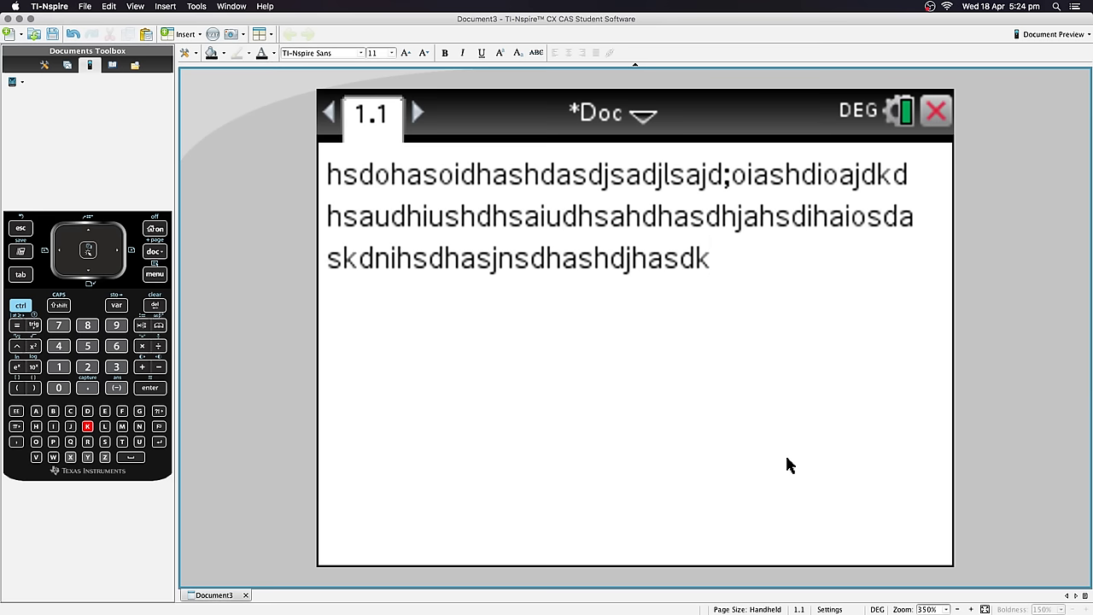
Step: Look through the characters in the punctuation palette and close it without inserting any
left_click(159, 412)
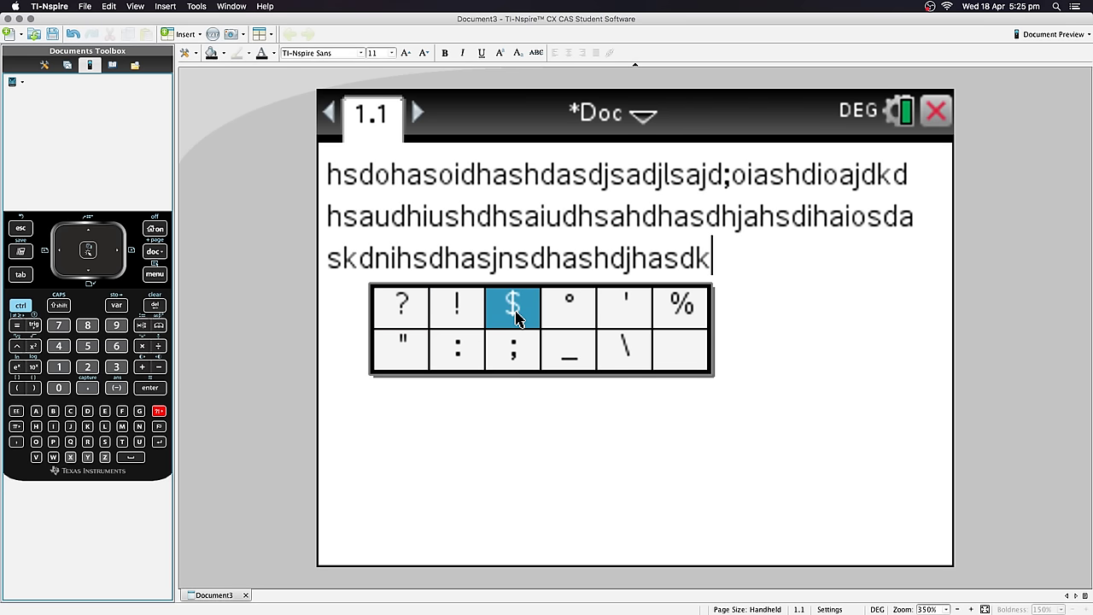
key("Right")
key("Right")
key("Right")
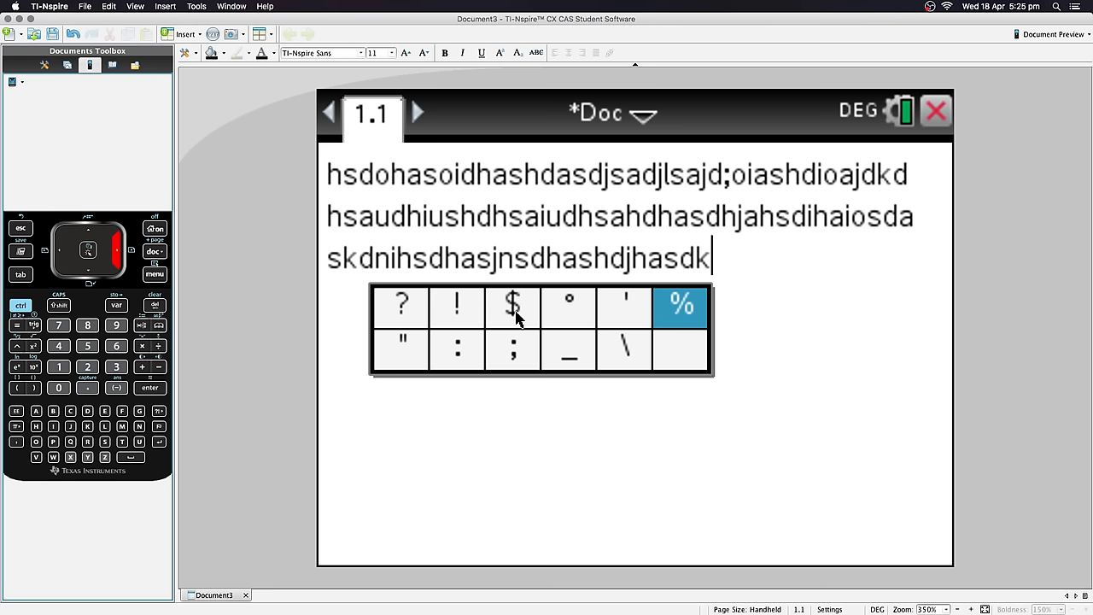
key("Left")
key("Down")
key("Left")
key("Left")
key("Left")
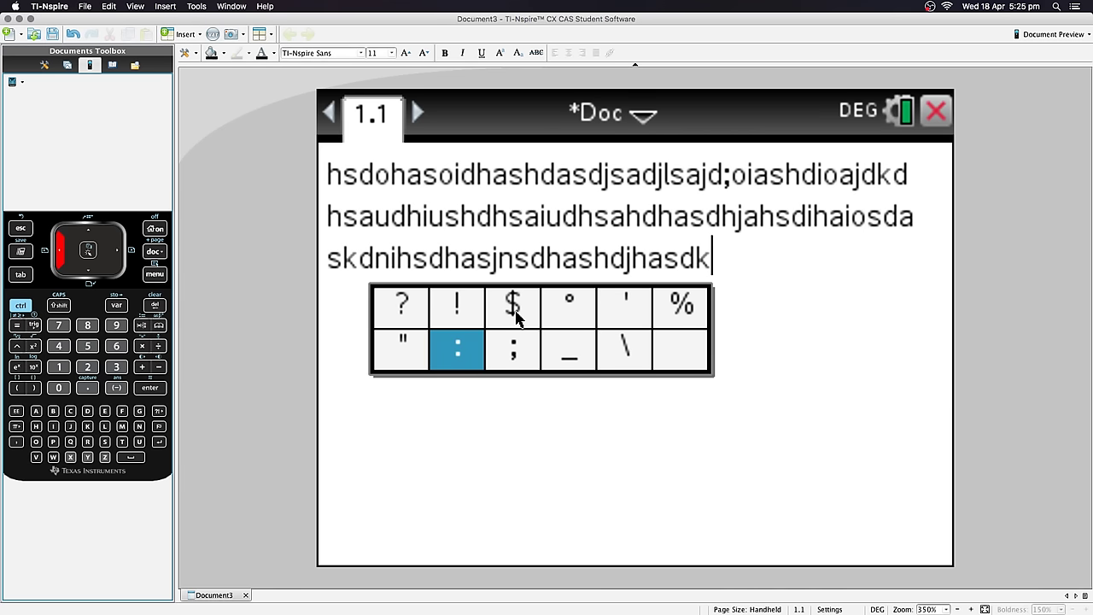
key("Escape")
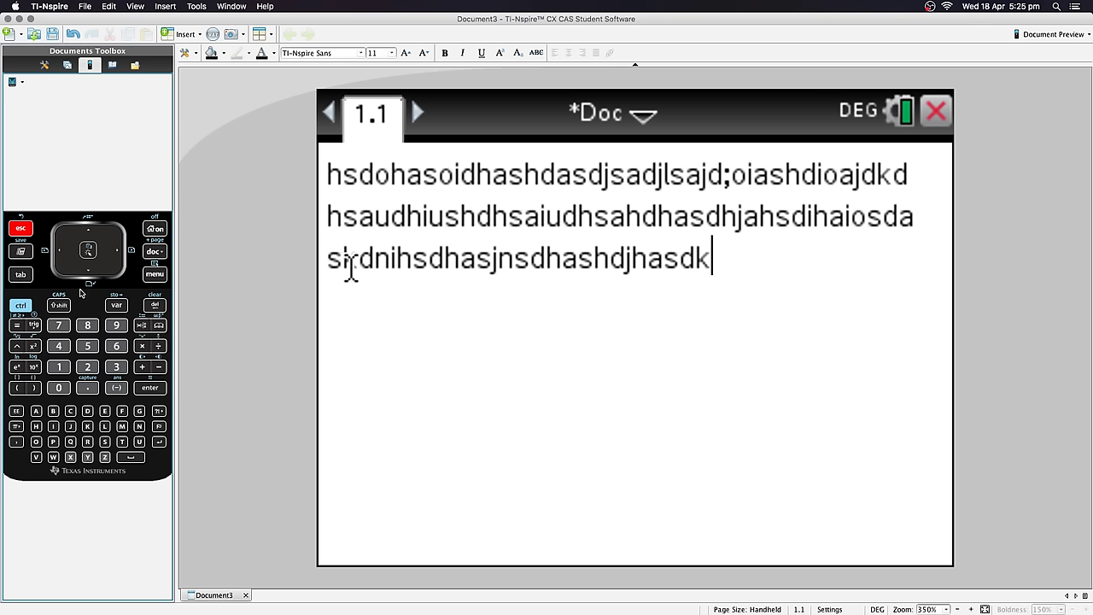
Step: Look through the characters in the full symbol palette, down to the last row and back up to the accented letters
left_click(20, 305)
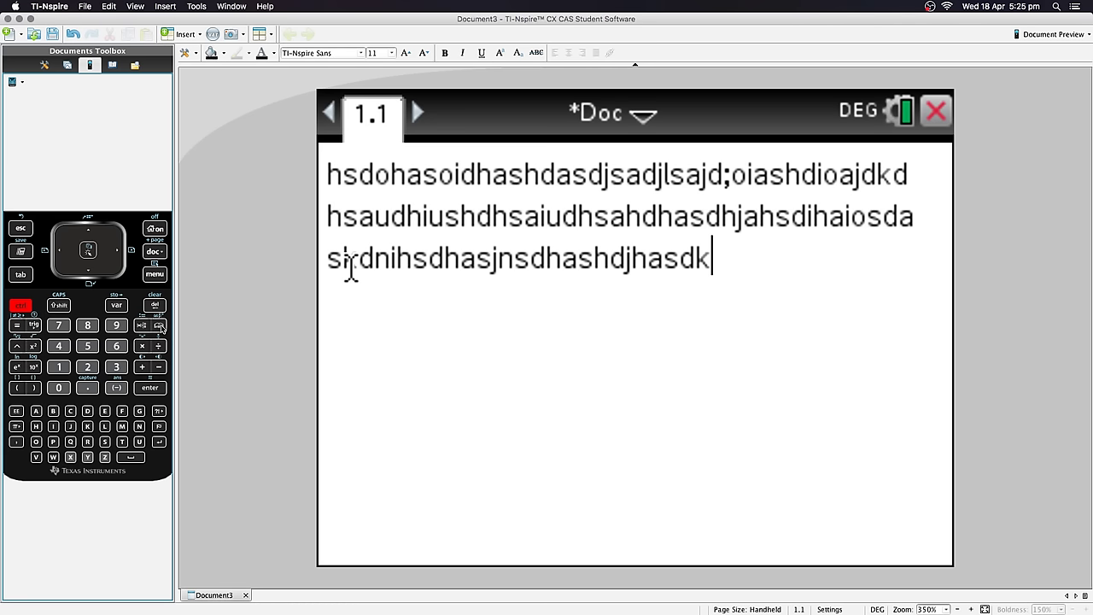
left_click(160, 326)
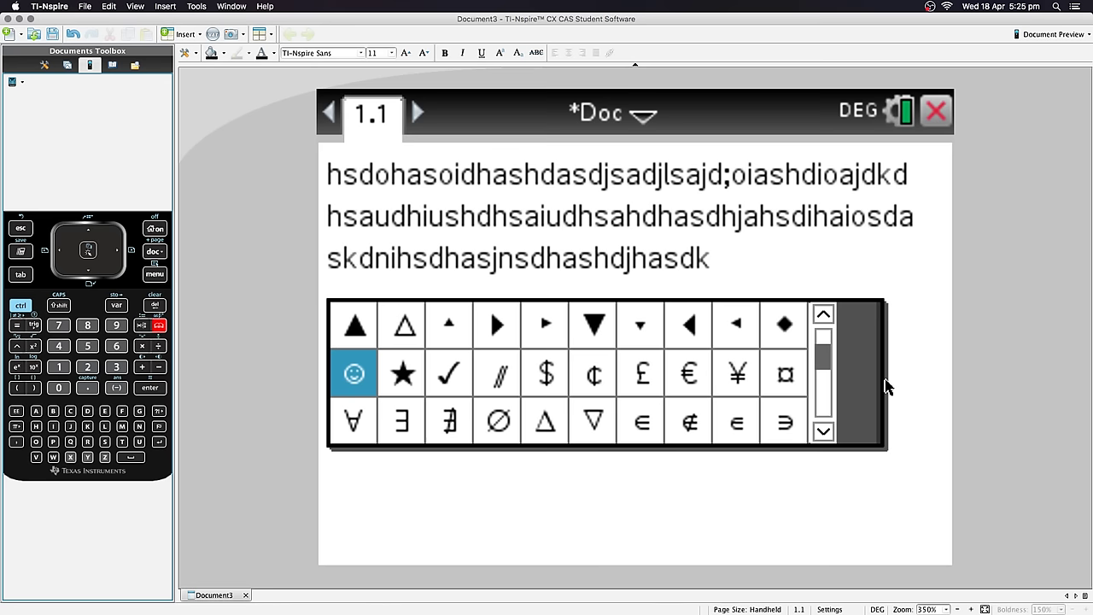
left_click(826, 363)
left_click_drag(826, 363, 825, 386)
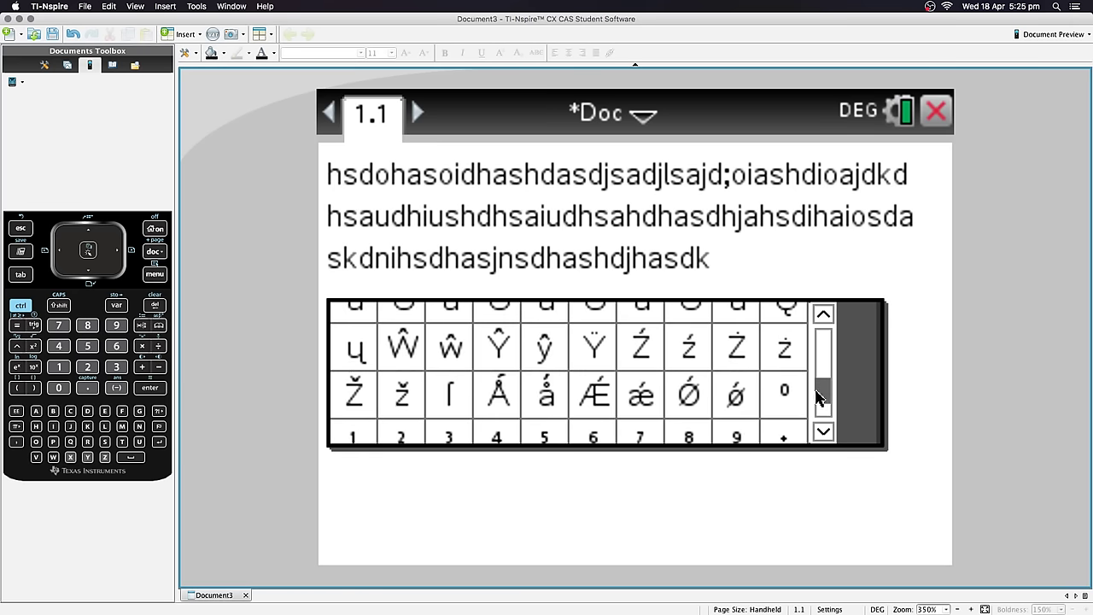
left_click(823, 432)
left_click(823, 432)
left_click(823, 432)
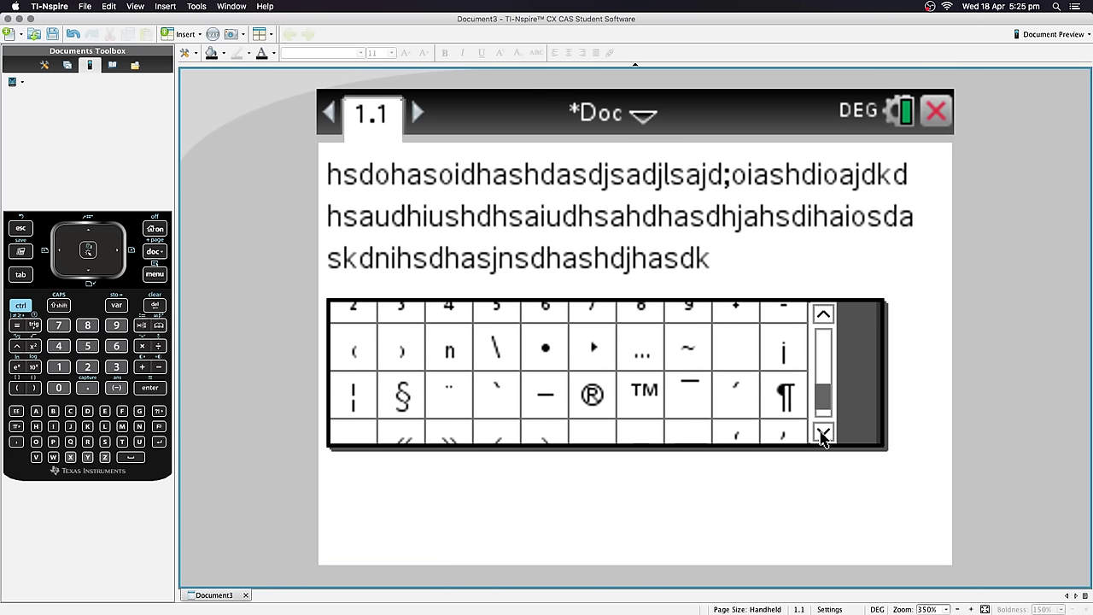
left_click(823, 432)
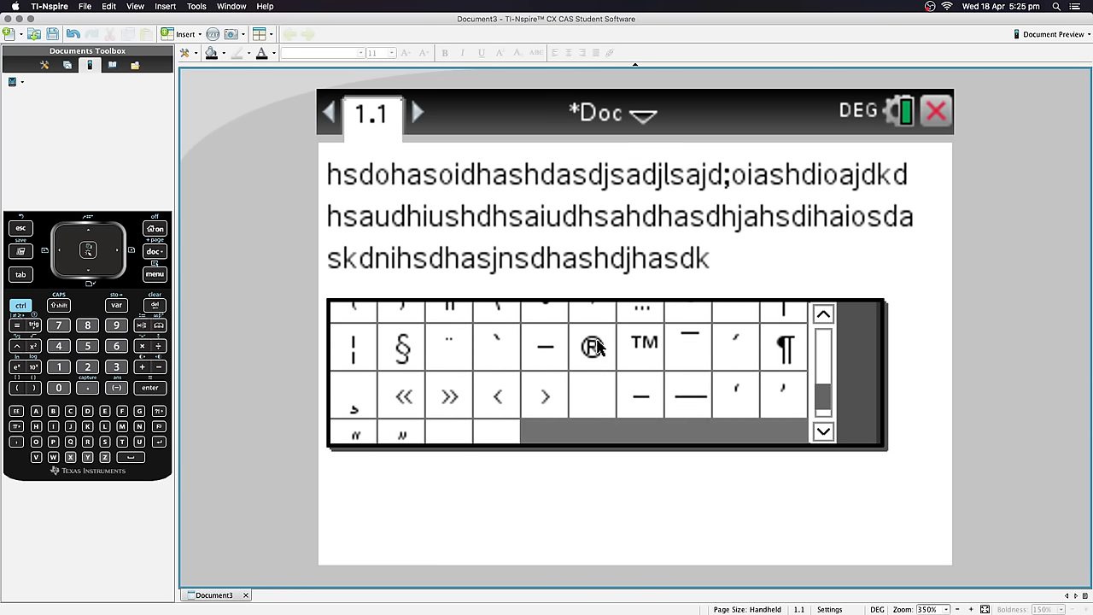
left_click(824, 432)
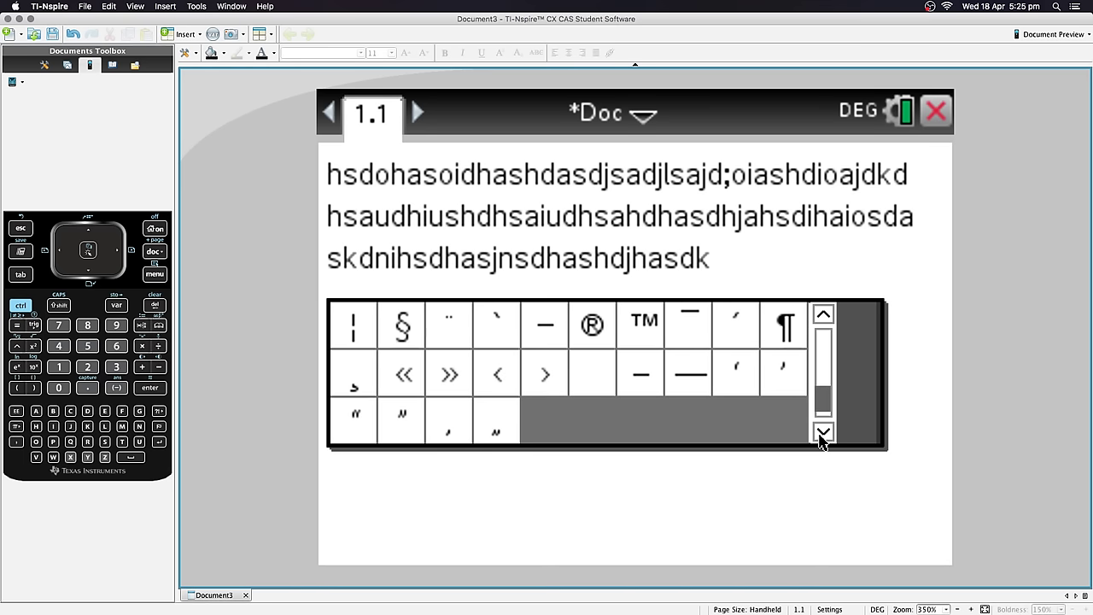
left_click_drag(825, 396, 825, 368)
left_click(815, 495)
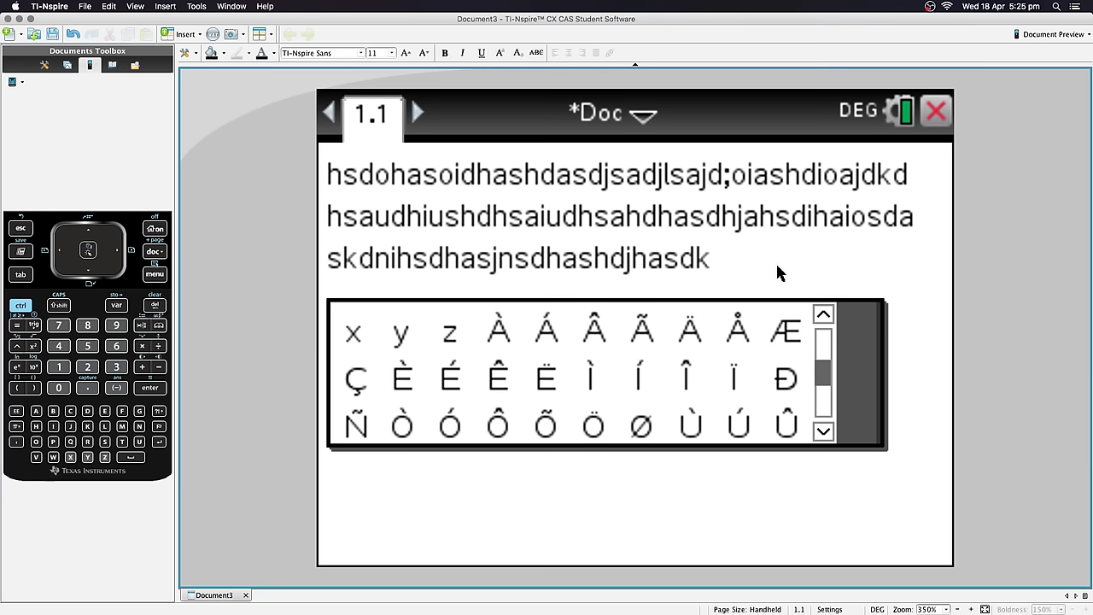
key("Escape")
key("super+a")
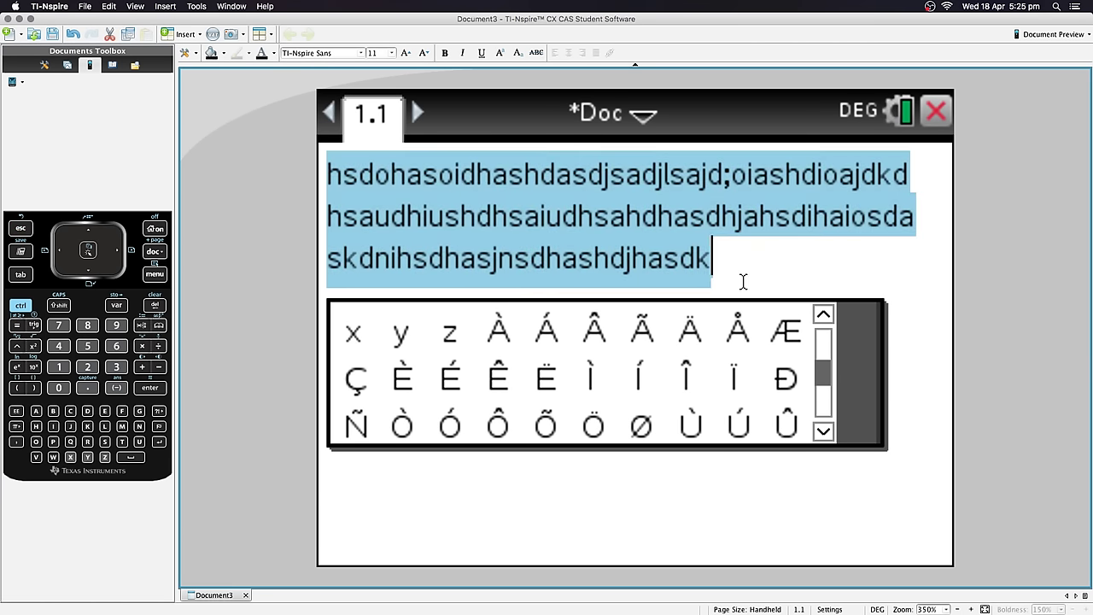
left_click(711, 259)
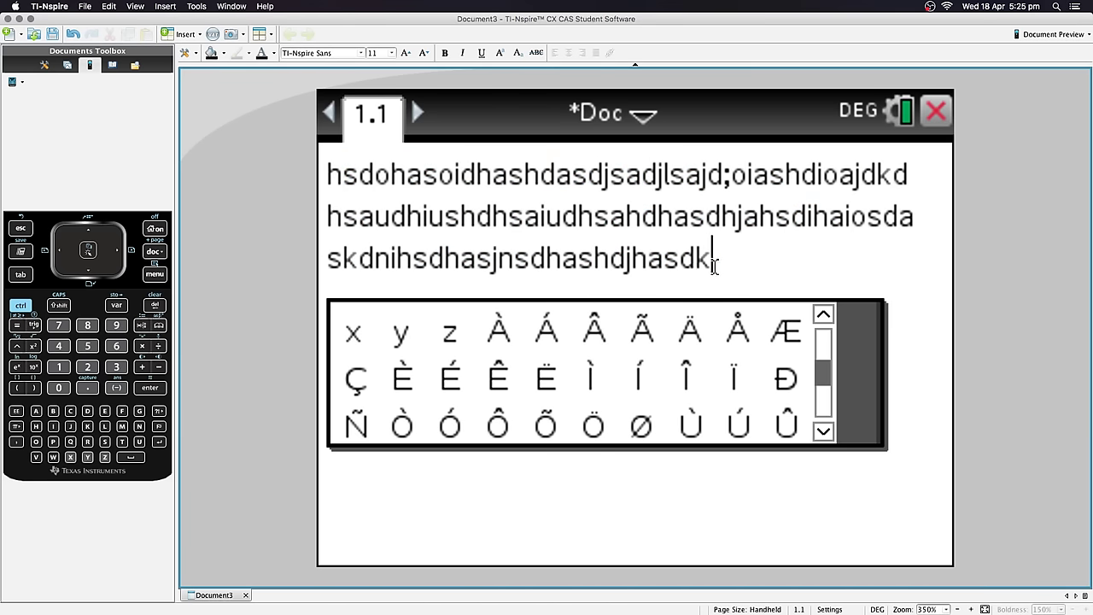
right_click(756, 276)
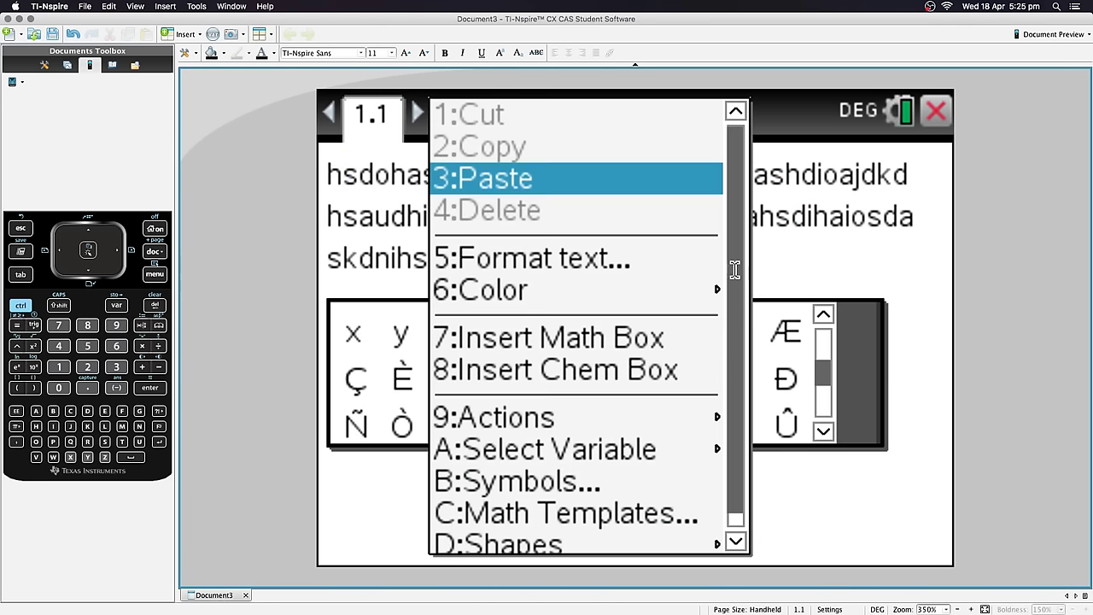
left_click(787, 259)
key("Escape")
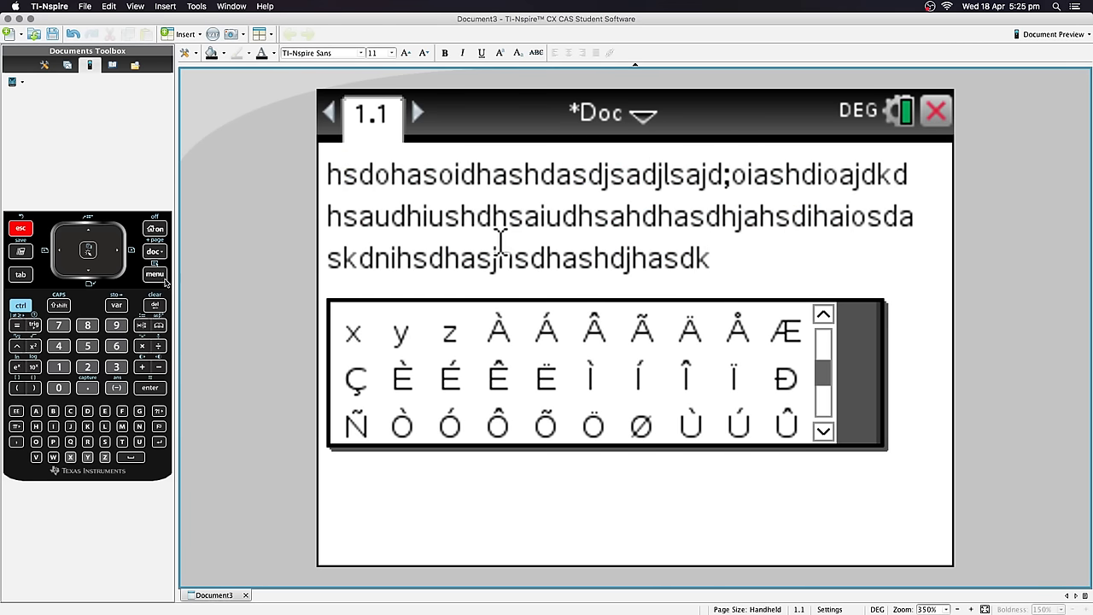
Step: Replace the final letter k of the text with a z inserted from the symbol palette
left_click(156, 308)
left_click(448, 334)
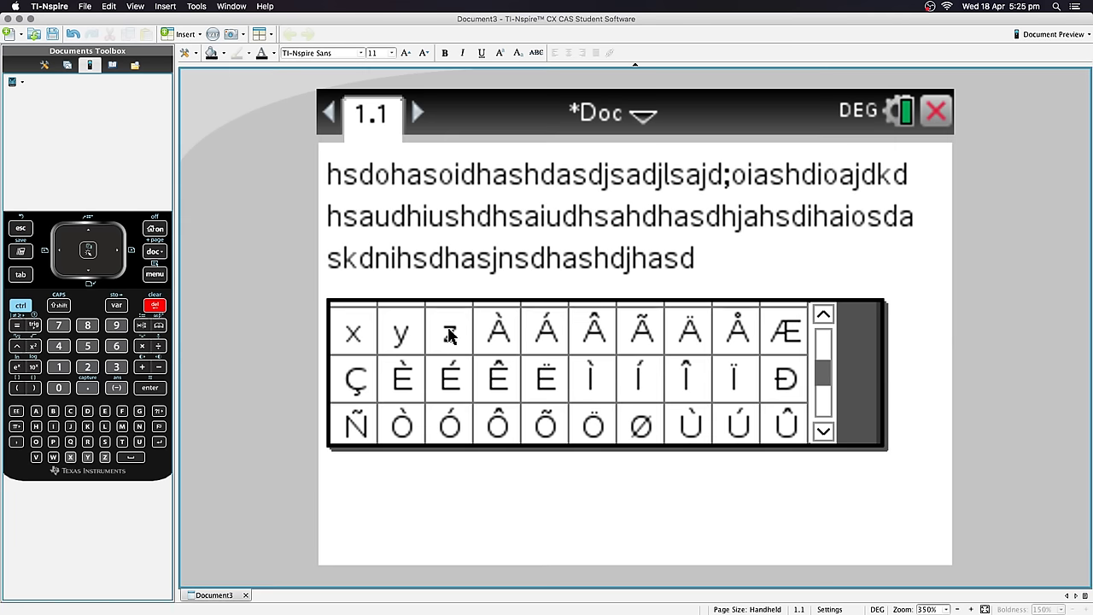
left_click(448, 334)
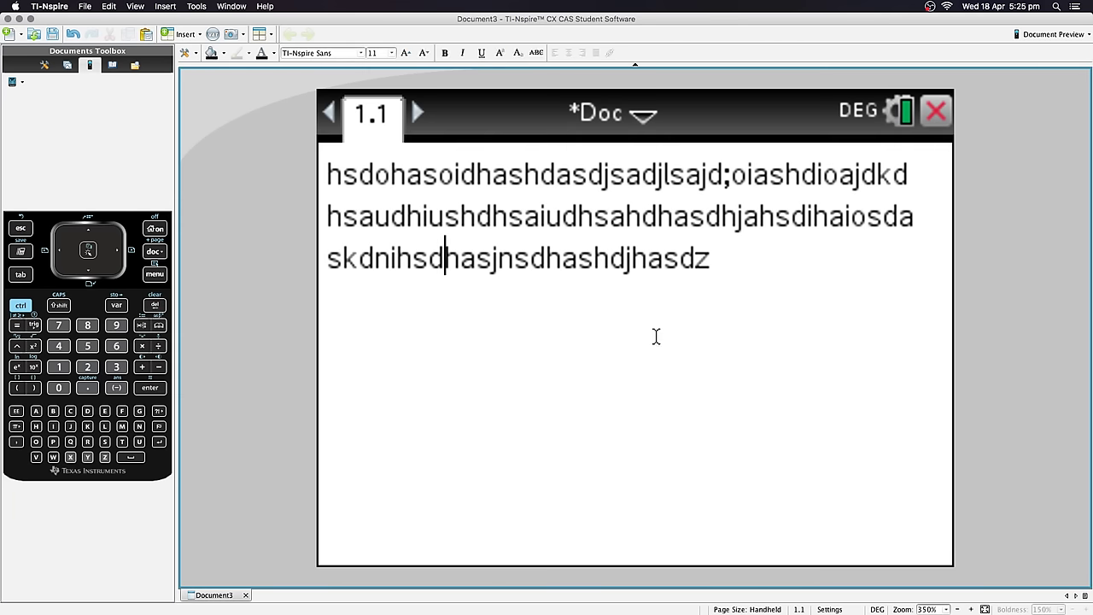
Step: Replace the d in "hsdhasj" on the third line with z and cycle its accented variants back to plain z
left_click(160, 427)
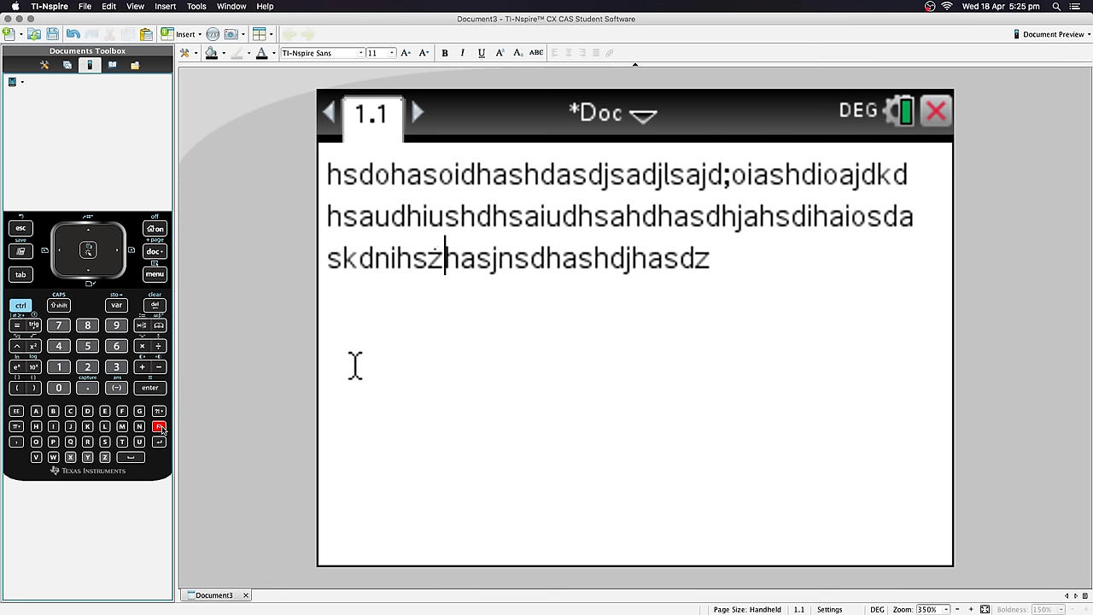
left_click(160, 427)
Step: Add a space and the letter o at the end of the text, and cycle its accented variants to œ
left_click(616, 260)
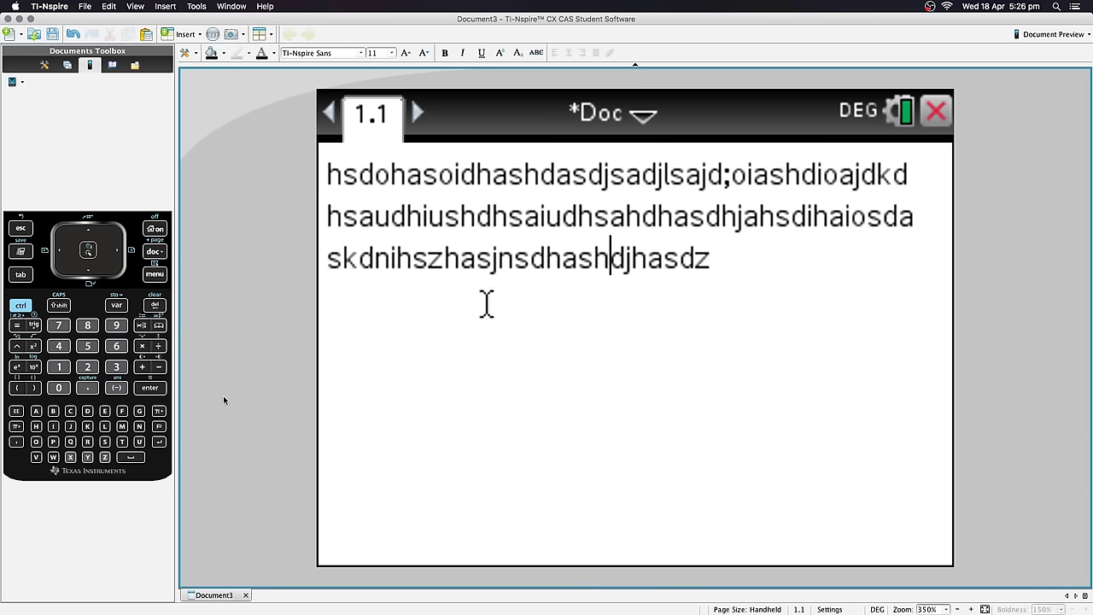
left_click(825, 276)
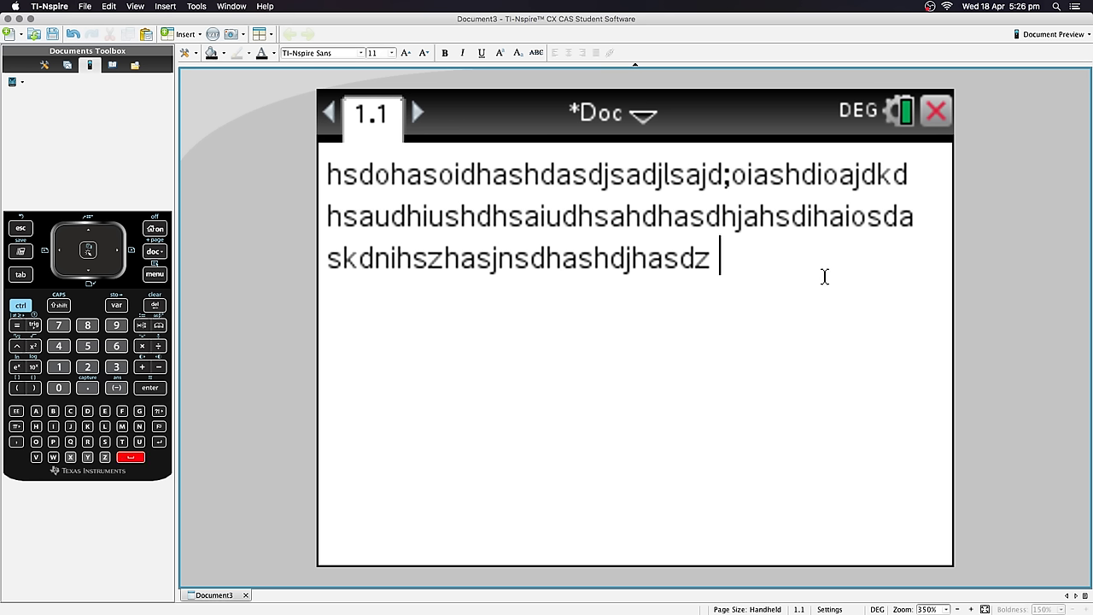
type("o")
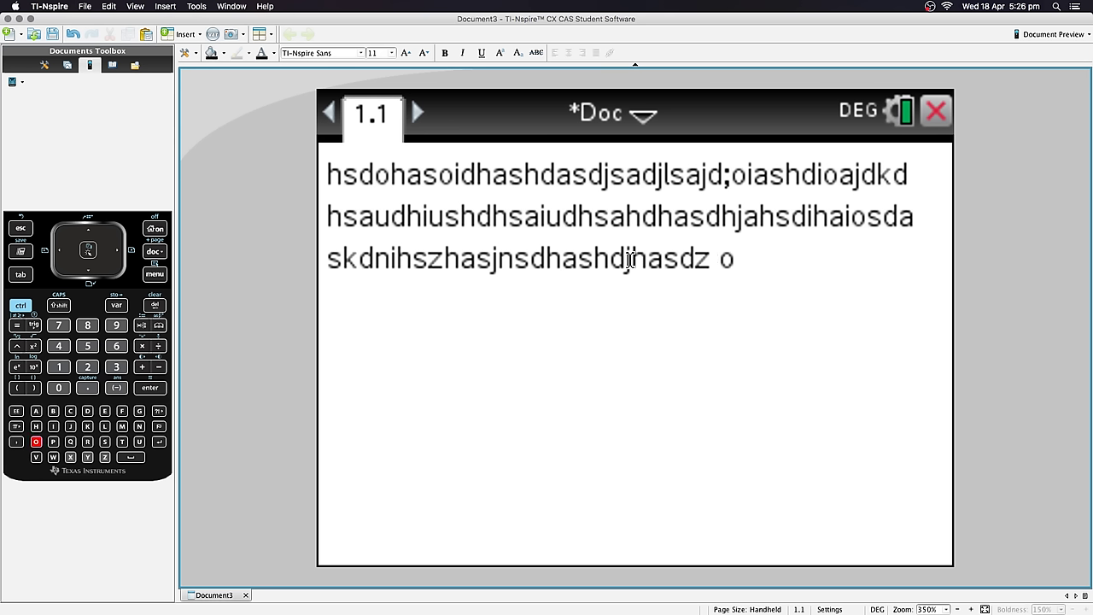
left_click(158, 426)
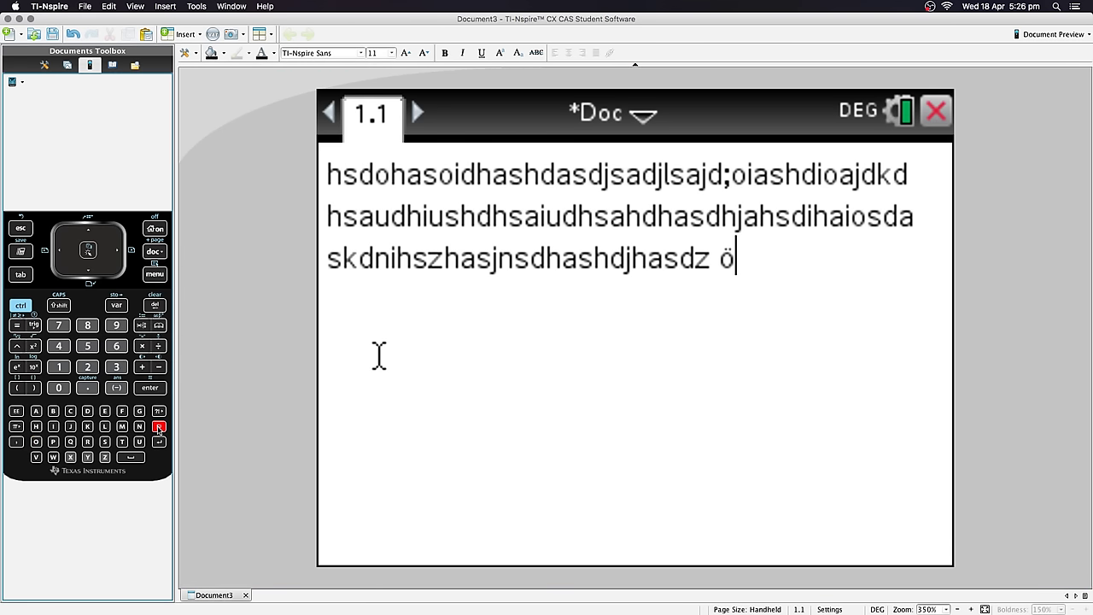
left_click(158, 428)
left_click(158, 428)
left_click(158, 428)
left_click(157, 428)
left_click(158, 428)
left_click(158, 428)
left_click(158, 428)
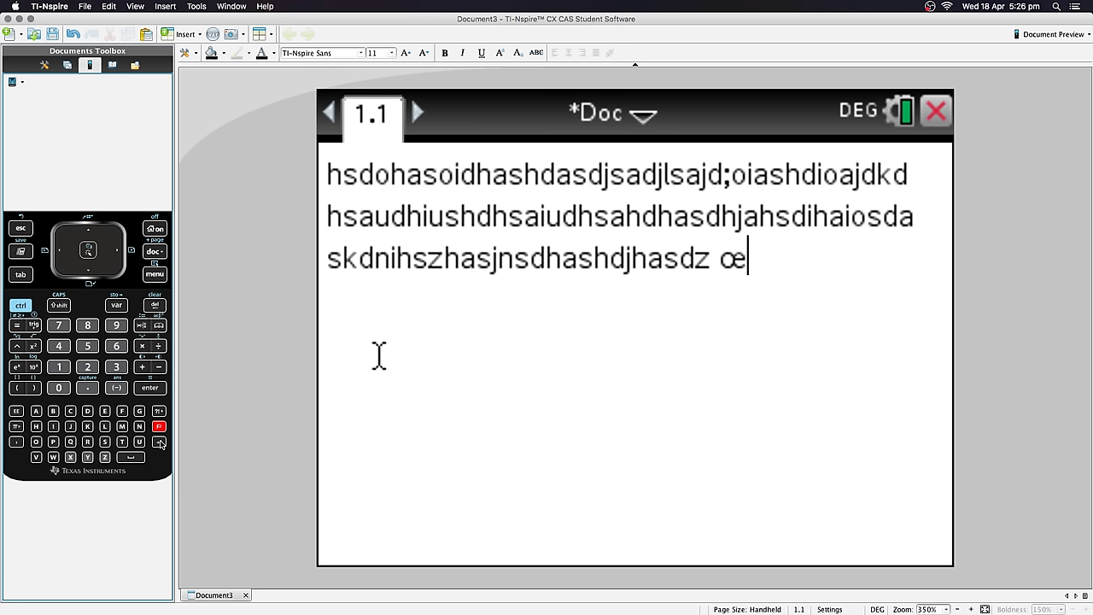
Step: Add several line breaks after the text and delete the extra ones, keeping a single new line
left_click(159, 442)
left_click(159, 441)
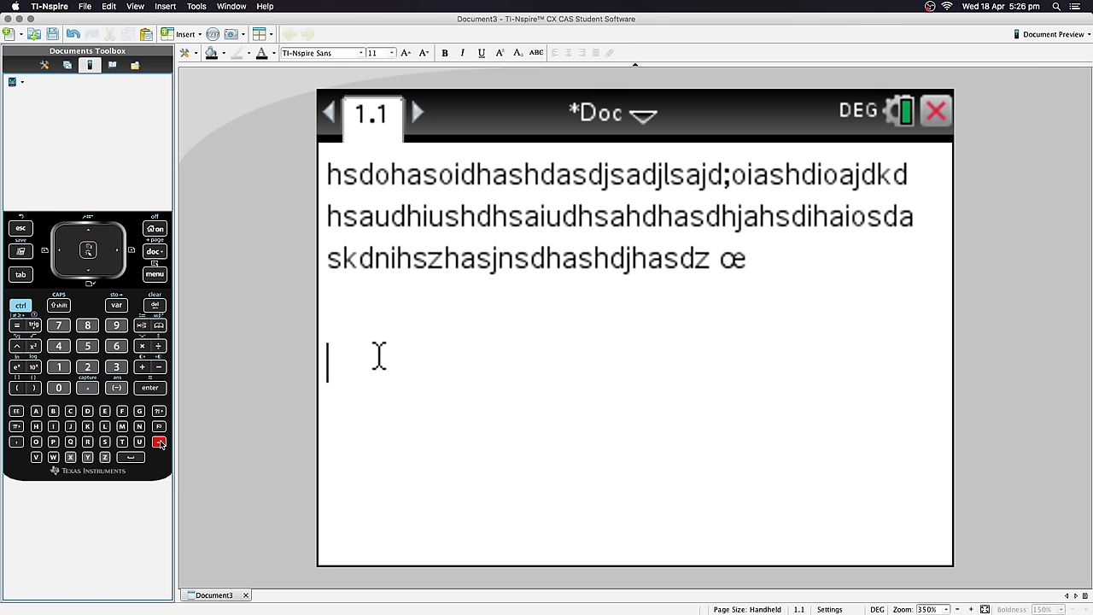
left_click(151, 390)
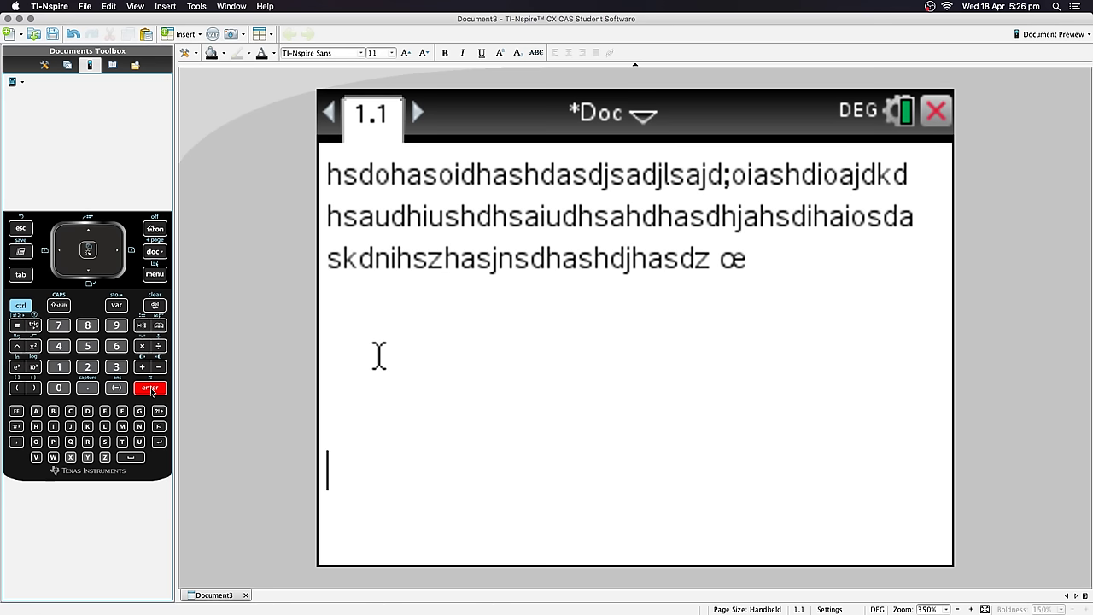
left_click(158, 306)
left_click(158, 307)
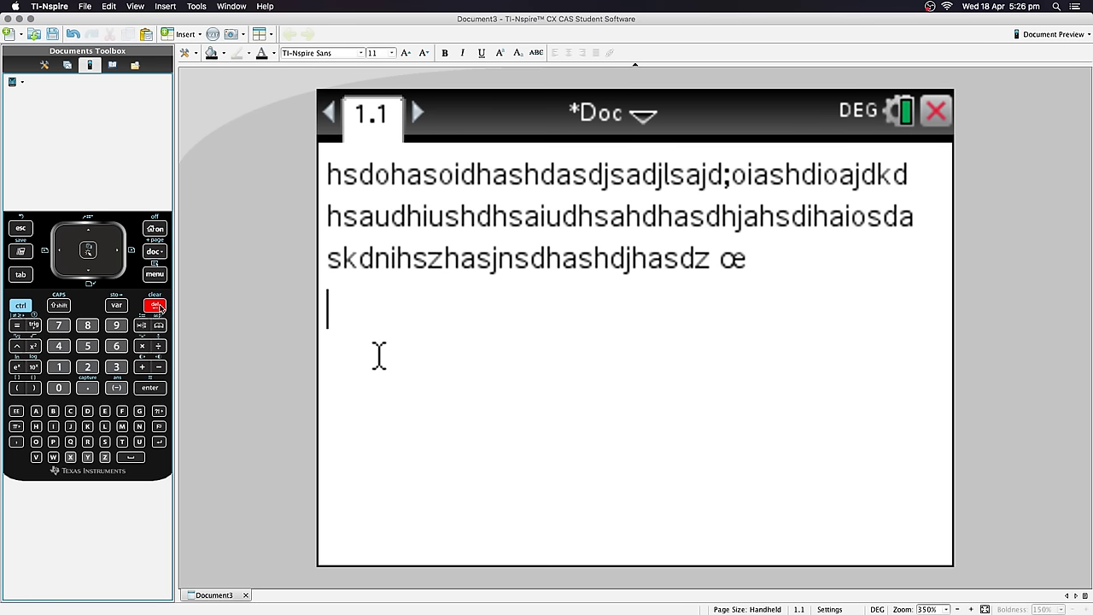
Step: Insert several spaces at the start of the new line below the text
left_click(136, 459)
left_click(133, 458)
left_click(132, 458)
left_click(132, 459)
left_click(132, 458)
left_click(132, 459)
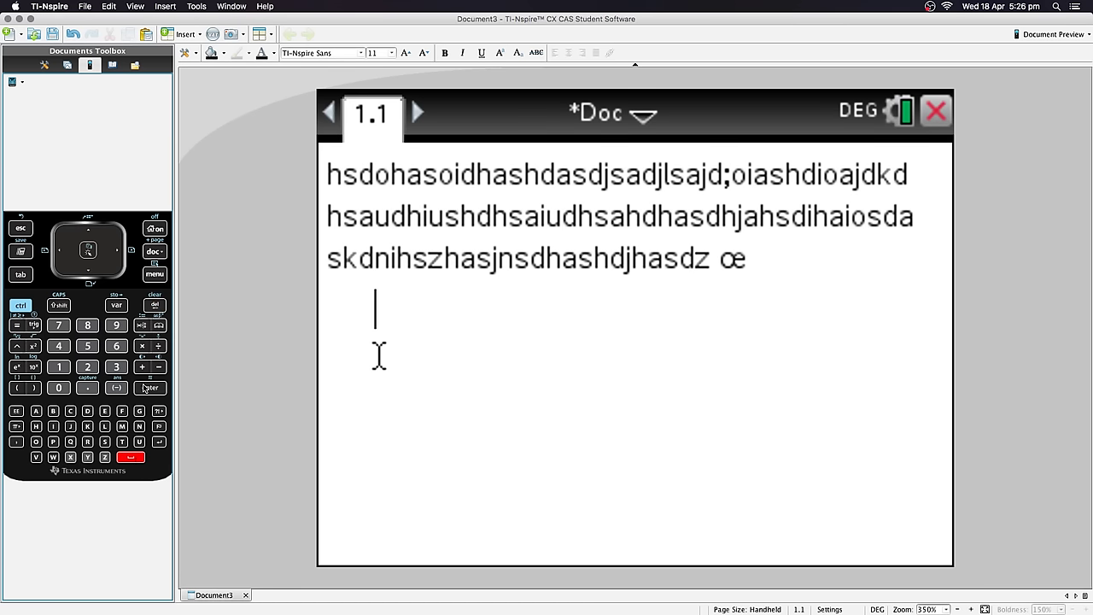
Step: Review the Q&A and Proof template options, and insert a Math Box on a new line below the text
left_click(152, 275)
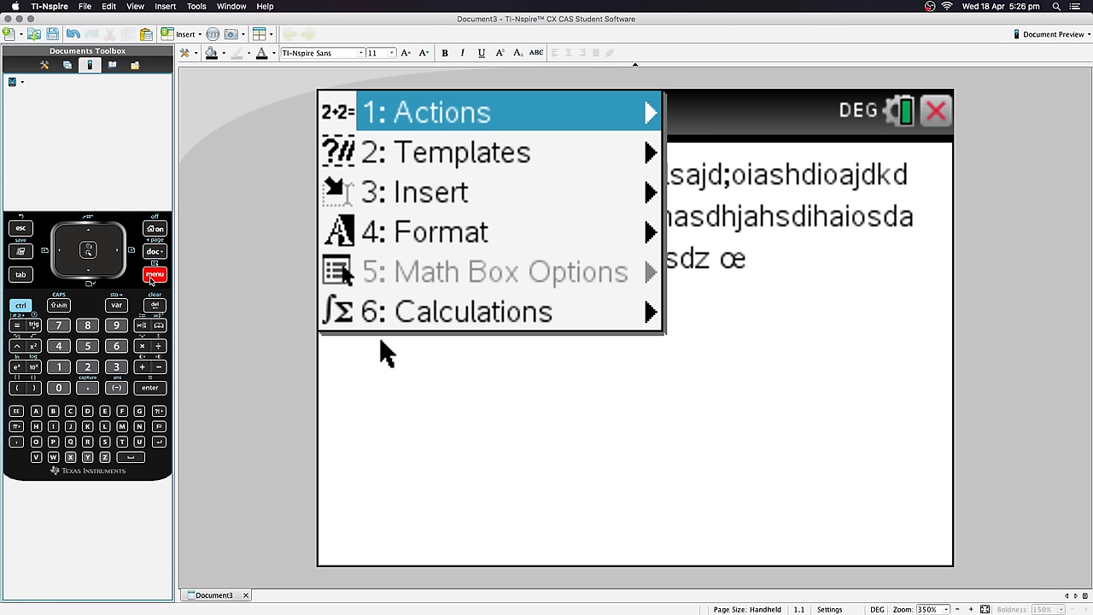
key("Down")
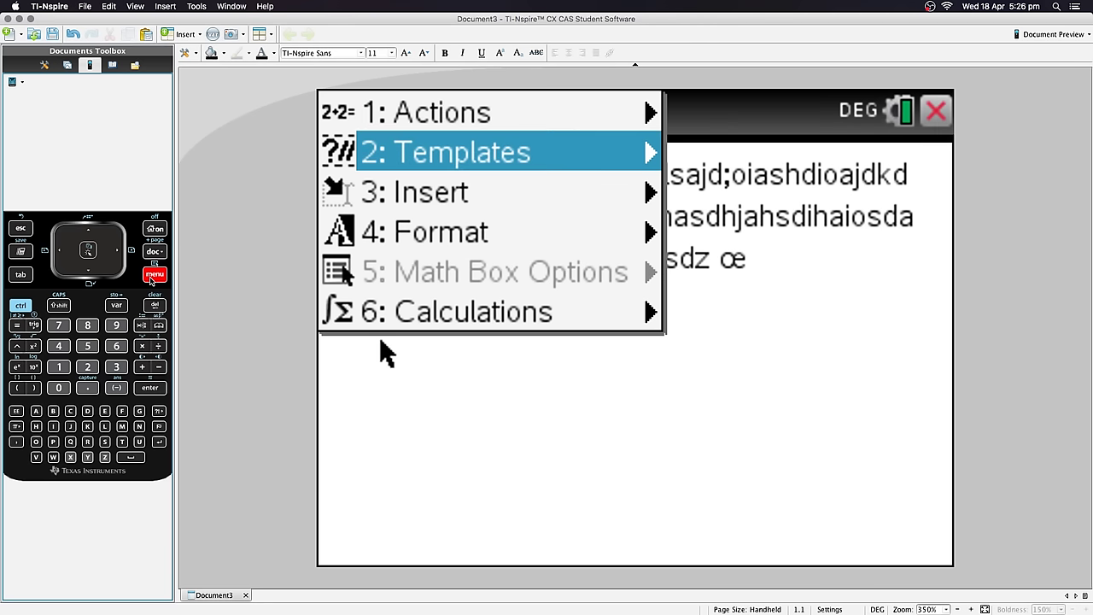
key("Right")
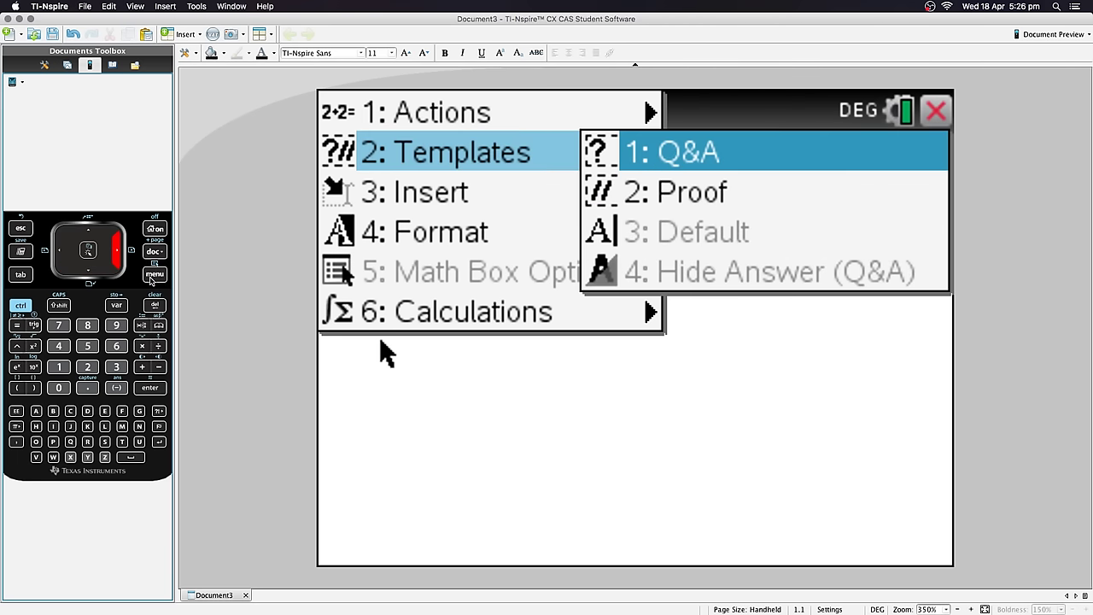
key("Down")
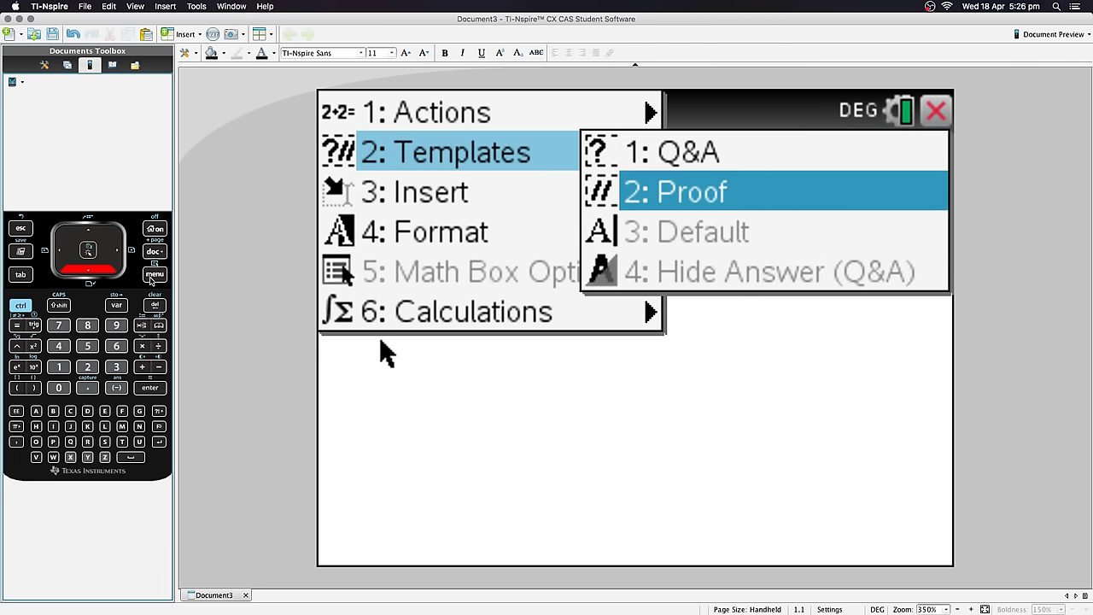
key("Up")
key("Left")
key("Down")
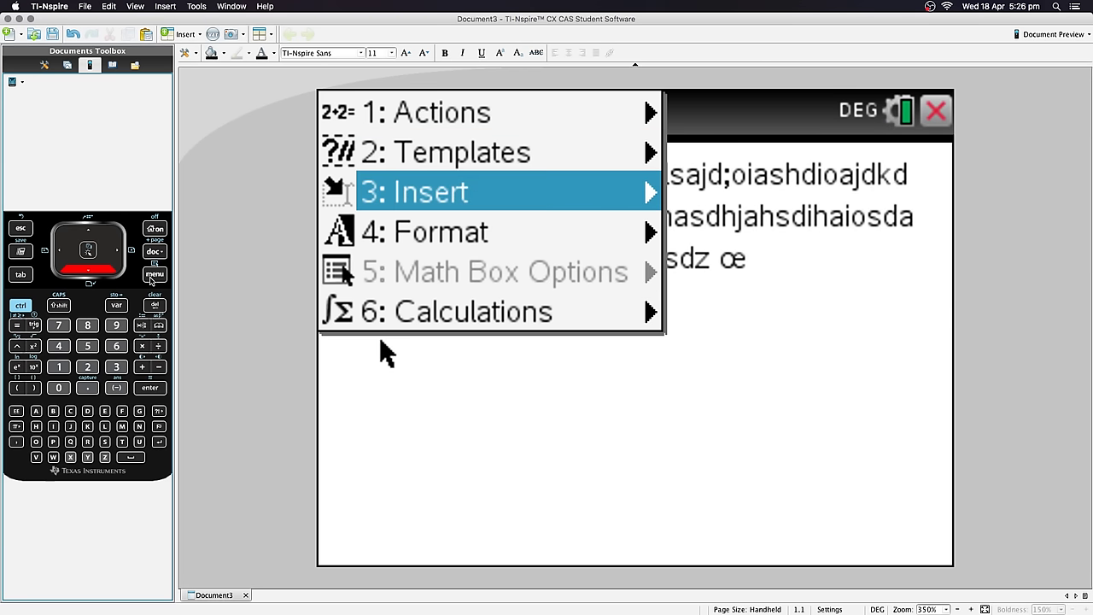
key("Right")
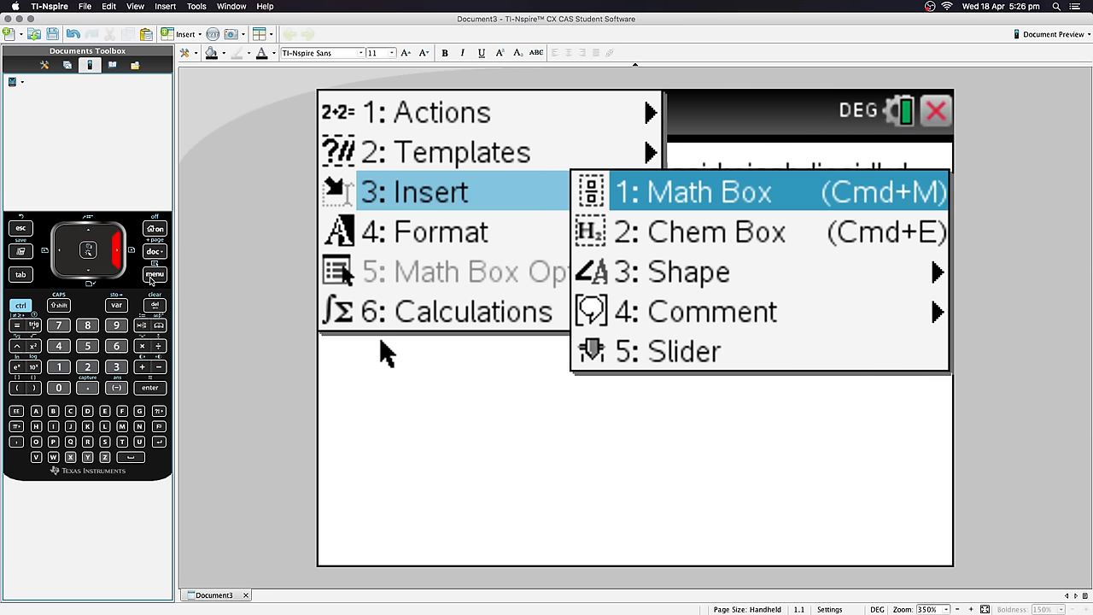
key("Return")
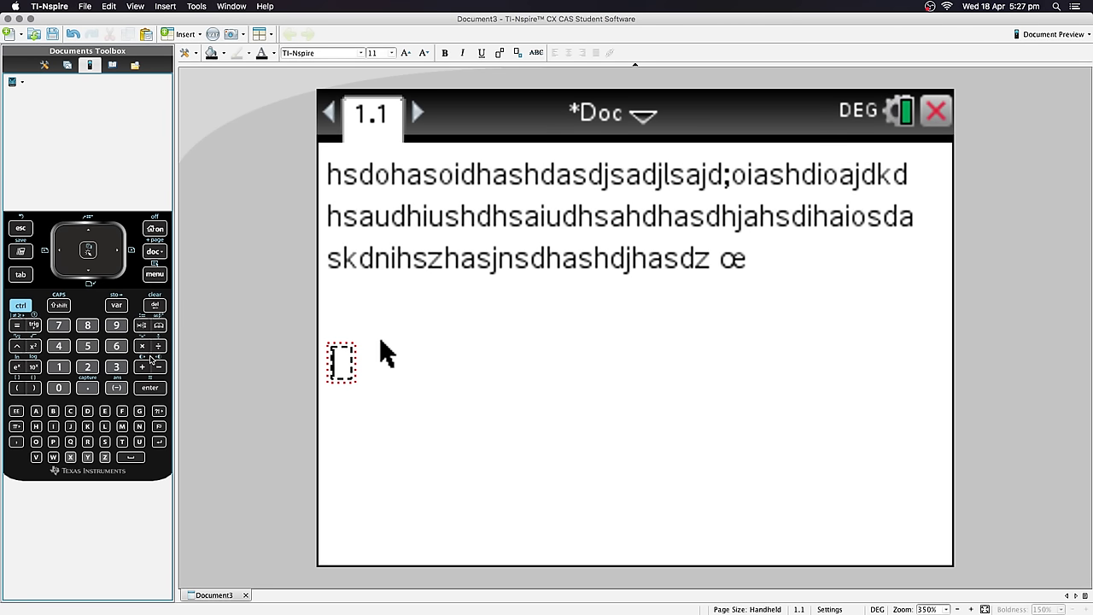
Step: Enter the square root of s(s-a)(s-b)(s-c) in the Math Box below the text
left_click(21, 305)
left_click(33, 346)
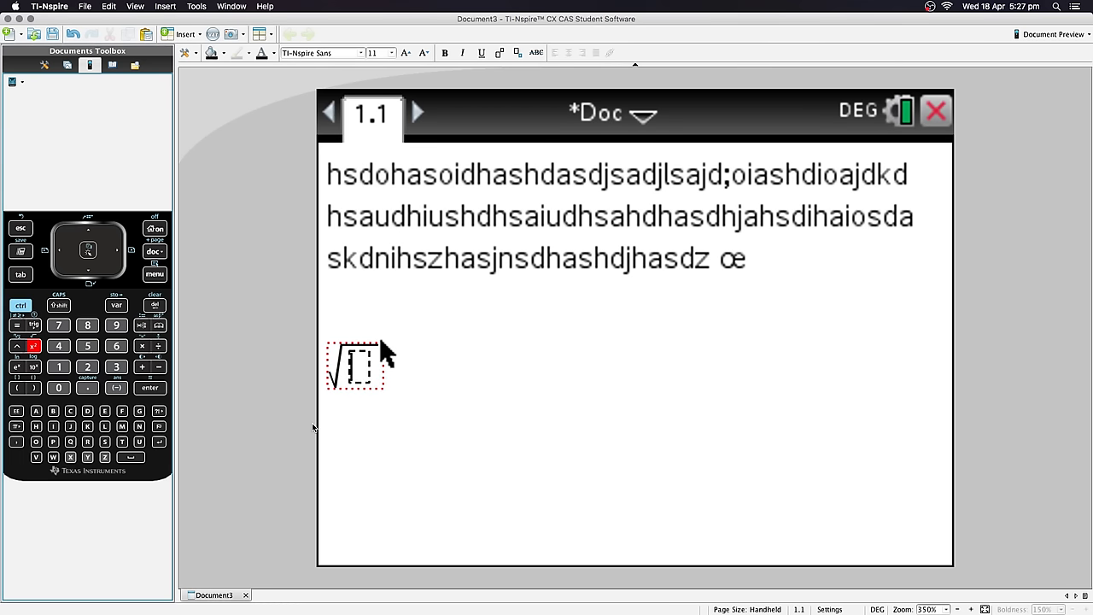
type("s")
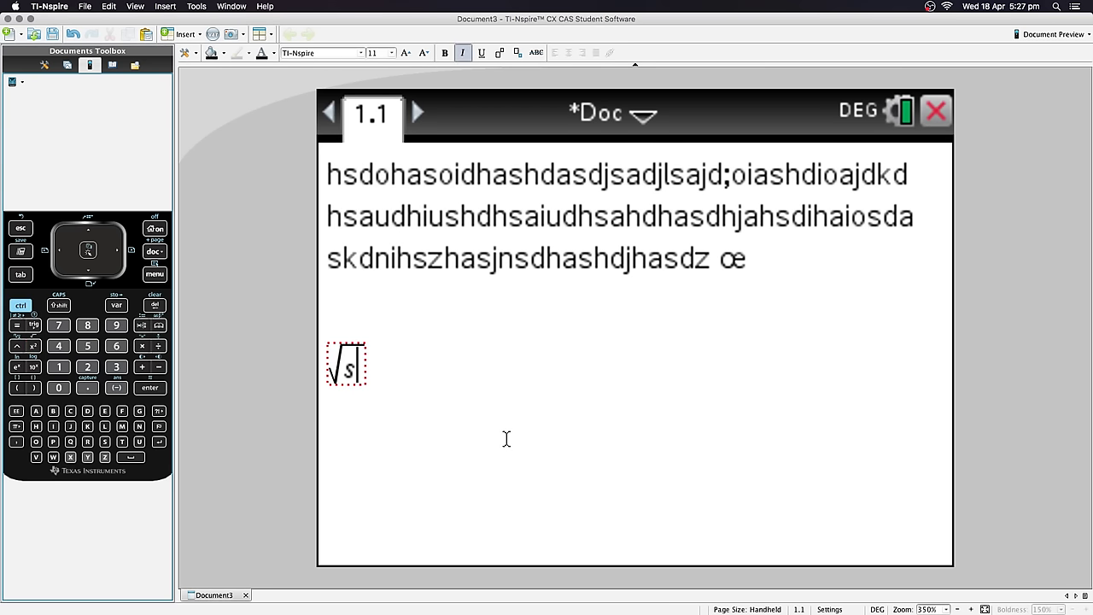
type("(s-a)()")
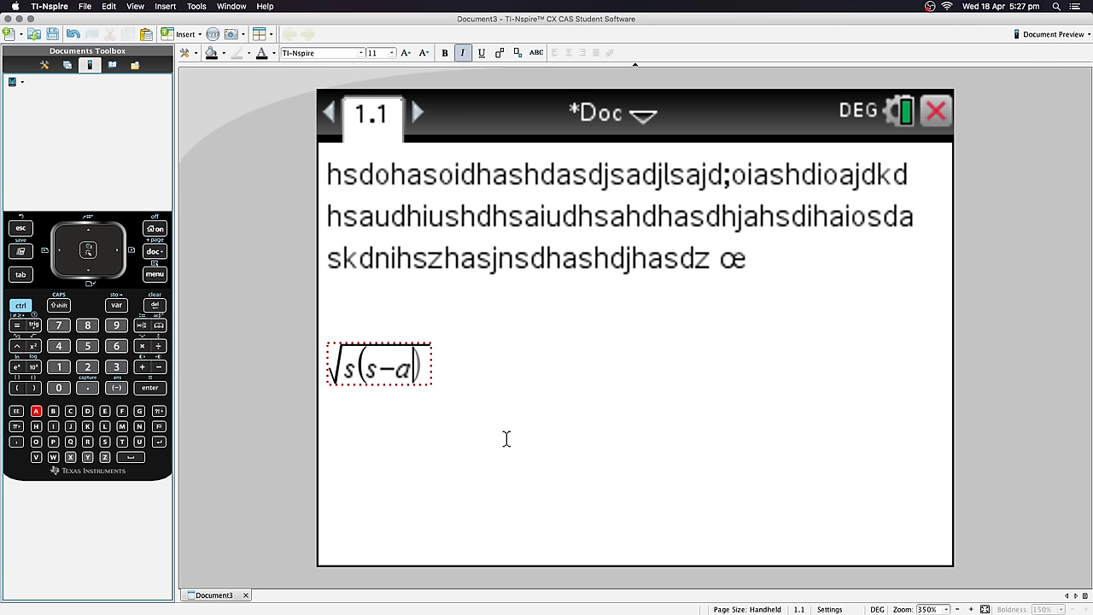
type("s-b")
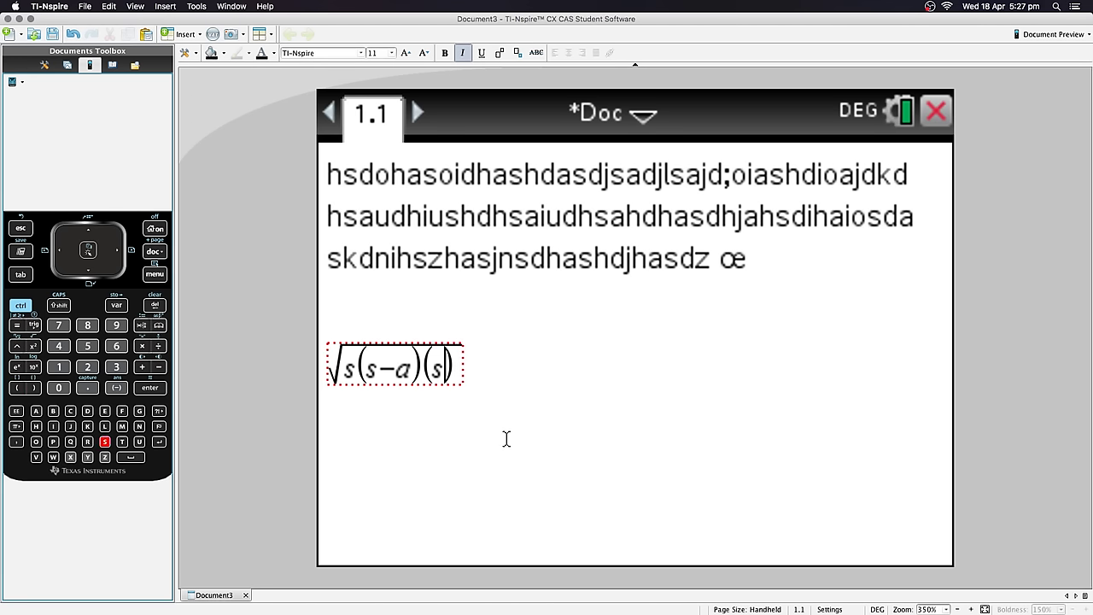
type("(s-b")
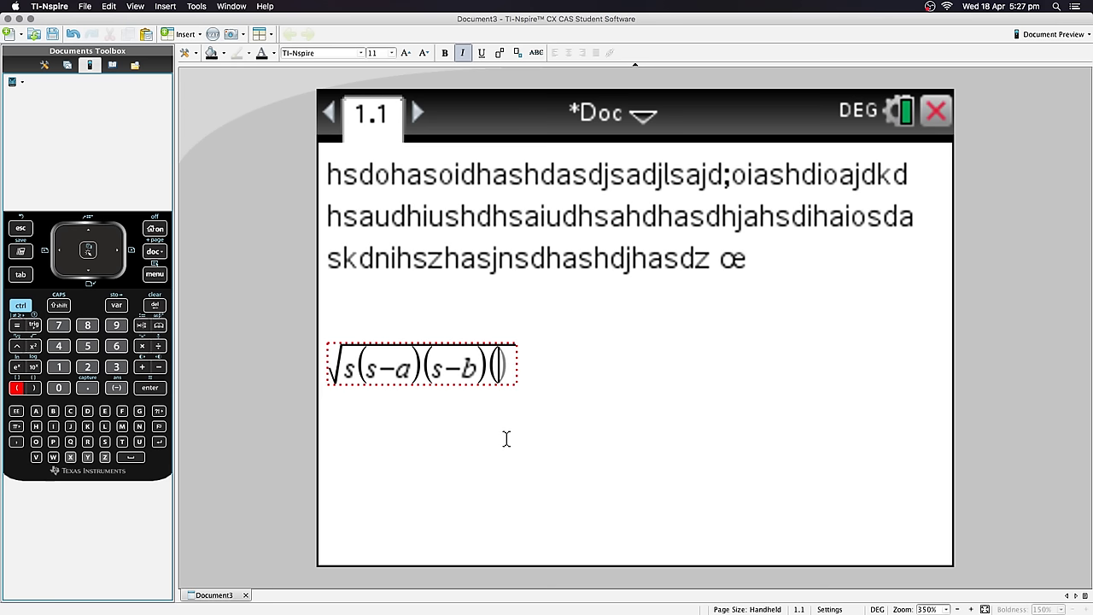
type("c")
key("Right")
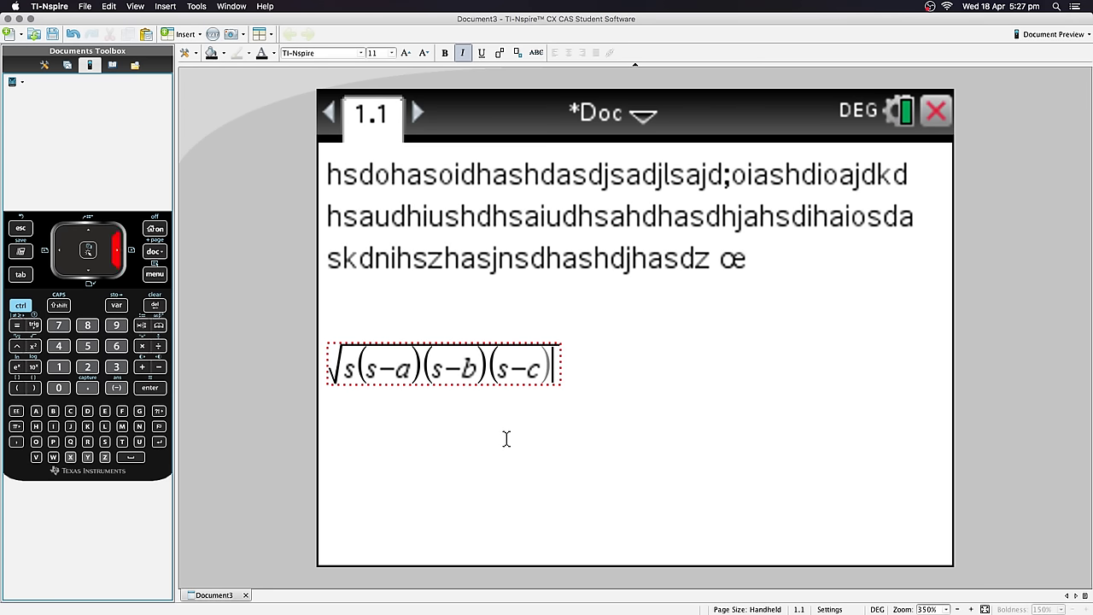
left_click(606, 392)
left_click_drag(615, 320, 569, 395)
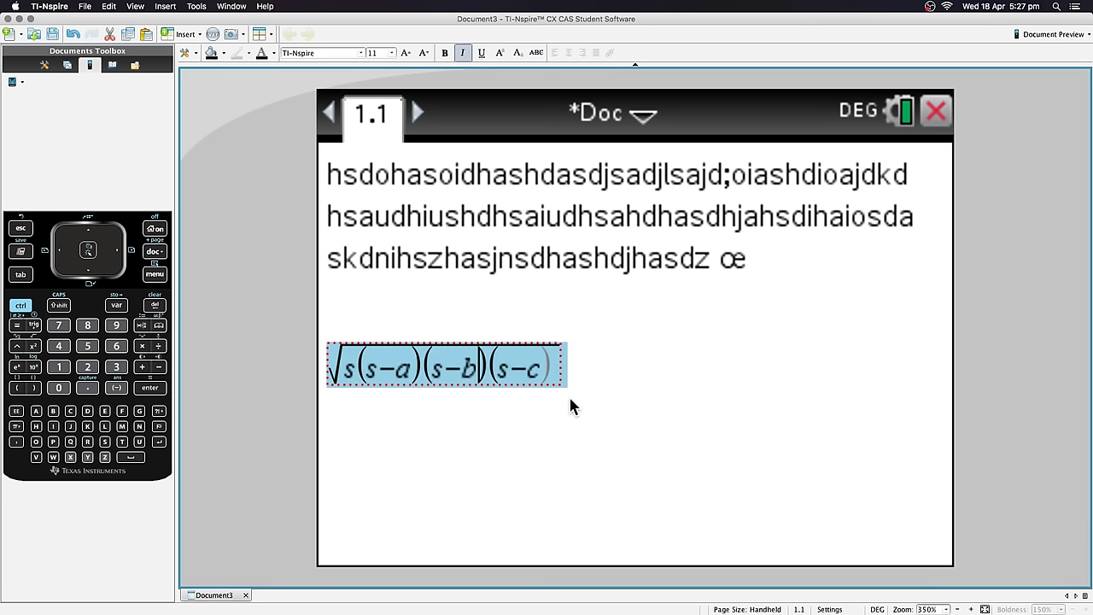
left_click(654, 388)
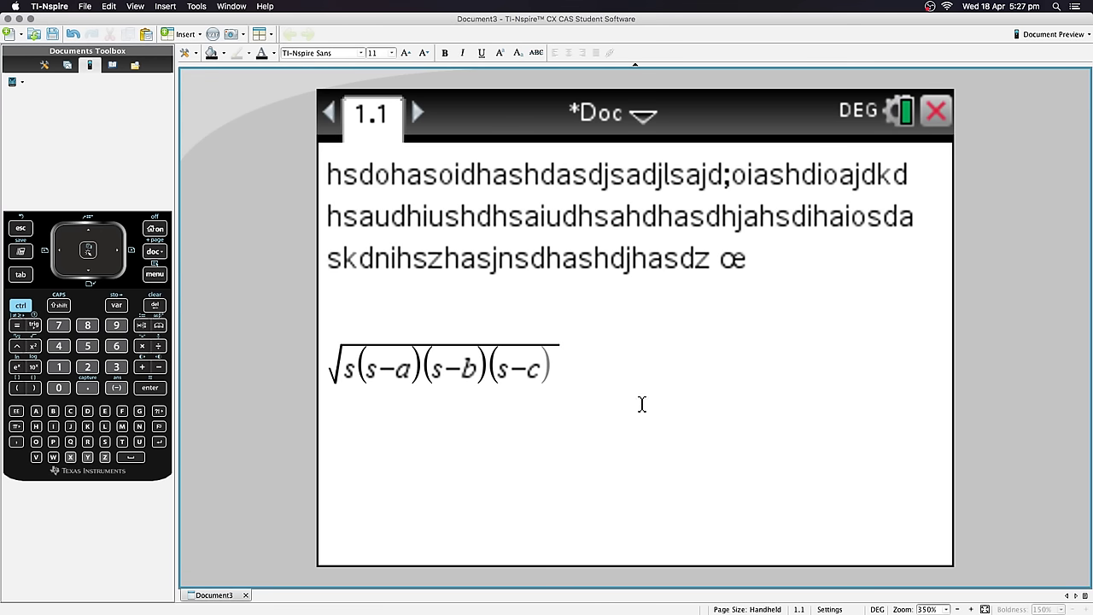
Step: Insert multiplication signs between s, (s-a), (s-b) and (s-c) under the square root
left_click(359, 381)
type("*")
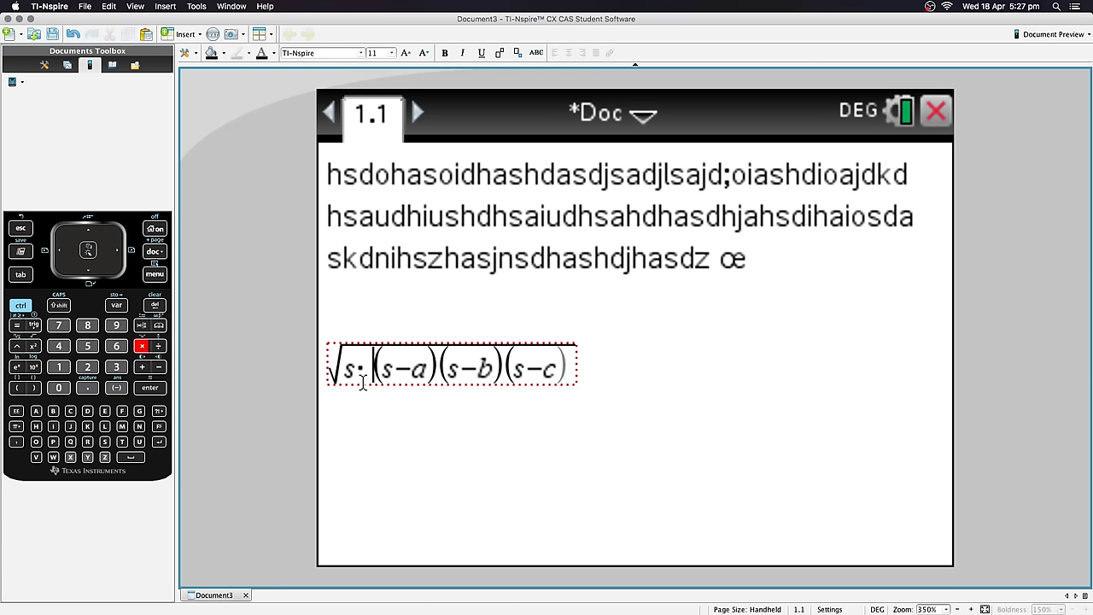
left_click(443, 368)
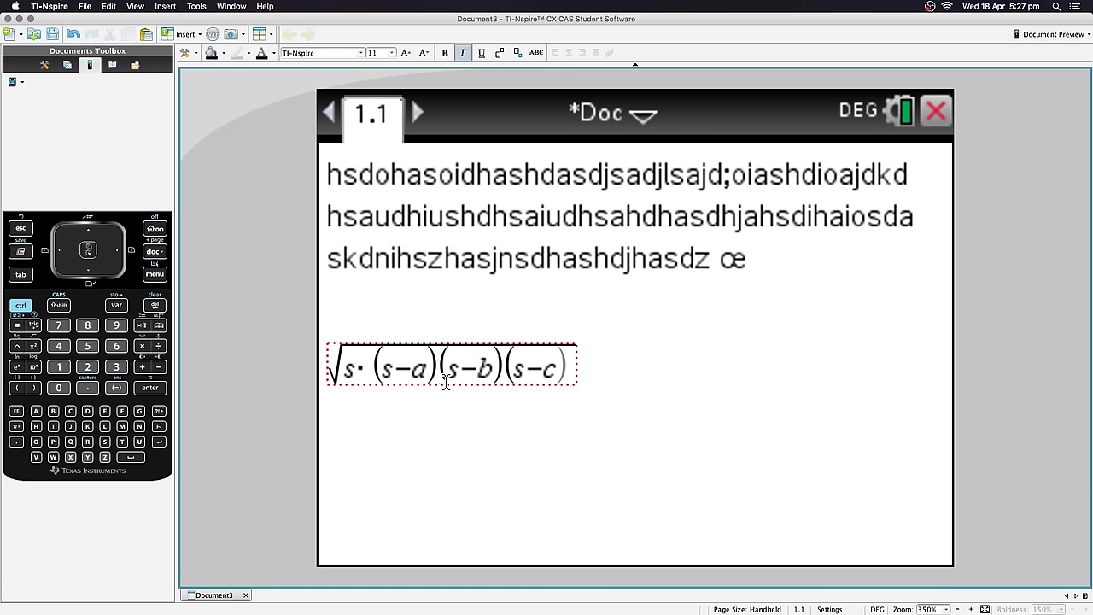
type("*")
left_click(518, 368)
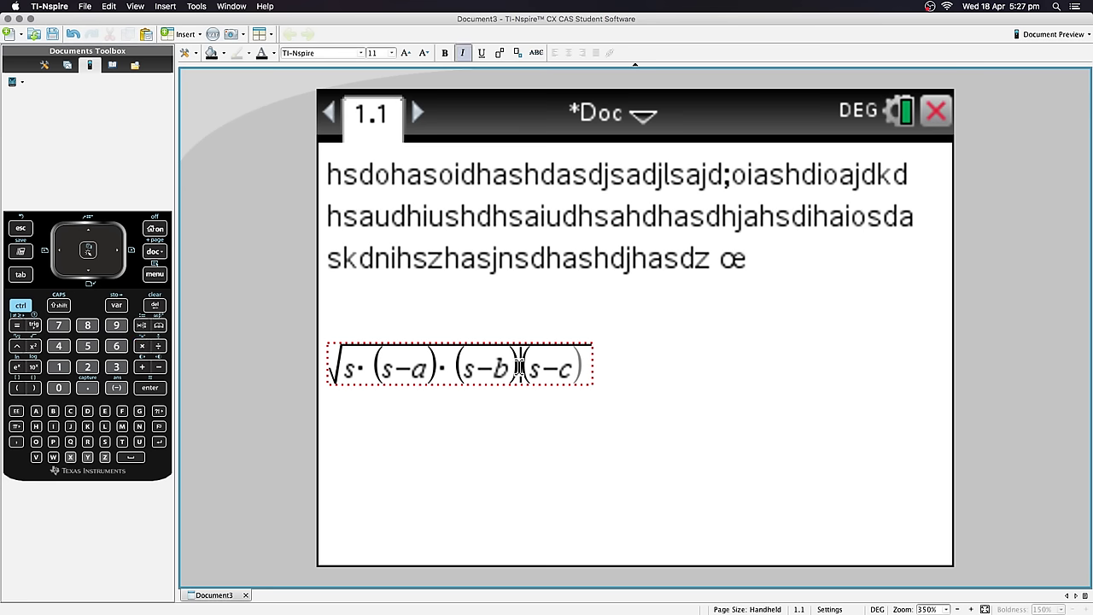
type("*")
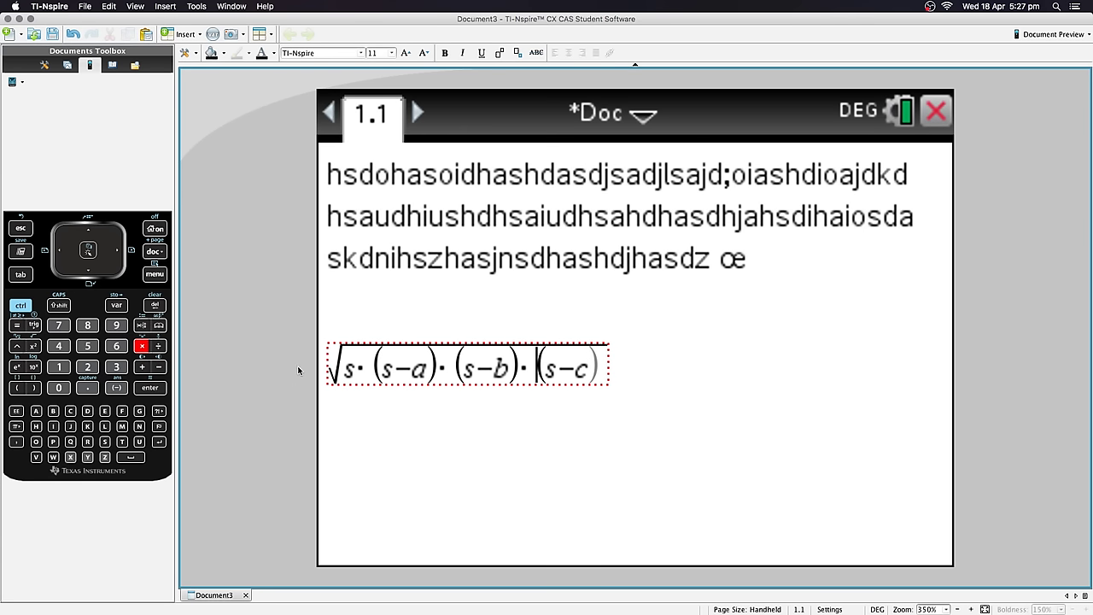
Step: Delete the Math Box containing the square-root expression
left_click(330, 370)
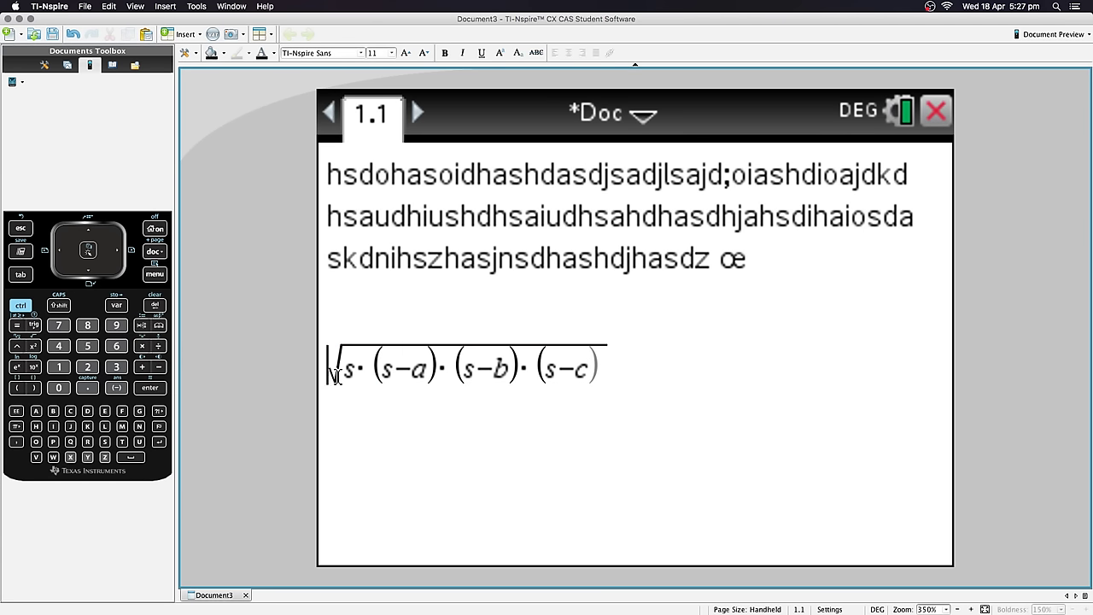
key("Right")
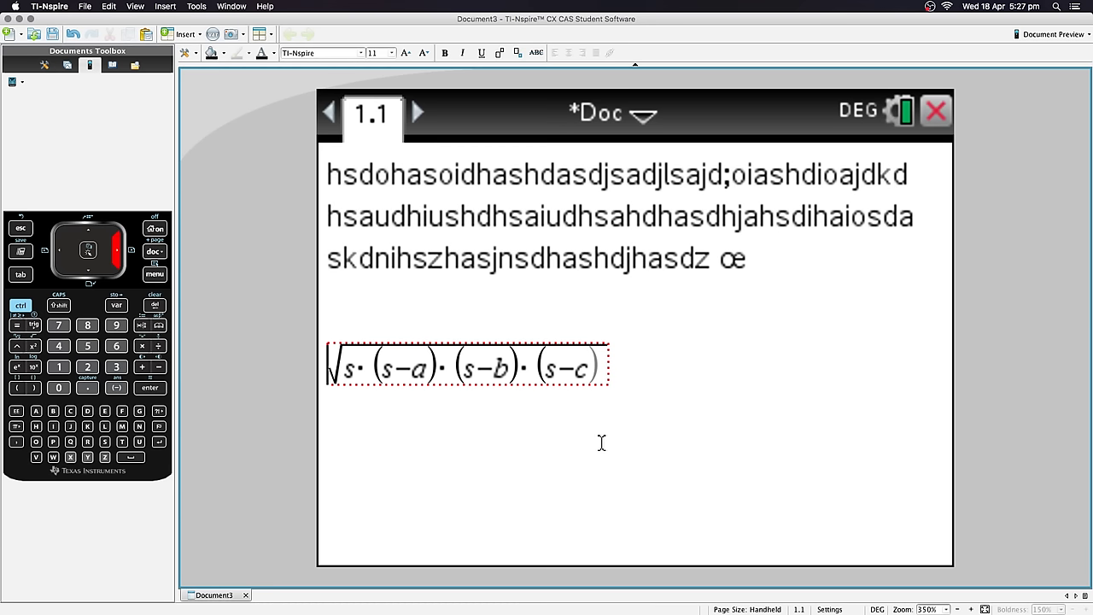
left_click(601, 367)
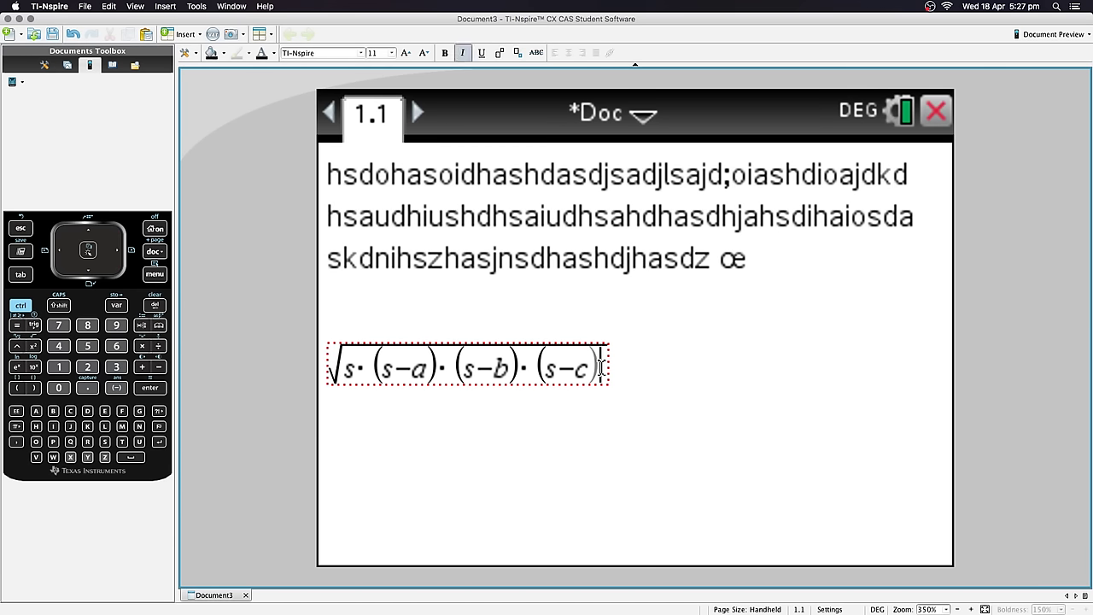
key("shift+Left")
key("BackSpace")
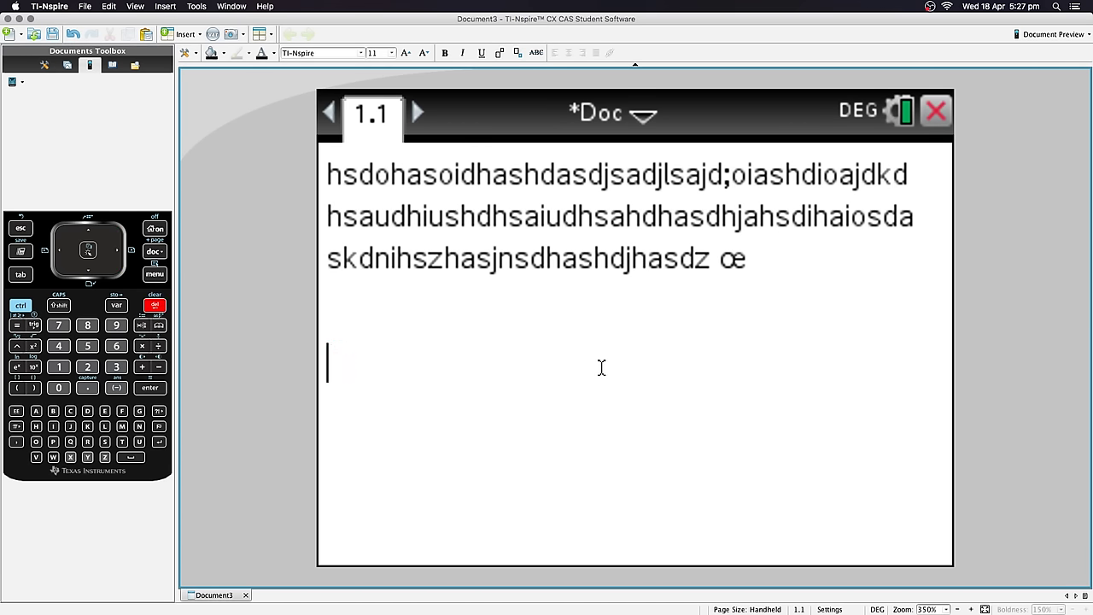
Step: Insert a Math Box on the empty line below the text and evaluate 3*6 in it
key("super+m")
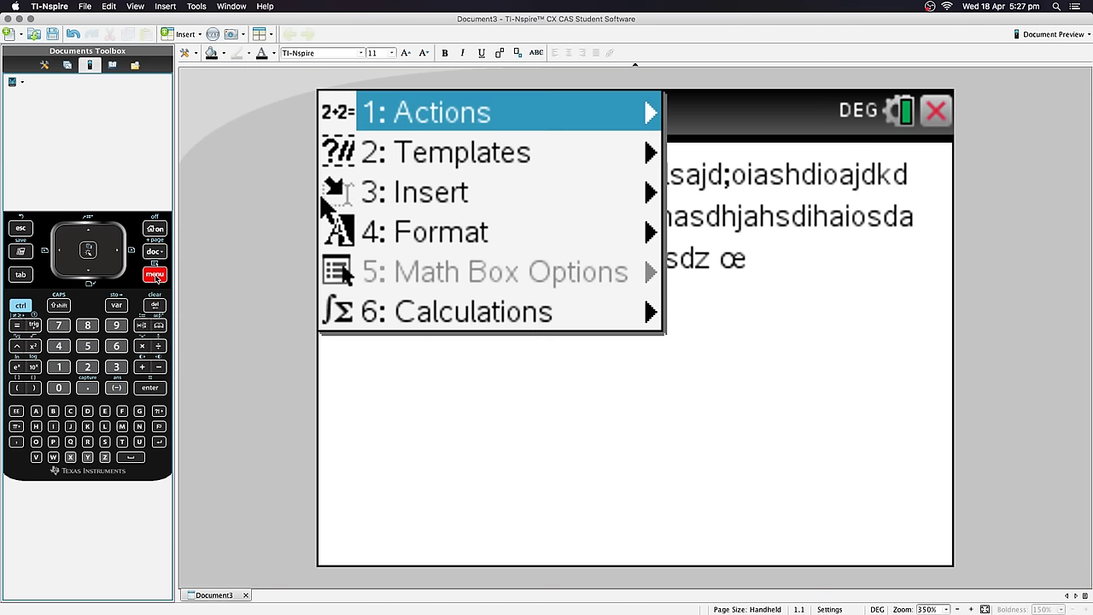
key("Down")
key("Down")
key("Right")
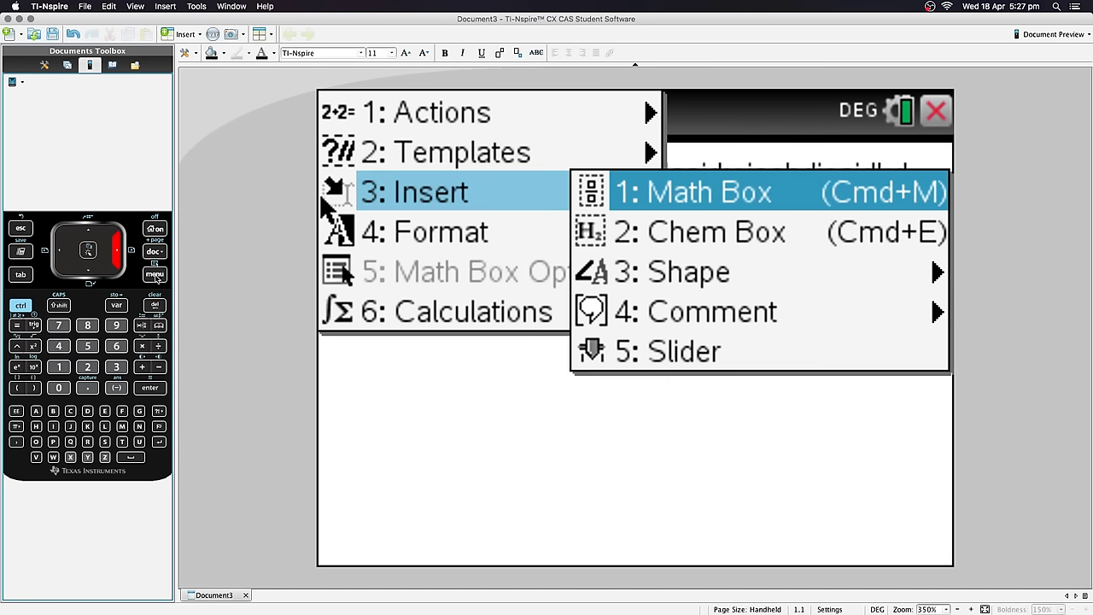
key("Return")
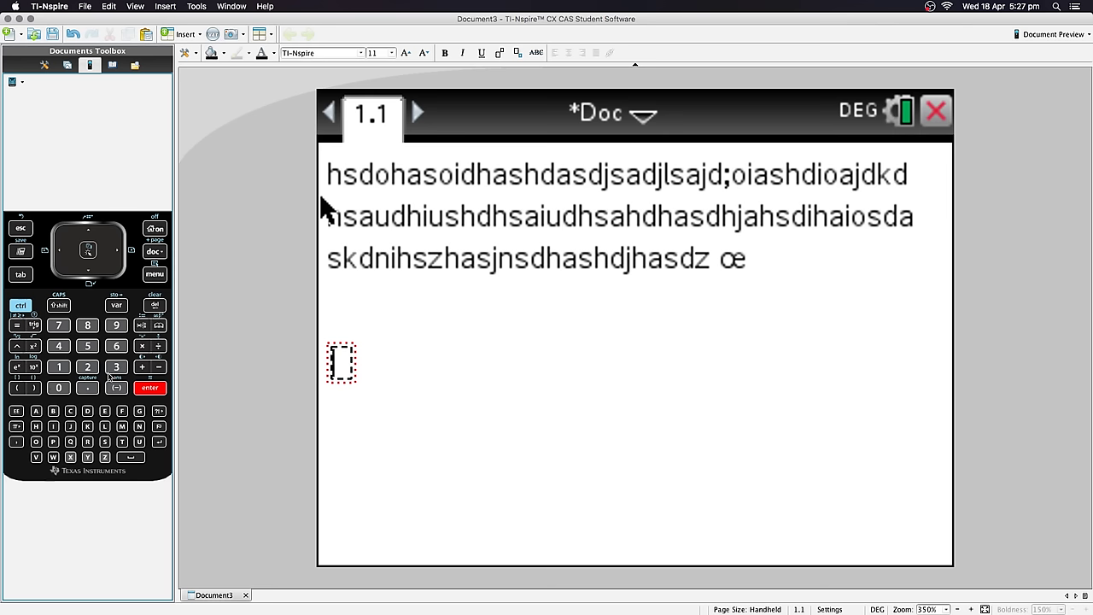
type("3*")
type("6")
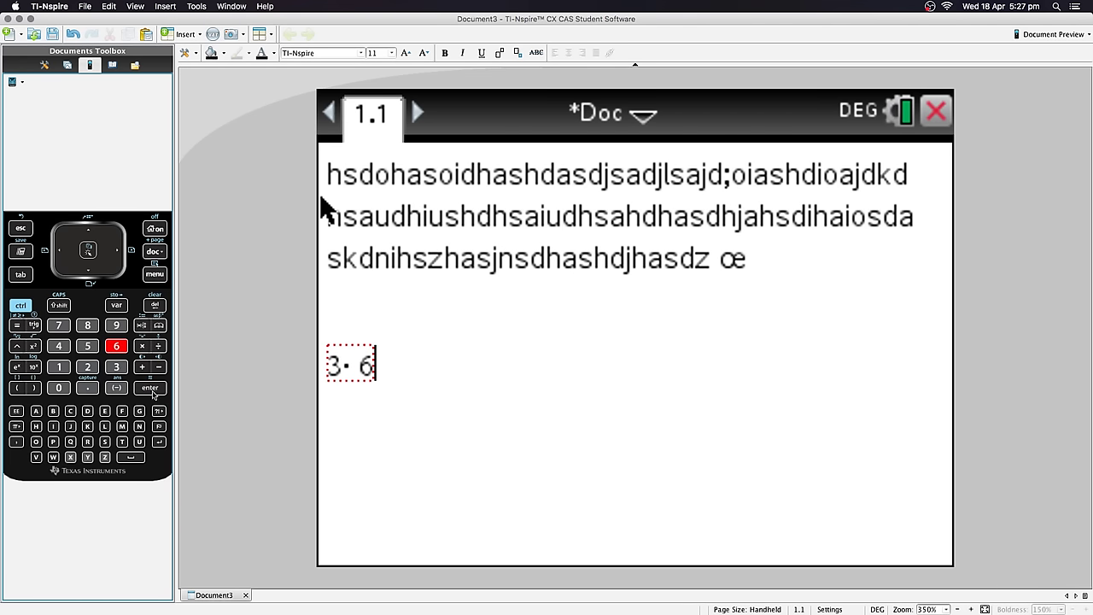
key("Return")
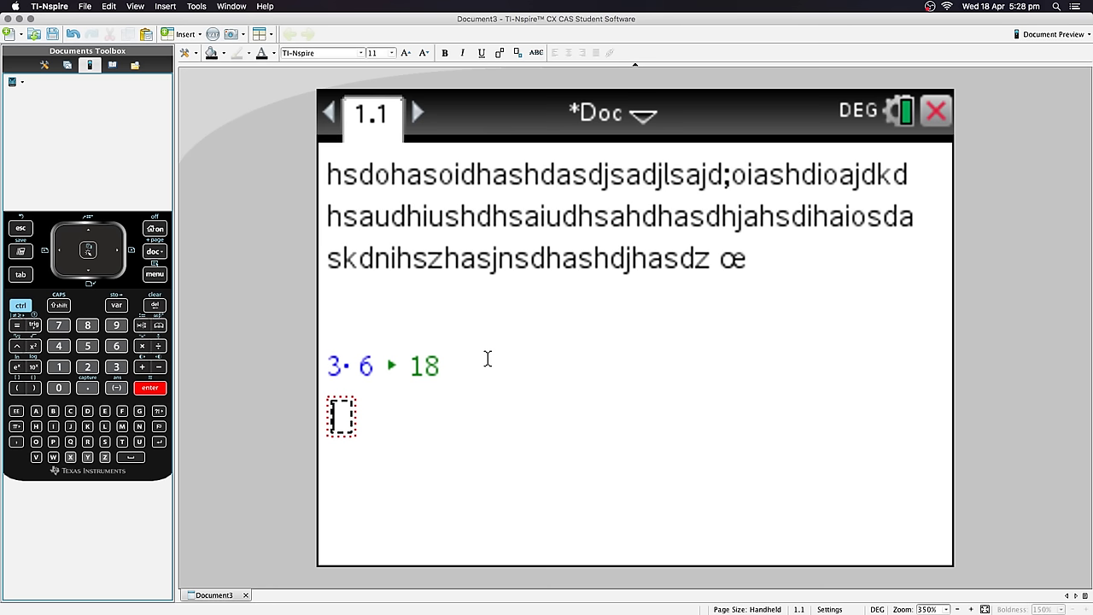
left_click(423, 366)
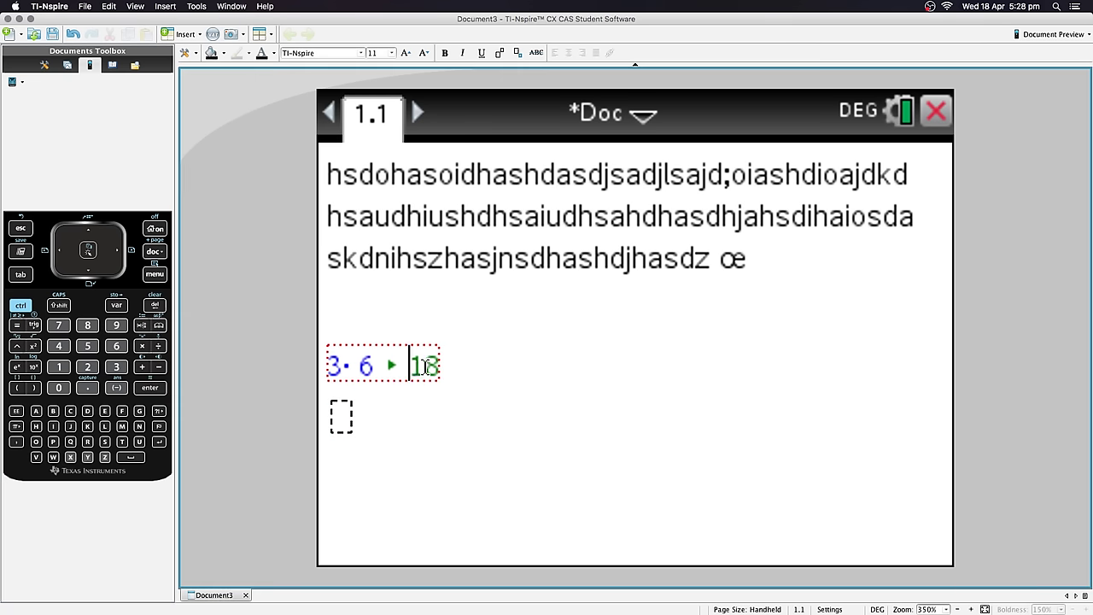
double_click(424, 366)
left_click(376, 293)
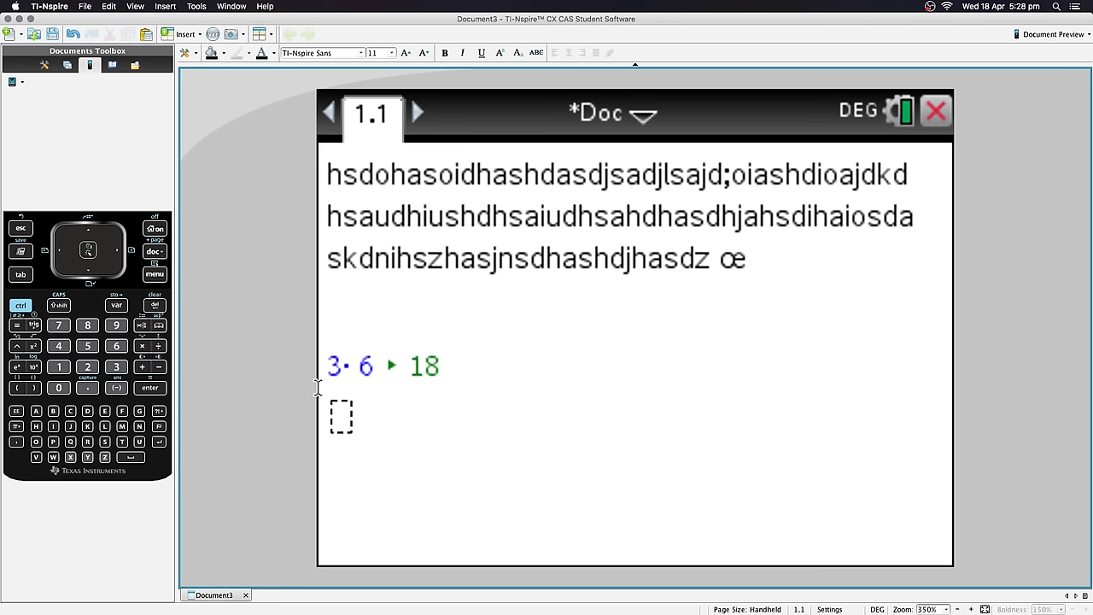
Step: Review the Format options and the Calculations categories available for the Notes page
left_click(153, 275)
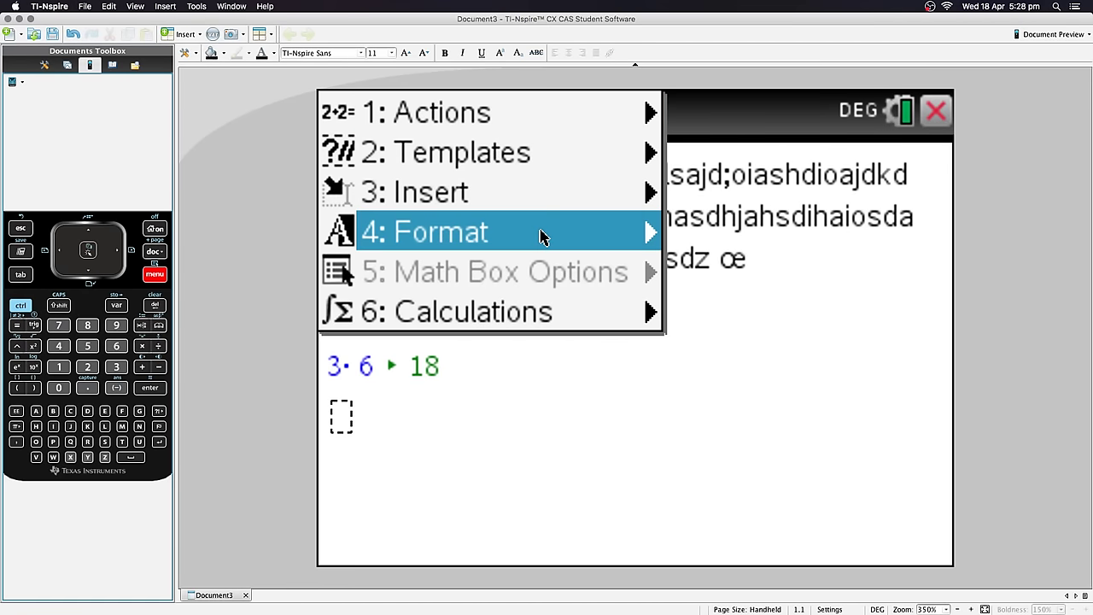
mouse_move(542, 235)
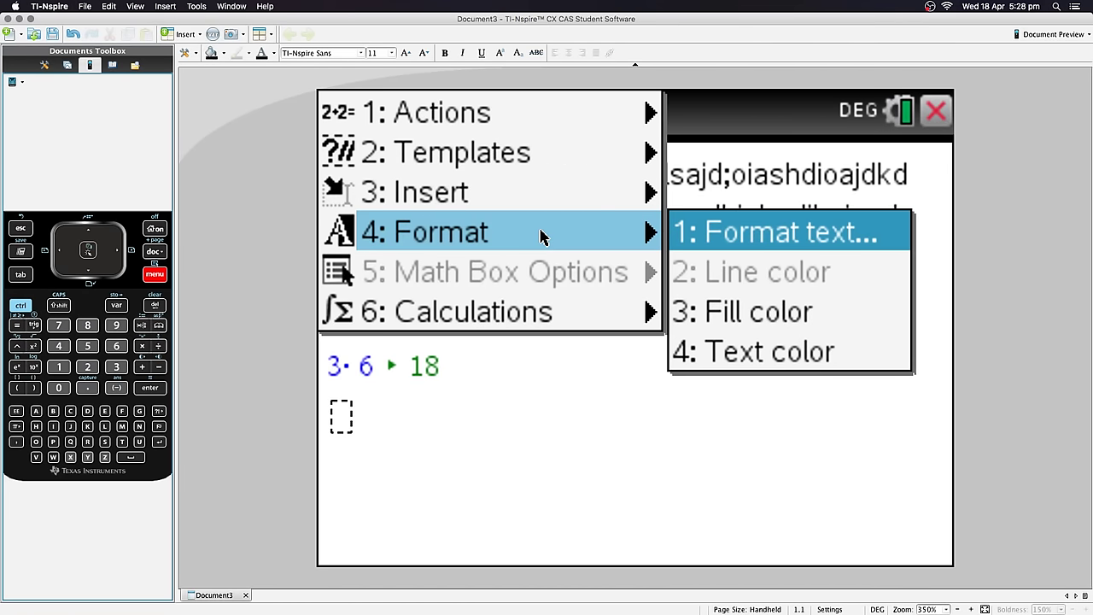
key("Down")
key("Up")
key("Up")
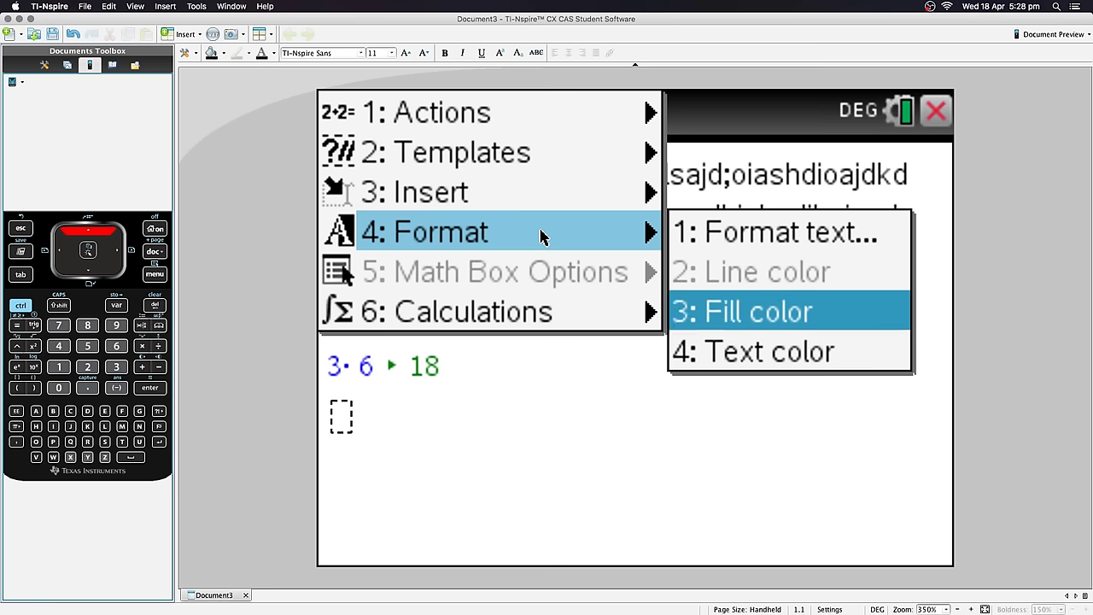
key("Left")
key("Down")
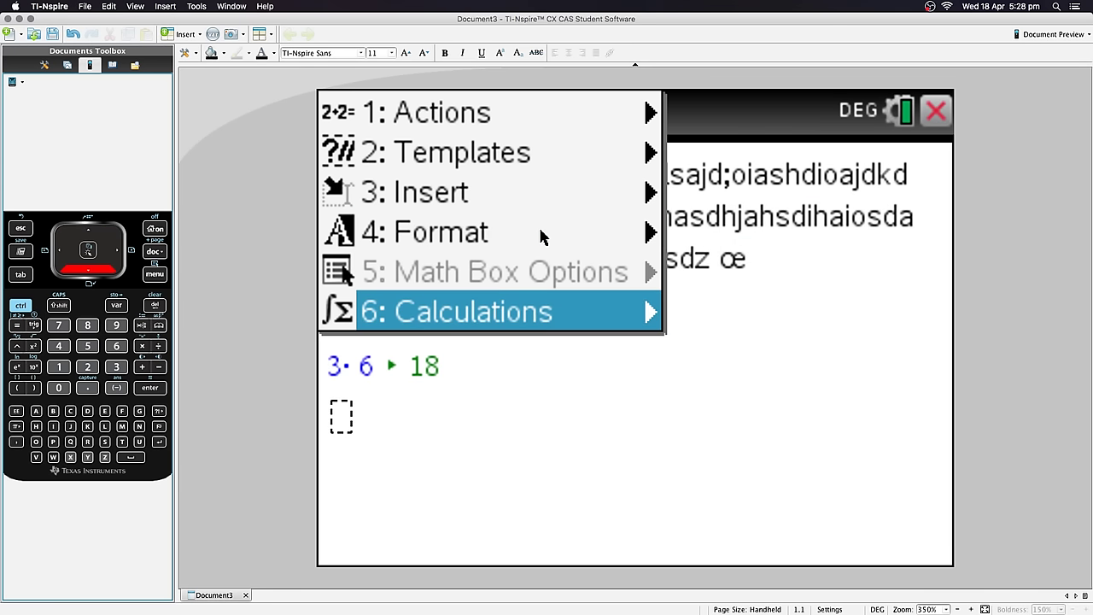
key("Right")
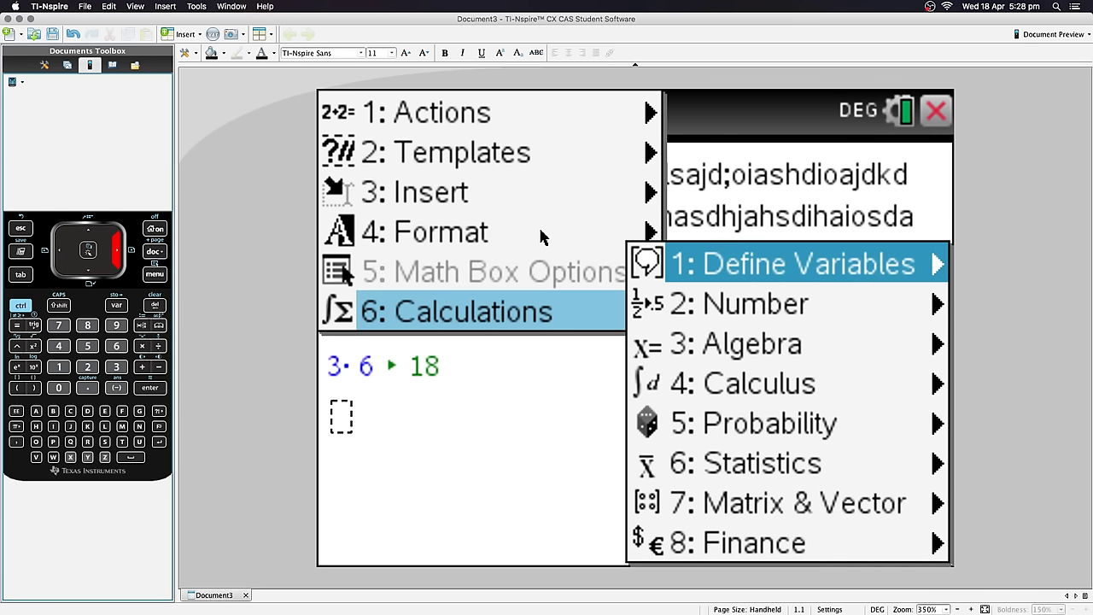
key("Down")
key("Right")
key("Left")
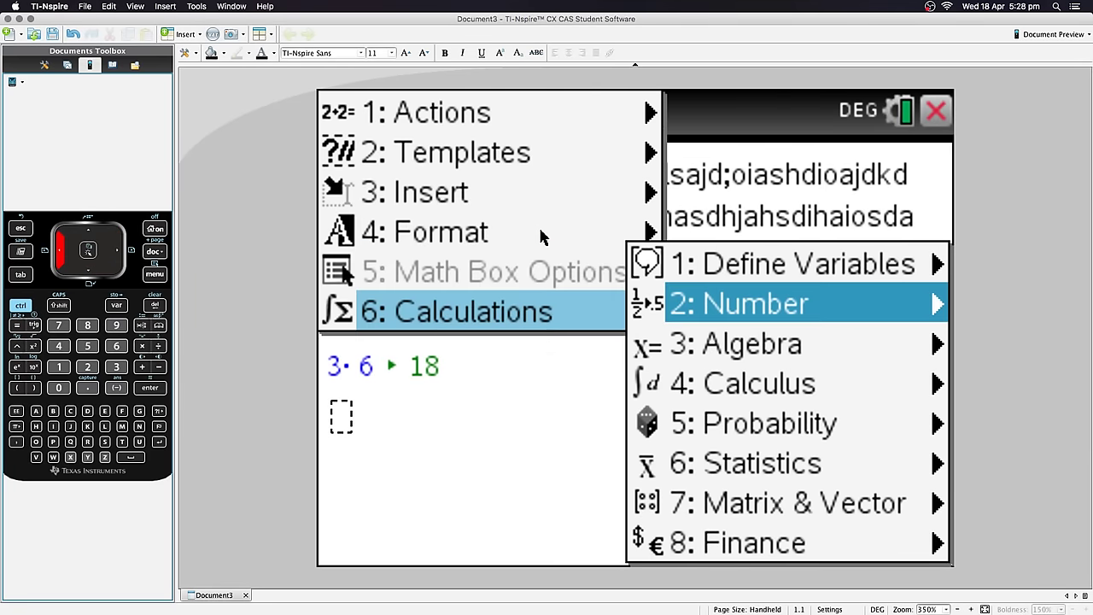
key("Down")
key("Down")
key("Down")
key("Down")
key("Down")
key("Down")
key("Up")
key("Up")
key("Up")
key("Up")
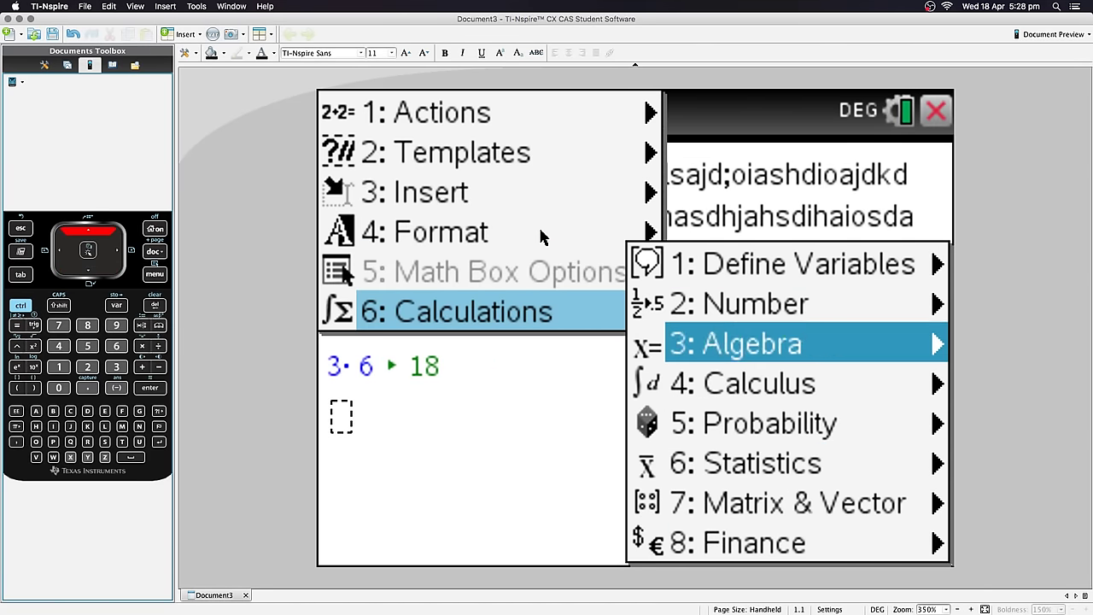
key("Up")
key("Up")
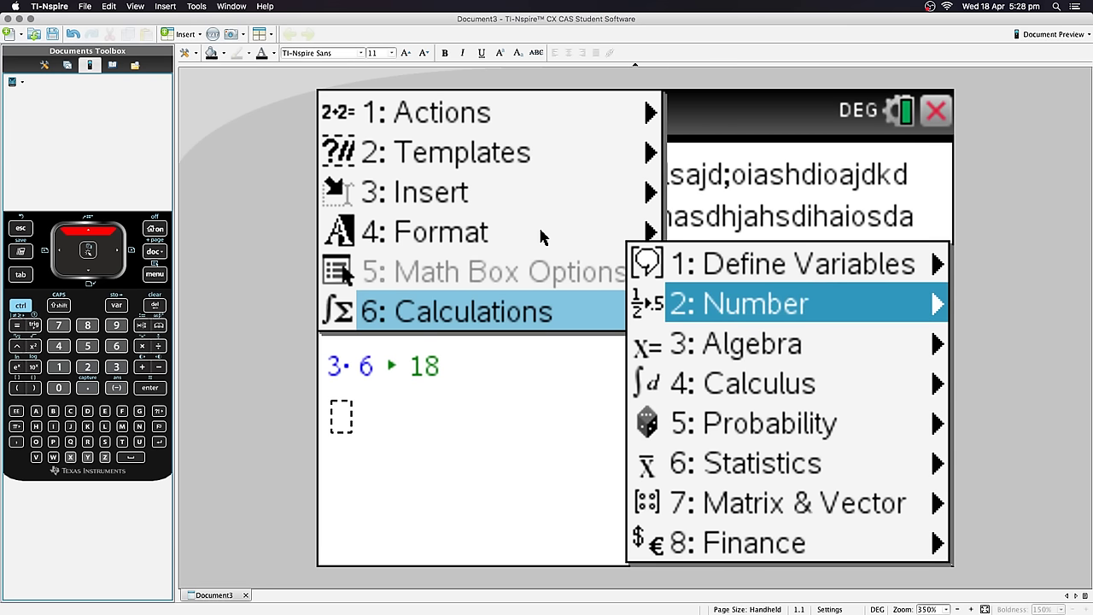
key("Down")
key("Down")
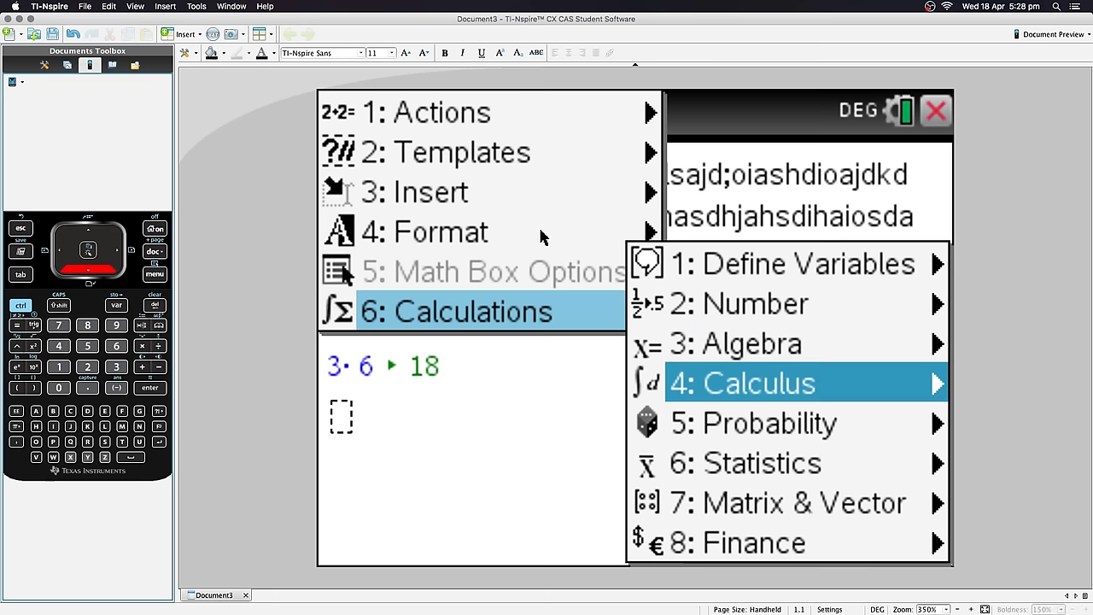
key("Up")
key("Up")
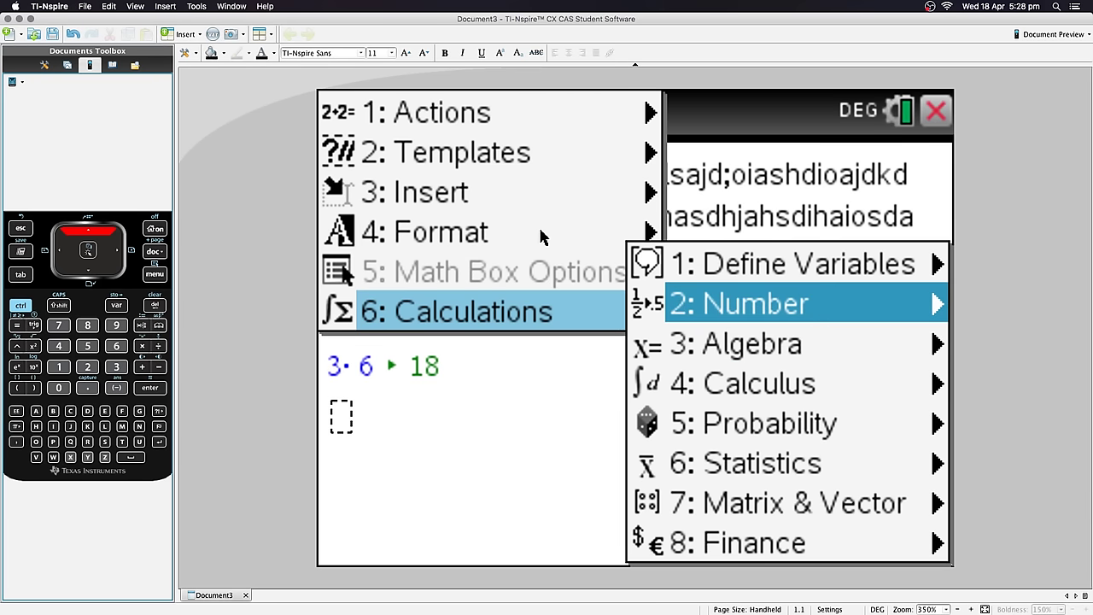
Step: Insert the Factor function from the Number calculations into the Notes page and evaluate factor(5)
key("Right")
key("Down")
key("Down")
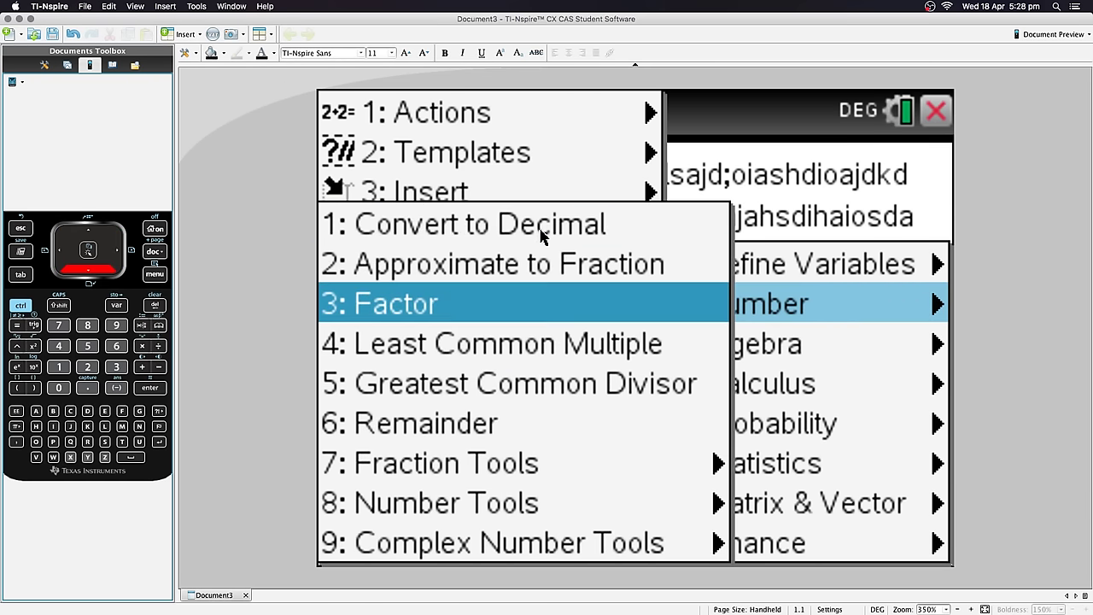
key("Return")
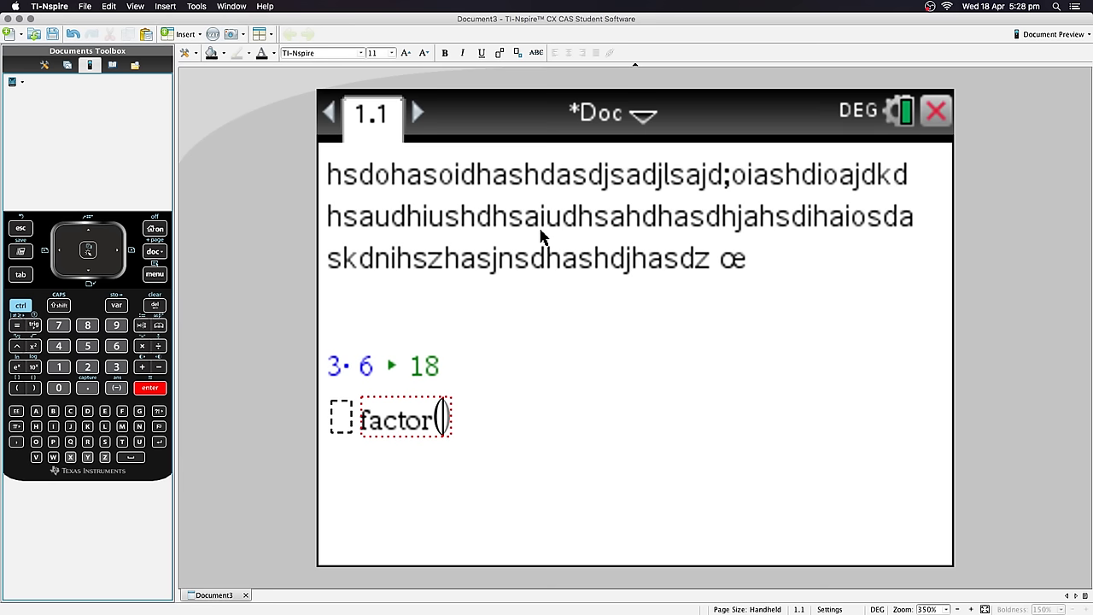
type("5")
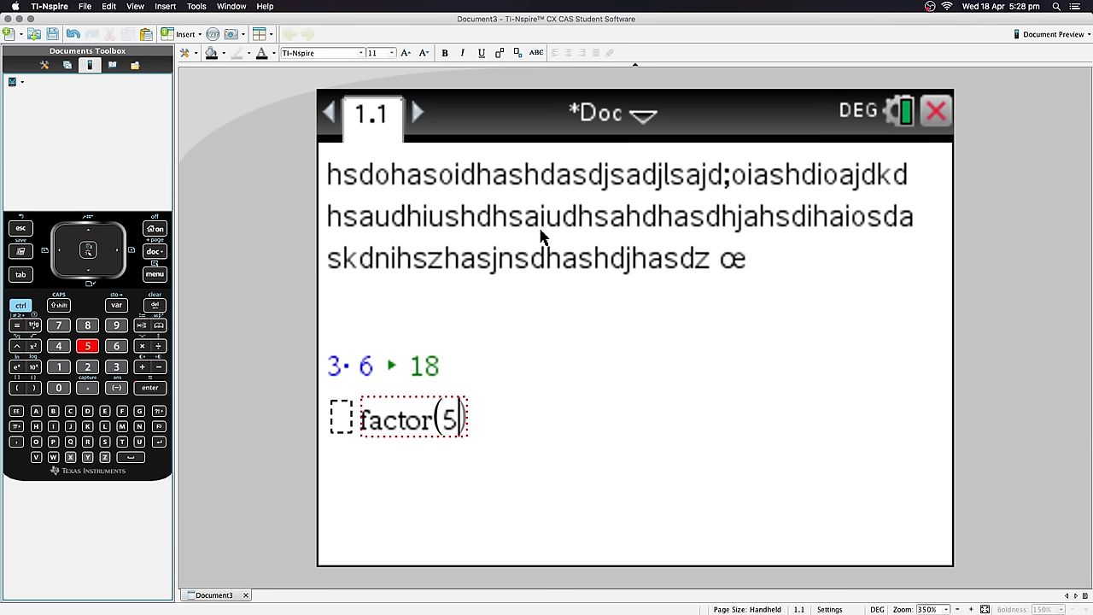
key("Return")
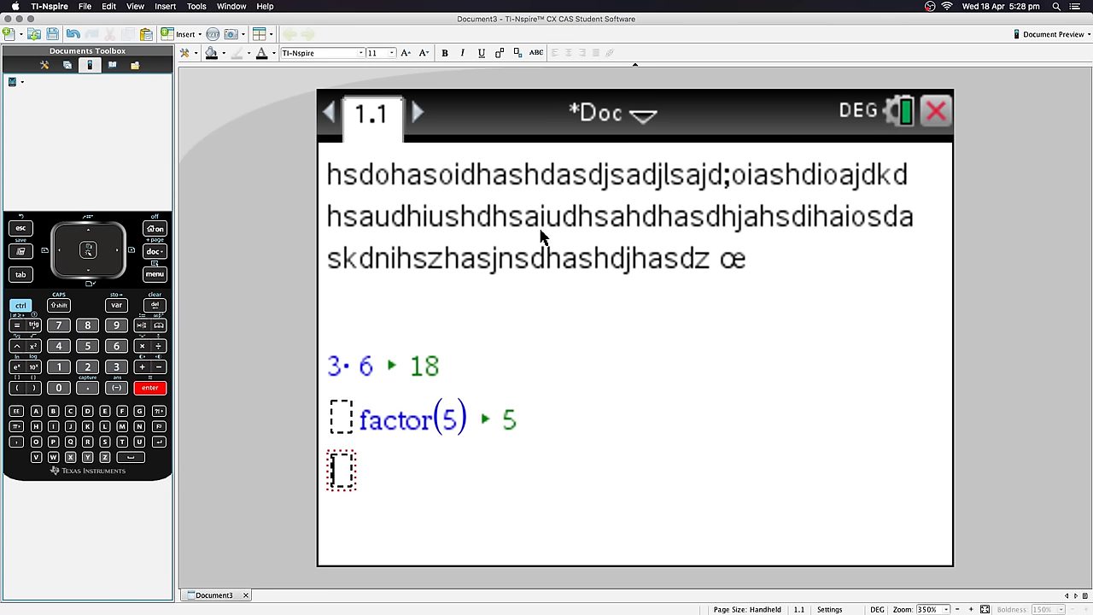
Step: Remove the factor function from its Math Box, leaving only 5, and re-evaluate the box
left_click(358, 420)
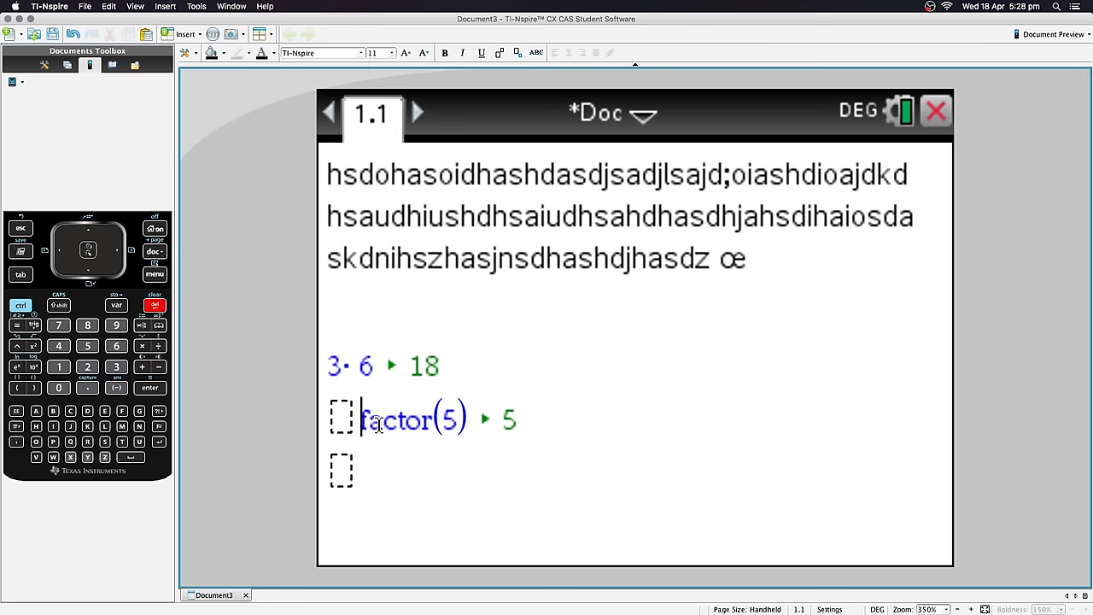
key("BackSpace")
left_click_drag(360, 420, 412, 427)
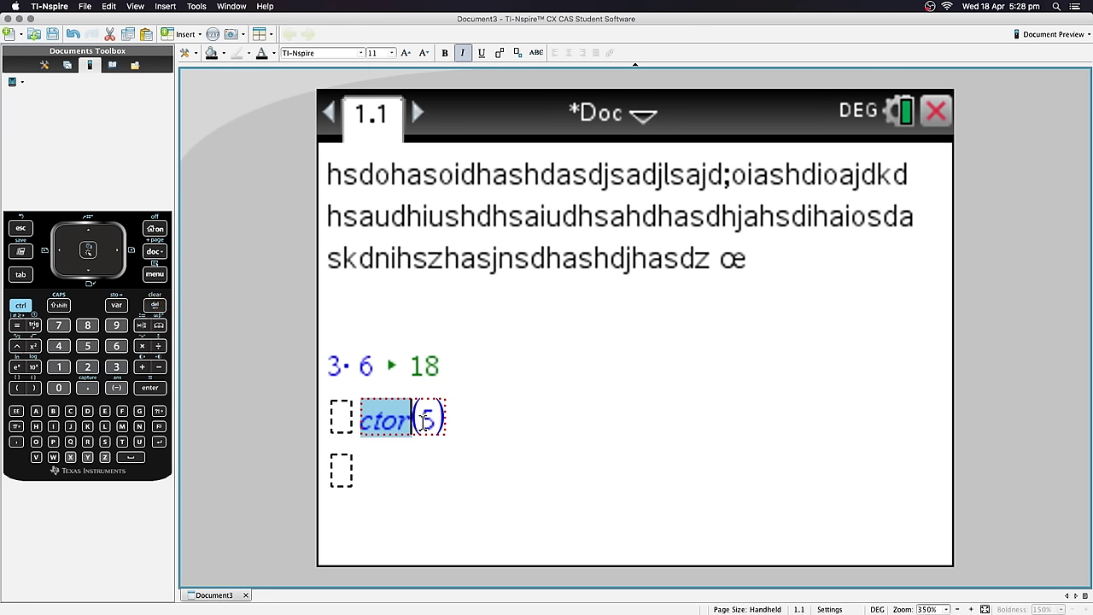
key("BackSpace")
key("Return")
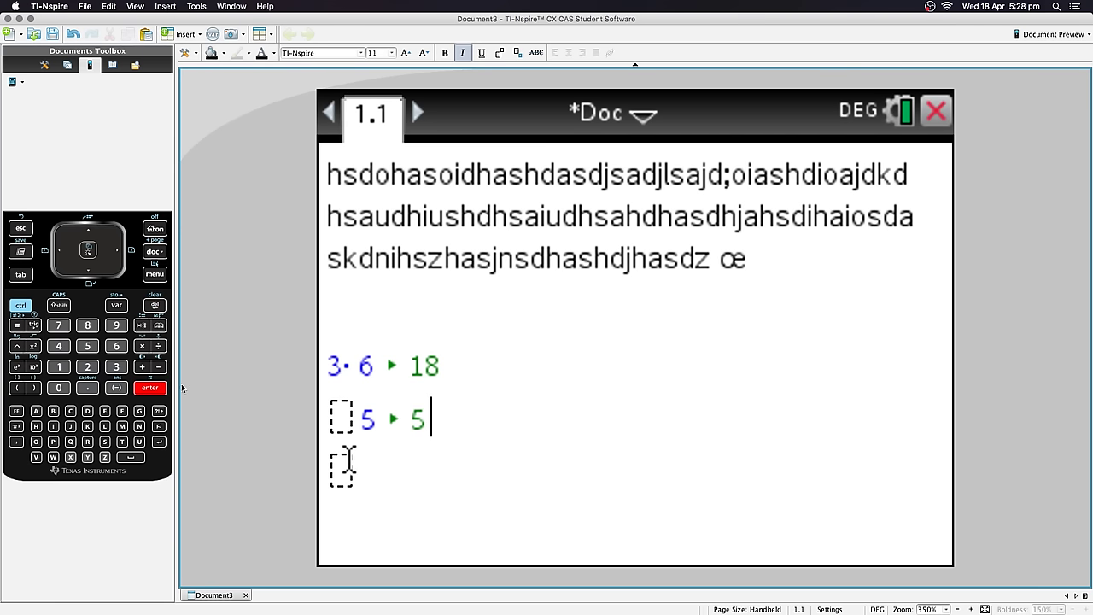
Step: Set the Input & Output attribute of the 3·6 Math Box to Hide Output and leave the box
left_click(157, 277)
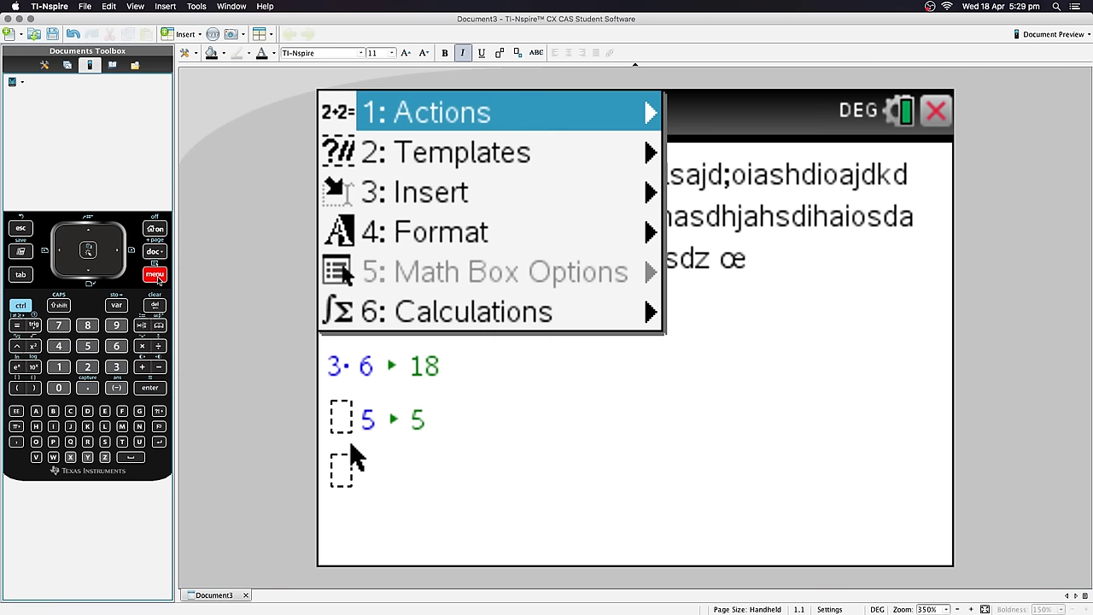
left_click(369, 376)
left_click(366, 369)
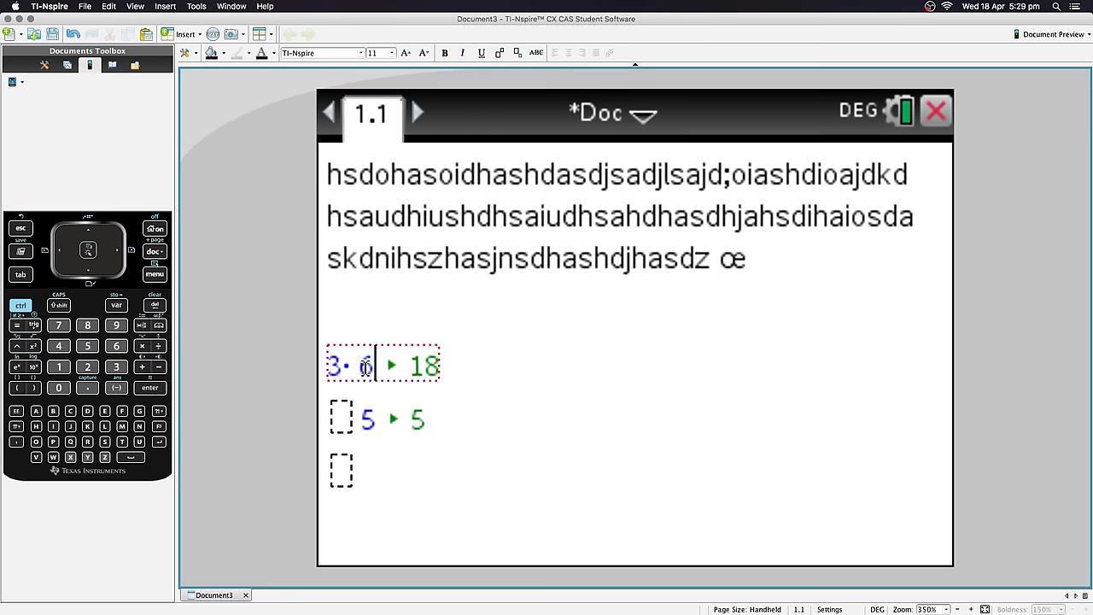
right_click(353, 359)
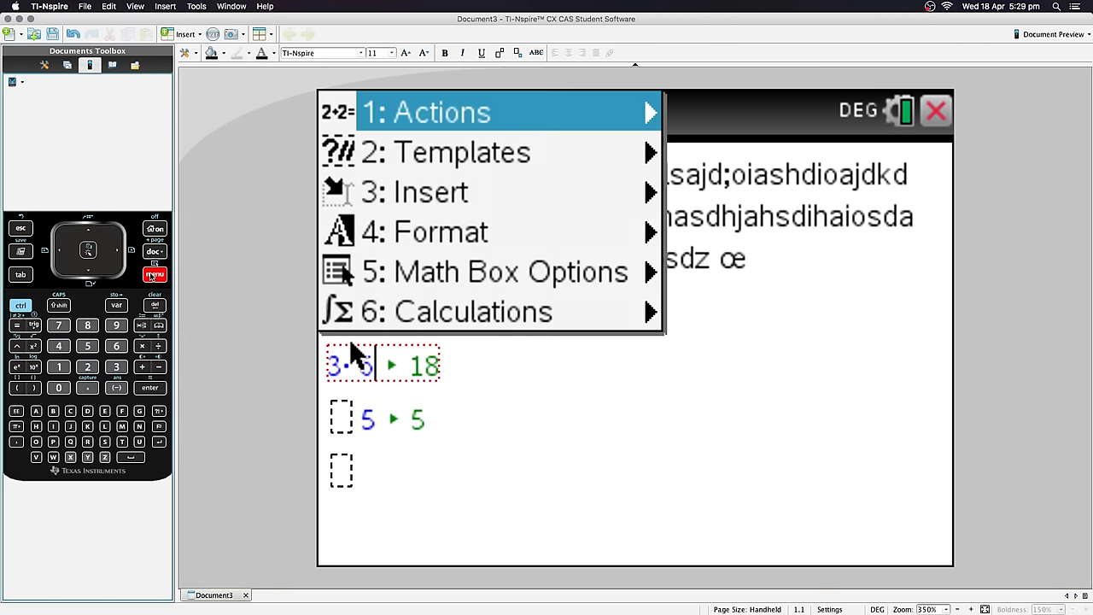
mouse_move(436, 311)
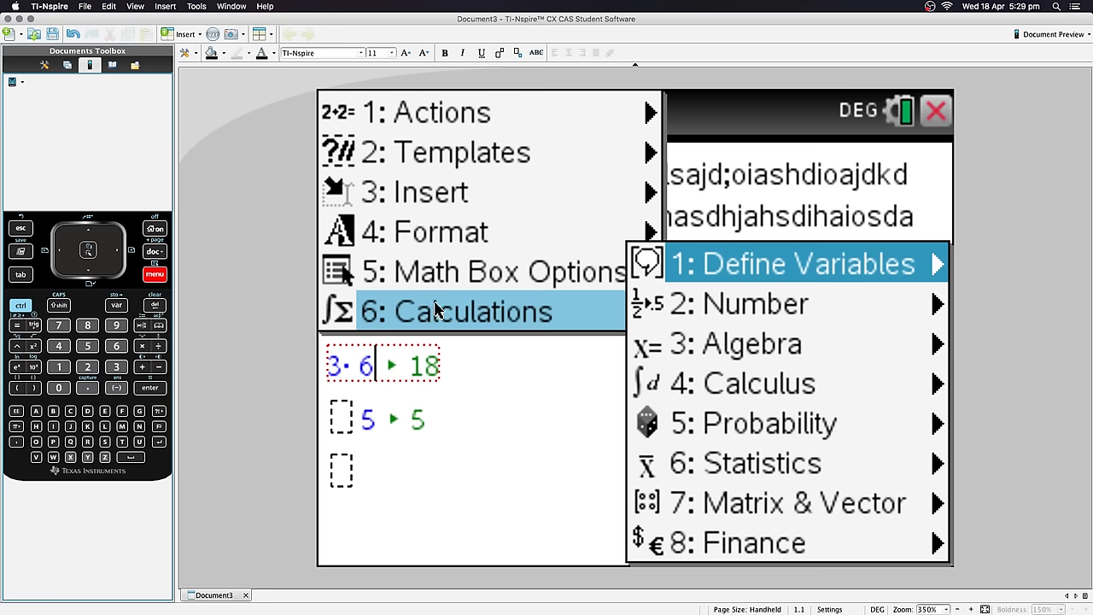
mouse_move(470, 282)
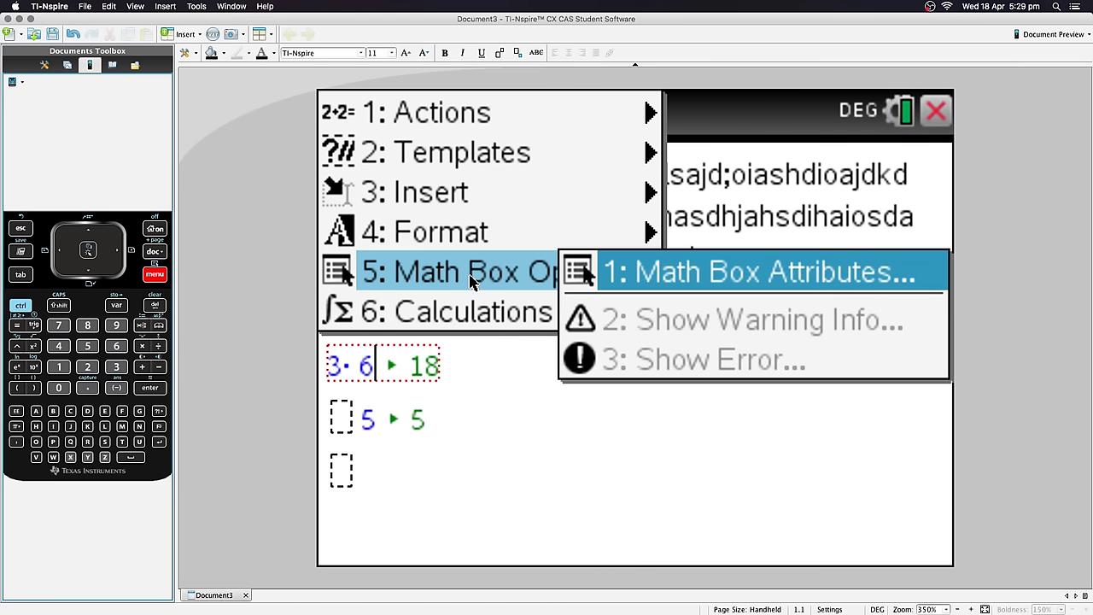
key("Return")
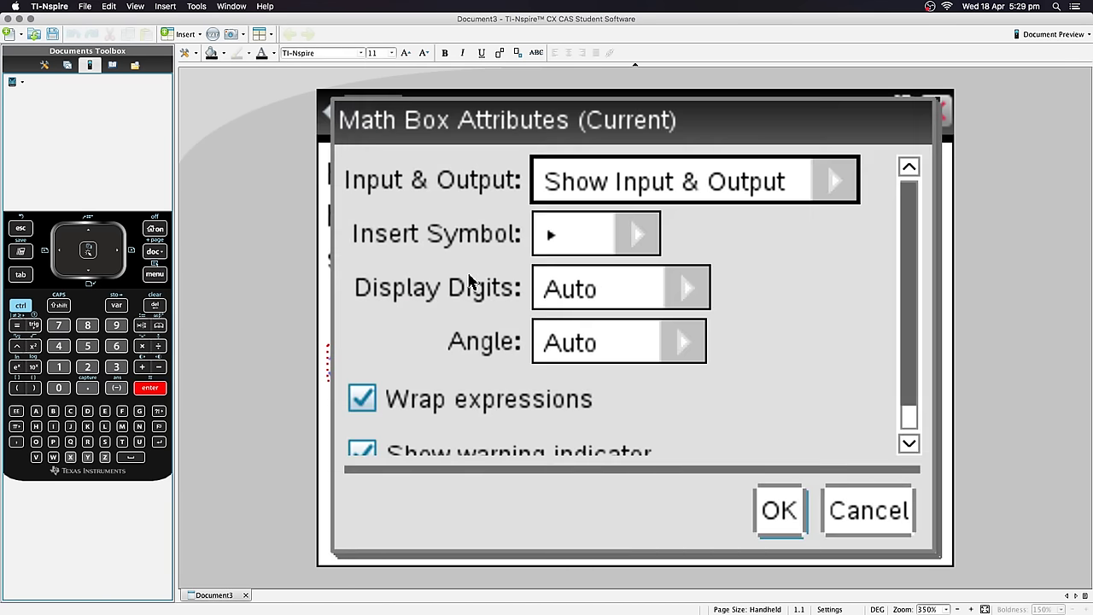
key("Right")
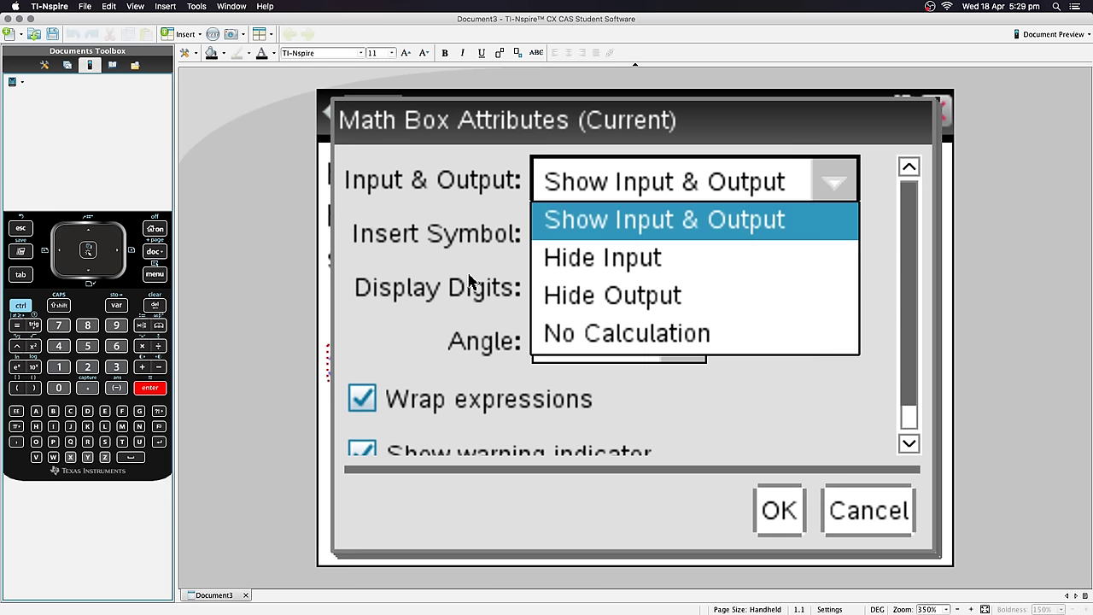
key("Down")
key("Down")
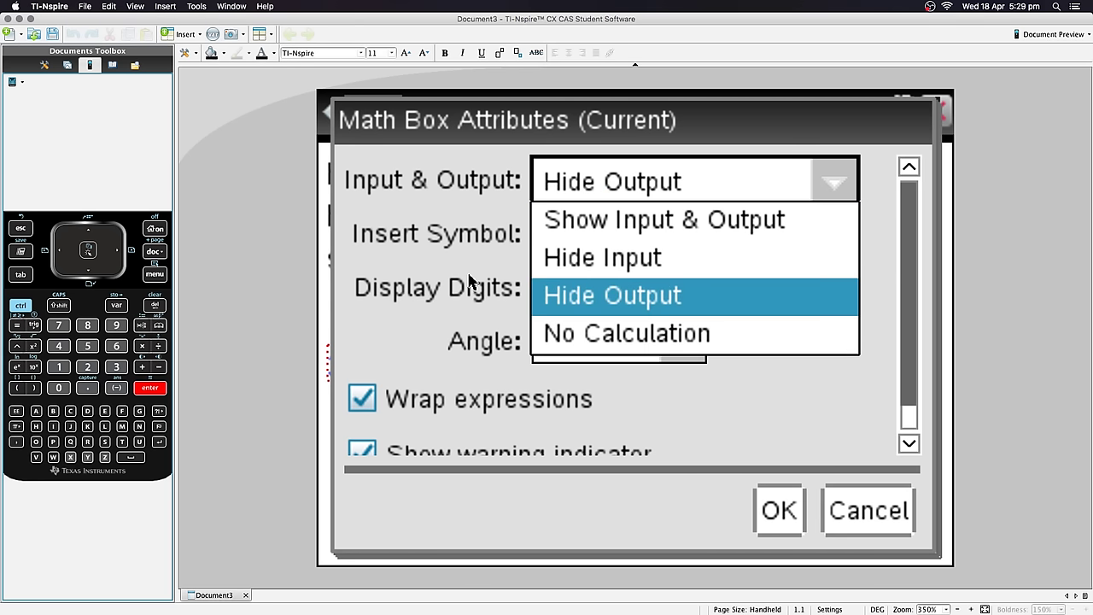
key("Down")
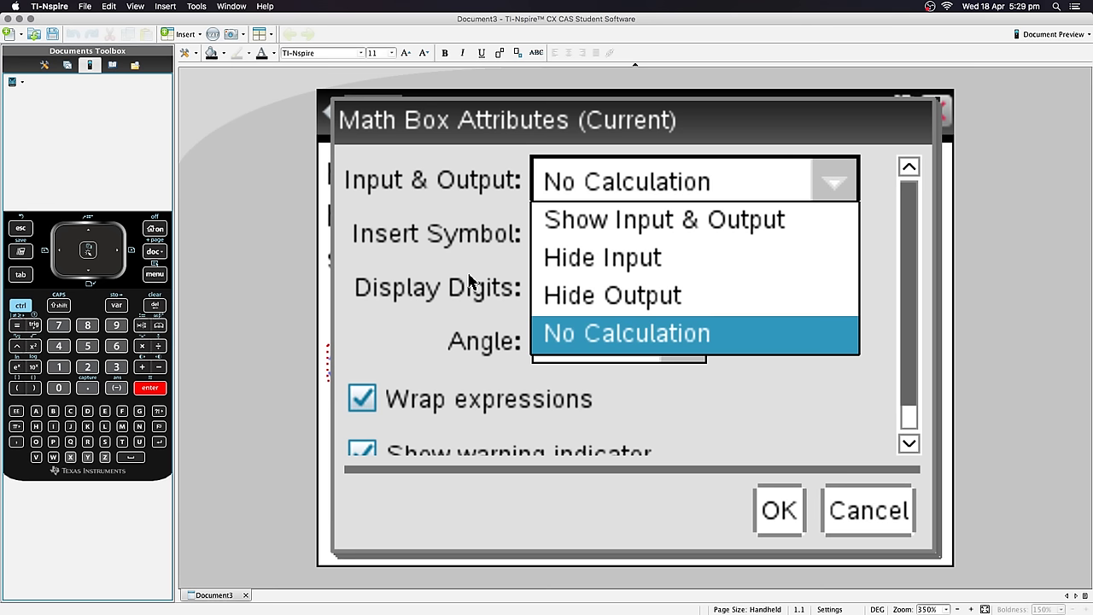
key("Up")
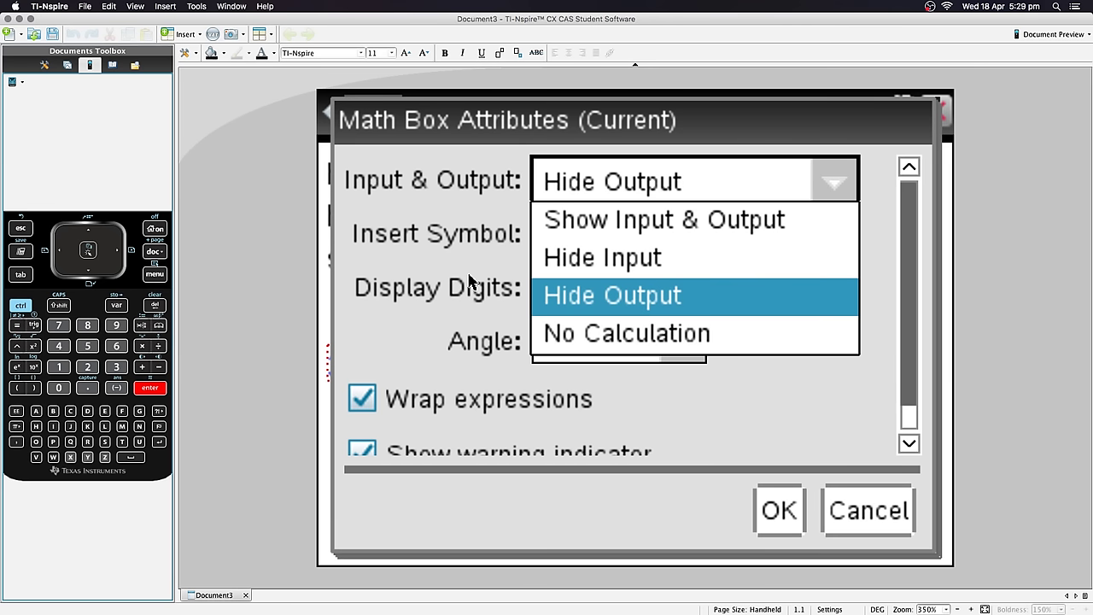
key("Return")
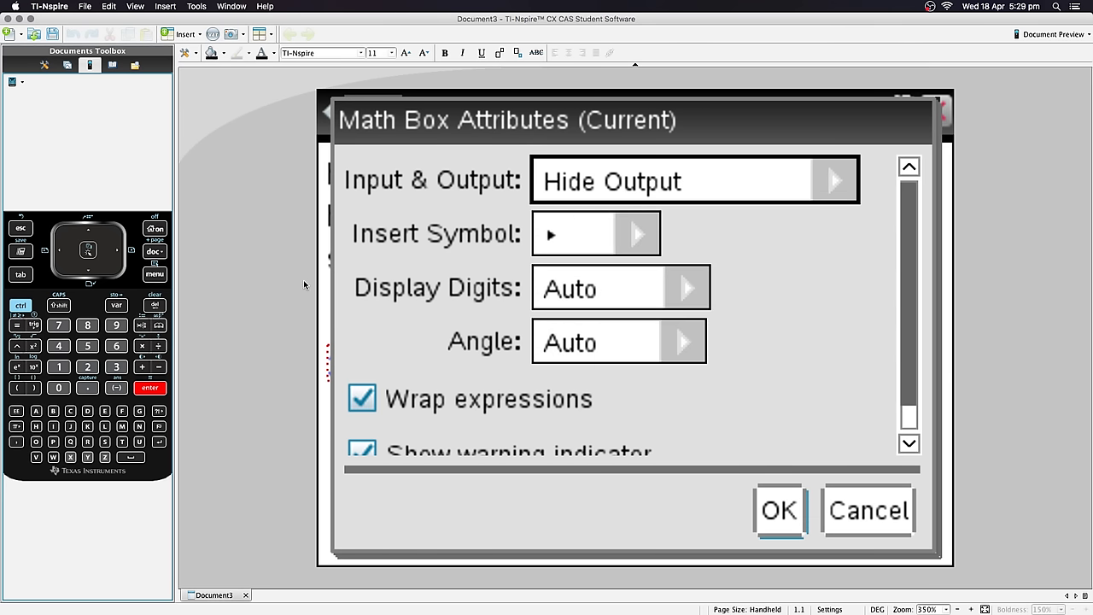
left_click(778, 509)
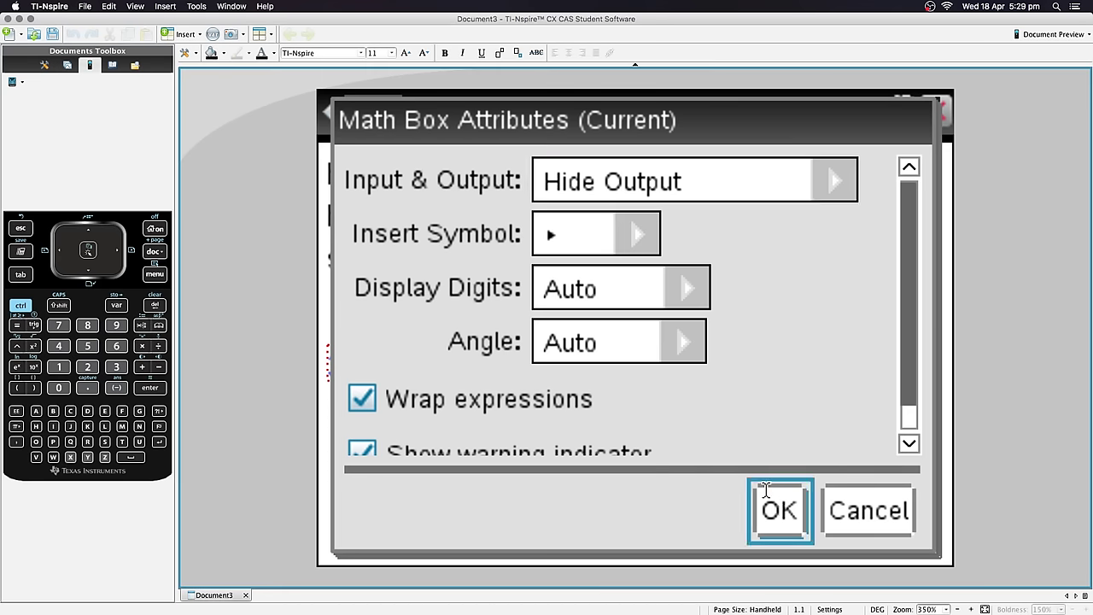
left_click(340, 417)
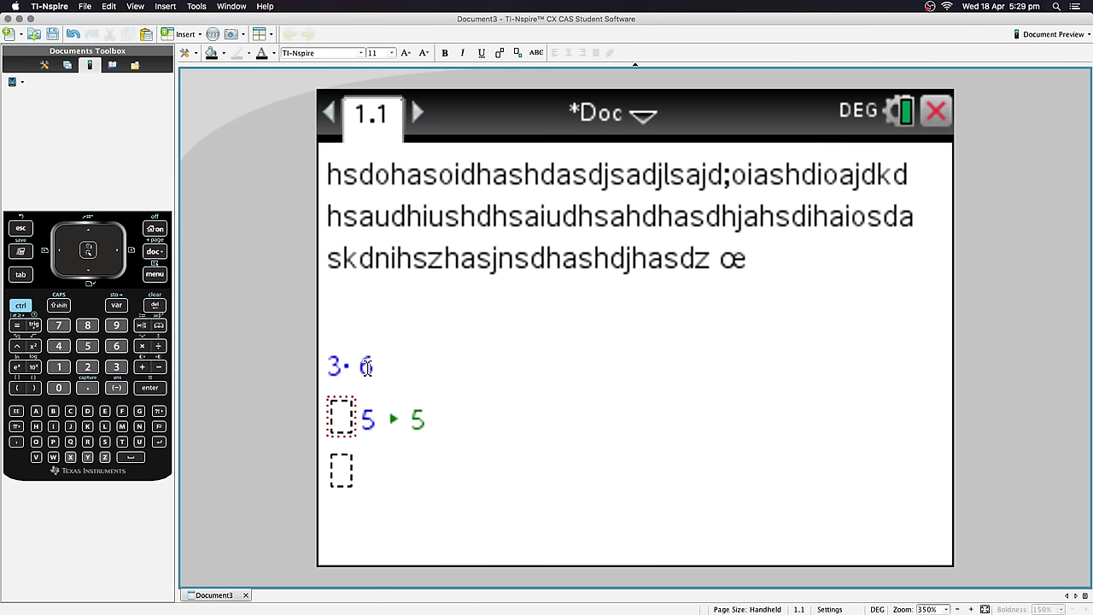
Step: Change the 3·6 Math Box's Input & Output attribute to No Calculation, then leave the box
left_click(365, 367)
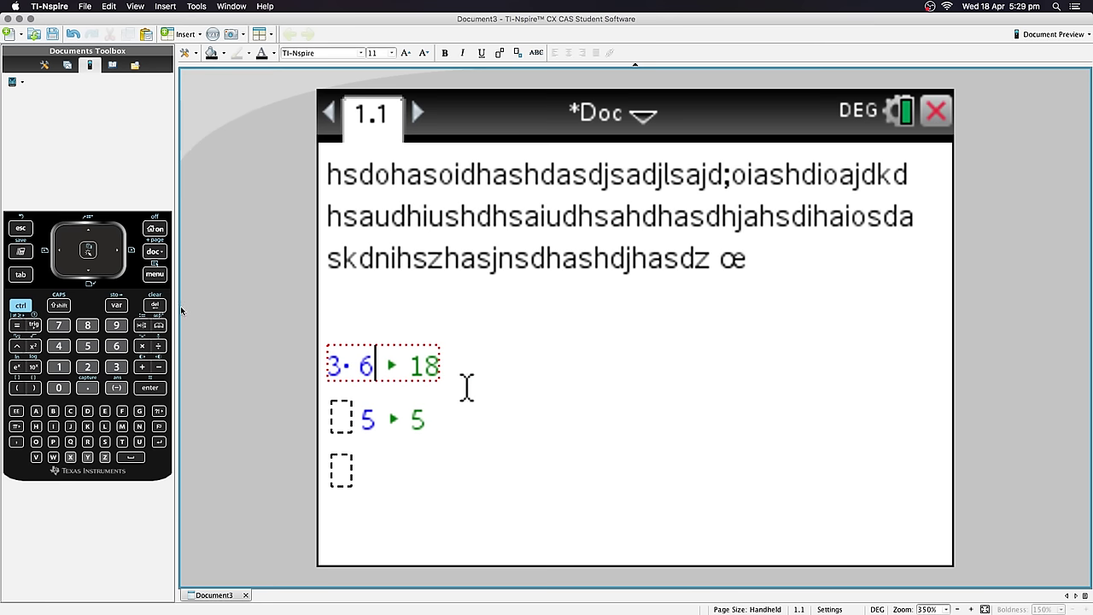
key("super+m")
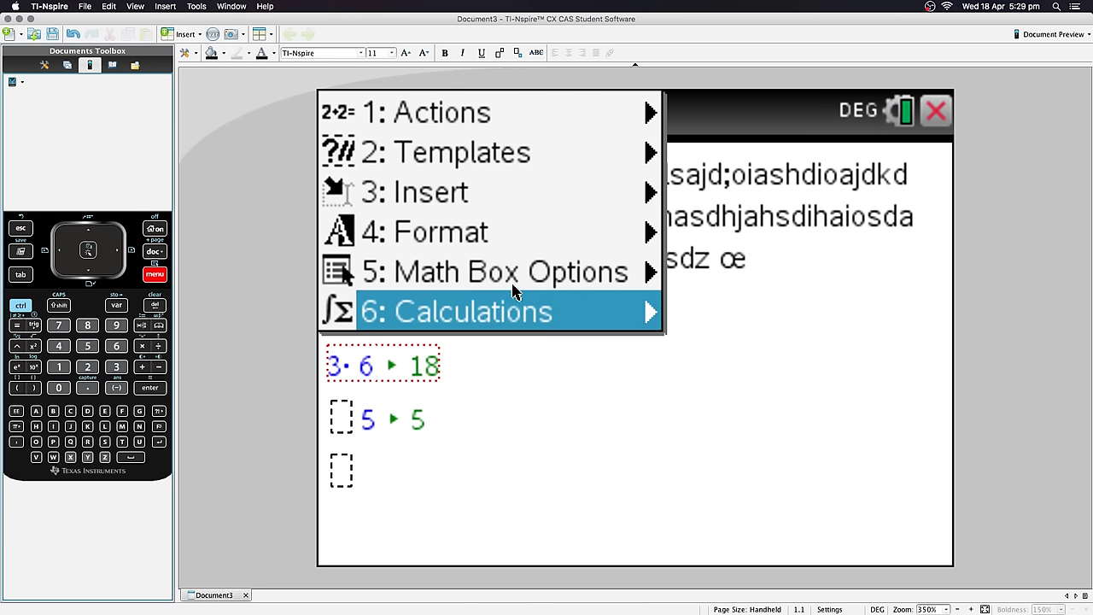
mouse_move(585, 269)
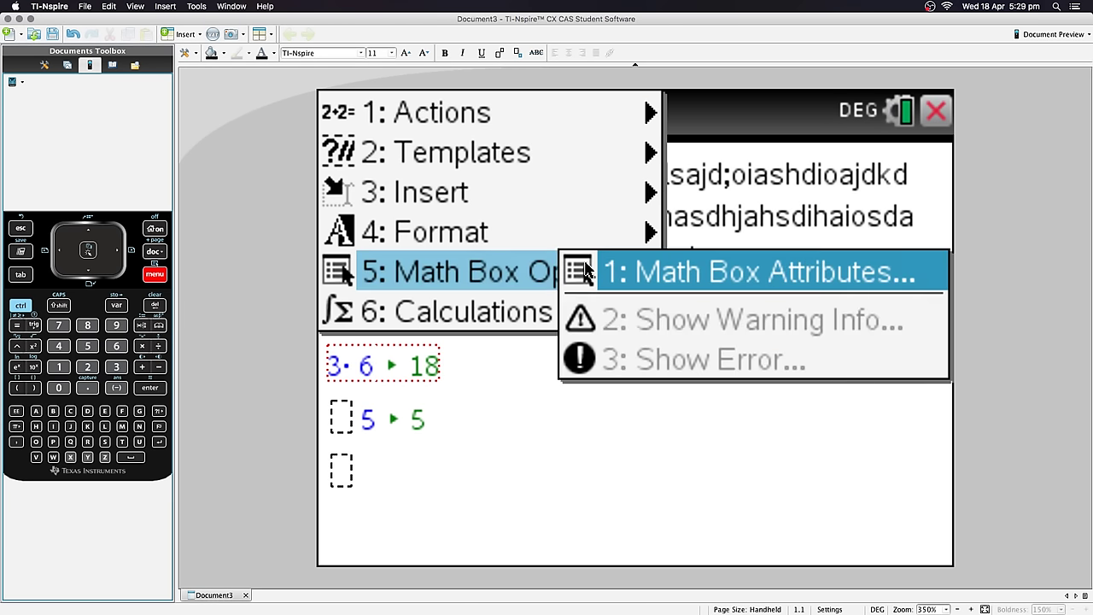
key("Right")
key("Return")
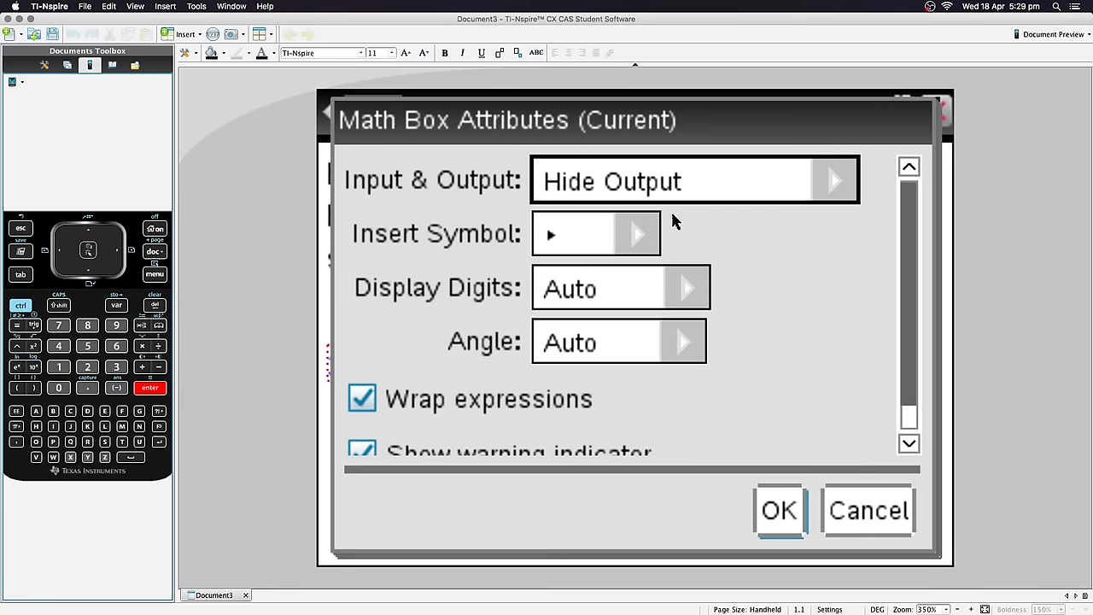
left_click(743, 176)
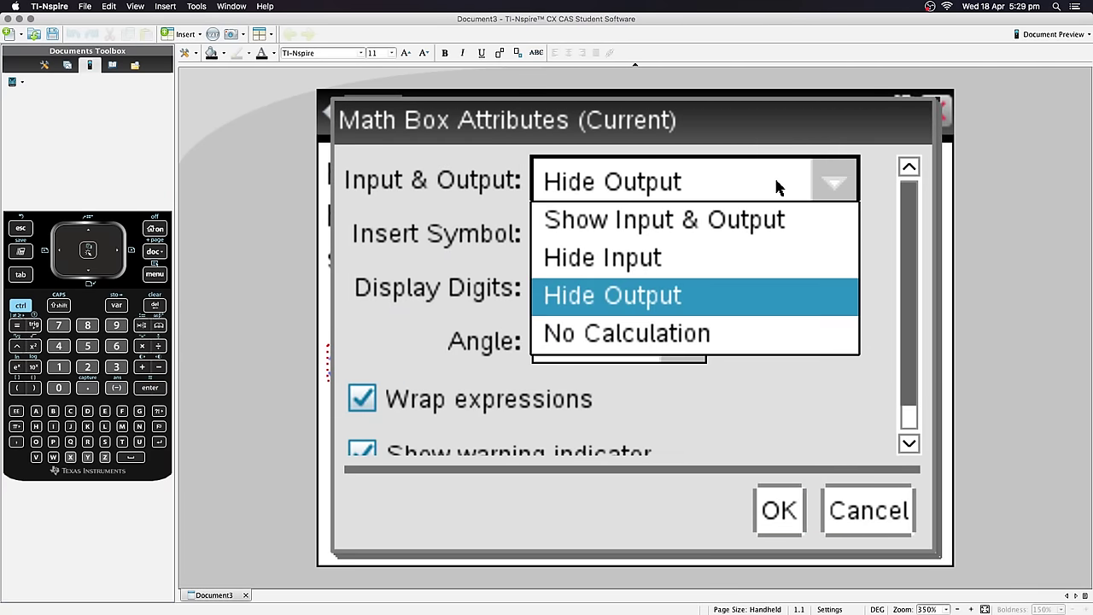
left_click(675, 331)
left_click(779, 510)
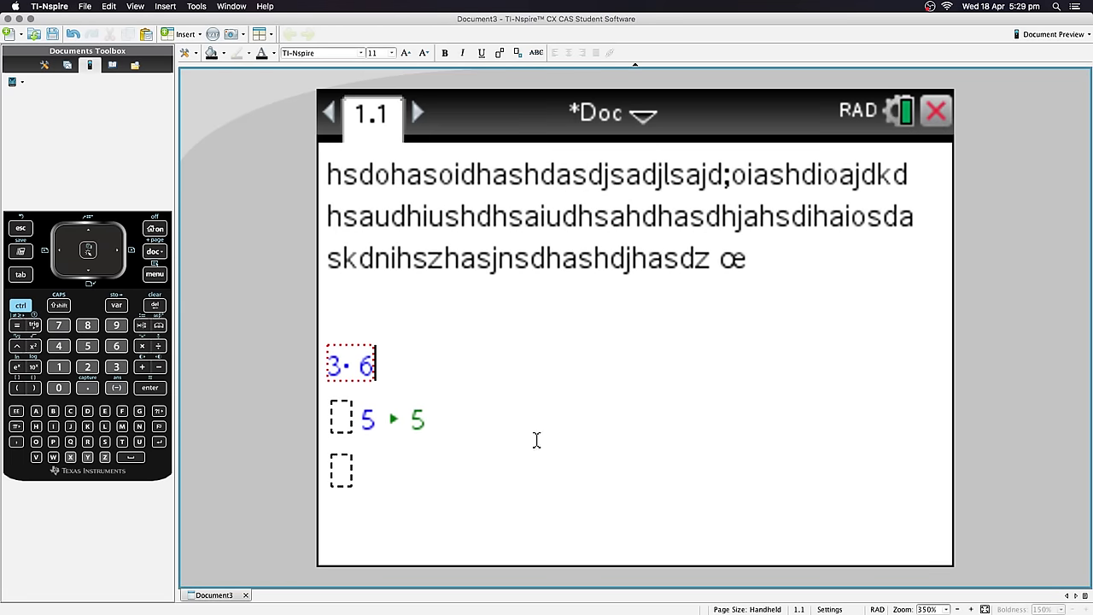
left_click(359, 365)
key("Down")
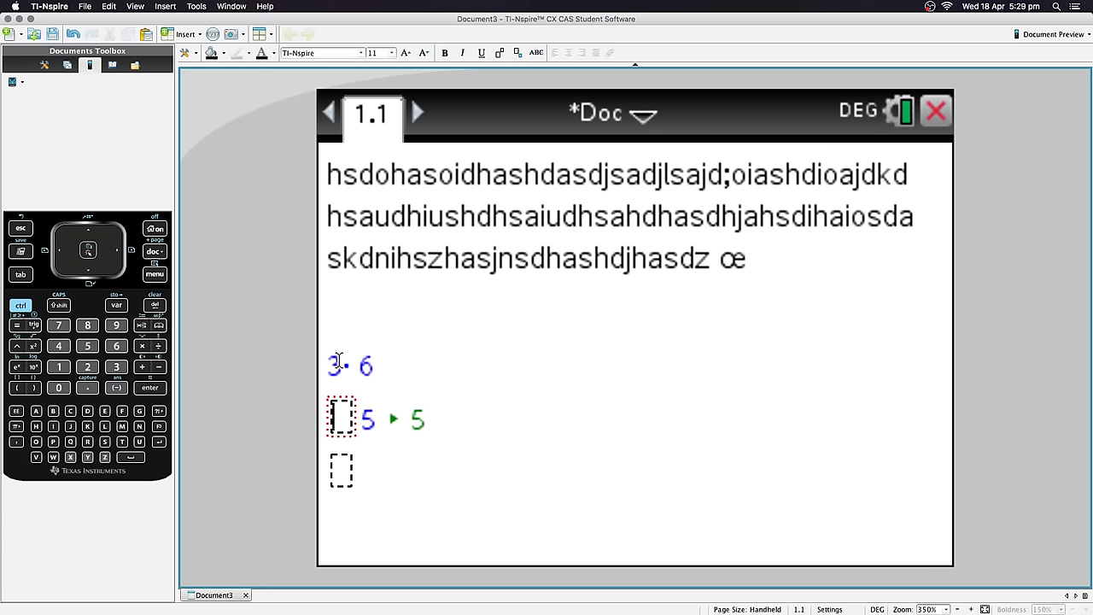
left_click(338, 360)
left_click(468, 461)
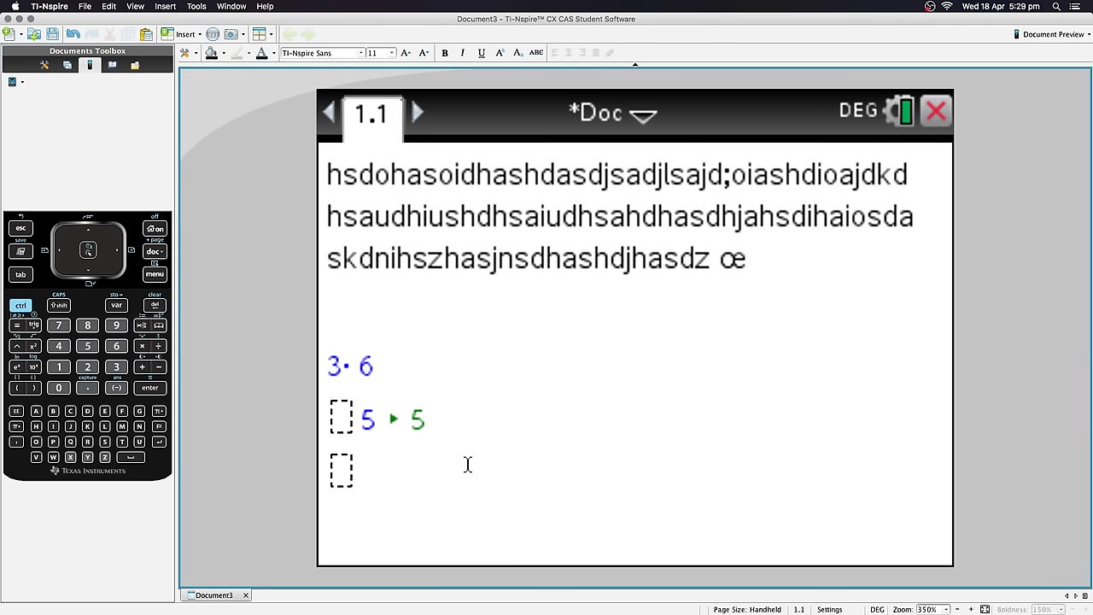